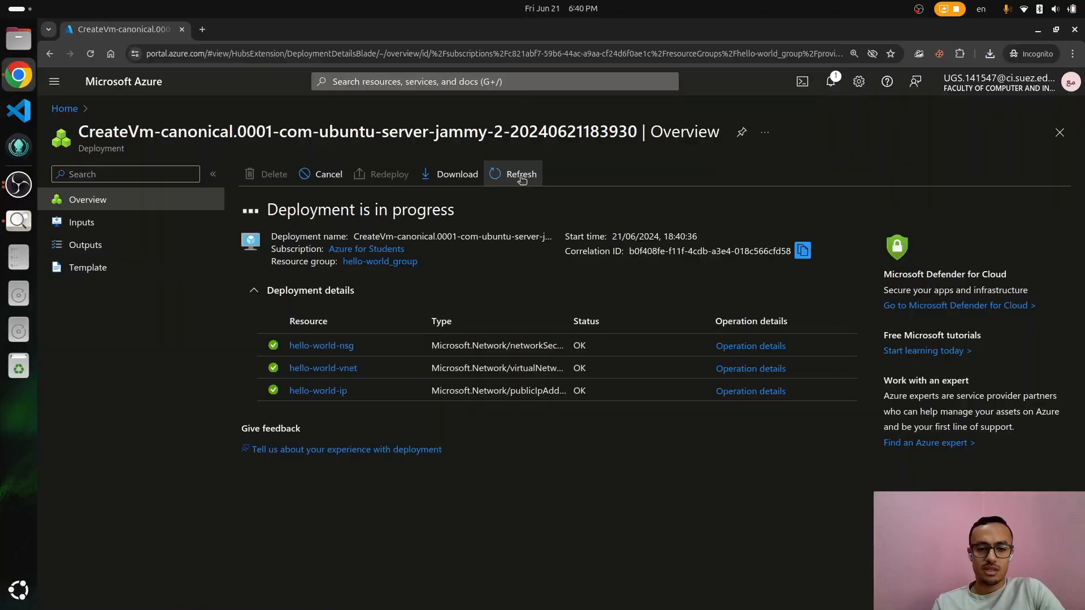
Step: Review the examzzz API and examzzz-frontend repositories on GitHub
left_click(522, 176)
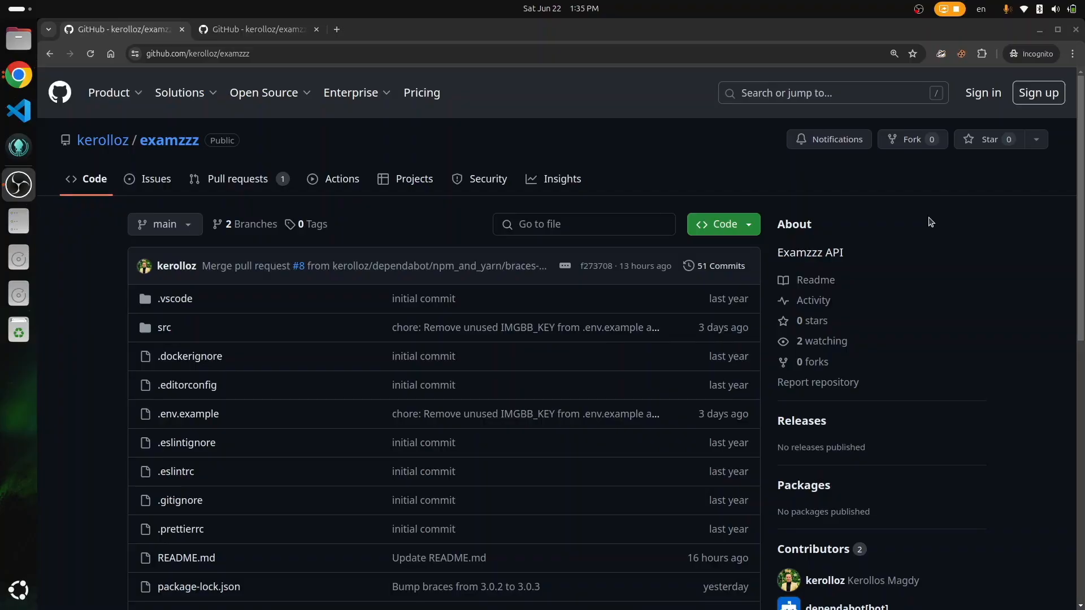
scroll(931, 222, "down", 9)
scroll(931, 222, "up", 9)
left_click(867, 211)
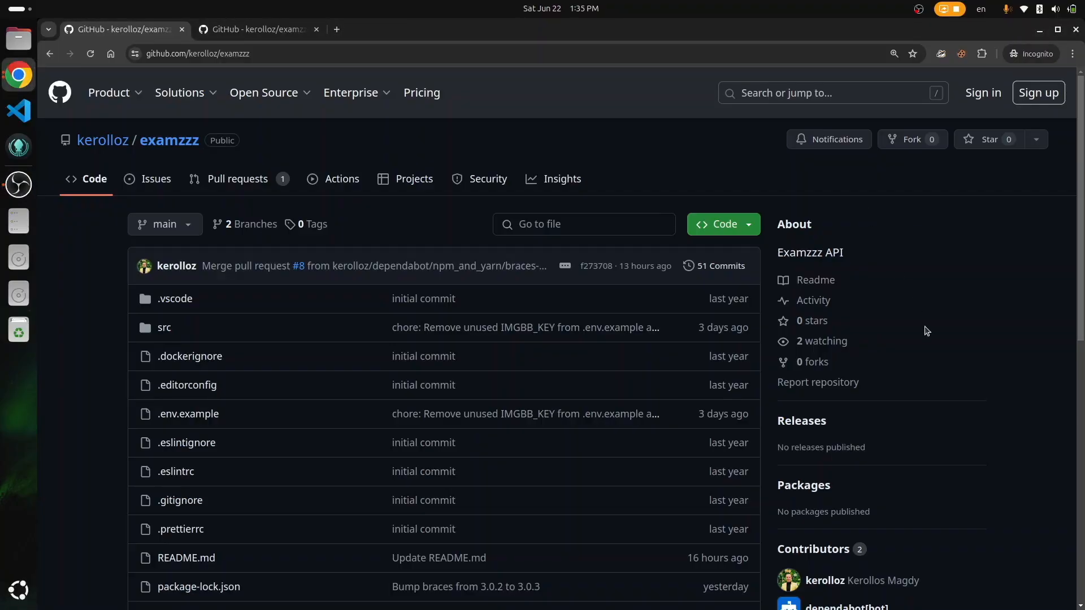
key("ctrl+Tab")
scroll(924, 332, "down", 5)
scroll(924, 332, "up", 5)
key("ctrl+Tab")
Step: Search for 'render' in a new browser tab
key("ctrl+t")
type("render")
key("Return")
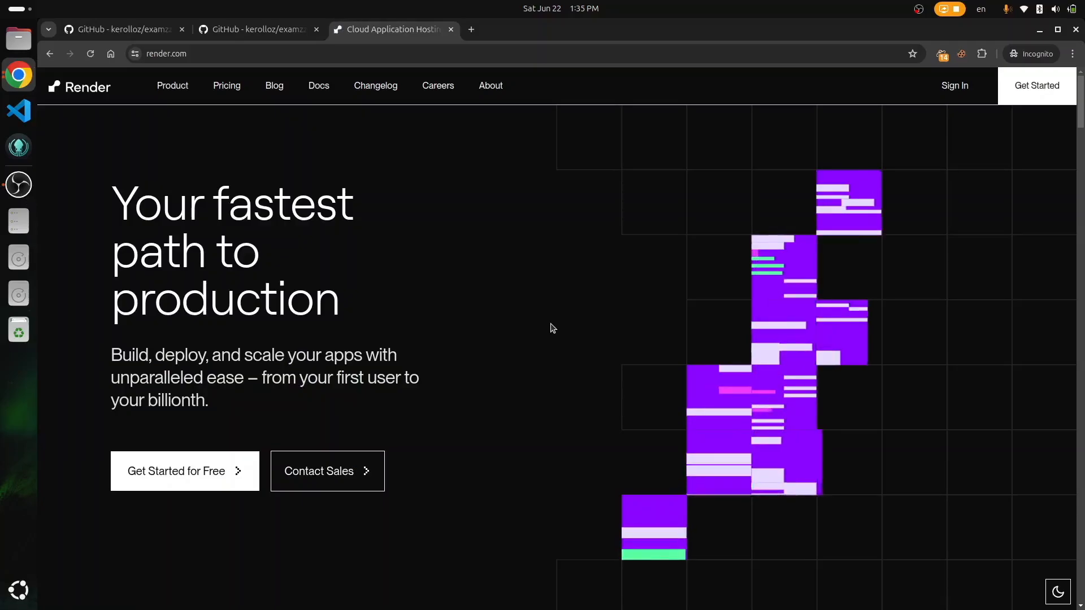
Step: Sign up for Render with an email address and password, then confirm via the verification email
left_click(1048, 97)
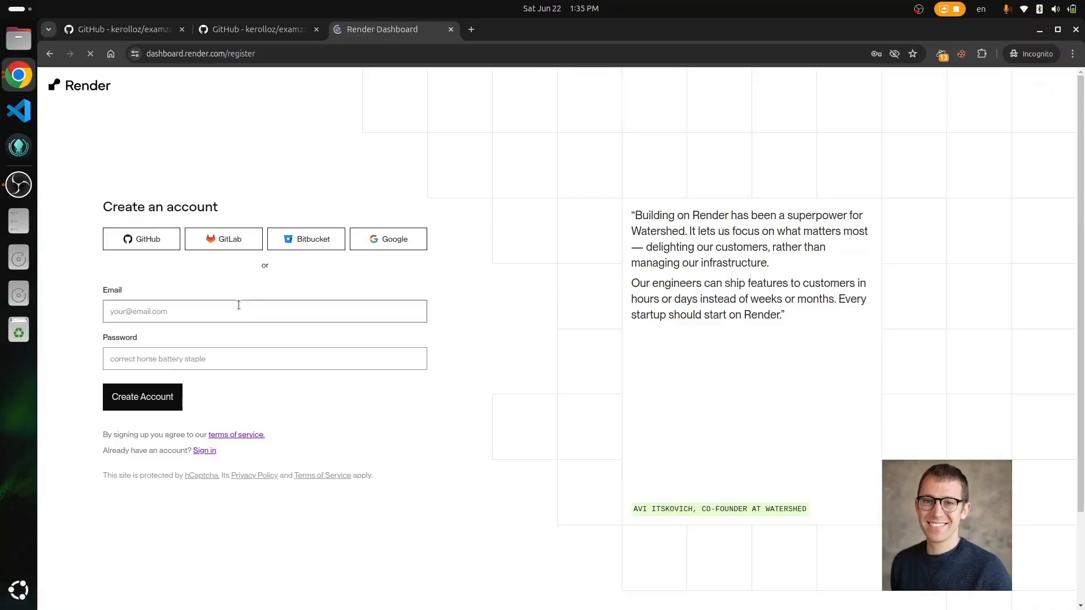
key("ctrl+plus")
left_click(215, 324)
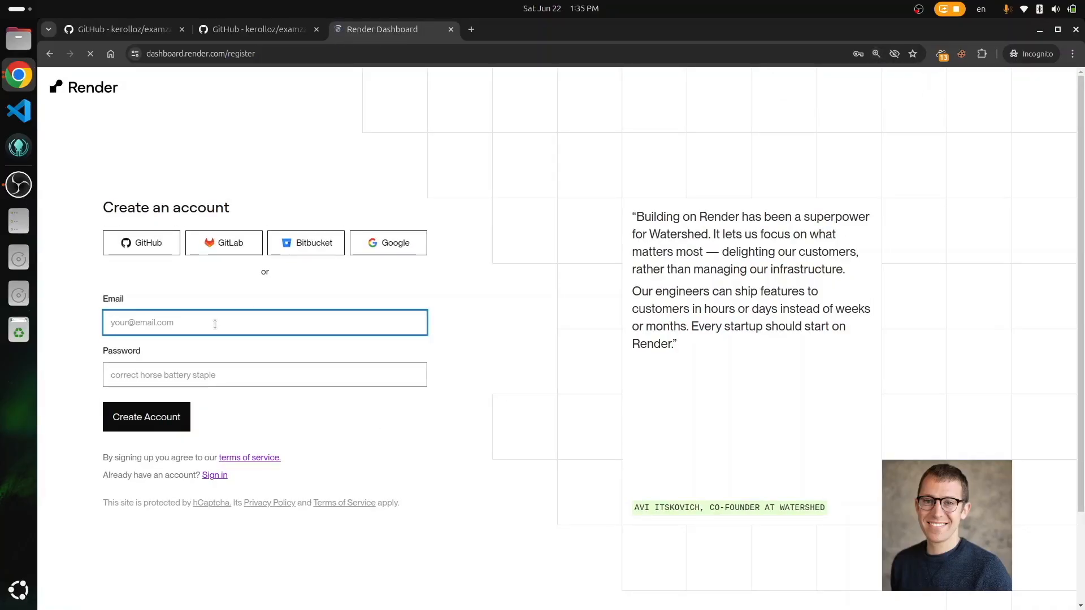
key("Tab")
type("•••••••••••")
key("Return")
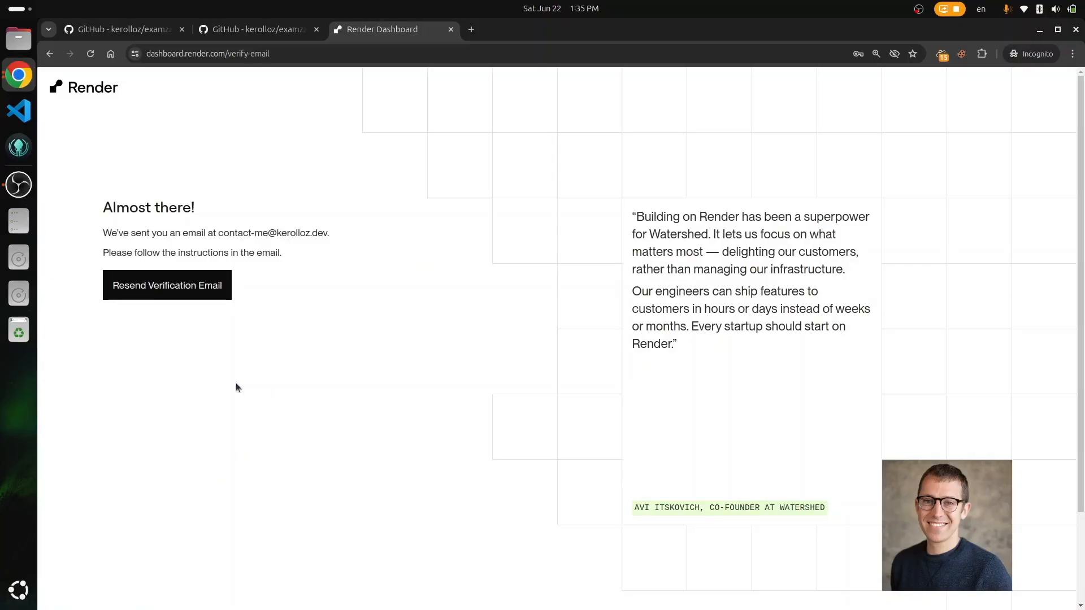
key("alt+Tab")
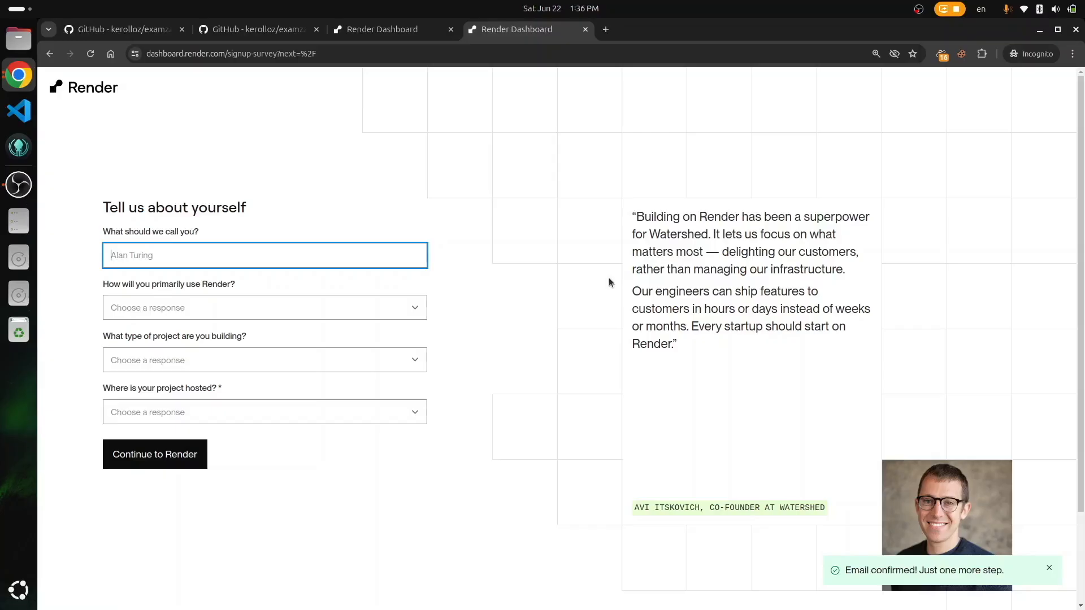
Step: Answer the signup survey with your full name, For my company, Static website and GCP
key("Tab")
key("Down")
key("Tab")
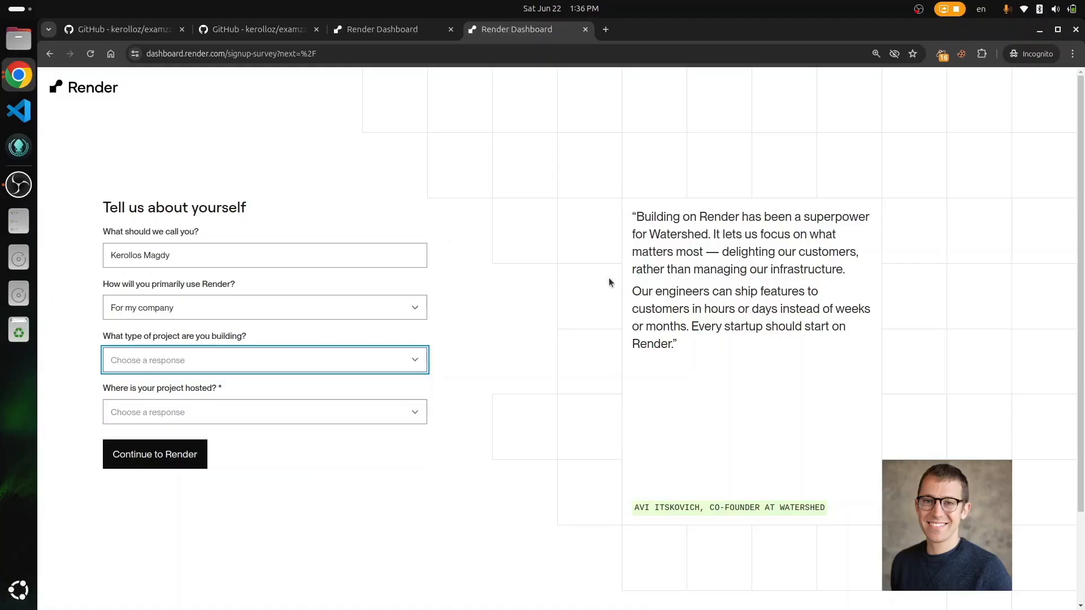
key("Down")
key("Tab")
key("Down")
key("Return")
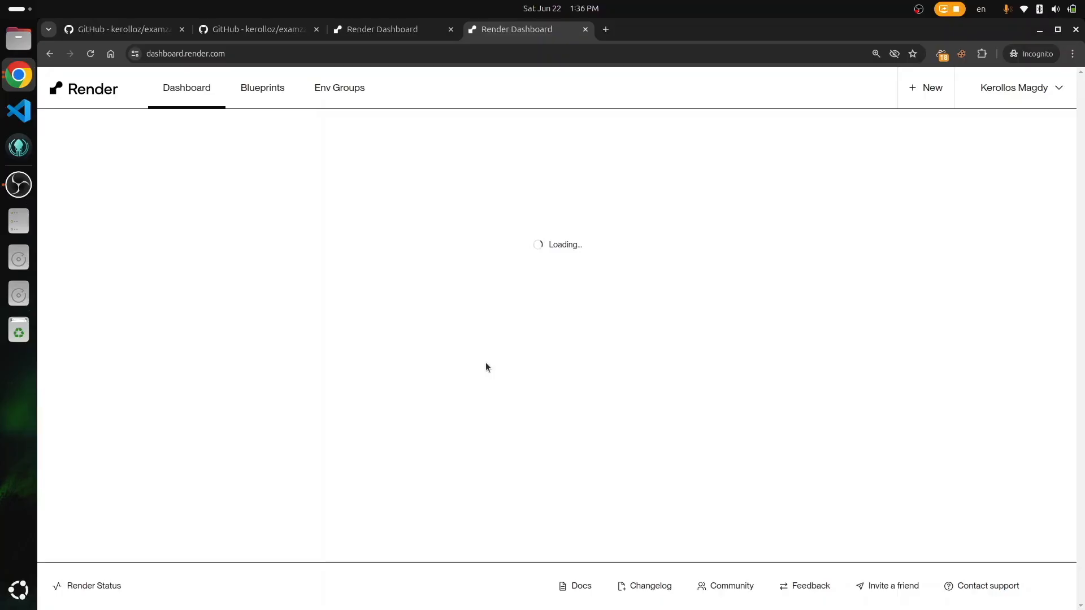
key("ctrl+1")
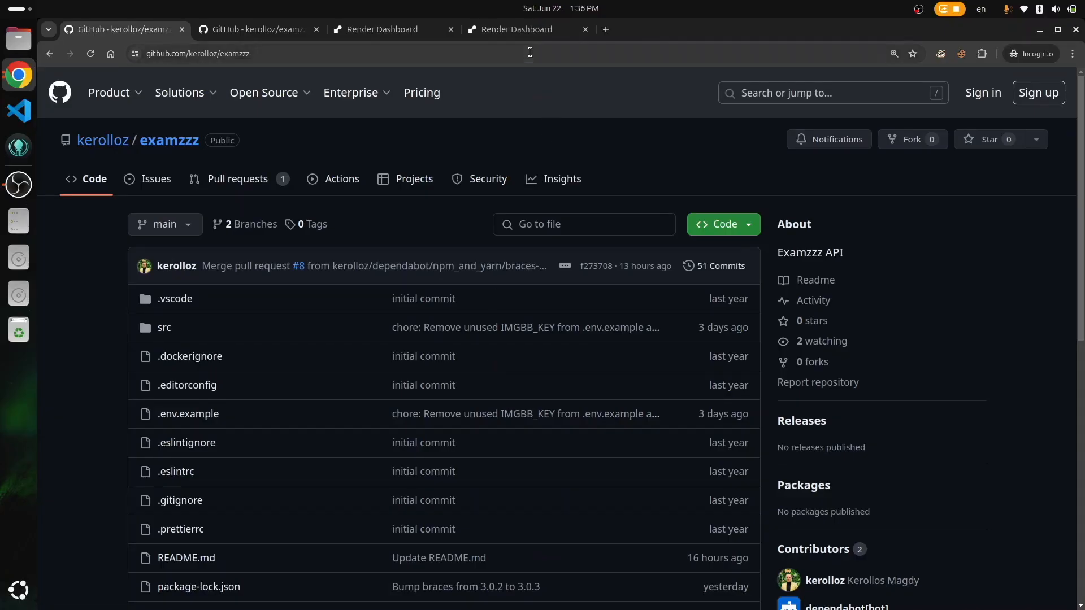
left_click(519, 29)
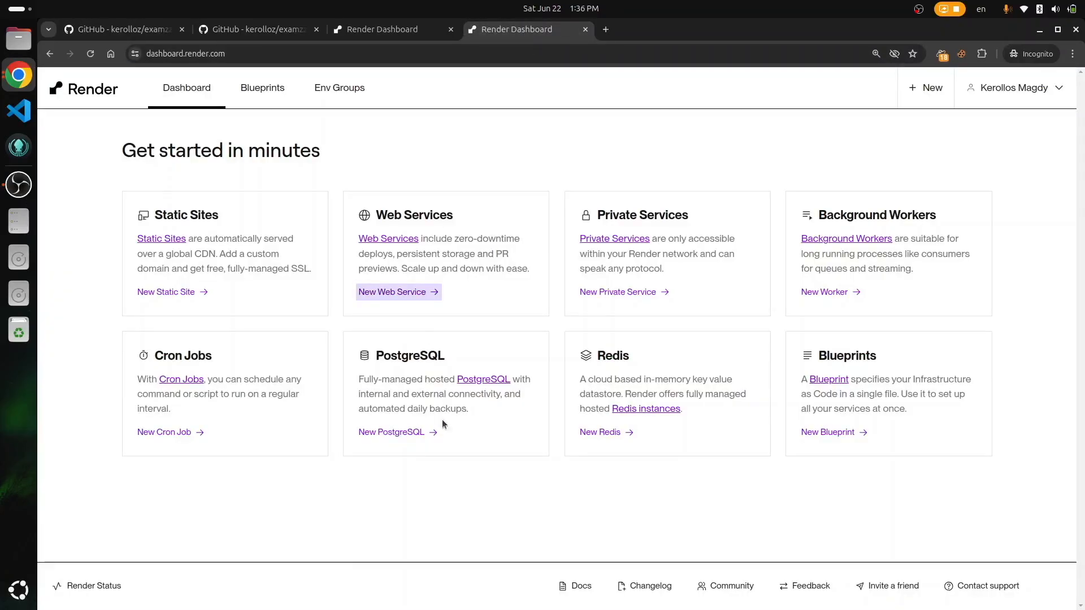
Step: Create PostgreSQL database my-examz-db on the Free instance in Frankfurt (EU Central)
left_click(409, 433)
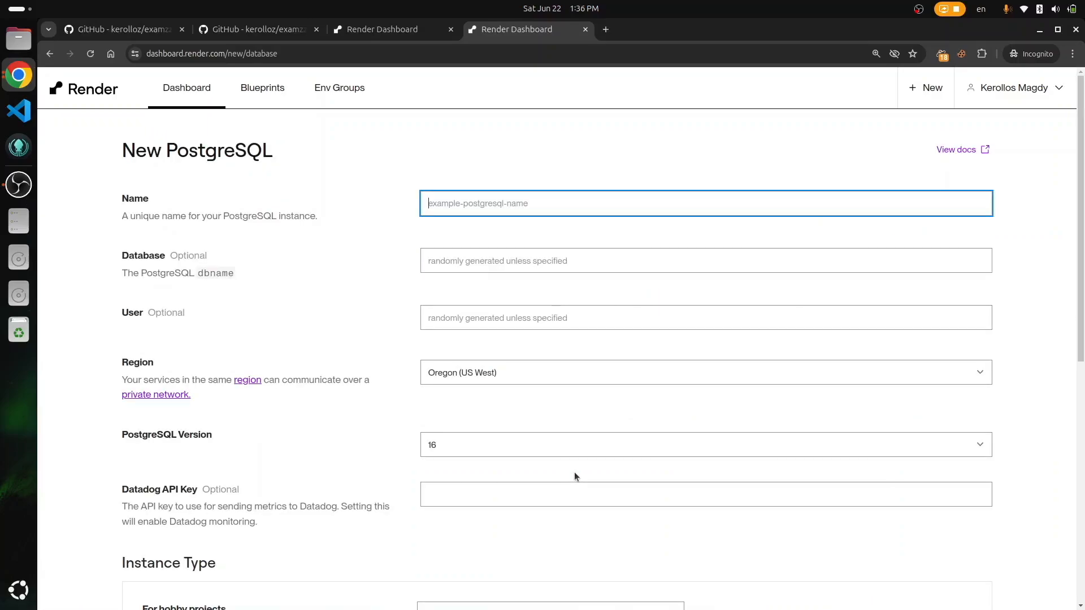
type("my-examz-db")
scroll(383, 320, "down", 3)
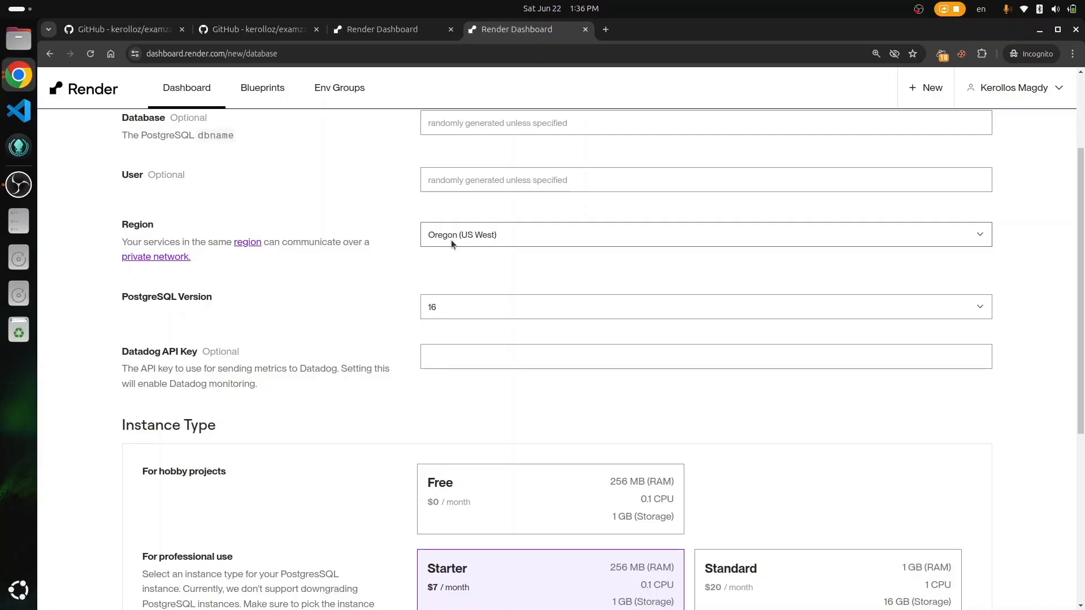
left_click(451, 239)
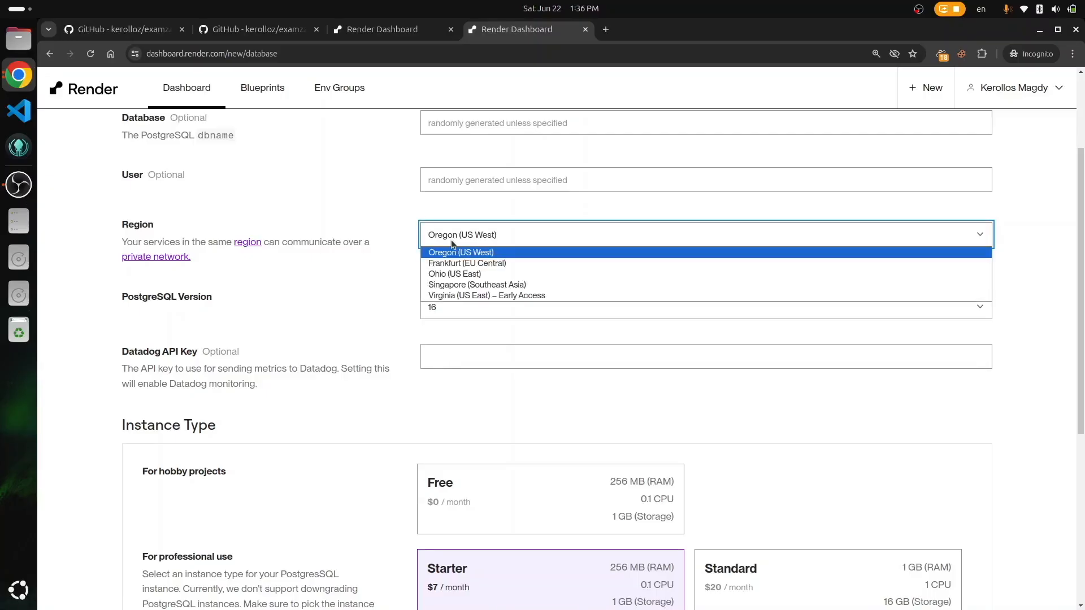
left_click(493, 263)
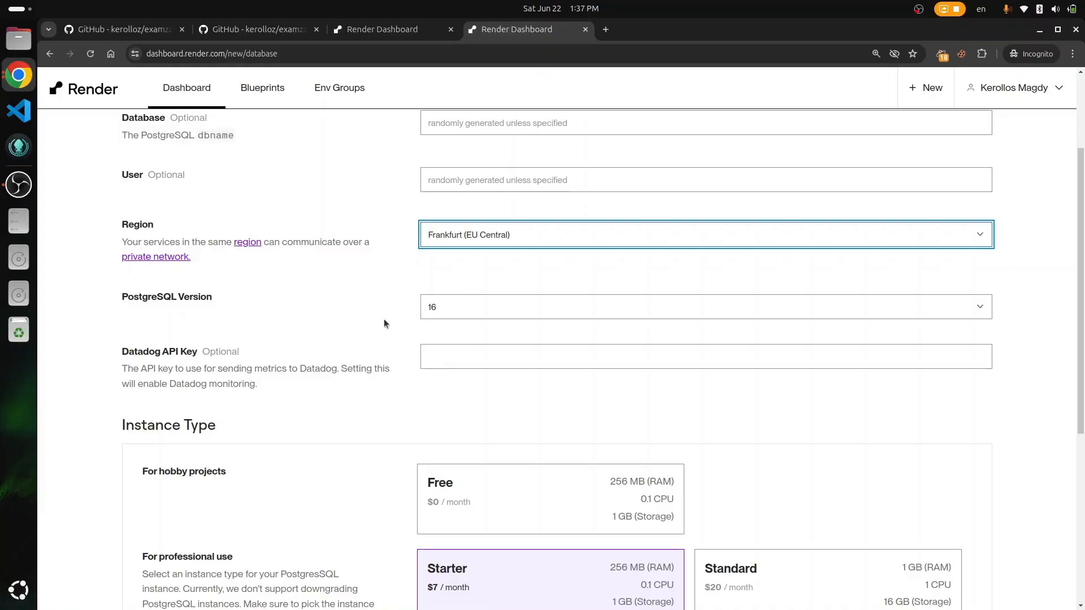
scroll(384, 320, "down", 2)
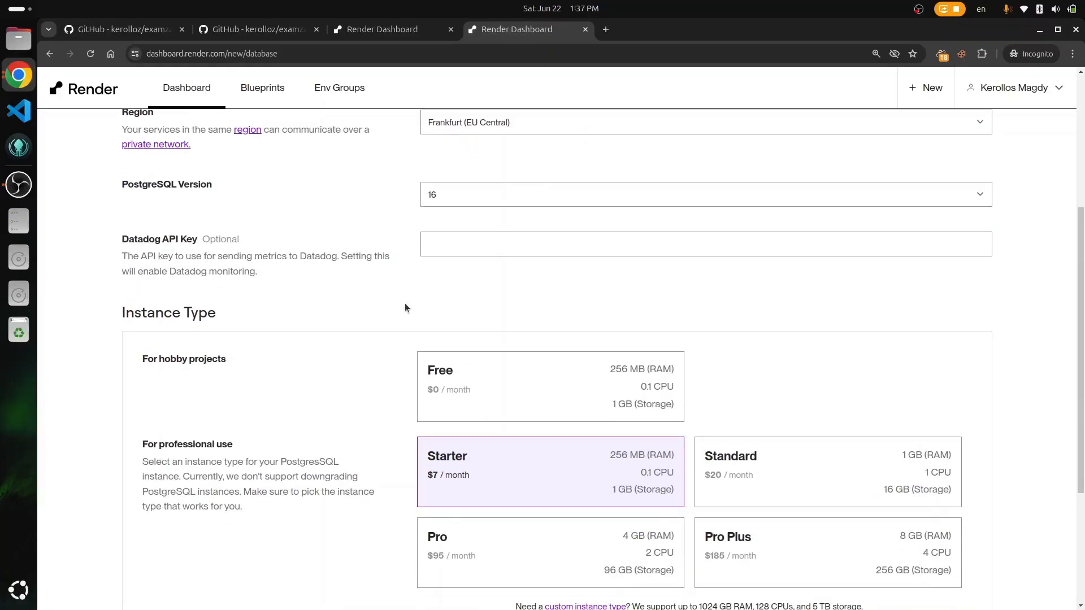
left_click(445, 380)
scroll(347, 375, "down", 1)
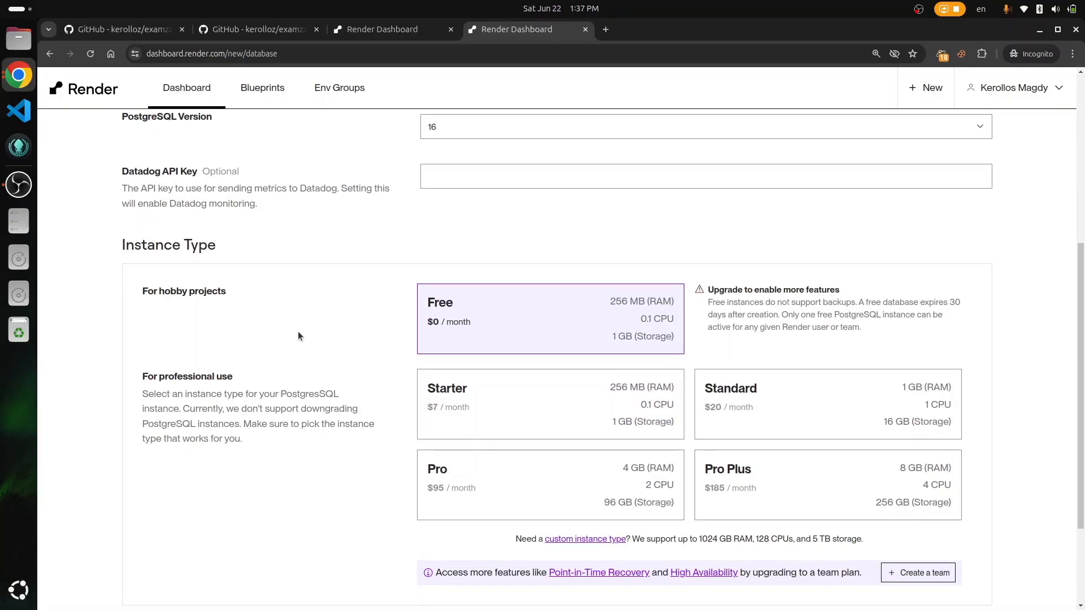
scroll(298, 332, "down", 2)
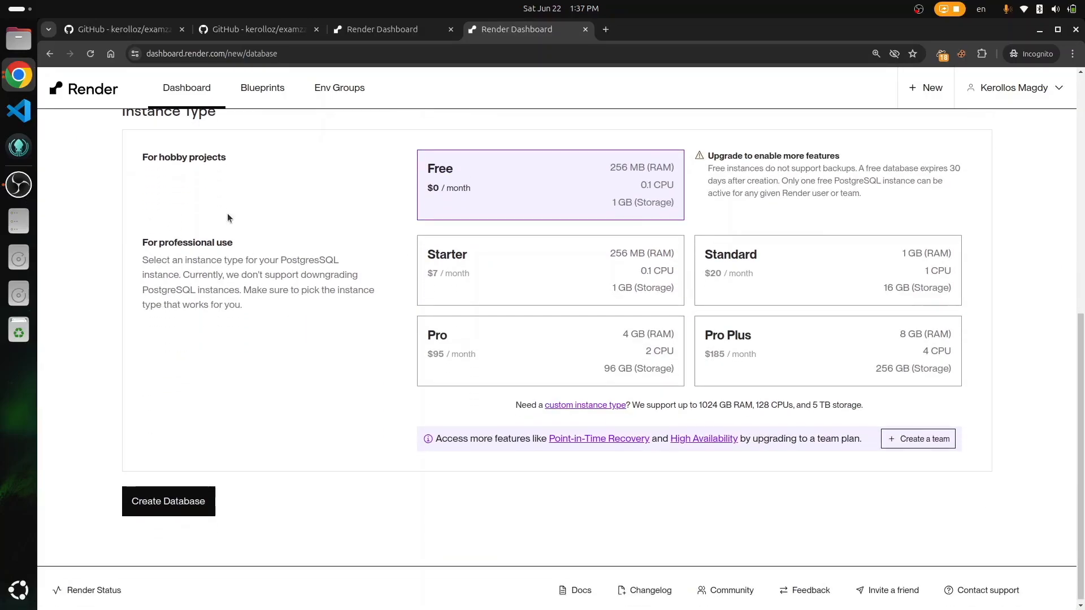
left_click(170, 503)
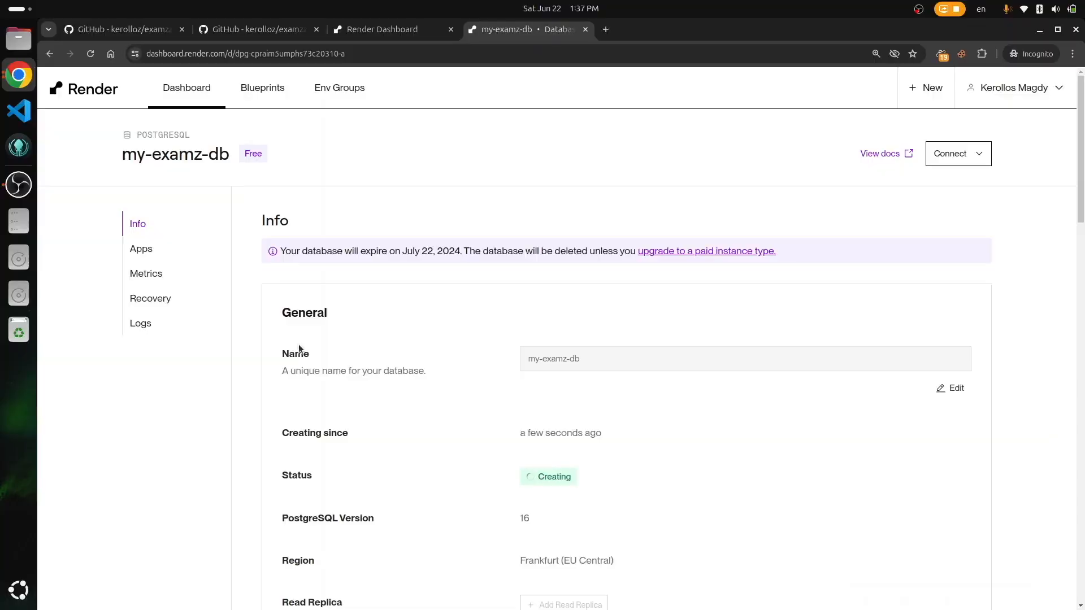
Step: Choose Web Service from the New menu in Render's top bar
scroll(300, 348, "down", 3)
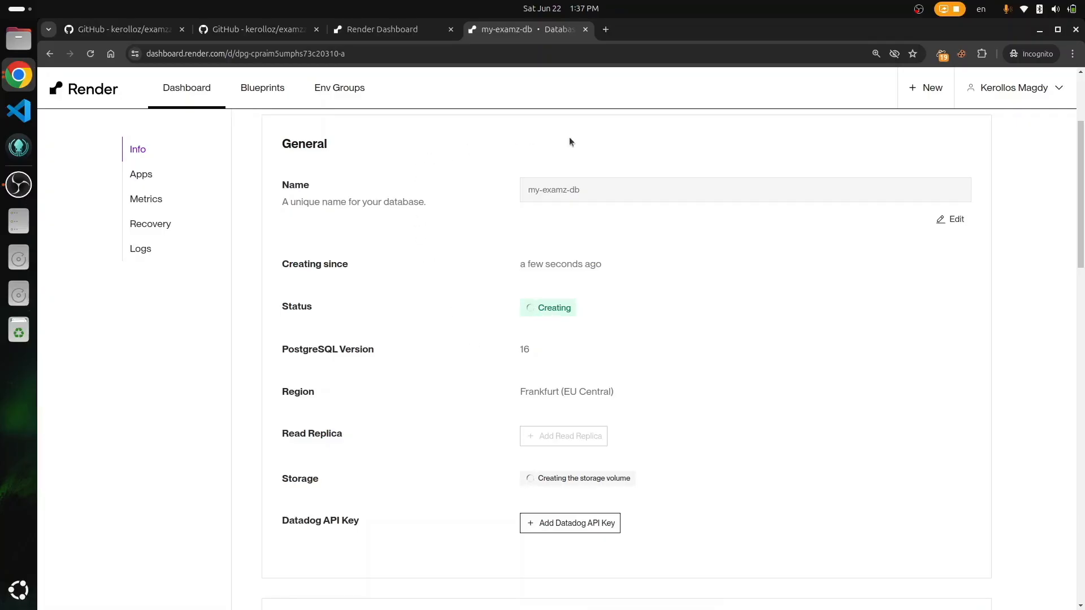
left_click(927, 88)
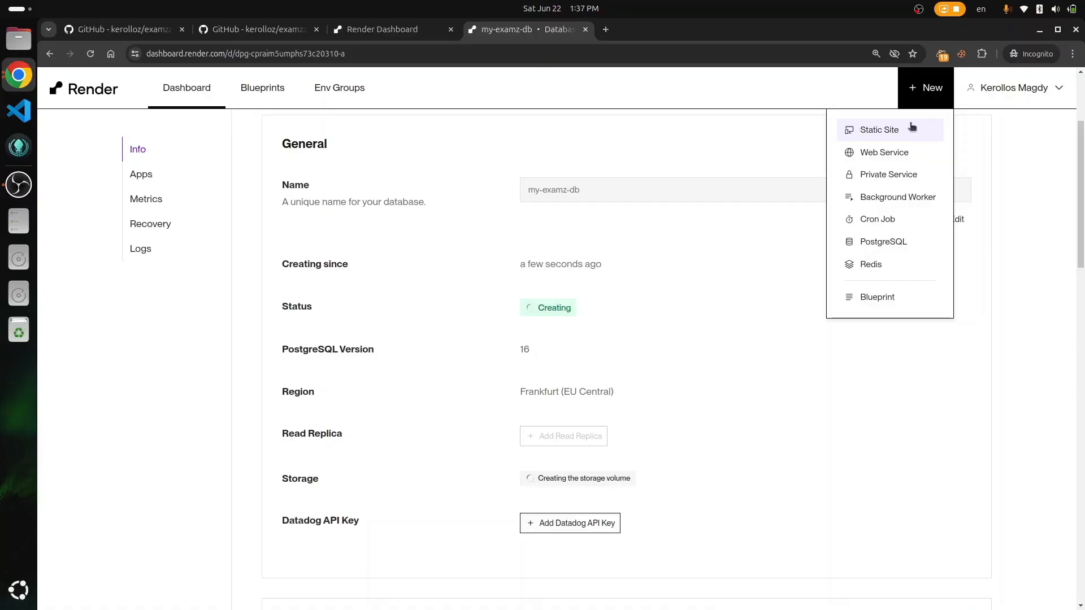
left_click(880, 158)
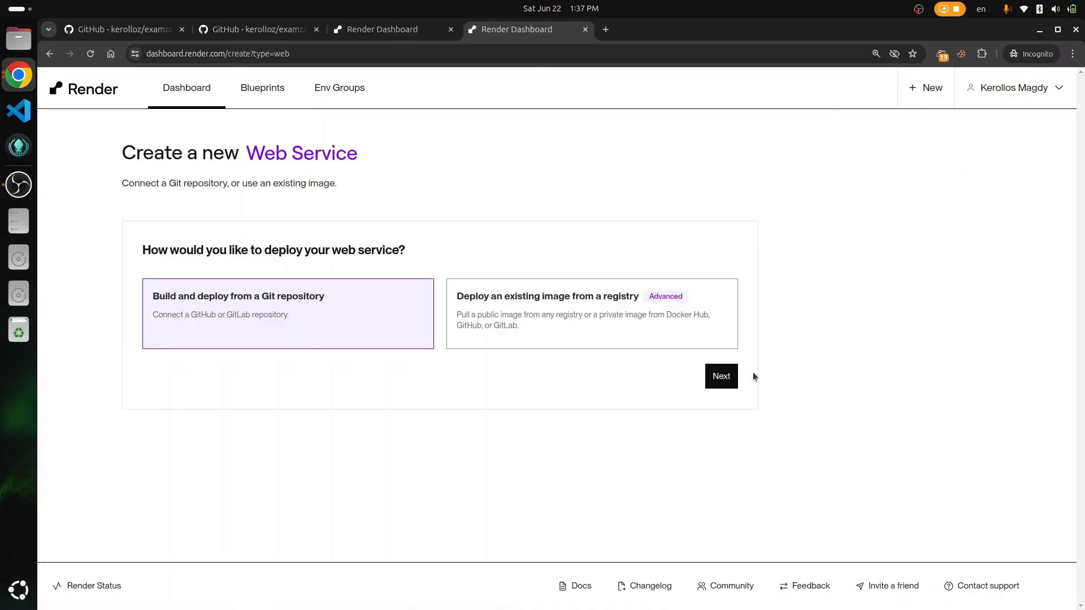
Step: Deploy from Git using the examzzz GitHub repo URL copied as a public repository
left_click(721, 376)
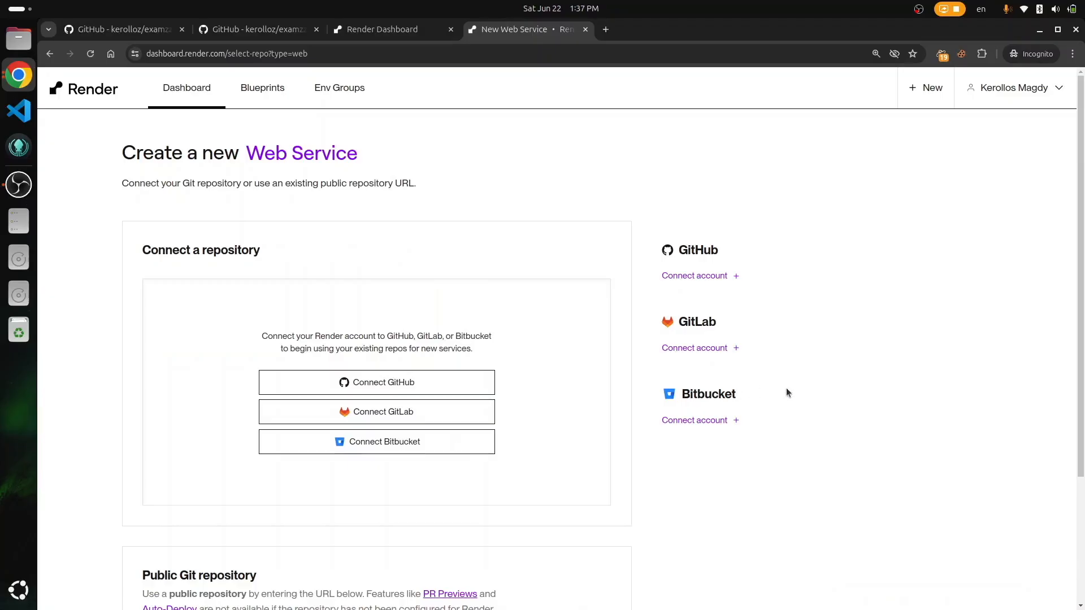
scroll(618, 401, "down", 3)
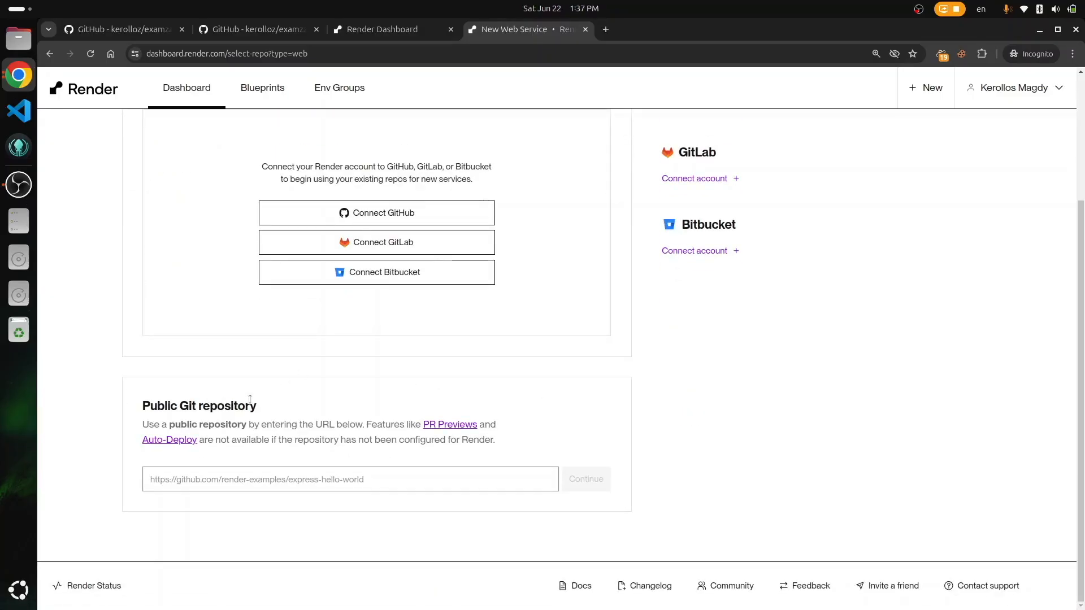
scroll(446, 334, "up", 1)
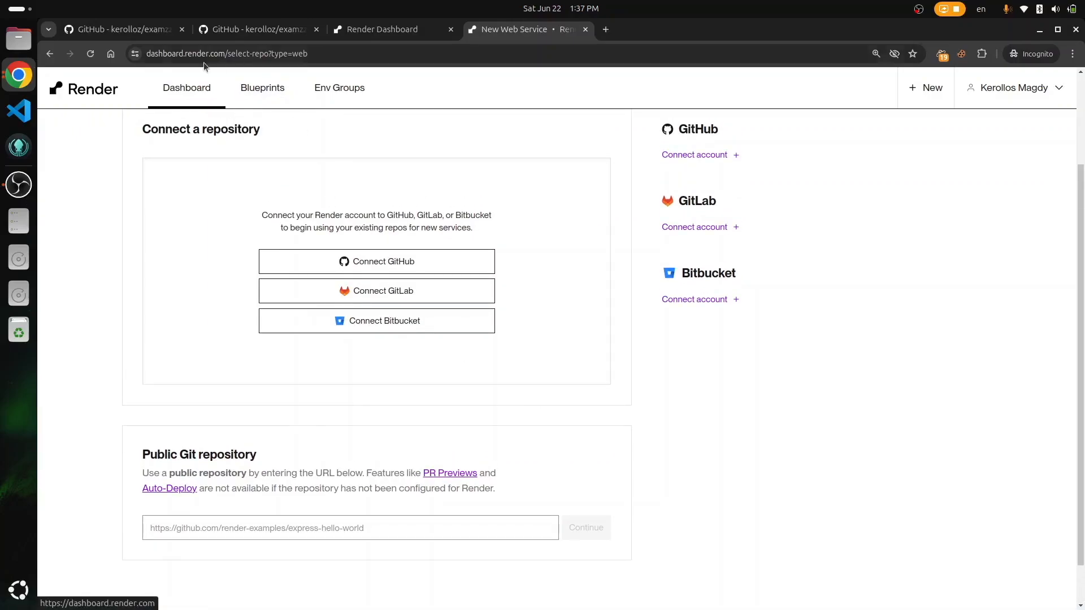
left_click(146, 29)
key("ctrl+l")
key("ctrl+c")
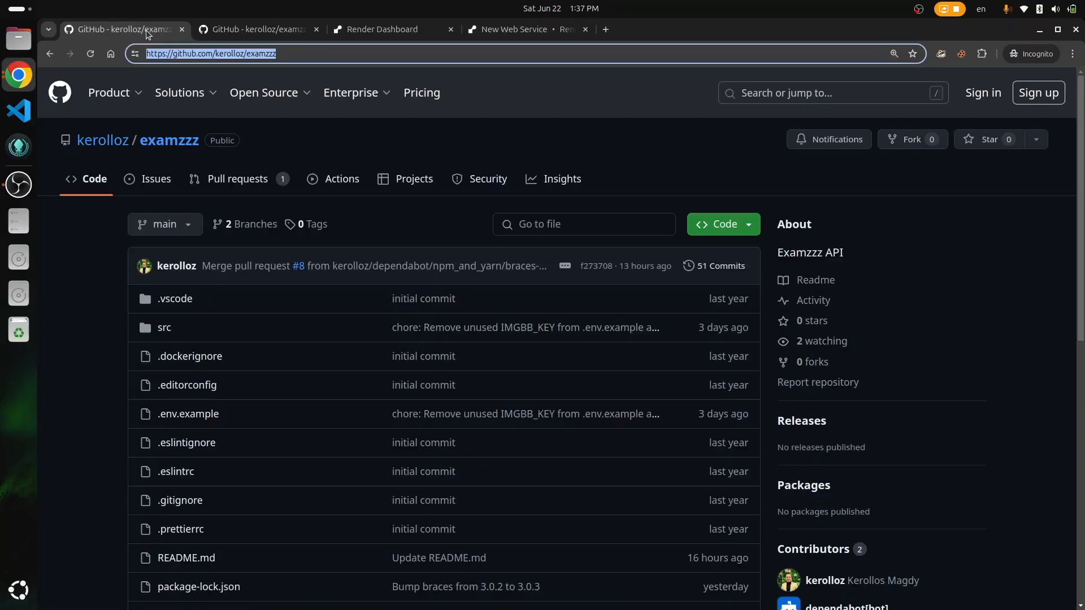
left_click(509, 29)
scroll(500, 220, "down", 1)
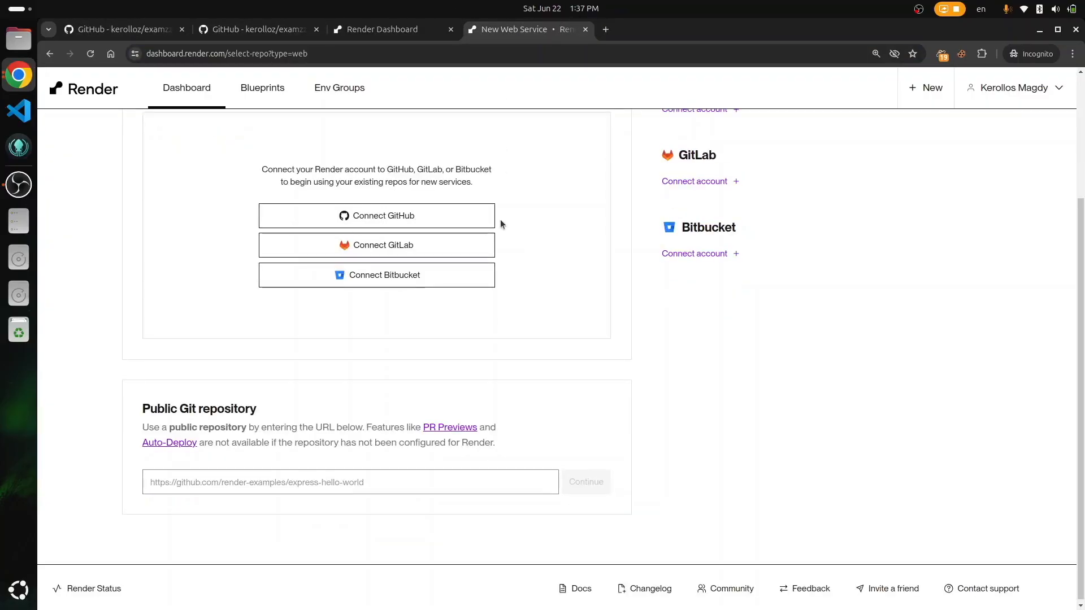
left_click(443, 480)
key("ctrl+v")
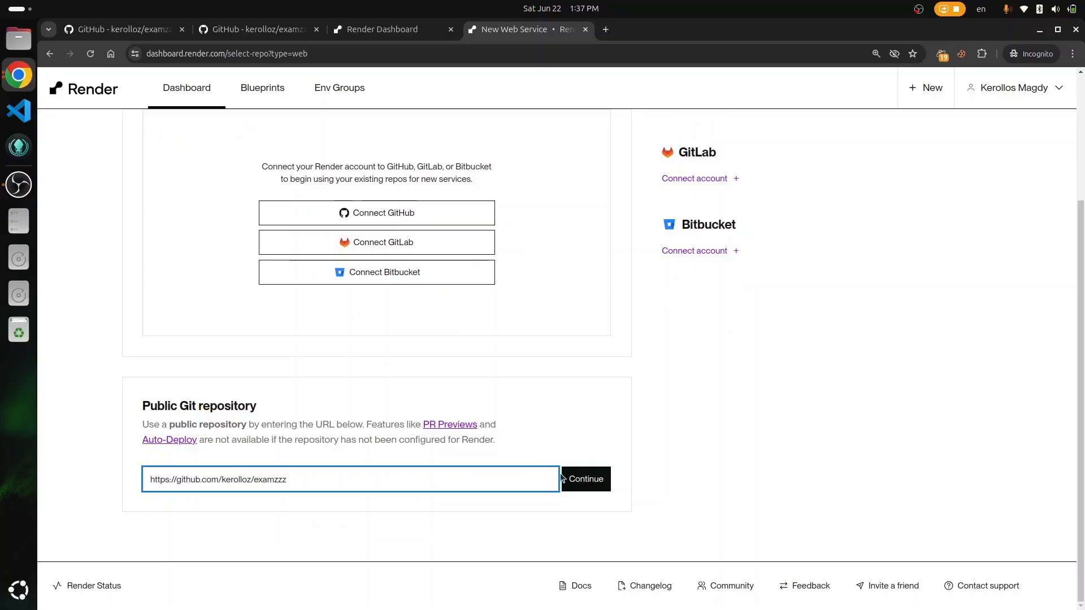
left_click(582, 479)
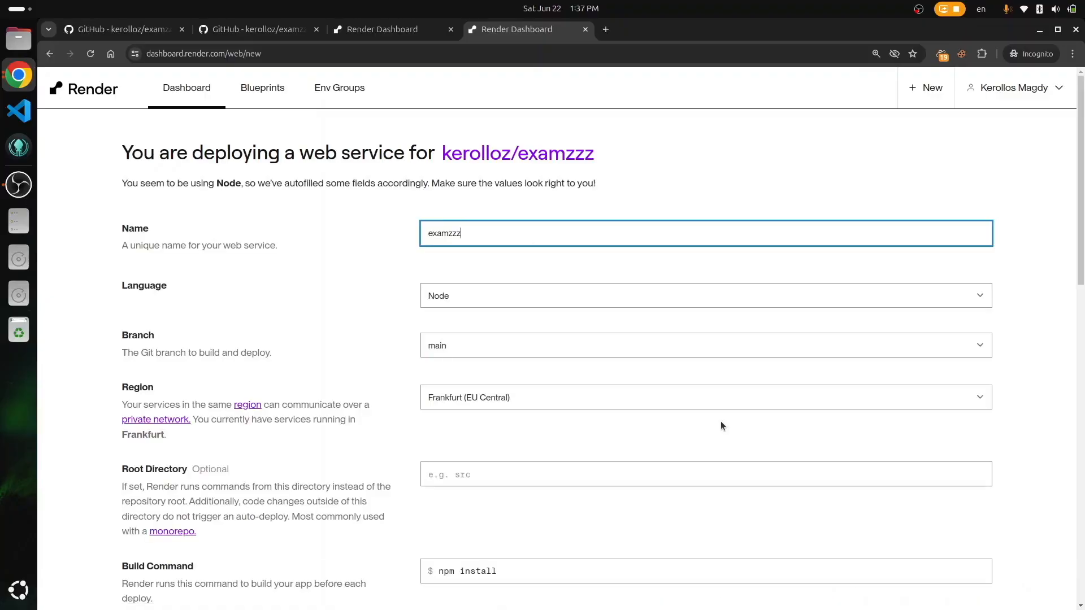
scroll(721, 422, "down", 2)
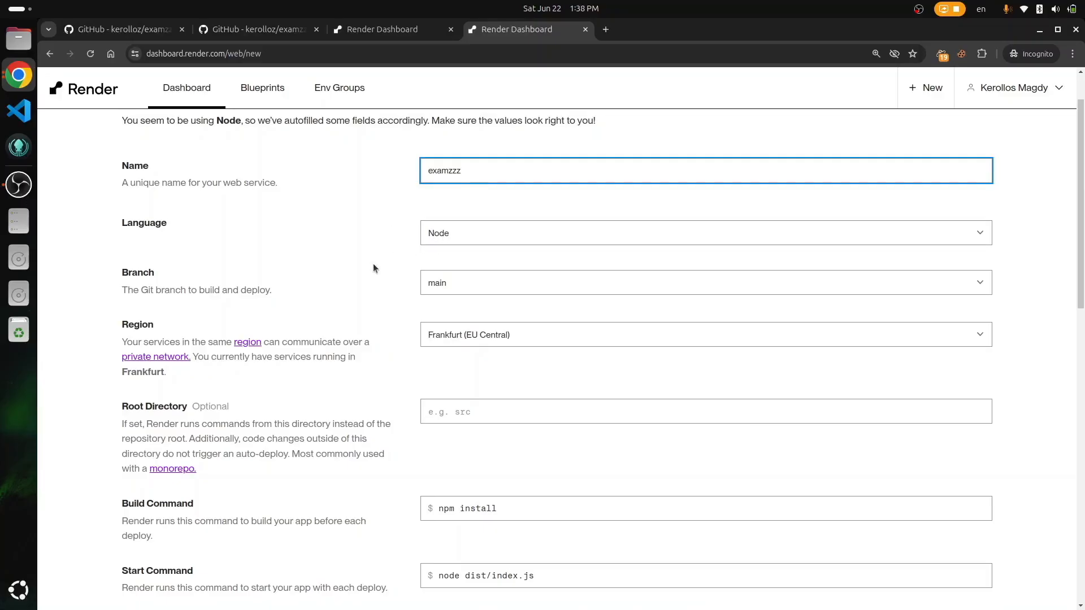
key("alt+Tab")
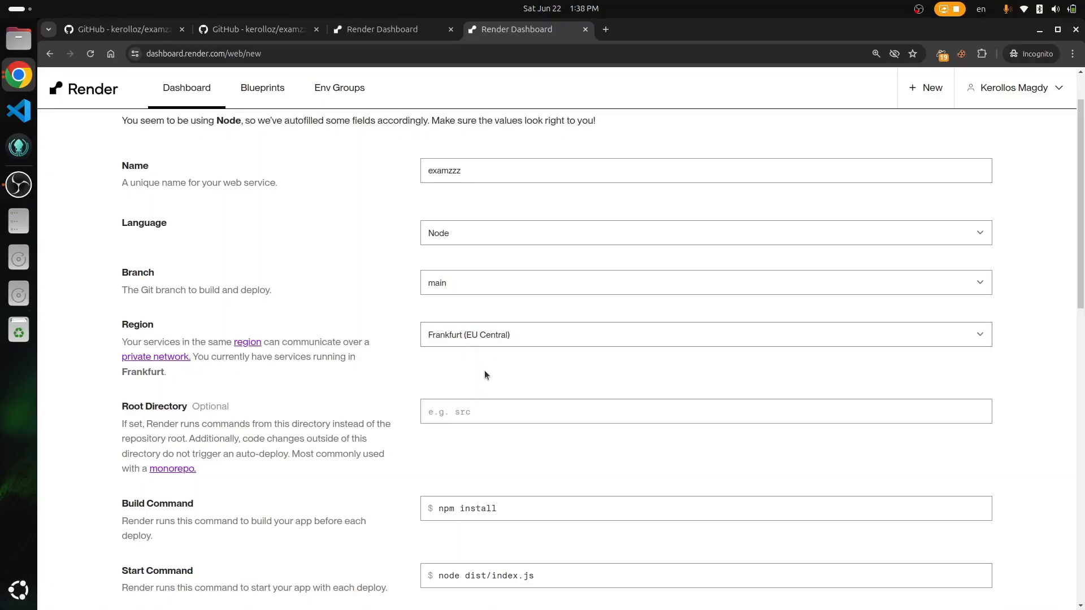
scroll(484, 370, "down", 2)
scroll(322, 329, "down", 2)
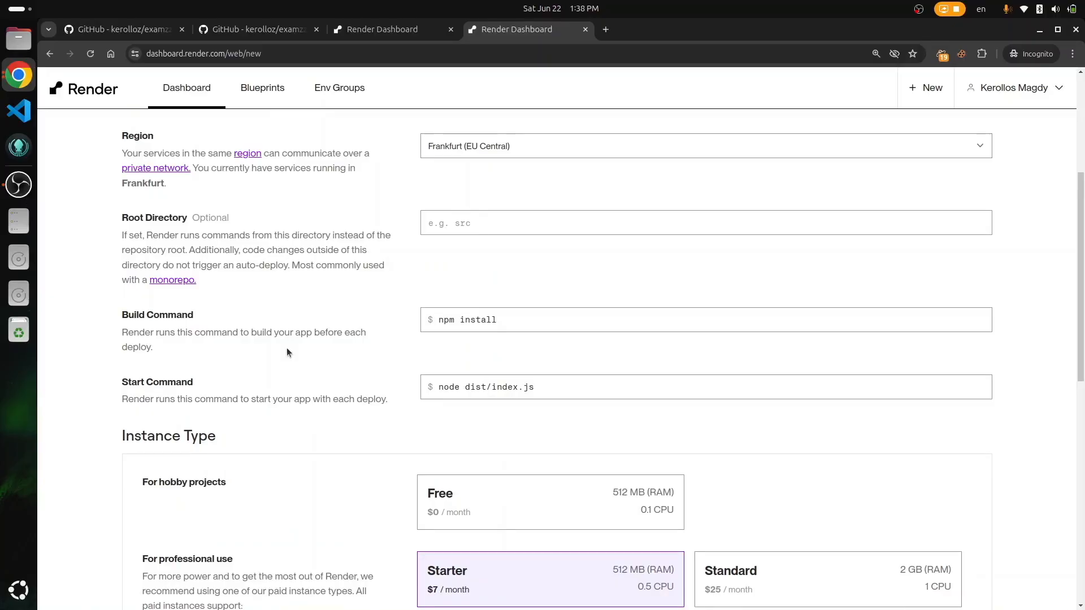
scroll(396, 353, "down", 1)
Step: Append '&& npm run db:generate && npm run build' to the build command and set start command 'npm start'
left_click(539, 317)
type("&")
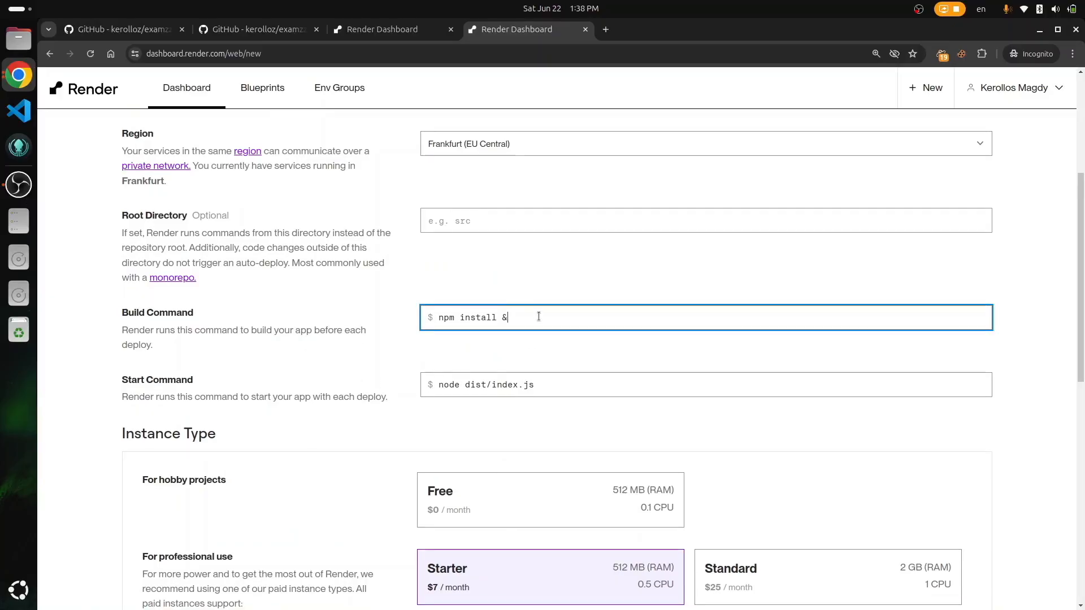
type("& npm run db:generate && npm run build")
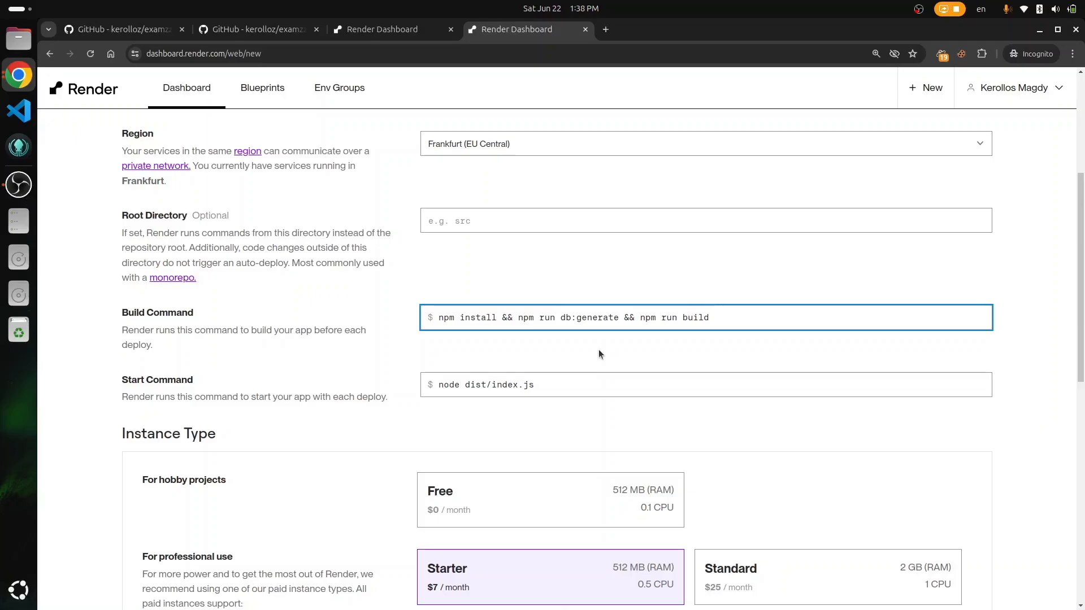
triple_click(565, 389)
type("npm ")
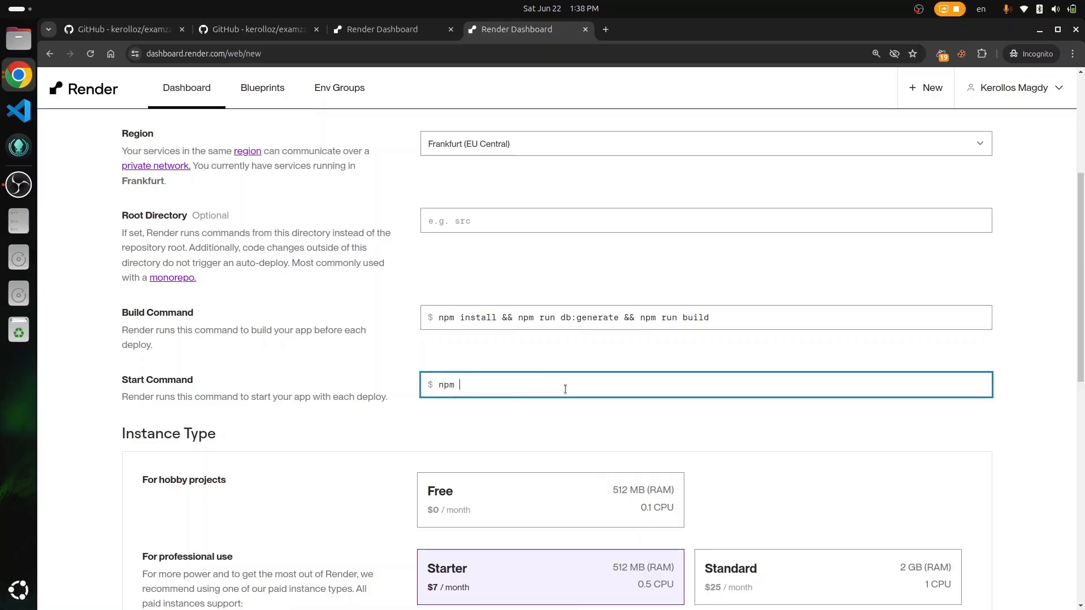
type("start")
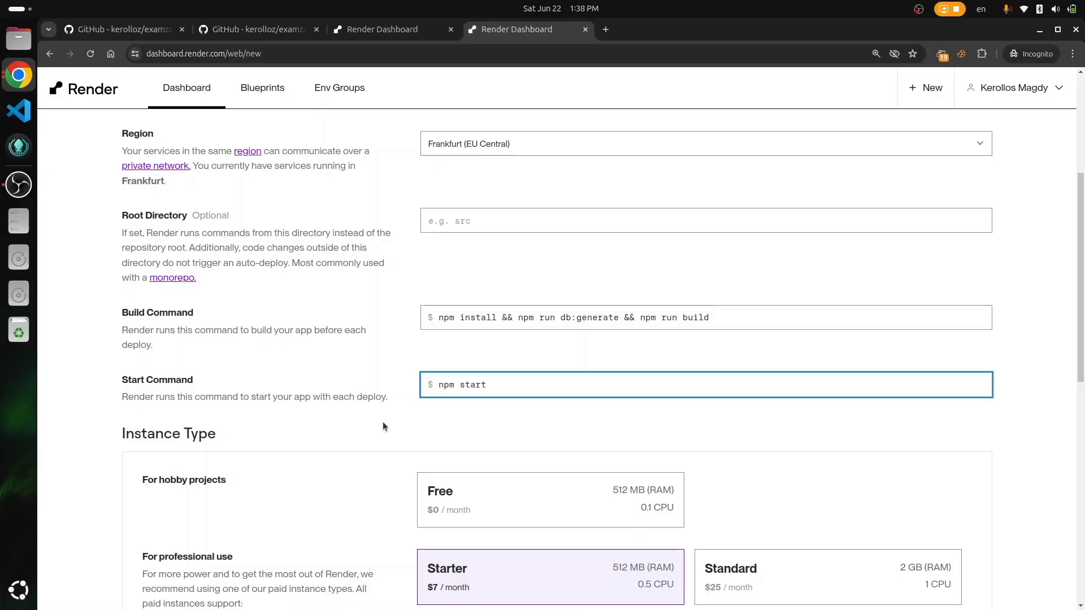
Step: Select the Free instance type for the examzzz web service
scroll(370, 421, "down", 3)
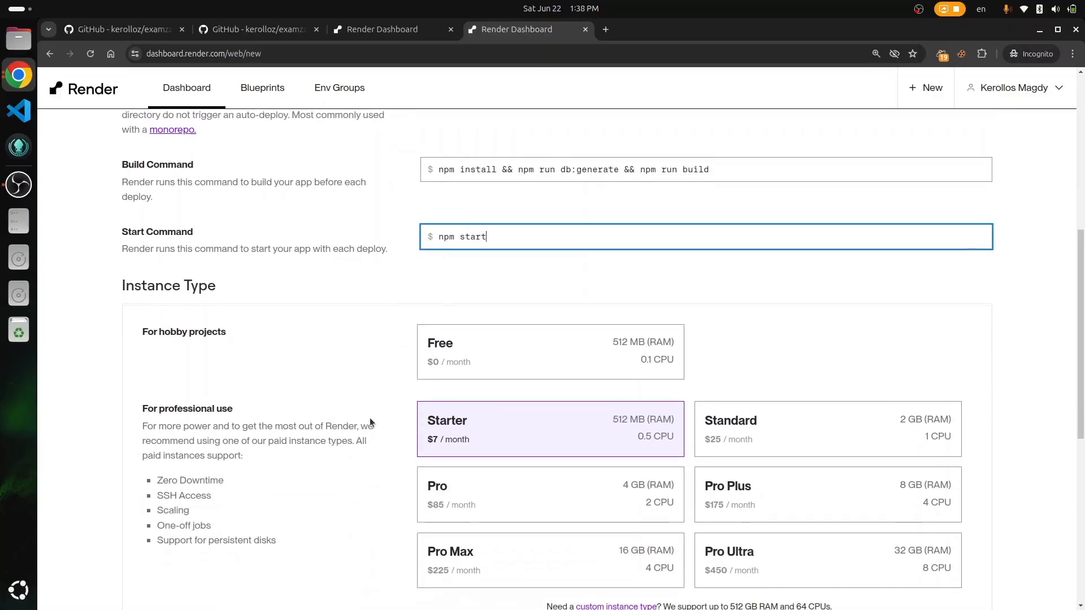
left_click(441, 366)
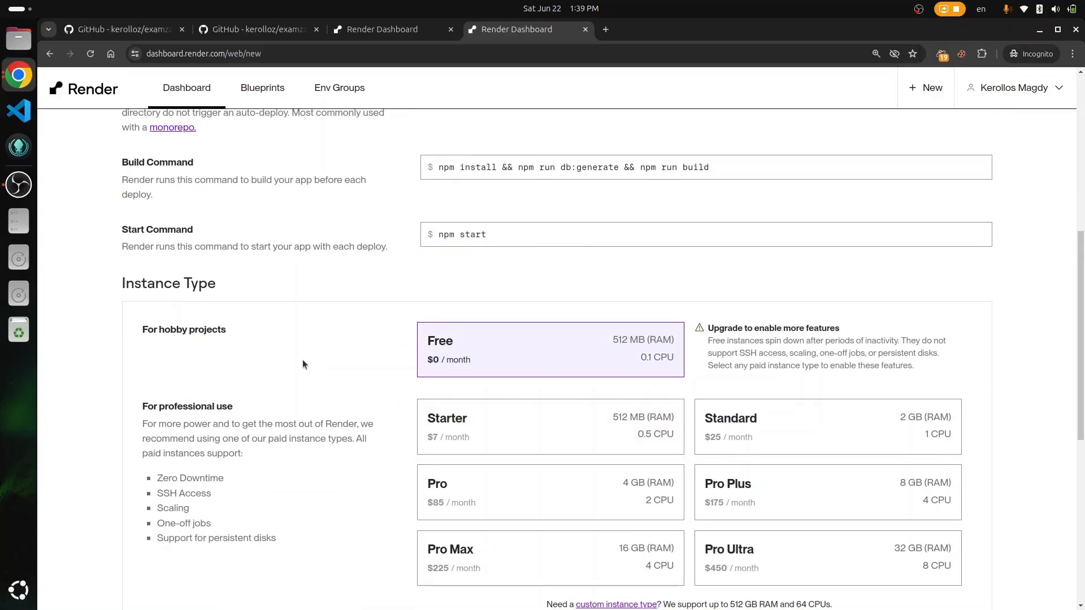
scroll(303, 364, "down", 8)
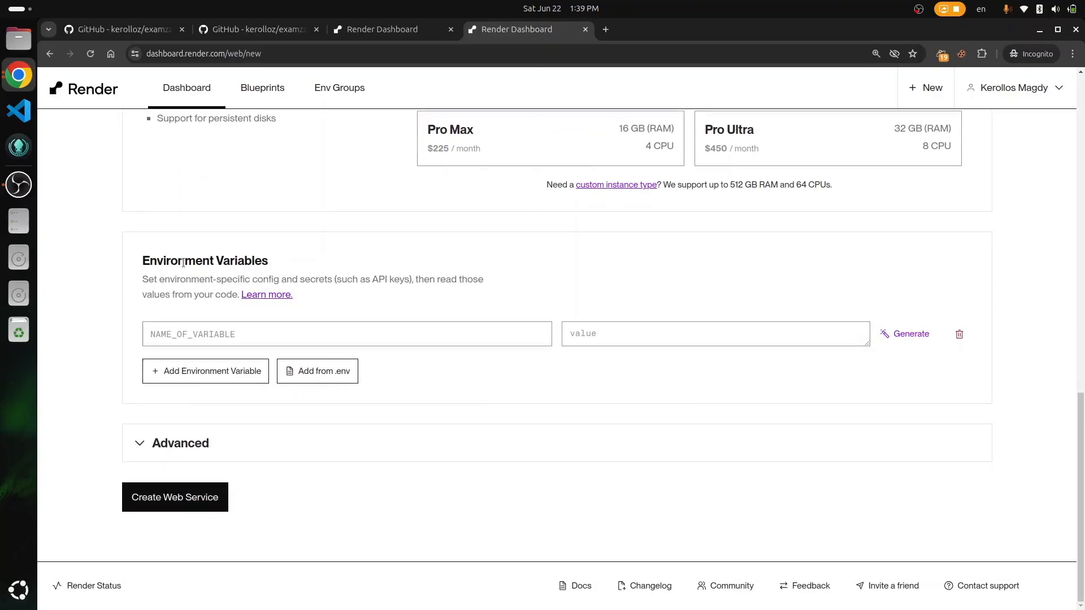
triple_click(184, 262)
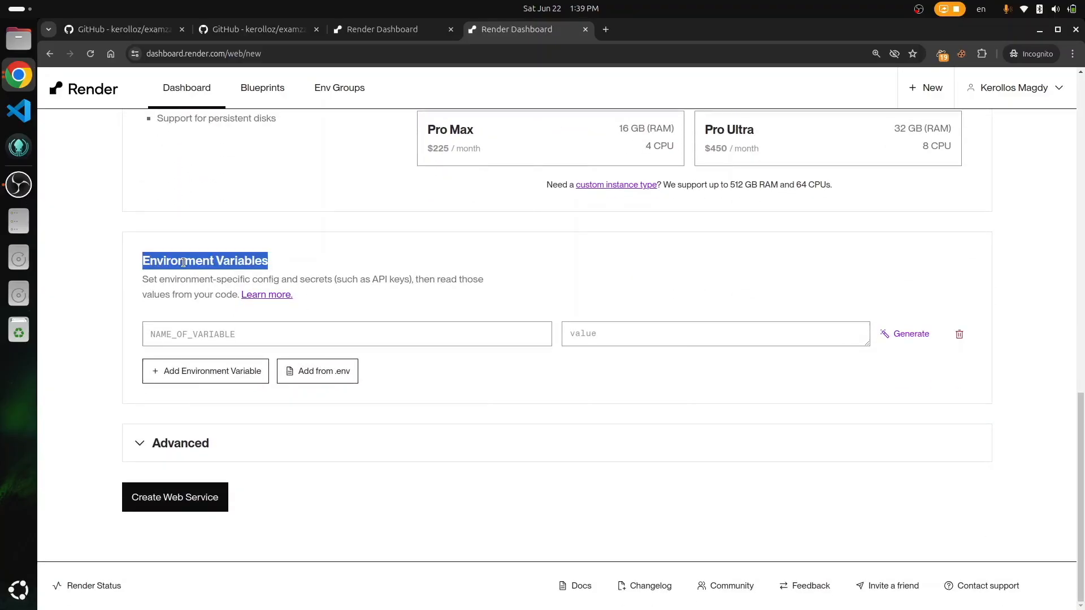
Step: Copy DATABASE_URL from the repo's .env.example into the first environment variable name
left_click(134, 31)
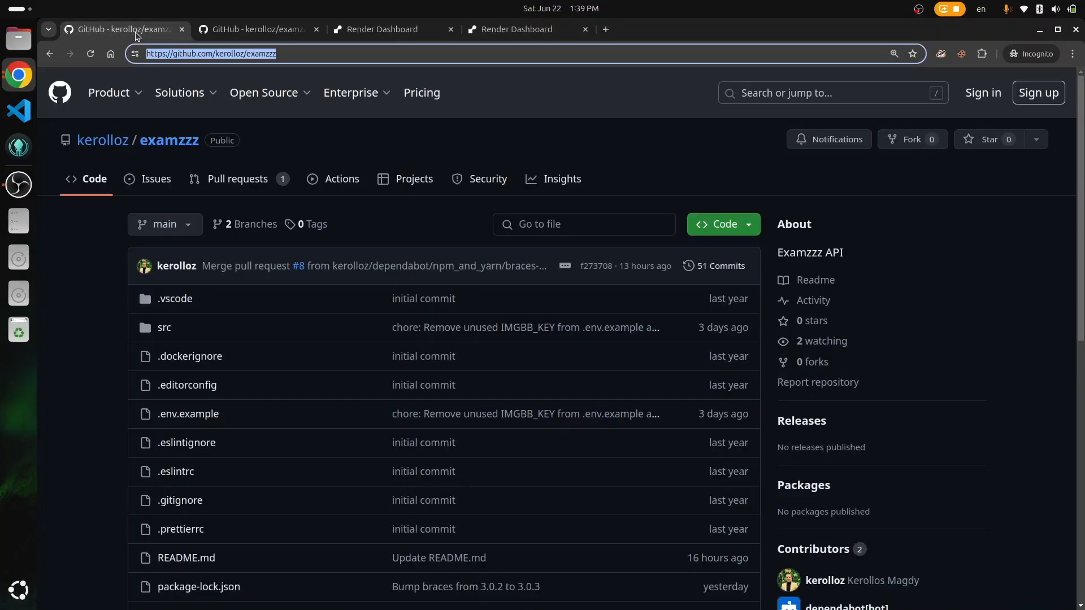
scroll(128, 320, "down", 5)
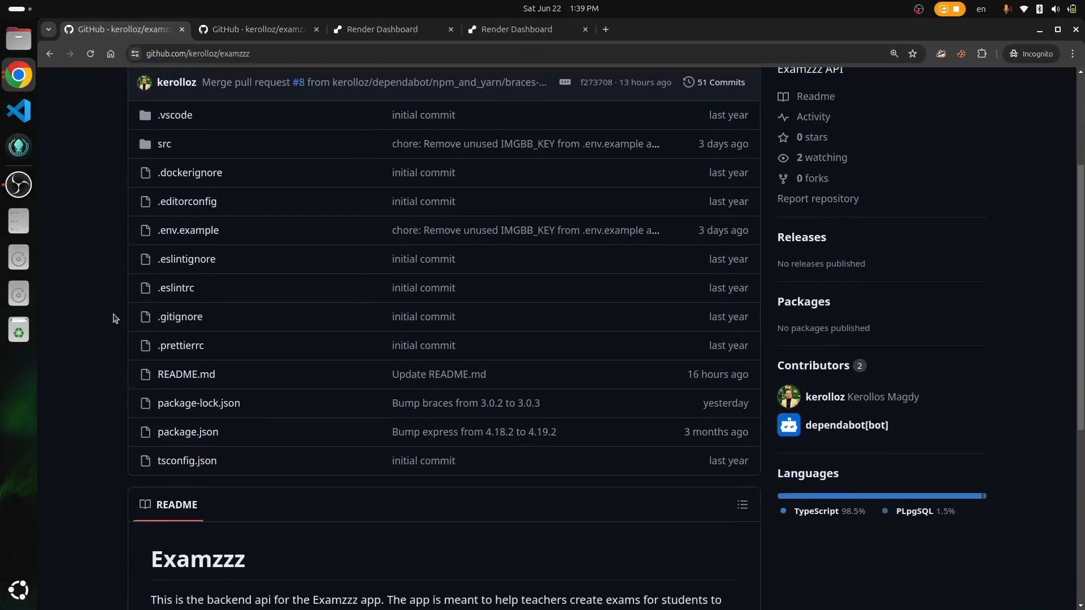
left_click(191, 228)
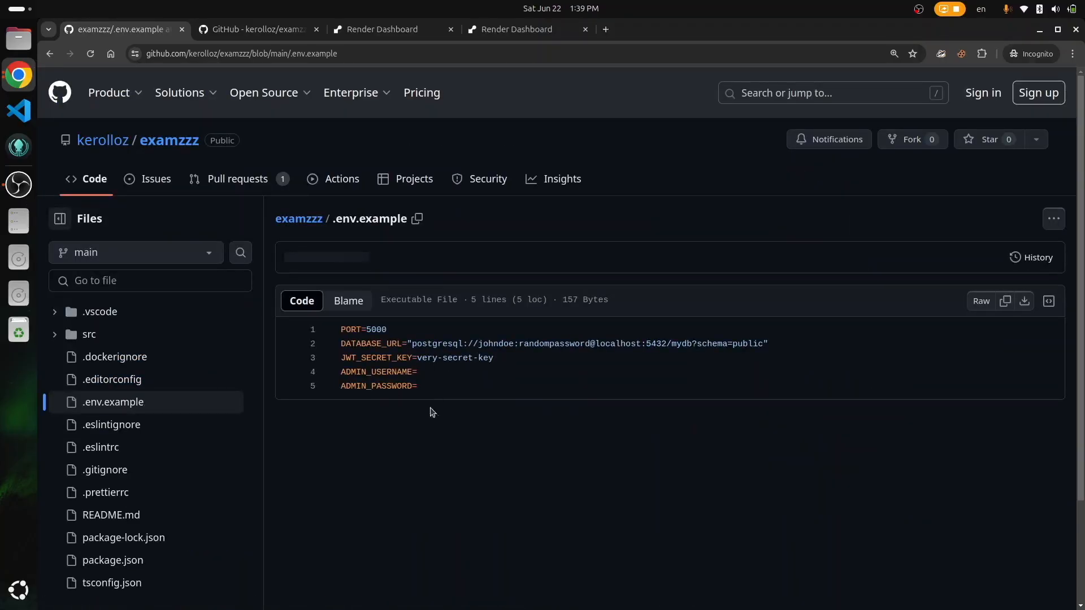
key("ctrl+r")
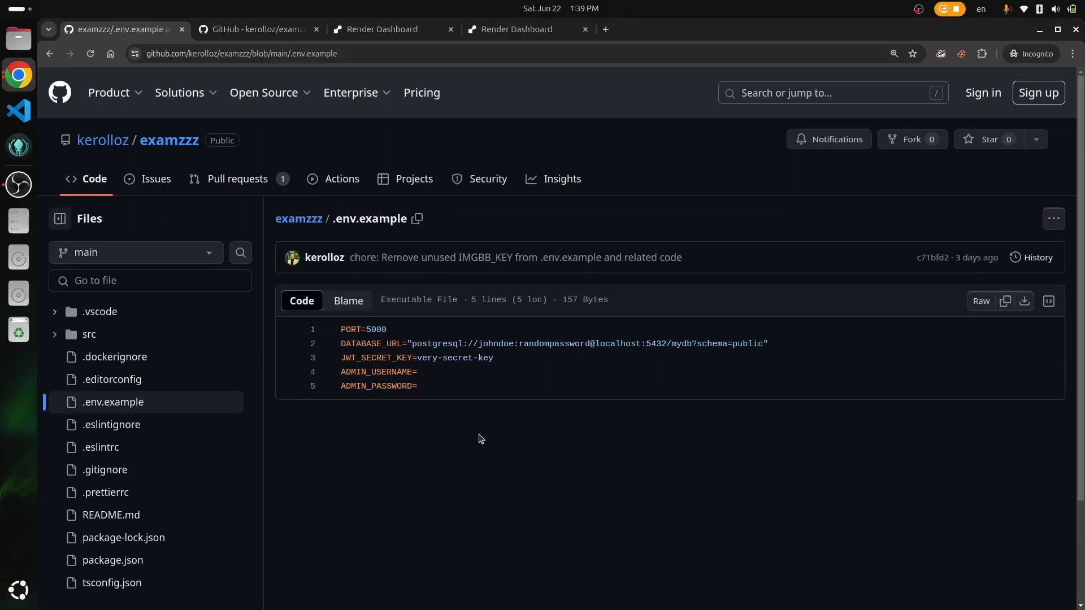
triple_click(363, 330)
left_click(460, 368)
triple_click(409, 333)
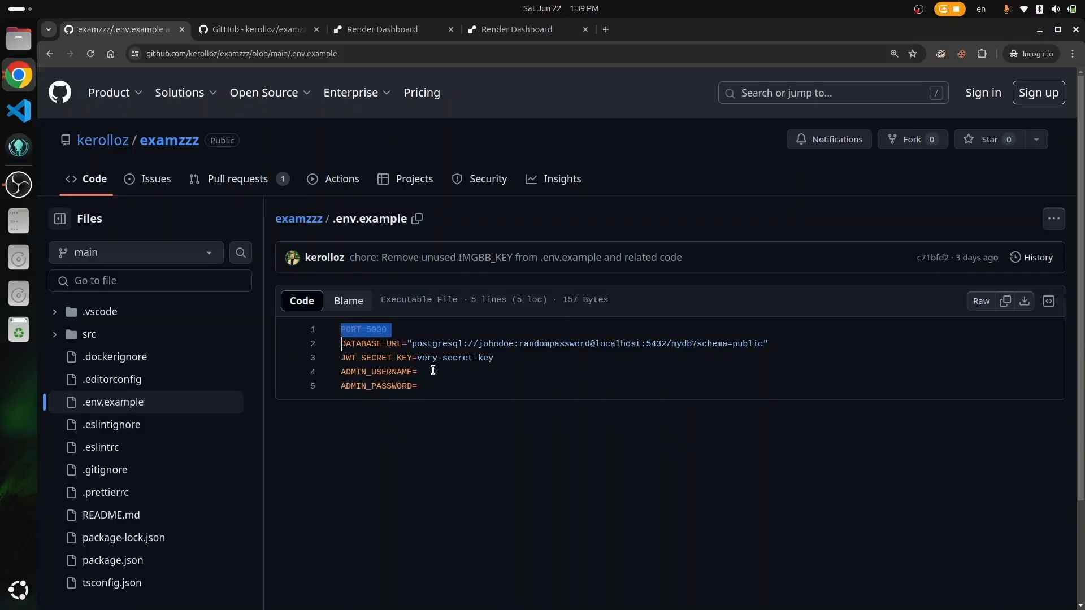
double_click(375, 344)
key("ctrl+c")
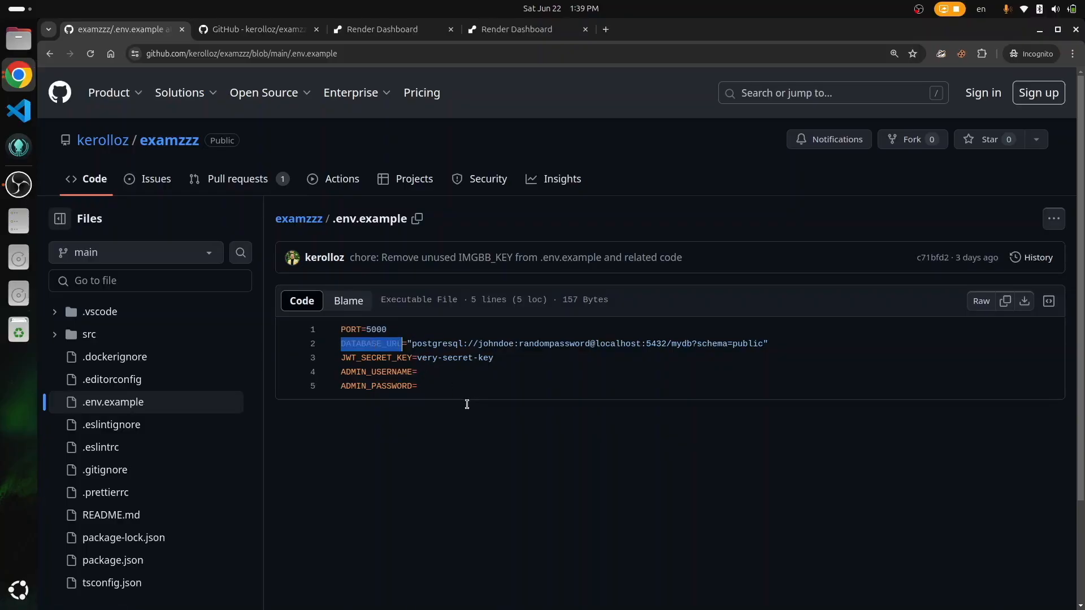
left_click(515, 29)
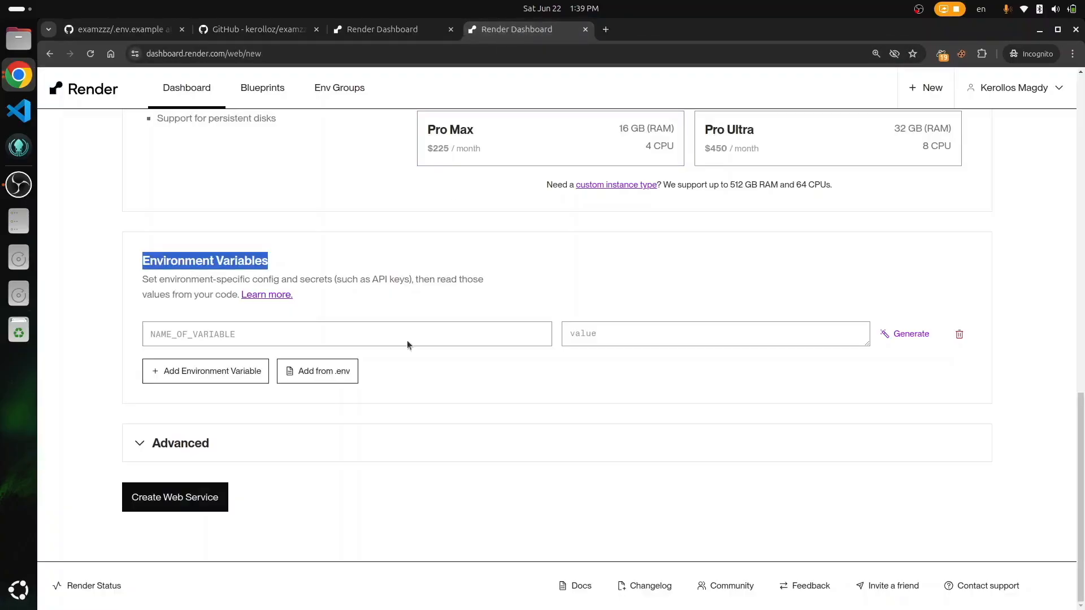
left_click(301, 332)
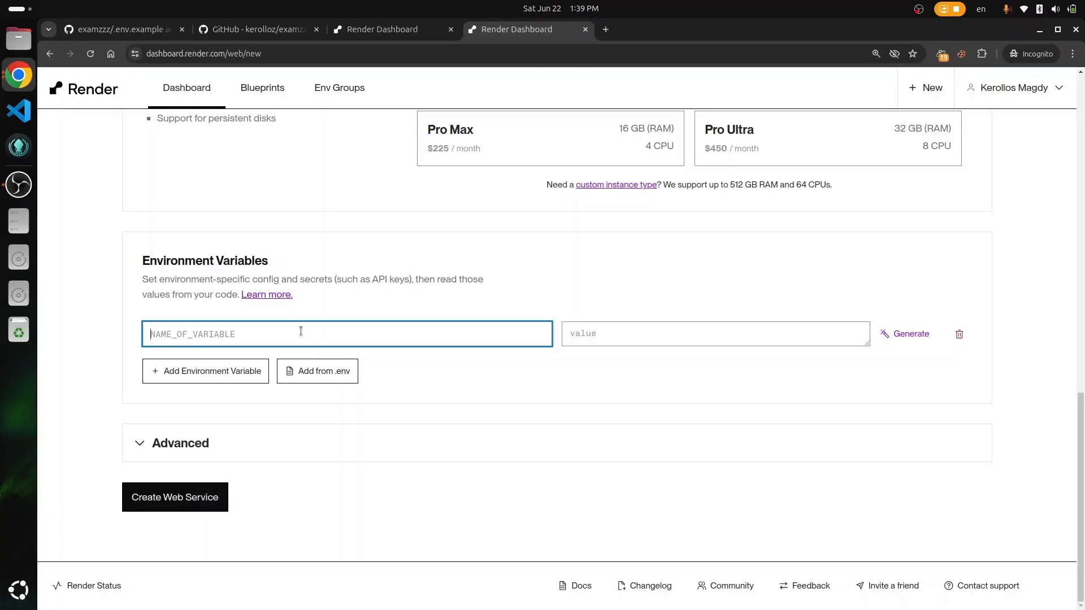
key("ctrl+v")
key("Tab")
Step: Load the Render dashboard overview in the other tab
left_click(362, 33)
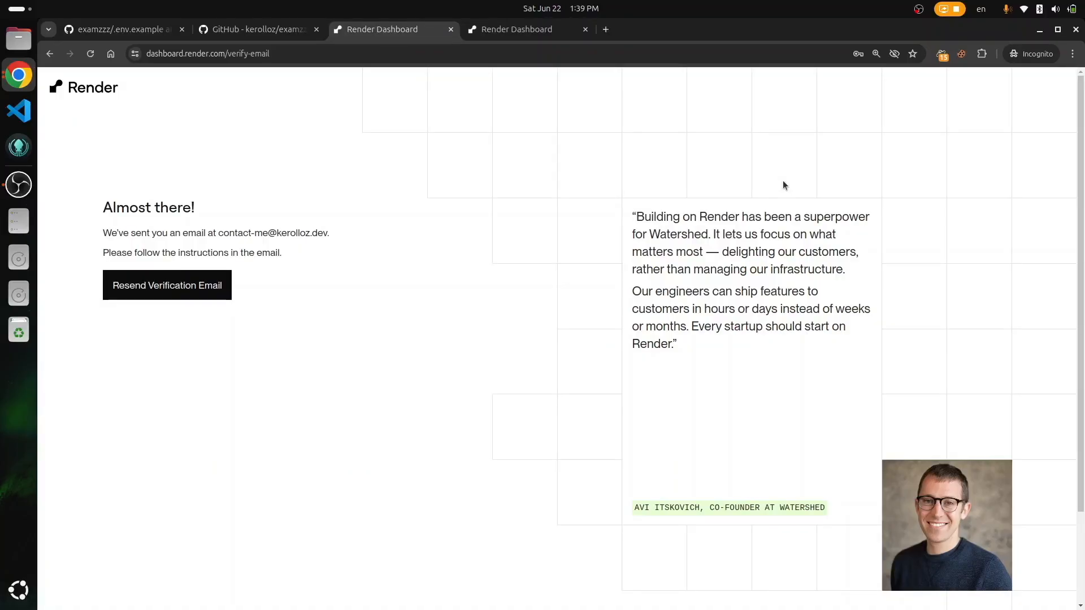
key("ctrl+l")
type("da")
key("BackSpace")
key("BackSpace")
key("BackSpace")
type("re")
key("Return")
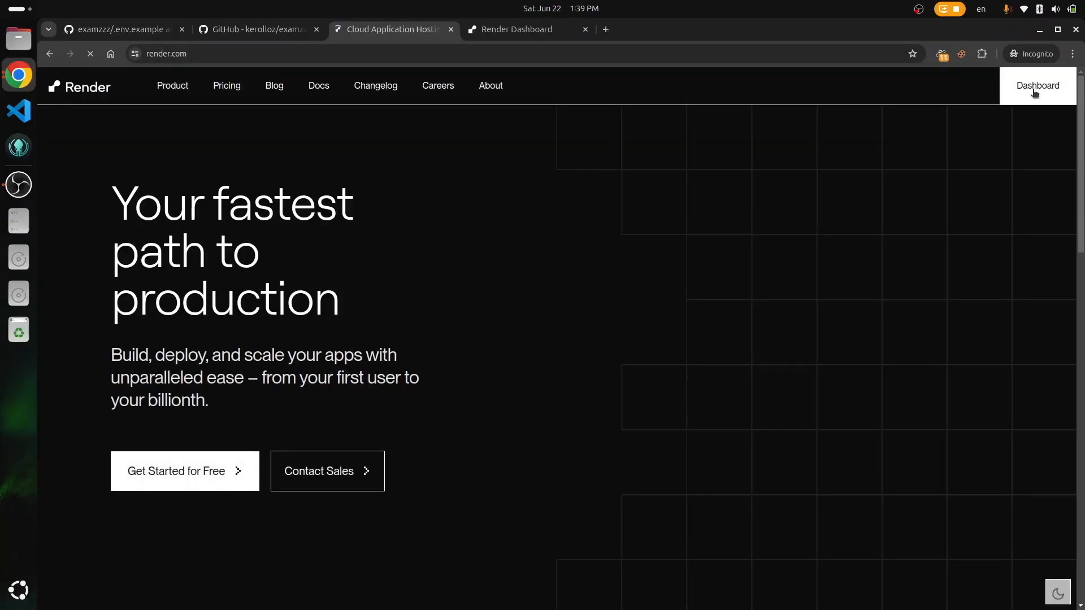
left_click(1040, 93)
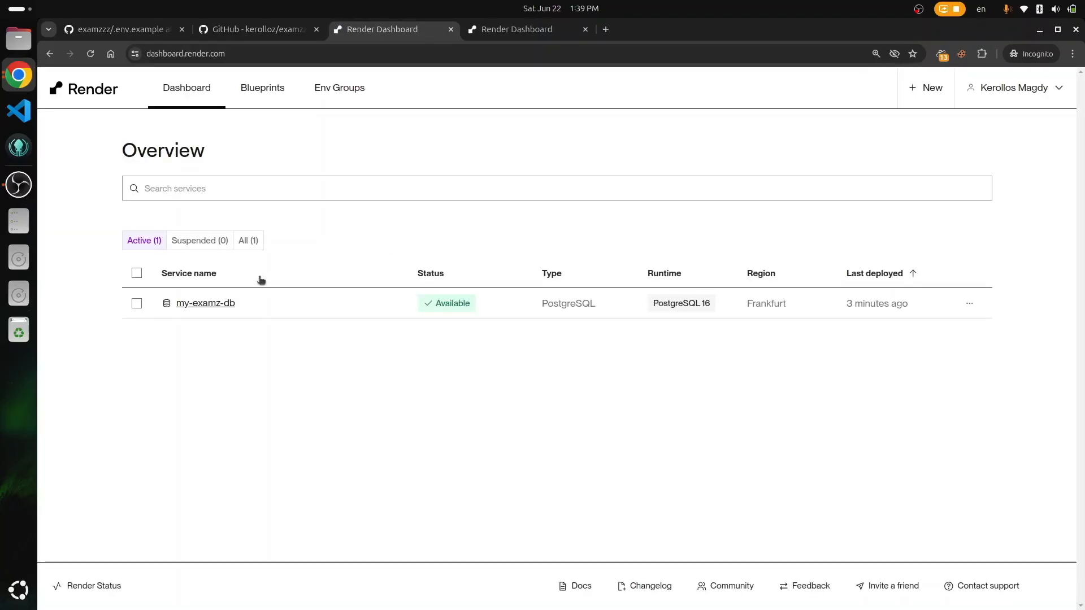
Step: Paste my-examz-db's Internal Database URL as DATABASE_URL's value and add another variable row
left_click(205, 303)
scroll(535, 419, "down", 13)
scroll(534, 419, "down", 6)
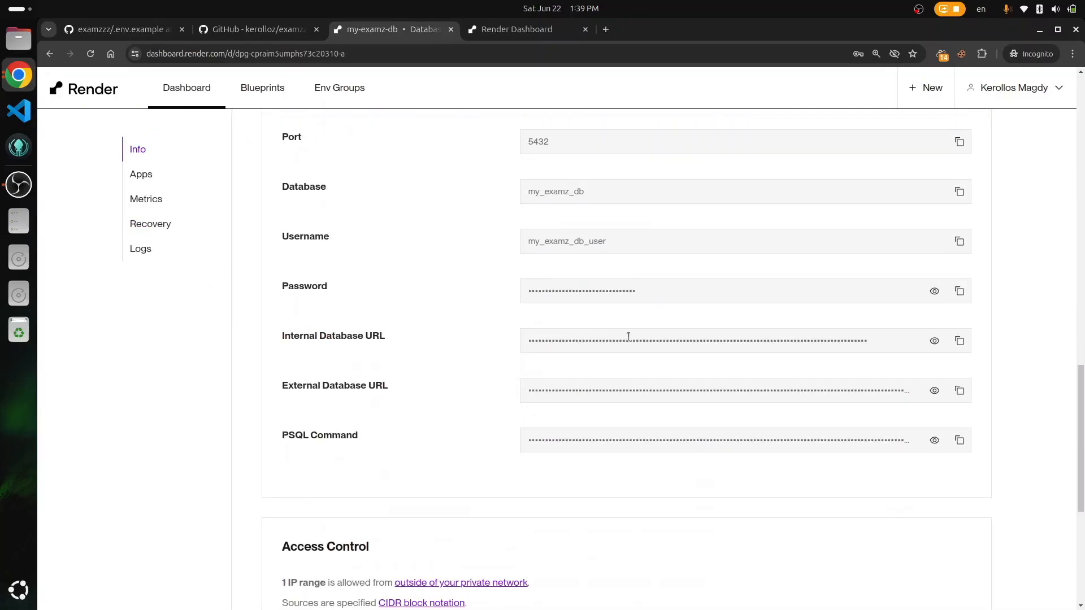
left_click(959, 340)
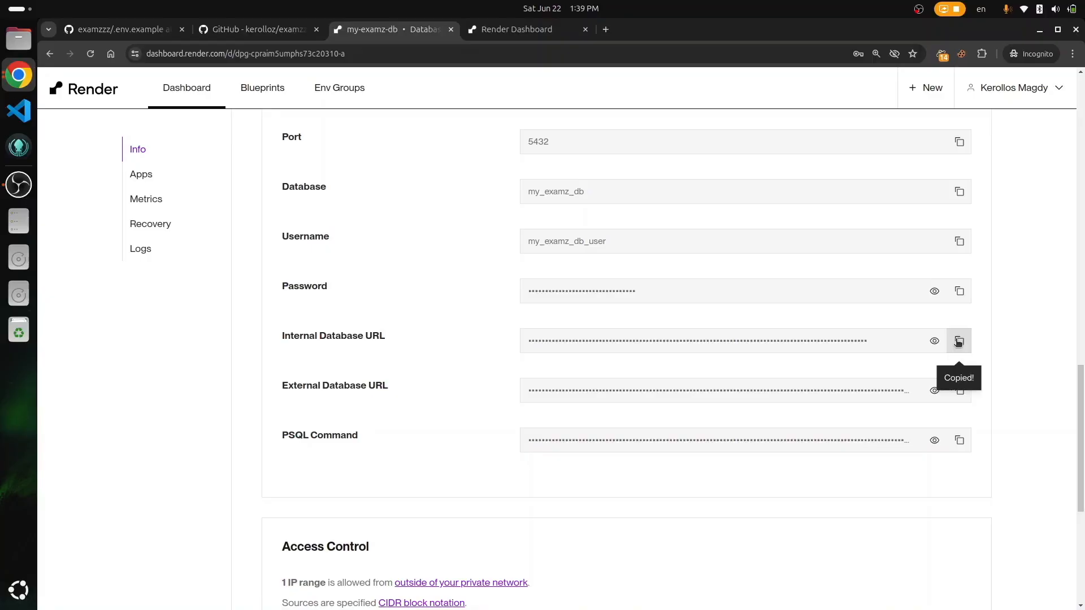
left_click(516, 29)
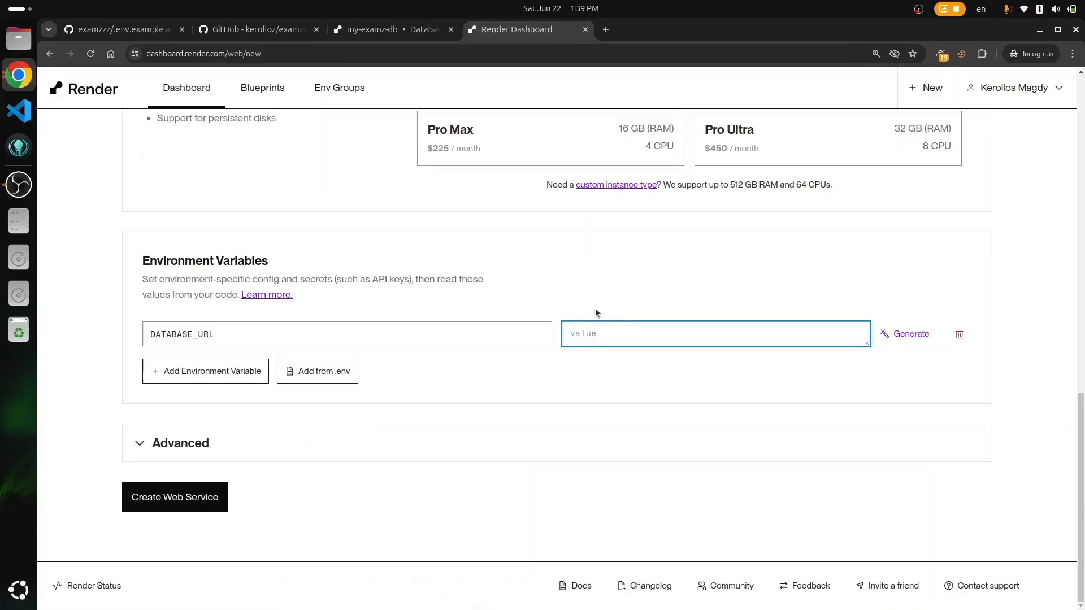
key("ctrl+v")
left_click(629, 447)
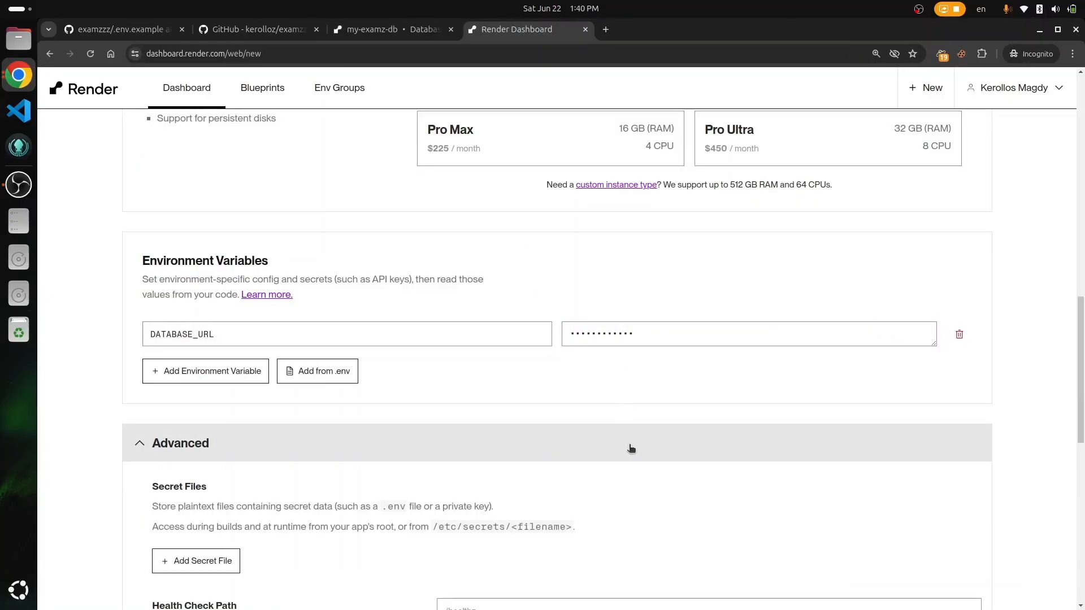
left_click(205, 371)
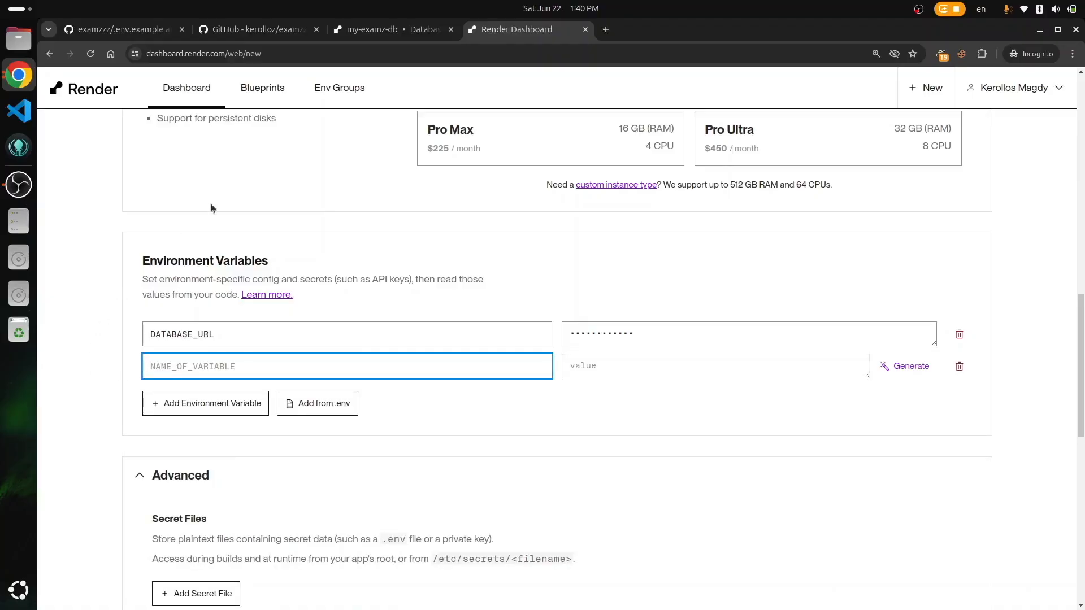
Step: Add JWT_SECRET_KEY from .env.example with a generated value
left_click(121, 26)
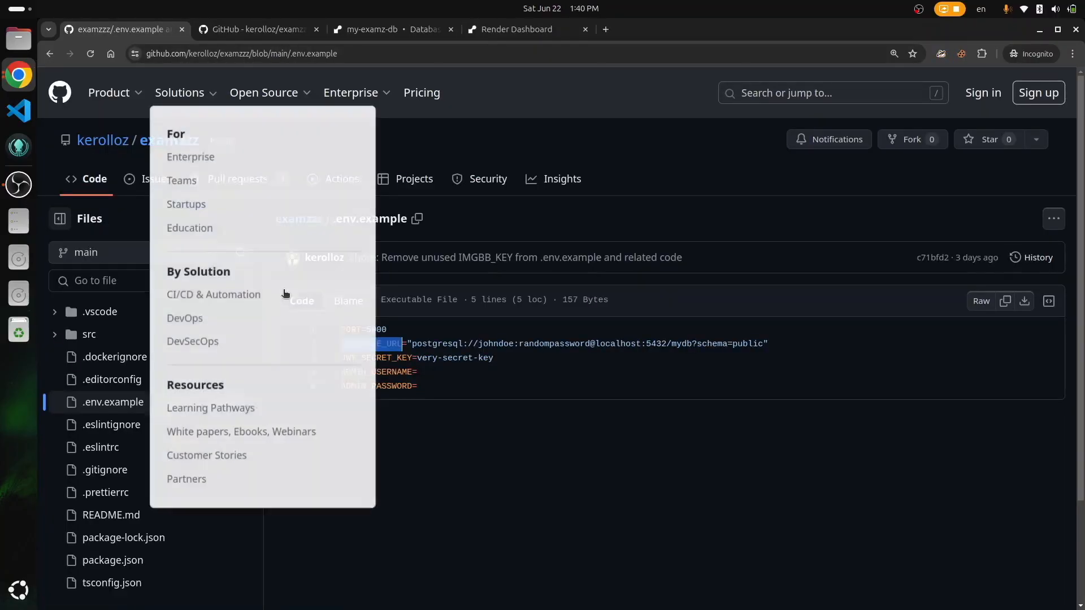
double_click(375, 357)
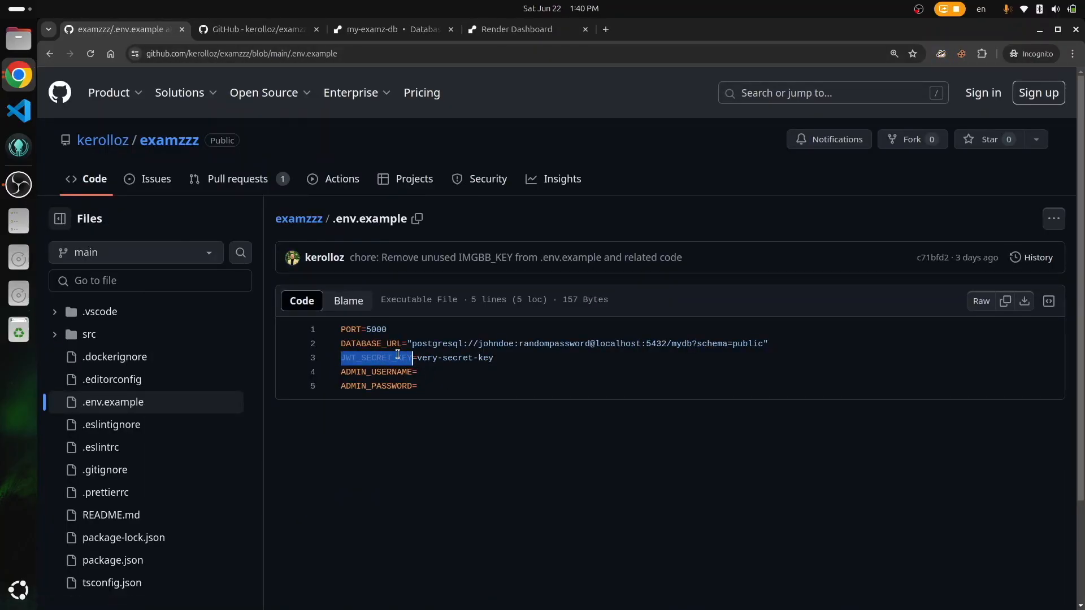
left_click(514, 30)
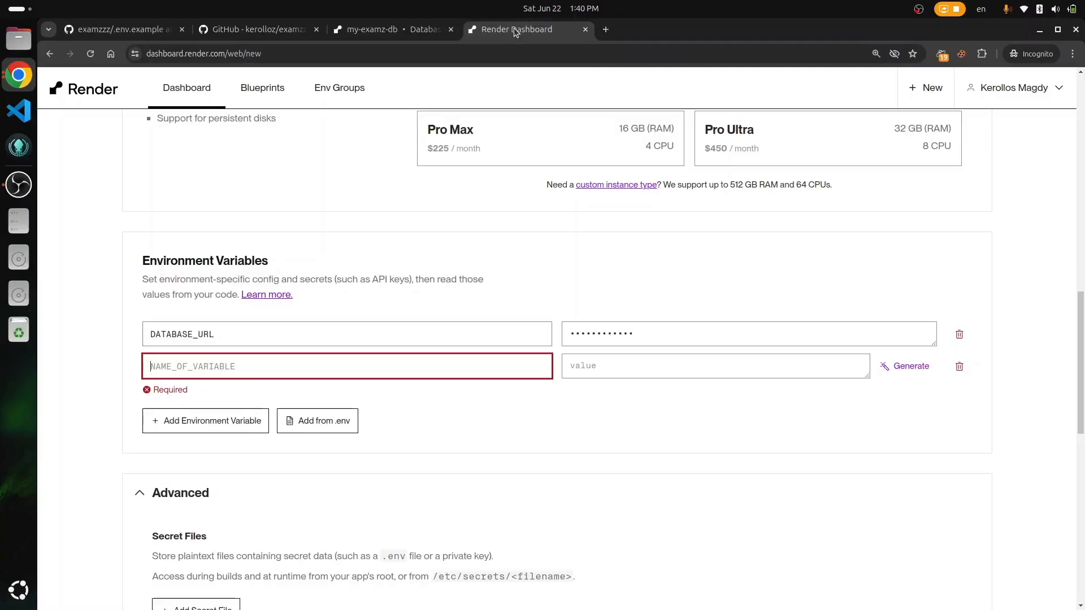
key("ctrl+v")
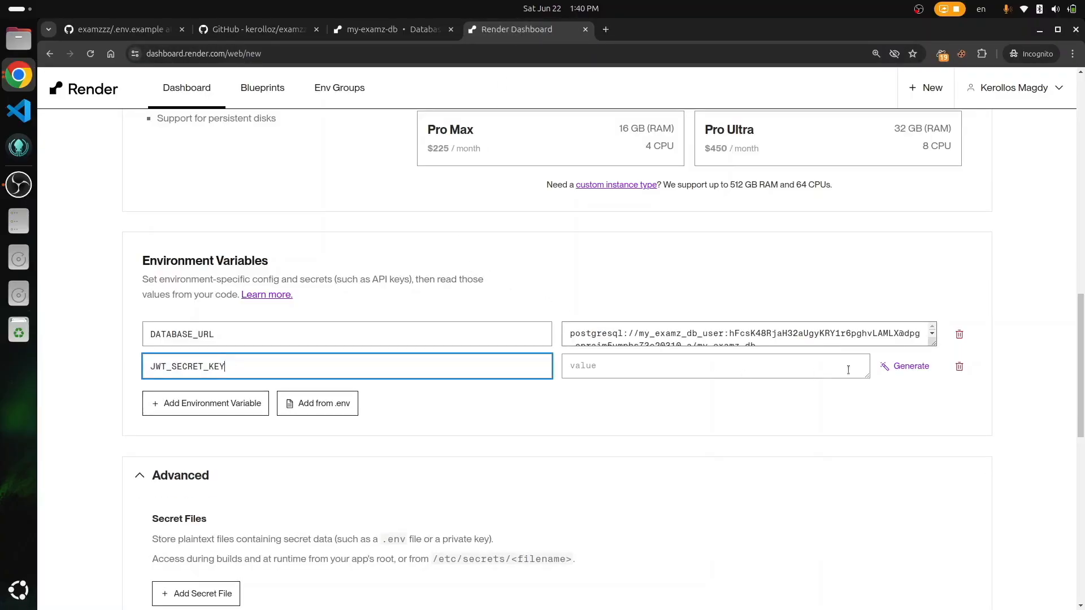
left_click(909, 366)
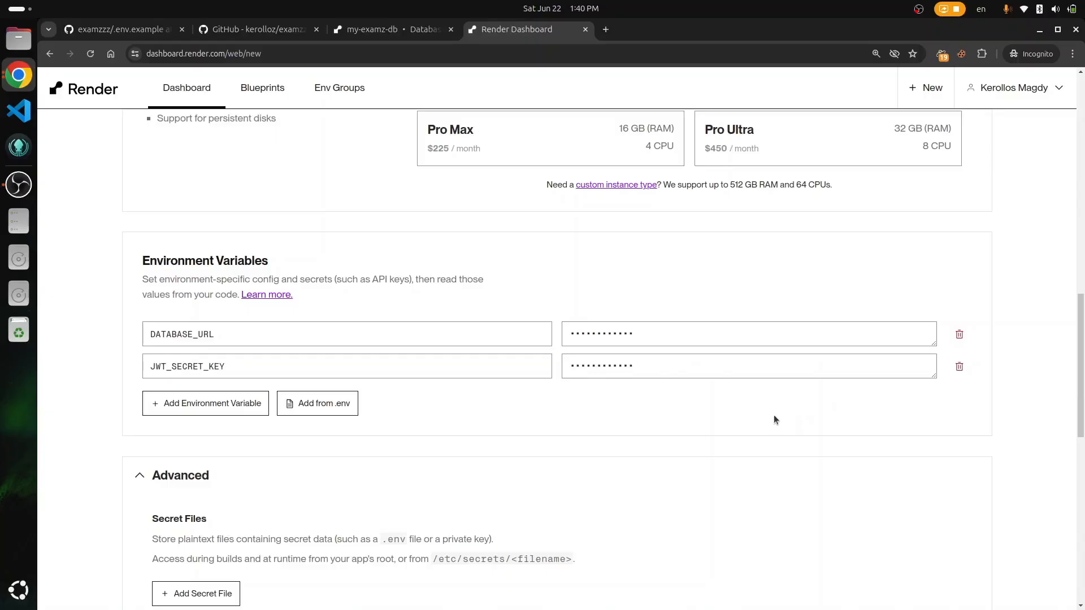
Step: Add ADMIN_USERNAME with the value 'admin'
left_click(141, 34)
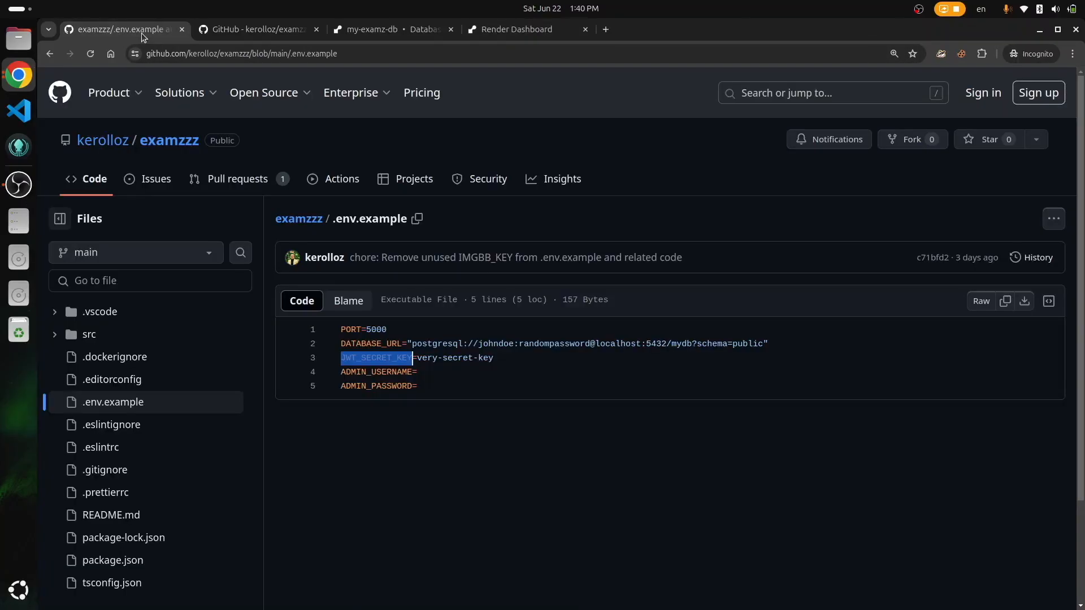
left_click(429, 394)
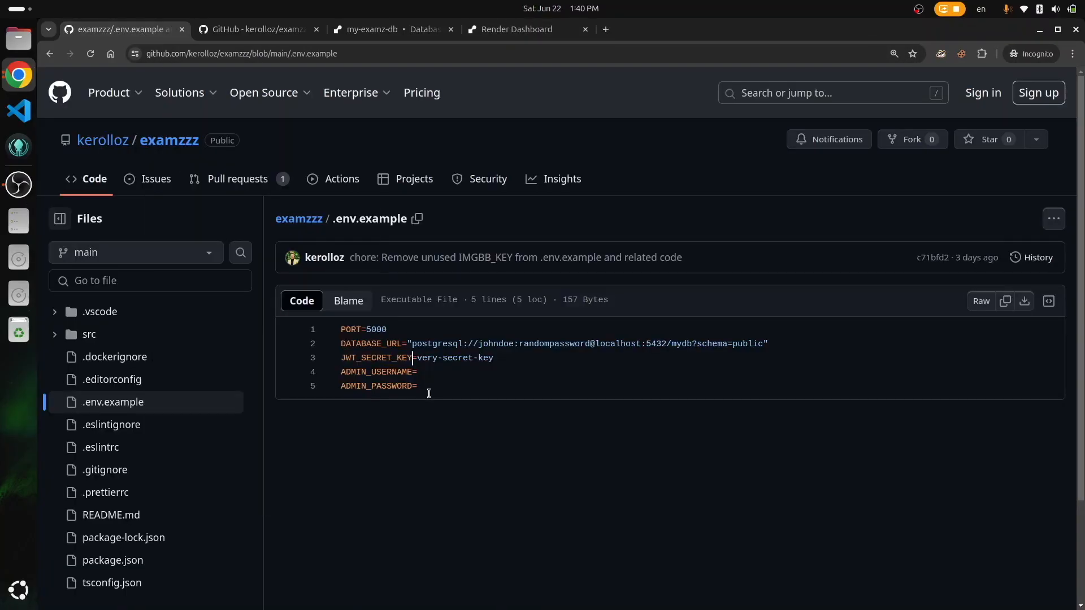
double_click(383, 375)
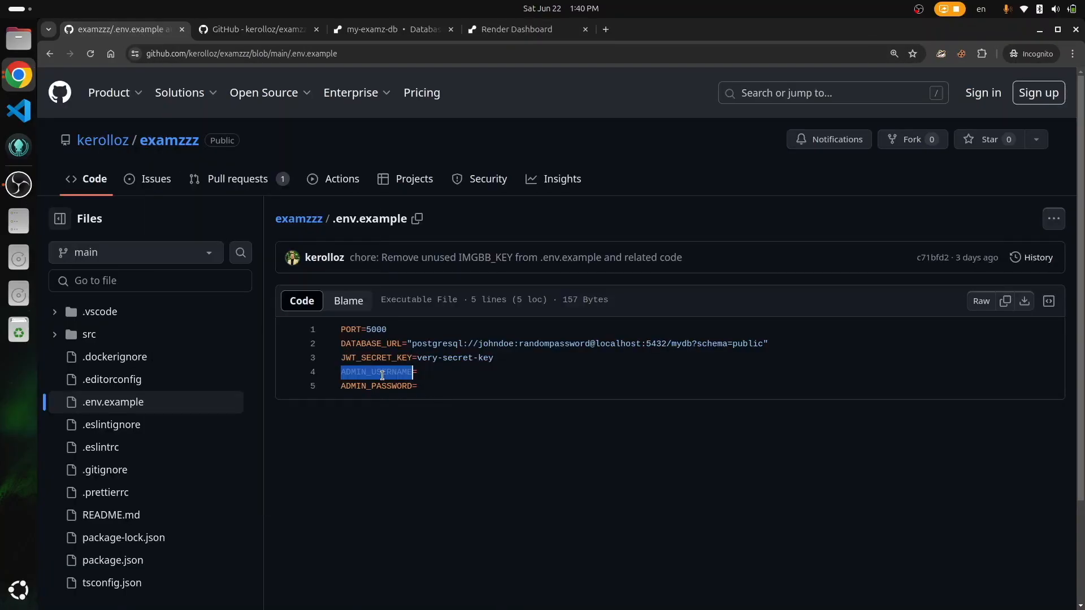
left_click(515, 32)
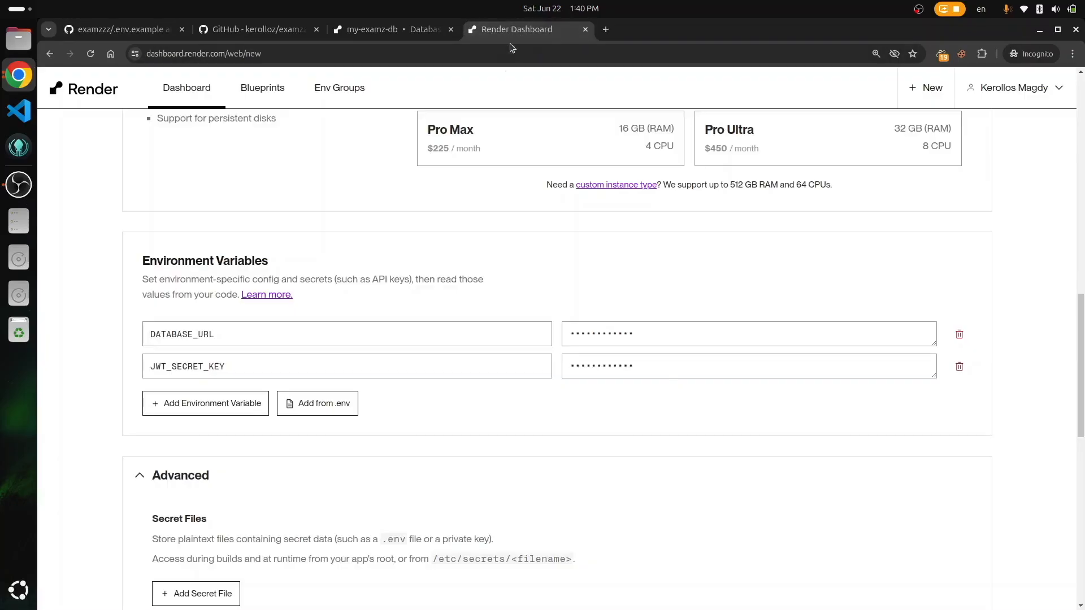
left_click(219, 404)
key("ctrl+v")
key("Tab")
type("admin")
left_click(702, 460)
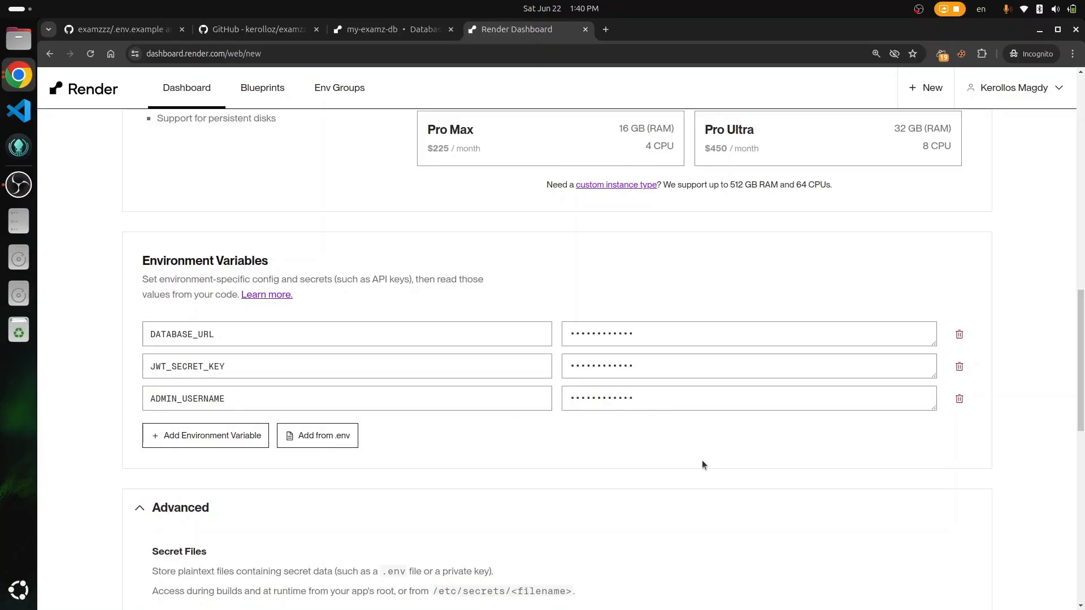
Step: Add ADMIN_PASSWORD with a generated value
key("ctrl+1")
double_click(377, 388)
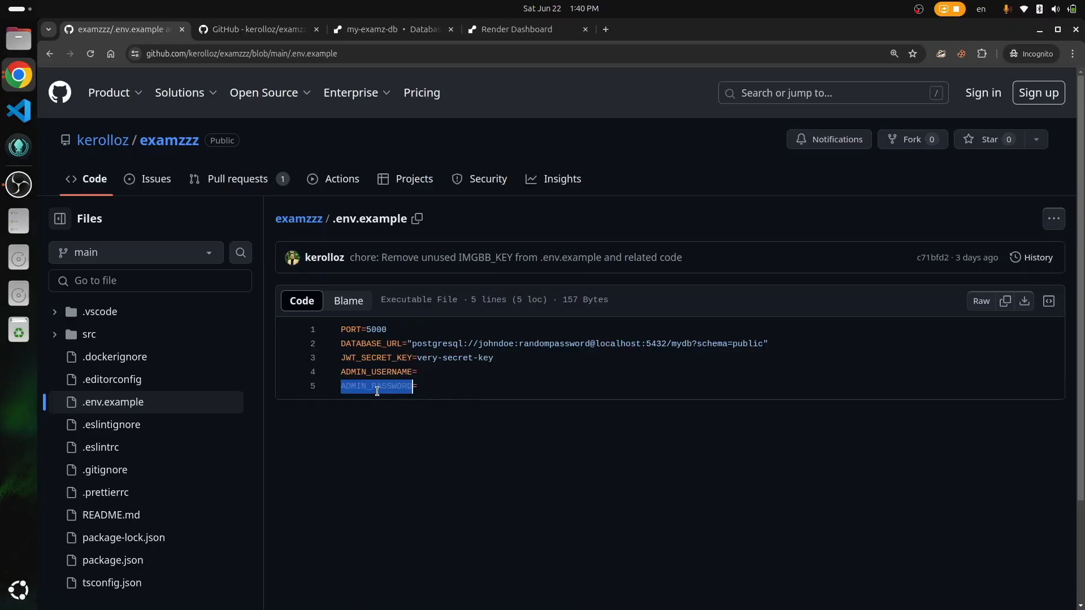
left_click(512, 31)
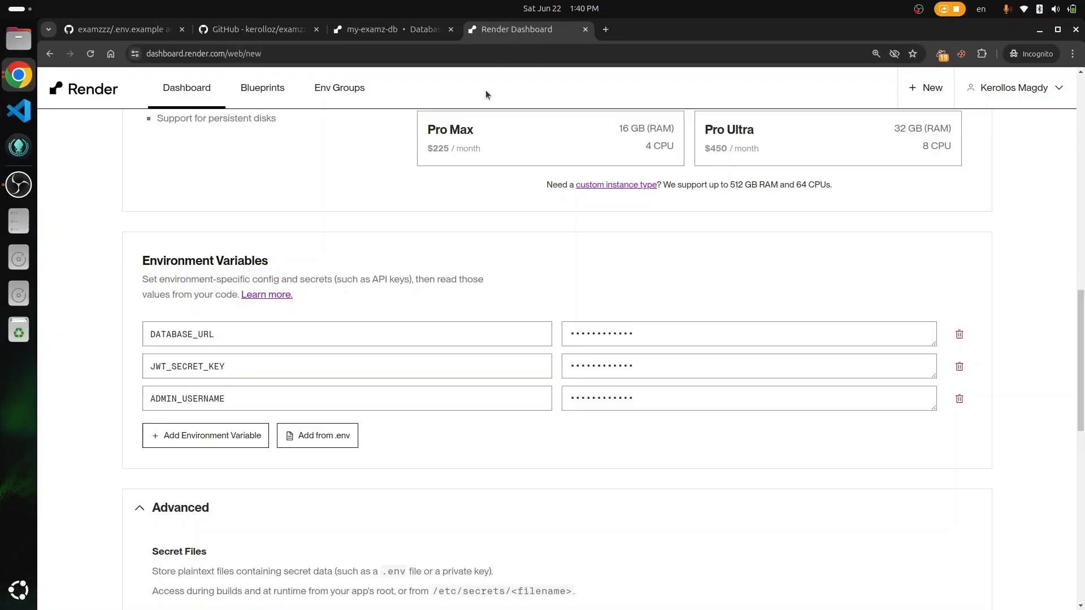
left_click(251, 432)
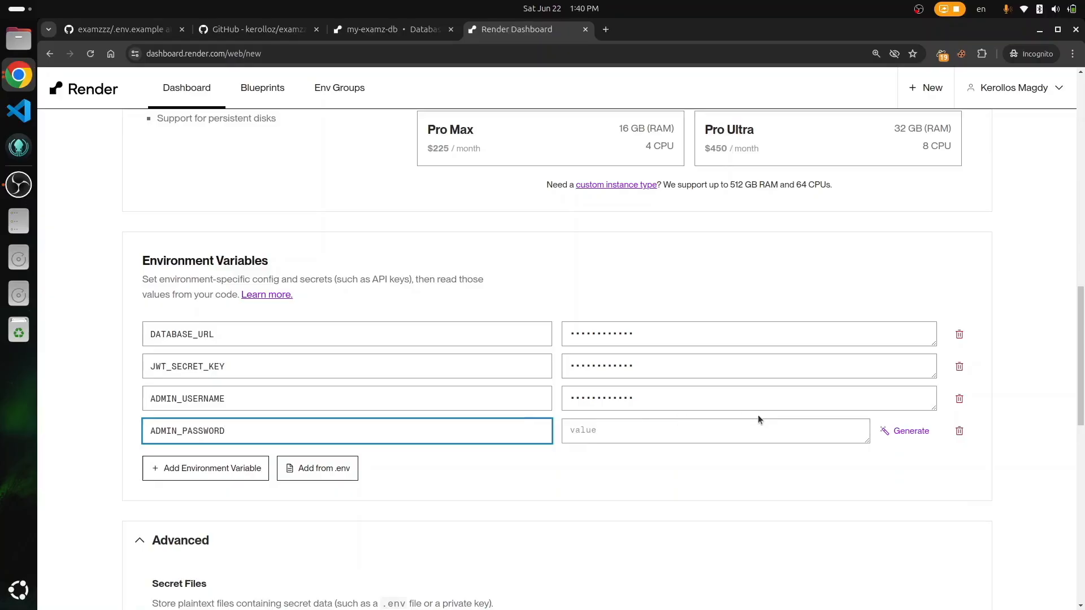
left_click(908, 433)
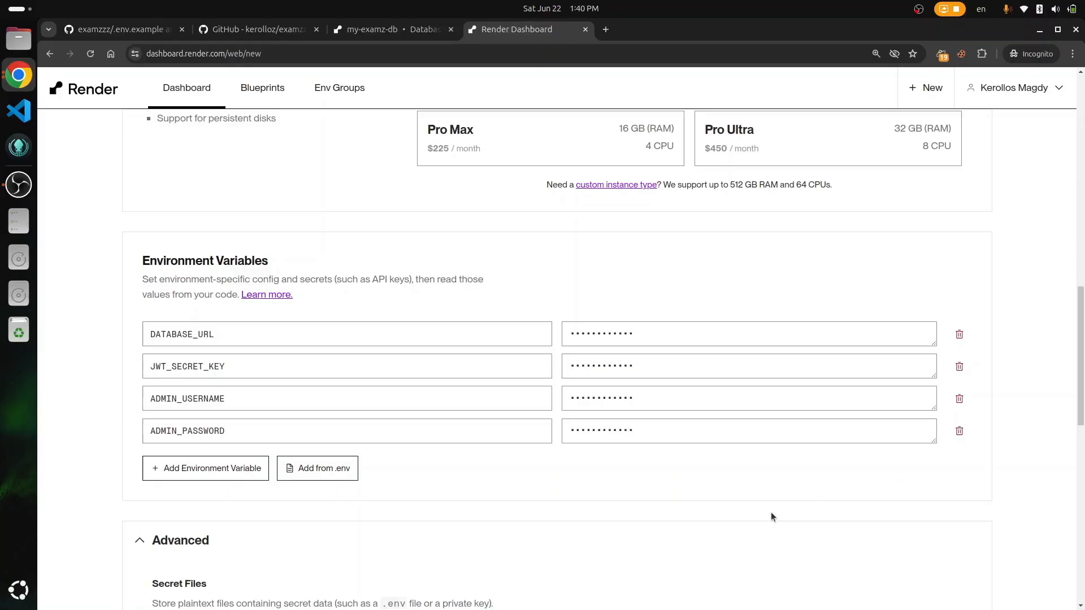
Step: Check the four environment variables, collapse Advanced settings, and bring Create Web Service into view
scroll(772, 517, "down", 10)
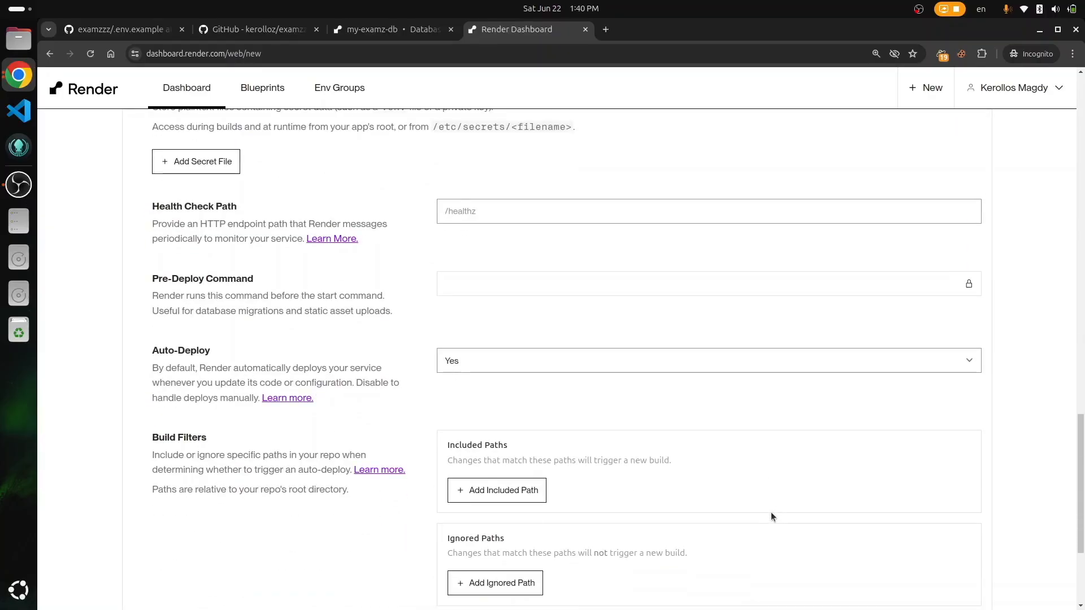
scroll(771, 517, "down", 3)
scroll(771, 517, "up", 5)
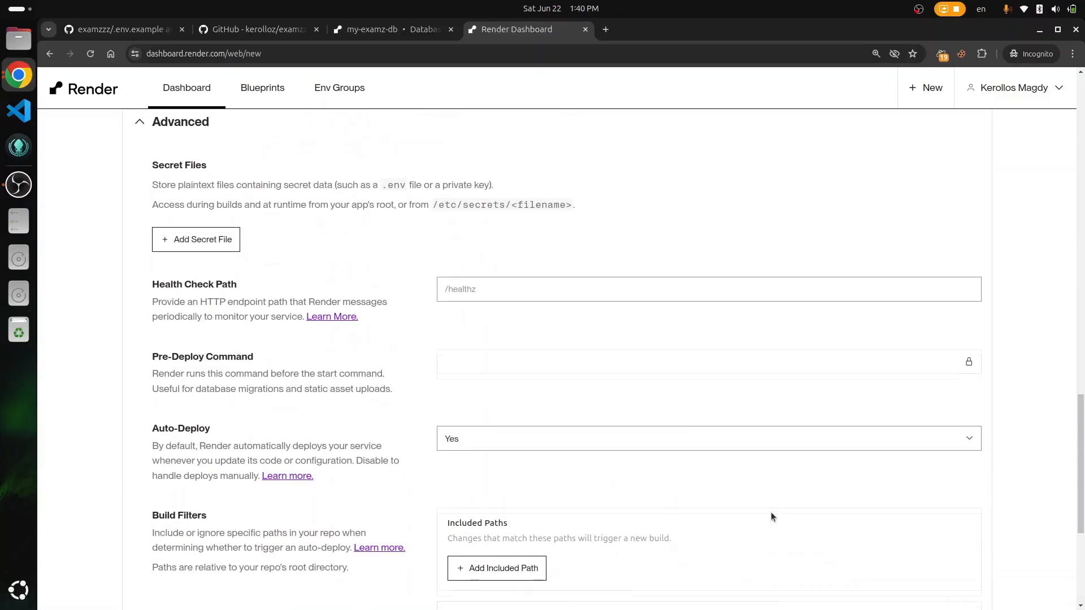
scroll(770, 512, "up", 6)
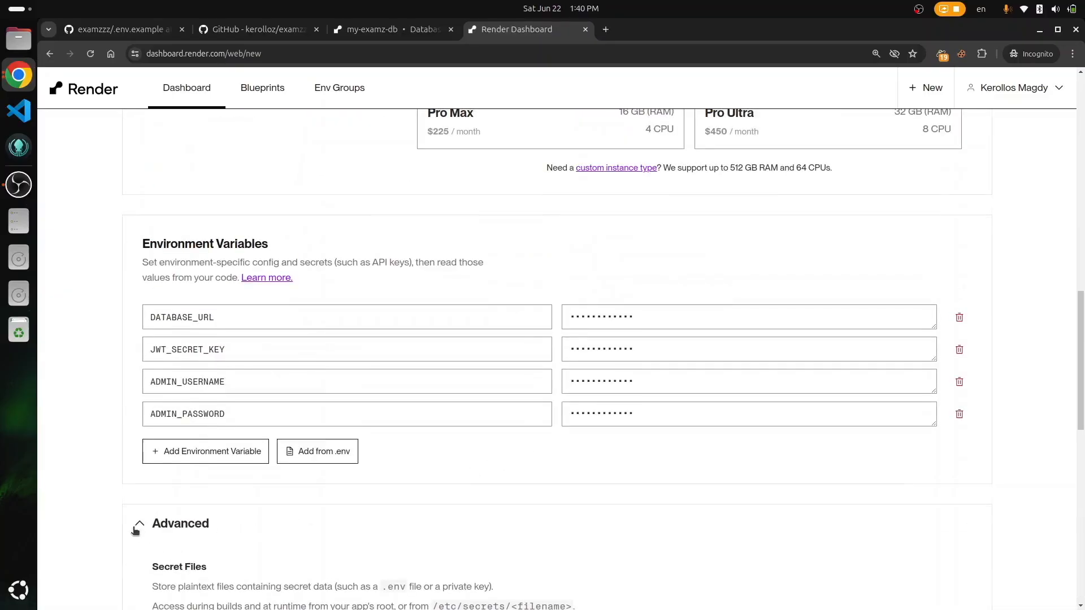
left_click(137, 525)
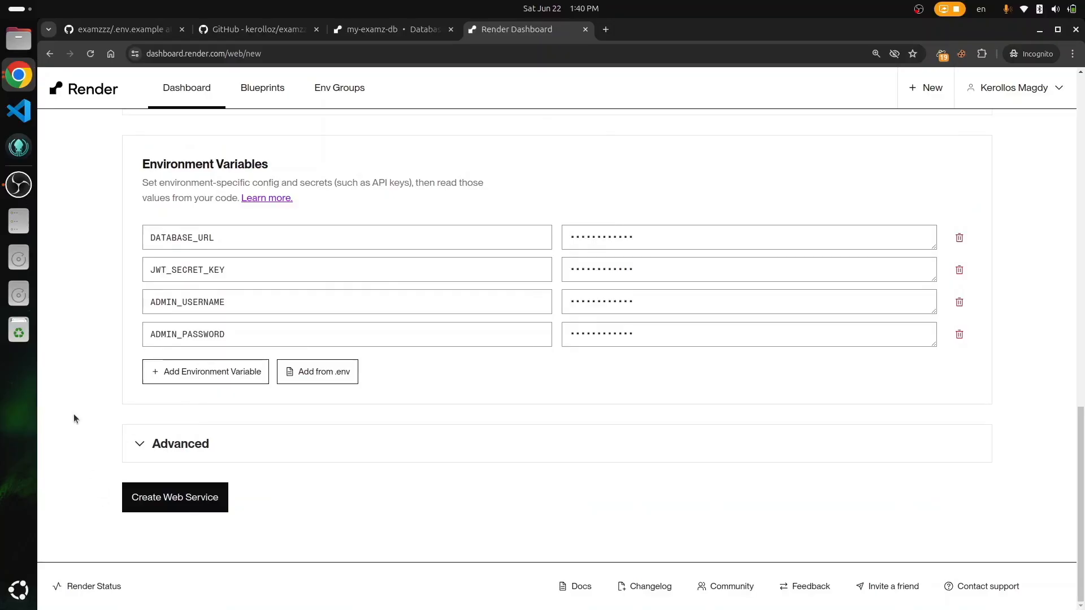
scroll(74, 414, "up", 5)
scroll(73, 414, "up", 10)
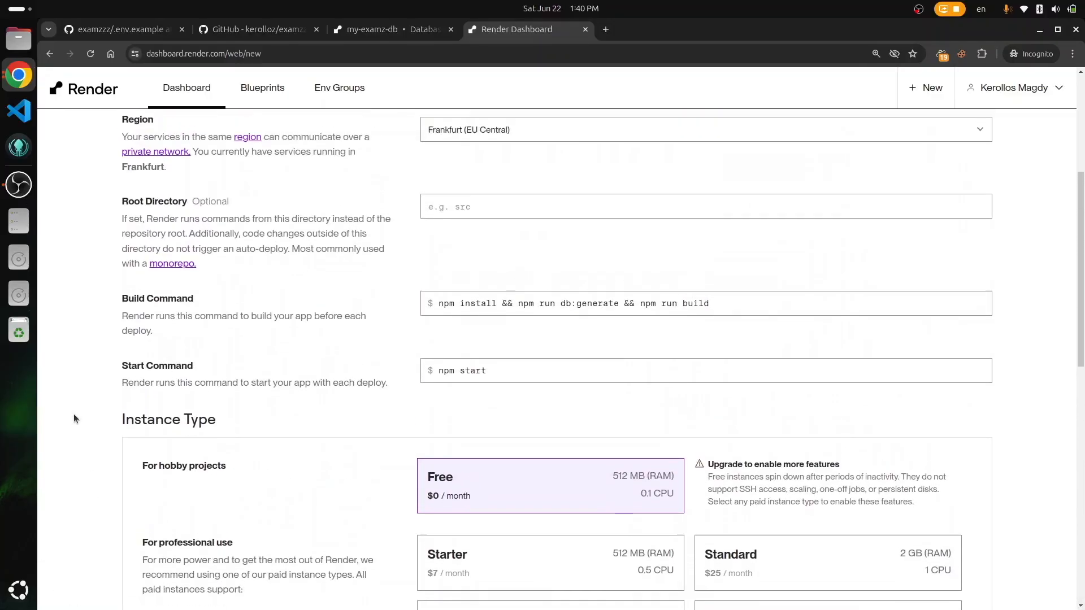
scroll(73, 419, "up", 2)
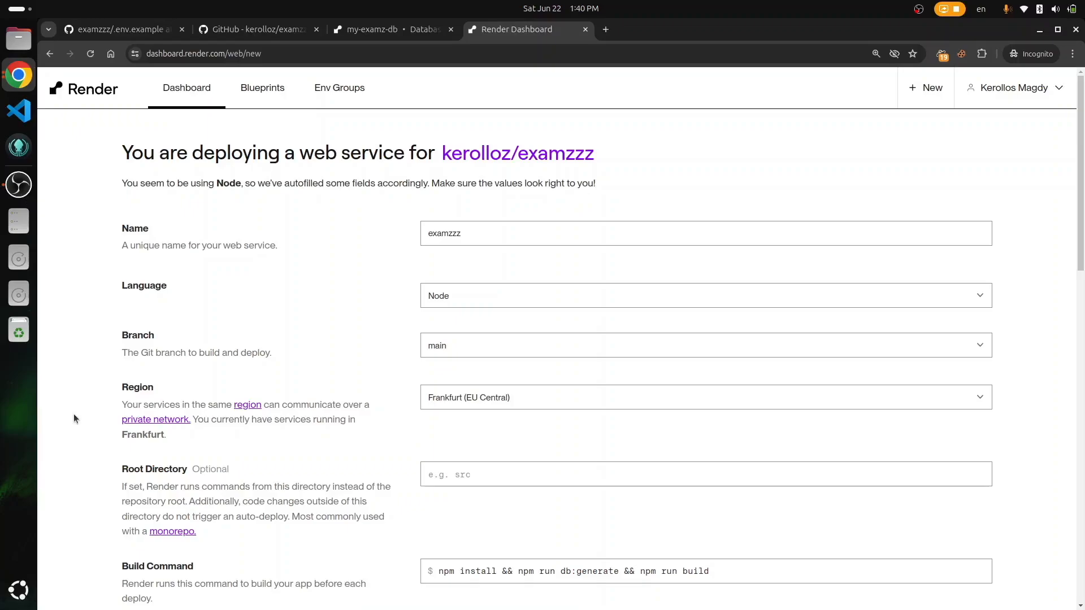
scroll(73, 419, "down", 15)
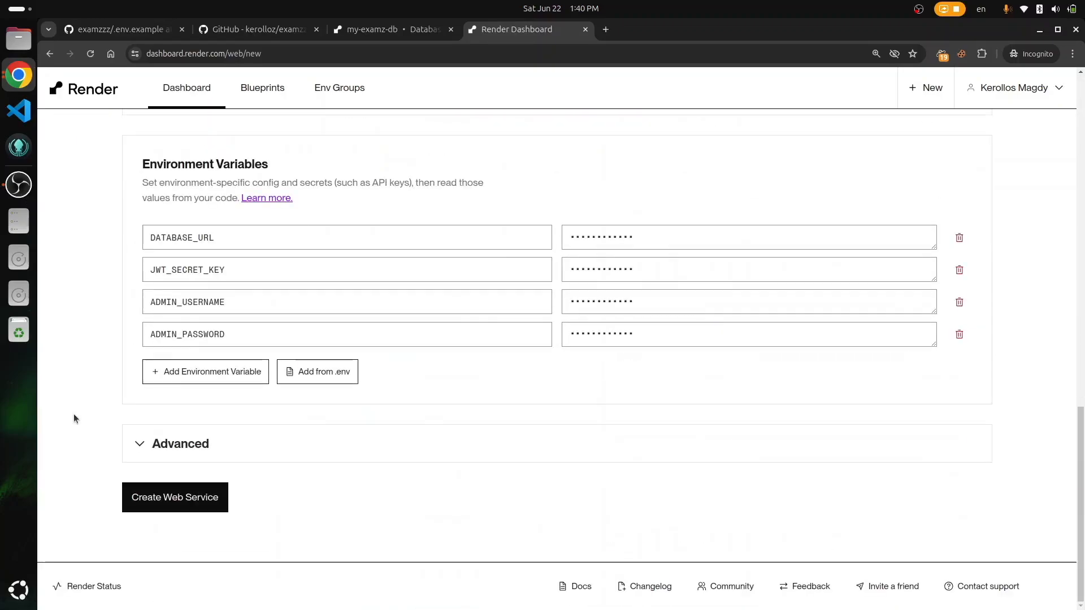
Step: Create the examzzz web service and follow the prisma generate and tsc build log until it's live
left_click(183, 508)
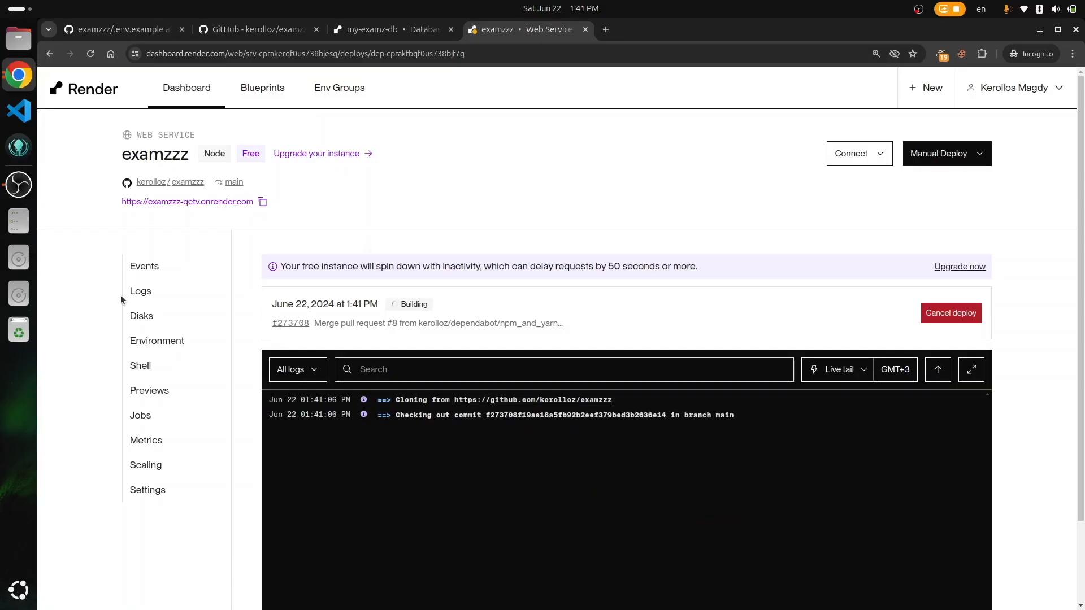
scroll(120, 295, "down", 2)
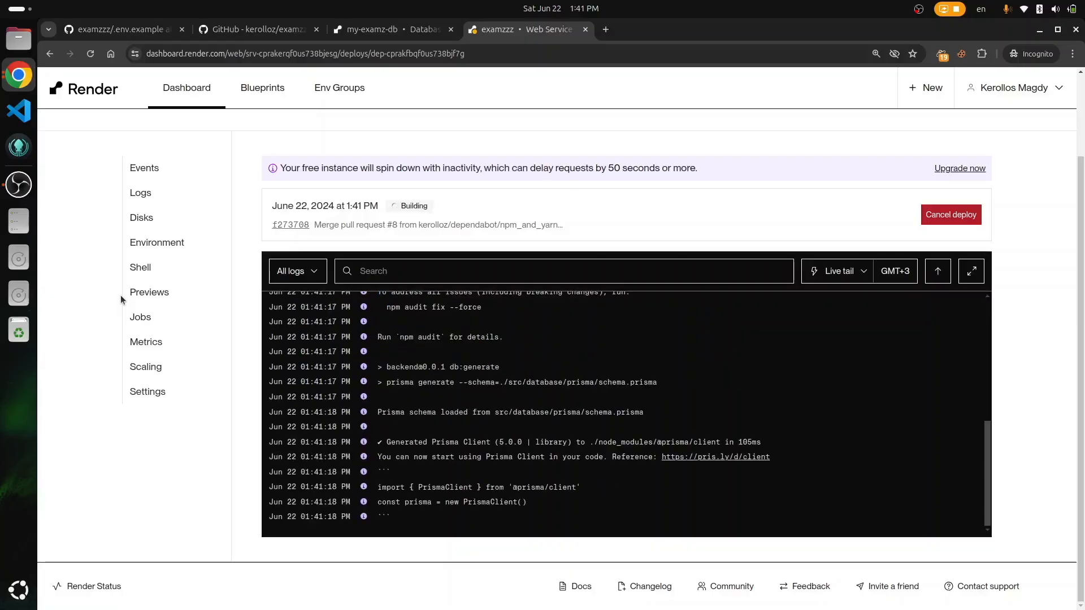
scroll(526, 422, "up", 10)
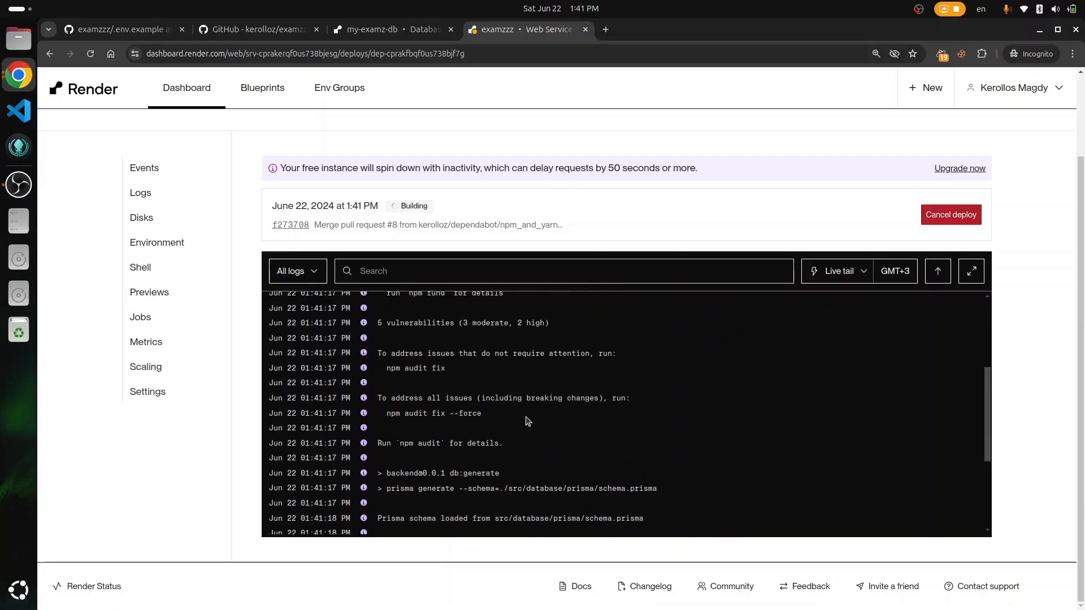
scroll(527, 422, "down", 10)
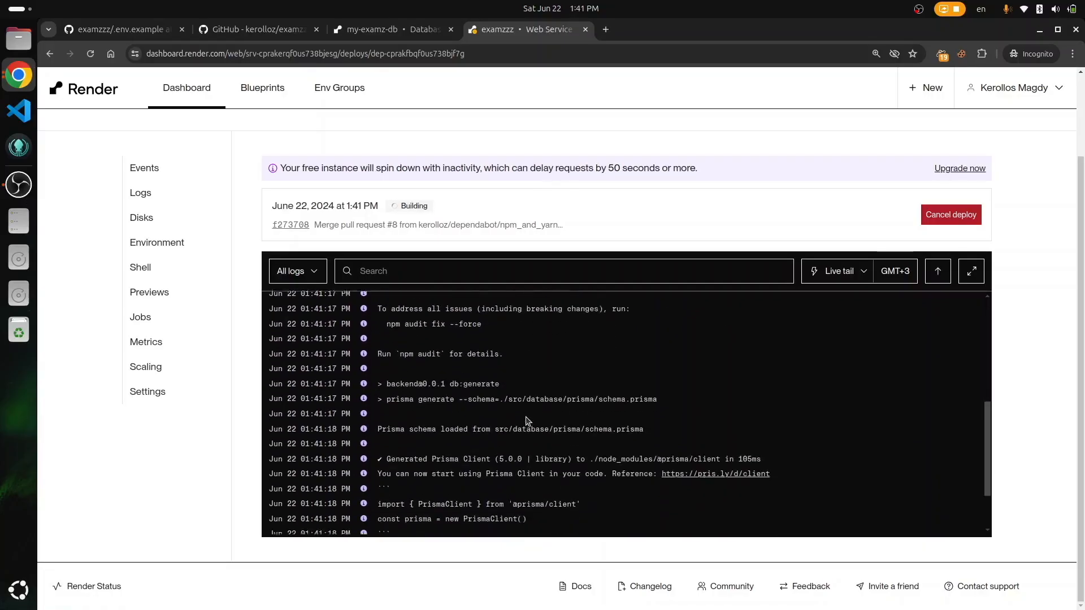
left_click_drag(393, 394, 494, 391)
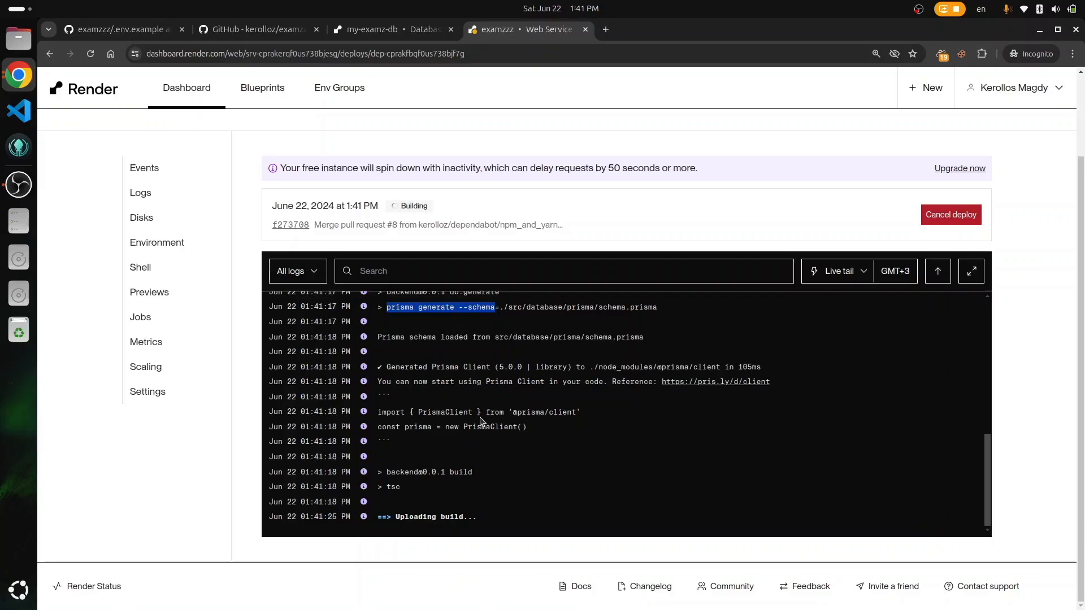
double_click(394, 486)
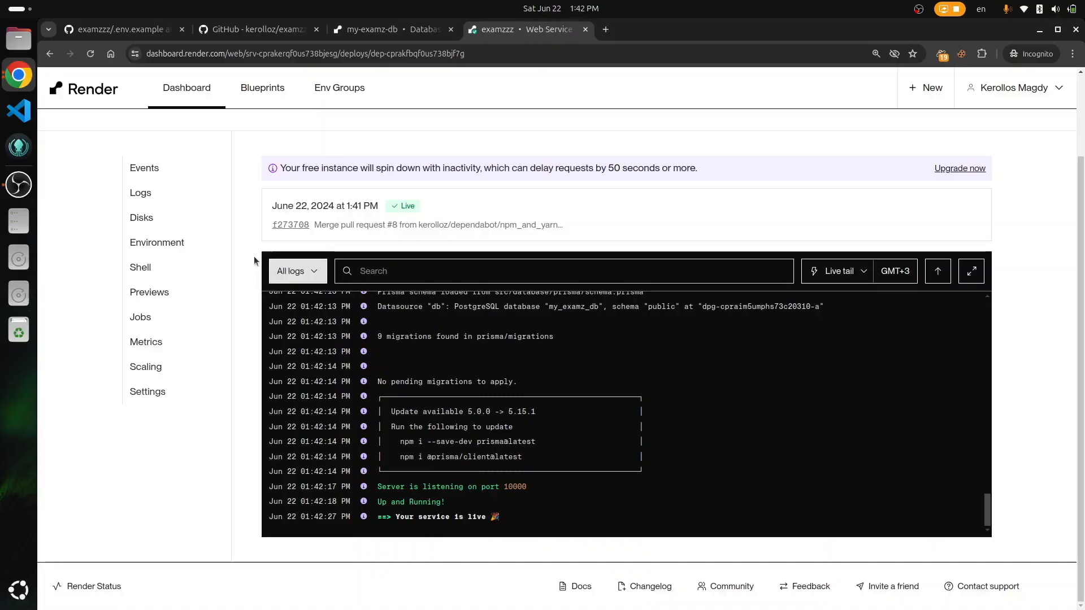
scroll(250, 259, "up", 3)
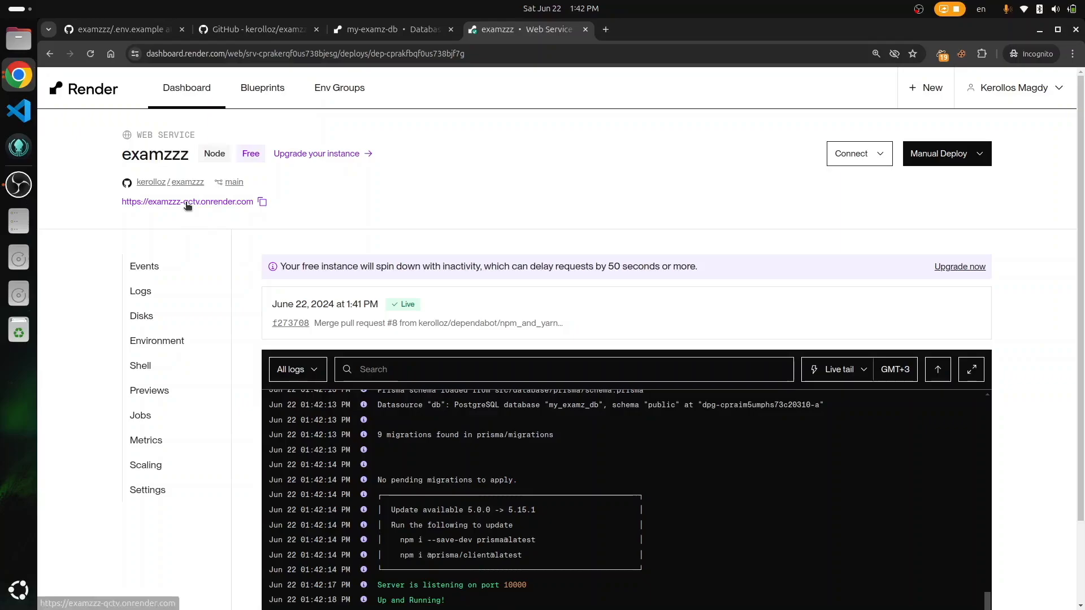
Step: Test the deployed API's /questions route, which answers 'a token is needed', then close that tab
left_click(186, 202)
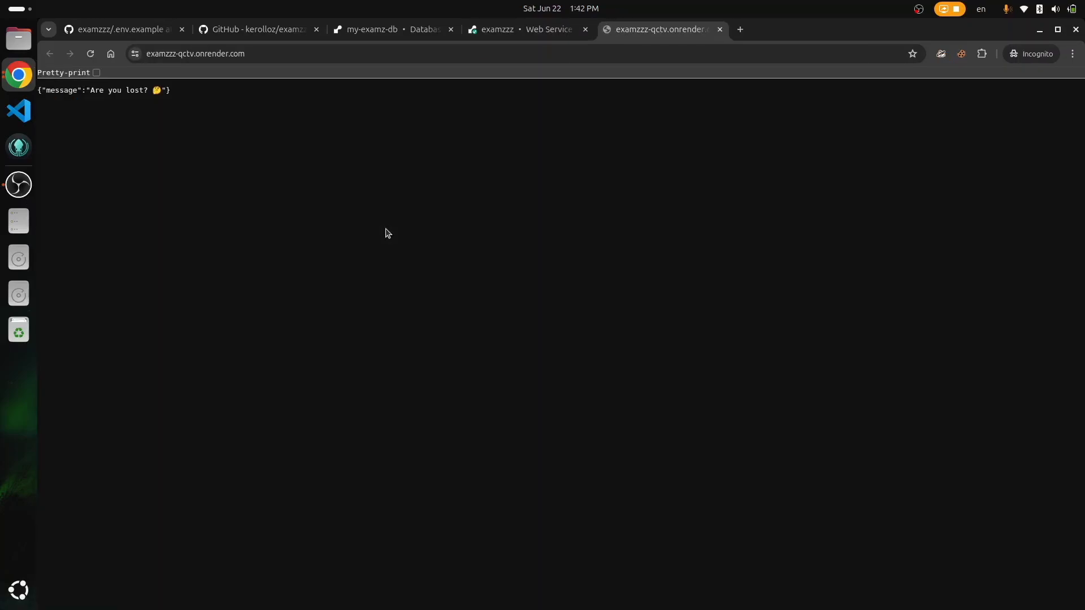
key("ctrl+l")
key("End")
type("questions")
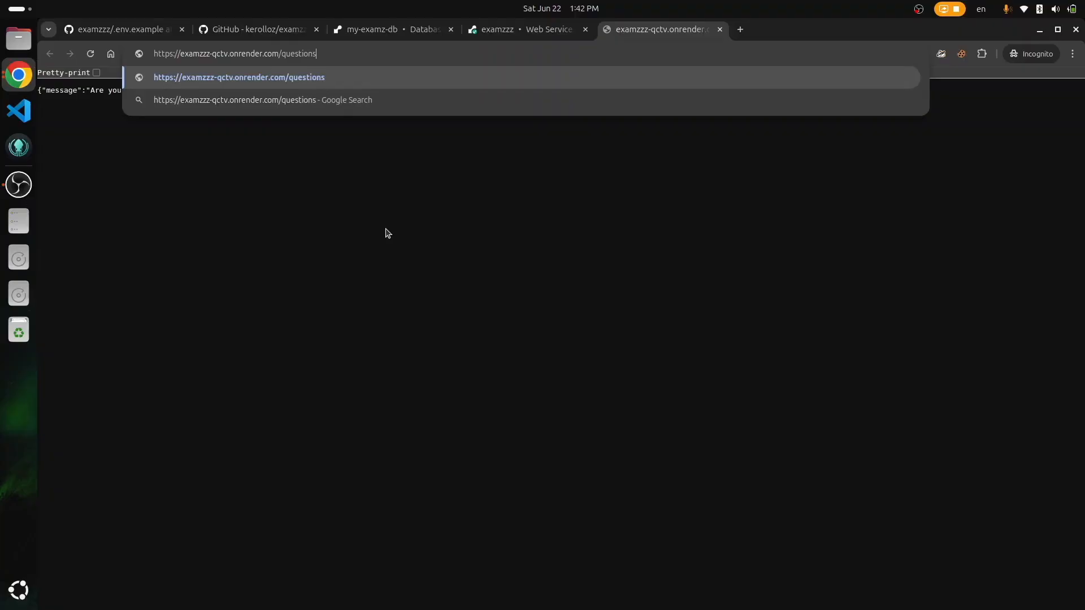
key("Return")
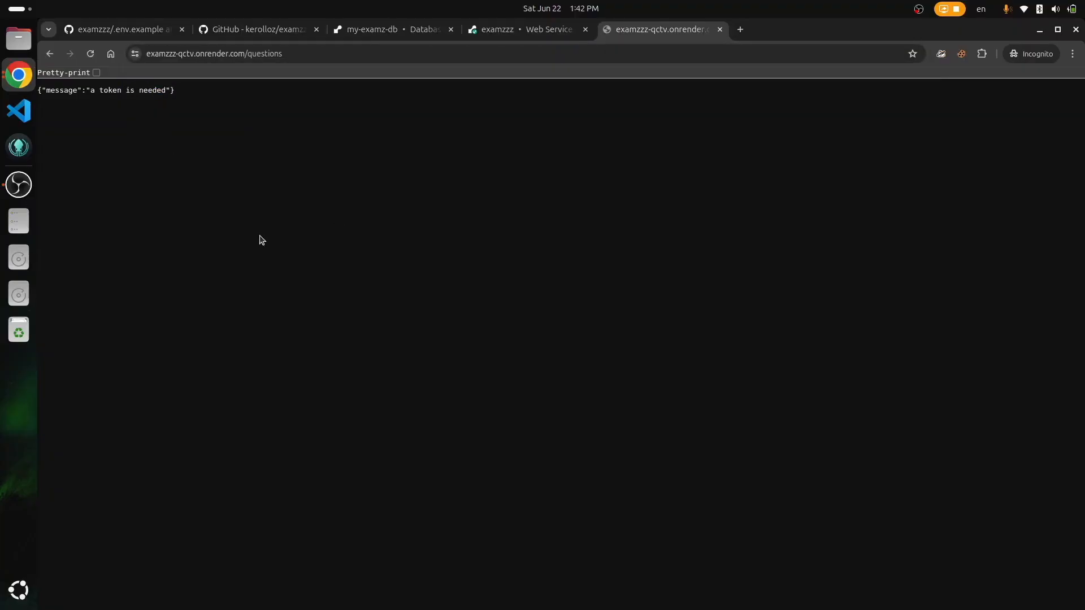
key("ctrl+w")
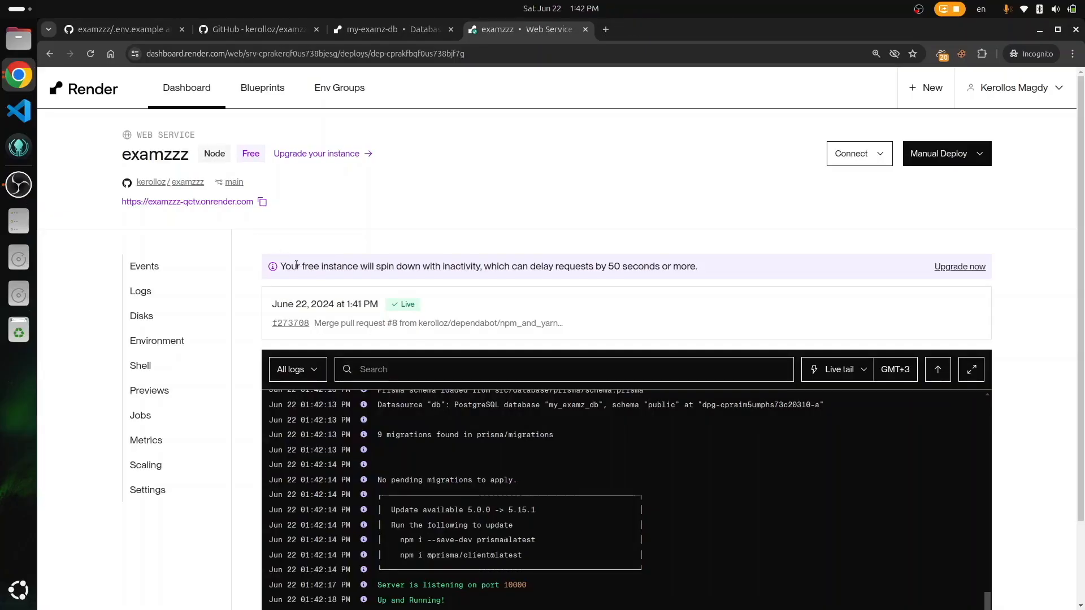
Step: Open Render's New menu to pick a new service type
scroll(236, 276, "down", 2)
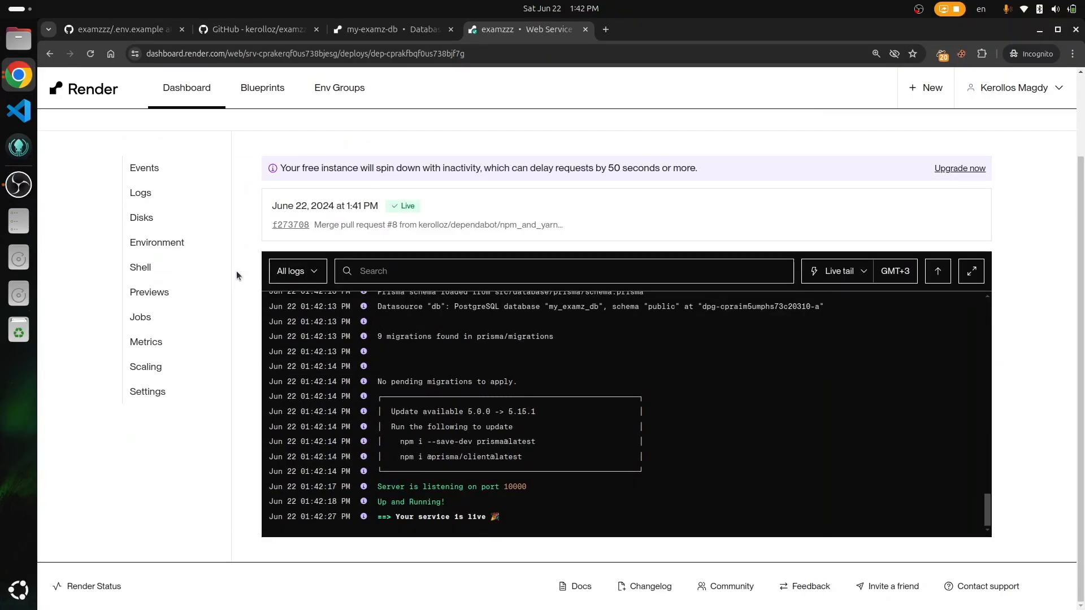
scroll(237, 275, "up", 2)
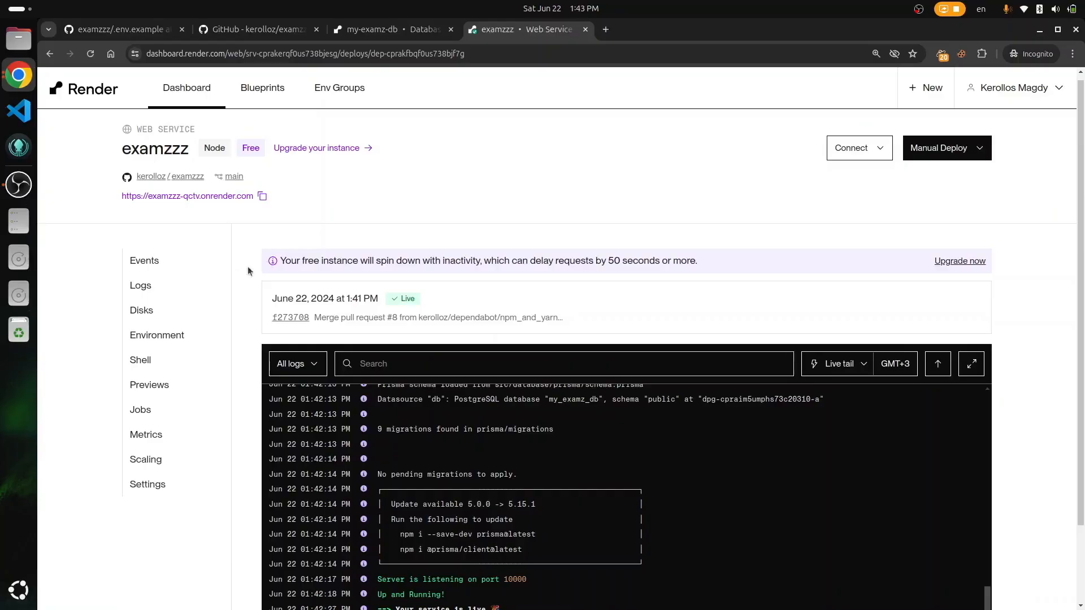
scroll(700, 238, "up", 1)
left_click(932, 102)
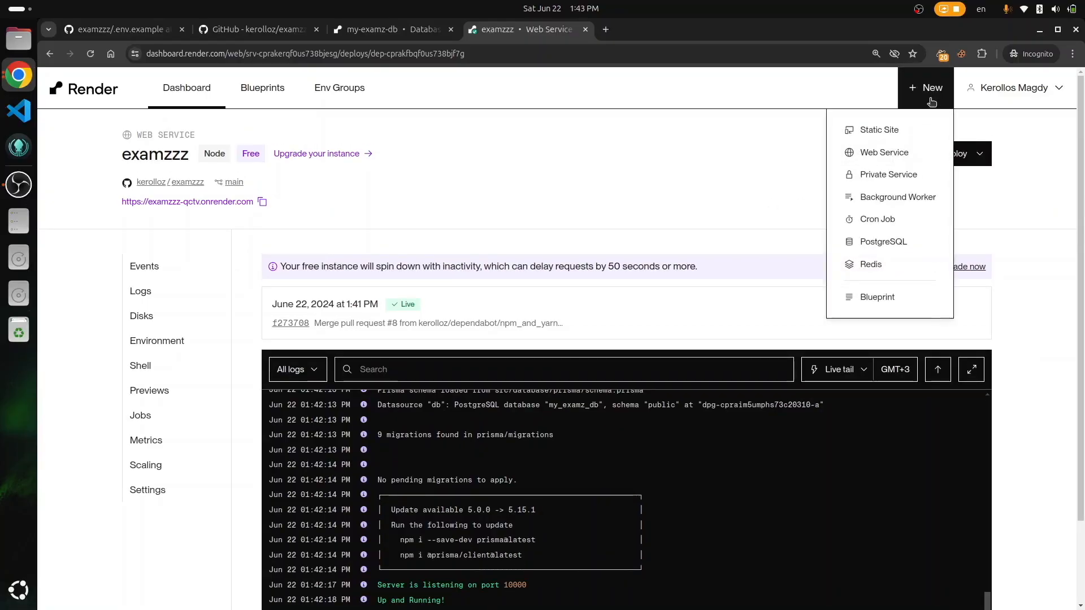
Step: Start a static site from the examzzz-frontend public GitHub repository URL
left_click(876, 130)
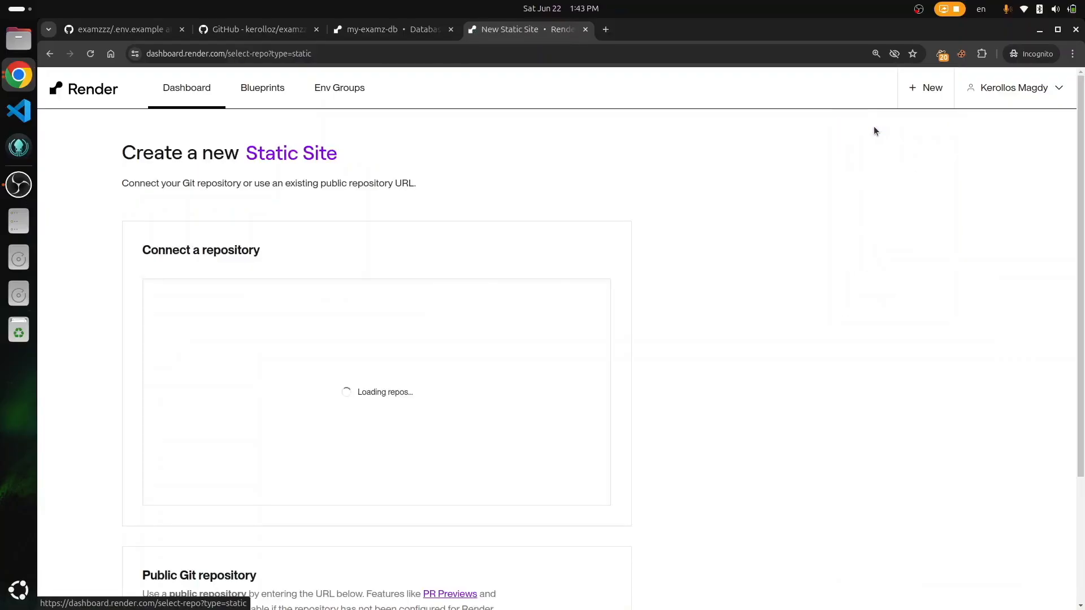
scroll(591, 265, "down", 3)
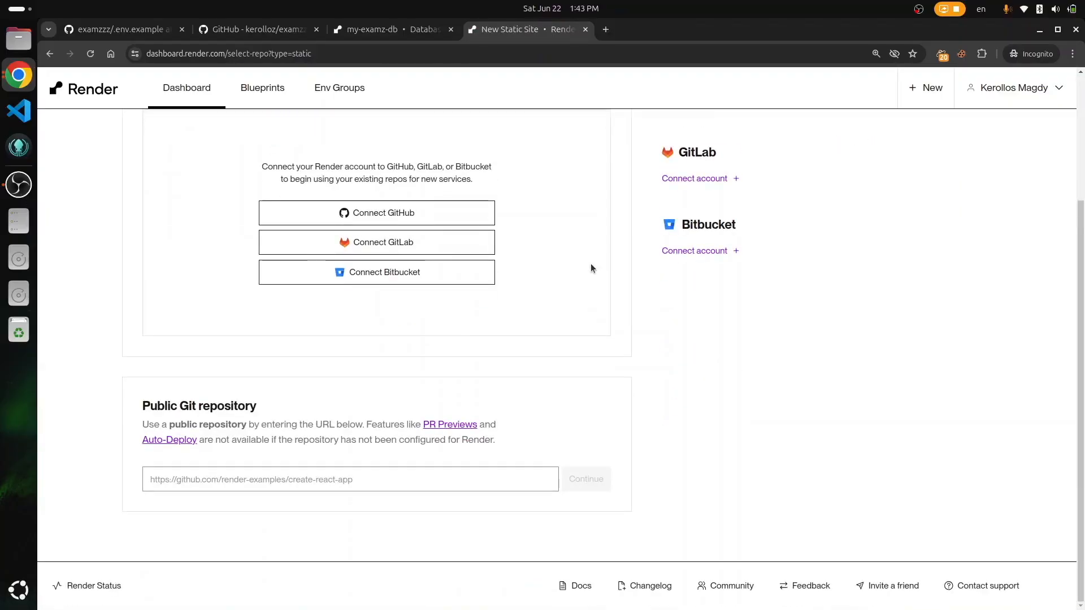
key("ctrl+2")
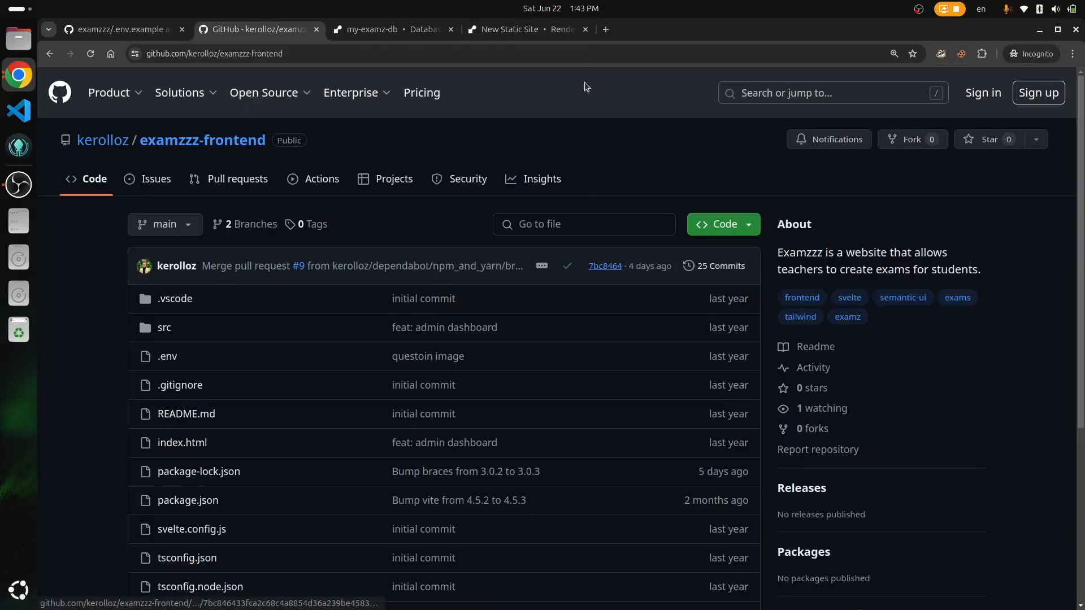
key("ctrl+l")
key("ctrl+c")
left_click(526, 29)
left_click(382, 479)
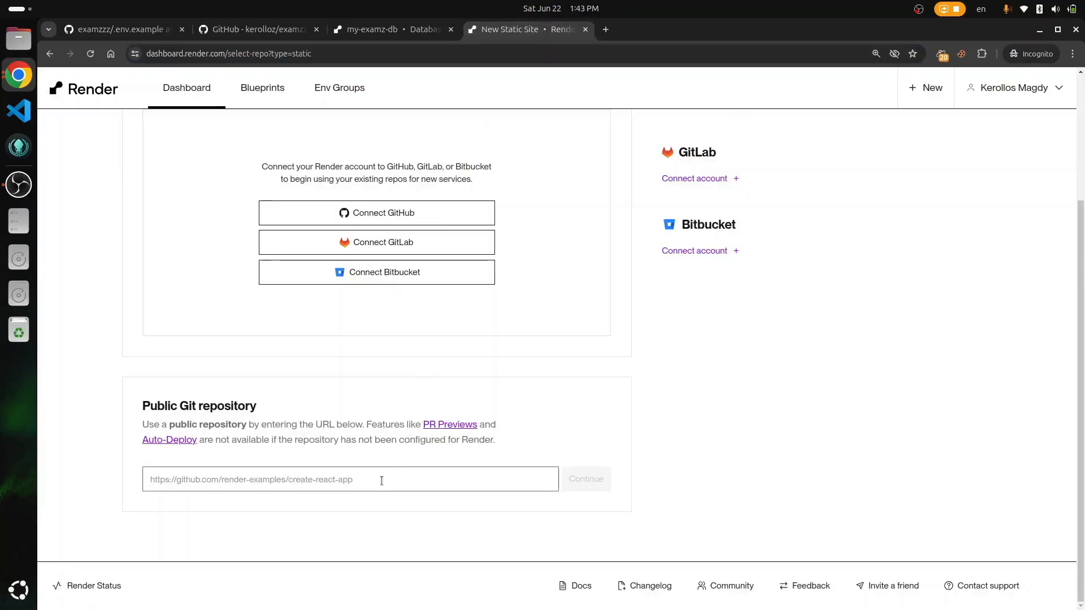
key("ctrl+v")
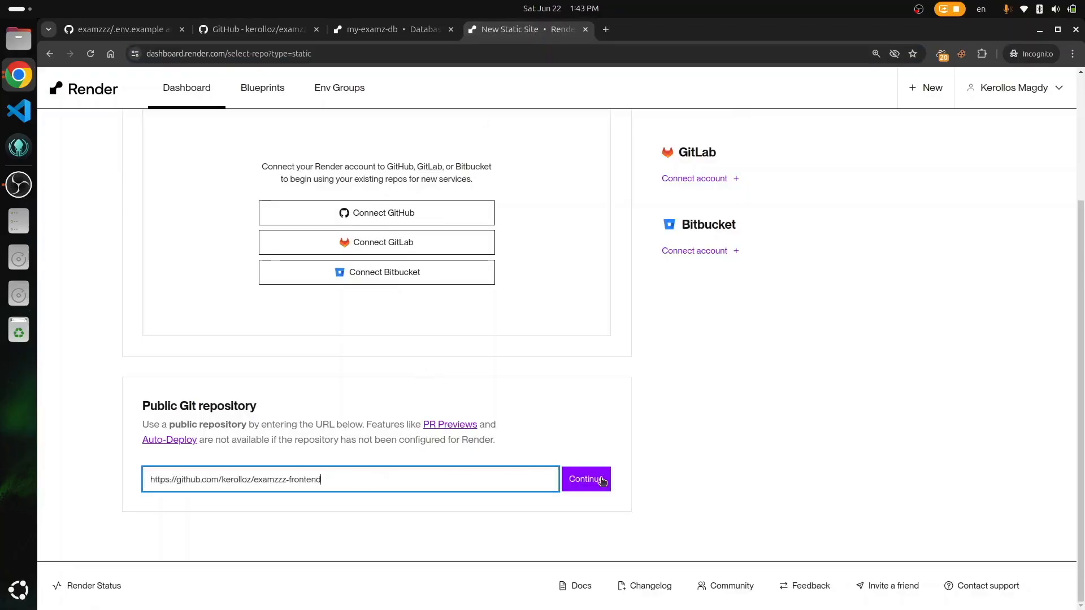
left_click(602, 480)
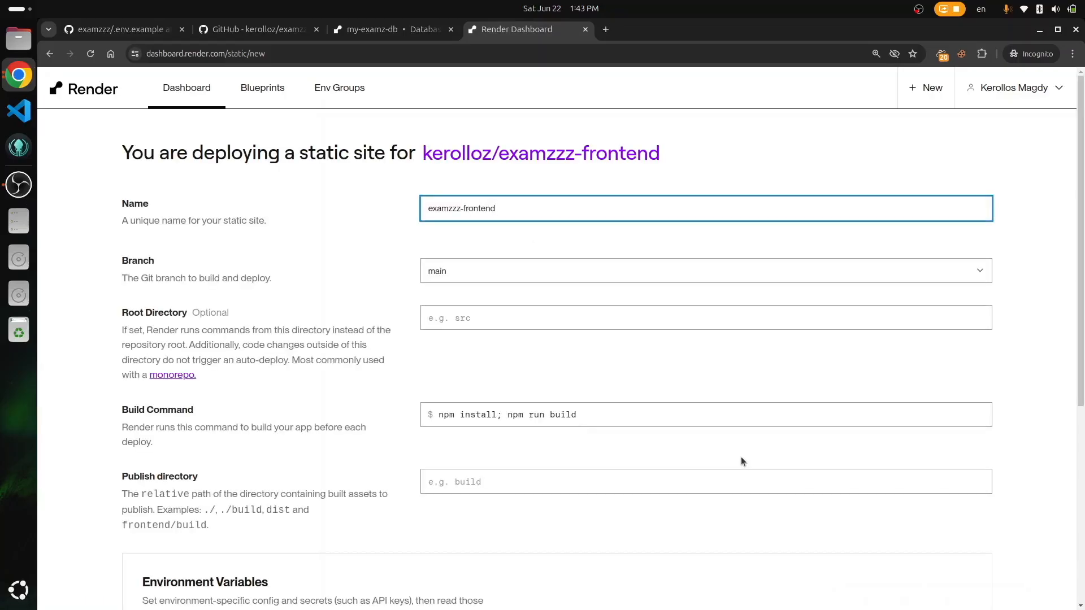
Step: Set the static site's publish directory to dist
scroll(620, 371, "down", 1)
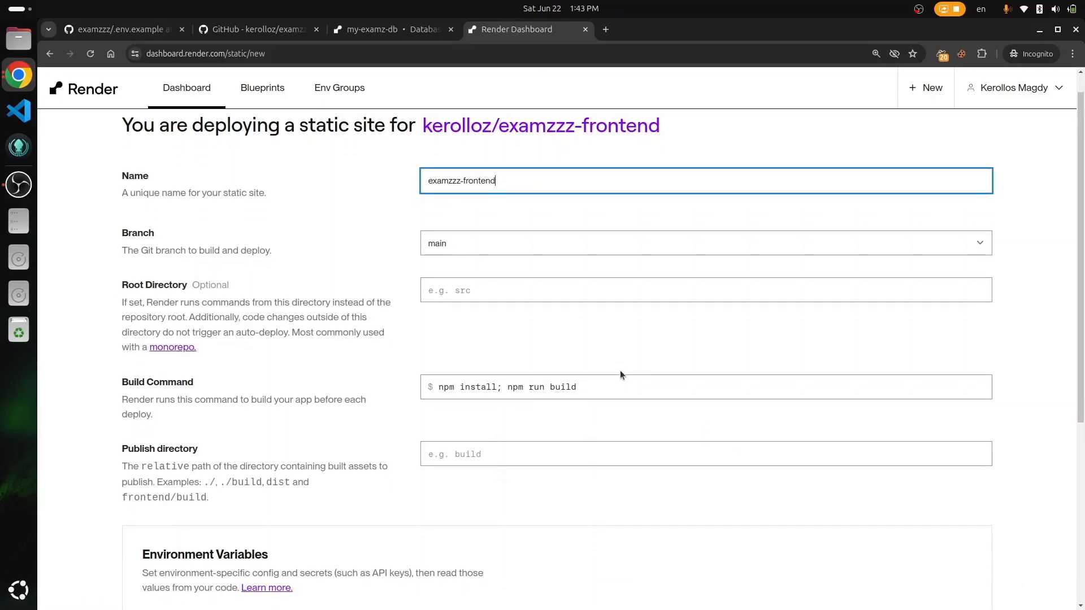
scroll(620, 372, "down", 1)
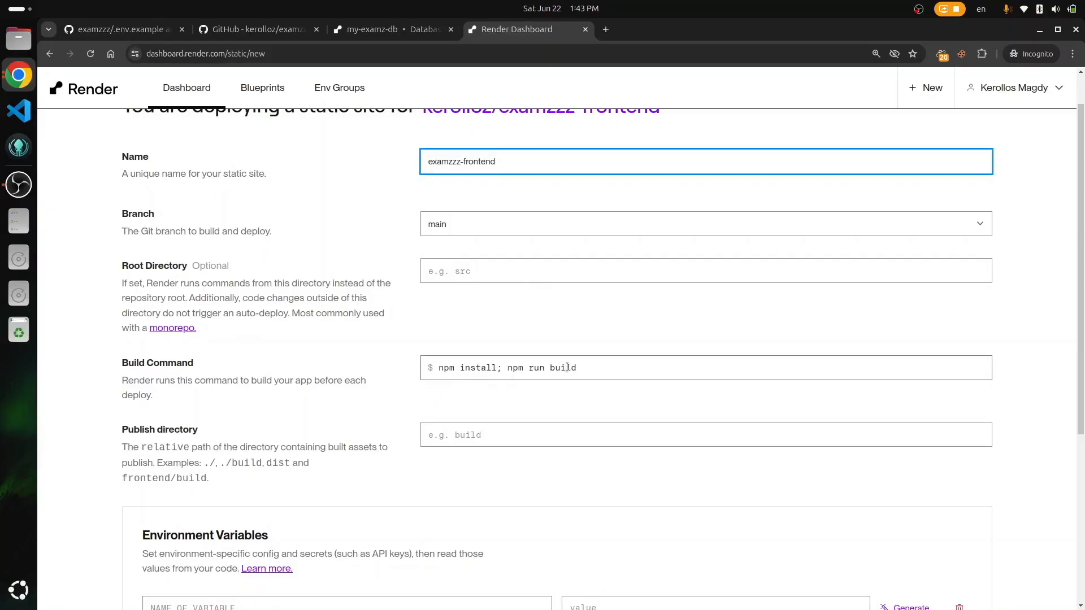
left_click(513, 445)
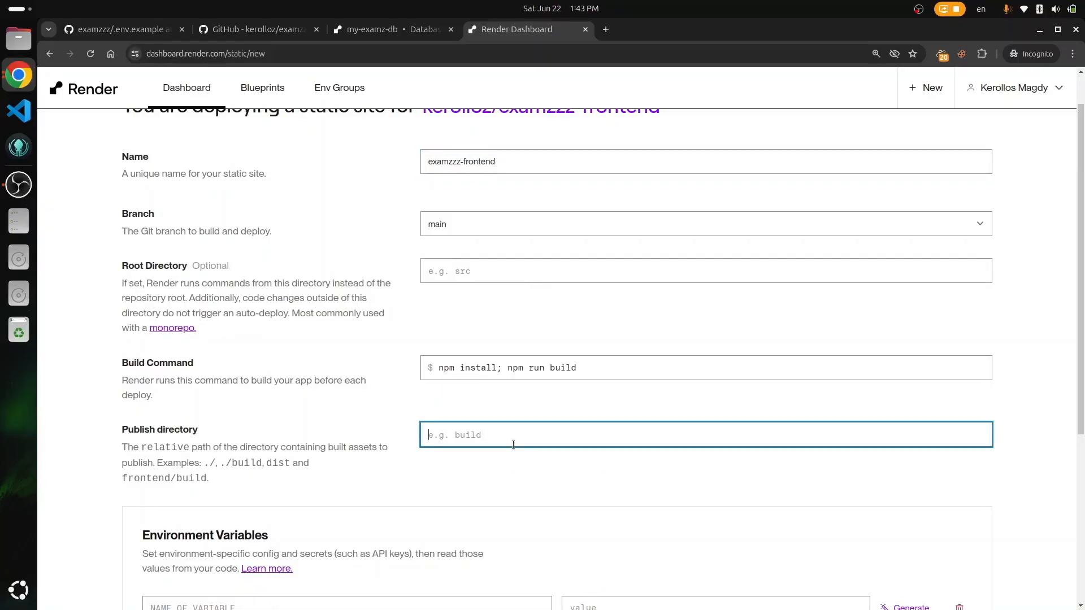
type("dist")
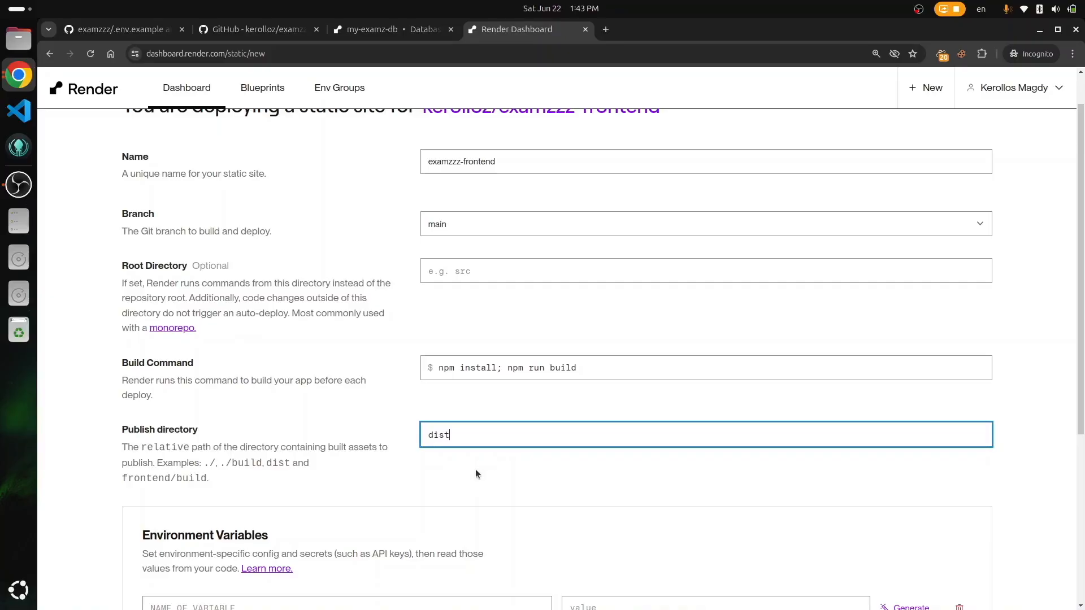
left_click(475, 470)
scroll(476, 470, "down", 5)
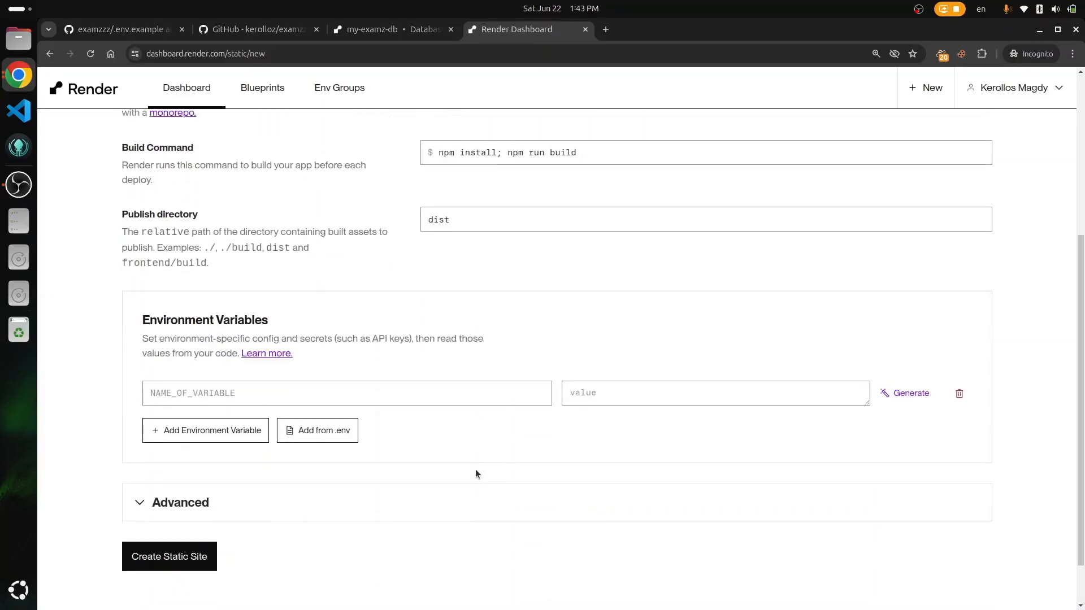
Step: Add an environment variable named VITE_API_BASE_URL, copied from the frontend's .env file
left_click(268, 33)
scroll(177, 314, "down", 5)
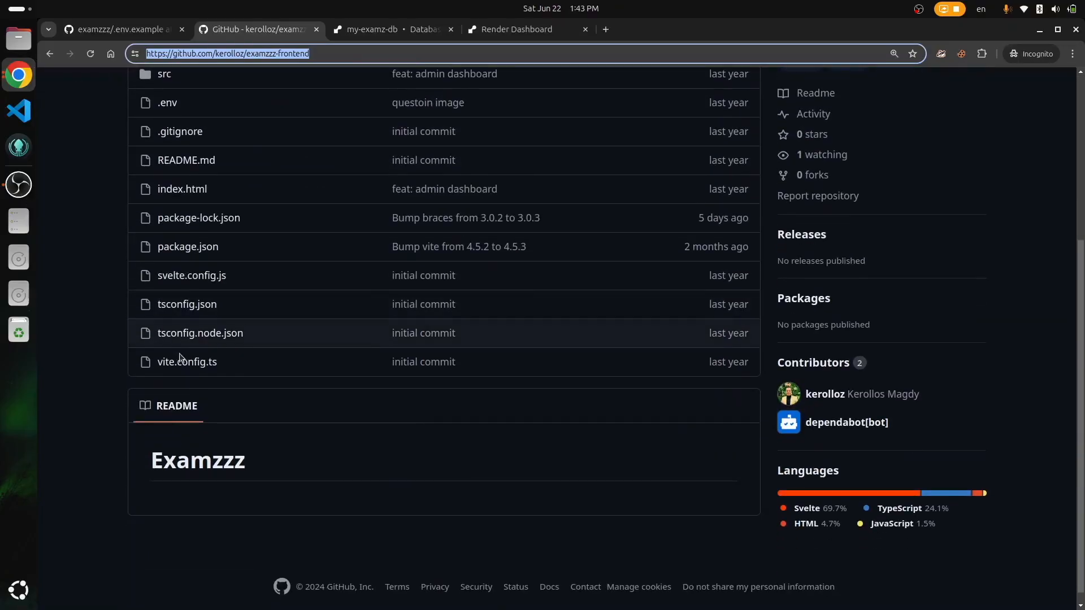
left_click(182, 104)
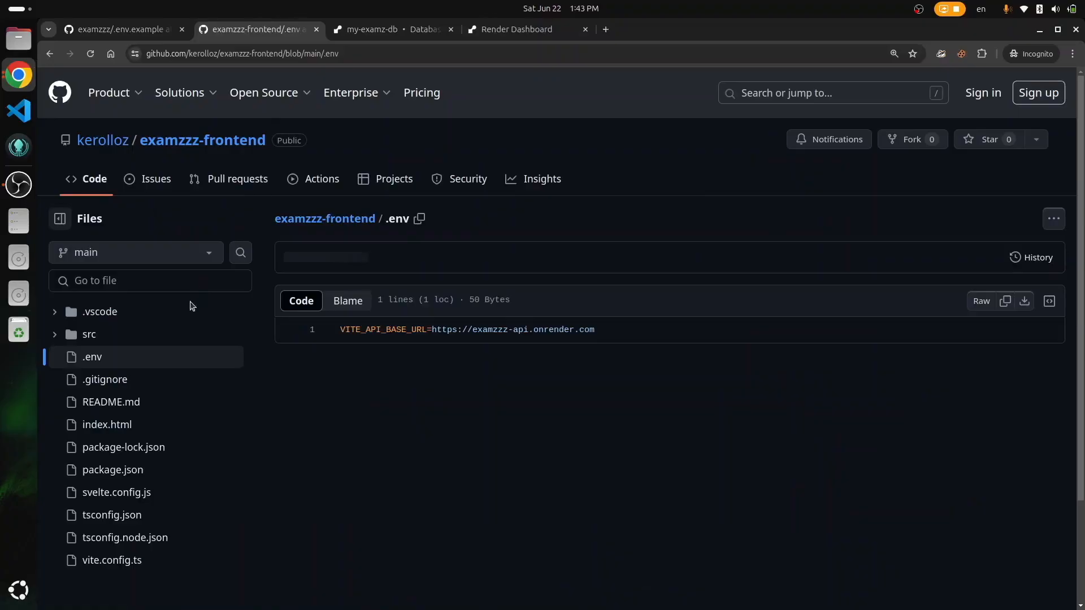
key("ctrl+r")
double_click(396, 330)
key("ctrl+c")
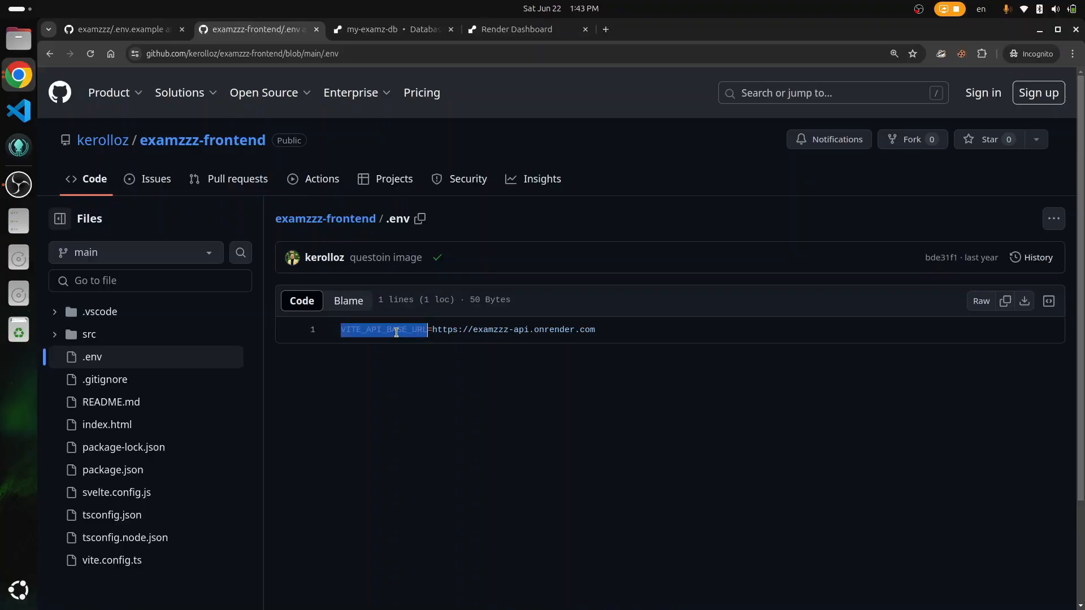
left_click(517, 34)
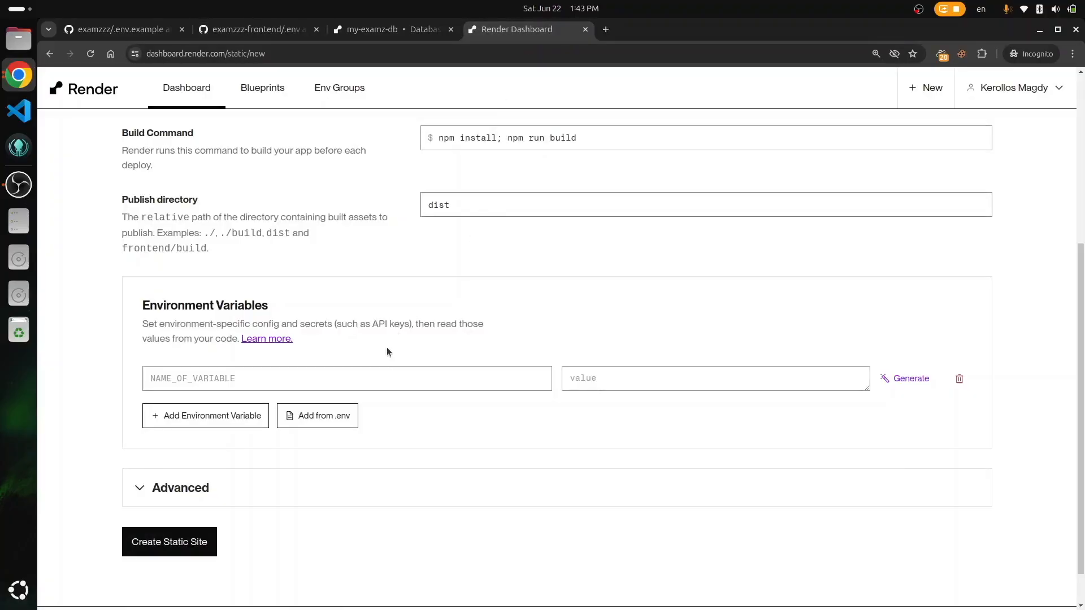
left_click(363, 380)
key("ctrl+v")
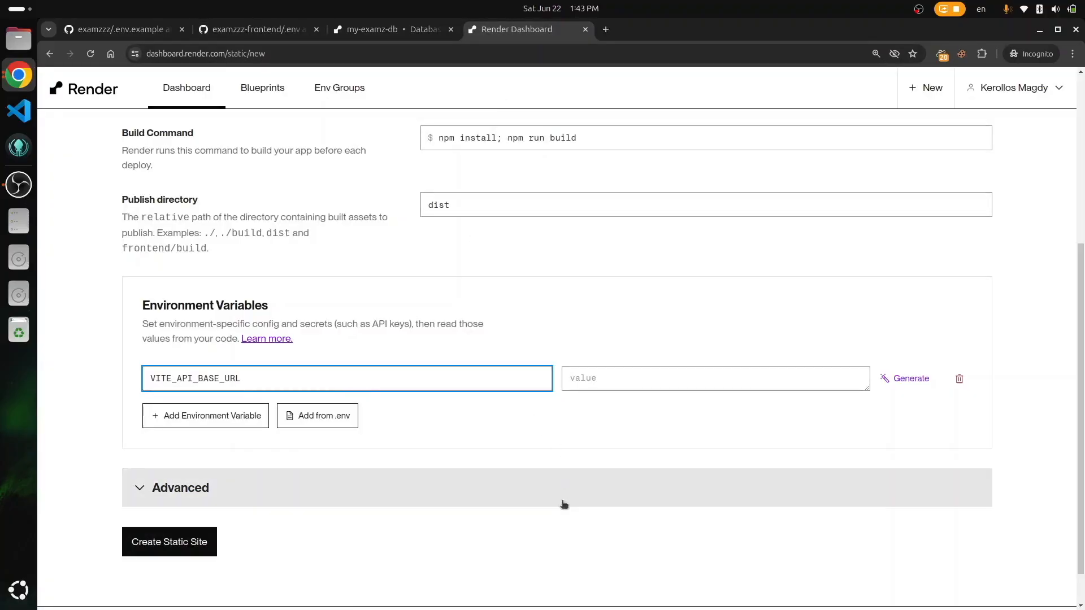
left_click(385, 26)
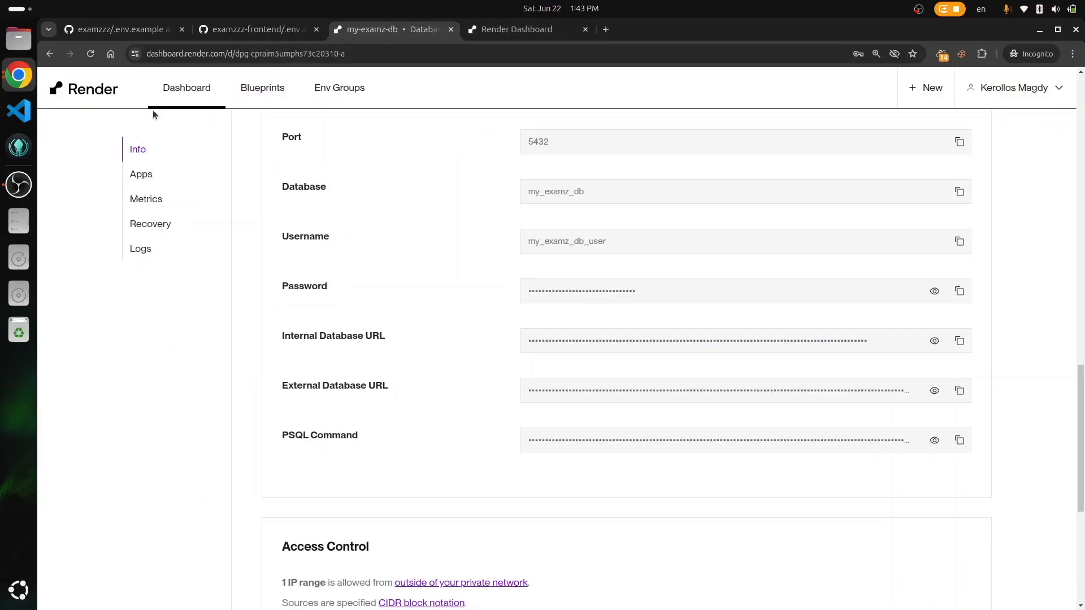
left_click(186, 88)
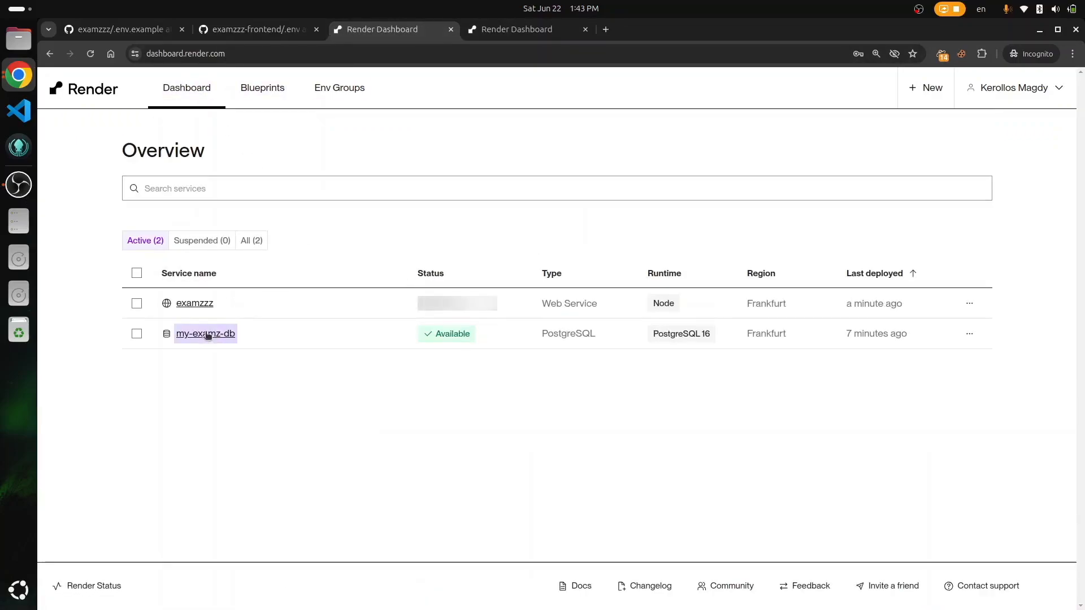
left_click(192, 303)
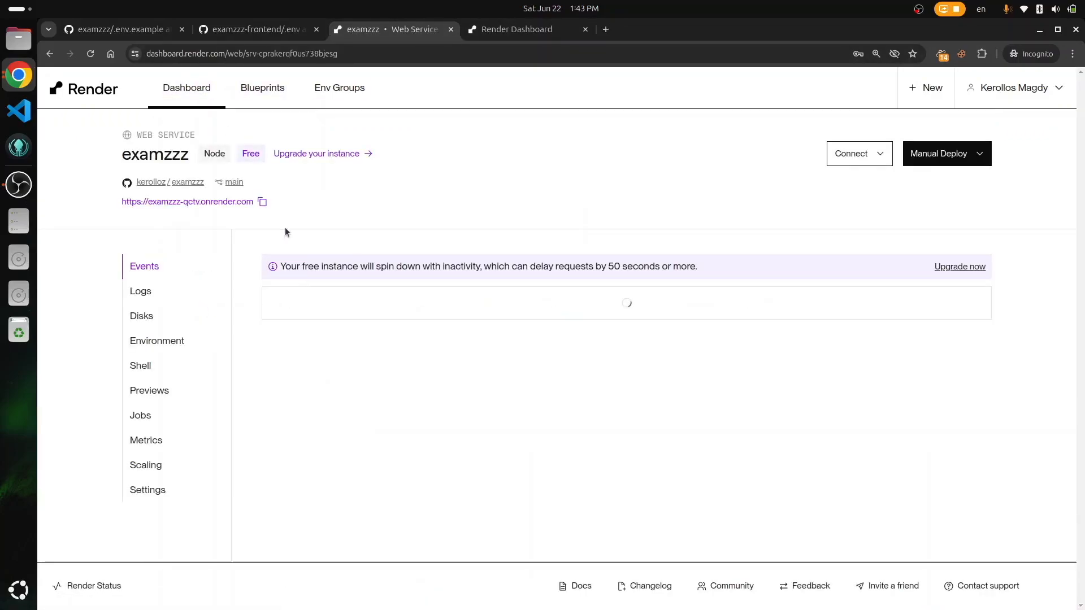
left_click(266, 202)
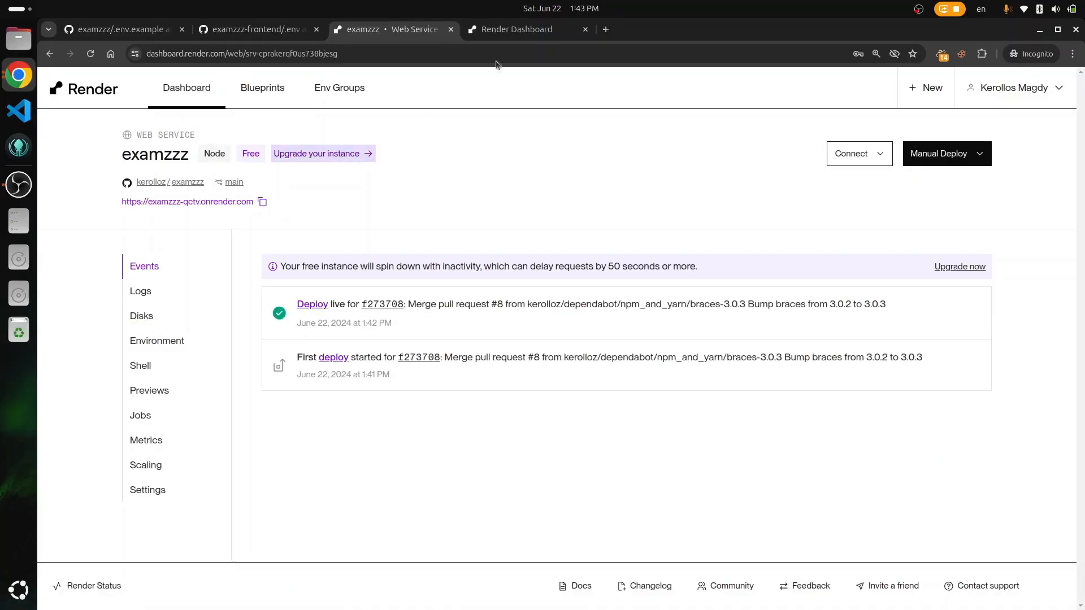
left_click(514, 30)
left_click(632, 376)
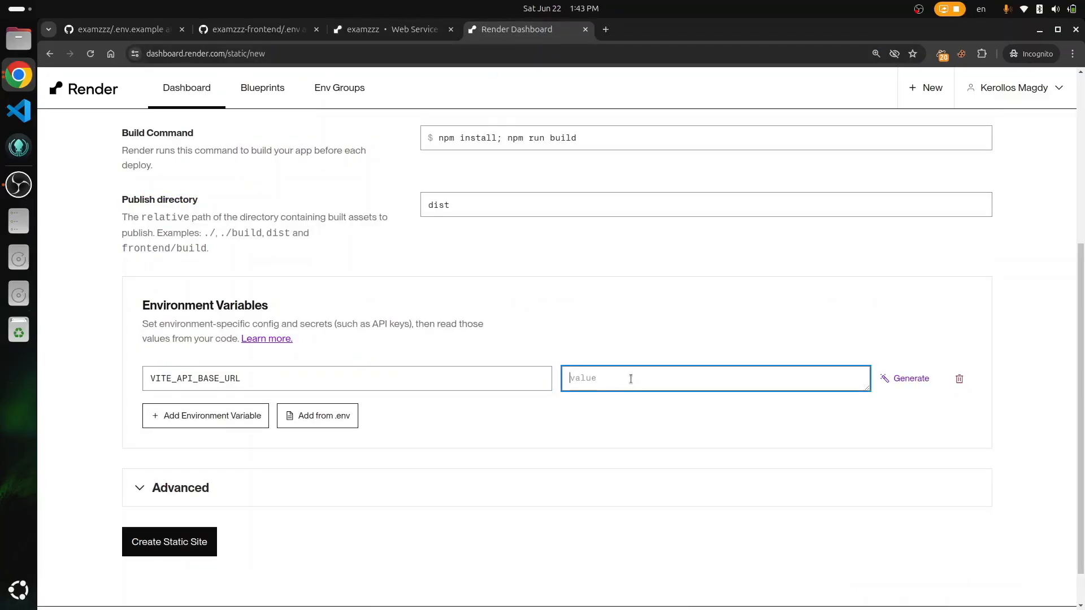
key("ctrl+v")
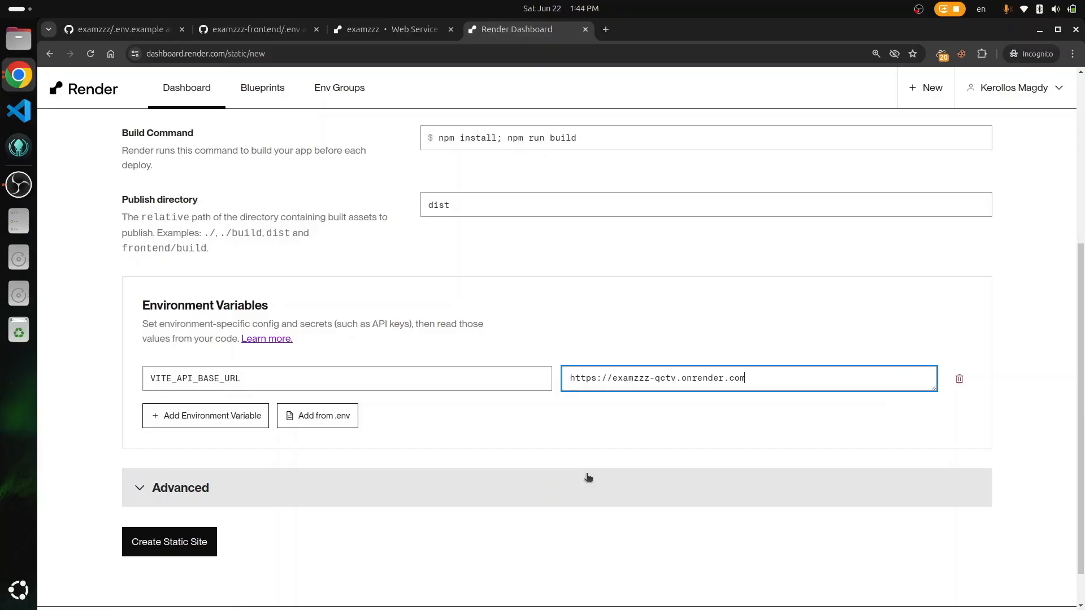
scroll(588, 477, "up", 5)
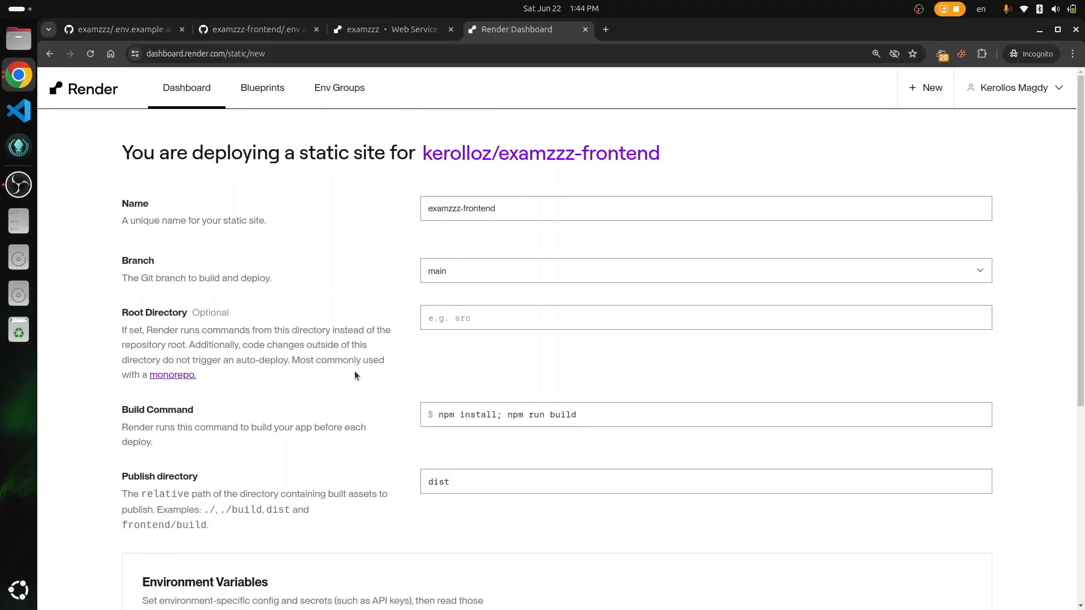
scroll(354, 372, "down", 6)
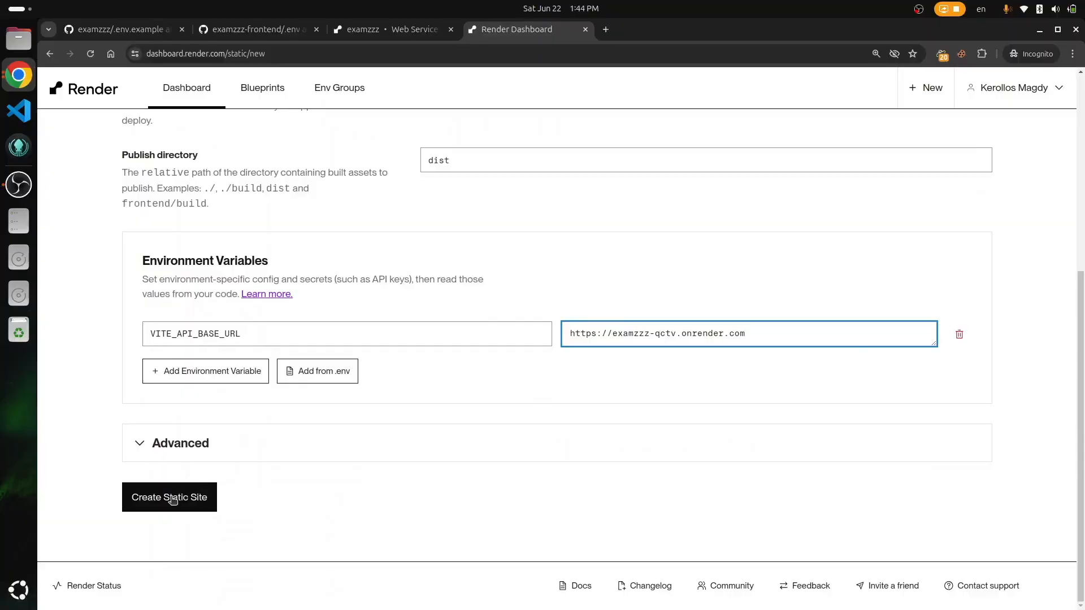
Step: Create the examzzz-frontend static site and open its live onrender.com URL in a new tab
left_click(169, 498)
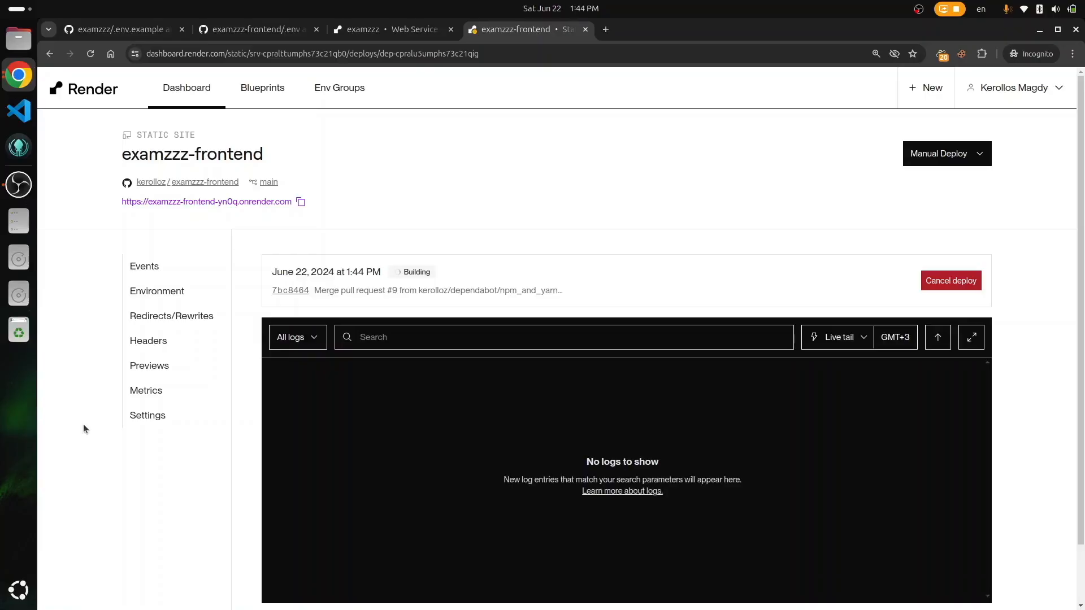
scroll(83, 427, "down", 2)
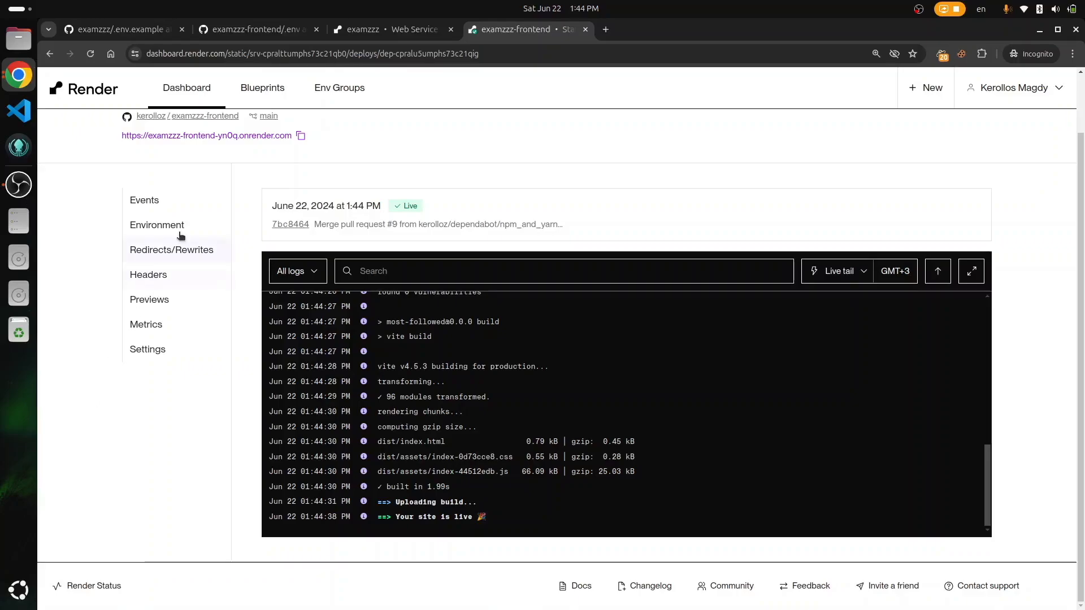
left_click(198, 136)
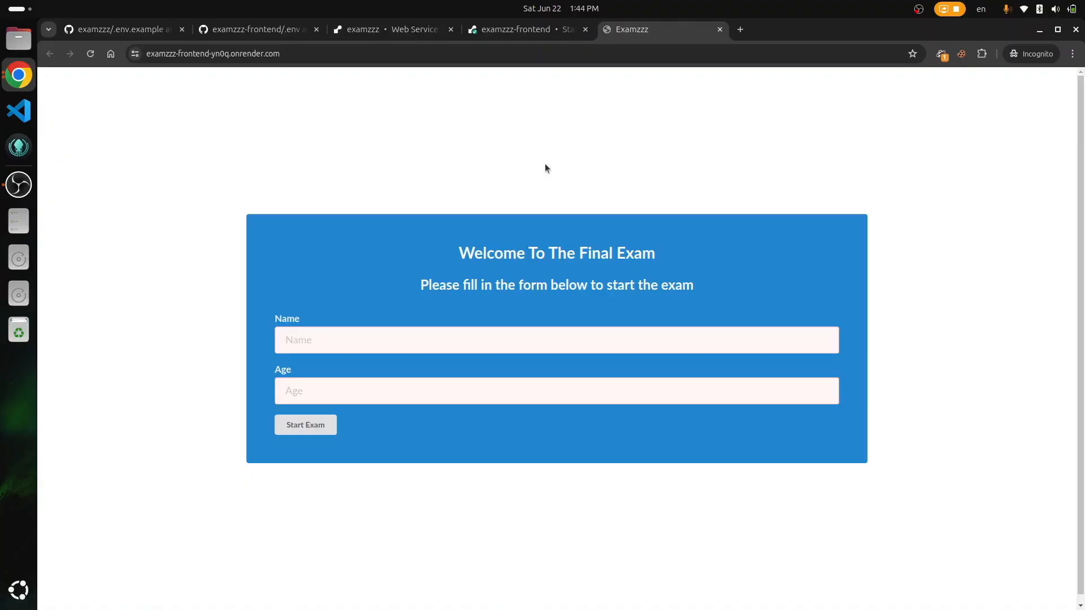
Step: With DevTools open, start the exam as name 'los', age 10
key("F12")
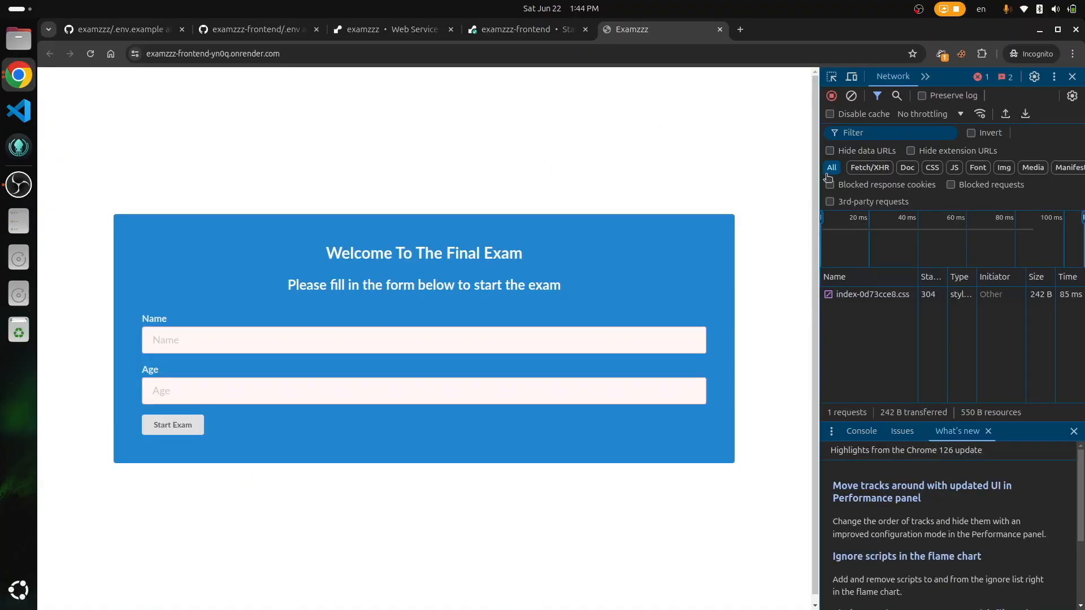
left_click_drag(820, 175, 757, 194)
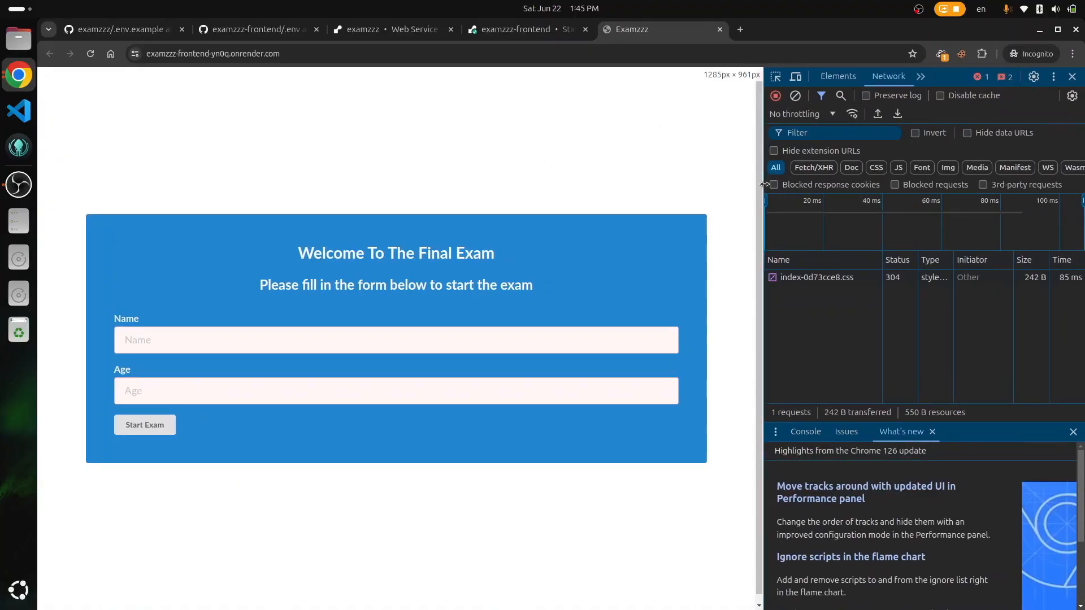
key("ctrl+plus")
left_click(363, 342)
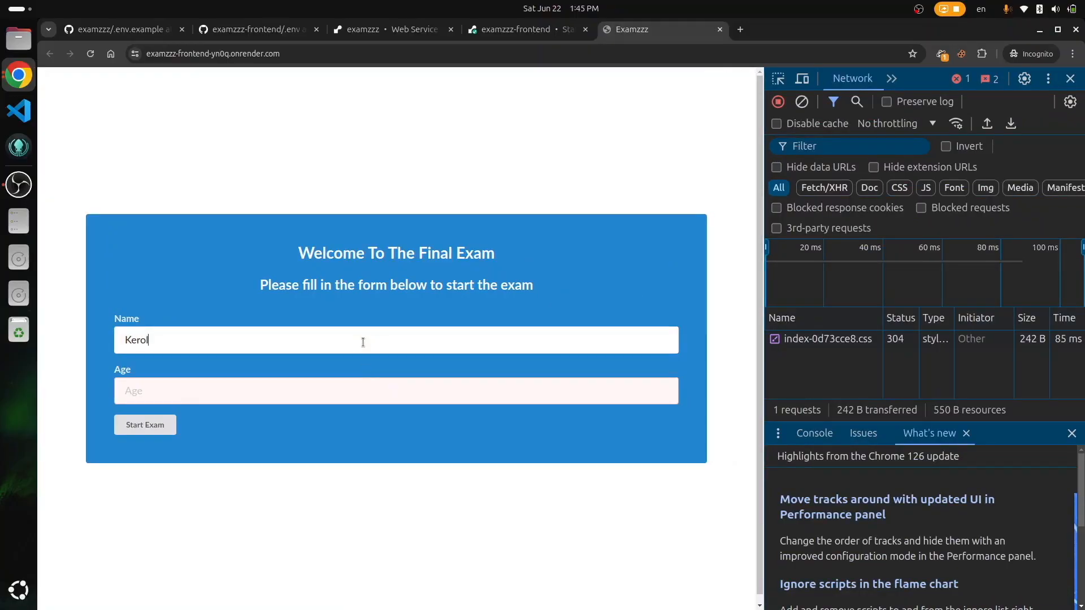
type("los")
key("Tab")
type("10")
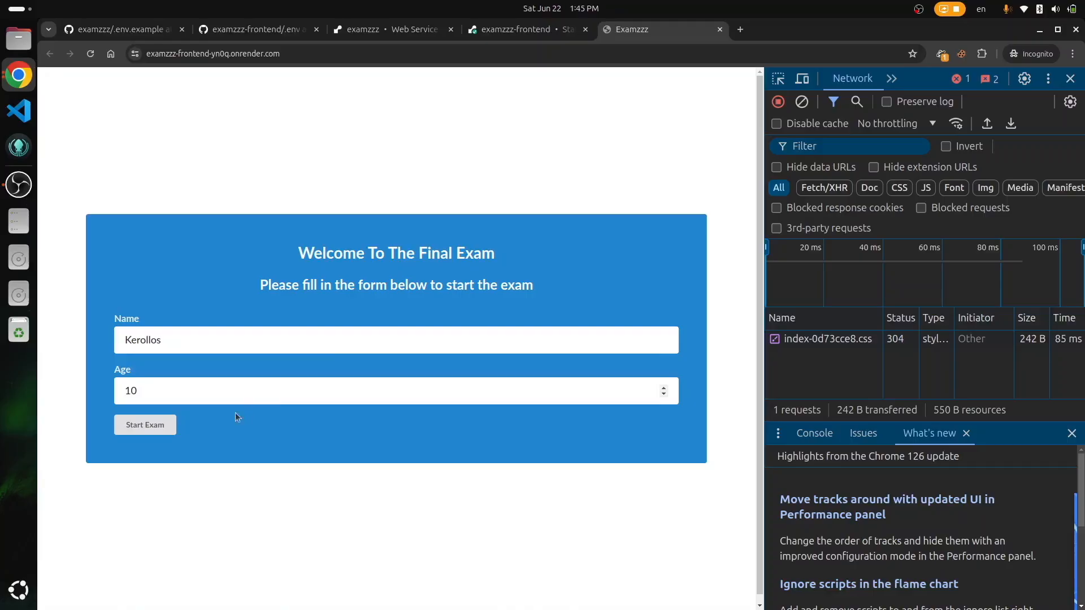
left_click(150, 427)
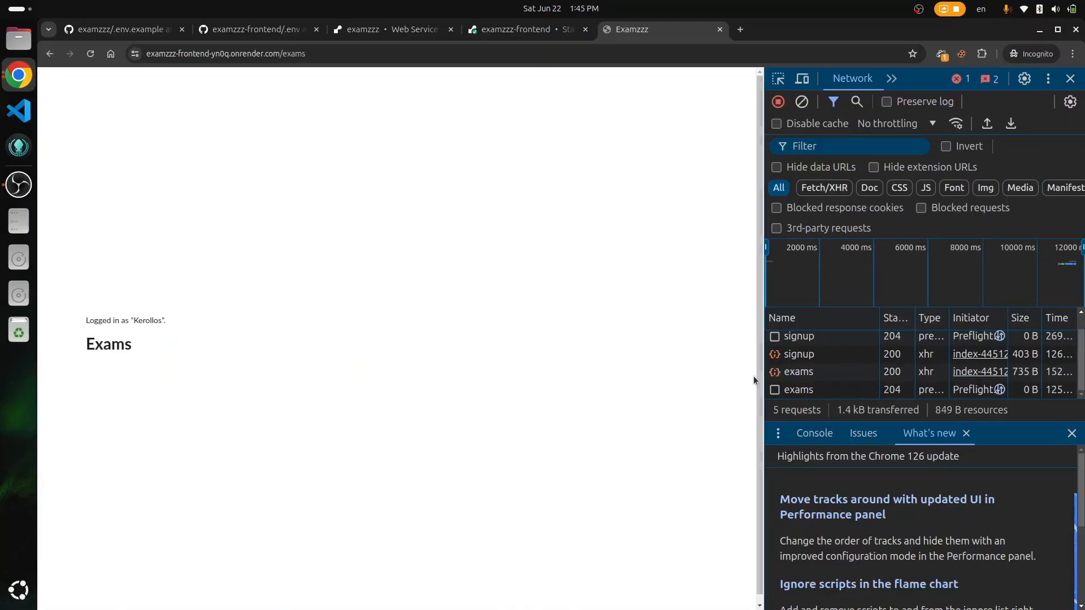
Step: Inspect the signup request's headers and select its full backend Request URL
left_click(789, 357)
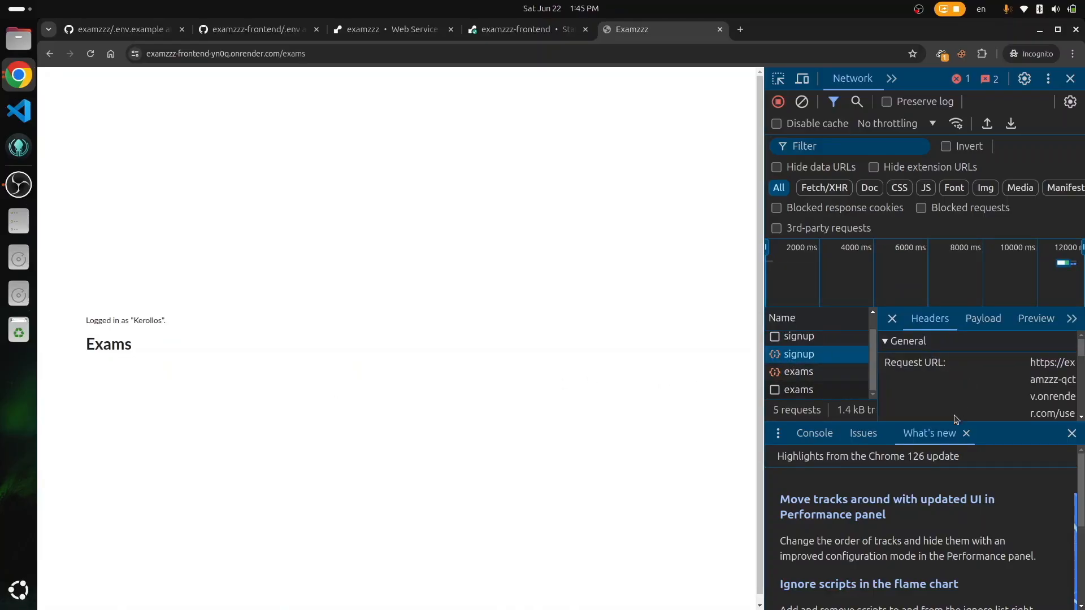
left_click(1072, 434)
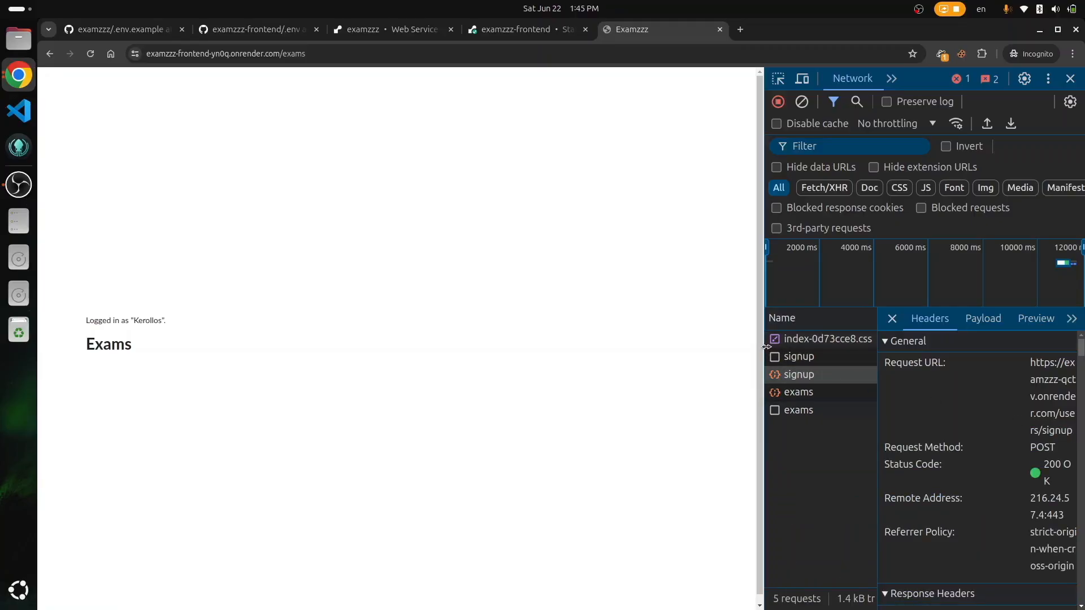
left_click_drag(765, 346, 567, 364)
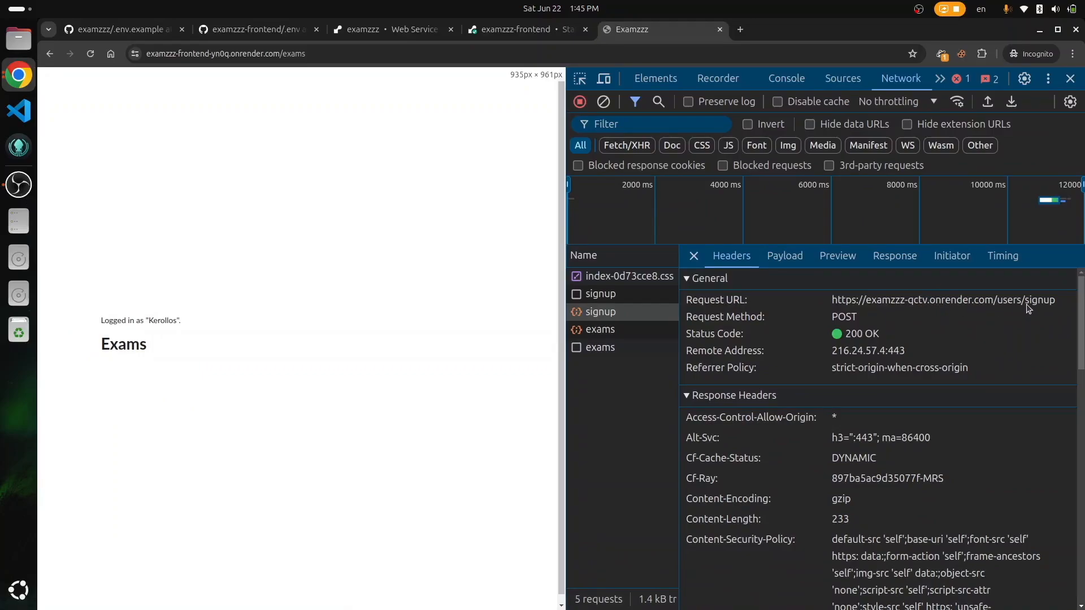
left_click(732, 255)
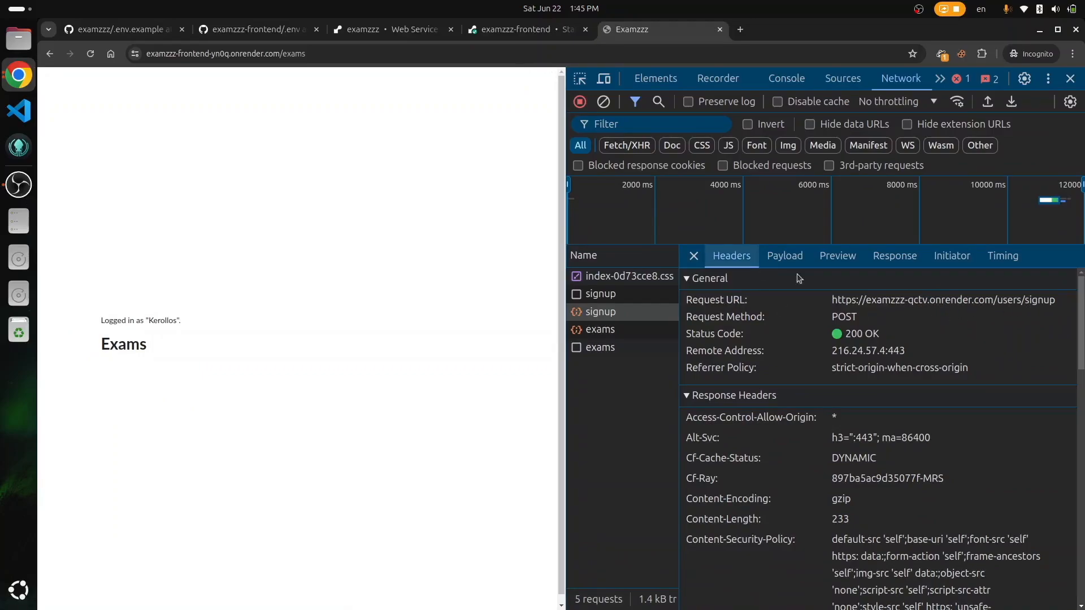
triple_click(918, 301)
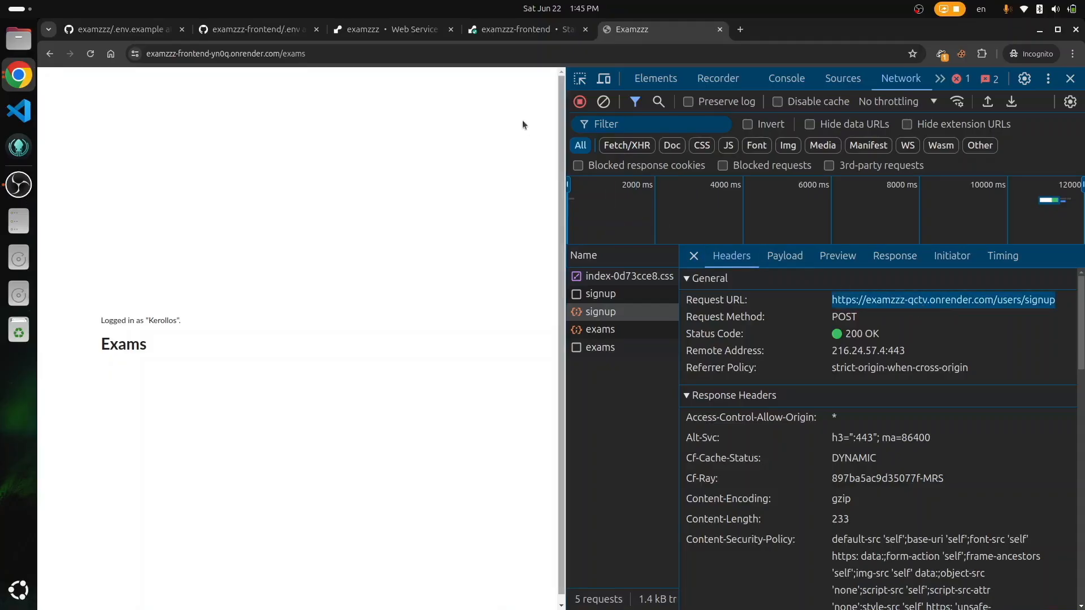
Step: Review both repositories' READMEs, highlighting 'Bun and Fastify' in the api README
left_click(395, 30)
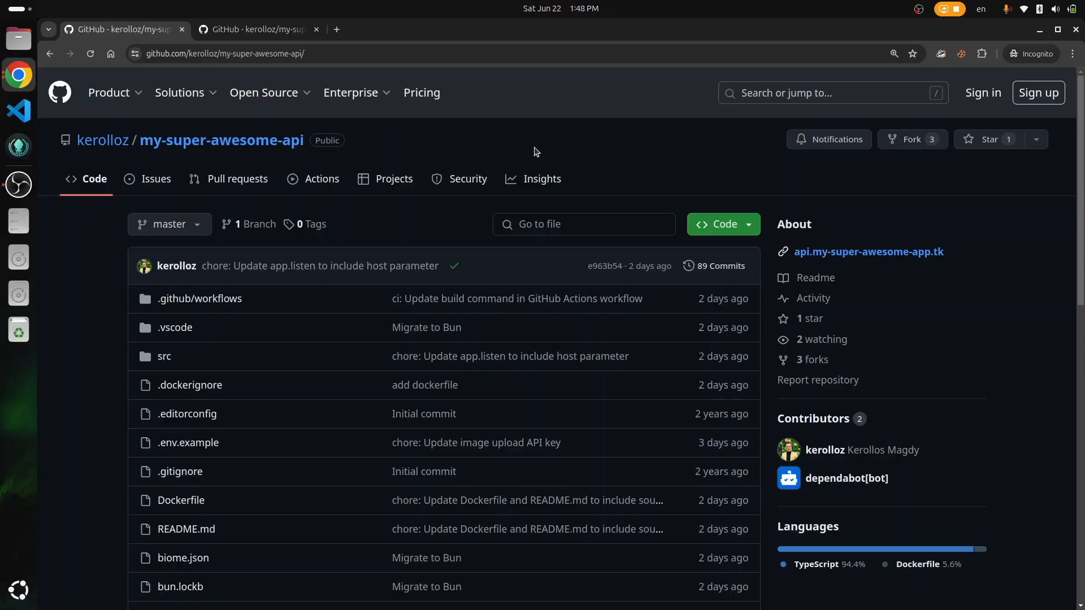
key("End")
key("Home")
key("ctrl+Tab")
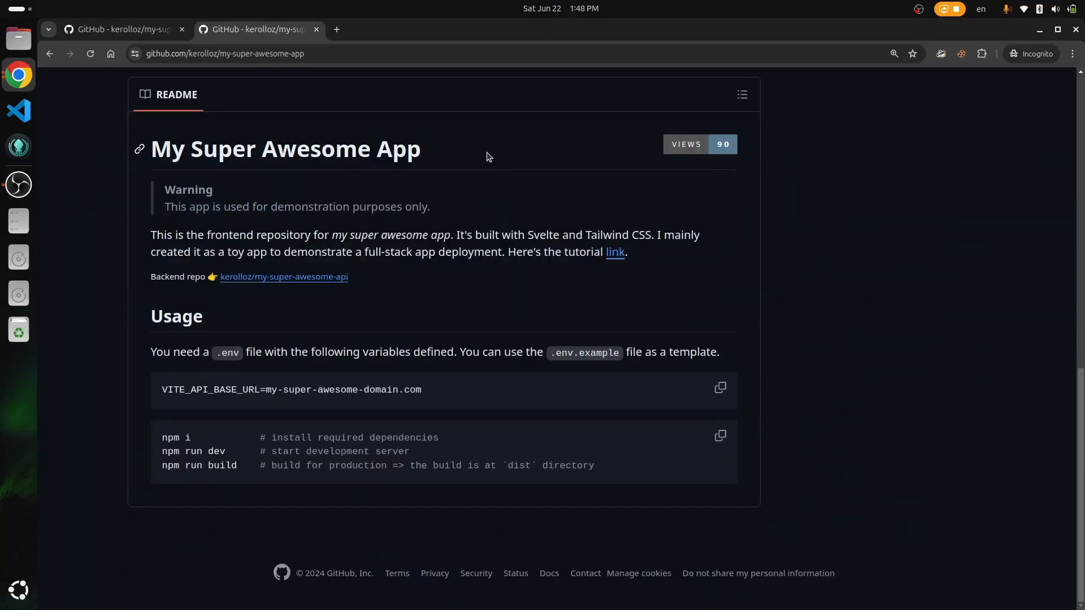
scroll(489, 157, "up", 10)
key("ctrl+Tab")
scroll(489, 158, "down", 8)
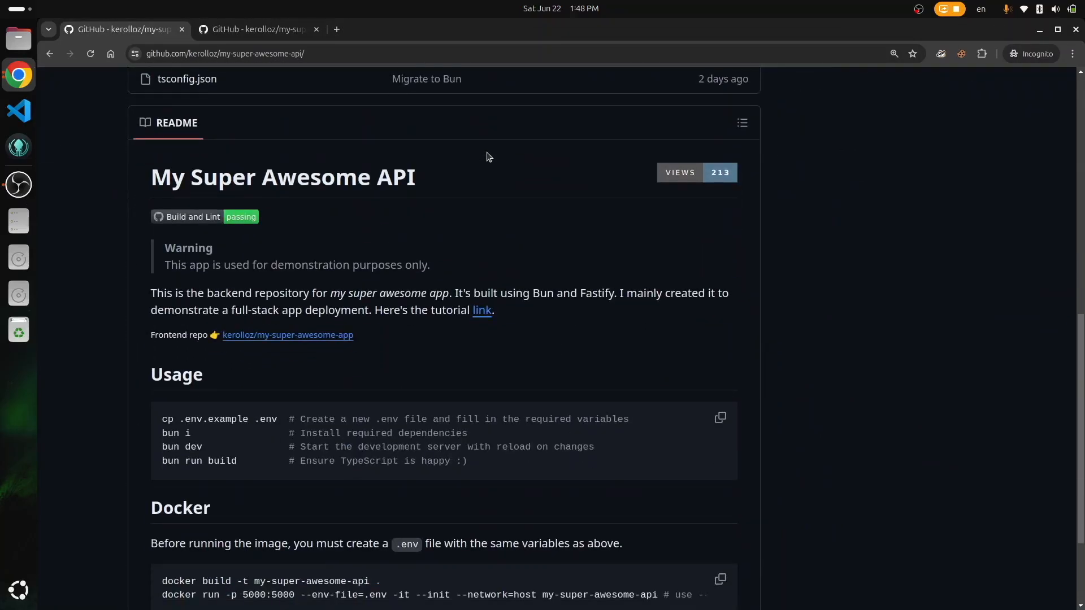
double_click(542, 295)
left_click_drag(543, 294, 601, 292)
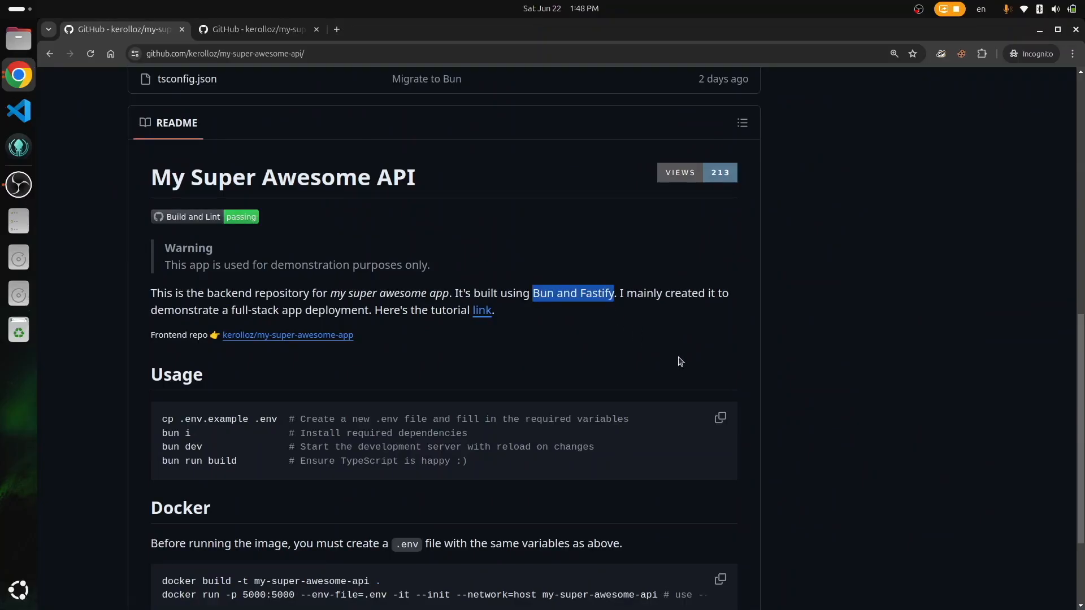
scroll(819, 356, "up", 6)
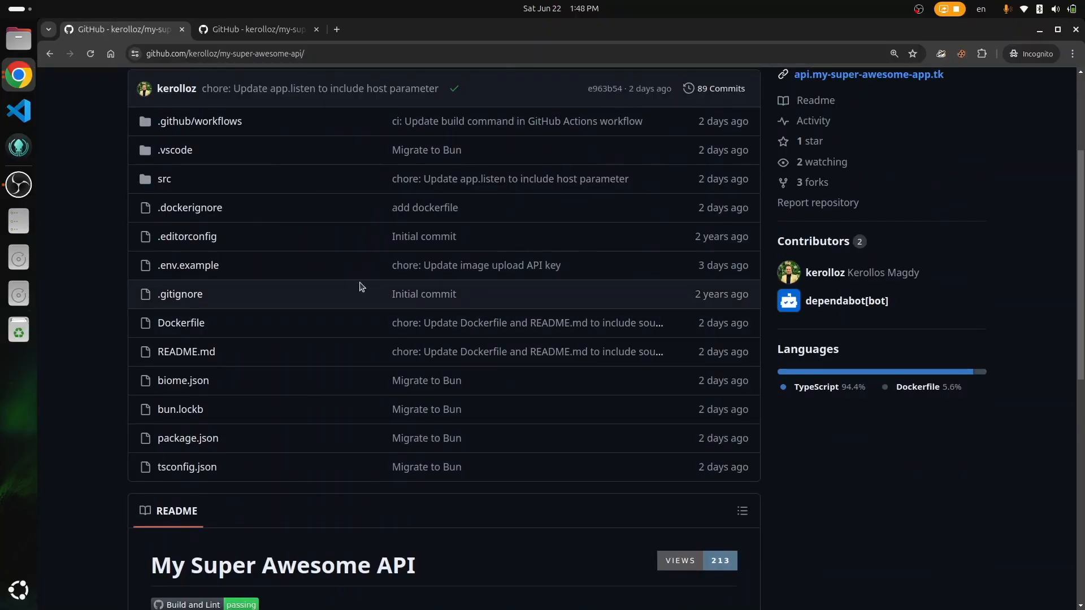
Step: Open .env.example and highlight each variable from MONGODB_URI to IMAGE_UPLOAD_API_KEY
left_click(192, 270)
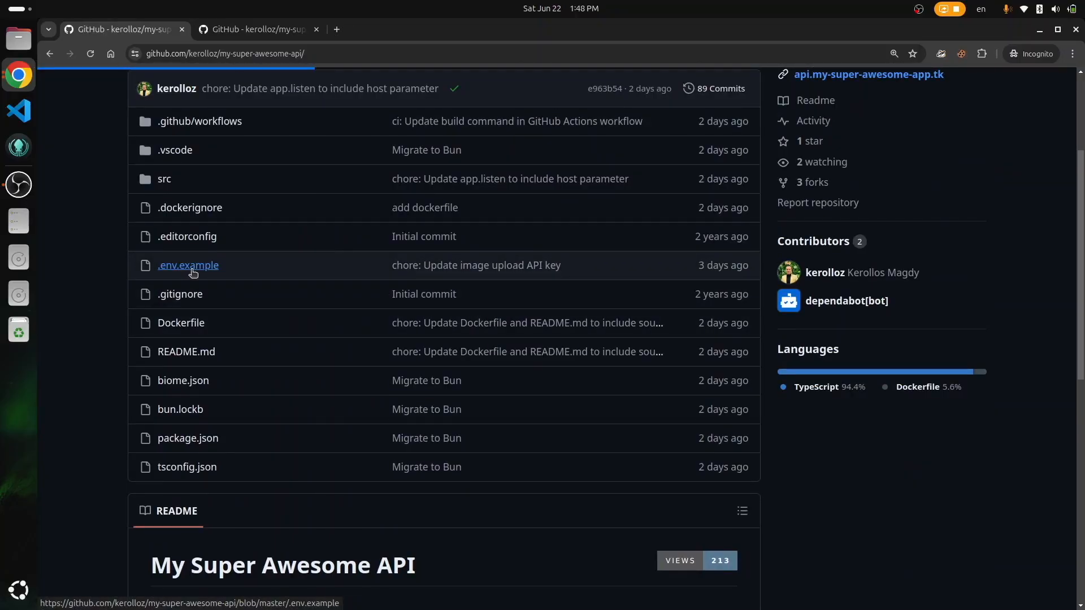
left_click(368, 344)
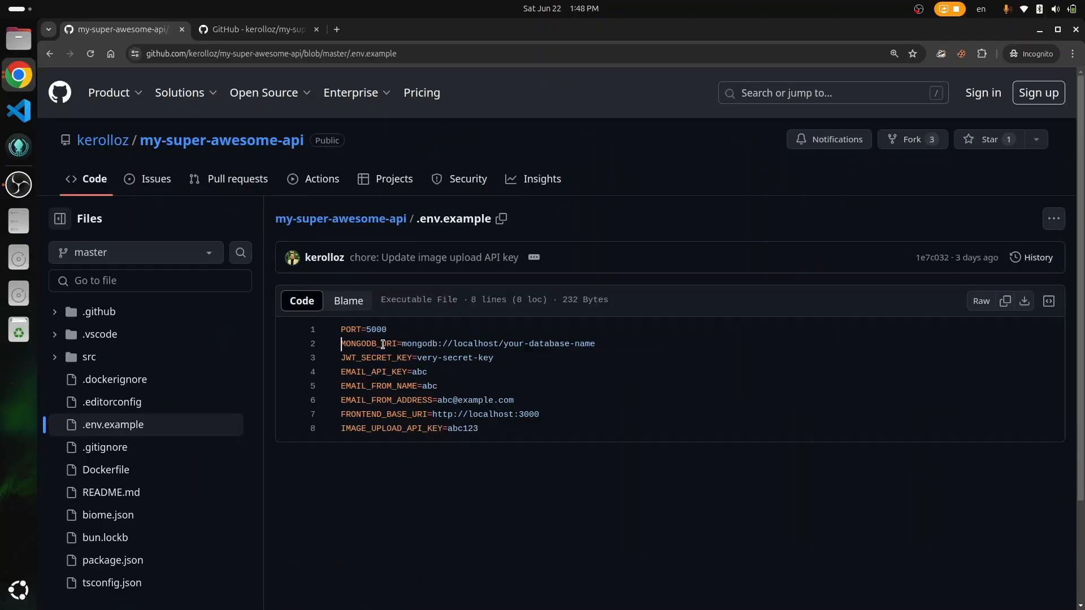
double_click(384, 344)
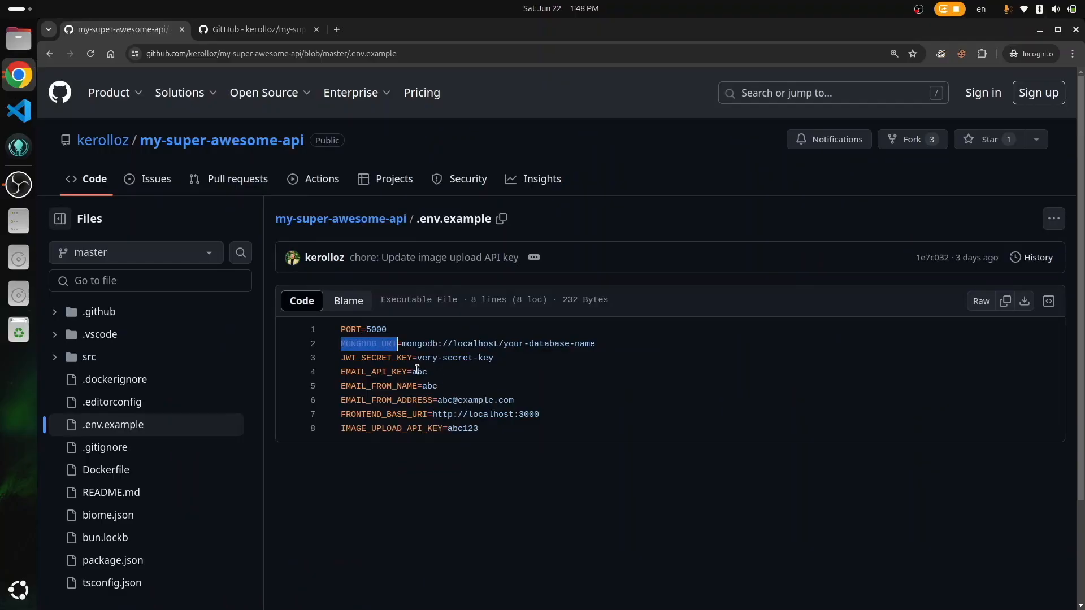
double_click(385, 357)
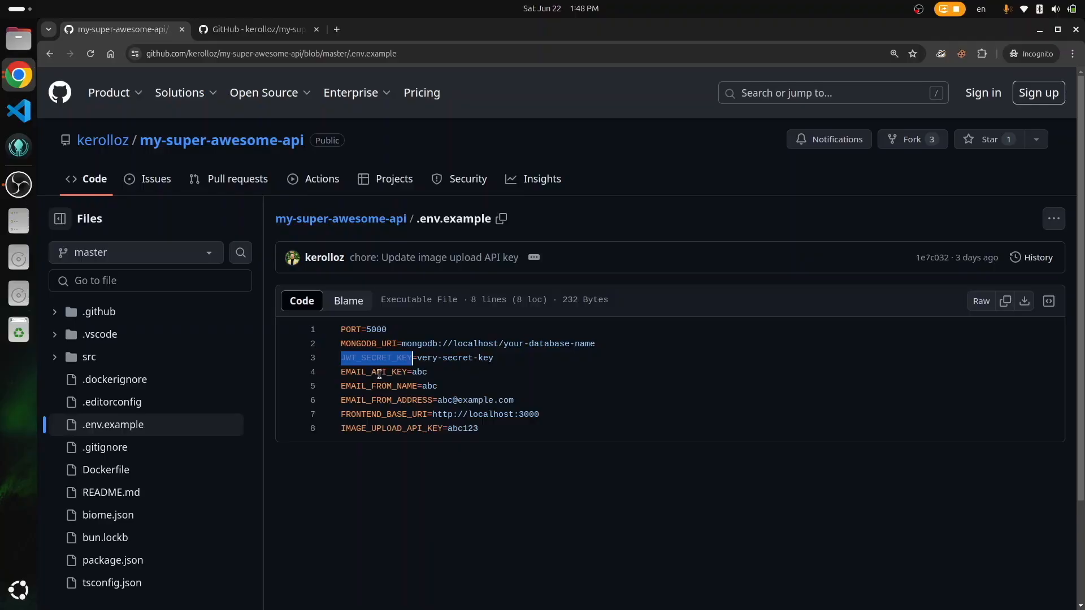
double_click(378, 372)
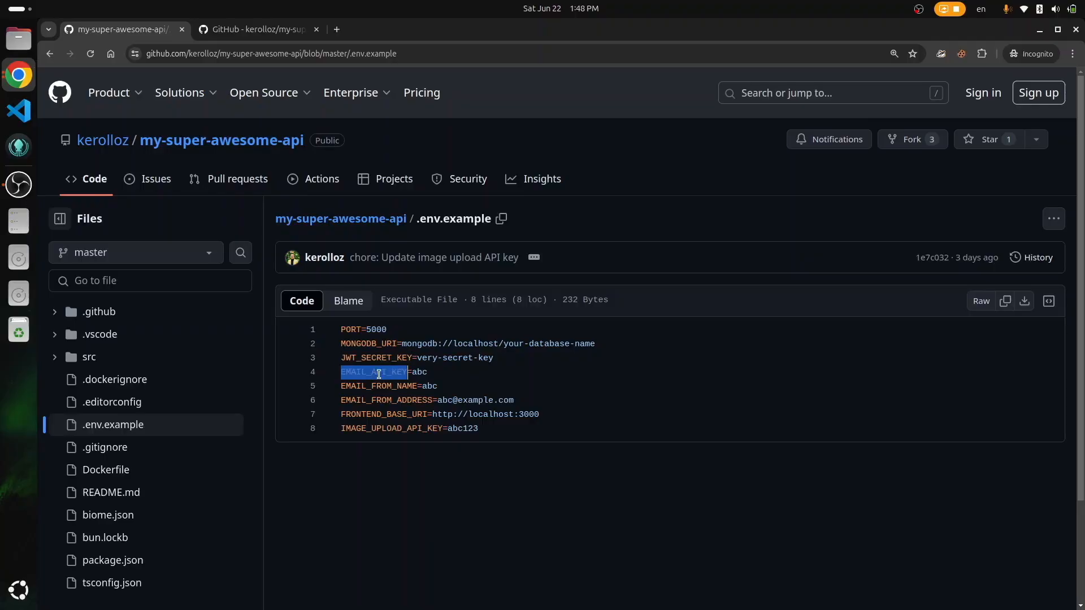
double_click(387, 387)
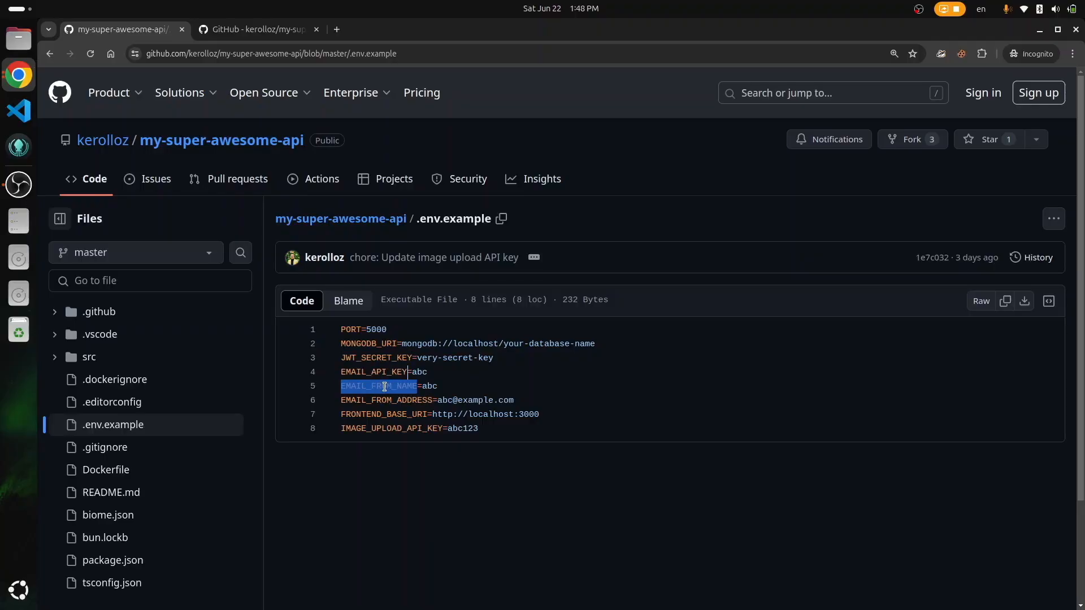
double_click(417, 400)
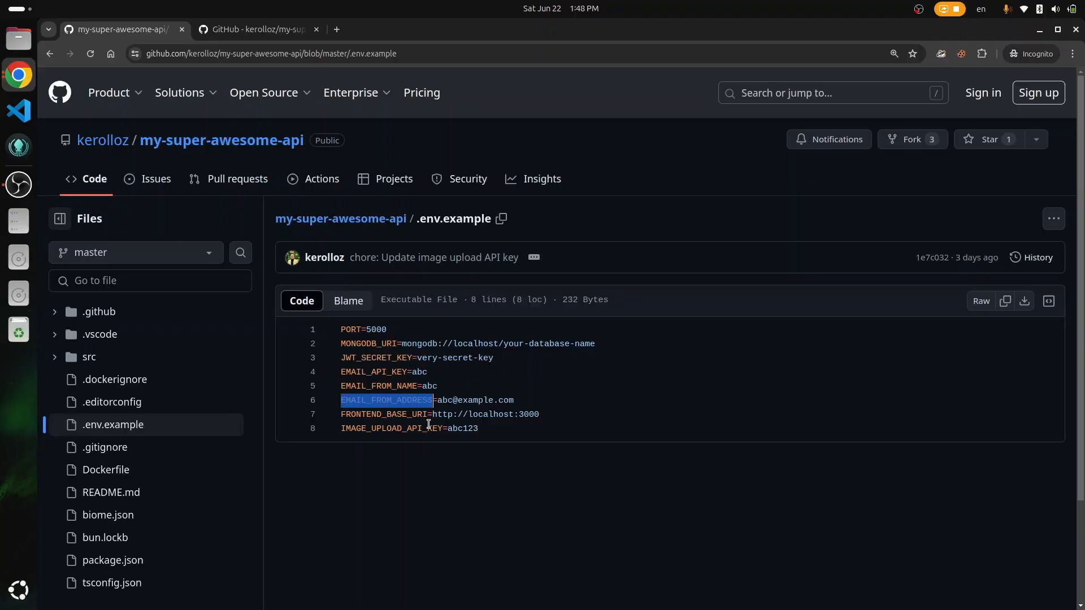
double_click(391, 413)
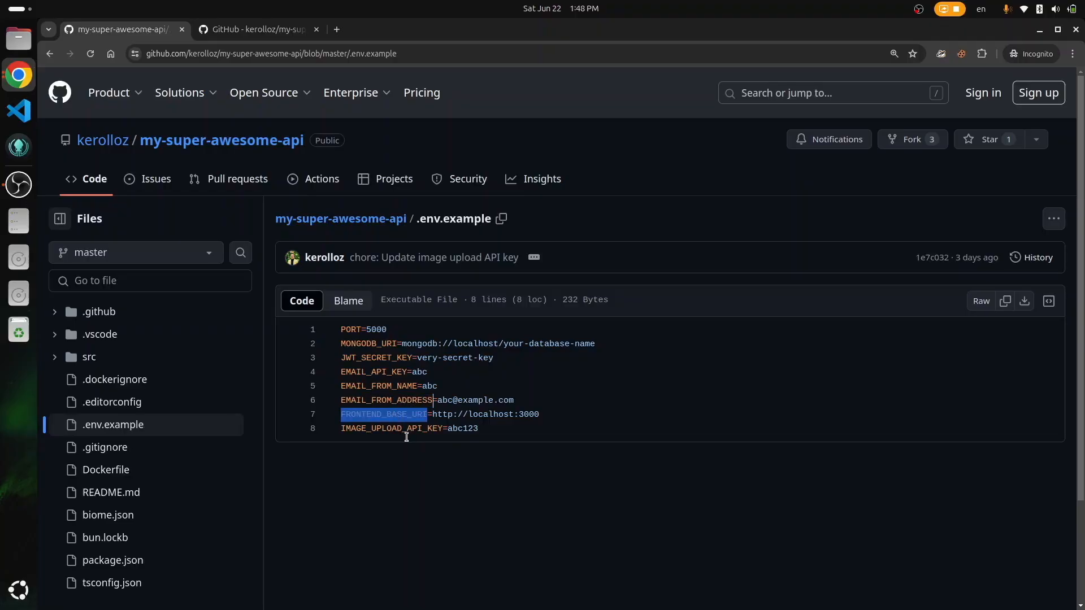
double_click(386, 430)
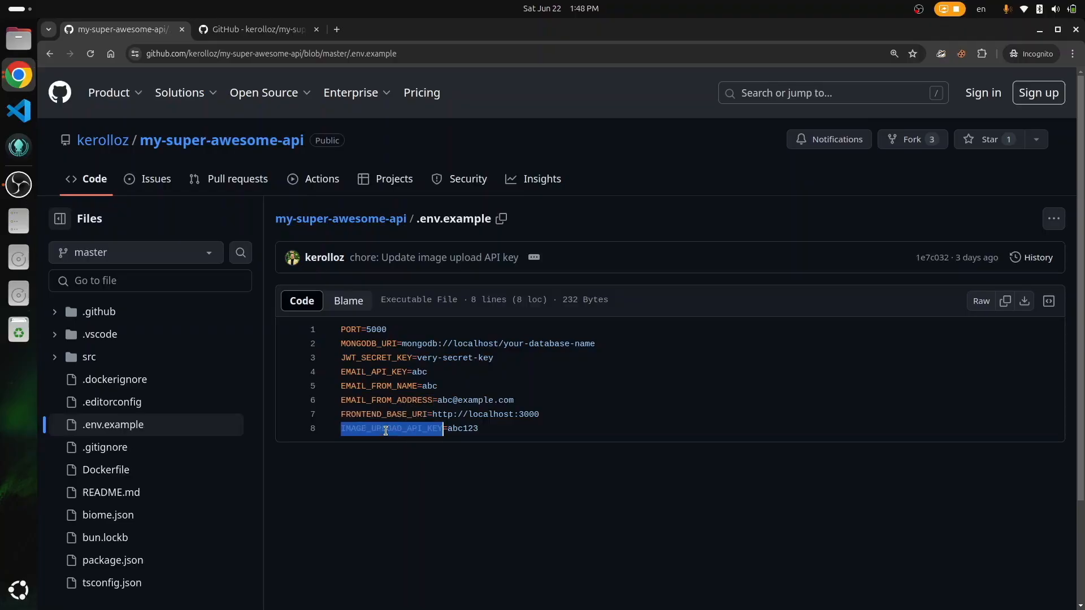
left_click(463, 478)
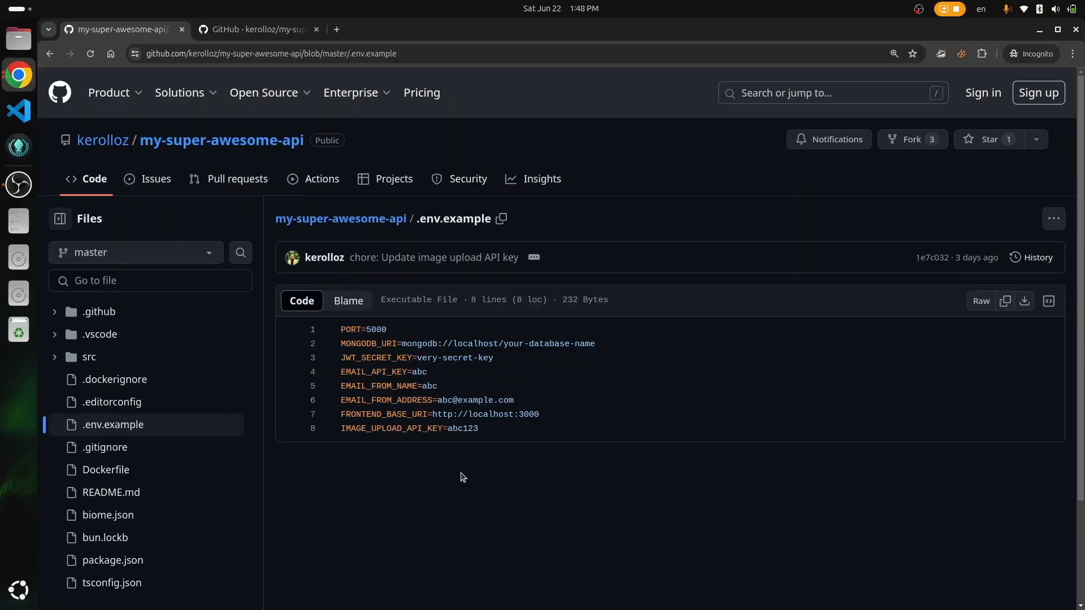
Step: Go to the MongoDB Atlas registration page in a new tab
key("ctrl+t")
type("mongo")
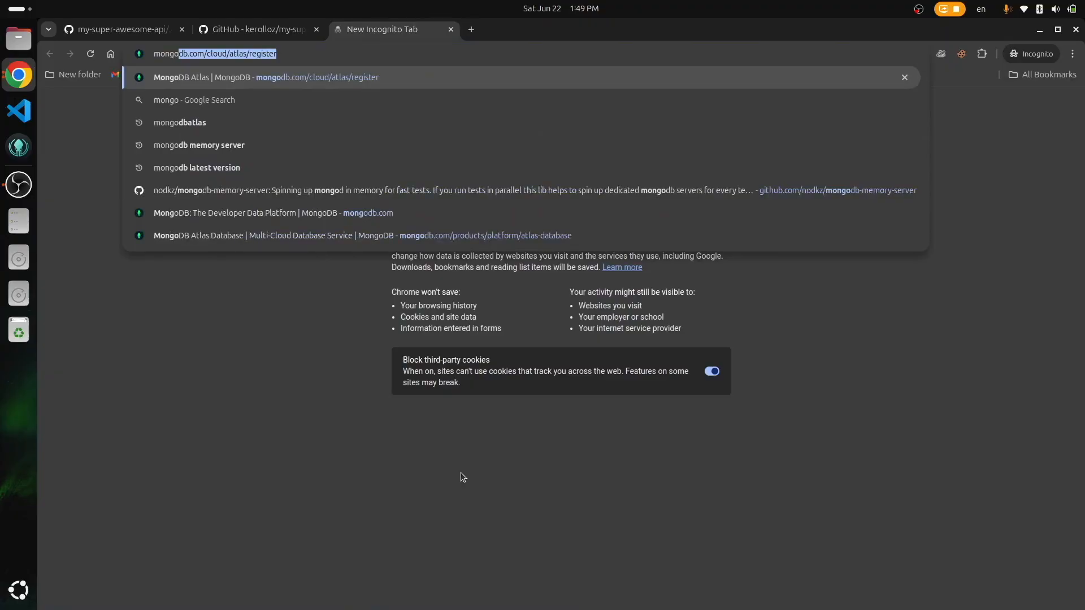
key("Return")
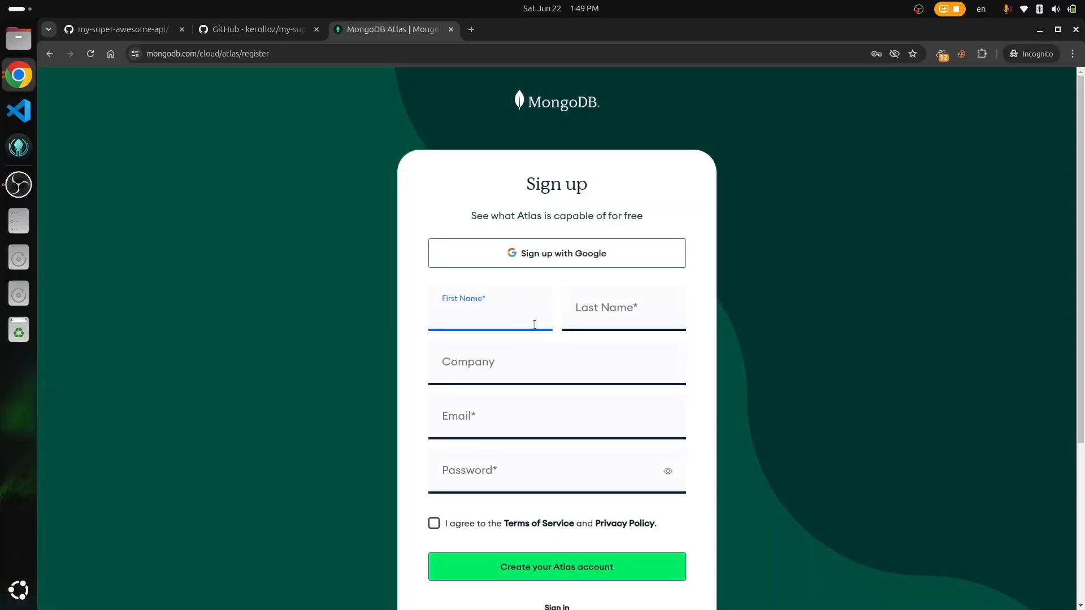
Step: Register an Atlas account with first and last name, company, e-mail and password, accepting the terms
key("Tab")
key("Tab")
type("Kero")
key("Tab")
key("Tab")
type("•••••••••••")
key("Tab")
key("space")
left_click(562, 566)
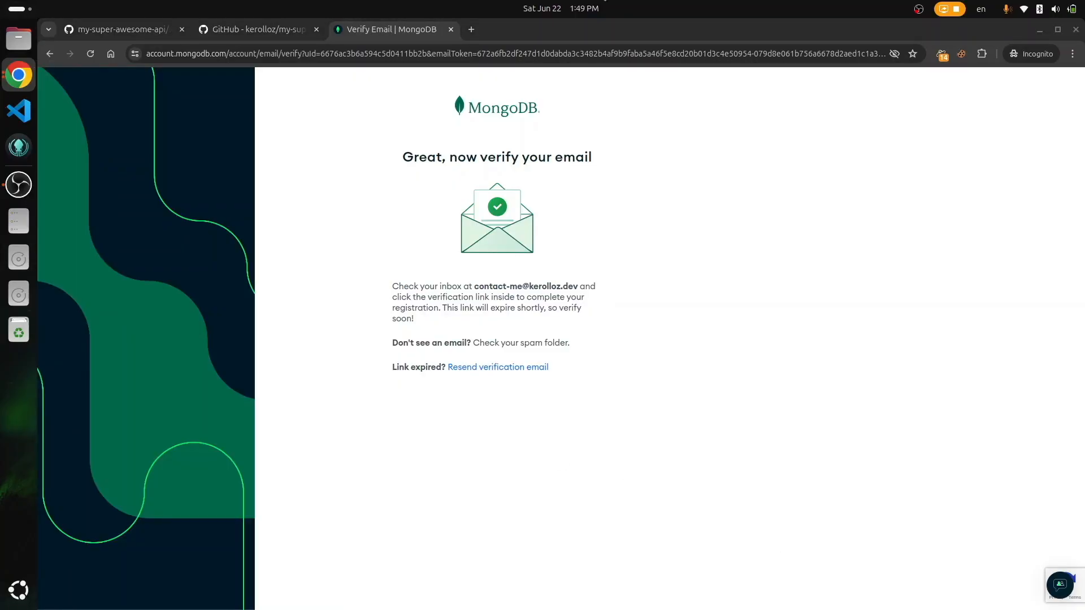
Step: Open the pasted e-mail verification link in a new incognito tab
key("ctrl+t")
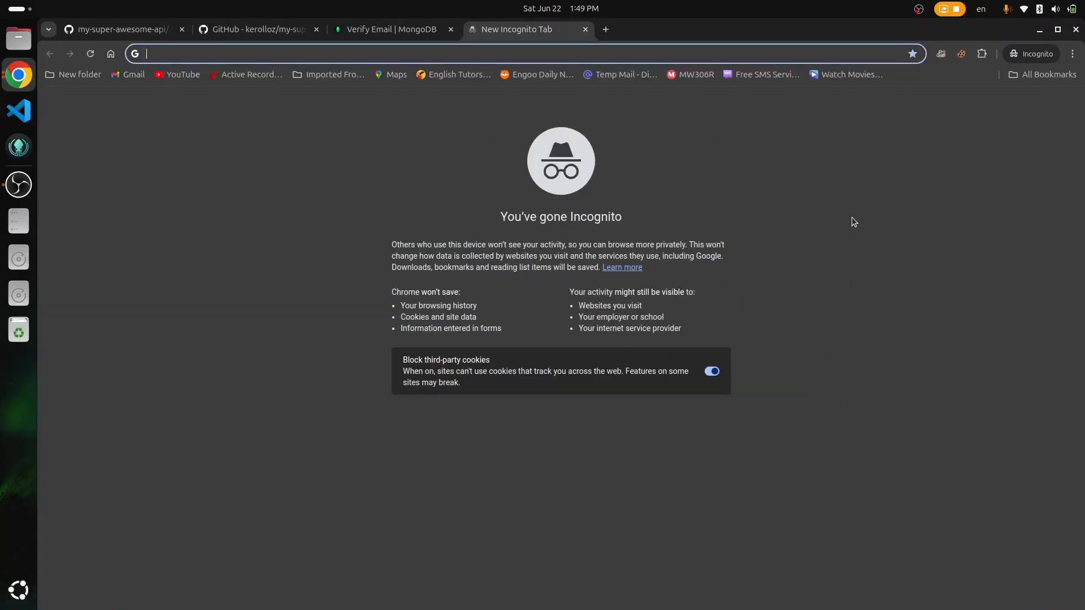
key("ctrl+v")
key("Return")
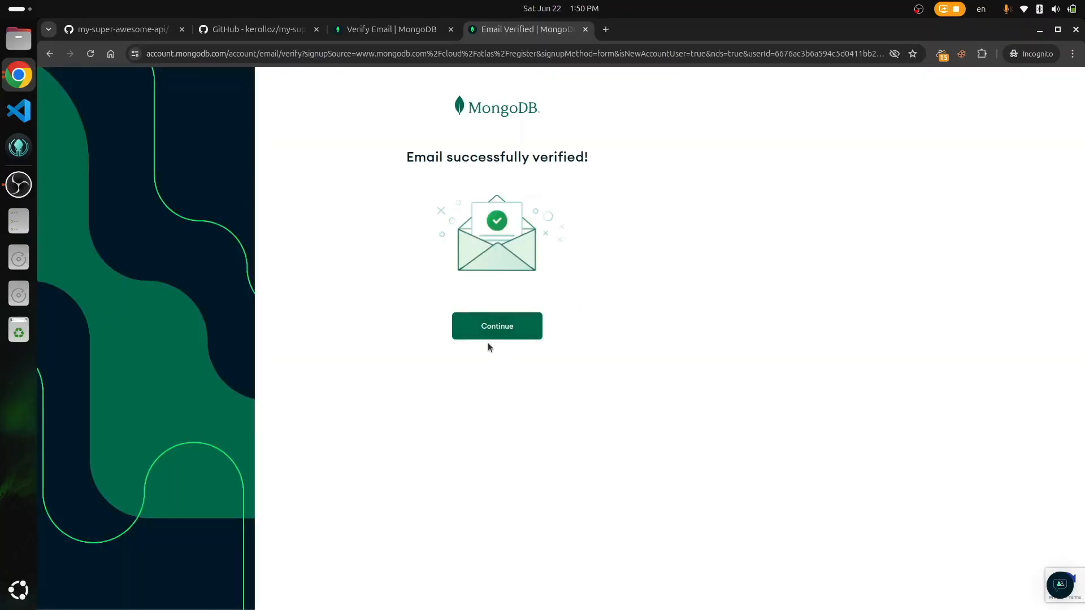
Step: Answer the survey with goal Learn MongoDB, 6-12 months experience, and C# / .NET
left_click(480, 325)
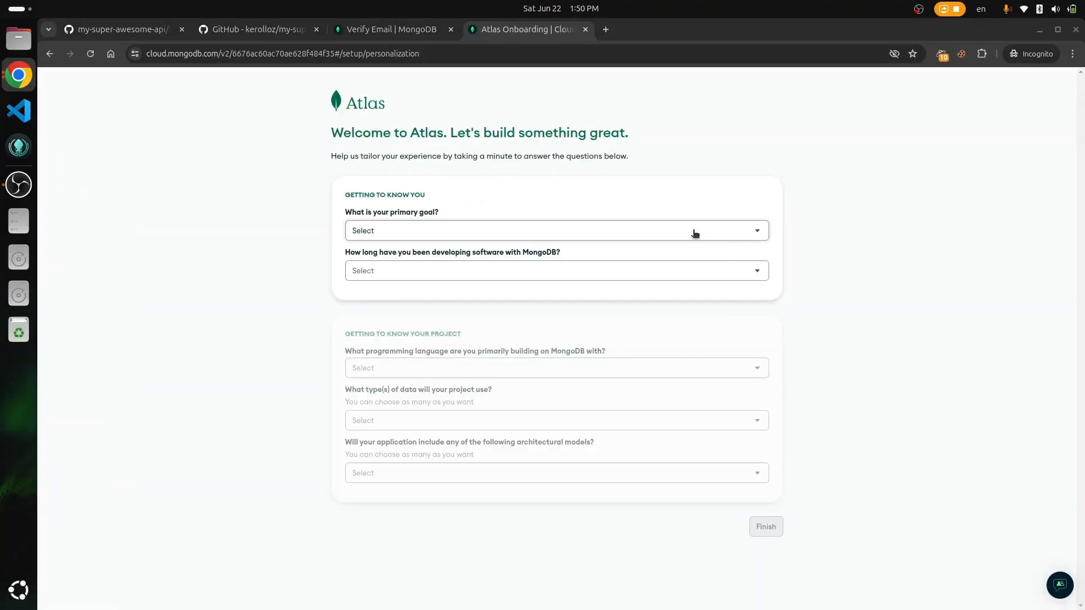
left_click(694, 233)
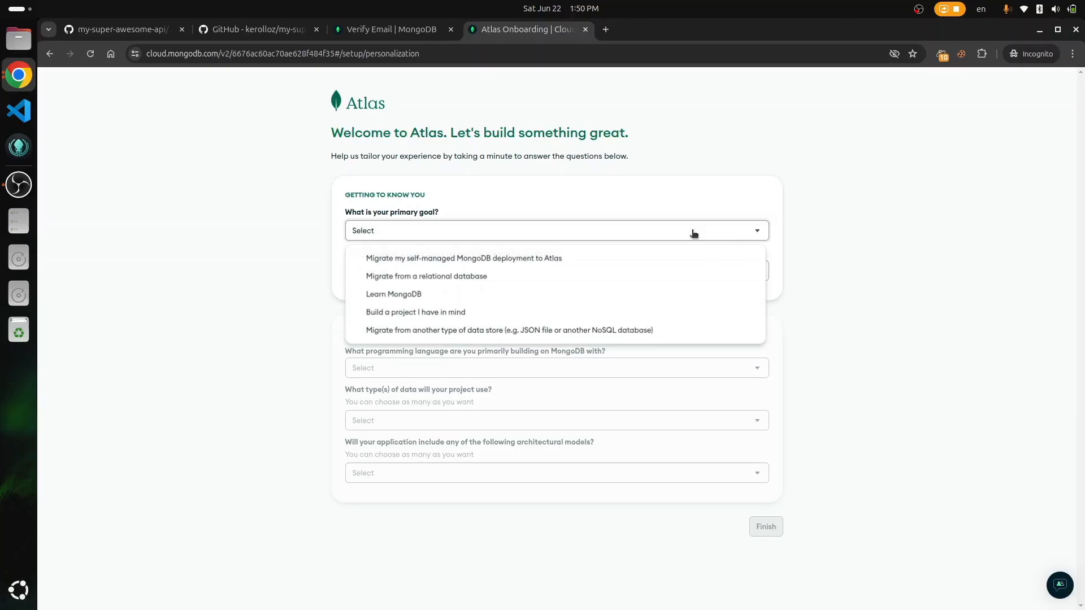
left_click(518, 294)
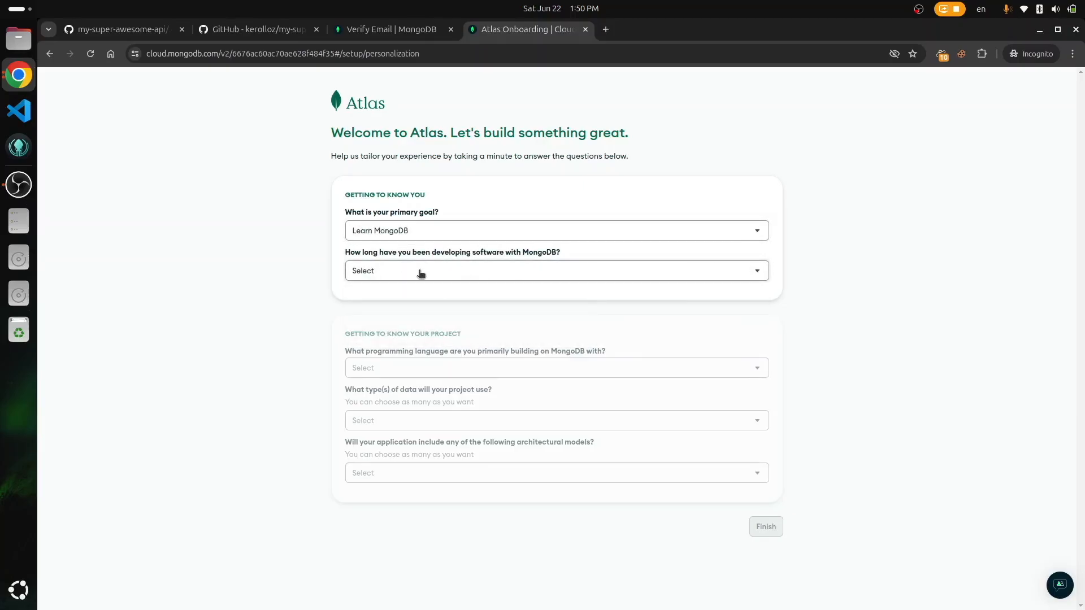
left_click(420, 273)
left_click(411, 331)
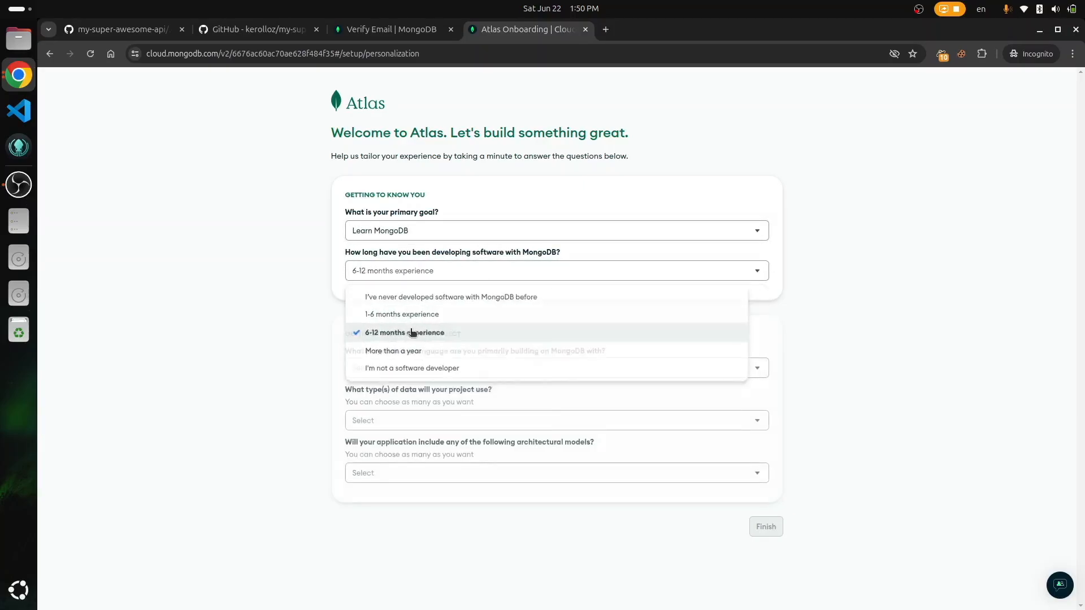
left_click(481, 371)
left_click(459, 411)
Step: Pick Catalog / inventory data and Mobile architecture, then finish the questionnaire
left_click(438, 419)
left_click(362, 450)
left_click(315, 470)
left_click(395, 475)
left_click(450, 434)
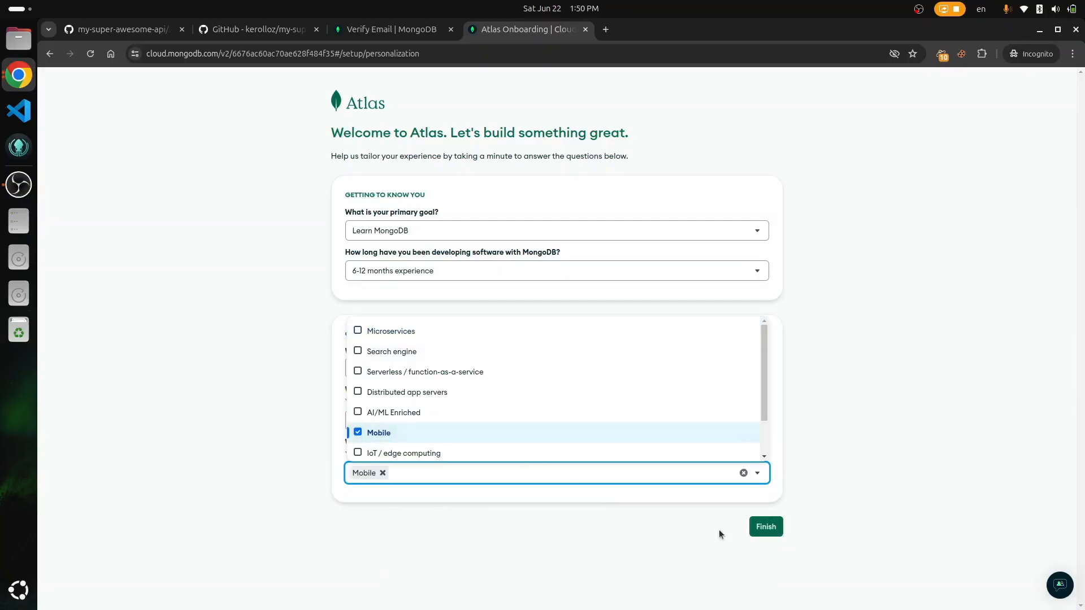
key("Escape")
left_click(768, 528)
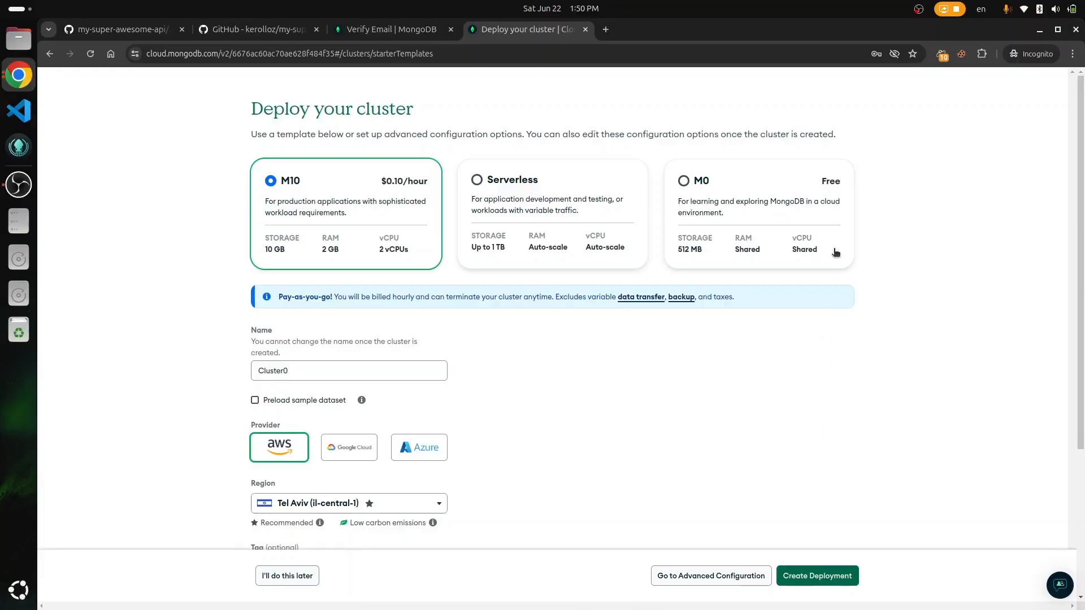
Step: Create a free M0 cluster deployment without preloading the sample dataset
left_click(811, 205)
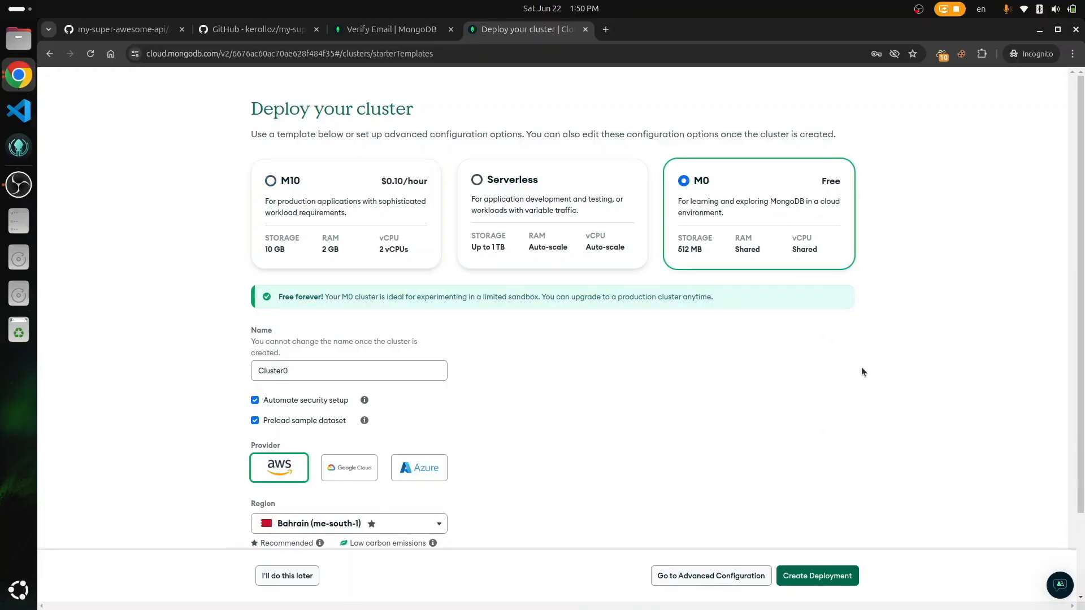
scroll(861, 368, "down", 2)
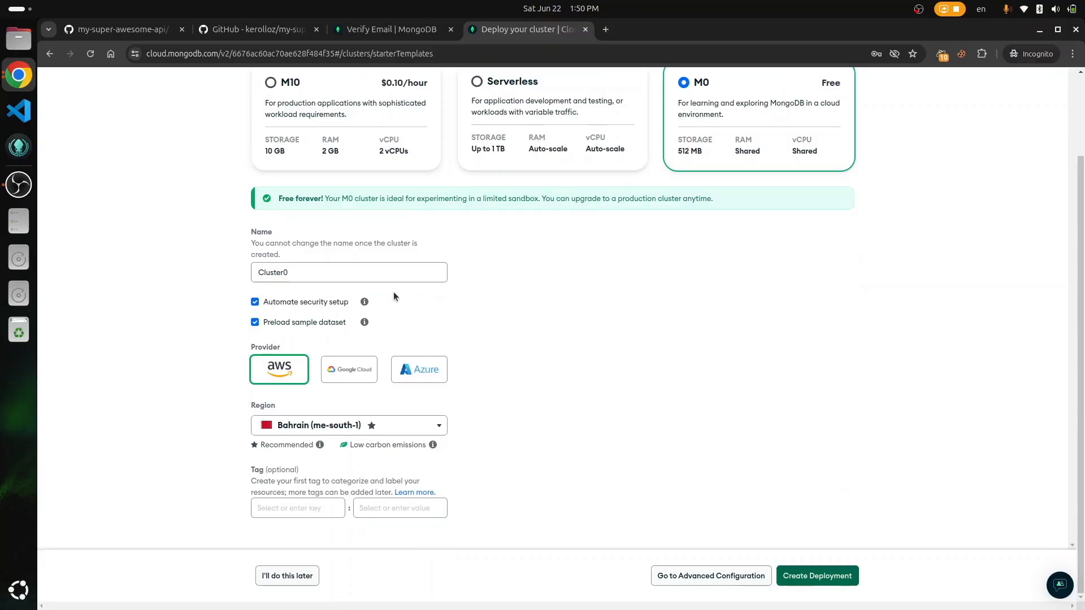
left_click(255, 323)
left_click(838, 578)
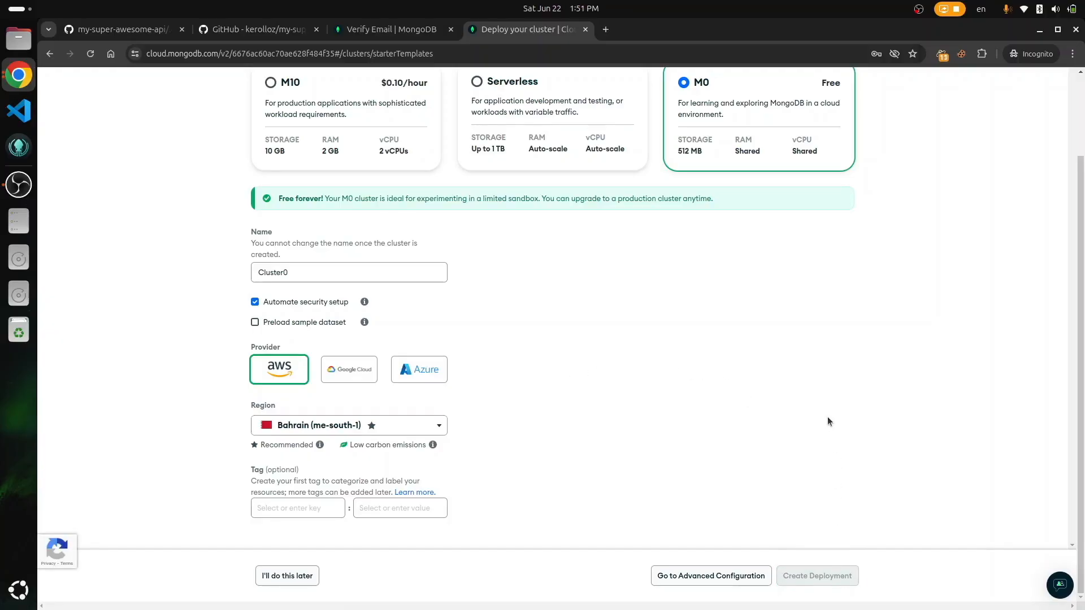
Step: Solve the reCAPTCHA by selecting the bicycle images and verifying
left_click(489, 175)
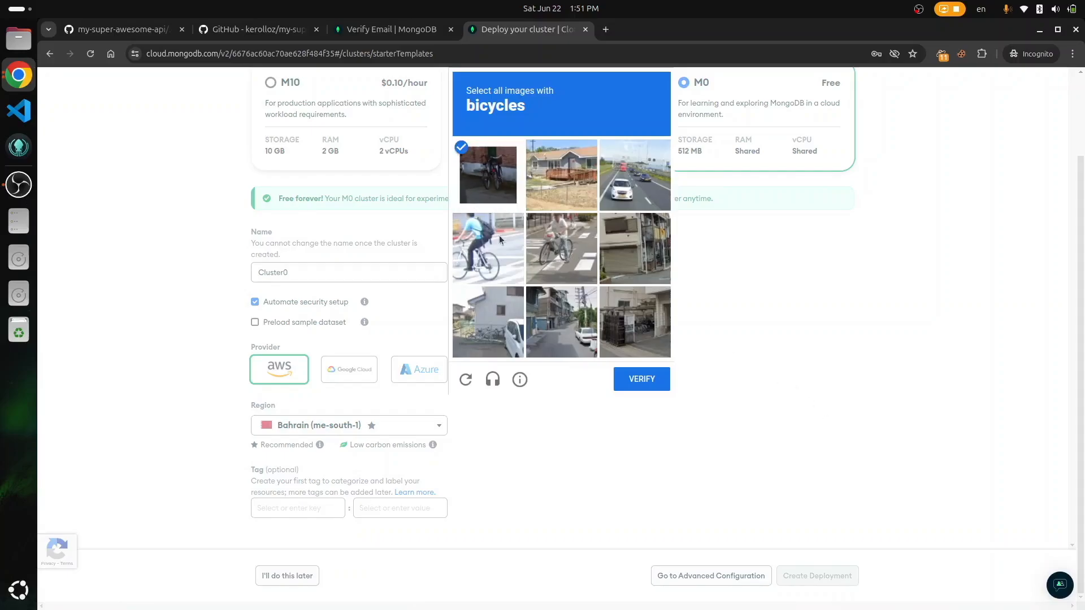
left_click(488, 249)
left_click(561, 248)
left_click(642, 379)
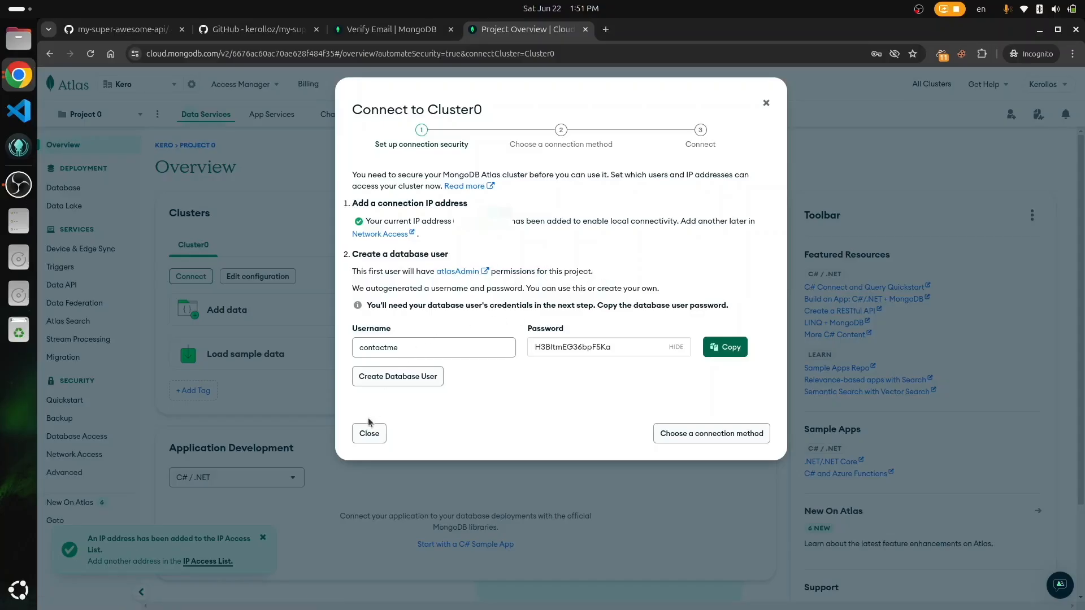
Step: Add a 0.0.0.0/0 IP access entry allowing access from anywhere, then go to Database Access
left_click(369, 435)
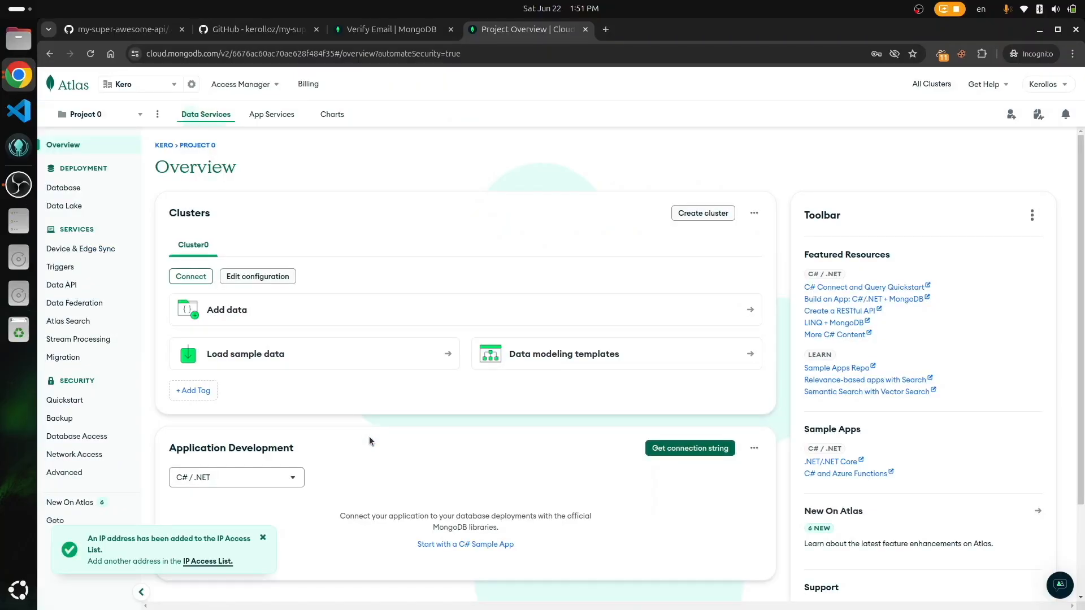
left_click(78, 455)
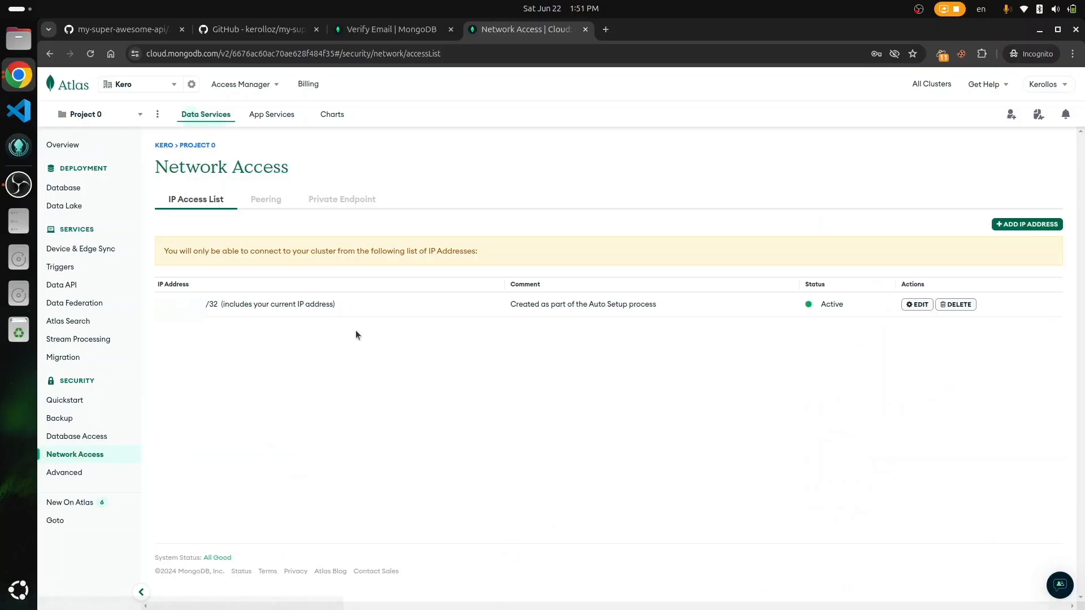
left_click(1019, 226)
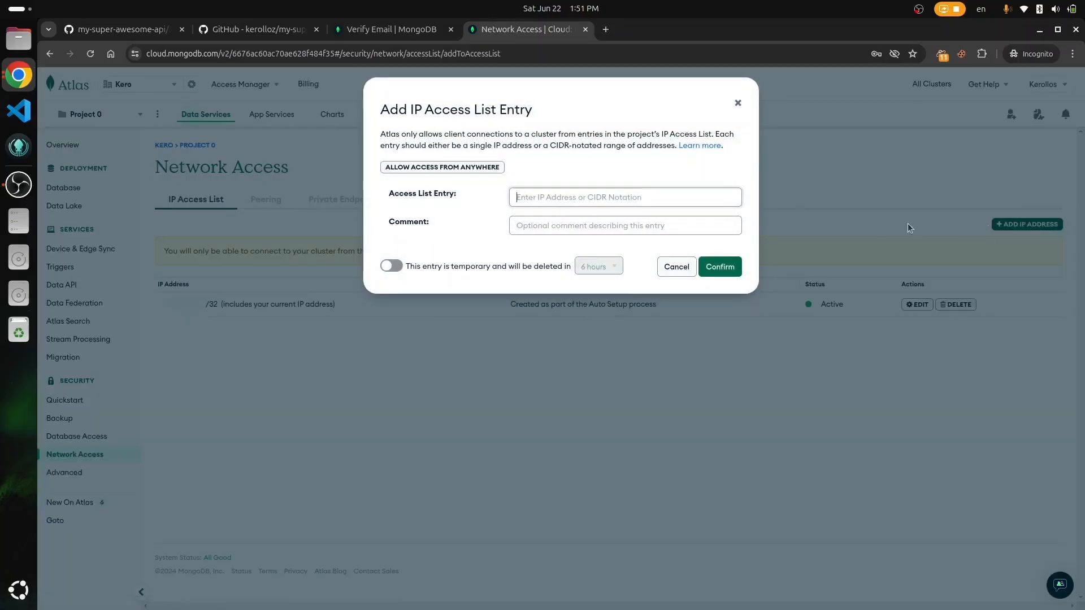
left_click(452, 170)
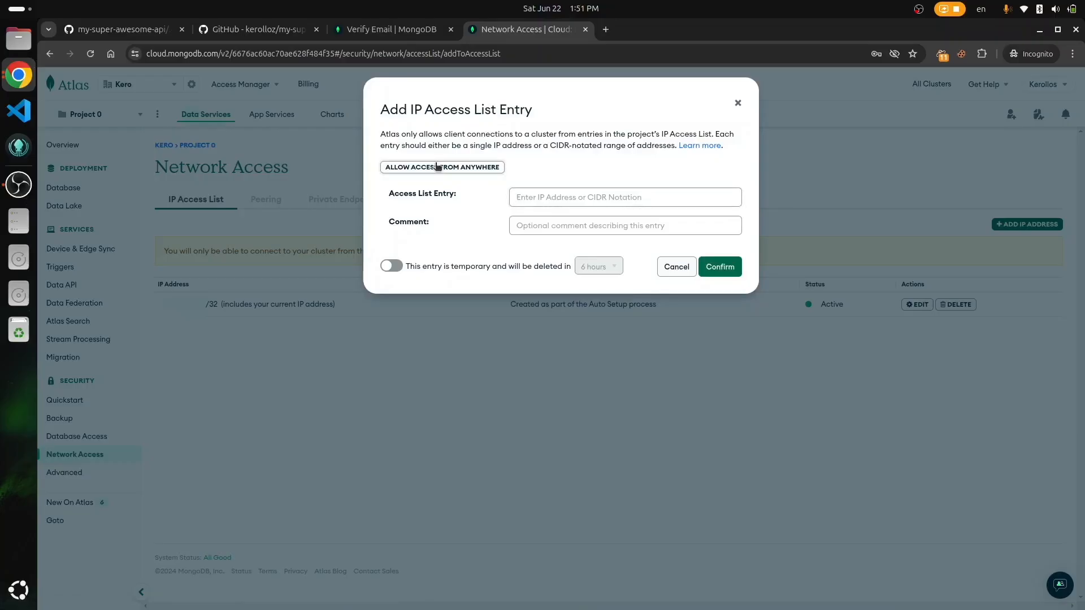
left_click(714, 267)
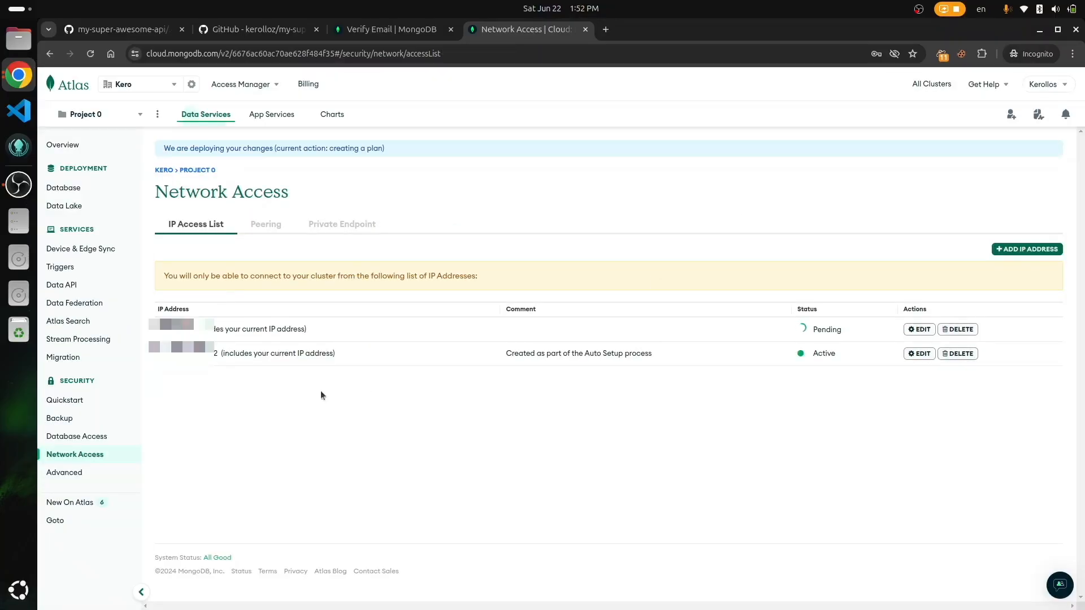
left_click(83, 439)
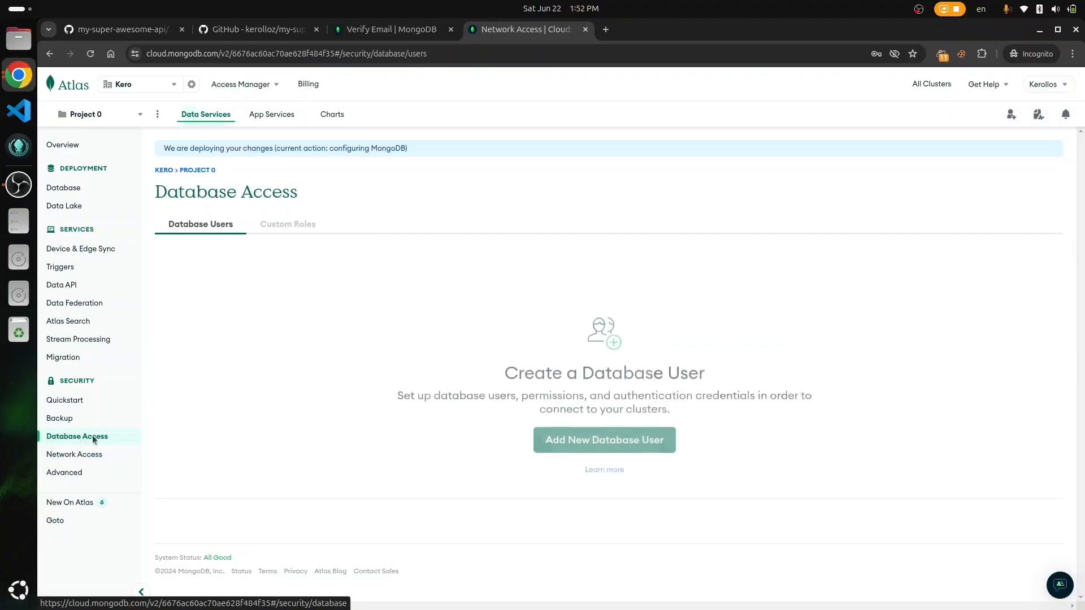
Step: Begin a new database user named user-one with an autogenerated secure password
left_click(592, 434)
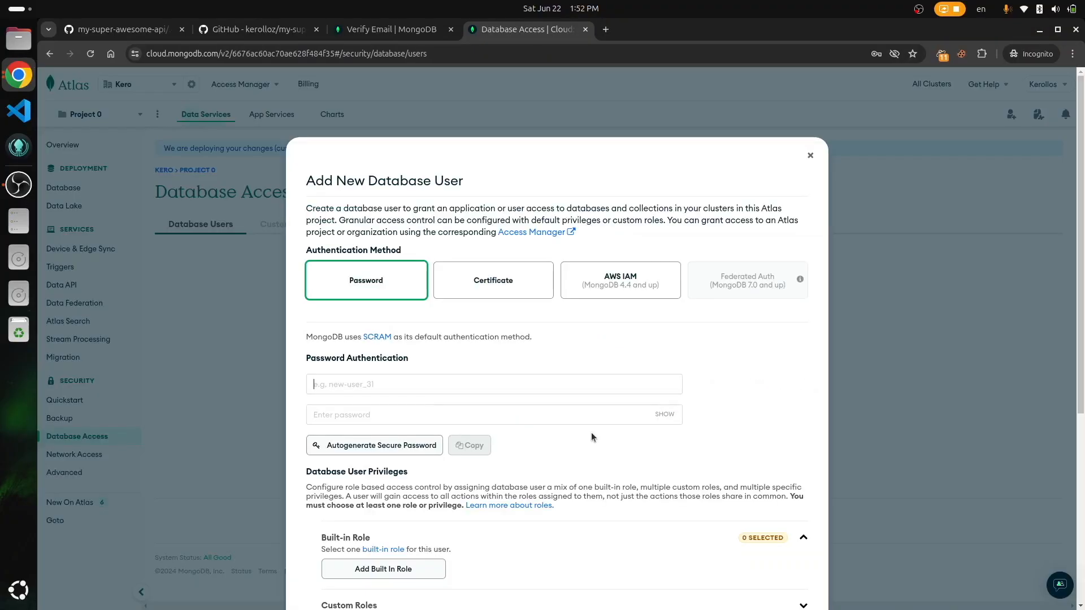
scroll(591, 435, "down", 3)
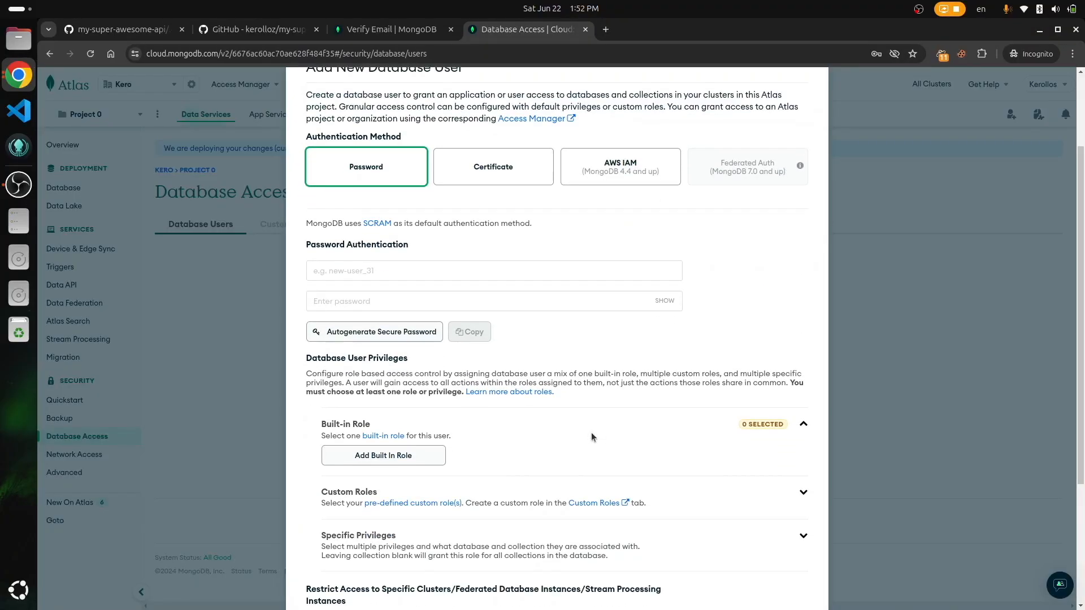
type("us")
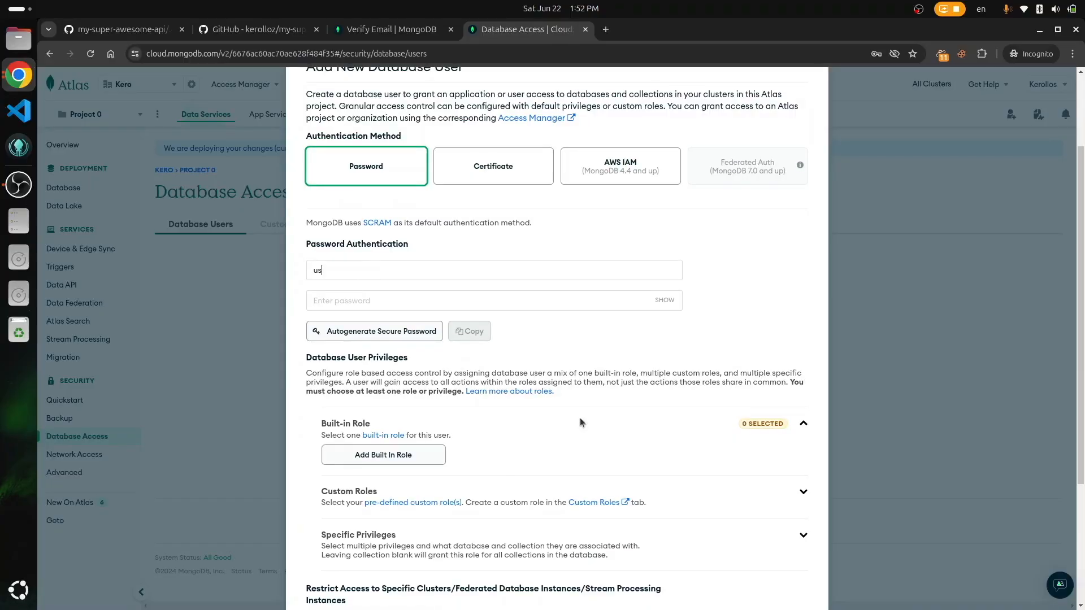
type("er-one")
left_click(387, 331)
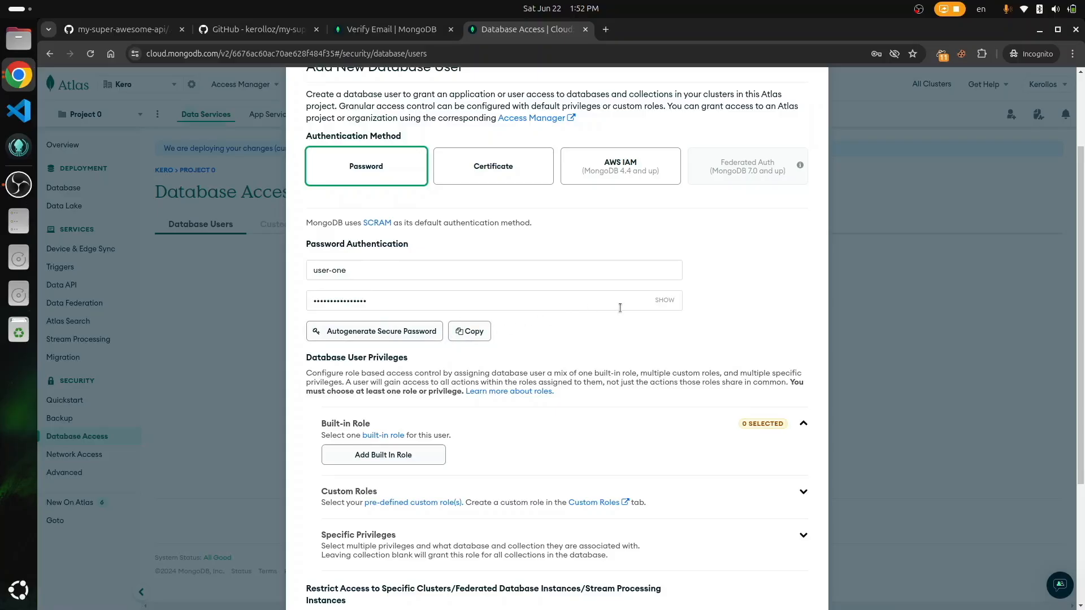
key("ctrl+alt+t")
Step: Copy the generated Atlas password and start Neovim notes with the label 'MongoDB Password:'
type("nvim")
key("Return")
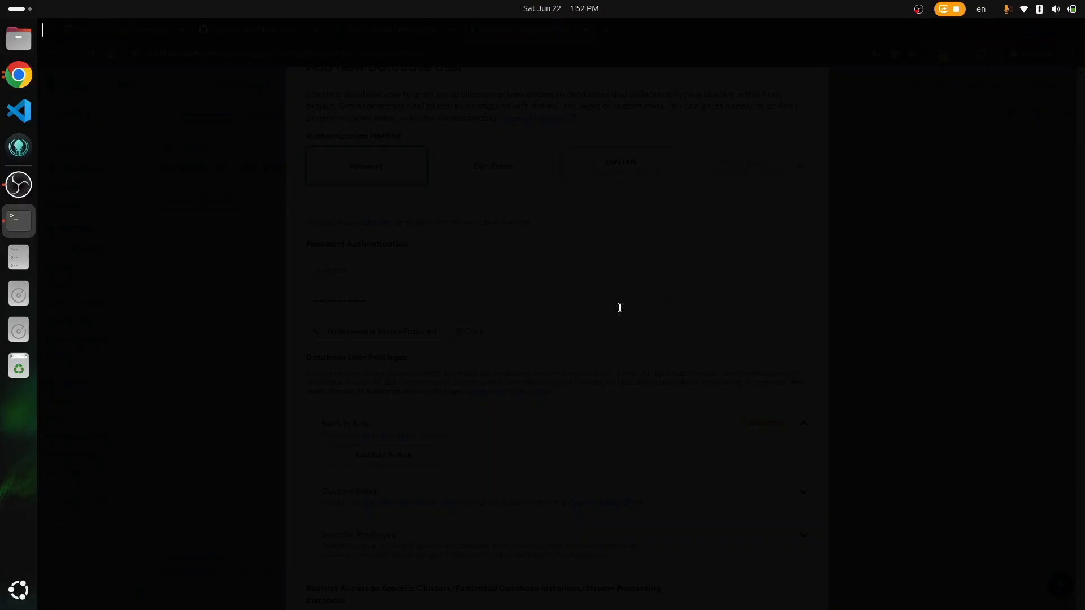
key("alt+Tab")
left_click(475, 334)
key("alt+Tab")
key("i")
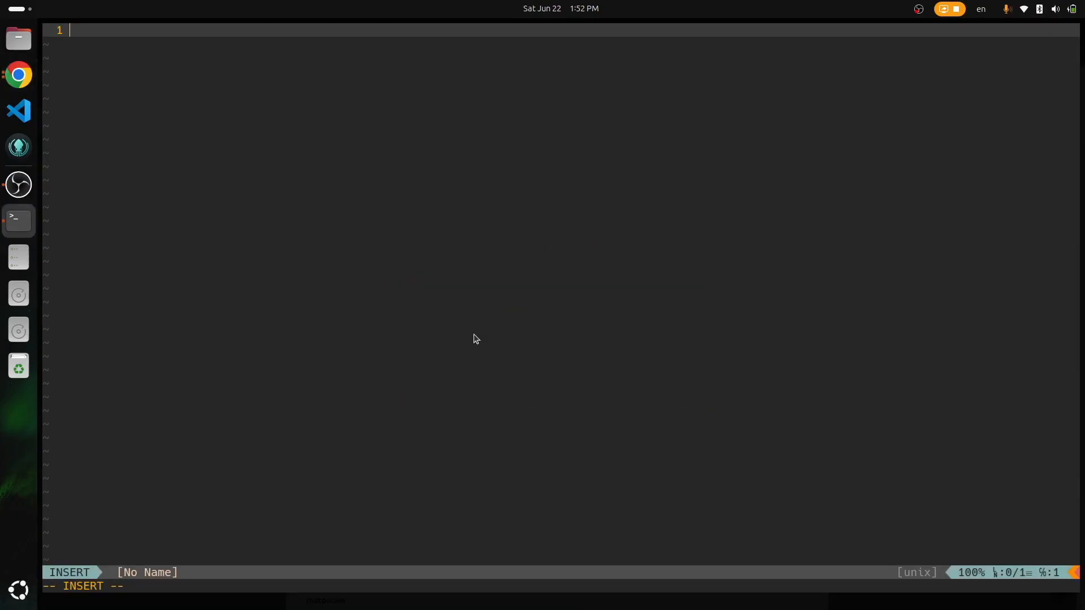
type("MongoDB Password:")
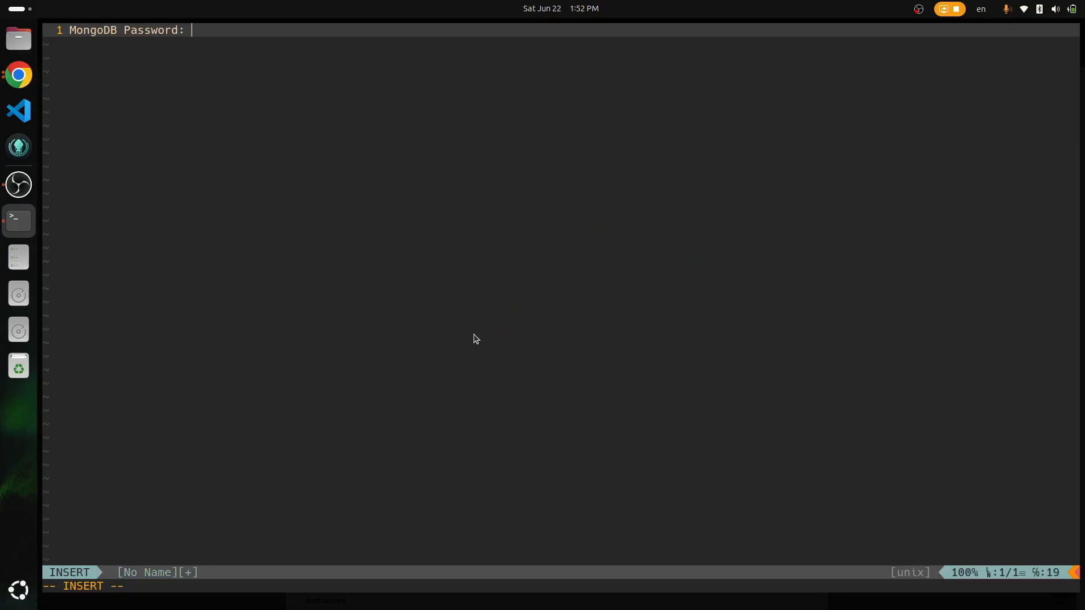
key("alt+Tab")
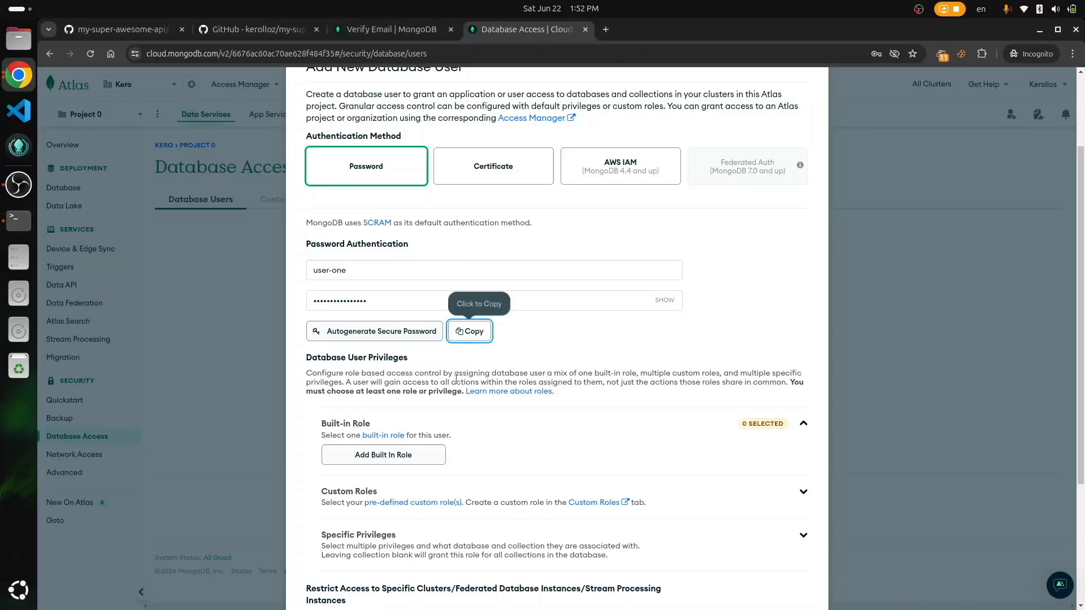
Step: Give user-one the 'Read and write to any database' built-in role, add the user, and return to Clusters
scroll(584, 434, "down", 3)
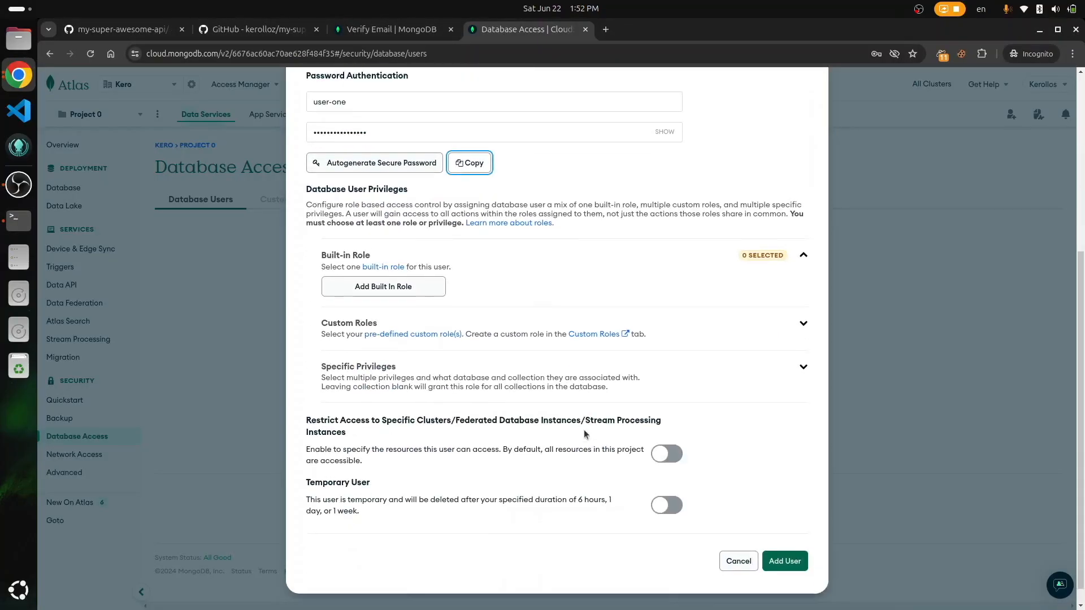
left_click(415, 282)
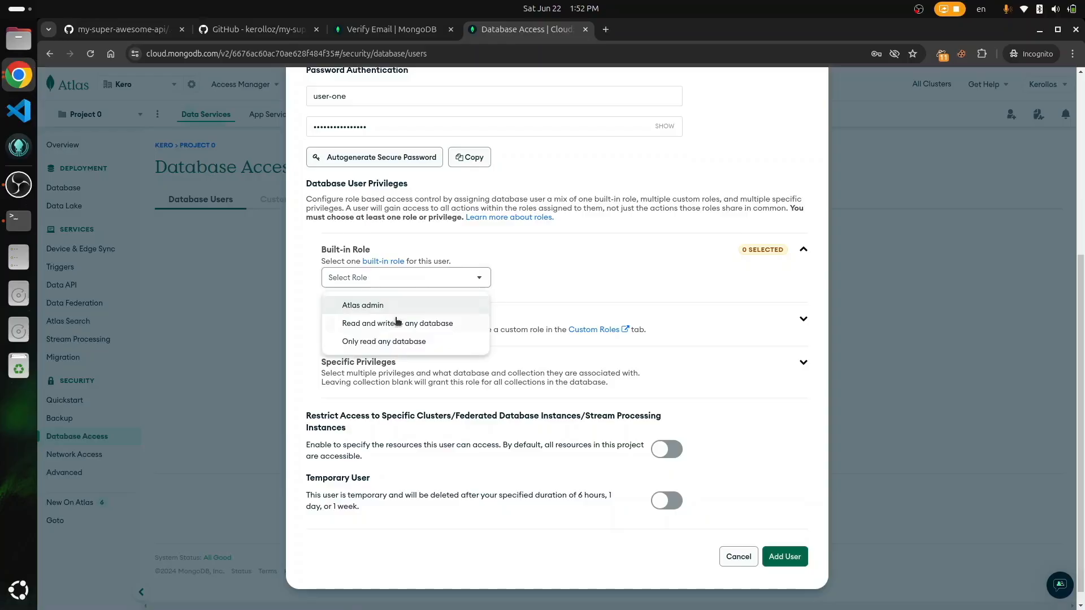
left_click(394, 323)
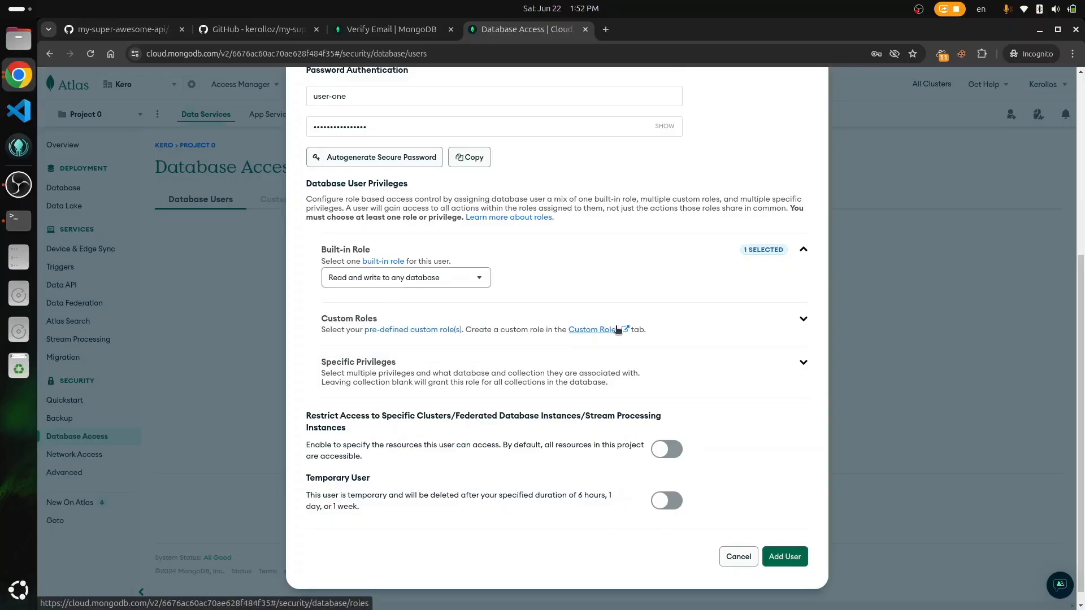
scroll(617, 328, "up", 5)
scroll(708, 460, "down", 5)
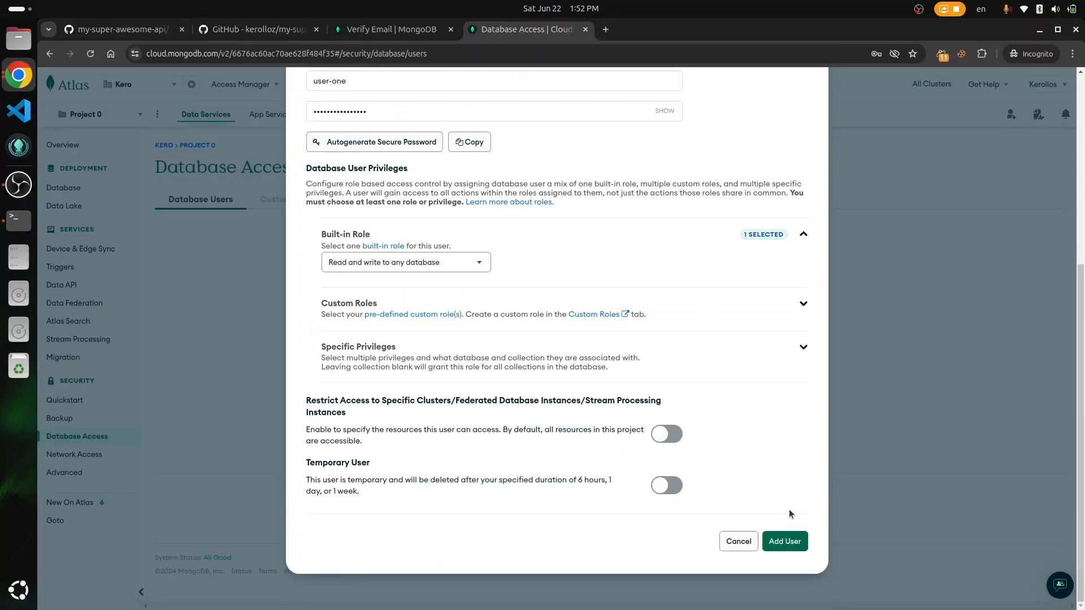
left_click(791, 541)
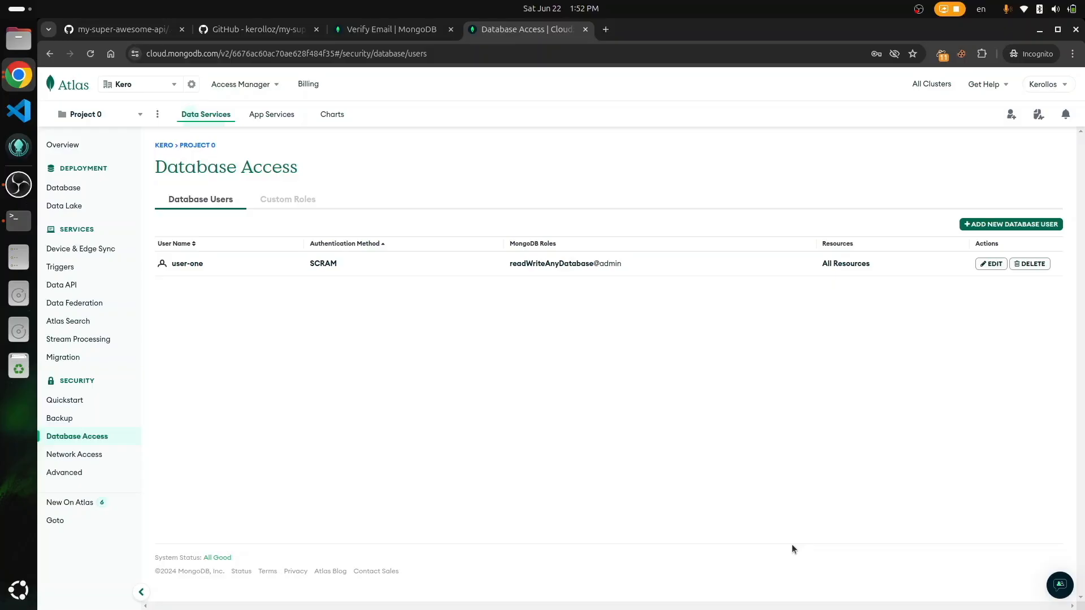
left_click(78, 191)
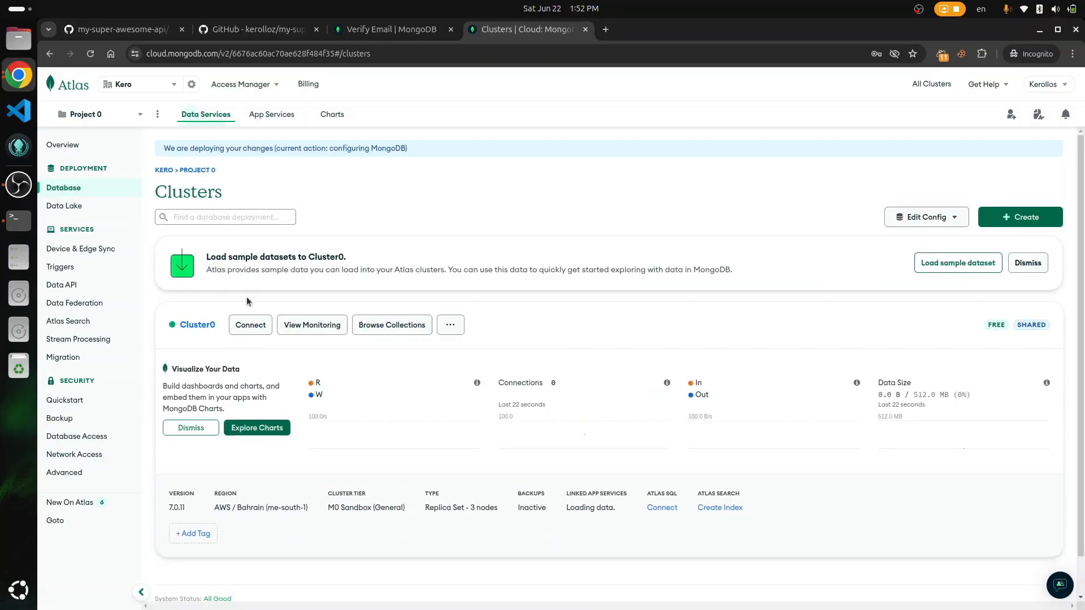
Step: Open Cluster0's connect options via Drivers and select the Node.js driver
left_click(249, 302)
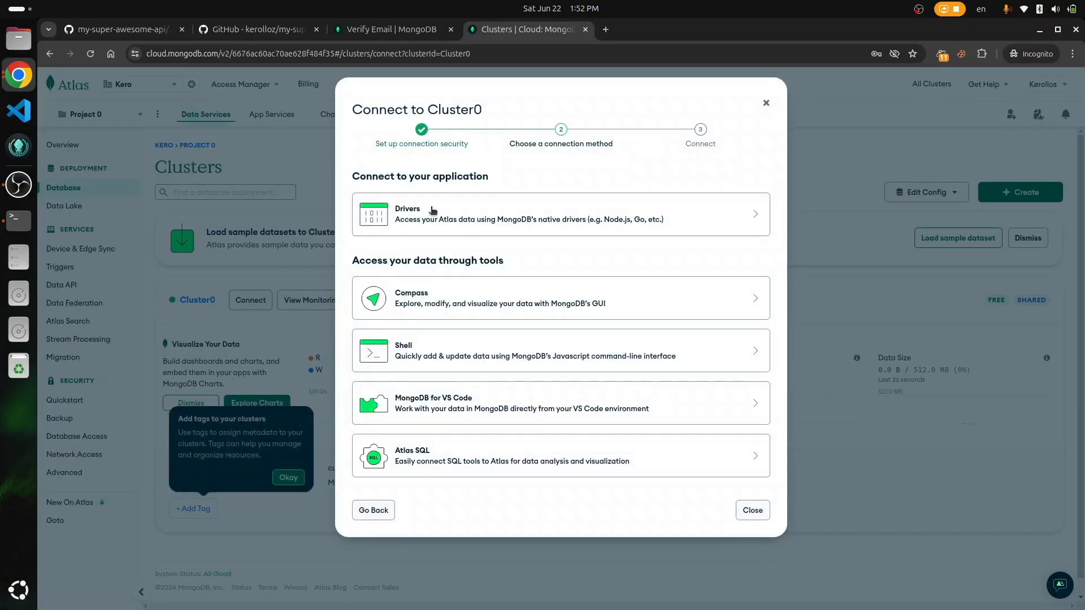
left_click(482, 228)
left_click(395, 260)
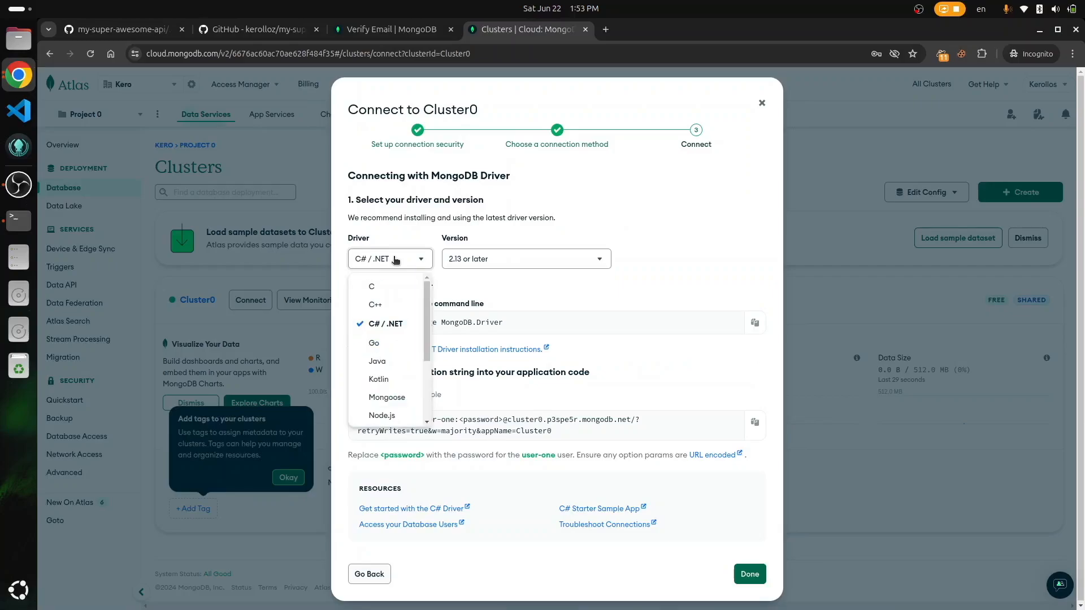
left_click(384, 416)
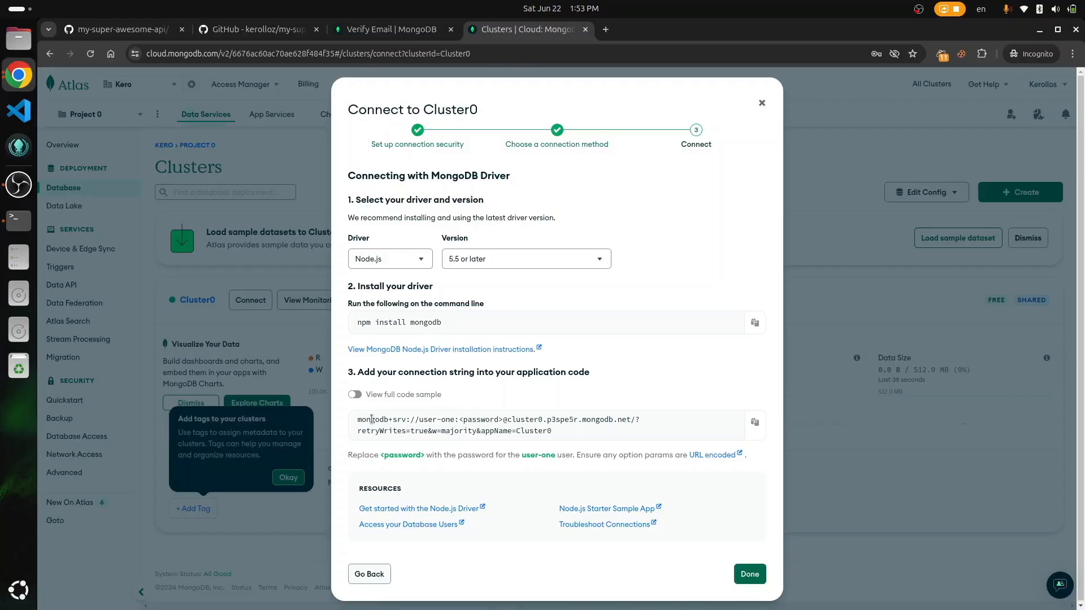
Step: Copy the connection string and paste it onto a new line in the Vim notes
left_click(755, 422)
key("alt+Tab")
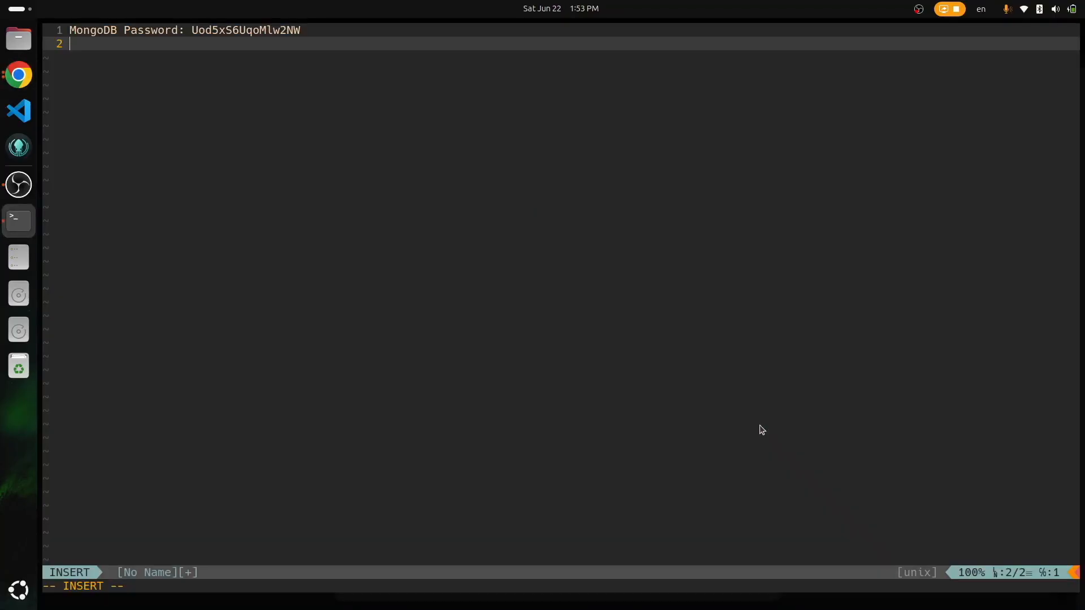
key("Return")
key("ctrl+shift+v")
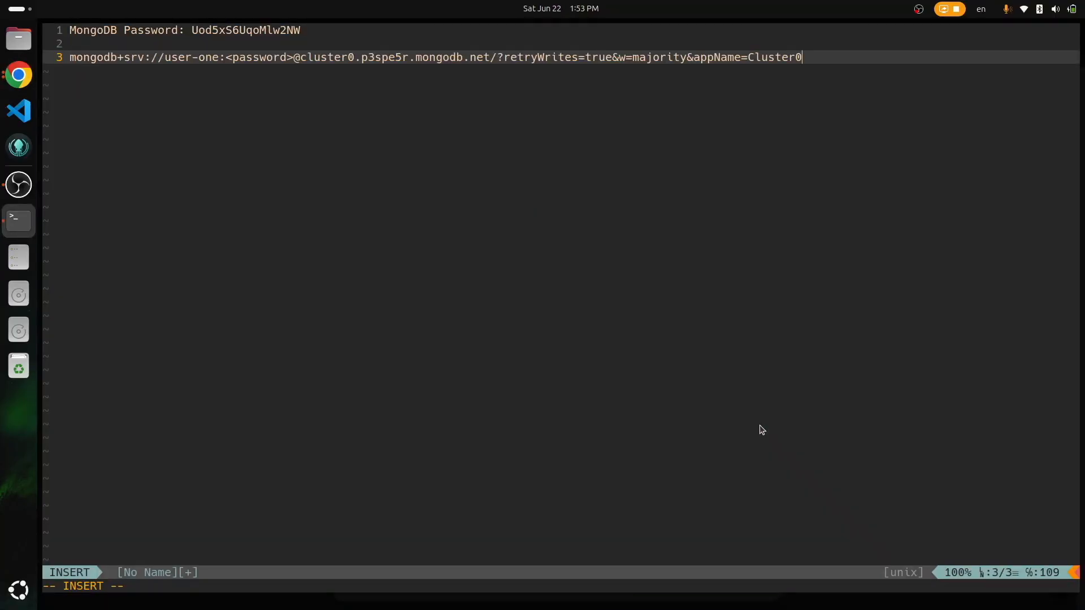
key("Escape")
Step: Yank the saved database password from the first line
key("k")
key("k")
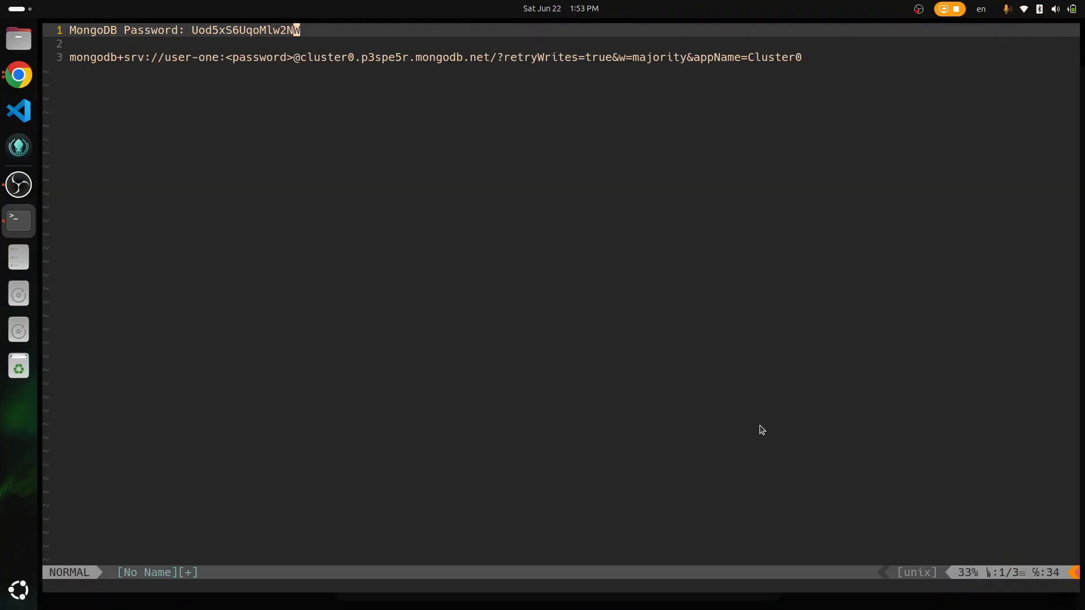
key("v")
key("i")
key("w")
key("y")
Step: Replace the <password> placeholder in the connection string with the yanked password
key("j")
key("j")
key("w")
key("w")
key("l")
key("v")
key("f")
key("greater")
key("l")
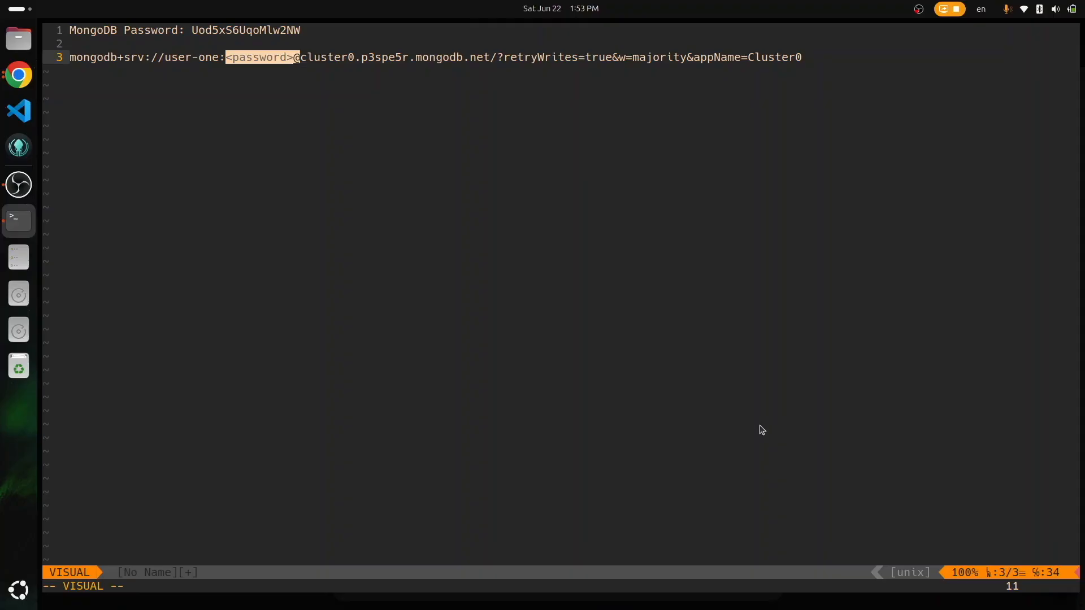
key("h")
key("p")
Step: Select the completed connection string line in Vim
key("k")
key("k")
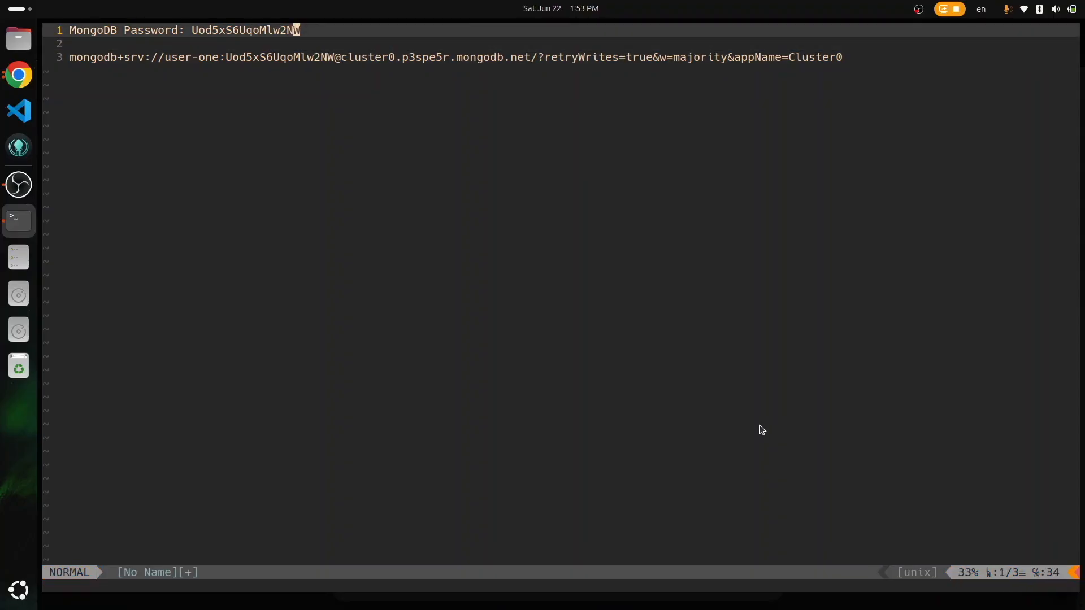
key("j")
key("j")
key("V")
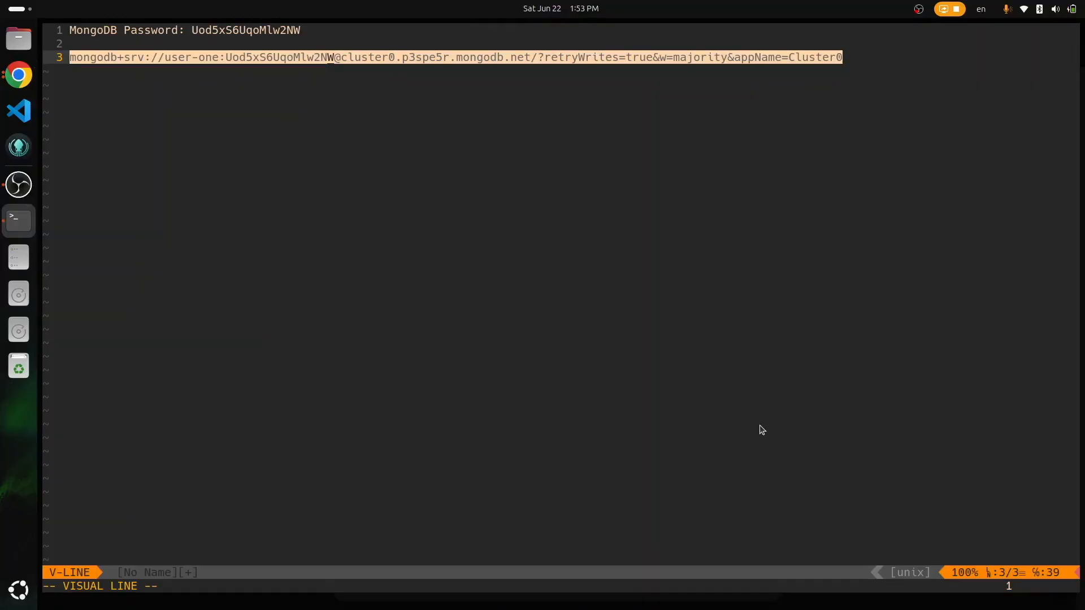
key("alt+Tab")
Step: Close the Atlas connection dialog and tab, returning to GitHub's .env.example
left_click(756, 571)
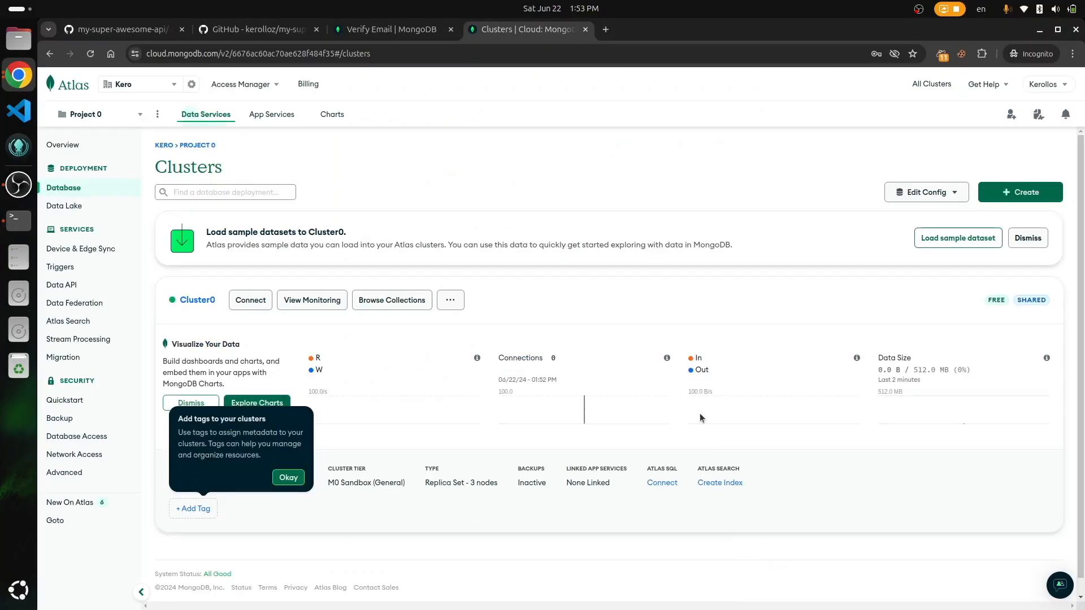
key("ctrl+w")
left_click(142, 31)
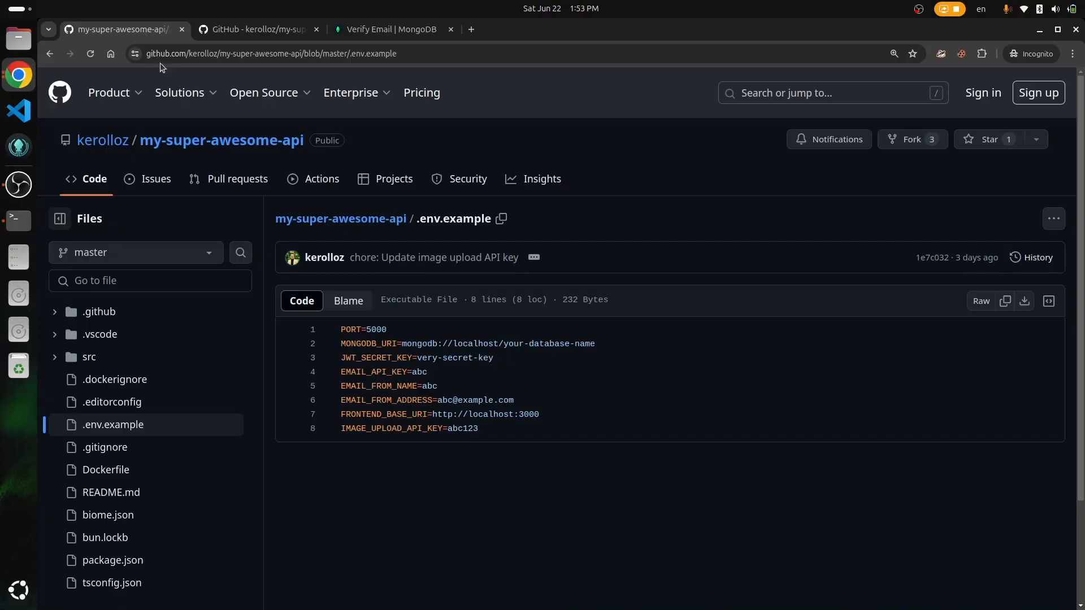
Step: Select EMAIL_API_KEY in .env.example and open mailersend.com in a new tab
left_click(430, 371)
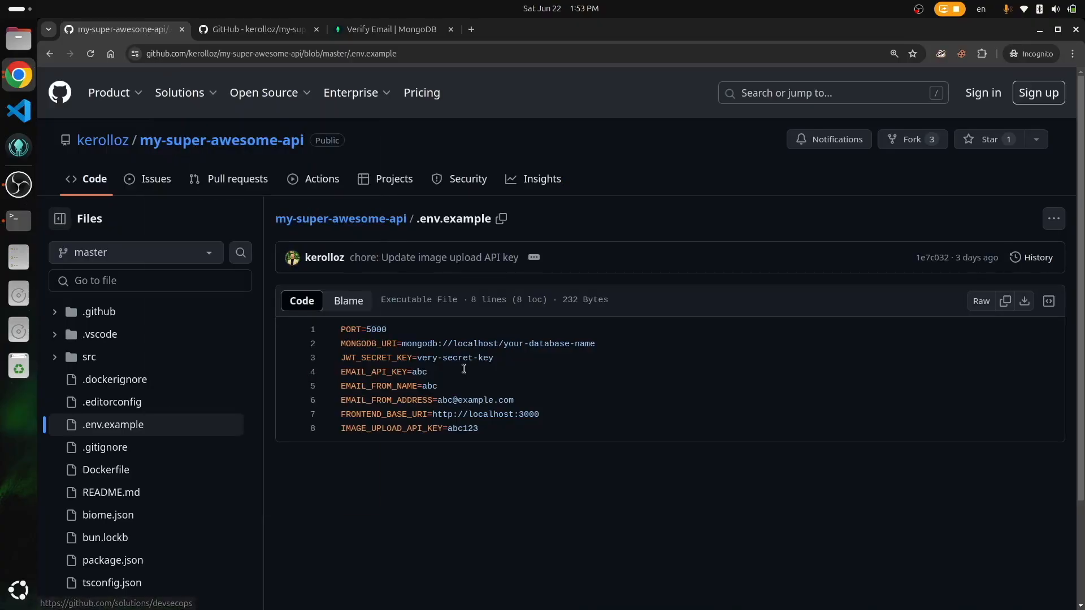
double_click(363, 371)
left_click(535, 431)
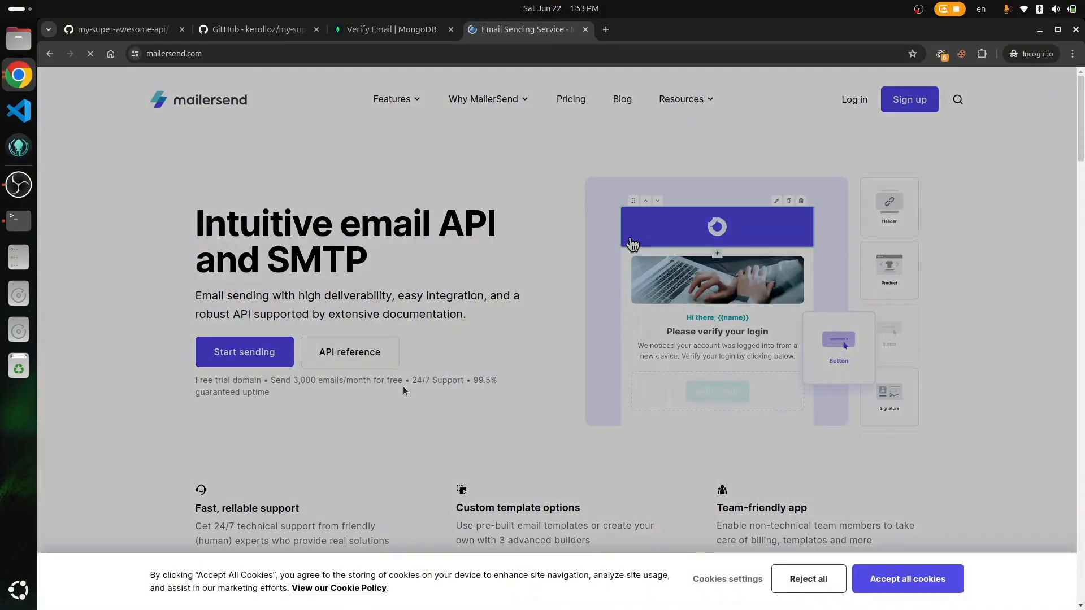
Step: Reject cookies, start a MailerSend signup, and pass the Cloudflare check
left_click(809, 578)
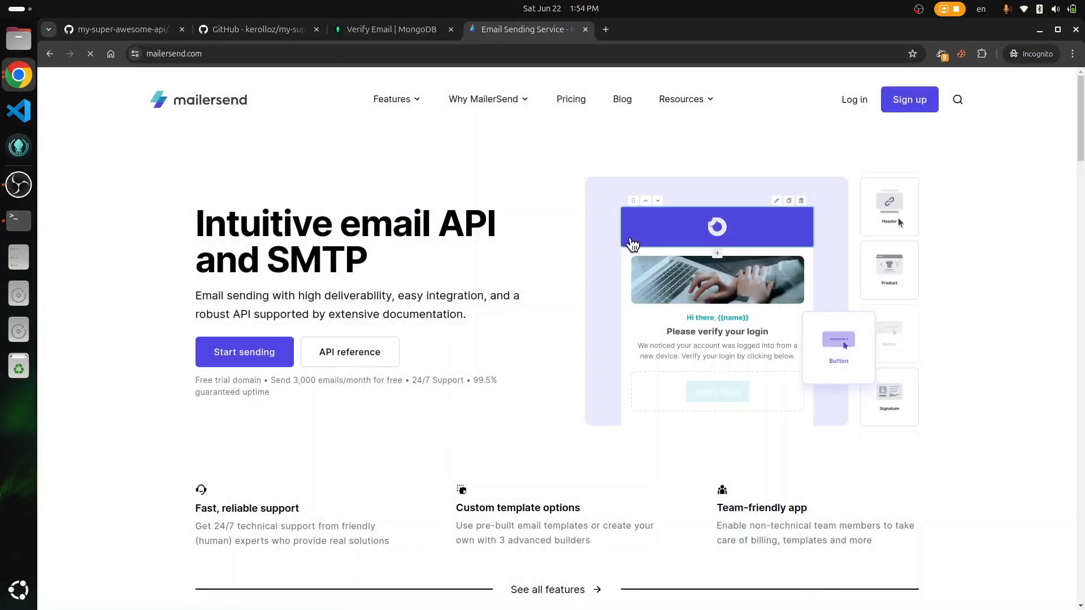
left_click(913, 102)
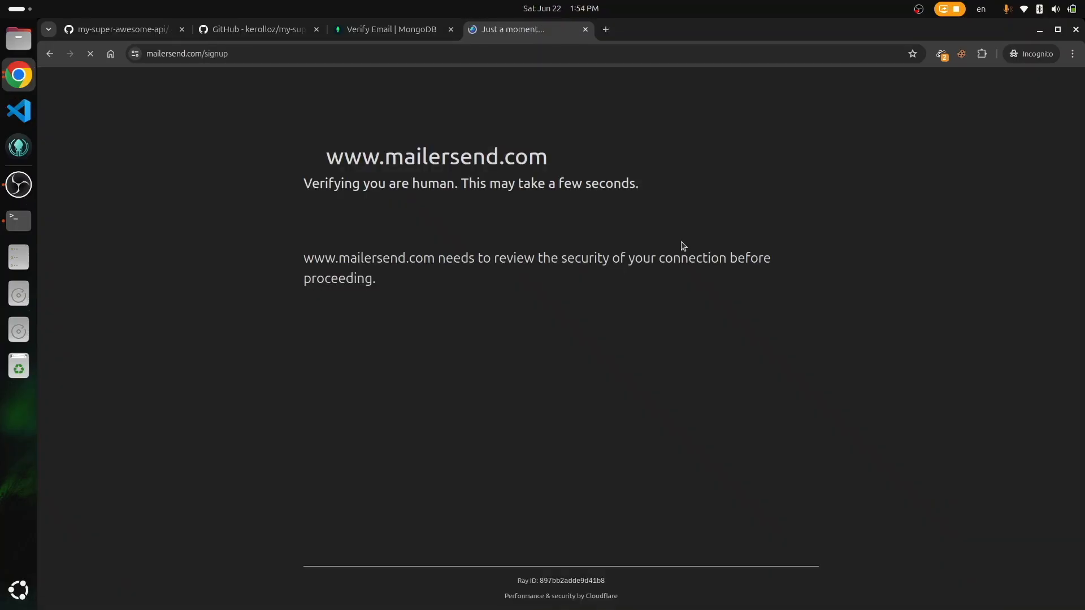
left_click(319, 231)
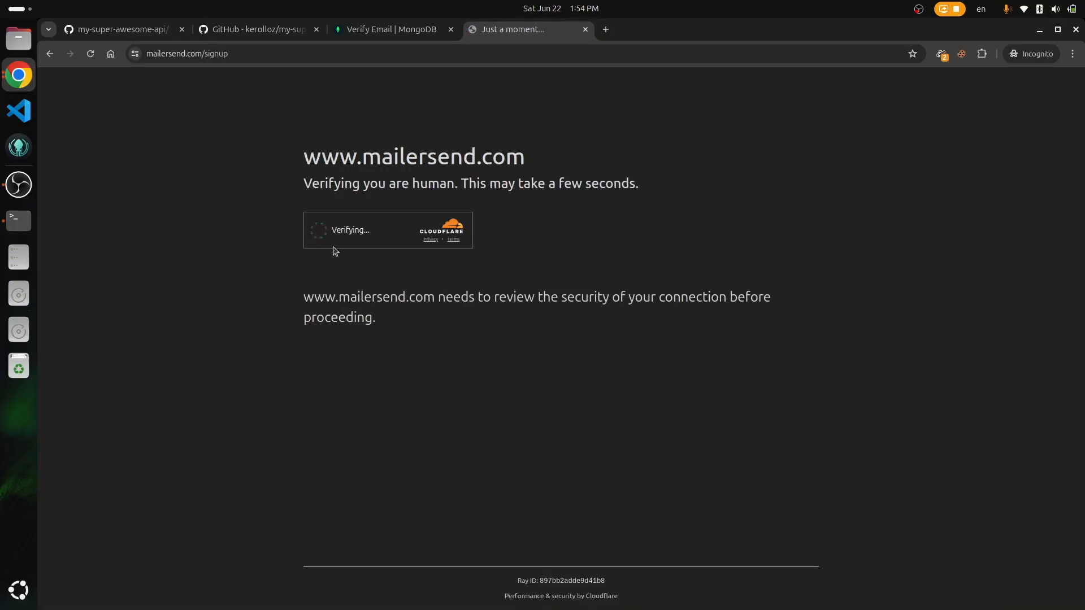
Step: Fill in company, full name, e-mail and password, accept the terms, sign up, and skip the introduction
type("Kero")
key("Tab")
key("Tab")
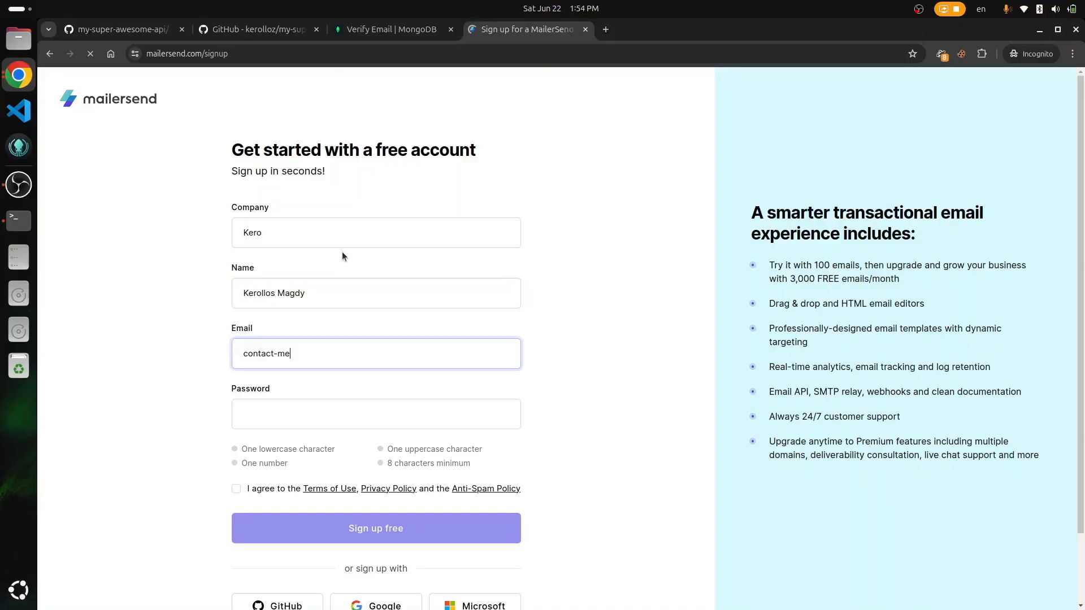
key("Tab")
type("•••••••••••••")
scroll(553, 408, "down", 2)
left_click(236, 407)
key("Return")
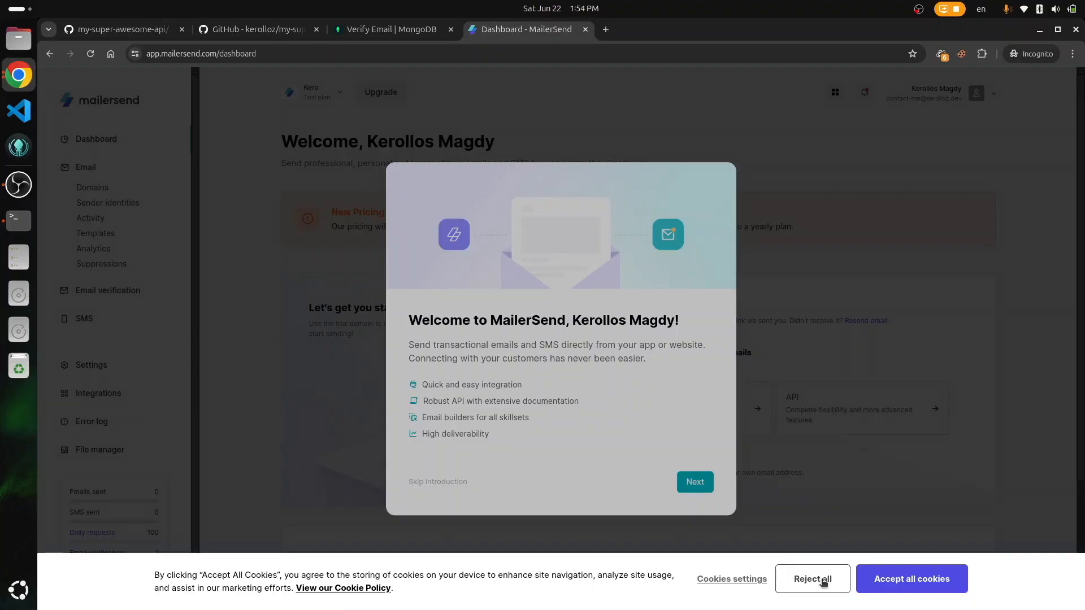
left_click(824, 582)
left_click(415, 482)
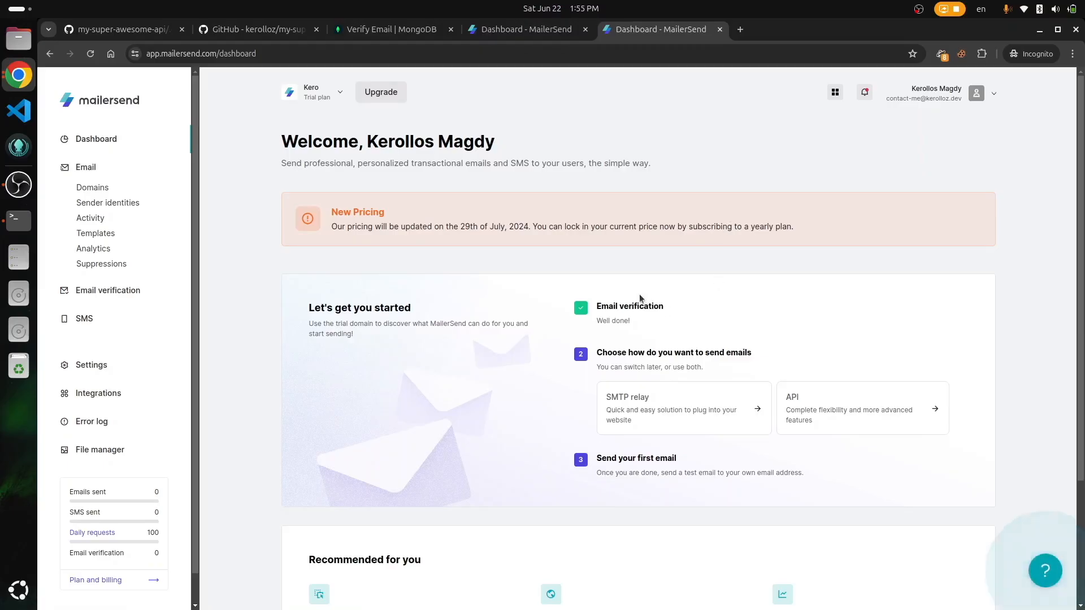
Step: Open Domains, manage the trial sending domain, and select its domain name
scroll(739, 311, "down", 2)
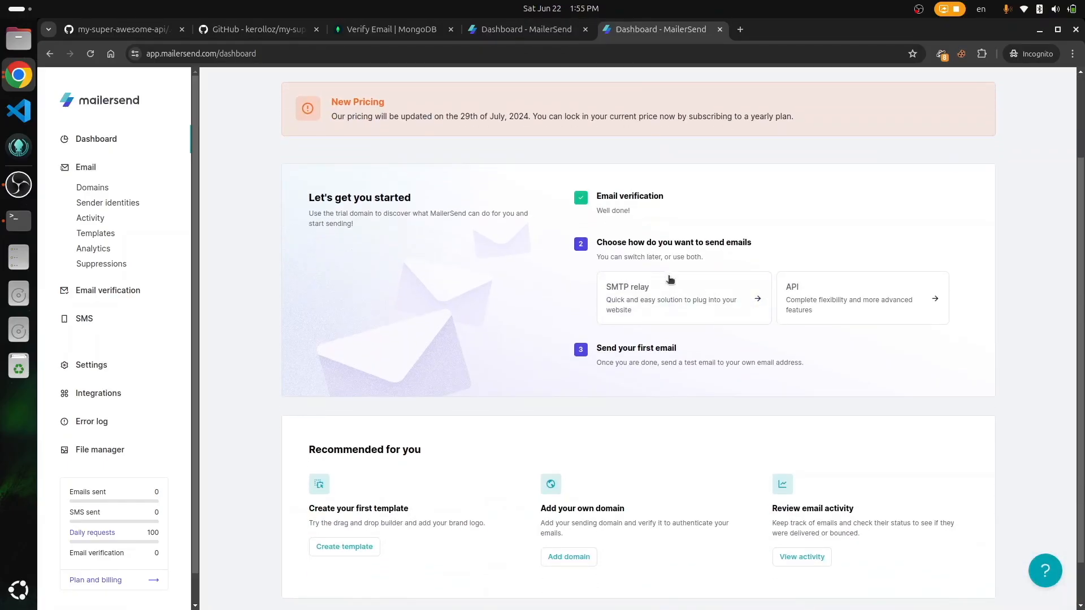
left_click(676, 291)
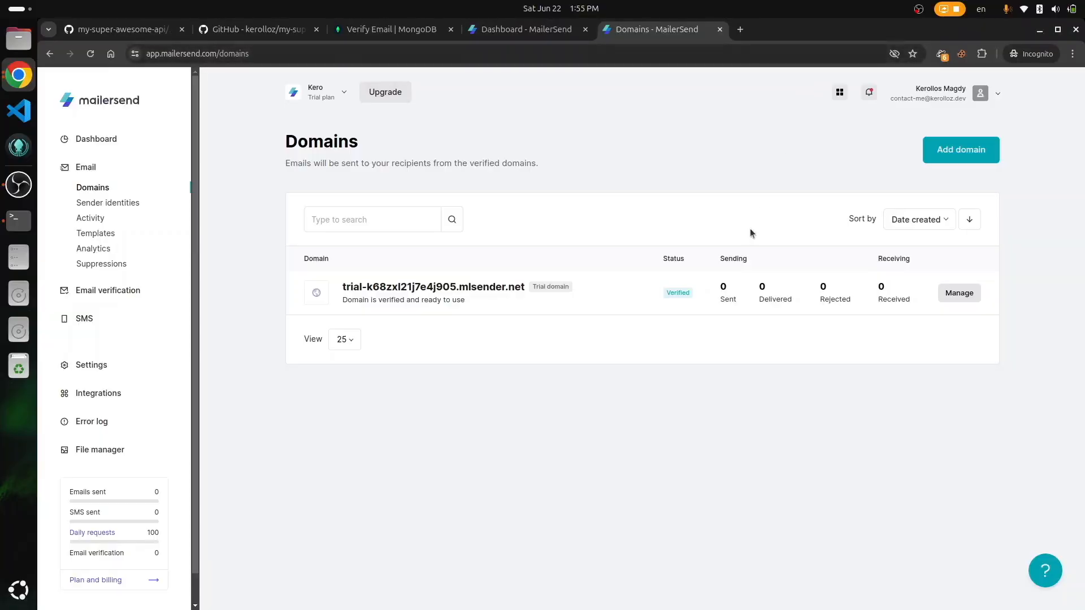
left_click(957, 298)
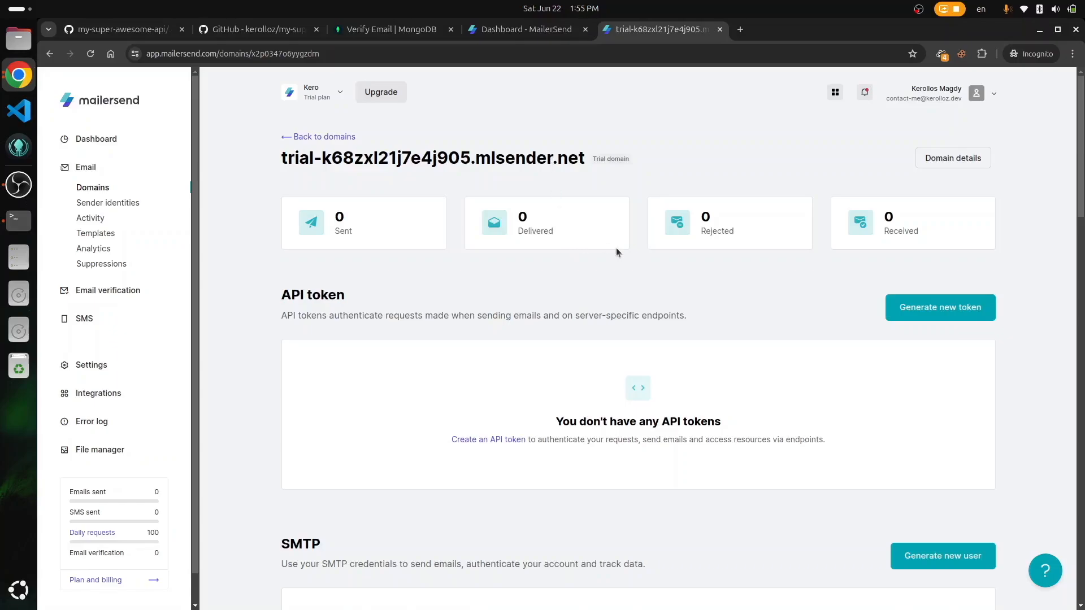
triple_click(558, 155)
key("ctrl+c")
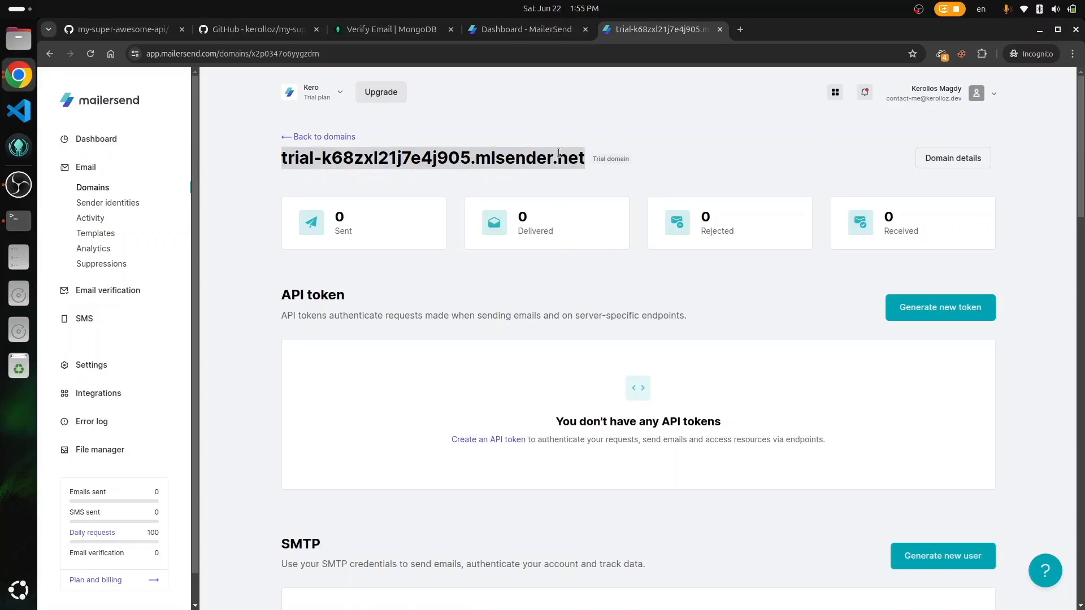
Step: Add a line 'email domain:' followed by the pasted MailerSend trial domain to the Vim notes
key("alt+Tab")
key("Tab")
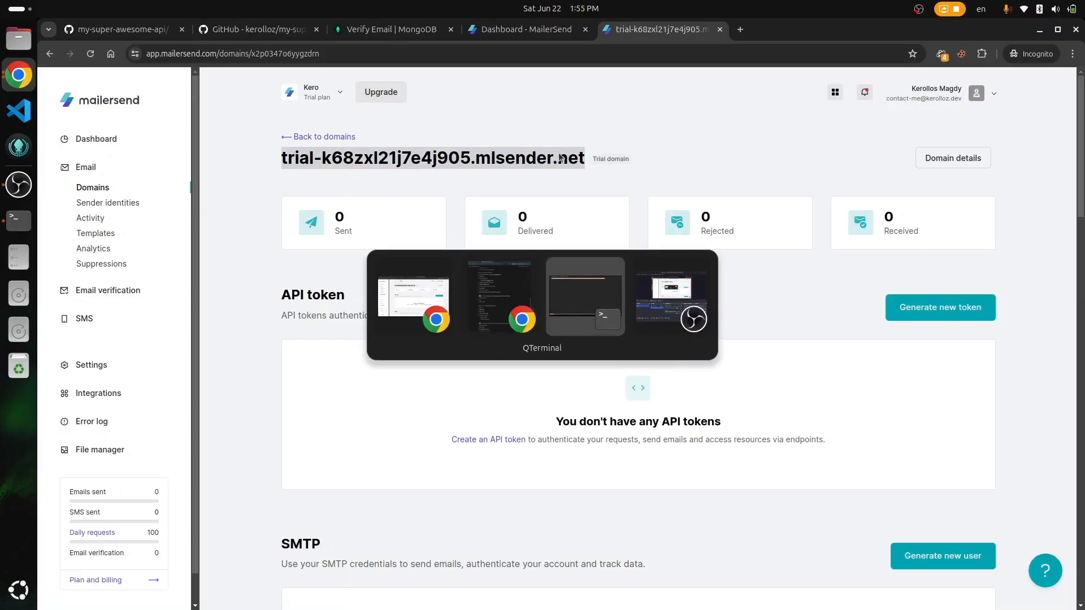
key("Escape")
key("o")
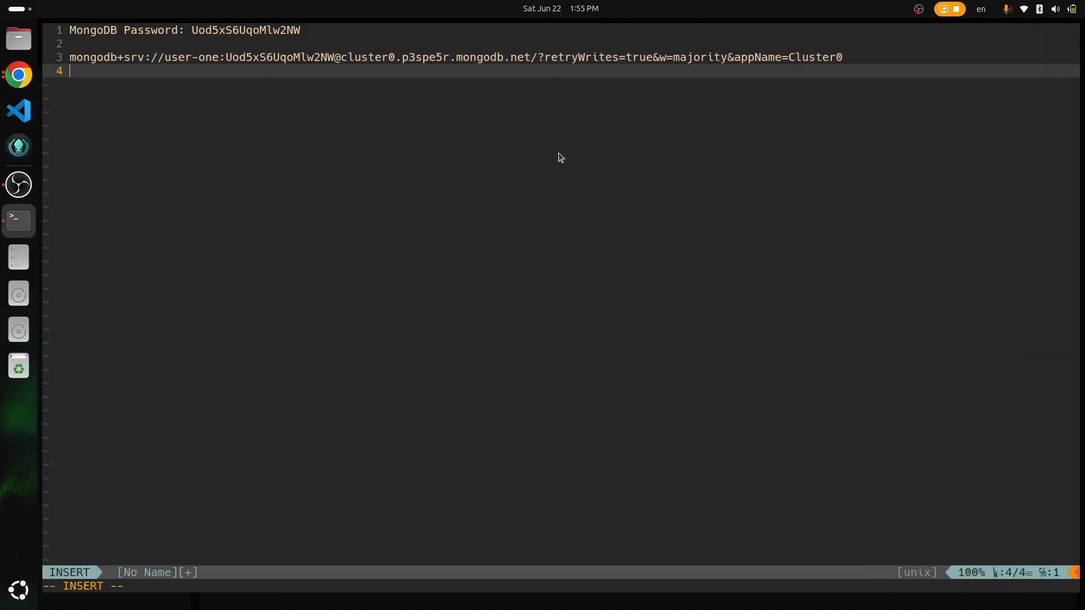
key("Return")
key("Return")
type("email ")
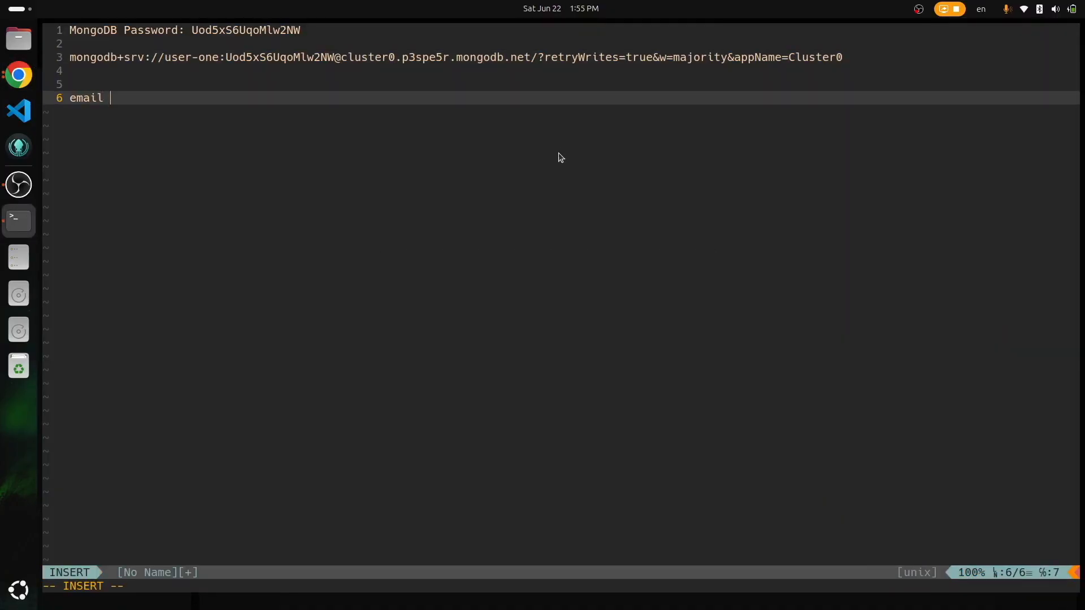
type("do")
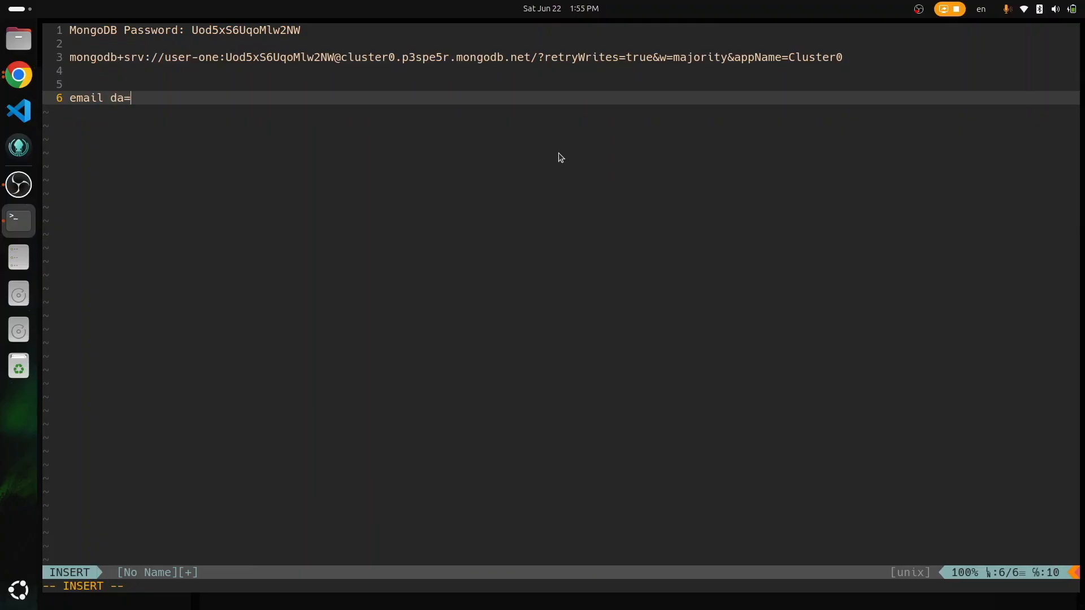
type("main:")
key("ctrl+shift+v")
key("Return")
key("Escape")
key("alt+Tab")
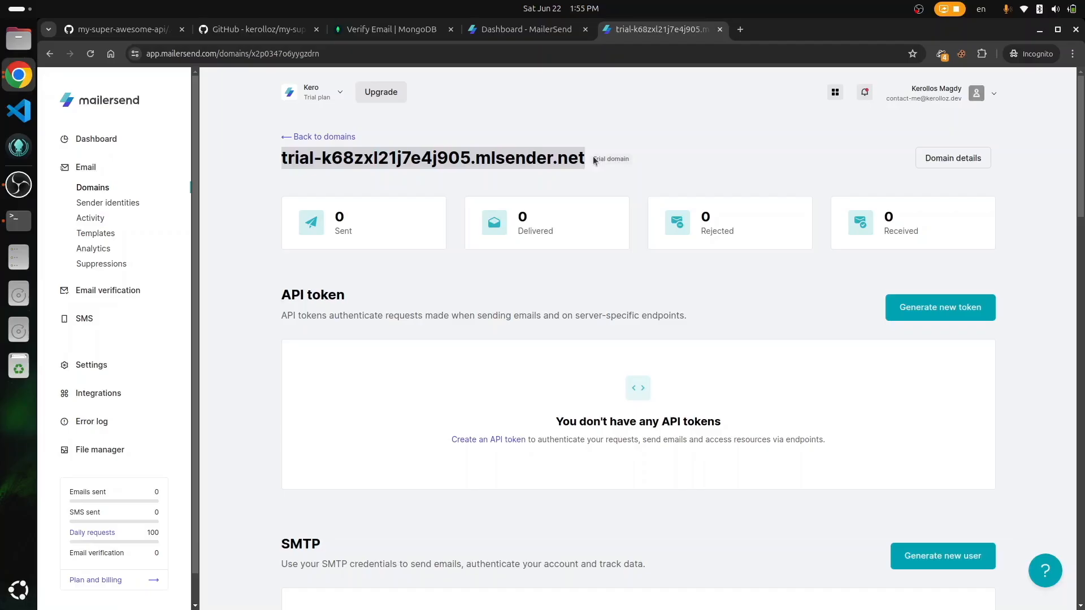
Step: Create a full-access MailerSend API token named 'my-super-awesome-token' and copy its key
left_click(941, 314)
left_click(564, 305)
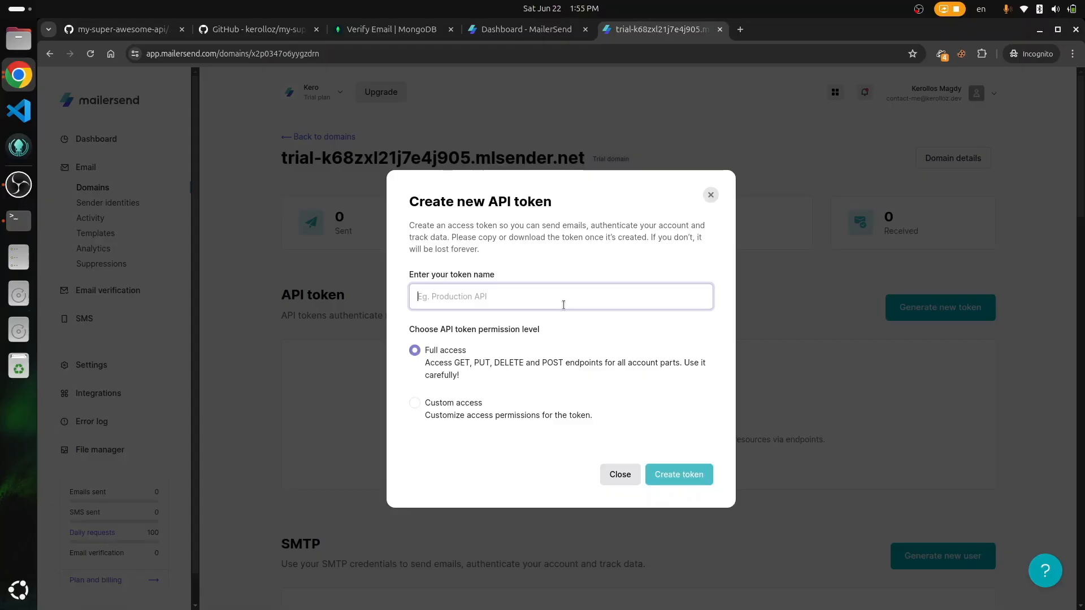
type("my-super-awesome-tok")
type("en")
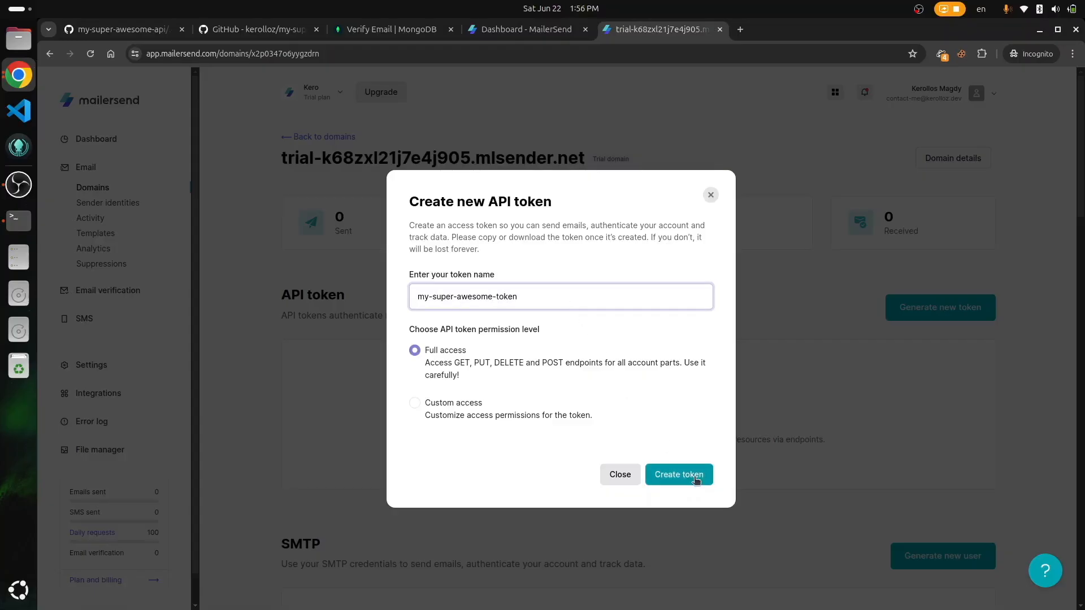
left_click(695, 478)
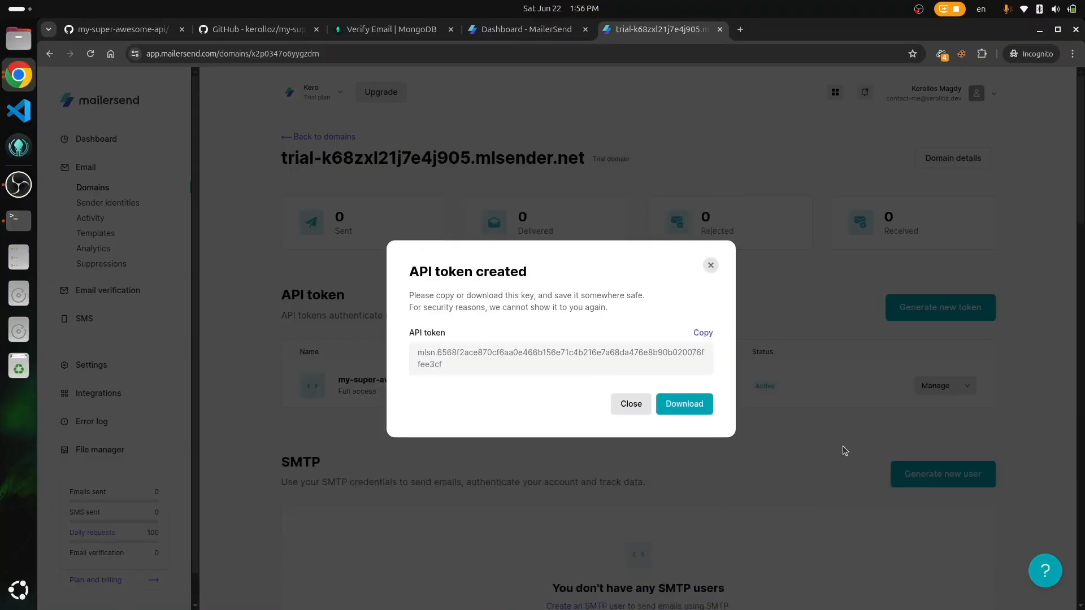
left_click(706, 333)
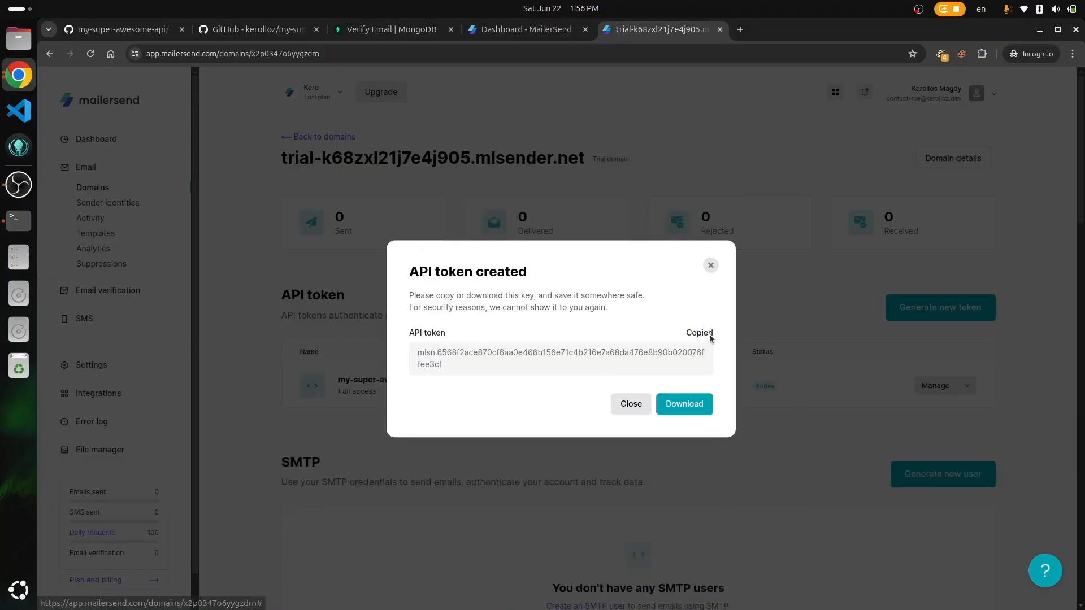
Step: Paste the token key into the Vim notes and close MailerSend's token-created dialog
key("alt+Tab")
key("ctrl+shift+v")
key("a")
key("Return")
key("alt+Tab")
left_click(713, 267)
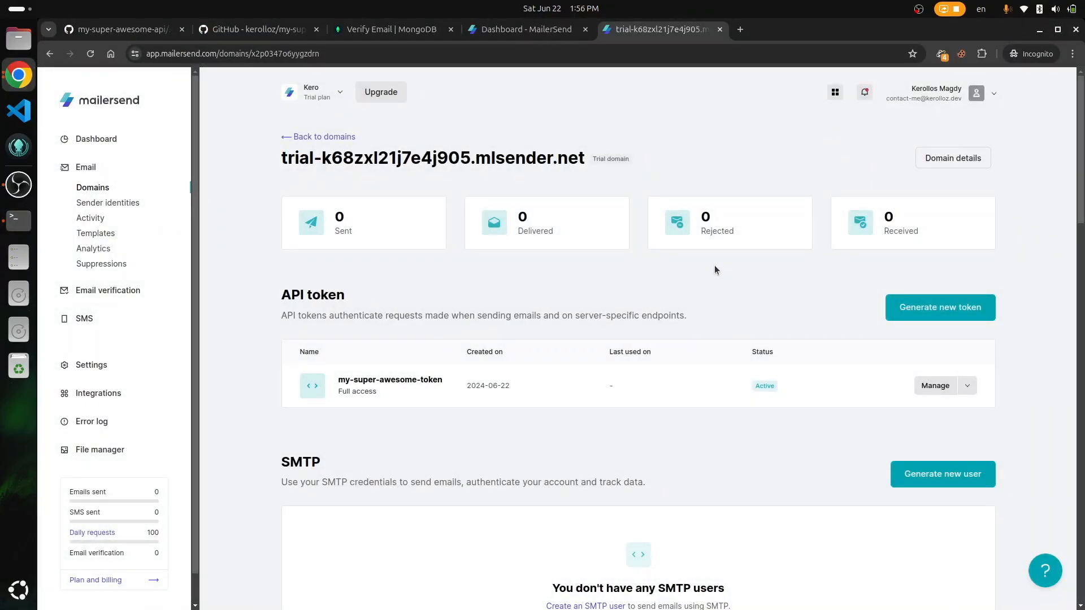
key("ctrl+1")
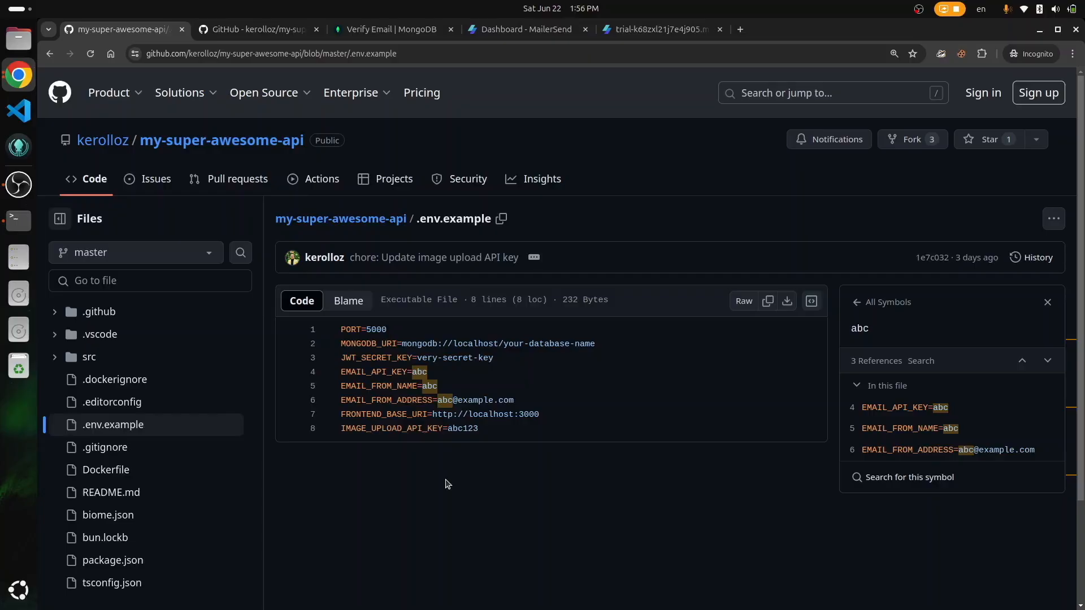
Step: Register a new Imghippo account with an e-mail, username and password, accepting the terms
key("ctrl+t")
type("img")
key("Return")
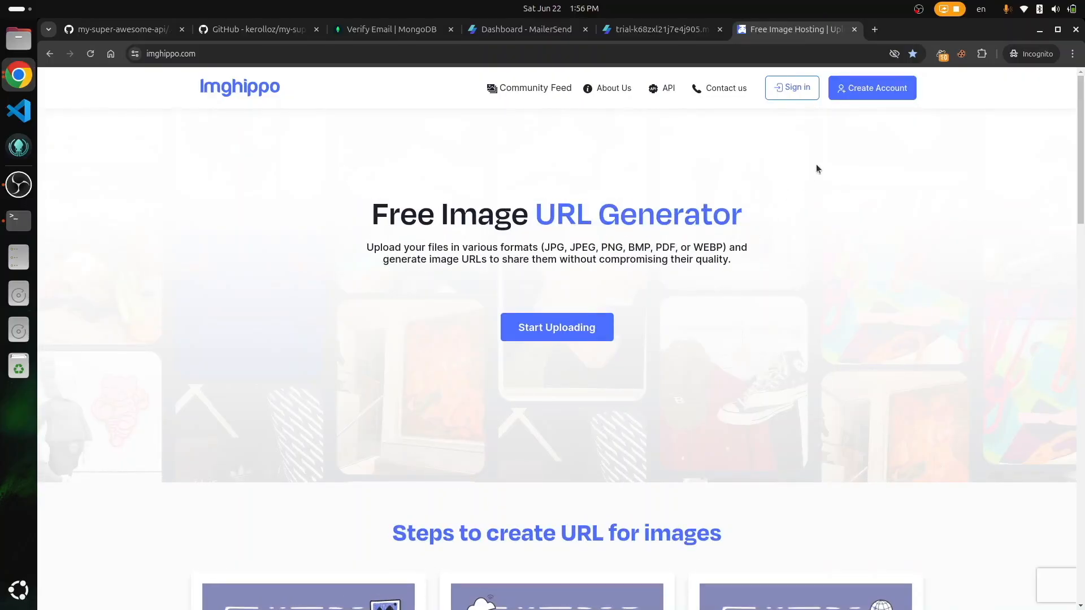
left_click(865, 90)
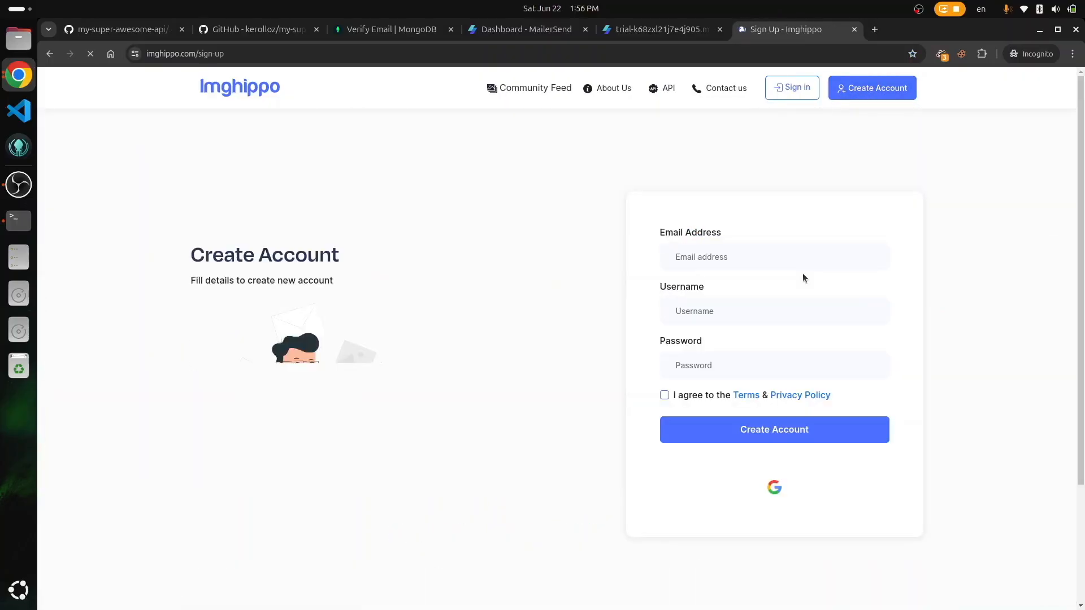
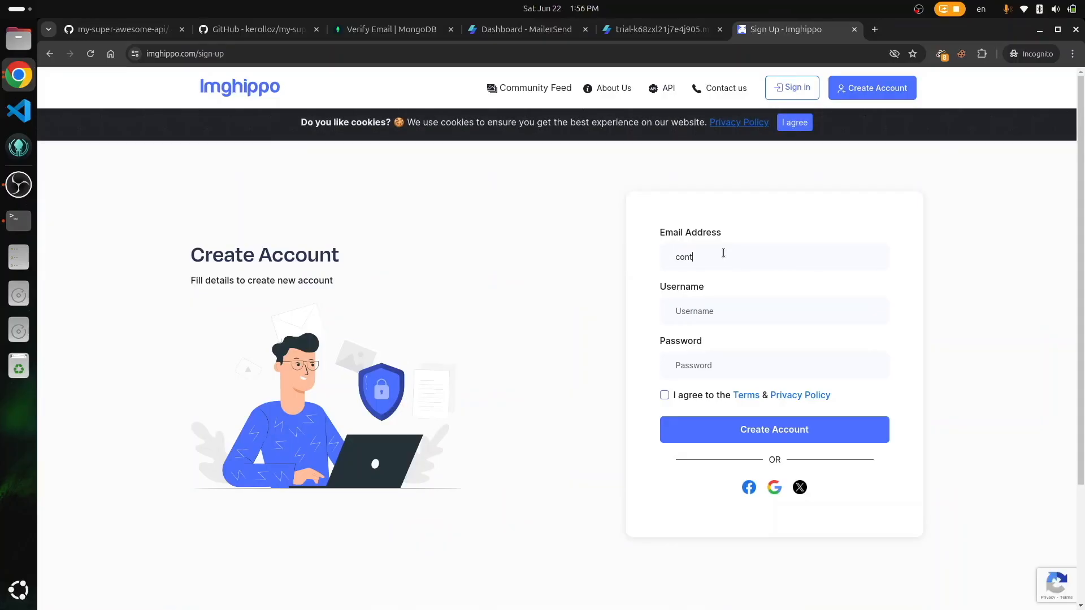
key("Tab")
type("kerkooo123")
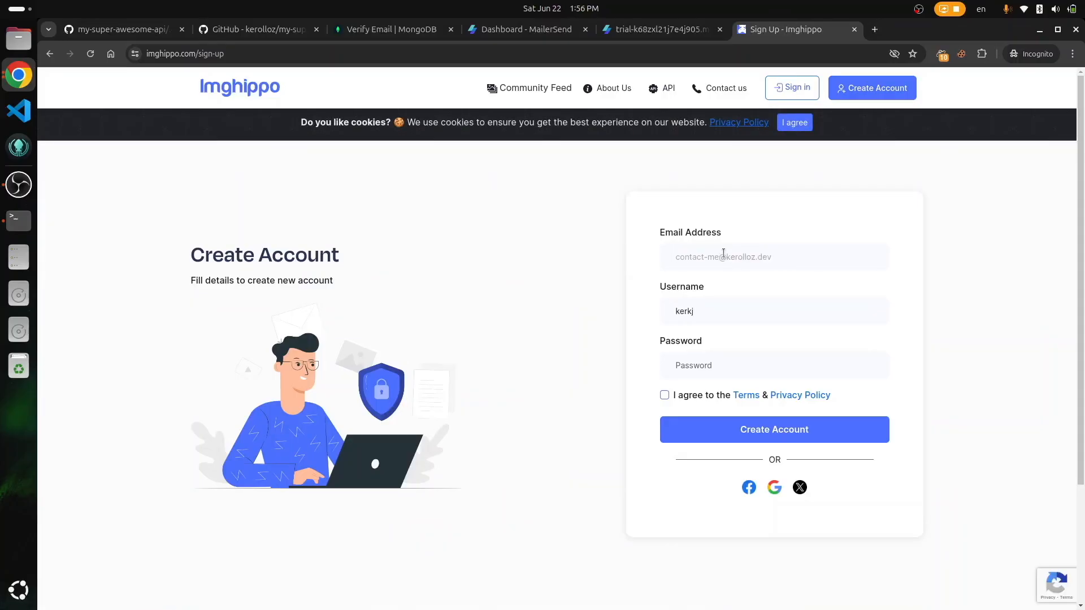
key("Tab")
type("•••••••••••")
left_click(726, 395)
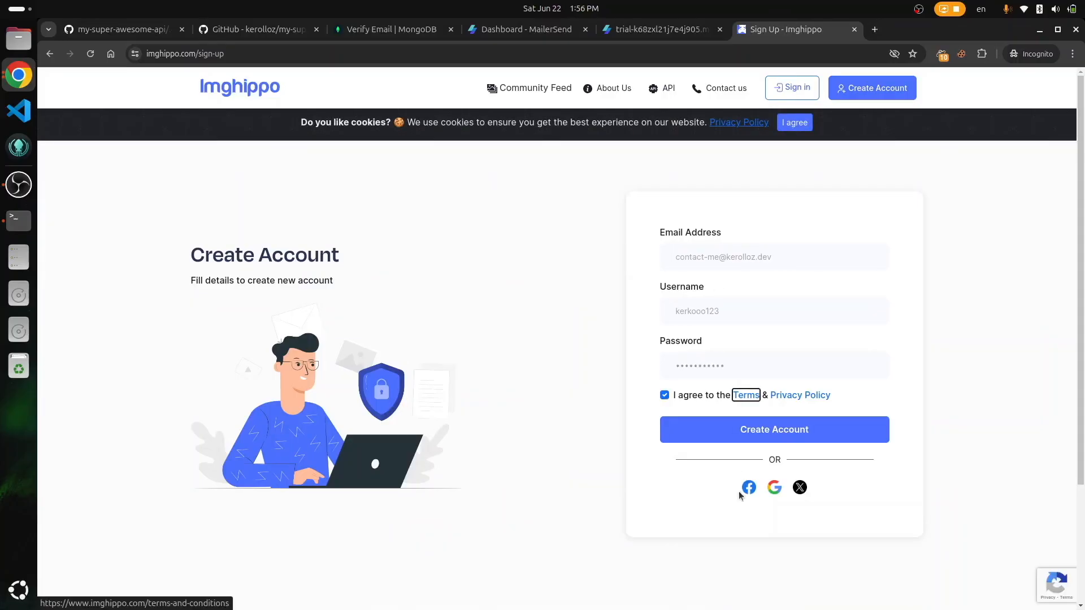
left_click(773, 434)
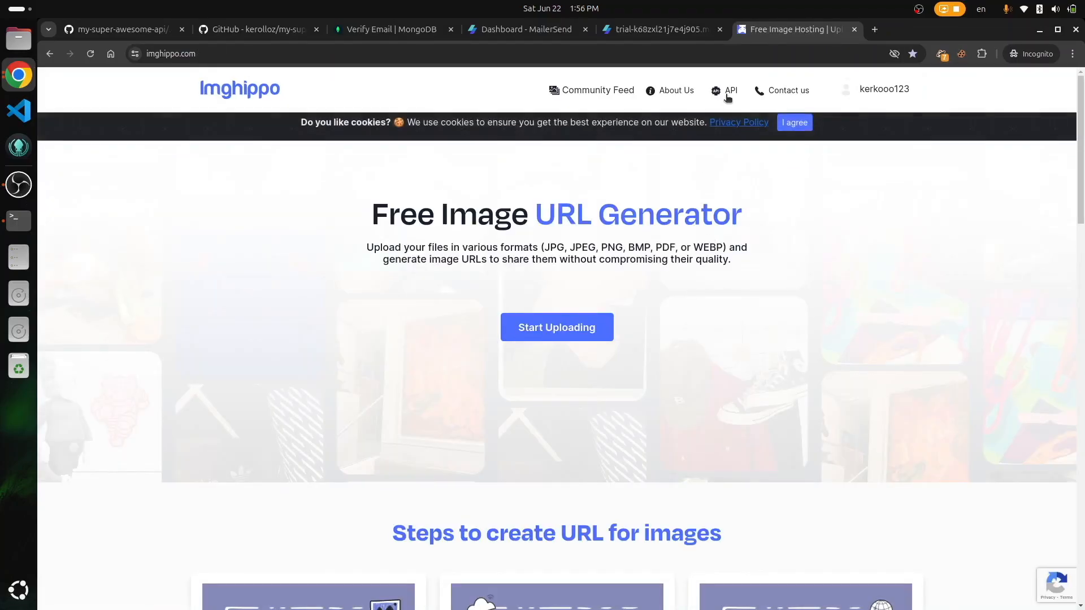
Step: Generate a new Imghippo API key and copy it
left_click(726, 95)
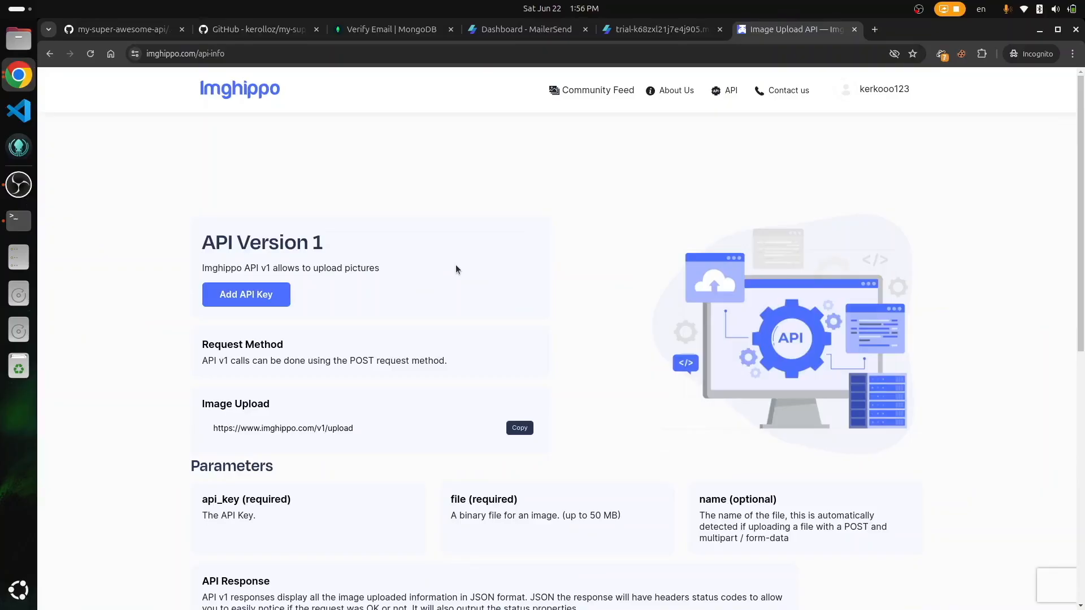
left_click(225, 299)
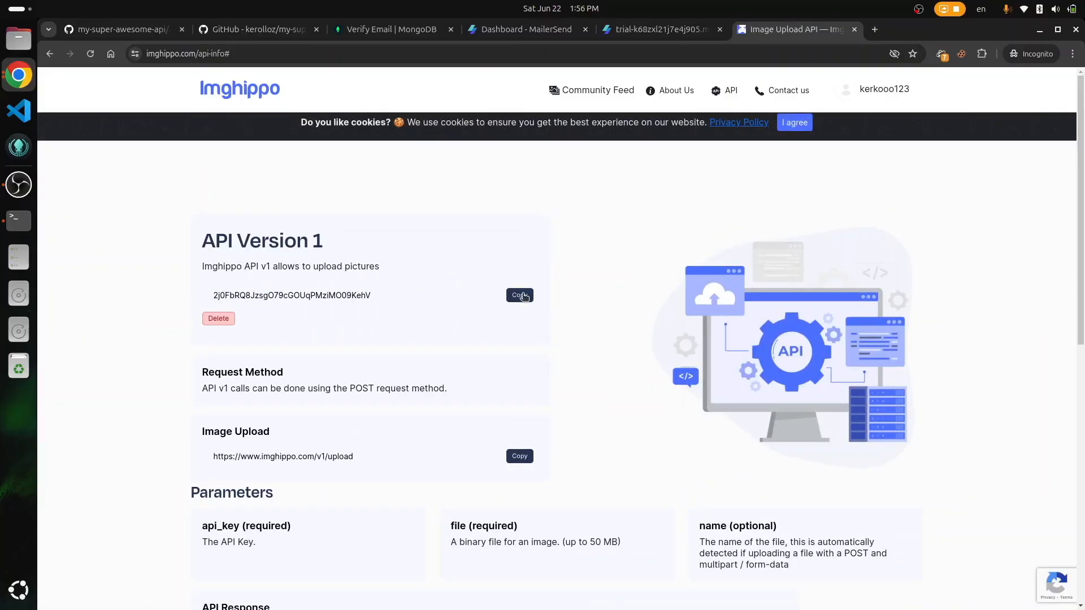
left_click(520, 294)
key("alt+Tab")
Step: Add an 'image upload api key:' line with the pasted Imghippo key to the notes
key("Return")
key("Return")
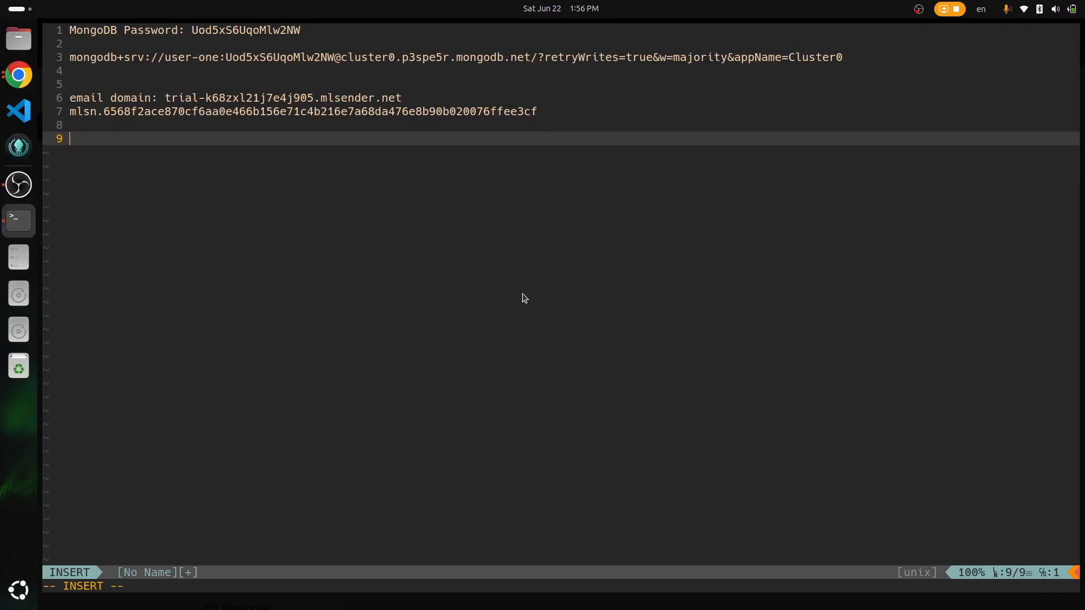
type("image upload")
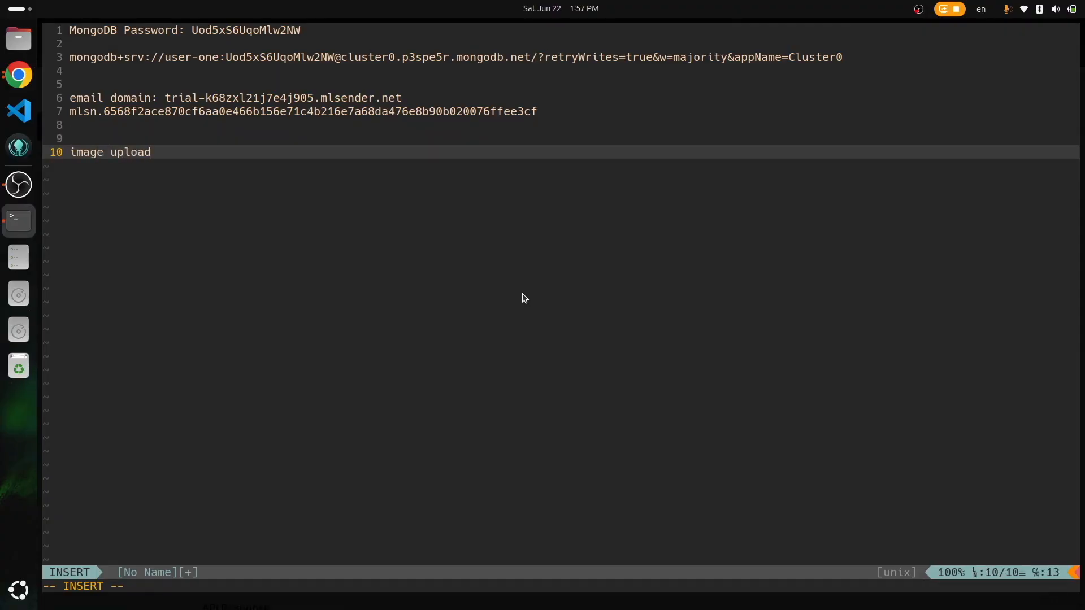
type(" api key:")
key("ctrl+shift+v")
Step: Return to GitHub's .env.example and look over the FRONTEND_BASE_URI variable
key("alt+Tab")
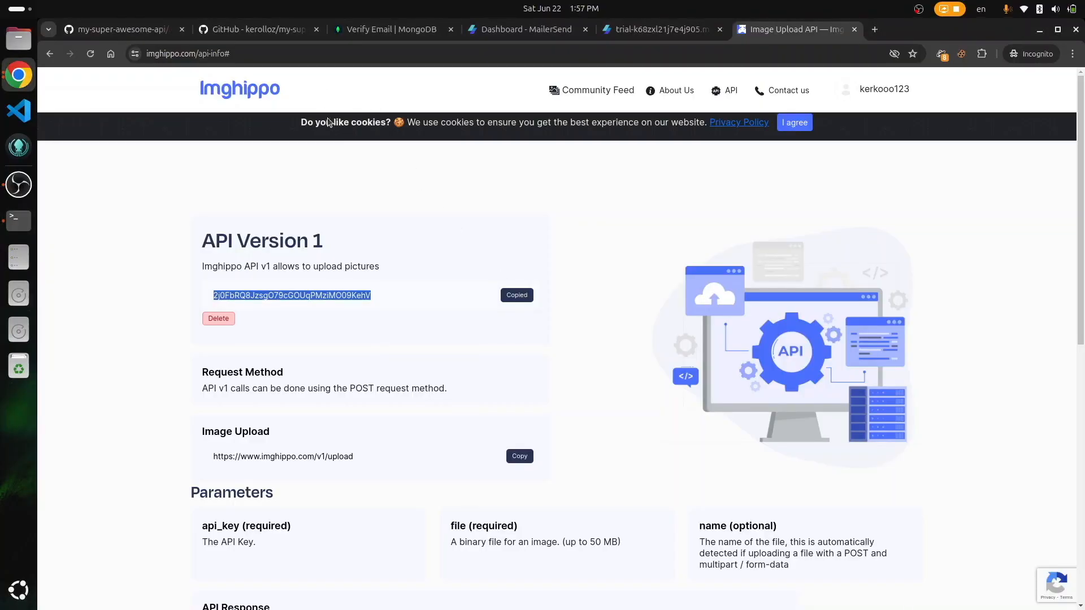
key("ctrl+1")
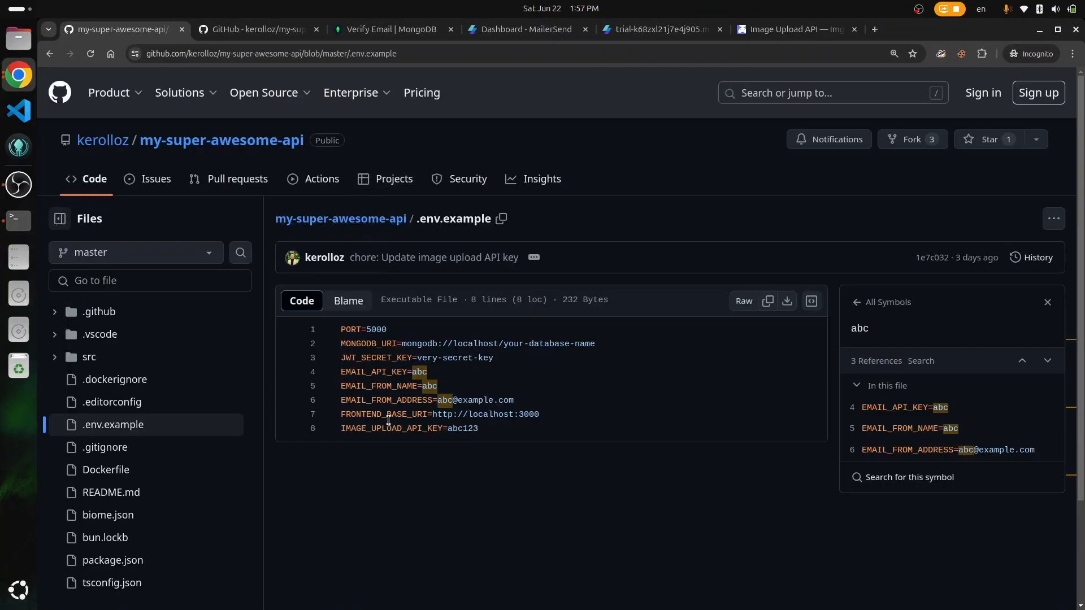
double_click(385, 418)
left_click(421, 476)
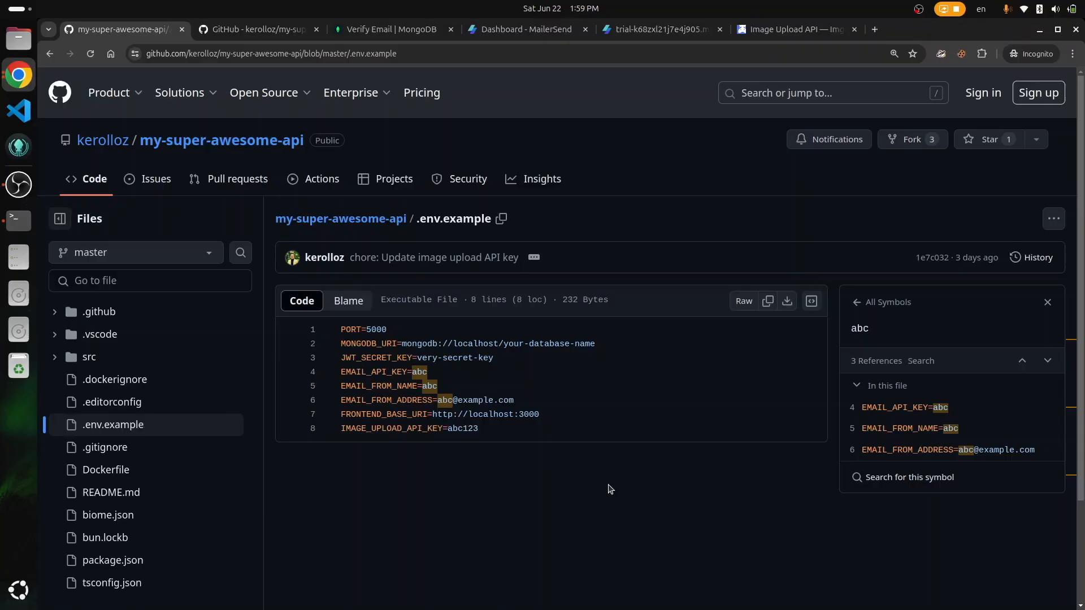
Step: Open koyeb.com in a new private tab and choose to sign up with email
key("ctrl+t")
type("koyeb.com")
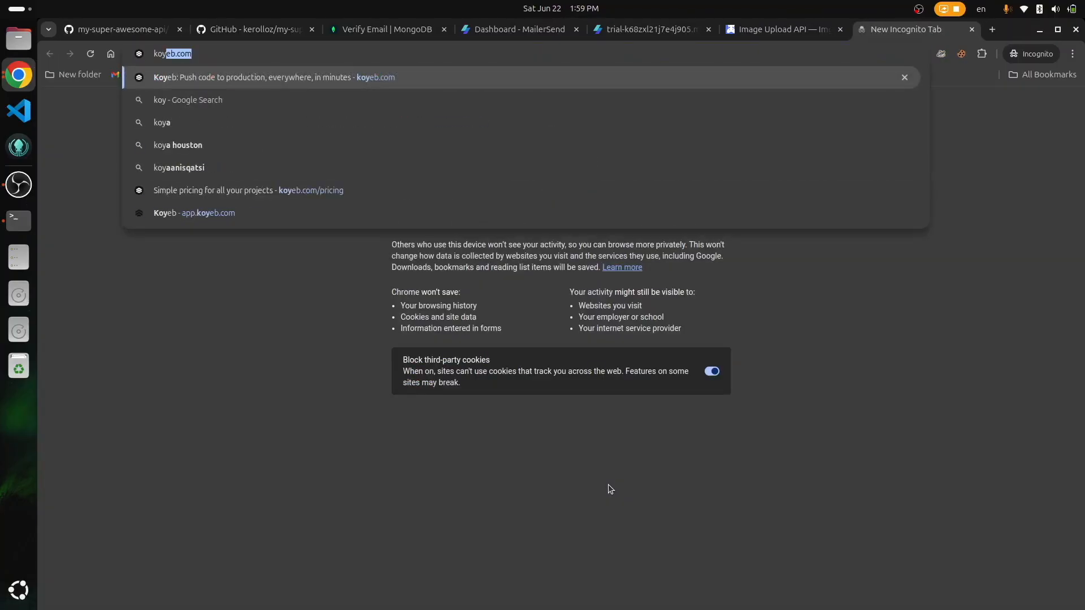
key("Return")
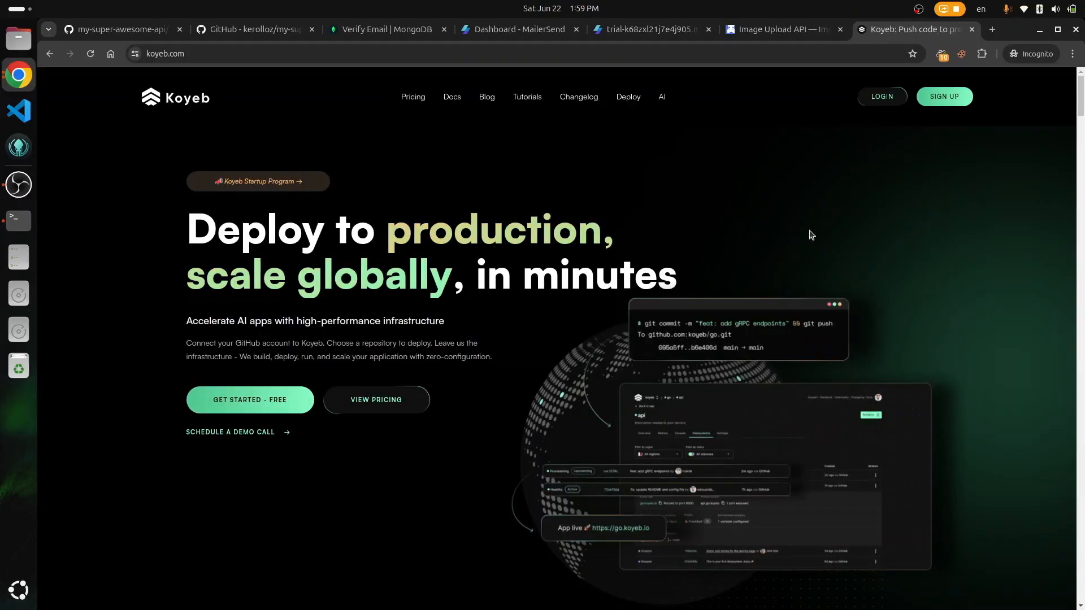
left_click(952, 108)
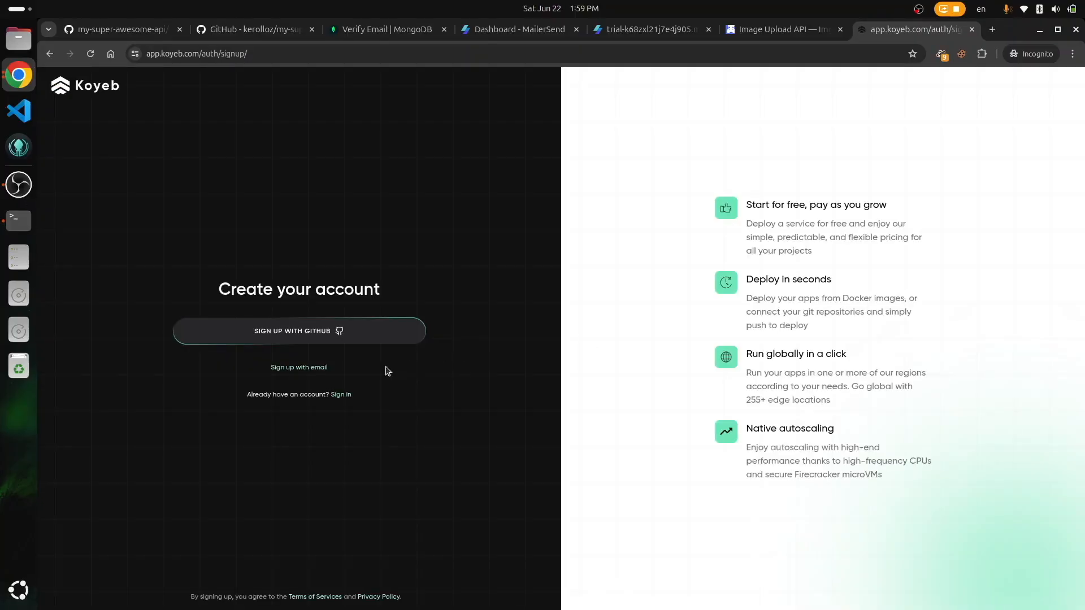
left_click(304, 368)
Step: Enter the account holder's name, e-mail address and password, and submit the Koyeb signup
left_click(364, 311)
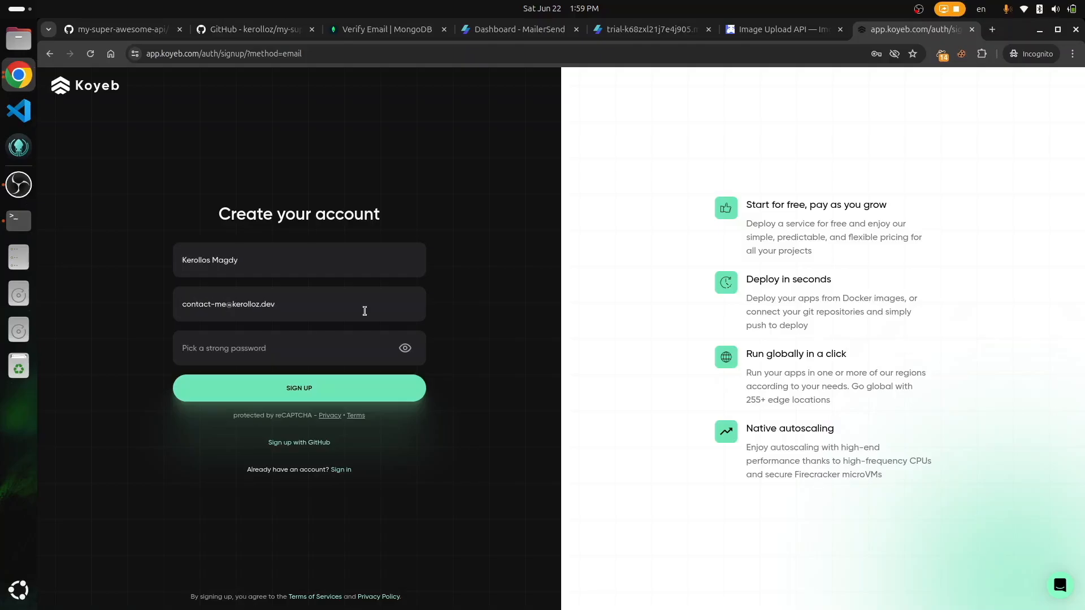
key("Tab")
type("***********")
left_click(328, 387)
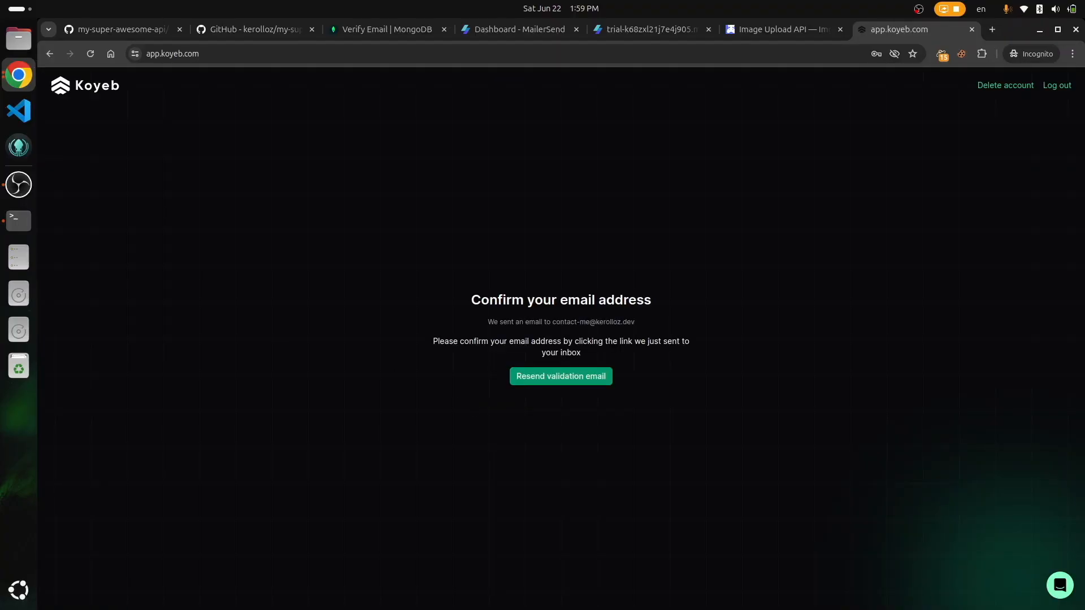
Step: Open the pasted email validation link in a new tab to confirm the account
key("ctrl+t")
key("ctrl+v")
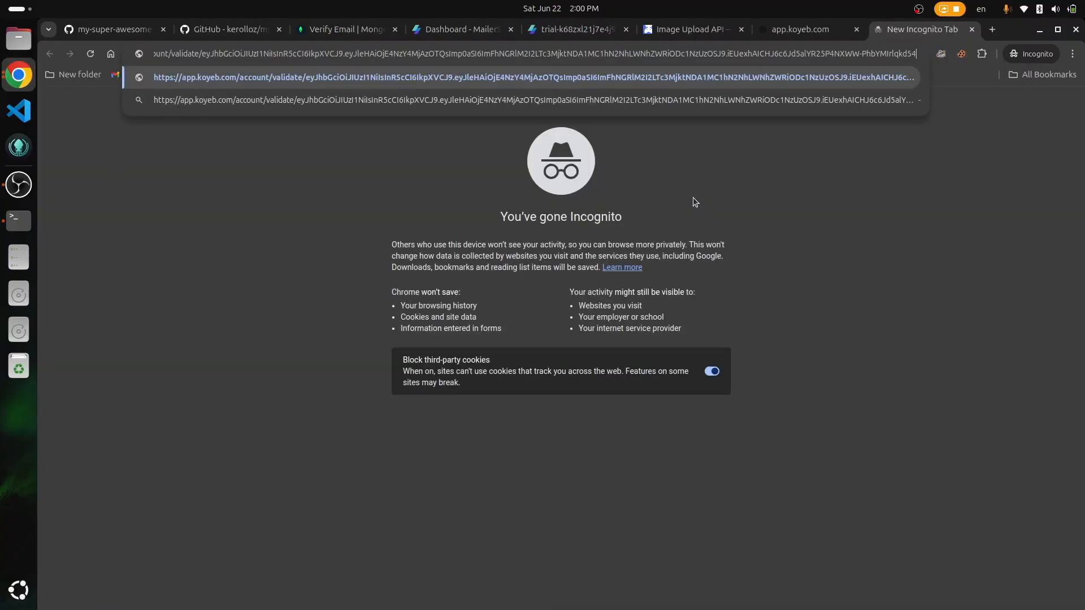
key("Return")
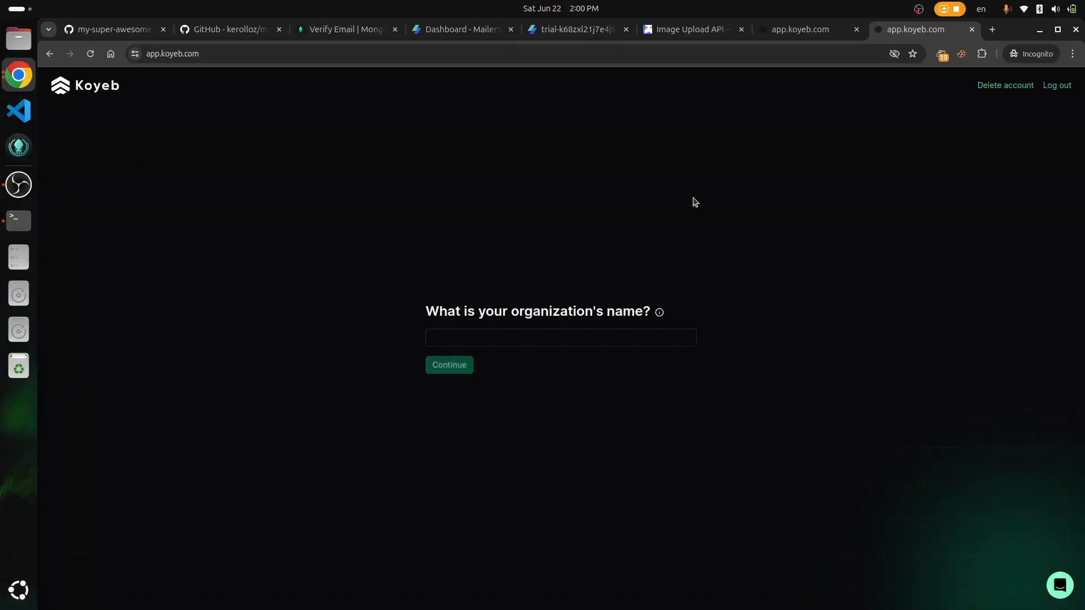
Step: Name the Koyeb organization and skip the about-you onboarding questions
left_click(593, 336)
type("kerollo")
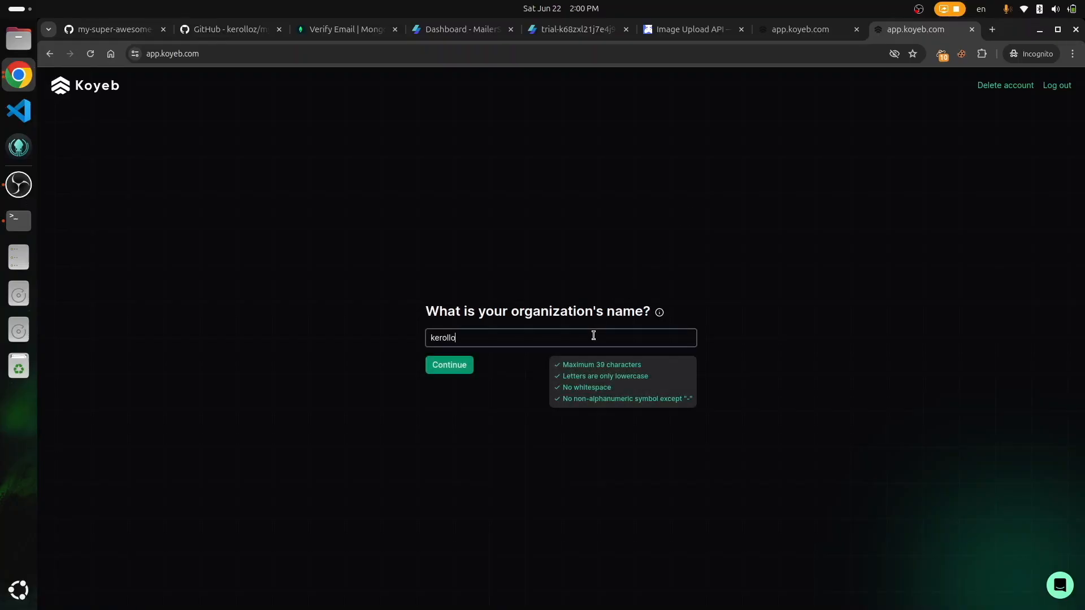
type("s-magdy")
left_click(433, 366)
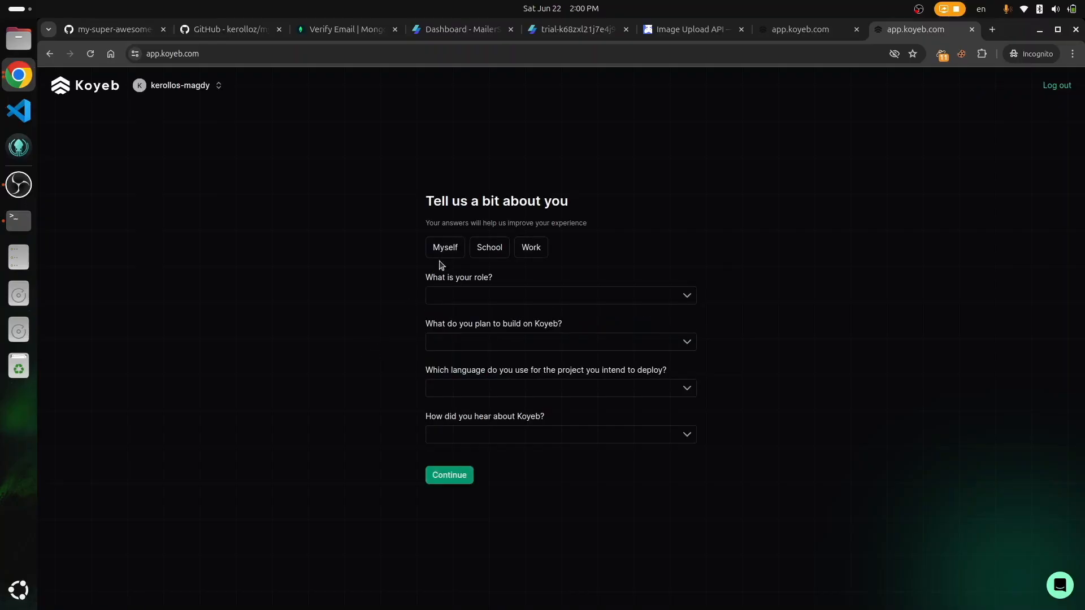
left_click(452, 471)
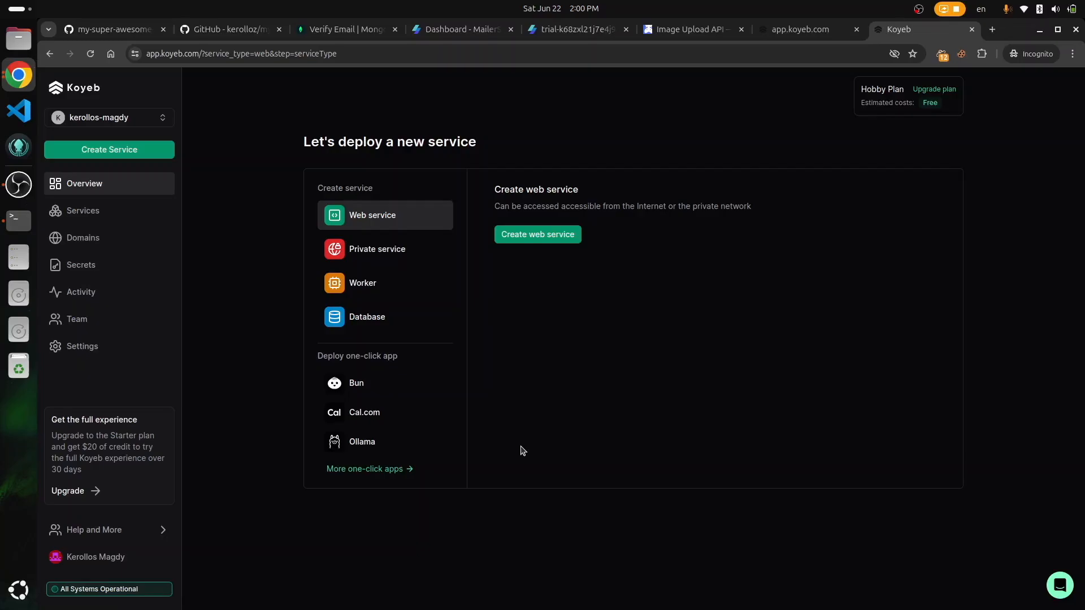
Step: Start a new web service with GitHub as the deployment source
left_click_drag(68, 117, 175, 251)
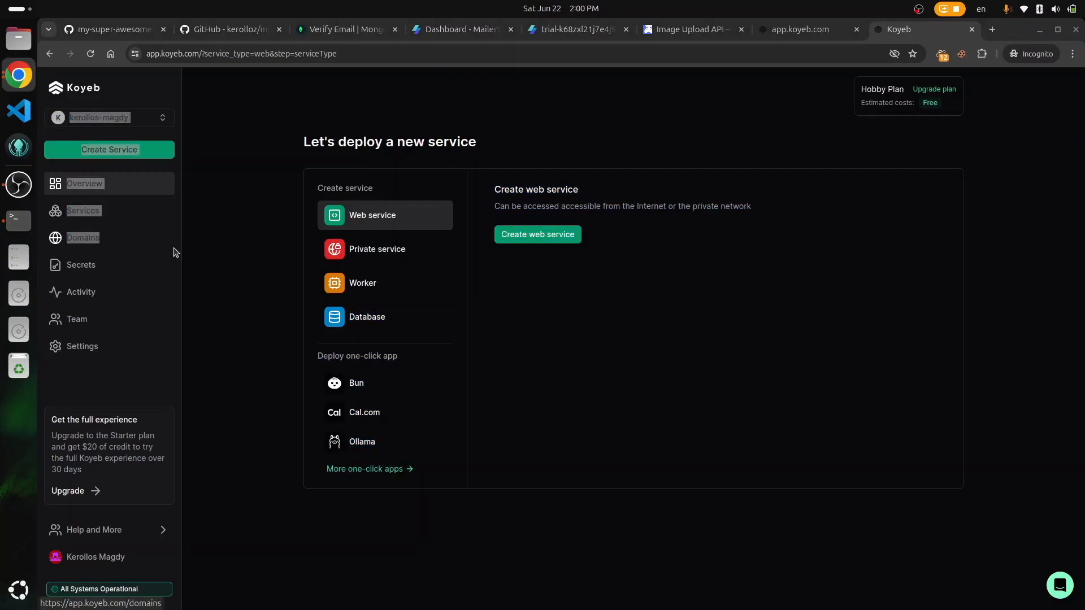
left_click(534, 235)
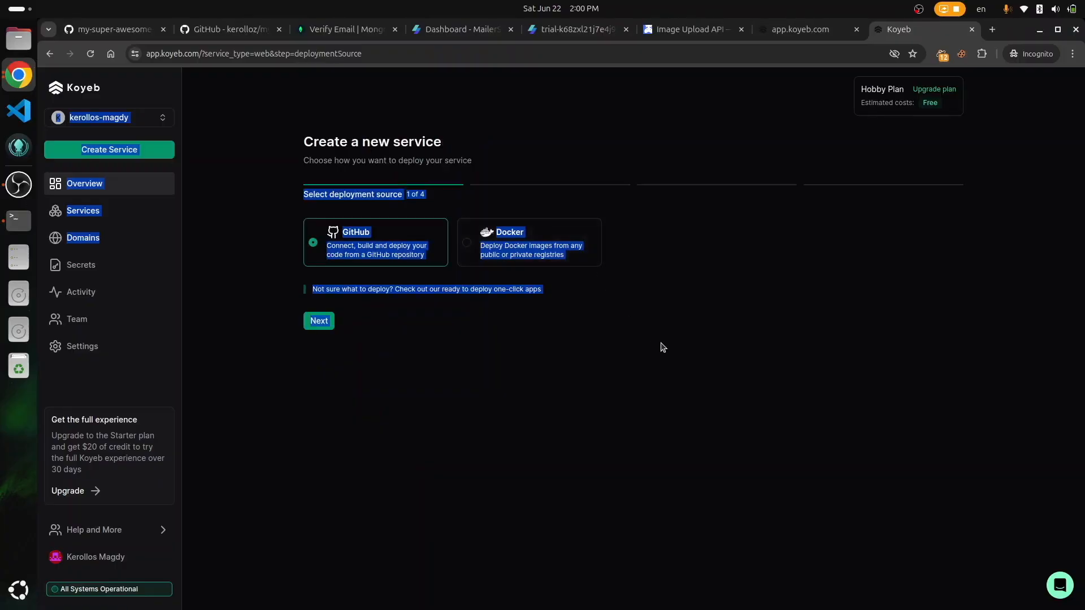
left_click(608, 356)
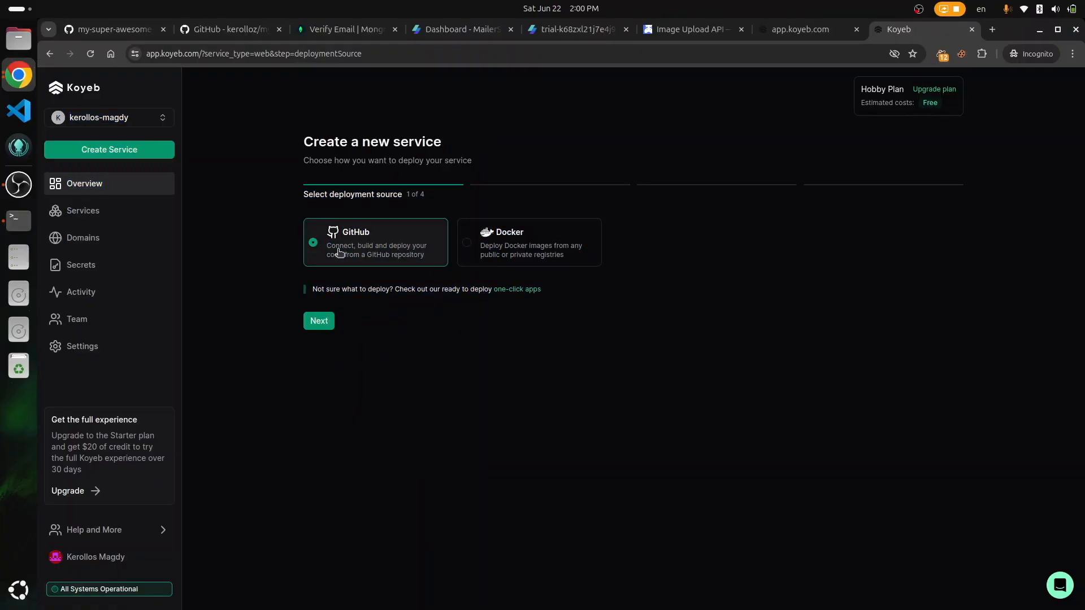
left_click(317, 322)
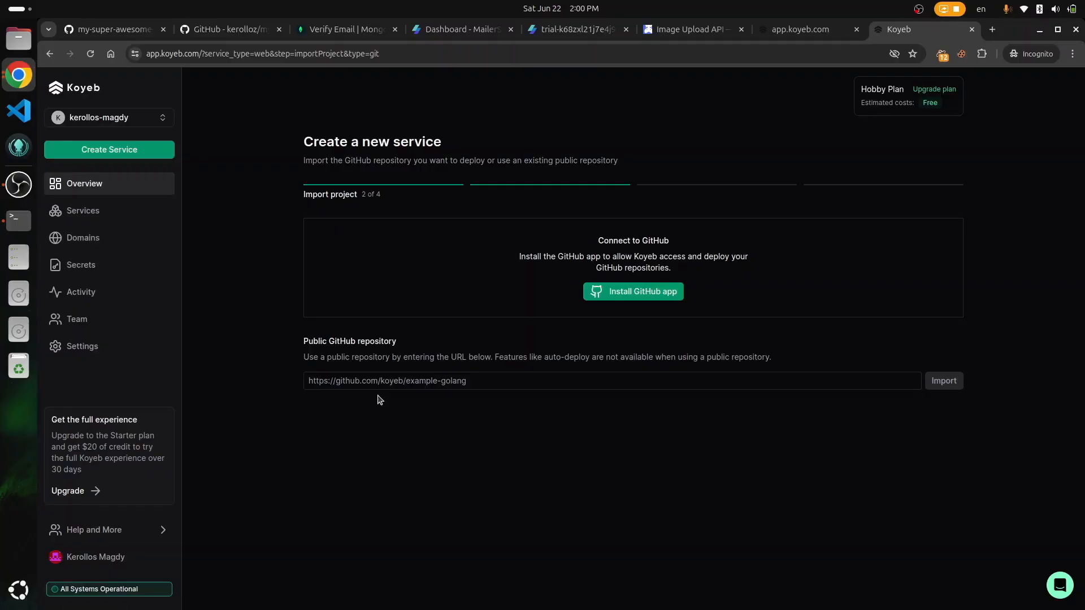
Step: Copy the my-super-awesome-api repository URL from GitHub for the Koyeb import field
key("ctrl+1")
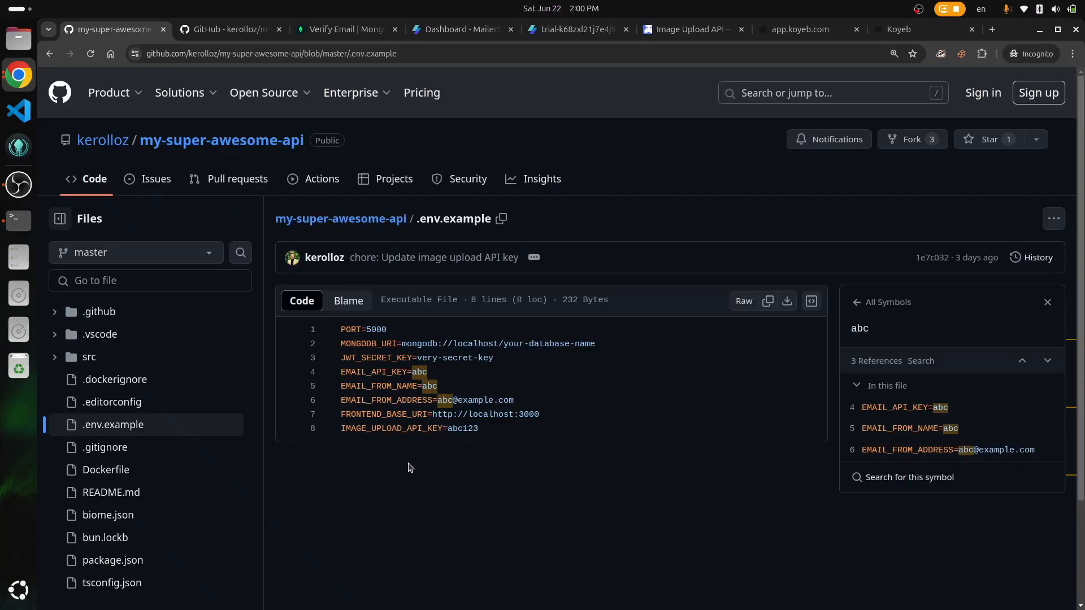
left_click(268, 144)
key("ctrl+l")
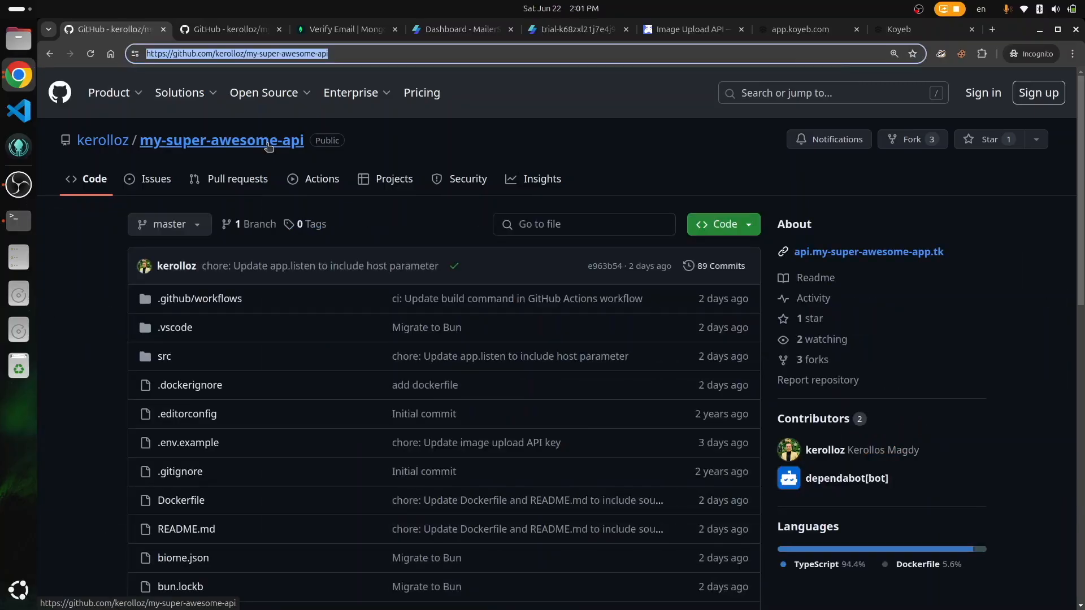
left_click(907, 31)
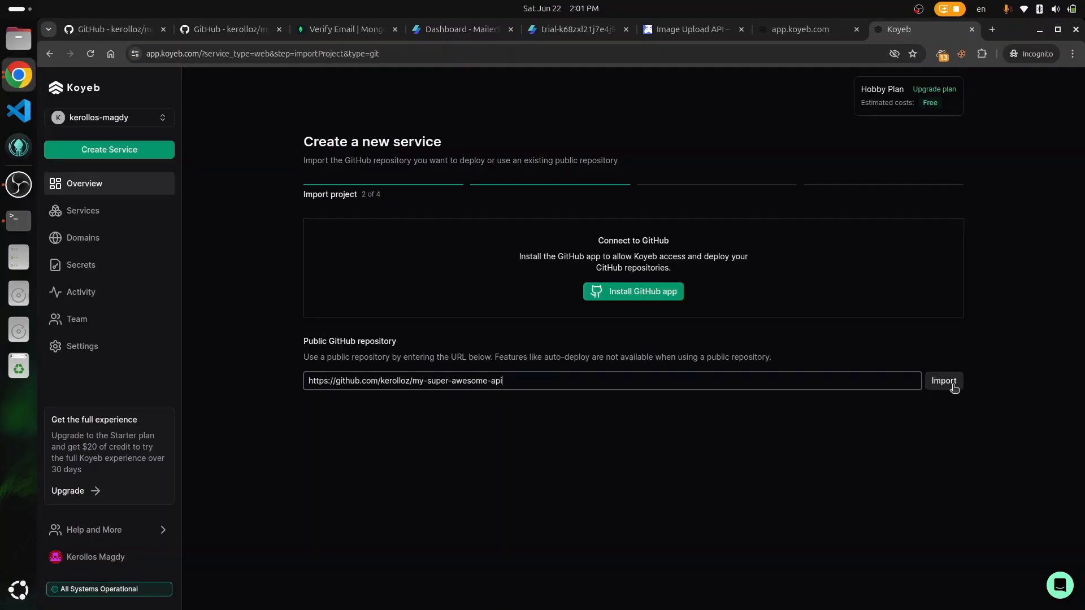
Step: Import the repository, keep the Free Frankfurt instance, and bring up the repo's Dockerfile
left_click(951, 383)
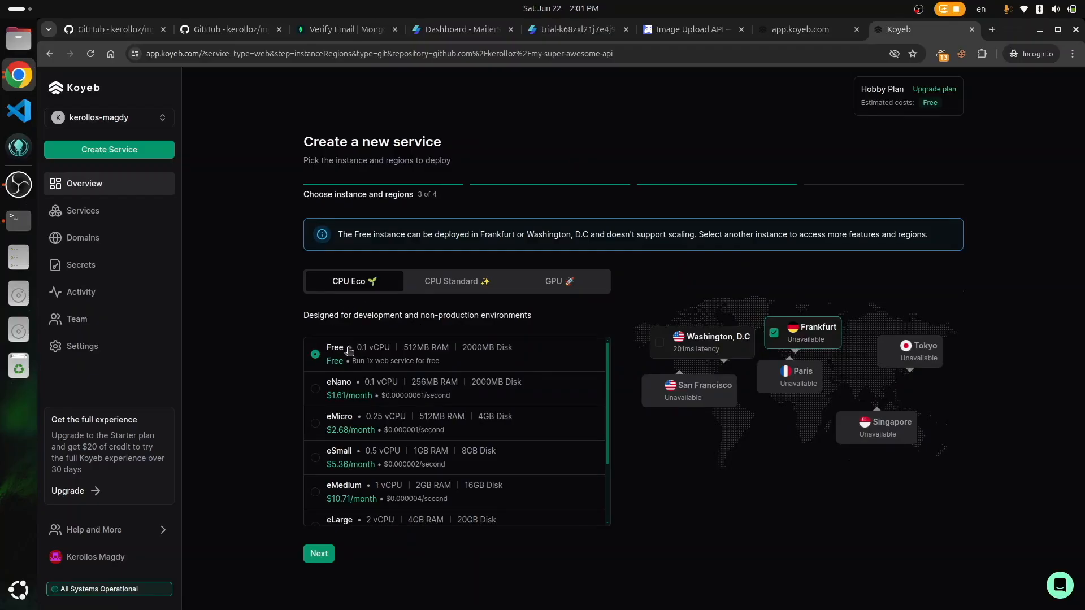
left_click(320, 554)
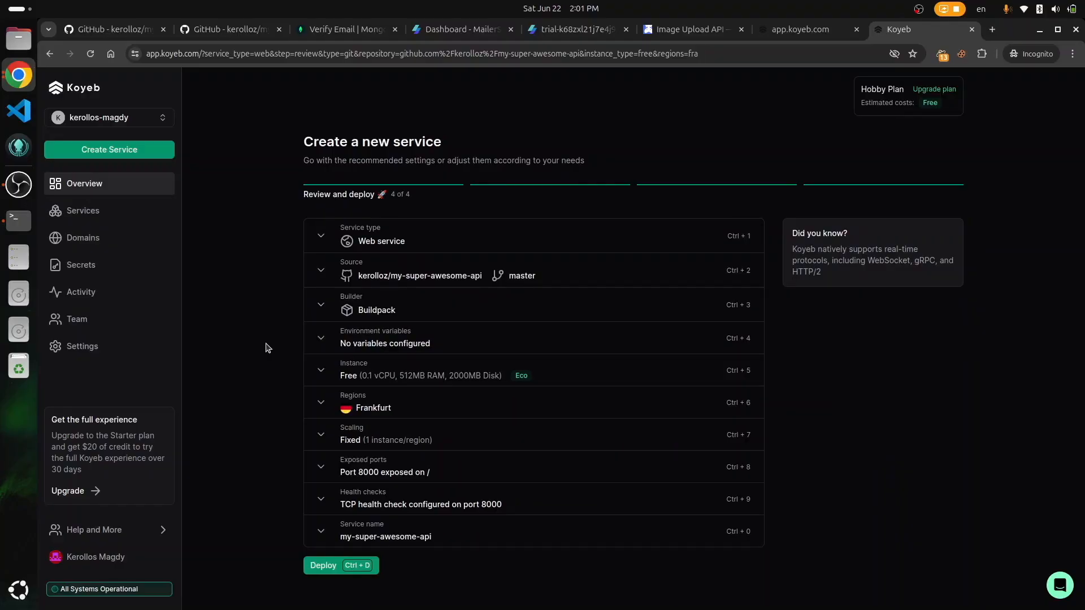
key("ctrl+1")
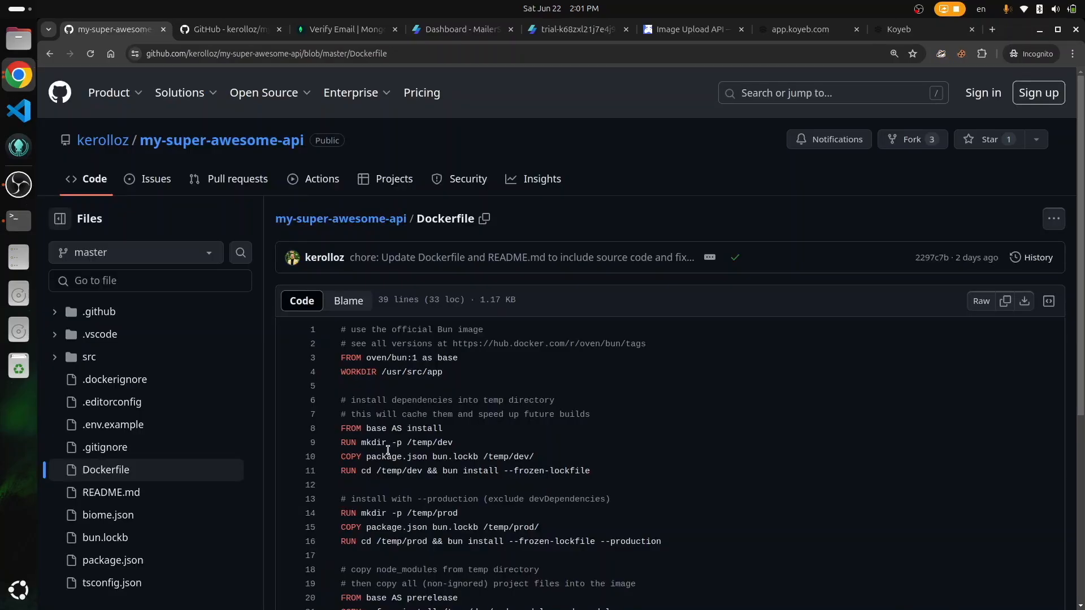
Step: Read through the 39-line Dockerfile, confirming its FROM oven/bun:1 base image
scroll(388, 451, "down", 3)
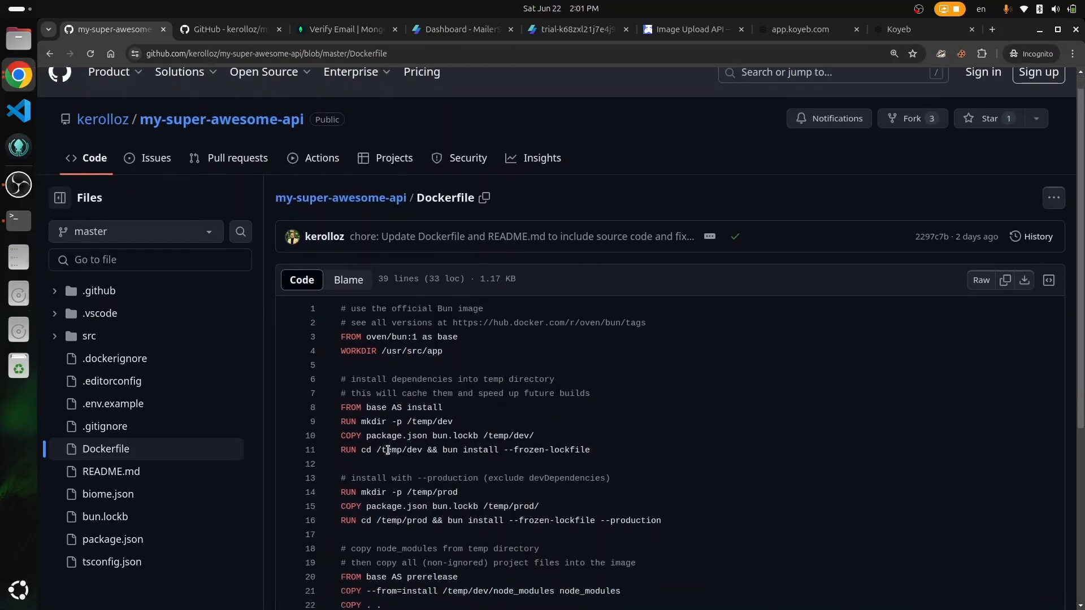
scroll(388, 450, "down", 1)
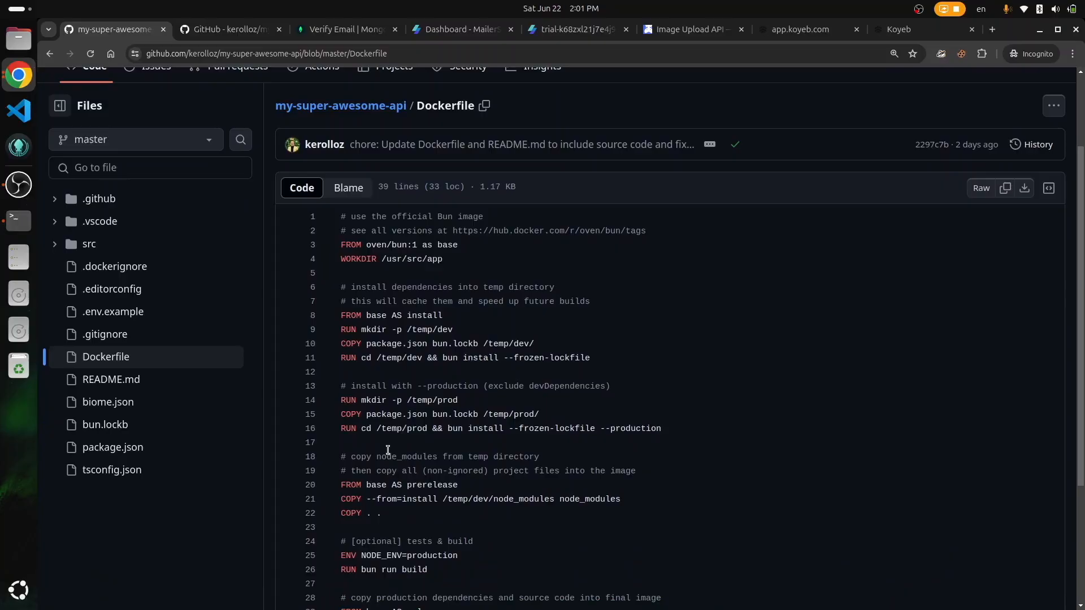
scroll(388, 451, "down", 2)
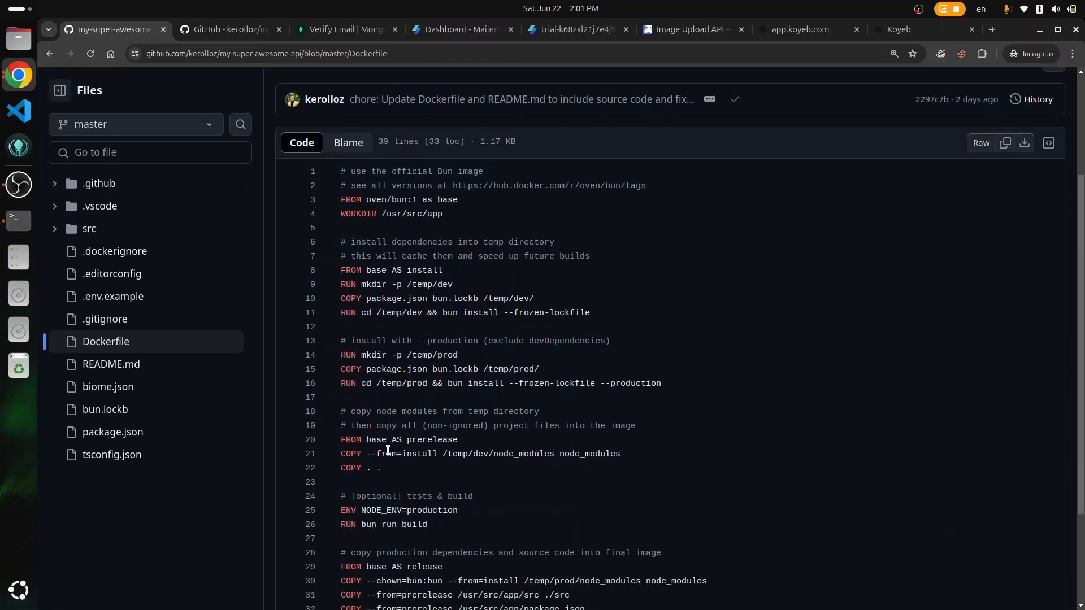
triple_click(397, 200)
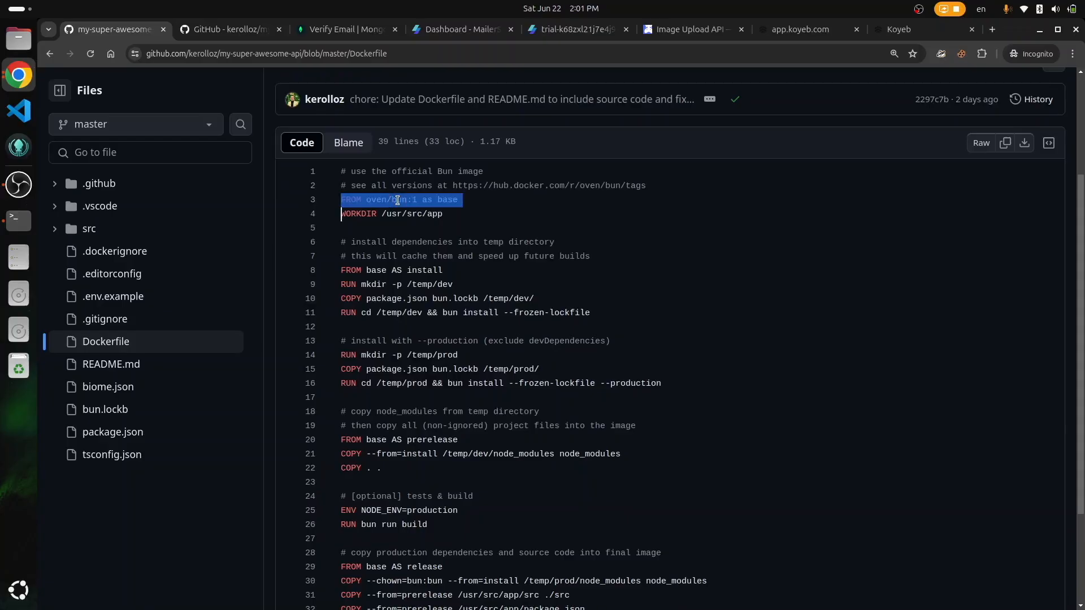
scroll(503, 305, "down", 3)
scroll(503, 306, "up", 4)
scroll(503, 305, "up", 3)
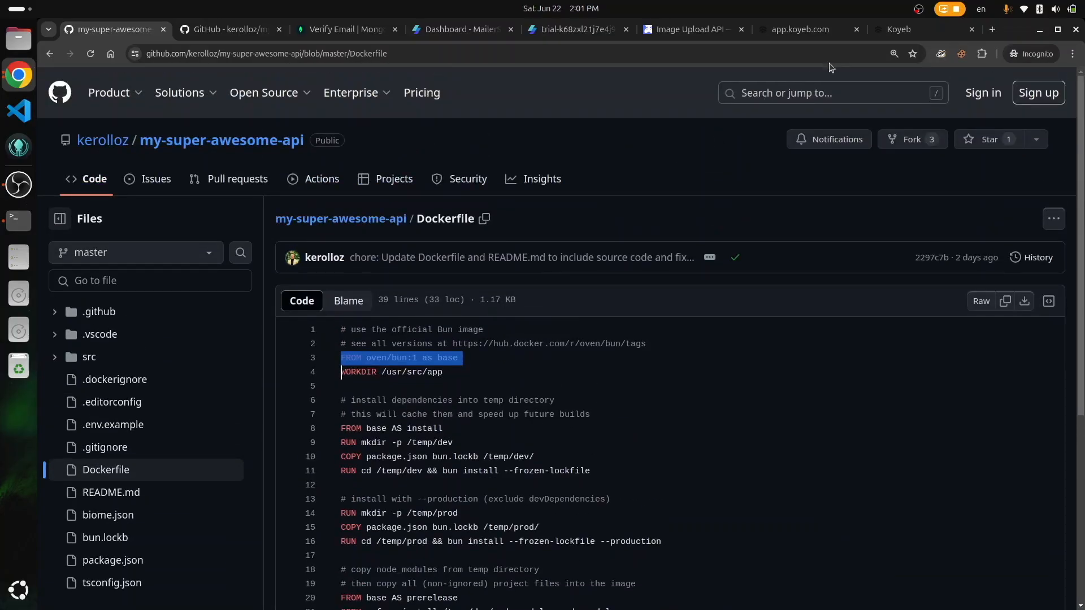
left_click(882, 40)
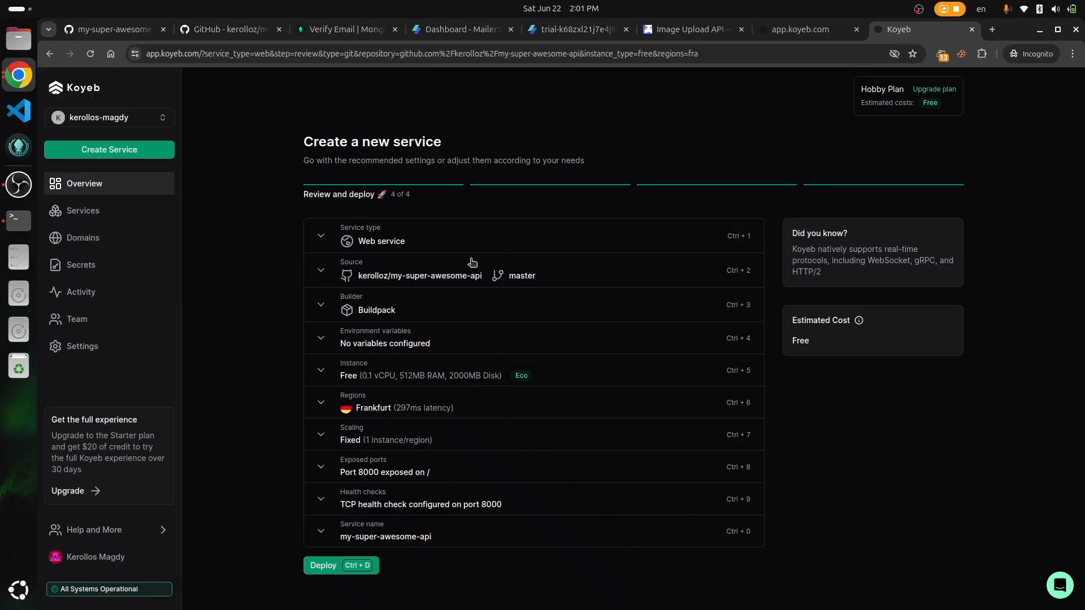
Step: Switch the Koyeb builder from Buildpack to Dockerfile
left_click(405, 312)
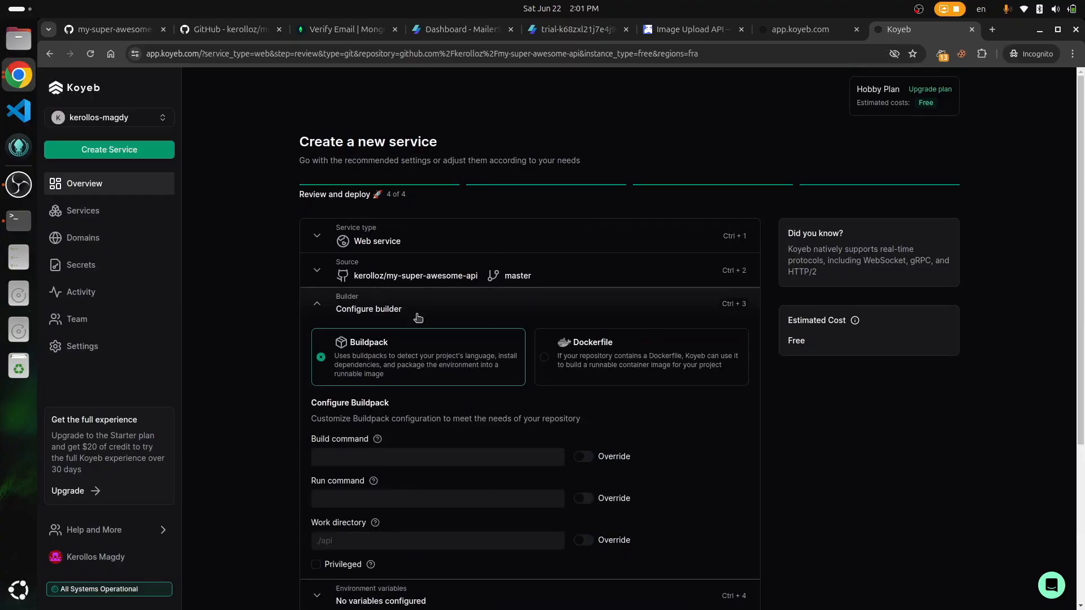
left_click(593, 363)
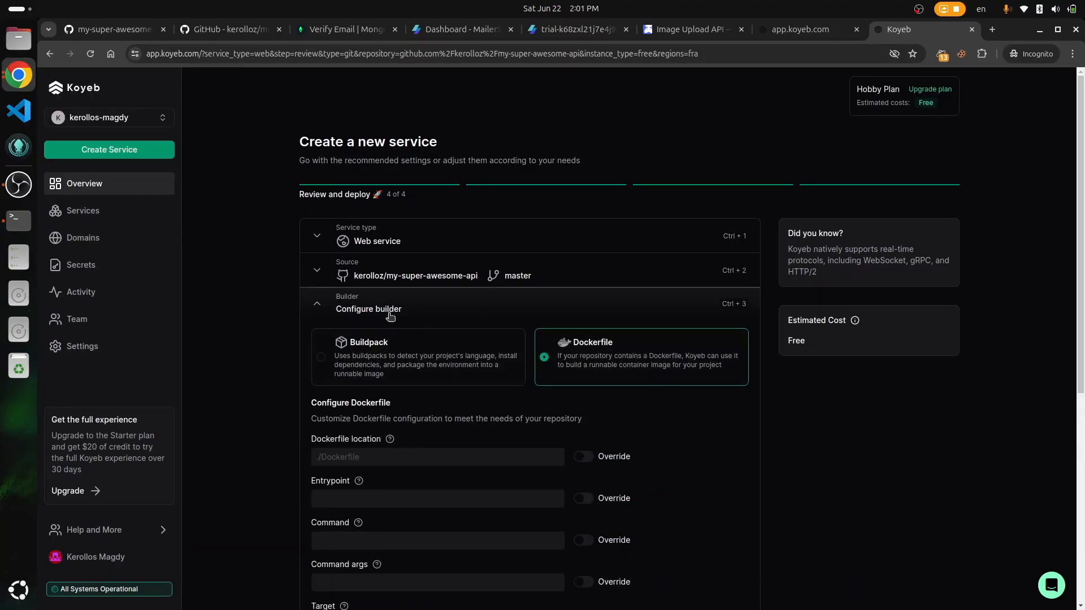
left_click(364, 303)
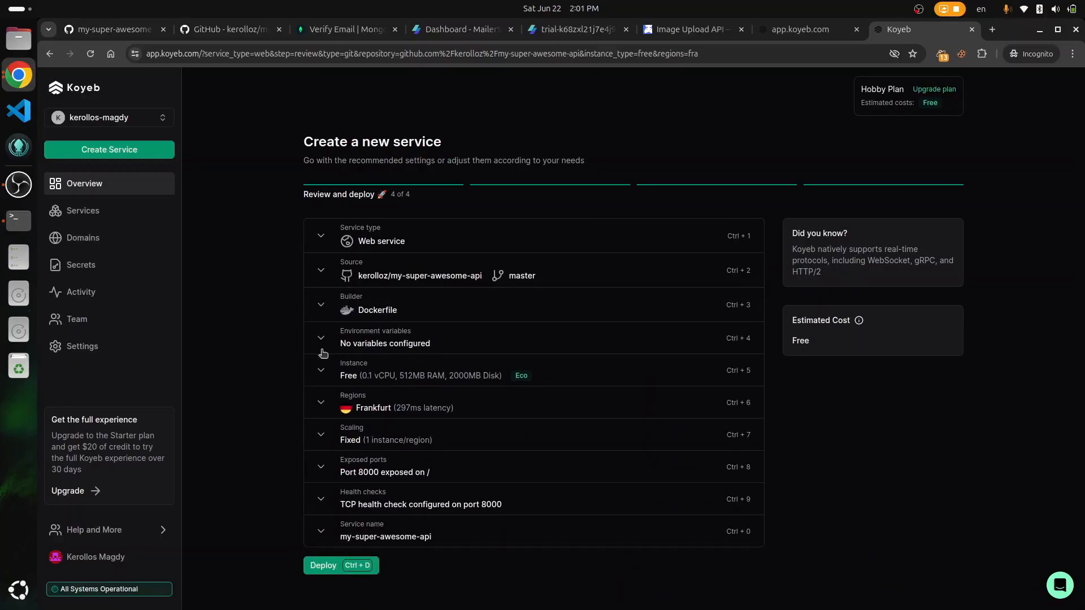
Step: Open the bulk environment-variable editor and bring up the repository's .env.example
left_click(391, 344)
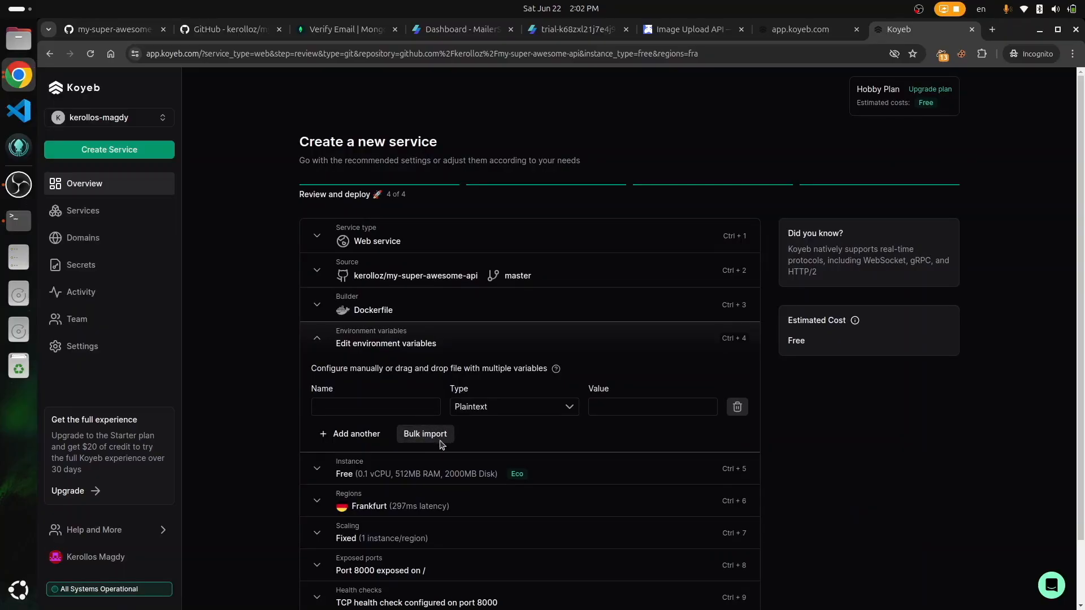
left_click(425, 434)
key("ctrl+1")
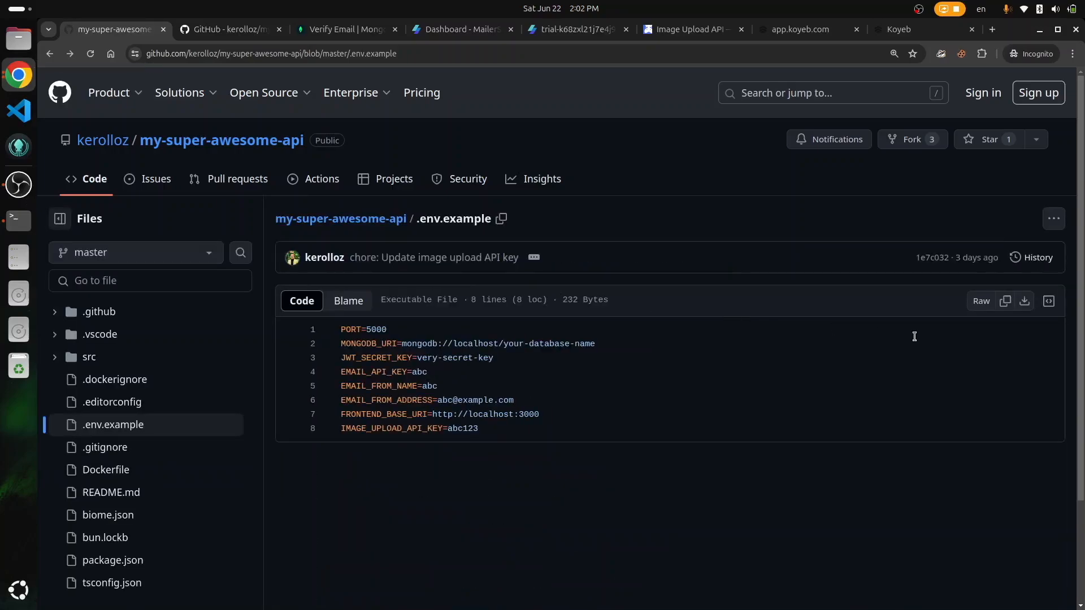
Step: Paste the raw .env.example contents into the bulk editor and remove the PORT variable
left_click(1004, 302)
left_click(907, 34)
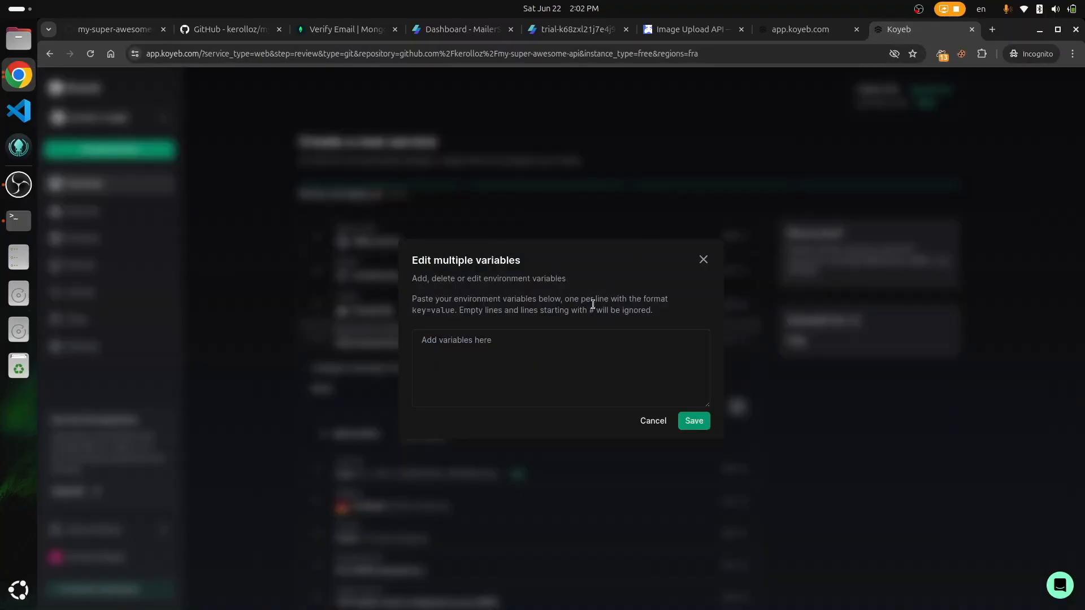
left_click(564, 339)
key("ctrl+v")
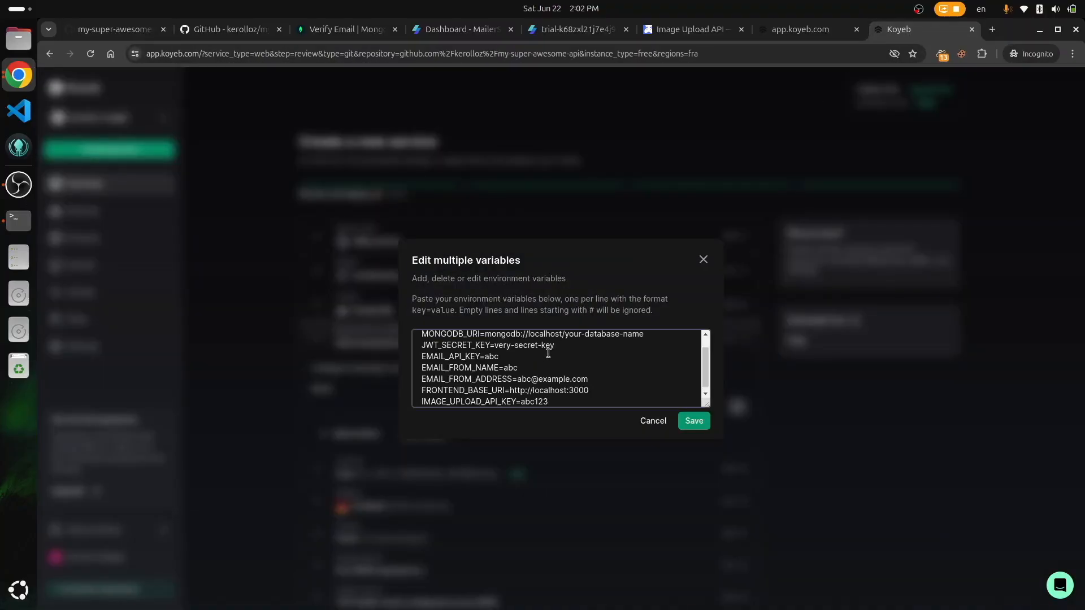
scroll(542, 347, "up", 2)
left_click(522, 338)
key("BackSpace")
key("BackSpace")
key("BackSpace")
key("BackSpace")
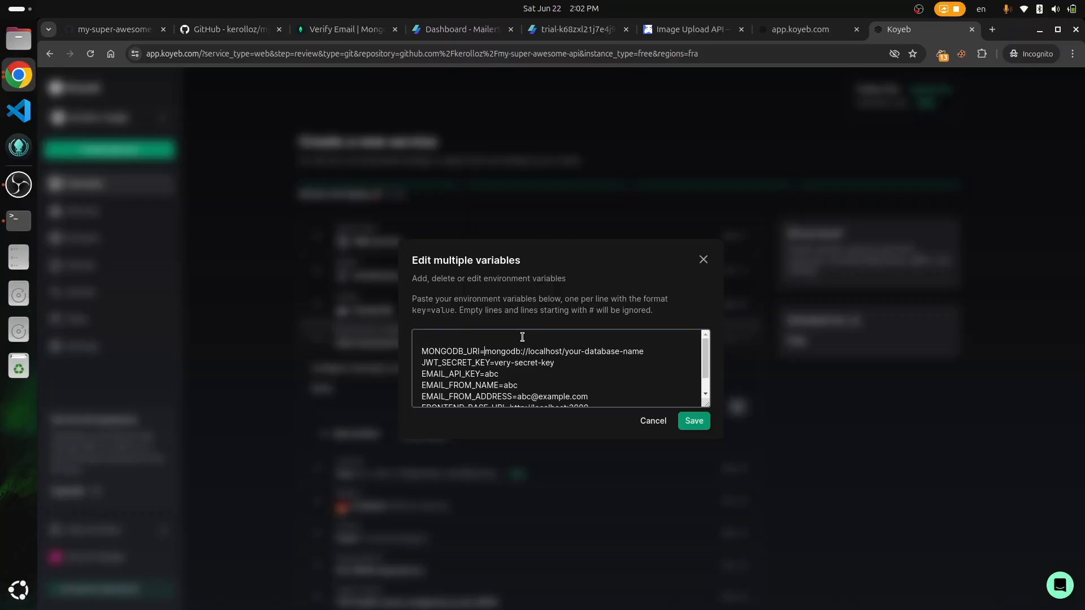
Step: Replace the placeholder MONGODB_URI with the Atlas connection string from the notes
key("alt+Tab")
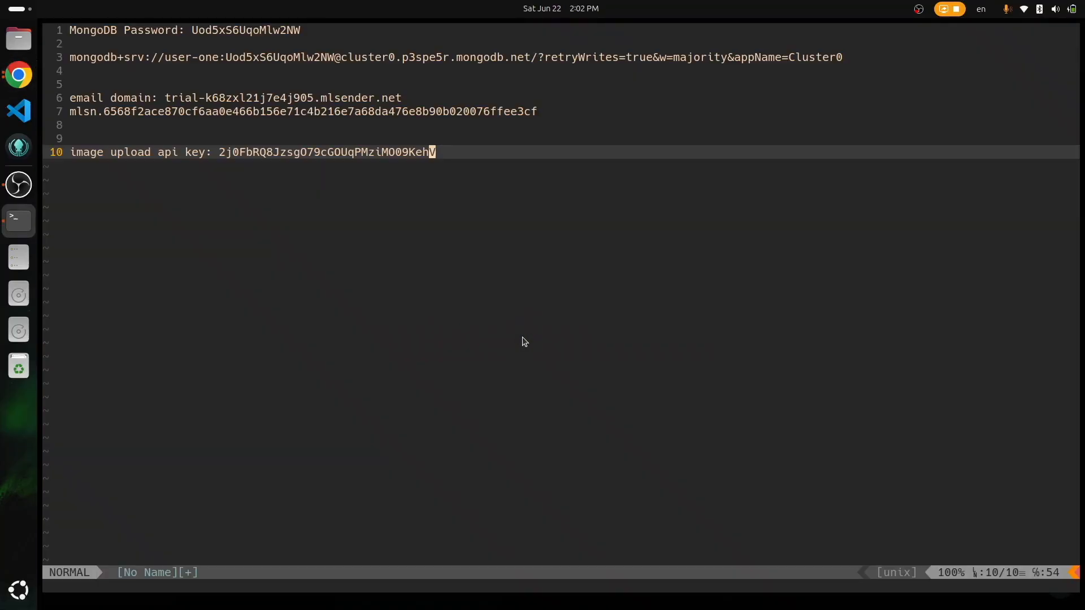
left_click(273, 58)
key("shift+v")
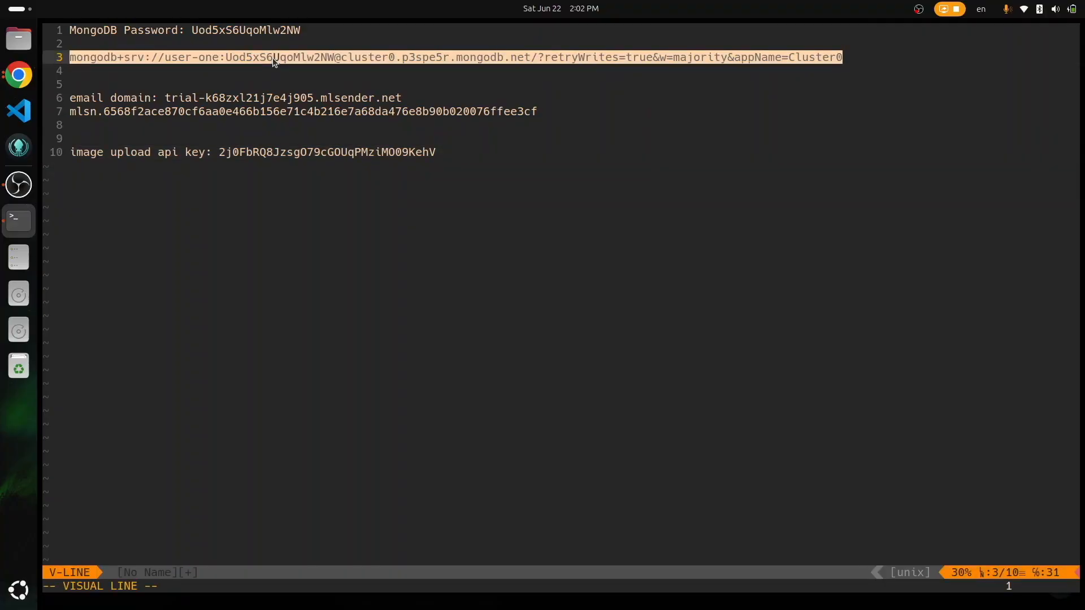
right_click(273, 58)
left_click(262, 60)
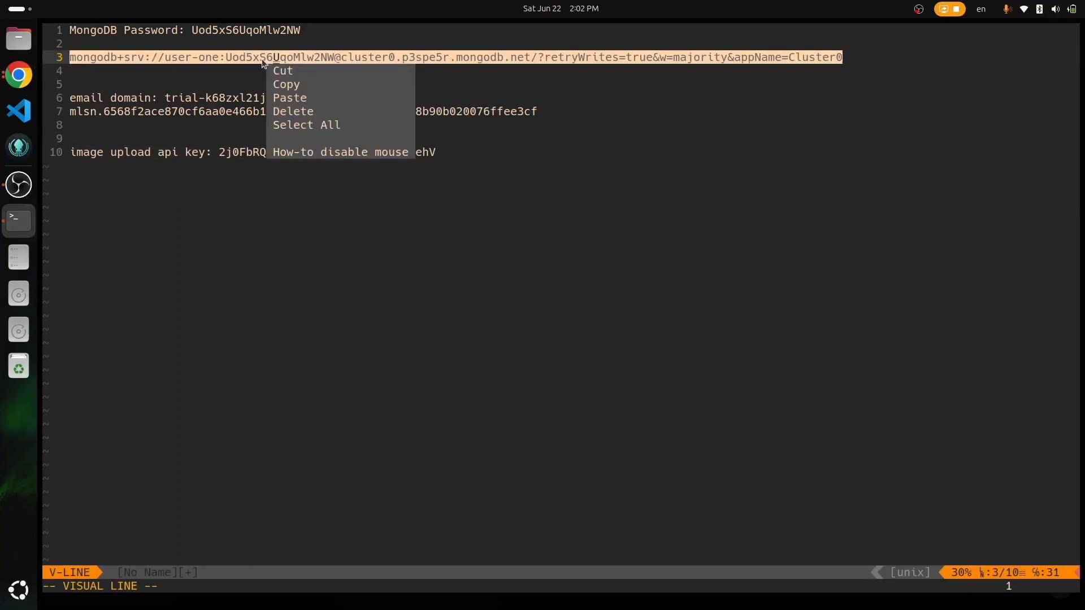
left_click(299, 84)
key("alt+Tab")
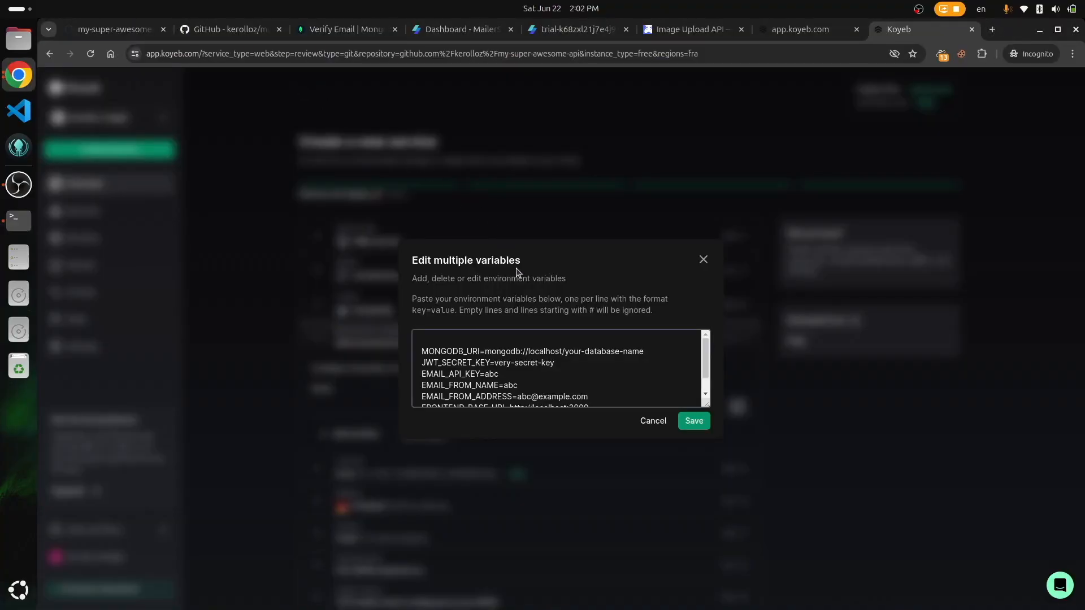
key("ctrl+shift+Right")
key("ctrl+shift+Right")
key("ctrl+shift+Right")
key("ctrl+shift+Right")
key("ctrl+shift+Right")
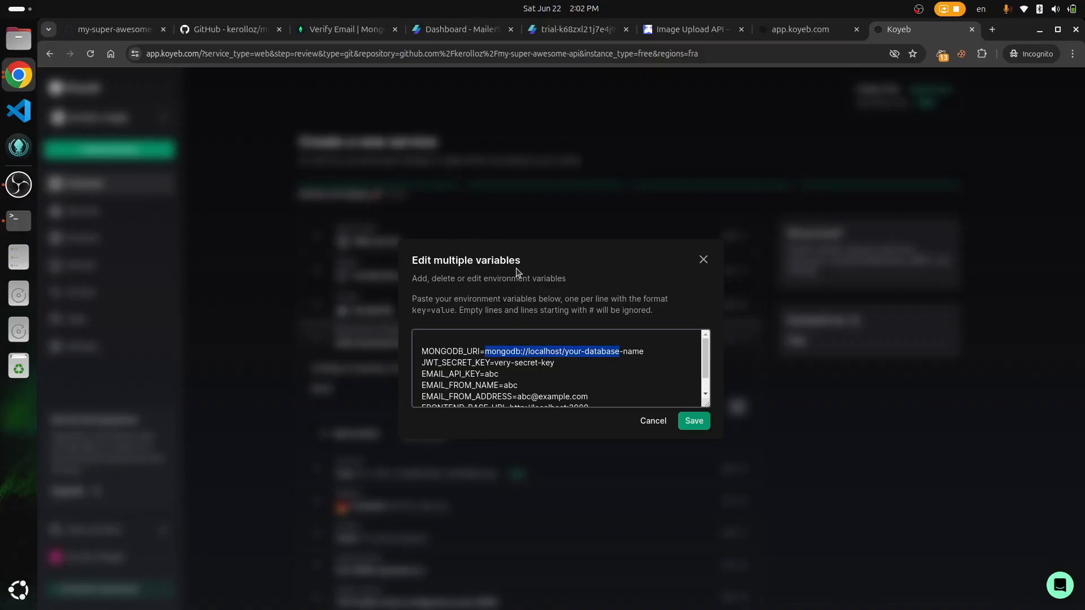
key("ctrl+shift+Right")
key("BackSpace")
key("ctrl+v")
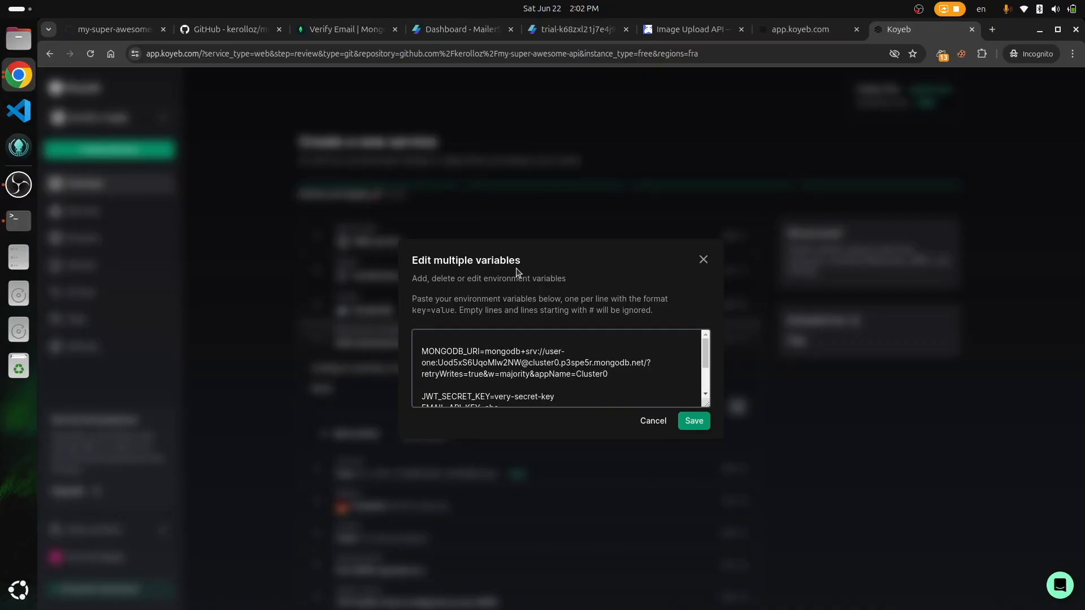
scroll(550, 341, "down", 2)
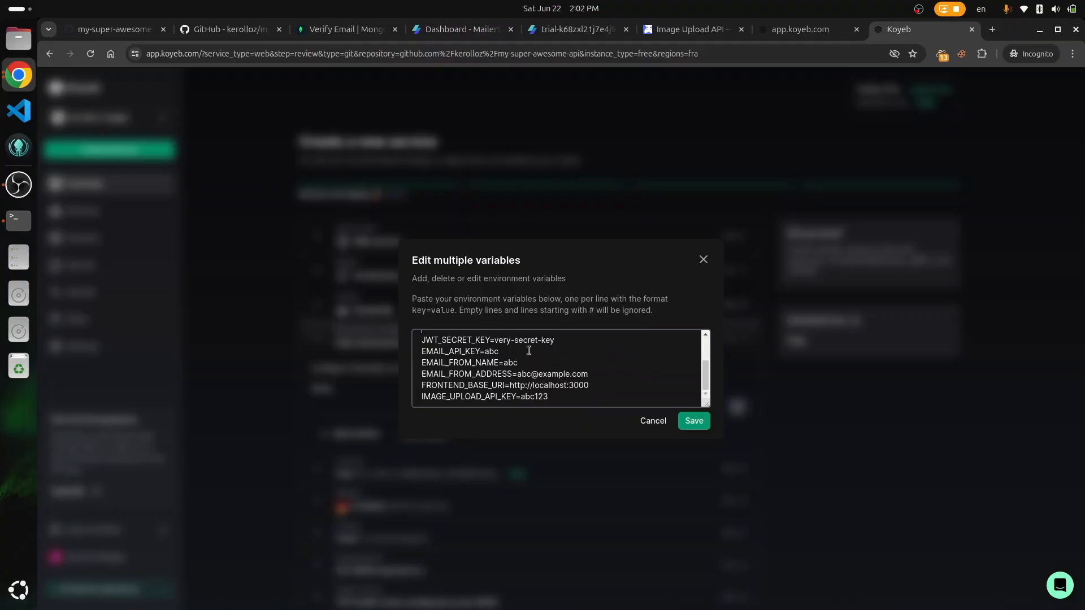
Step: Paste the real email API token from the notes into its variable
key("alt+Tab")
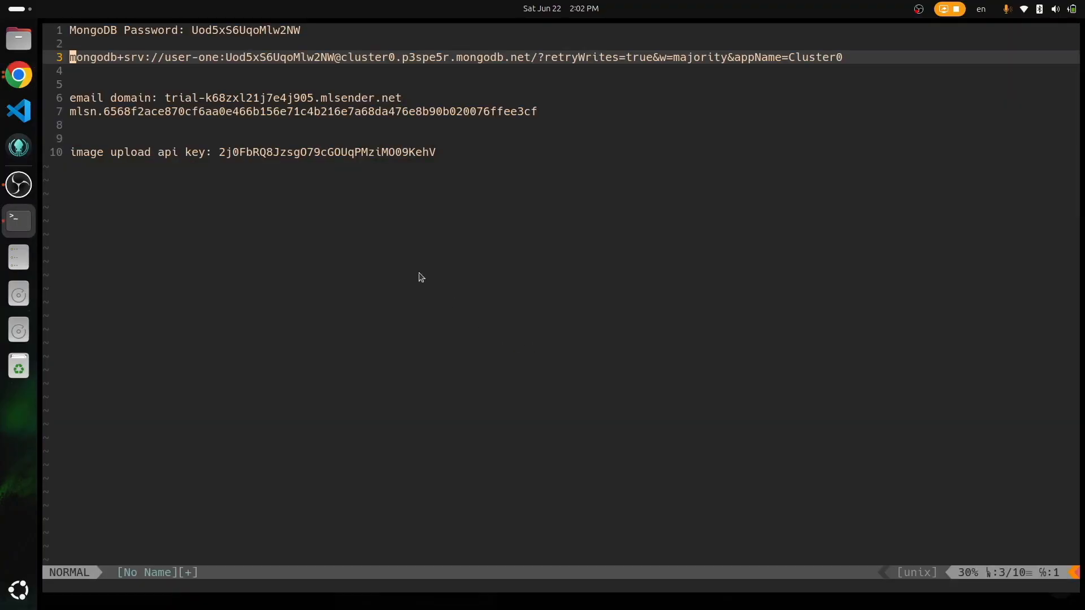
double_click(178, 116)
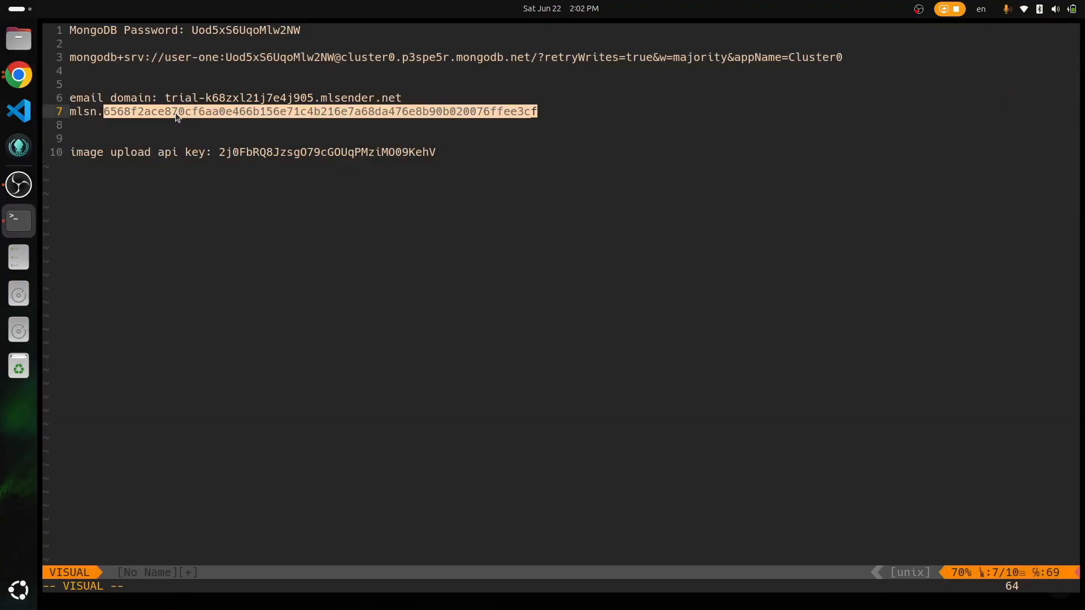
right_click(176, 114)
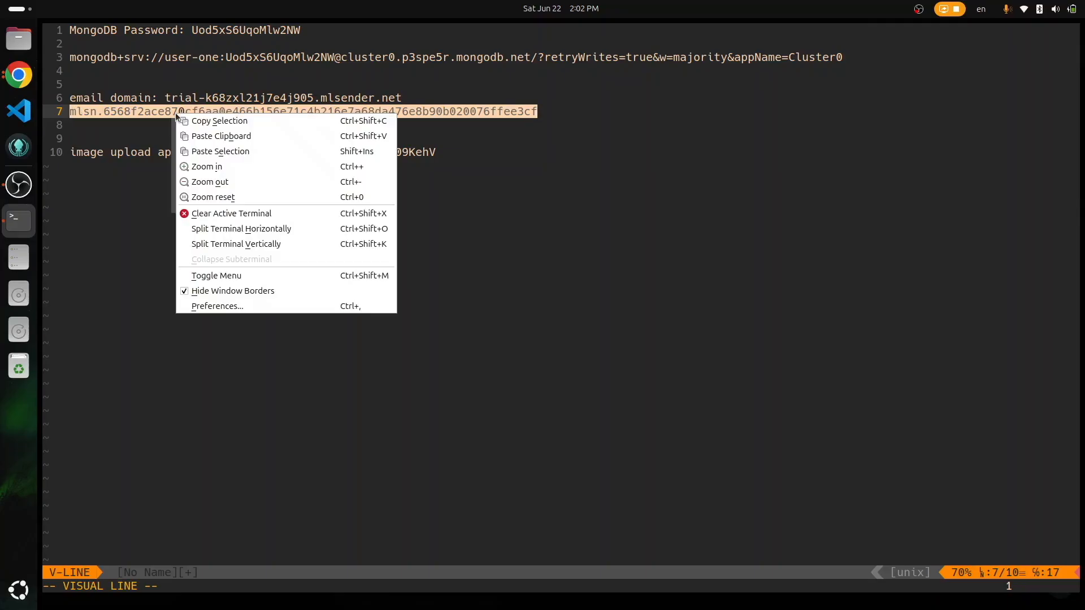
left_click(159, 120)
left_click(202, 140)
key("alt+Tab")
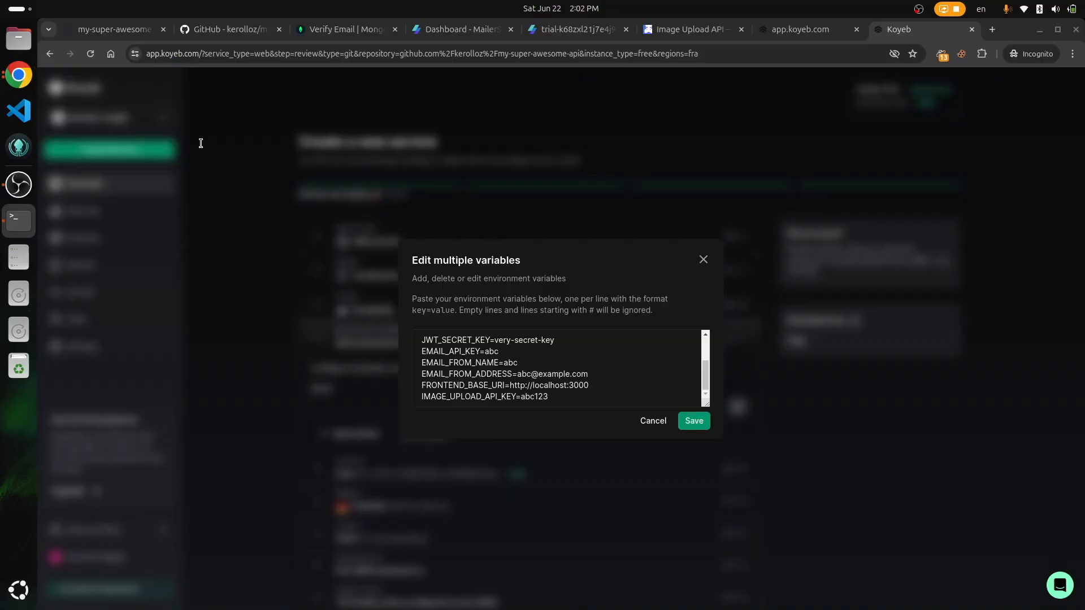
key("ctrl+v")
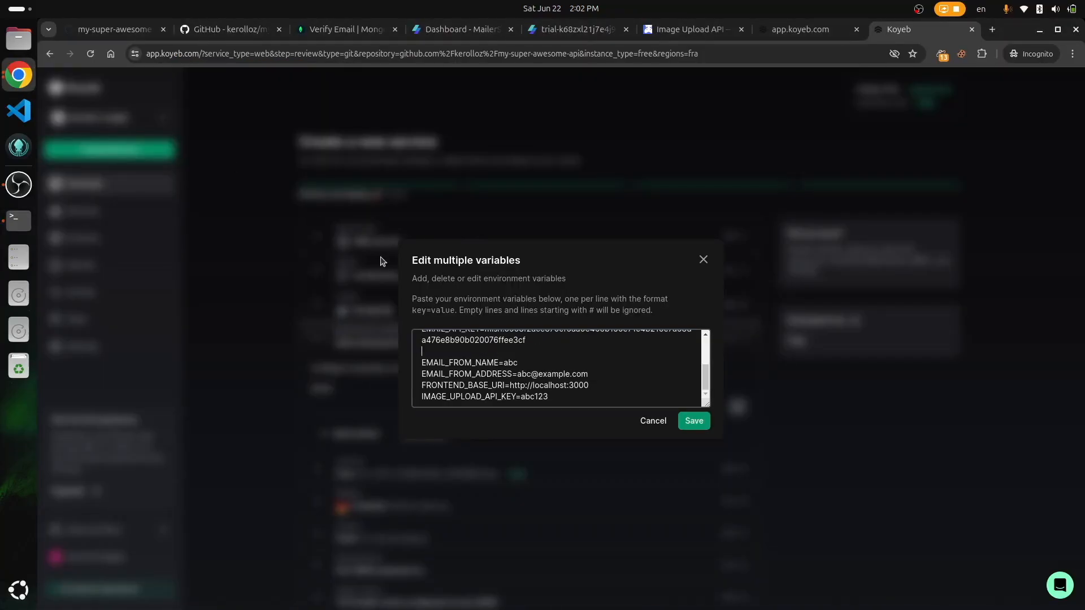
Step: Set the sender name to 'Anything' and the sender address to the trial domain
double_click(511, 362)
type("Anything")
key("alt+Tab")
key("alt+Tab")
key("alt+Tab")
key("alt+Tab")
left_click(571, 370)
key("BackSpace")
key("BackSpace")
key("BackSpace")
key("BackSpace")
key("BackSpace")
key("BackSpace")
key("BackSpace")
key("BackSpace")
key("BackSpace")
key("BackSpace")
key("BackSpace")
key("ctrl+v")
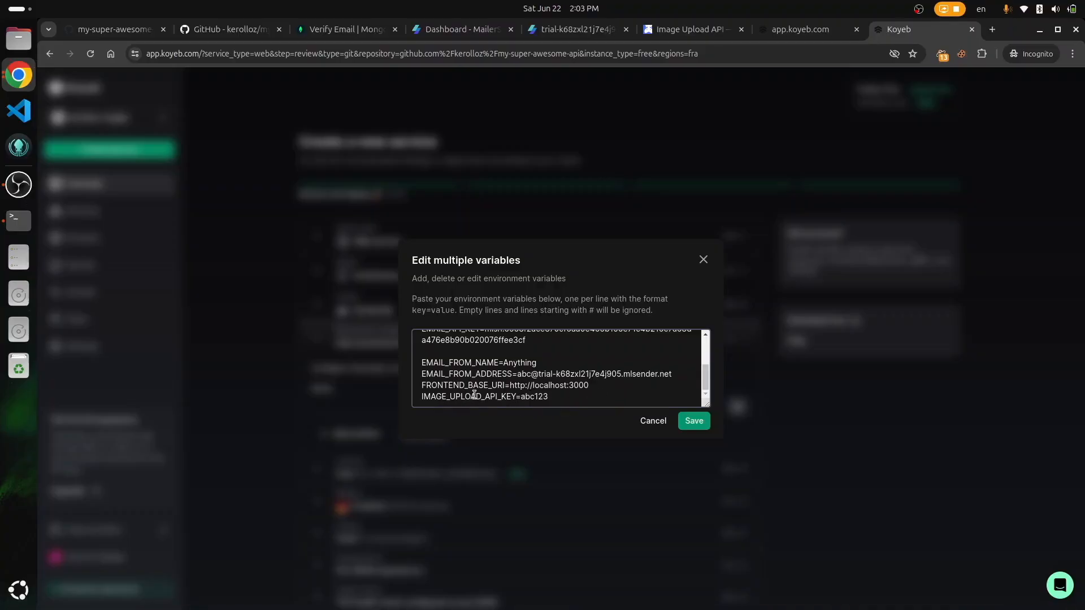
Step: Replace the abc123 placeholder with the real image upload API key and save the variables
key("alt+Tab")
double_click(338, 148)
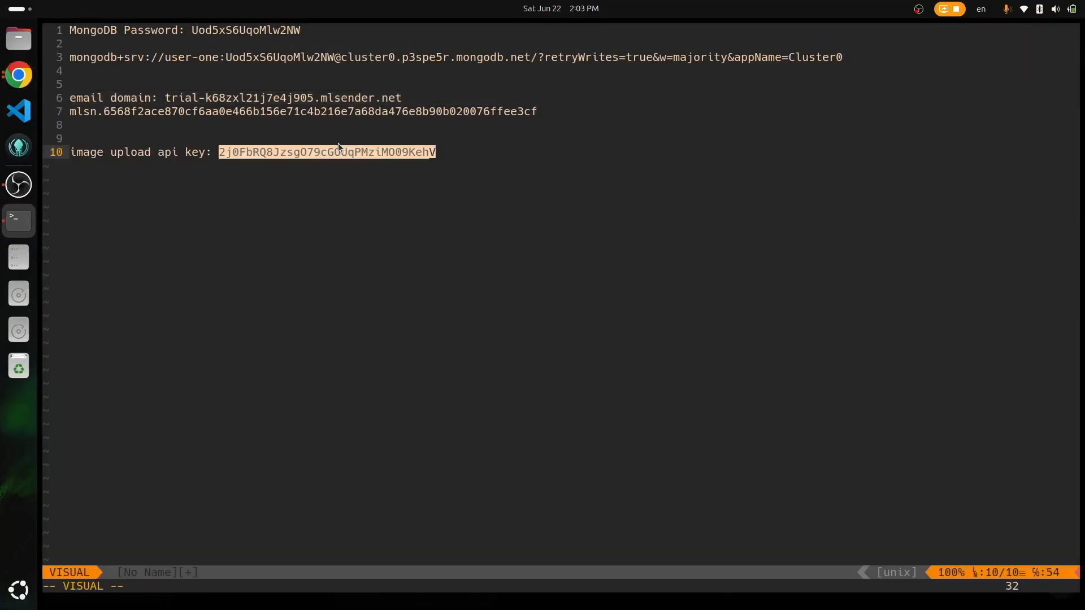
right_click(312, 150)
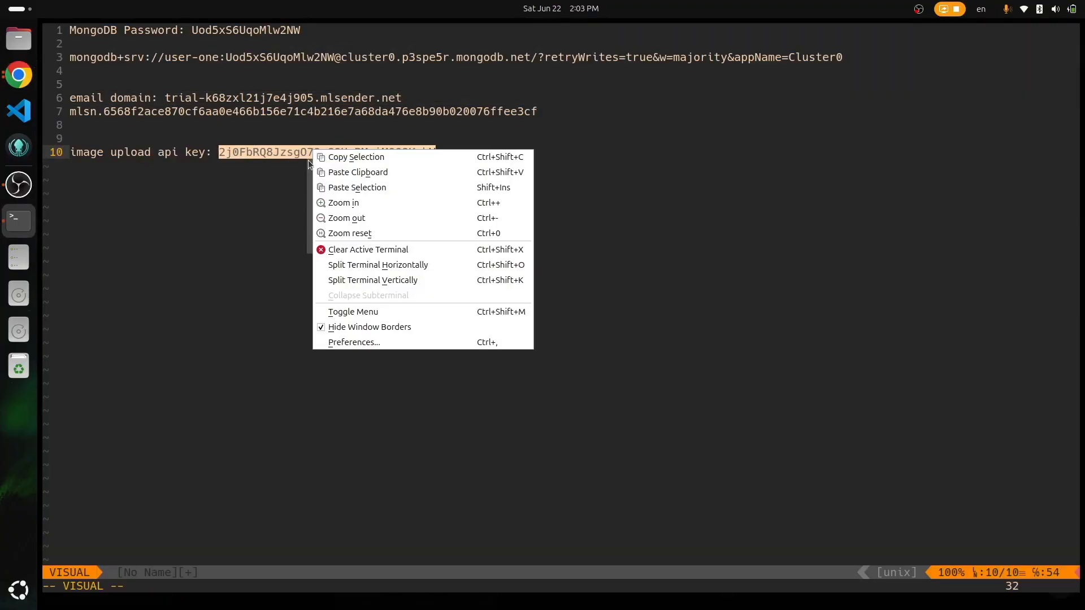
key("Escape")
key("y")
key("alt+Tab")
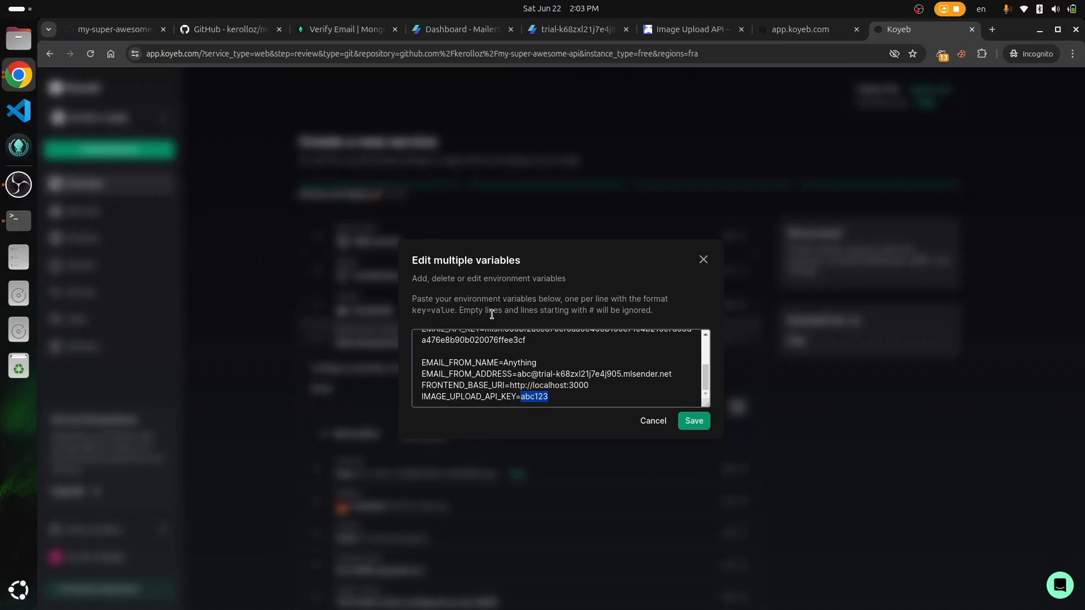
key("ctrl+v")
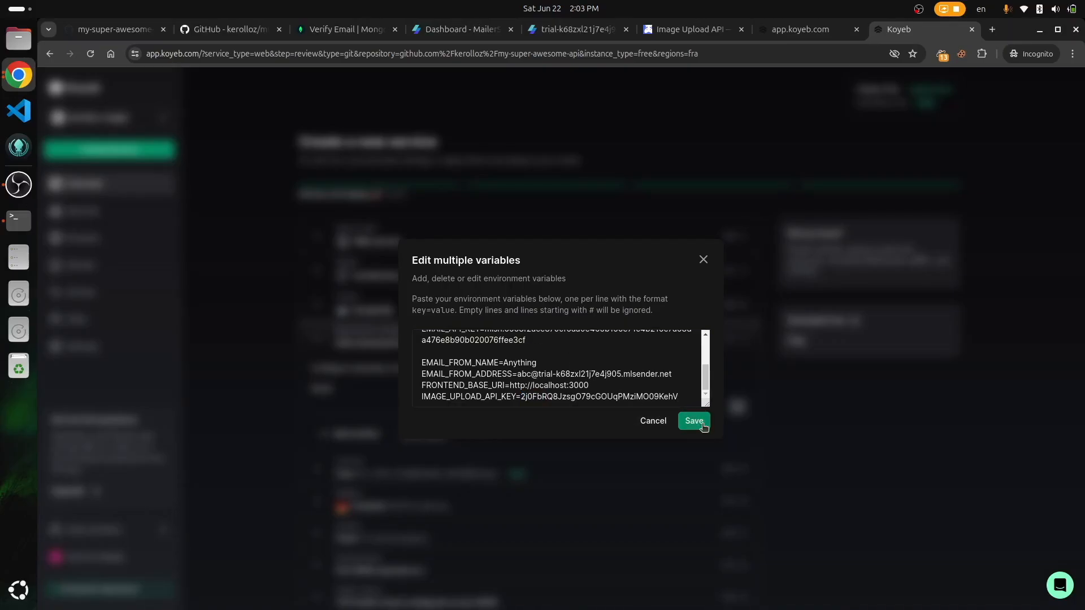
left_click(703, 426)
Step: Check the pasted image upload key value and deploy the my-super-awesome-api service
scroll(596, 394, "down", 3)
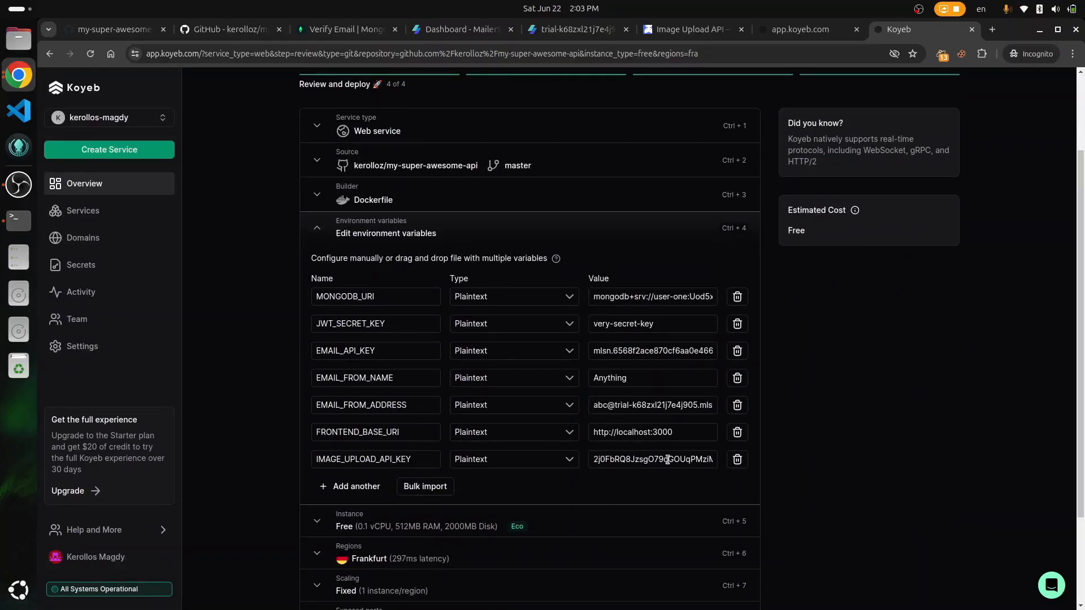
left_click(645, 457)
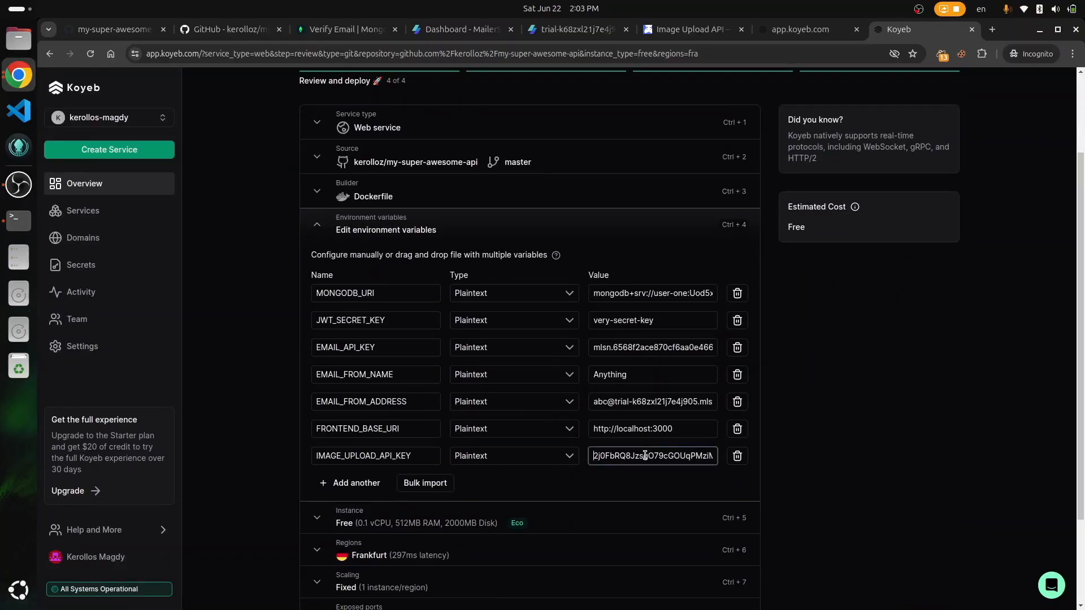
scroll(641, 403, "down", 3)
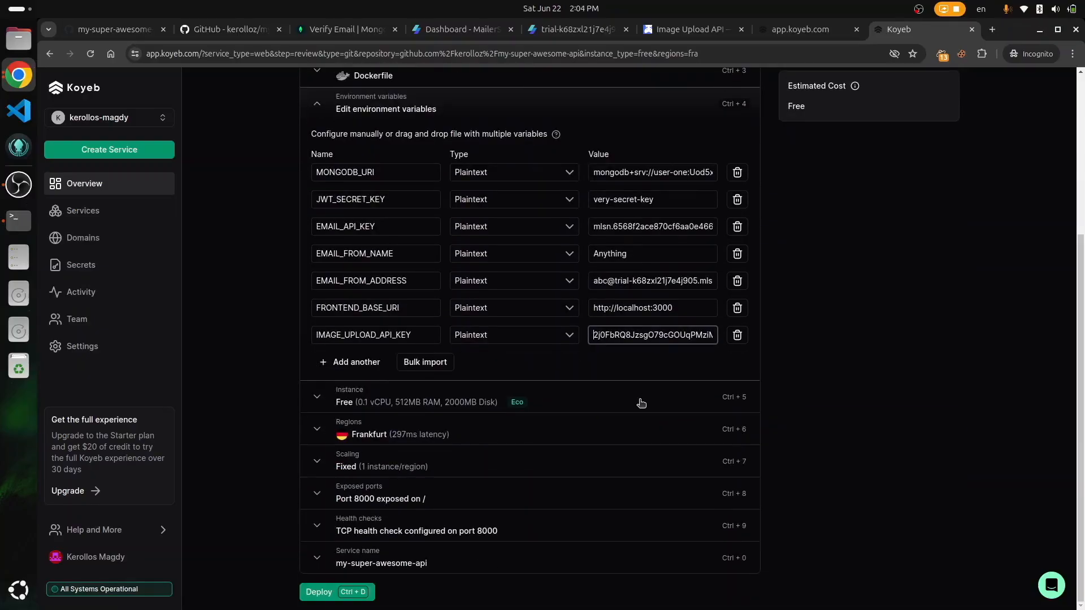
left_click(309, 593)
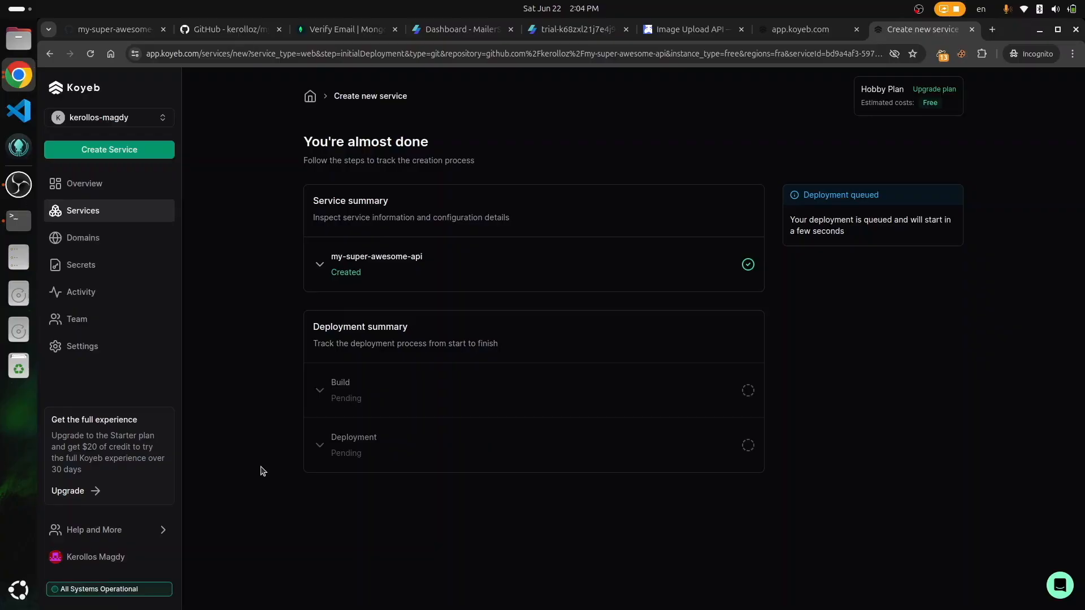
Step: Follow the deployment logs until MongoDB connects and the server listens on port 8000
scroll(263, 471, "down", 5)
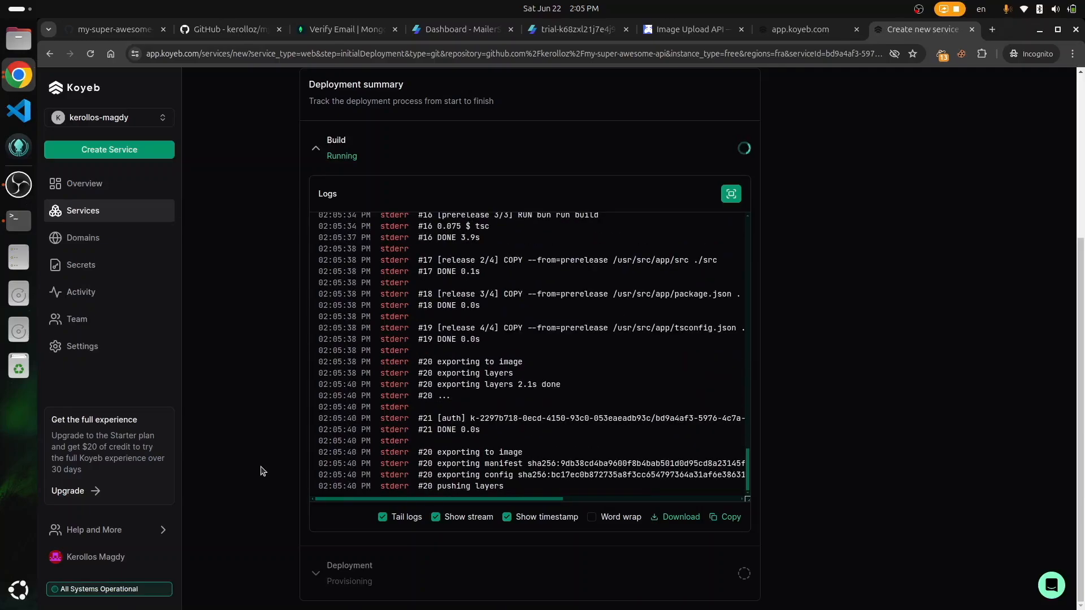
scroll(249, 412, "down", 2)
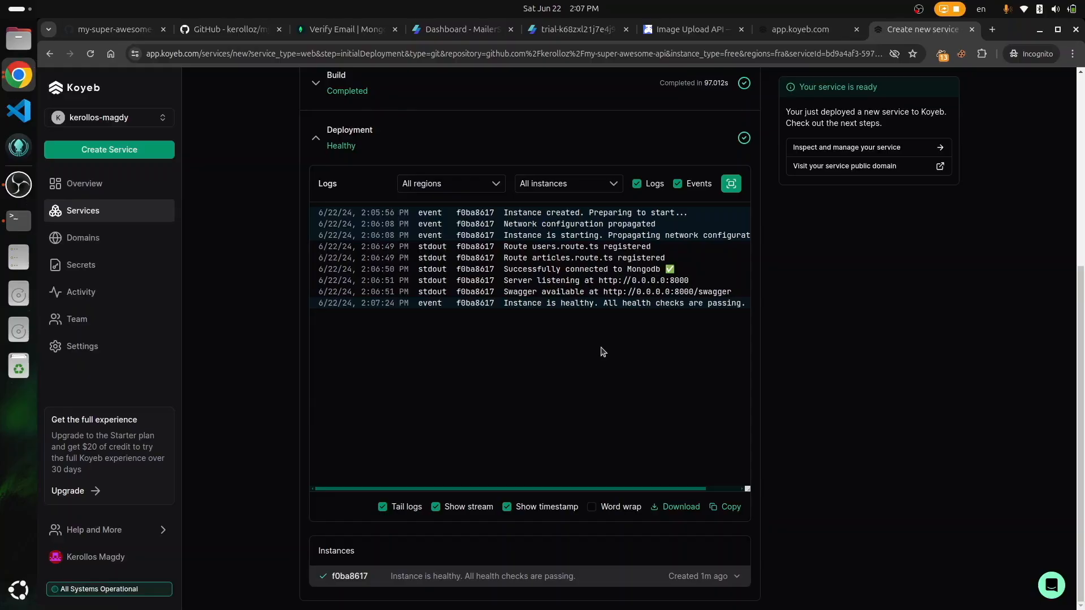
scroll(603, 351, "right", 2)
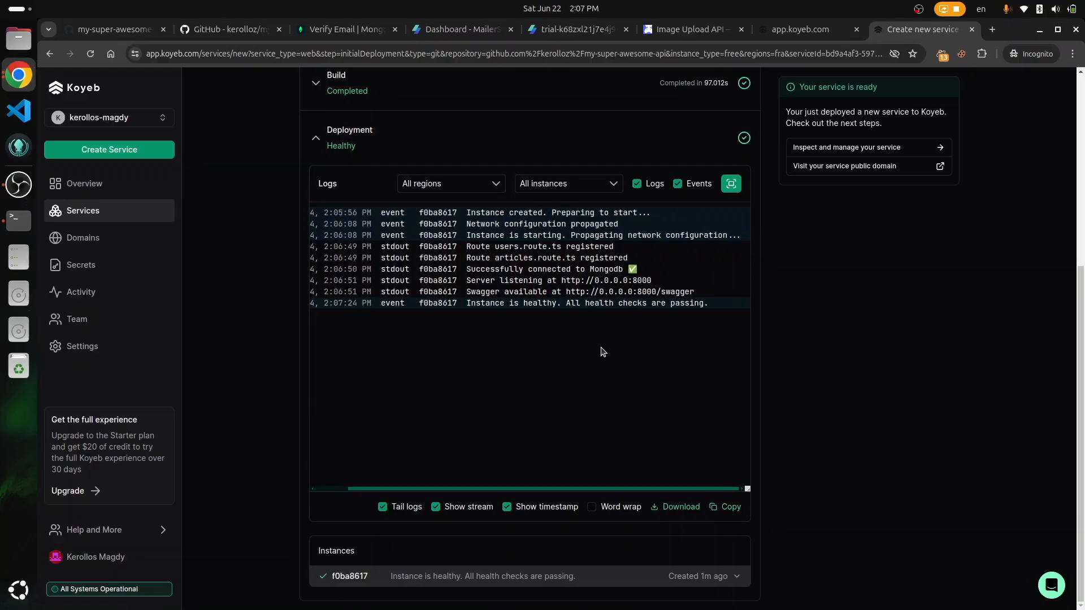
scroll(603, 351, "left", 2)
scroll(795, 373, "up", 5)
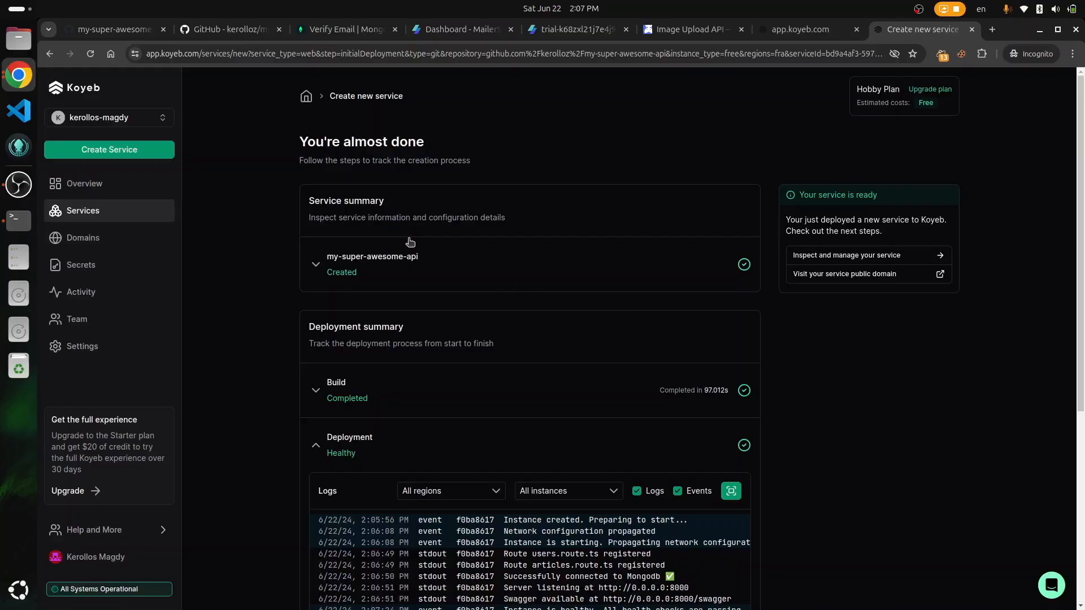
Step: Open the deployed service's public URL and load its /articles endpoint, returning an empty list
left_click(85, 182)
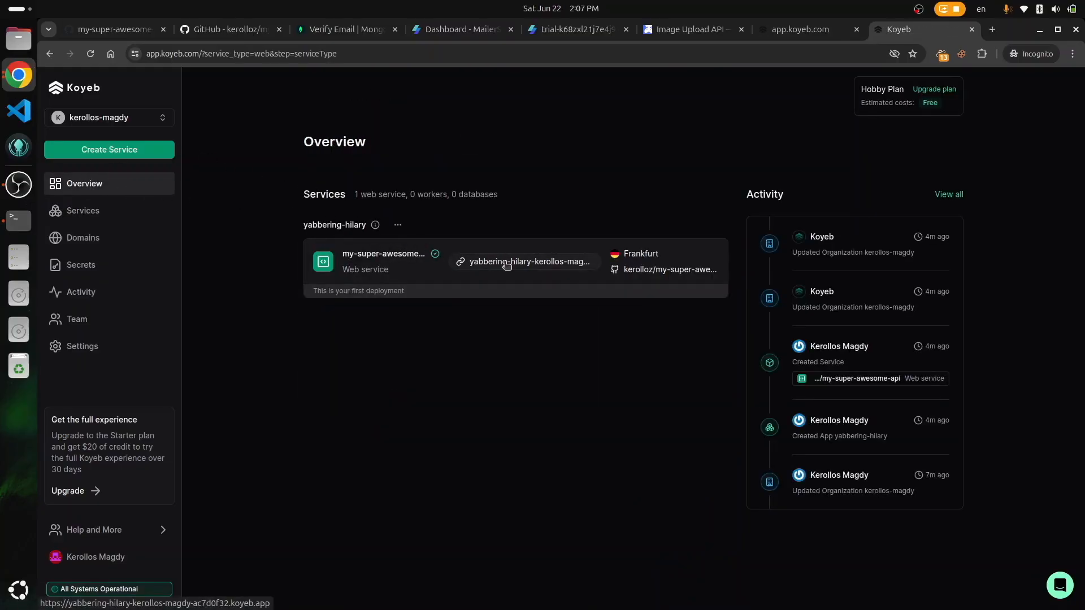
left_click(507, 263)
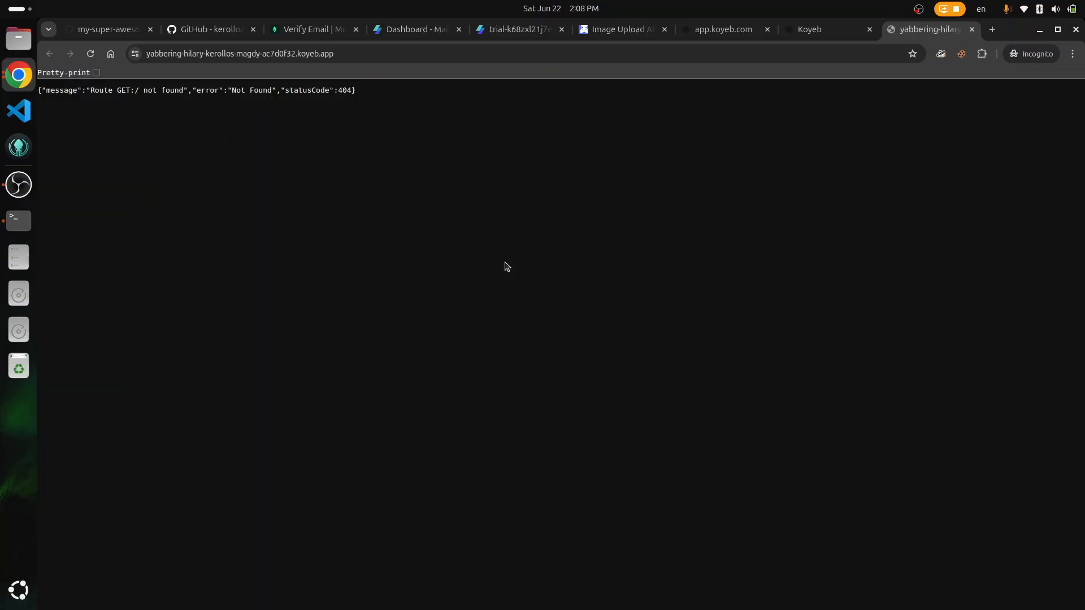
key("ctrl+l")
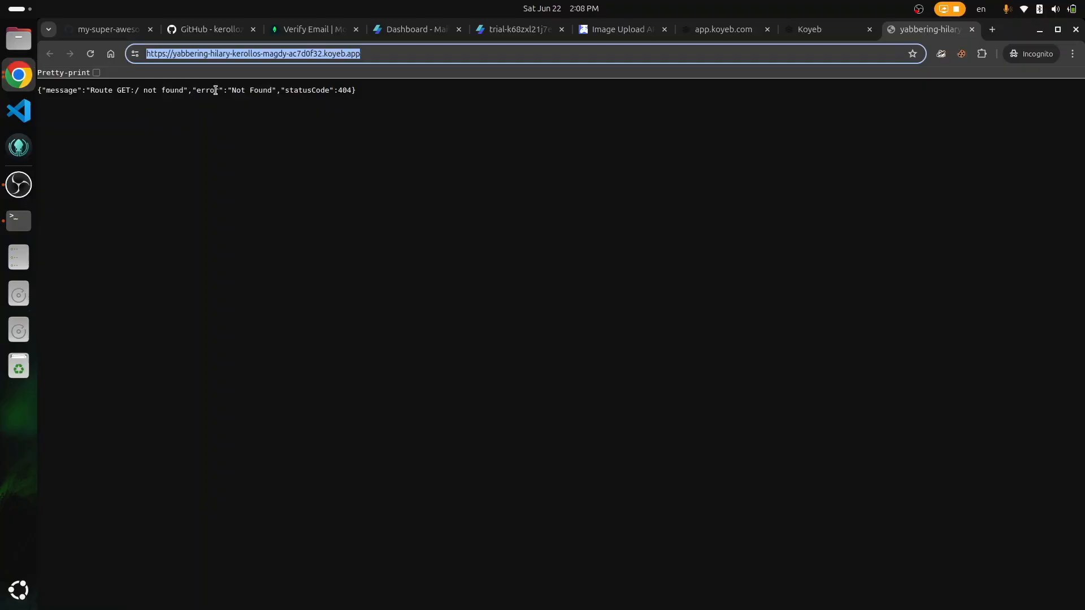
key("End")
type("/artci")
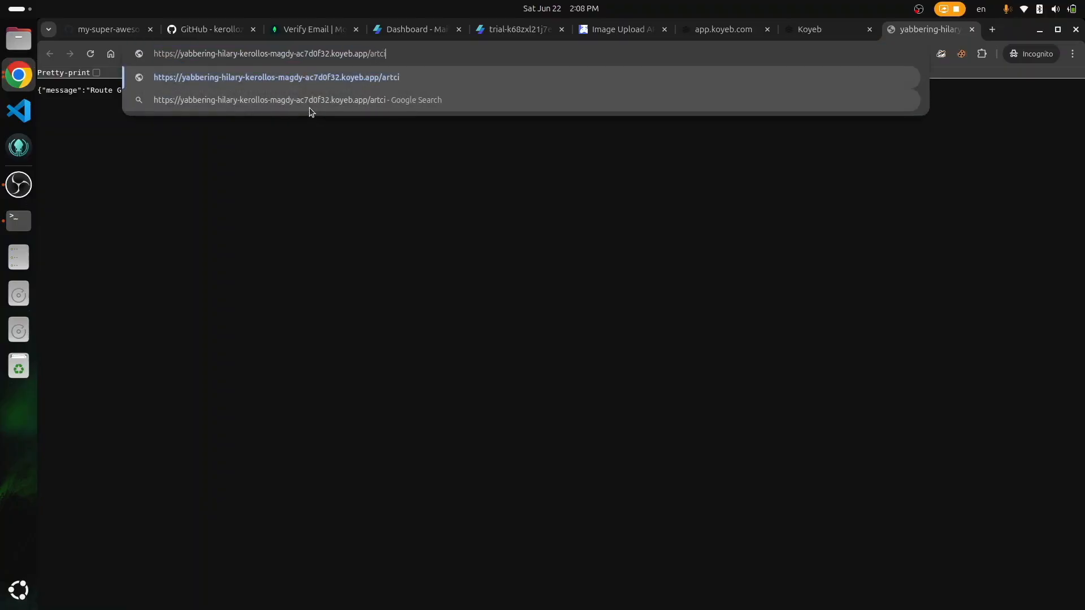
key("BackSpace")
key("BackSpace")
type("icles")
key("Return")
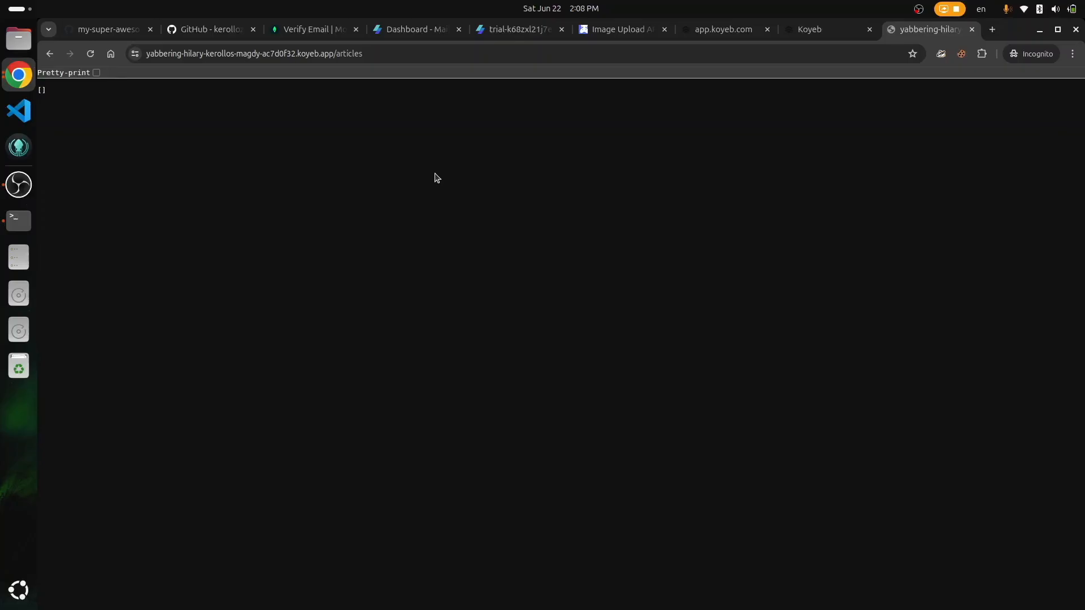
Step: Open a fresh private tab with an empty address bar
key("ctrl+t")
type("d")
key("BackSpace")
key("BackSpace")
Step: Go to cloudflare.com and start the free account signup
type("cloudfl")
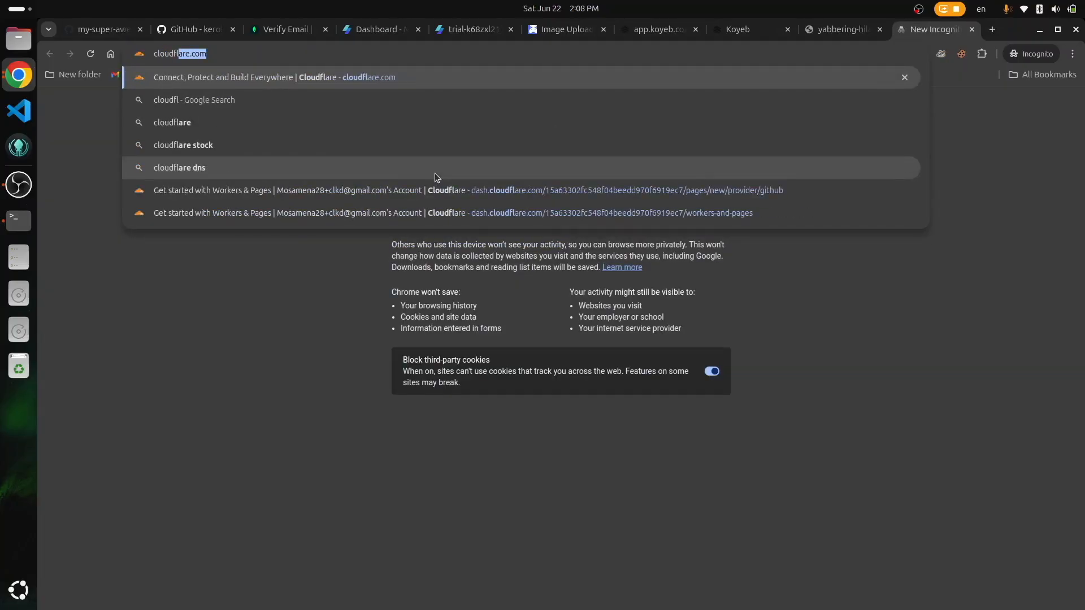
key("Return")
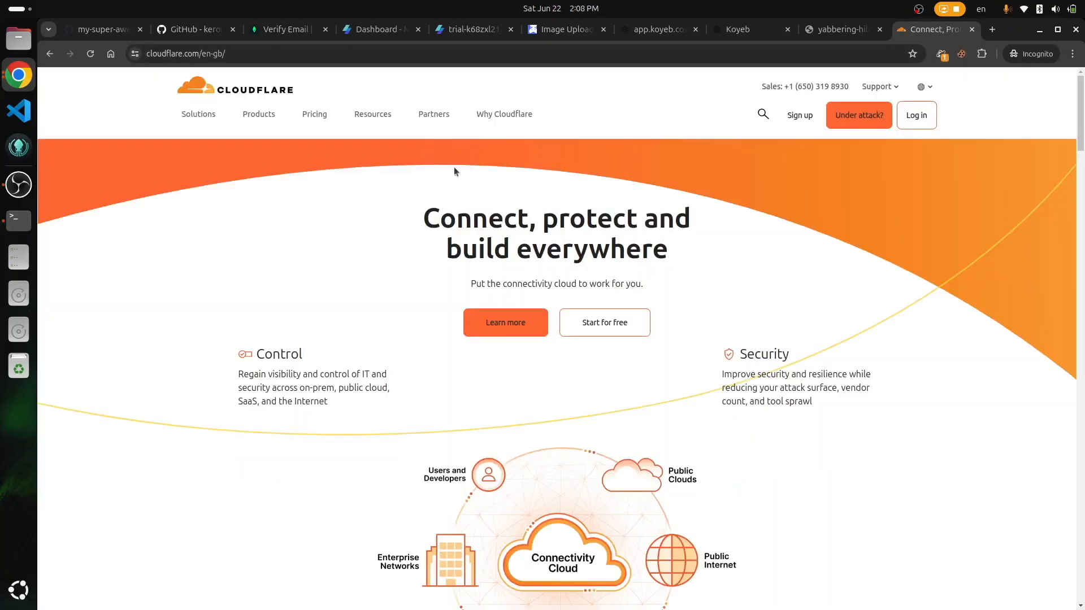
left_click(575, 329)
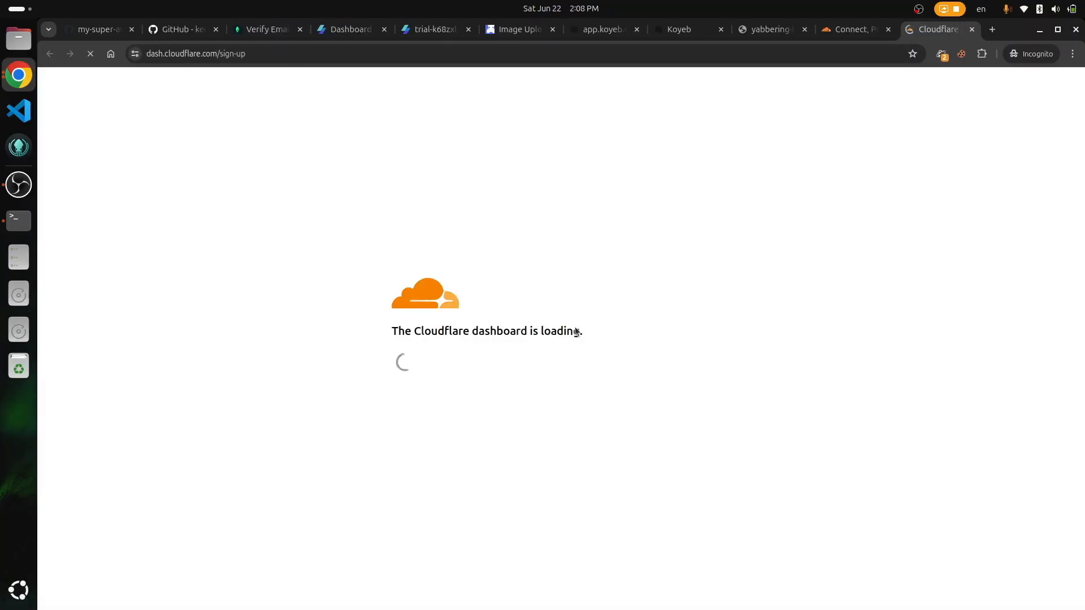
Step: Enter the account e-mail and password, pass the human check, and submit the Cloudflare signup
left_click(530, 193)
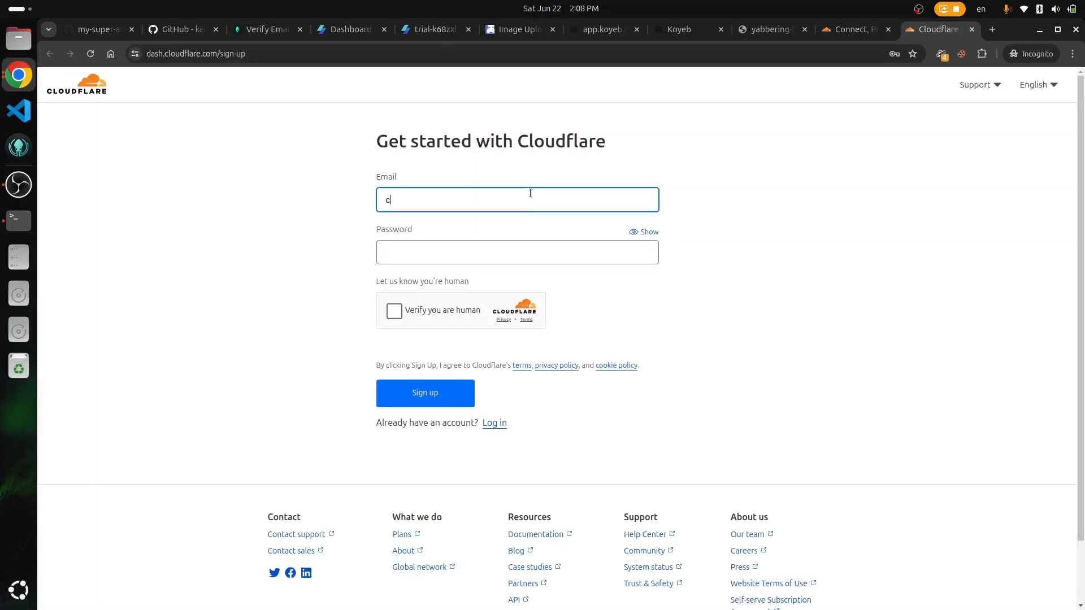
key("Tab")
type("•••••••••••")
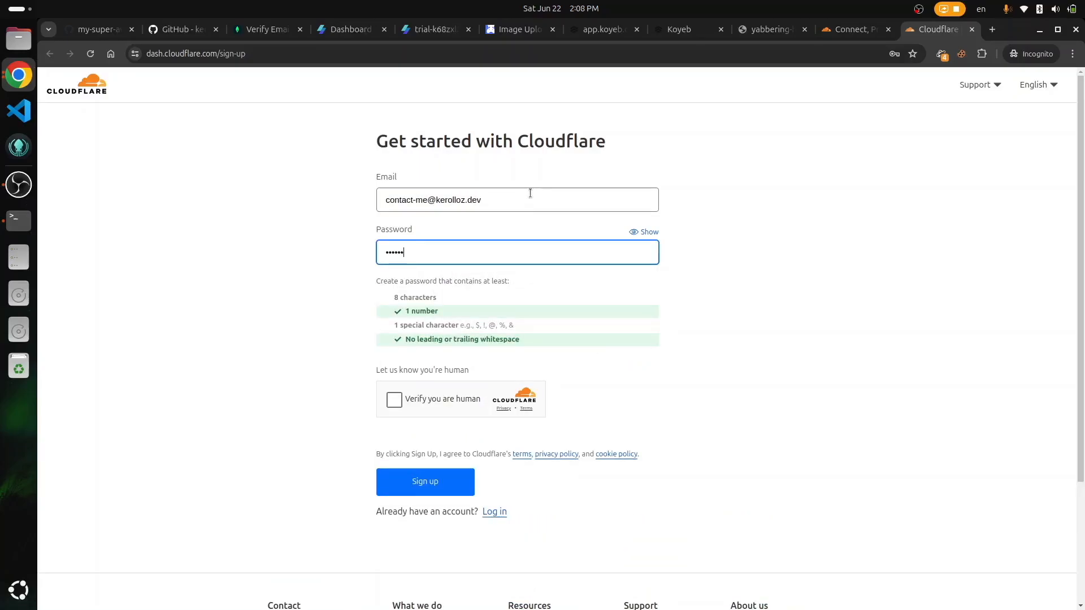
type("•••")
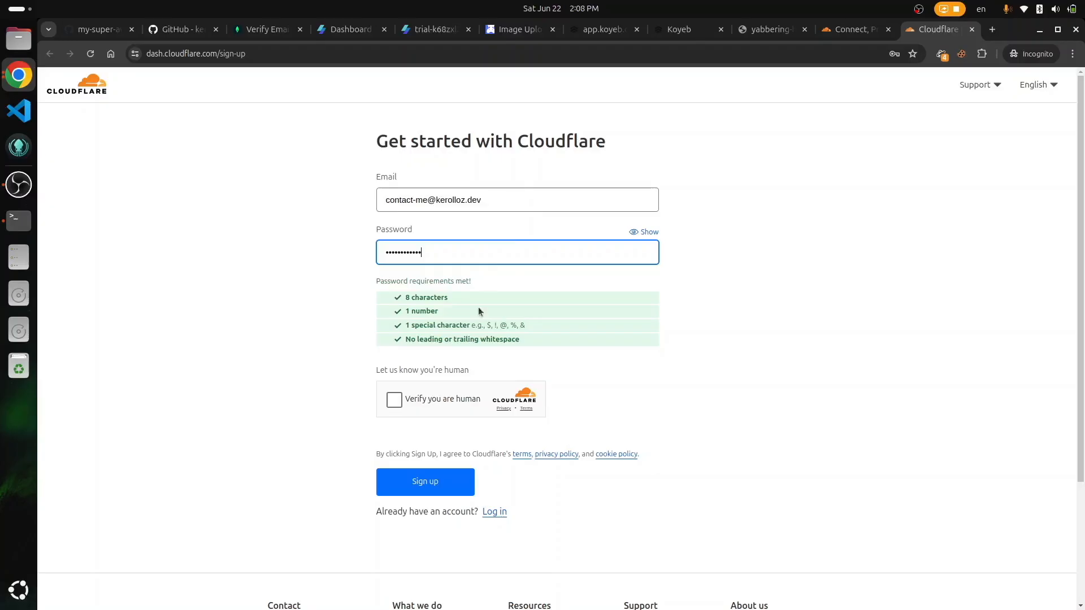
left_click(394, 401)
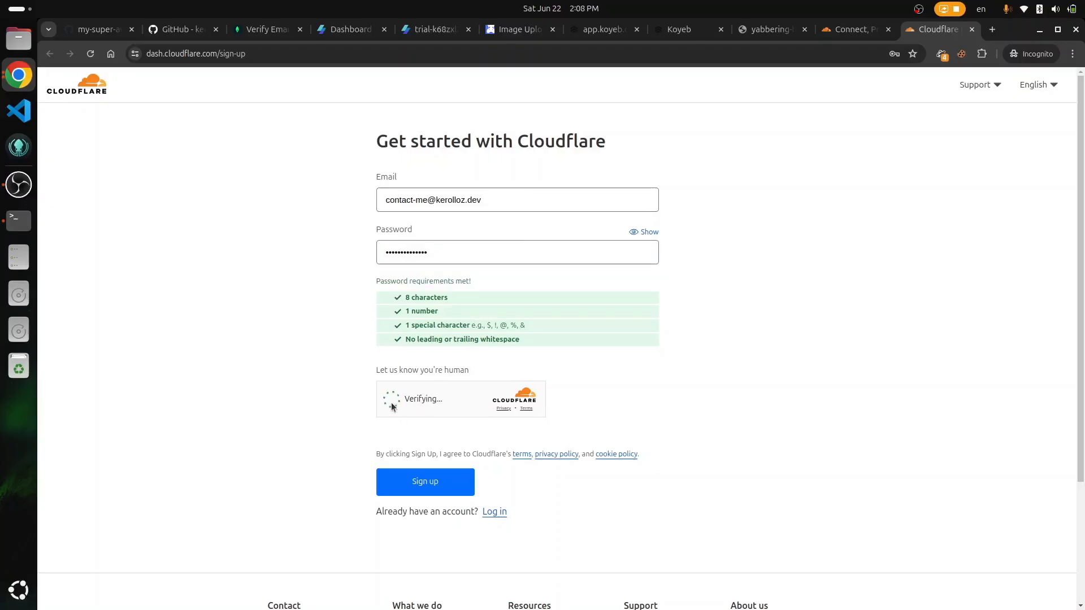
left_click(452, 488)
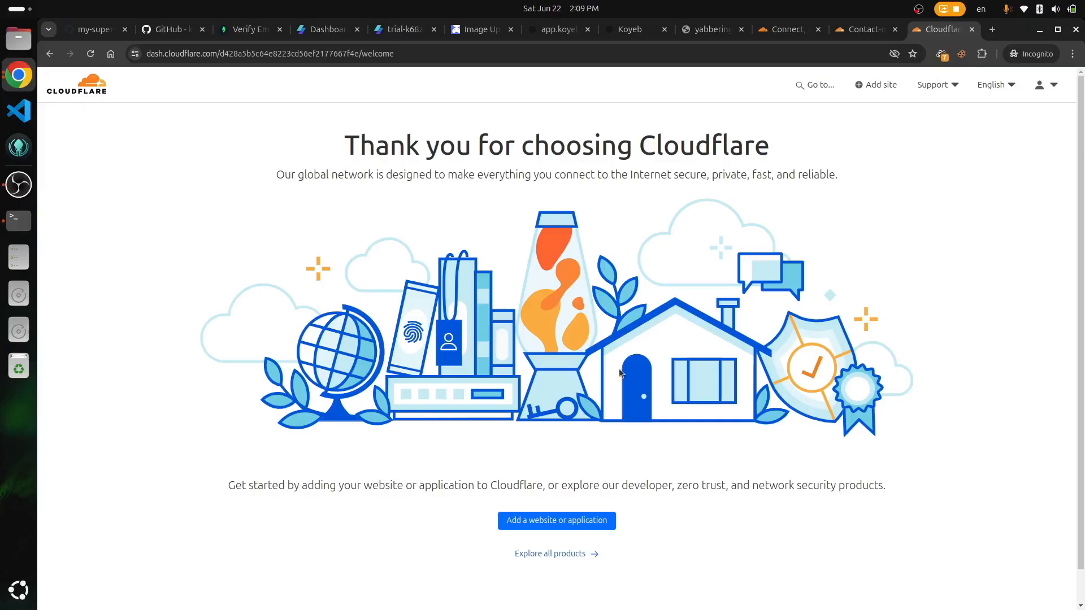
Step: In Cloudflare Workers & Pages, start a new Pages site deployed from Git
left_click(556, 554)
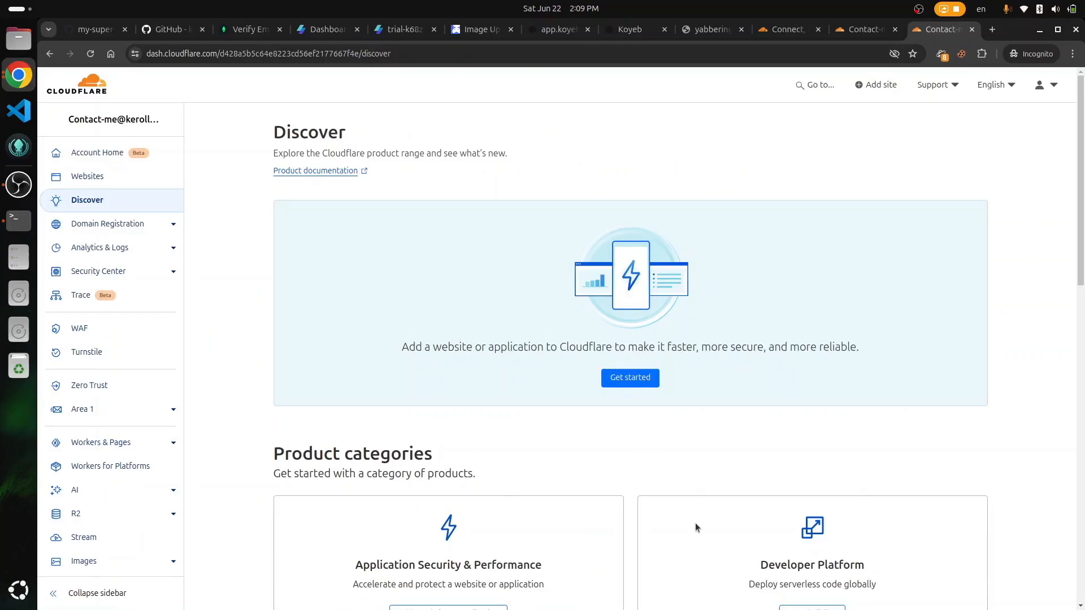
left_click(115, 450)
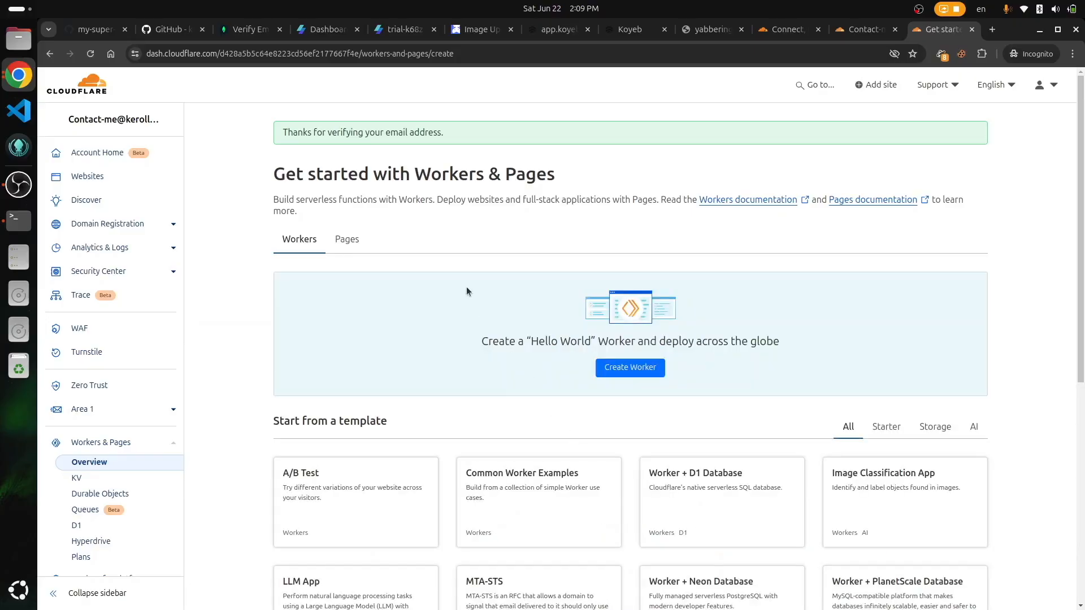
left_click(351, 241)
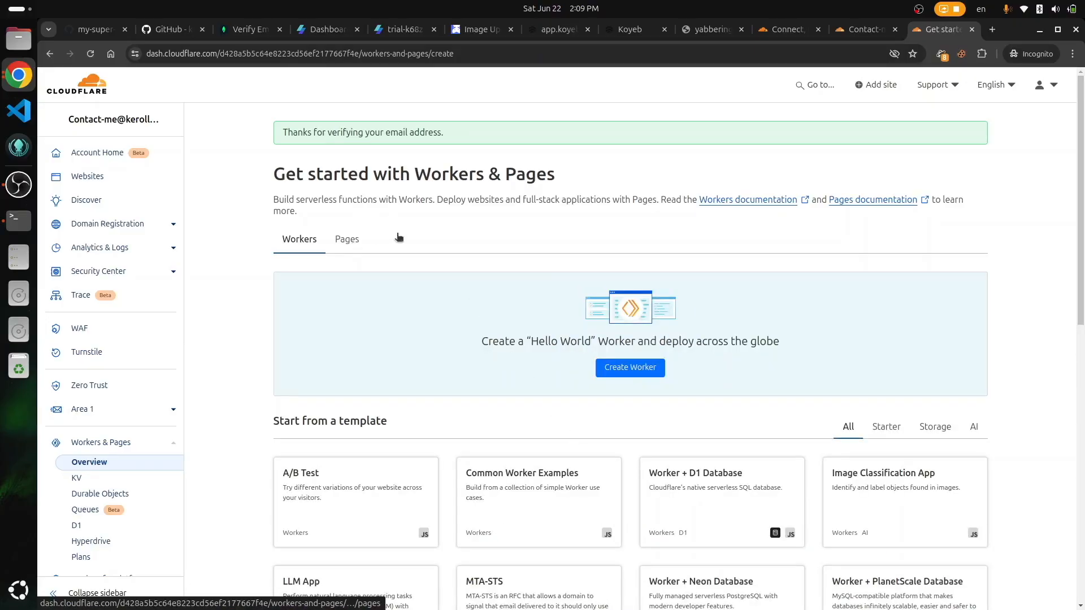
left_click(629, 327)
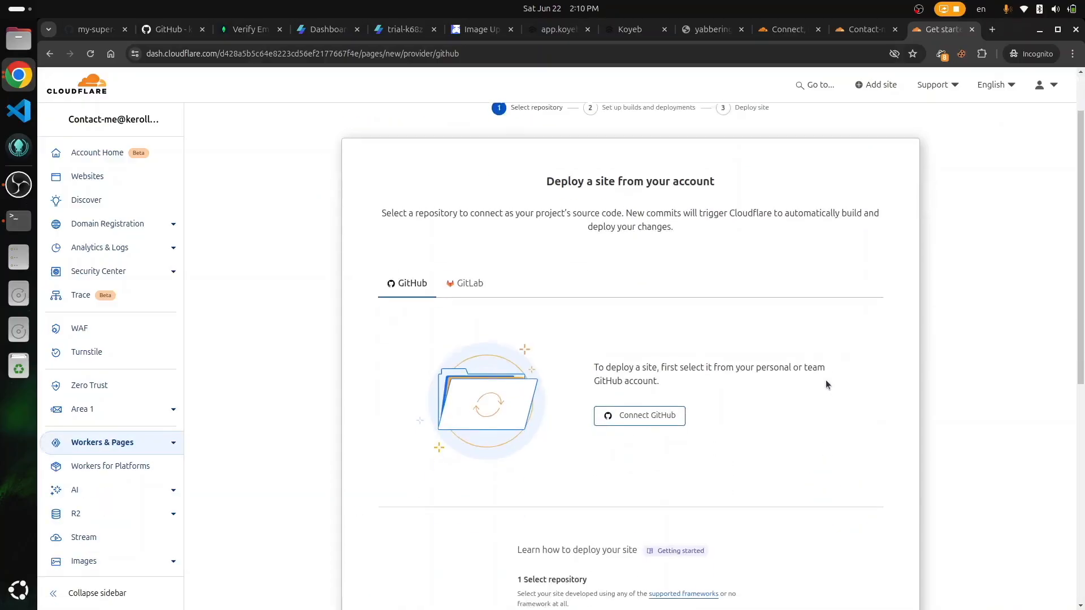
scroll(808, 373, "down", 2)
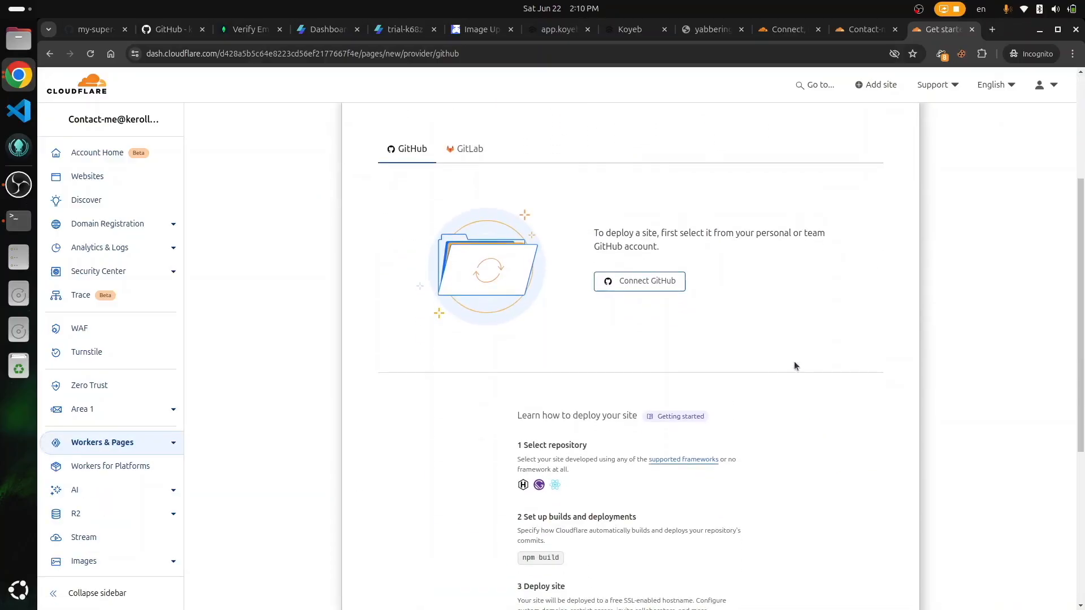
Step: Connect GitHub and install Cloudflare Pages with access to all repositories
left_click(631, 284)
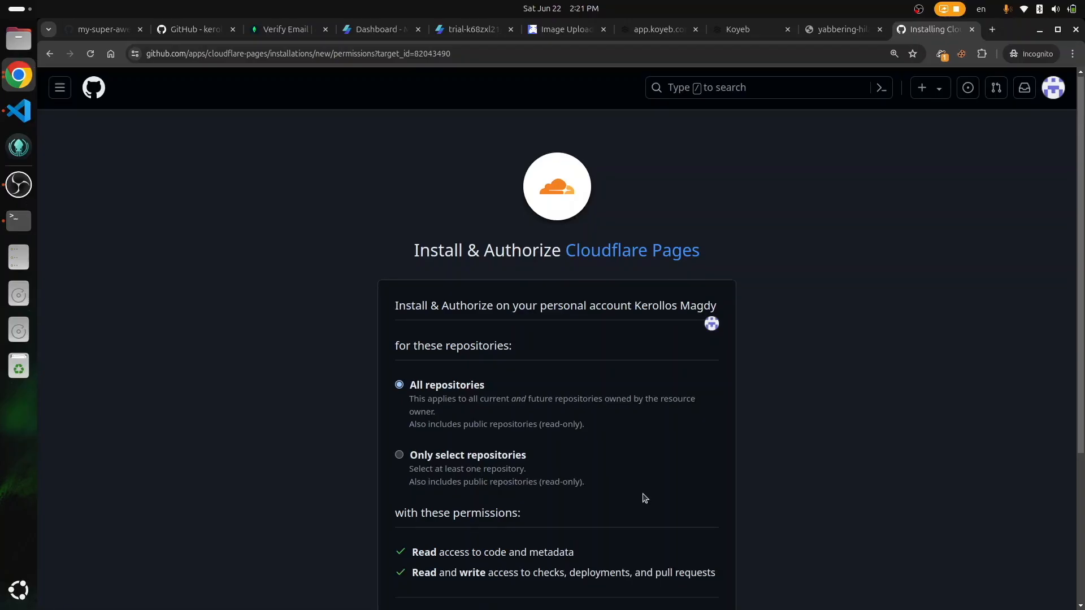
scroll(643, 498, "down", 3)
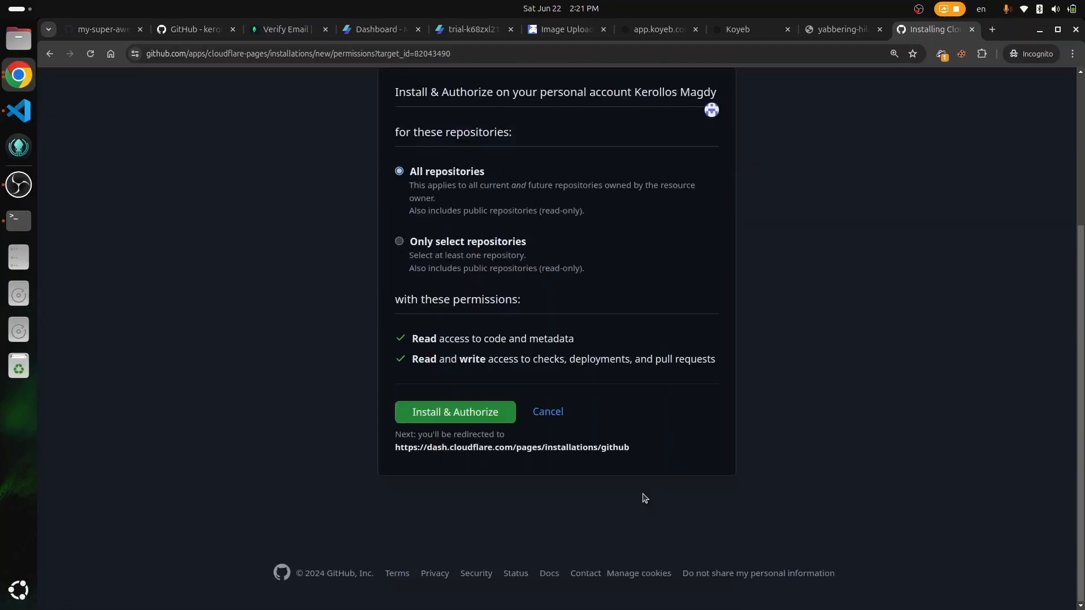
left_click(456, 411)
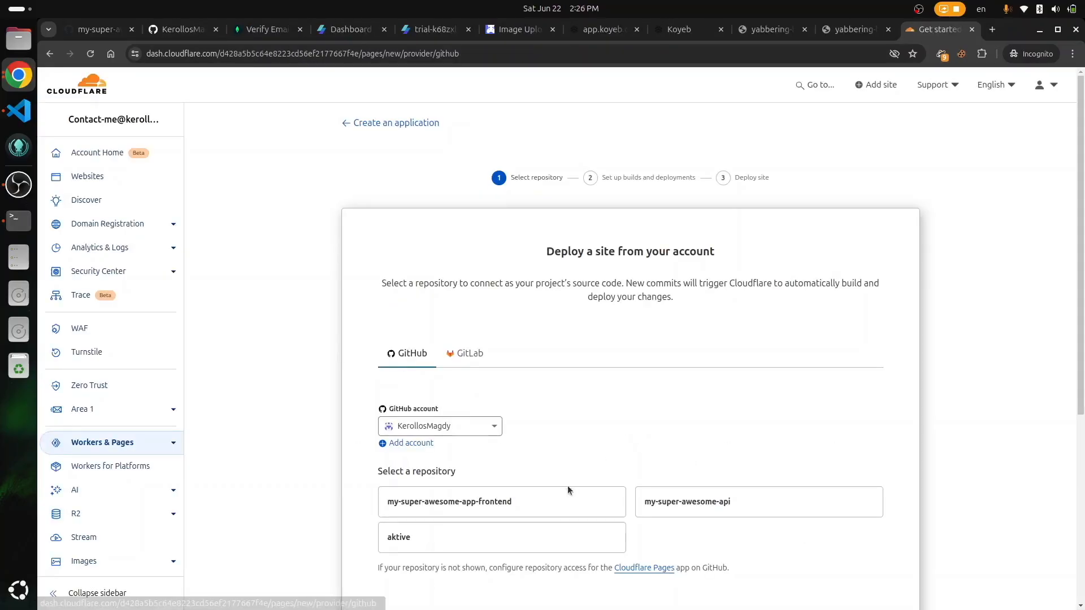
Step: Select the my-super-awesome-app-frontend repo and use the Svelte preset with build output directory dist
left_click(517, 512)
scroll(599, 454, "down", 5)
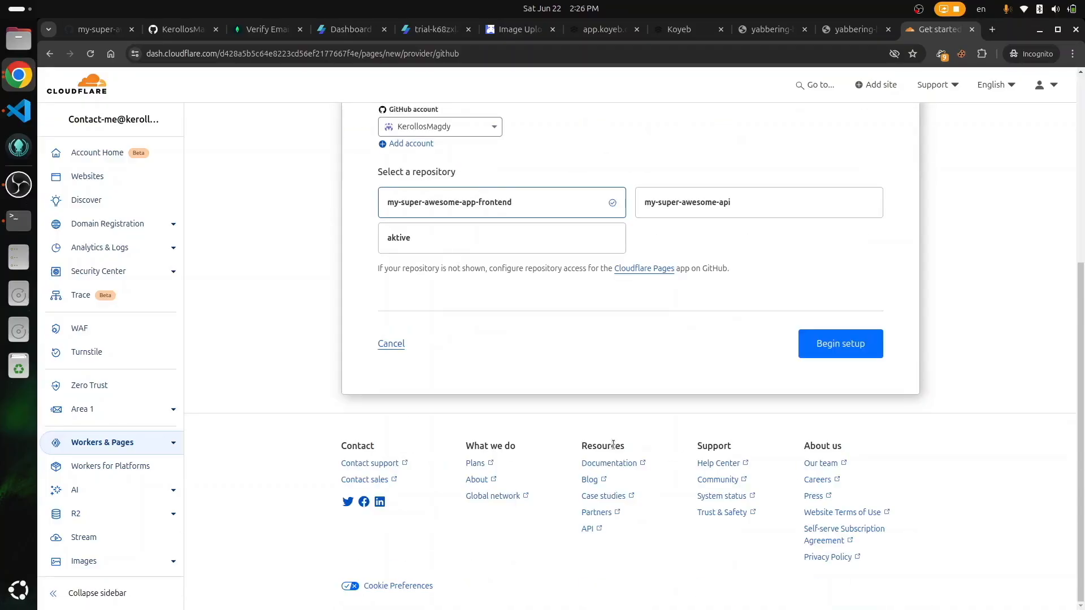
left_click(845, 356)
scroll(922, 448, "down", 3)
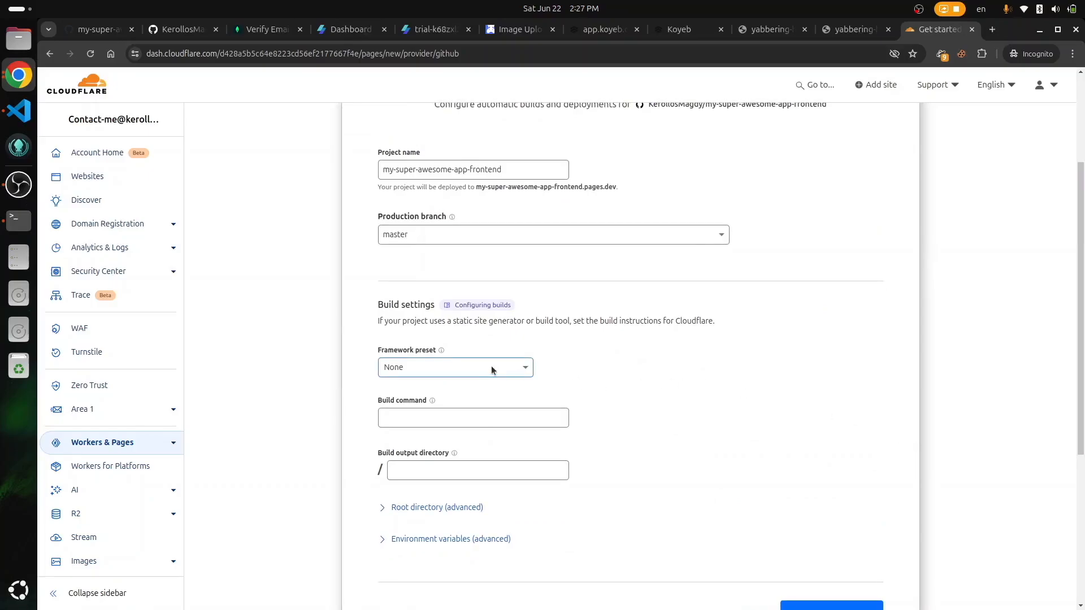
left_click(490, 367)
scroll(453, 439, "down", 5)
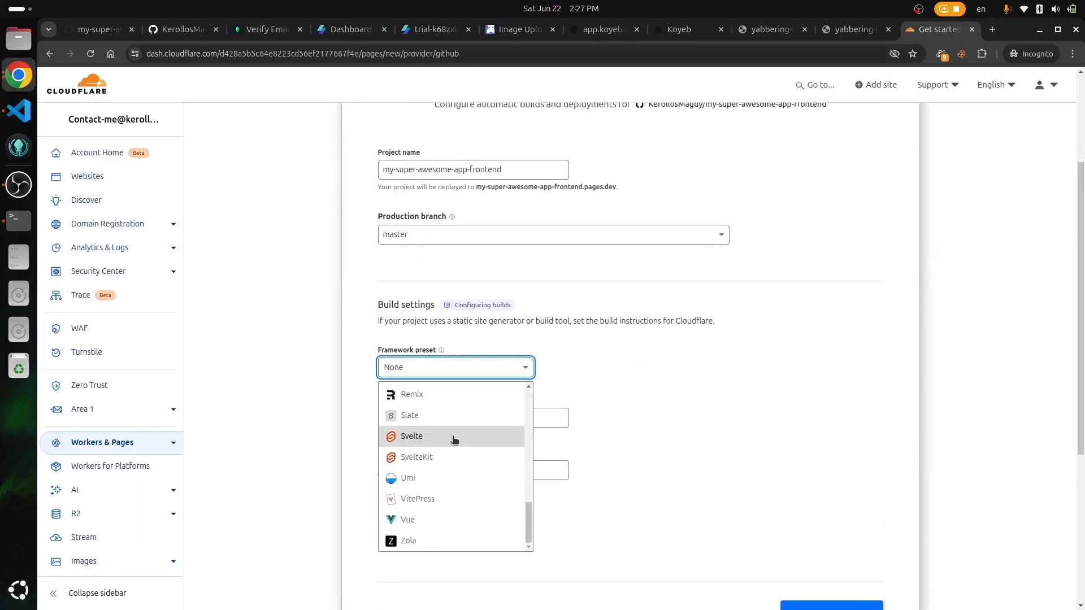
left_click(408, 438)
scroll(430, 419, "down", 2)
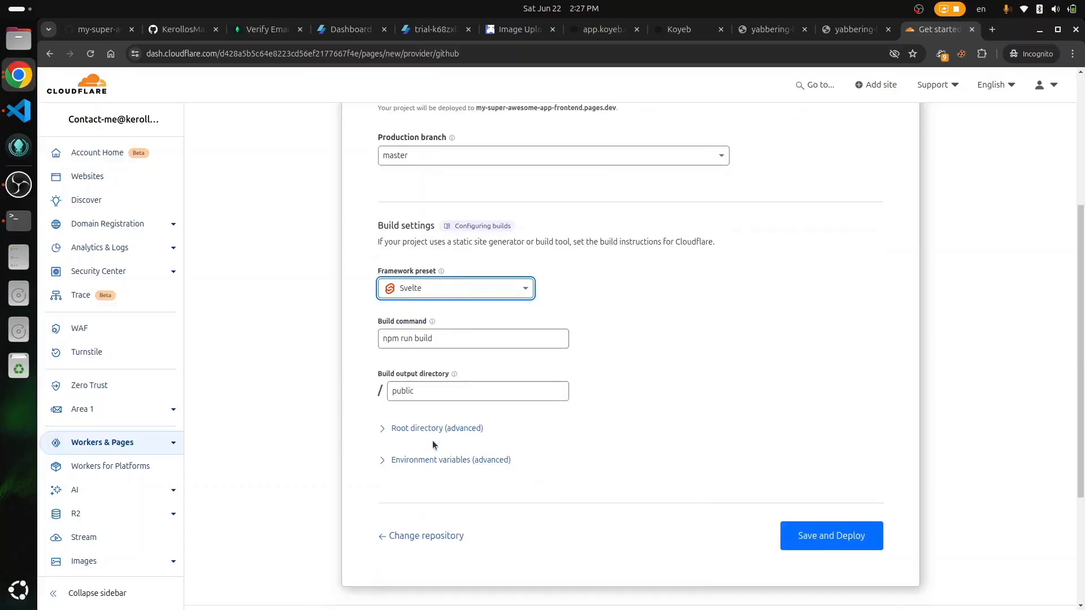
double_click(440, 383)
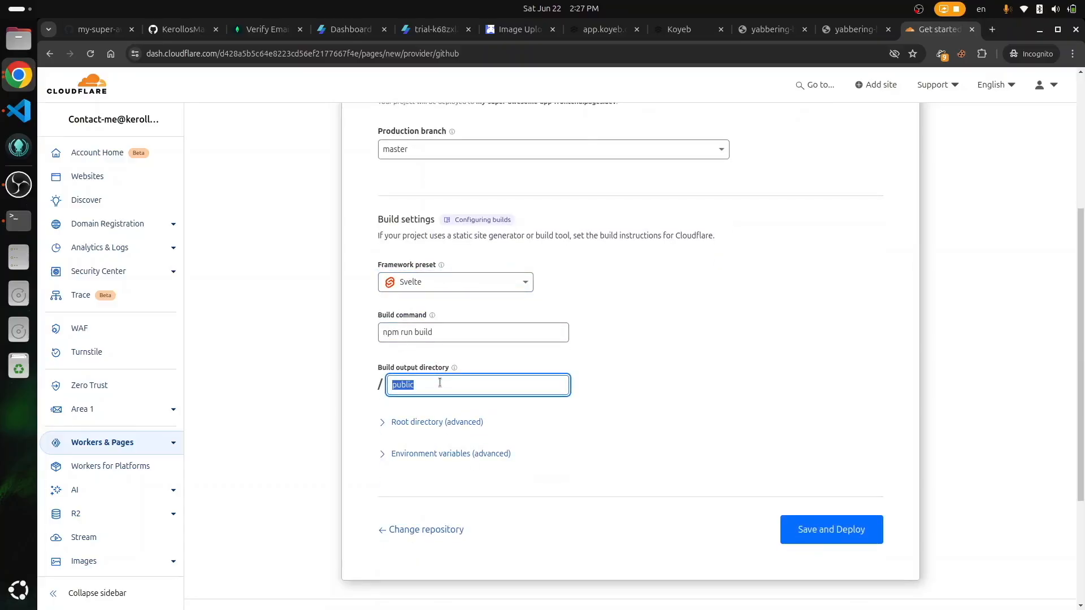
type("dist")
Step: Add an empty environment variable row, then view the frontend repository on GitHub
left_click(433, 461)
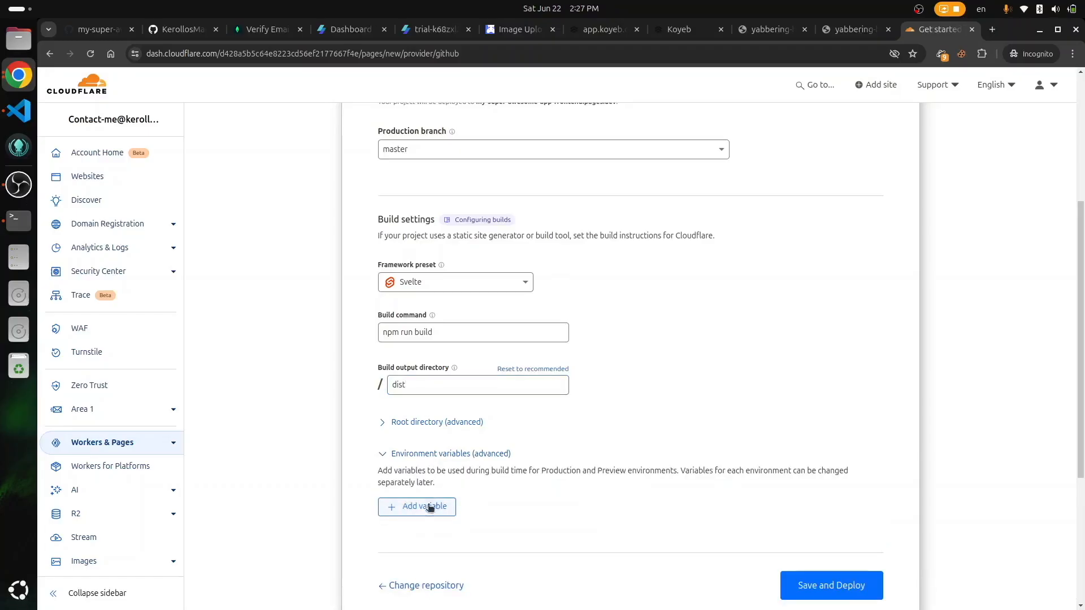
left_click(425, 507)
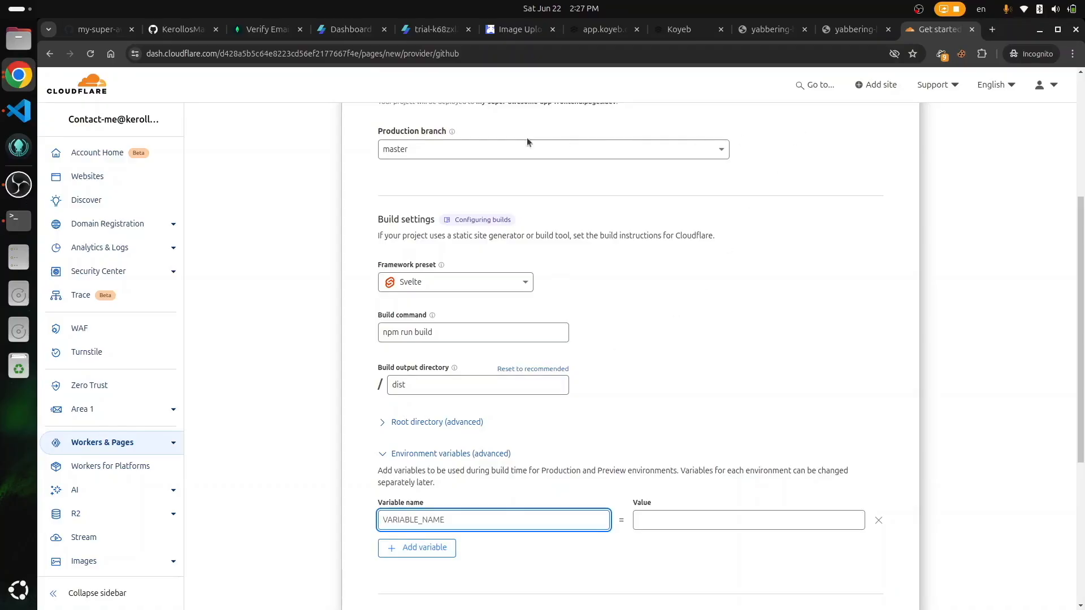
left_click(182, 29)
Step: Copy VITE_API_BASE_URL from .env.example into the Cloudflare variable name field
scroll(342, 371, "down", 6)
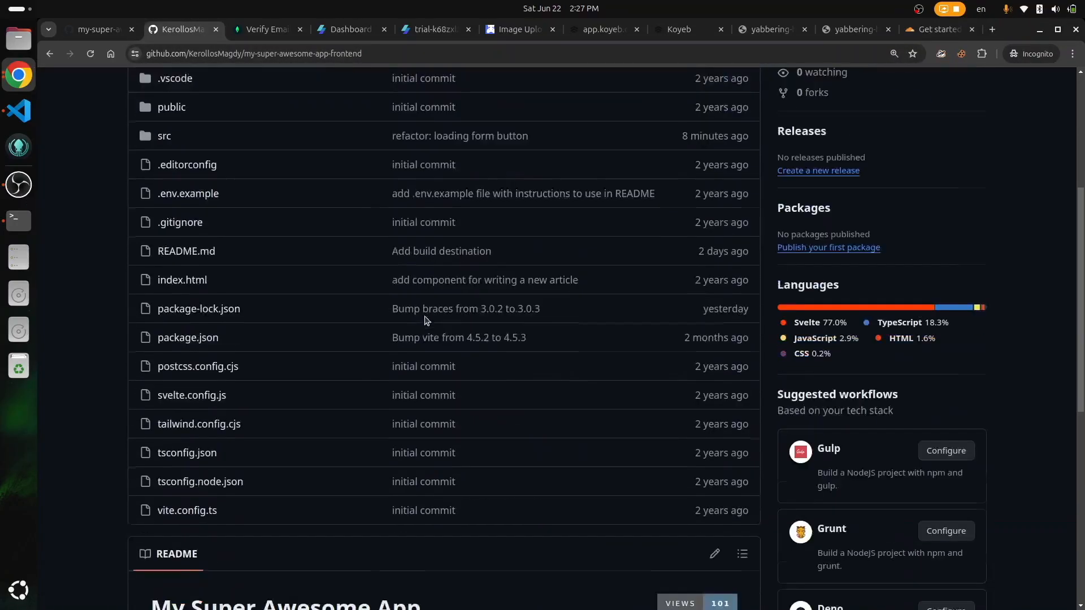
scroll(190, 158, "up", 2)
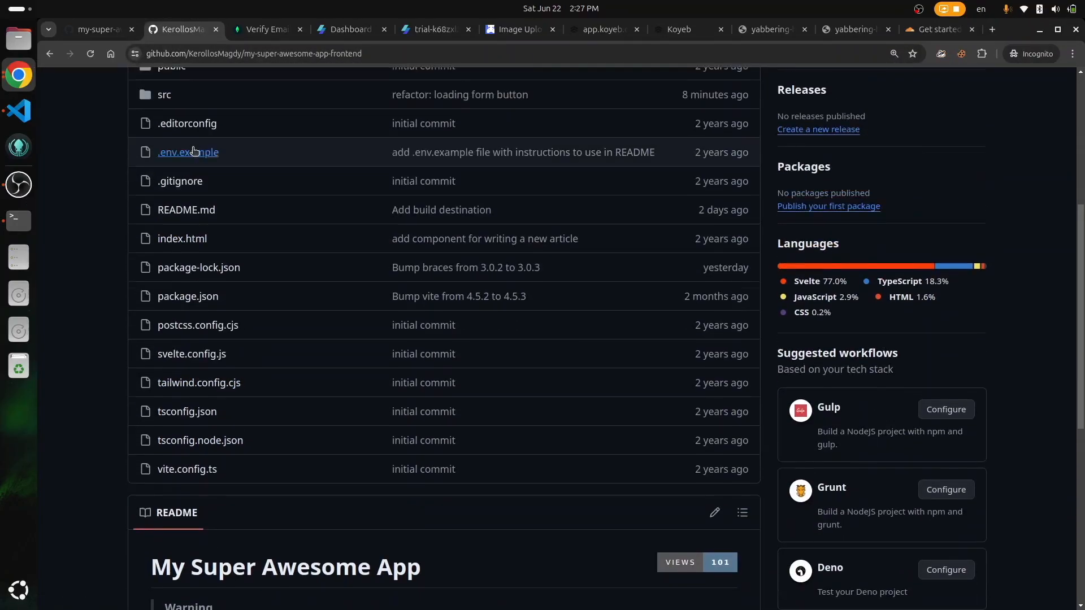
left_click(190, 166)
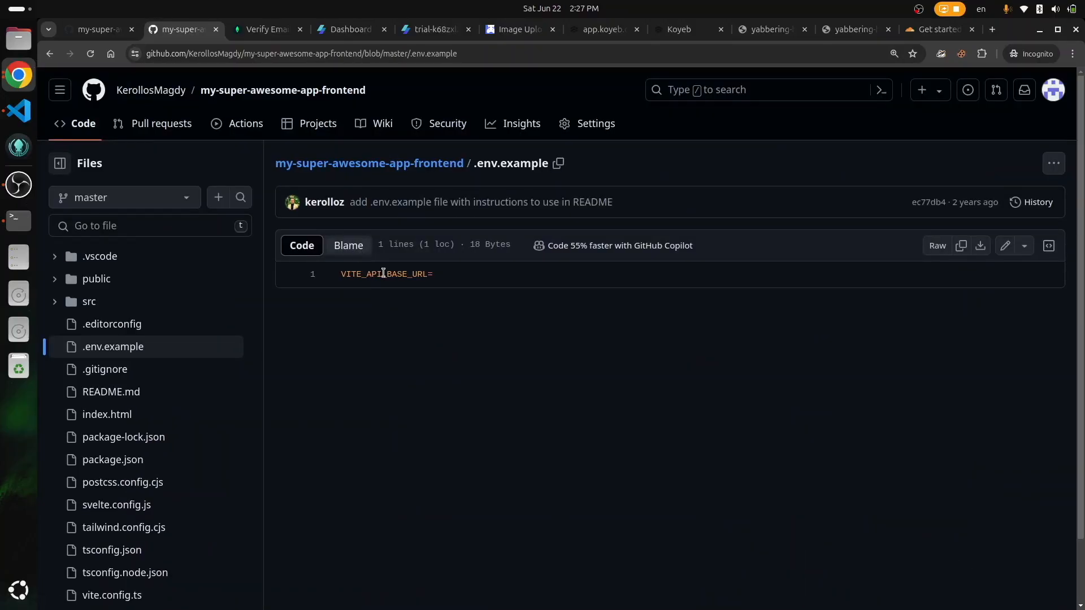
double_click(383, 273)
key("ctrl+c")
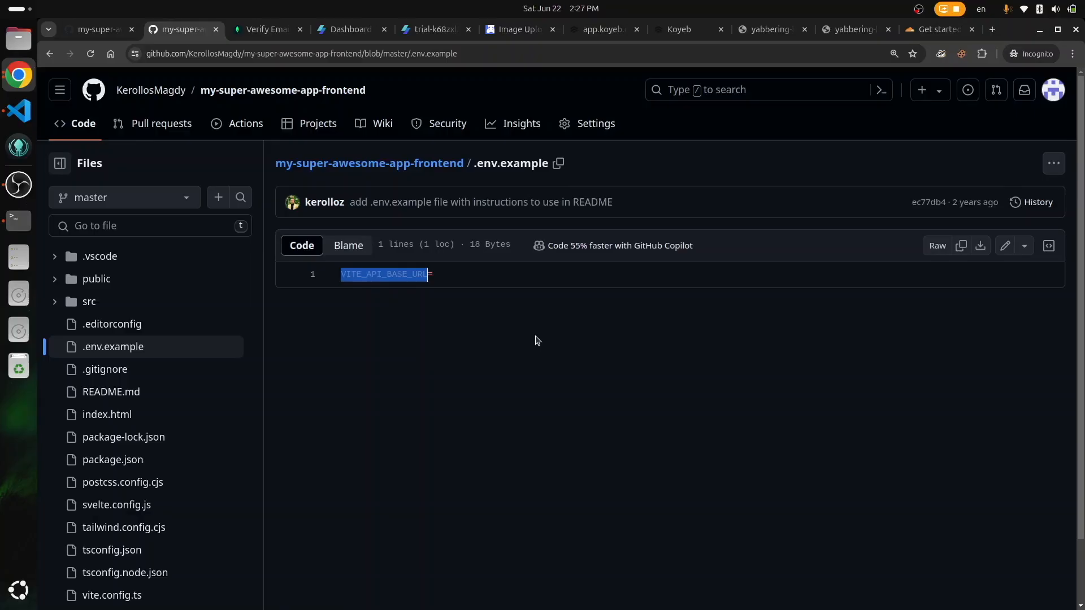
left_click(925, 38)
key("ctrl+v")
key("Tab")
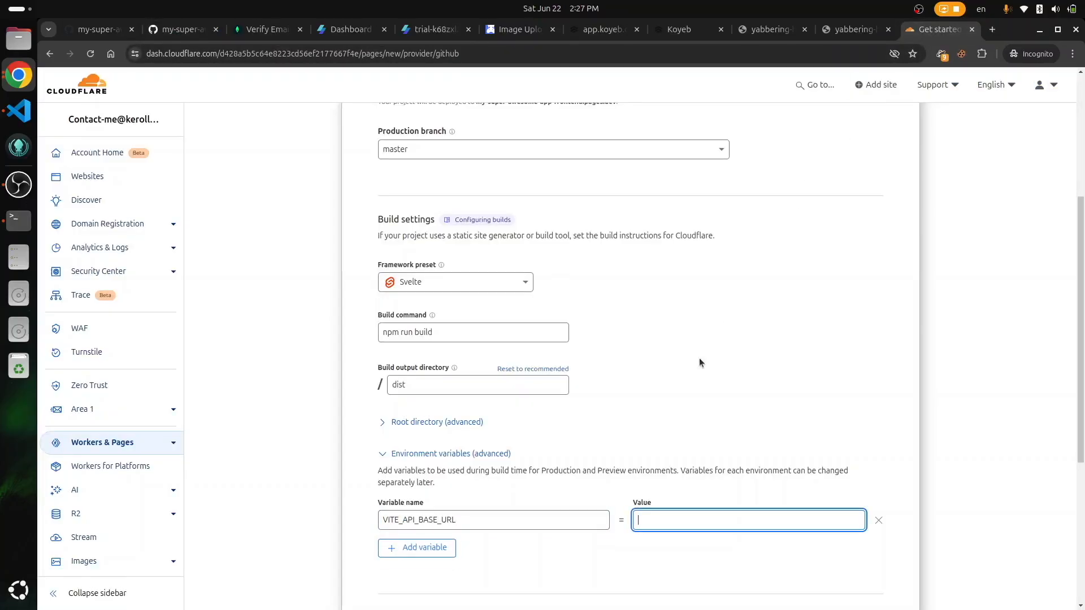
Step: Set VITE_API_BASE_URL to the Koyeb backend's public URL, then save and deploy
left_click(688, 32)
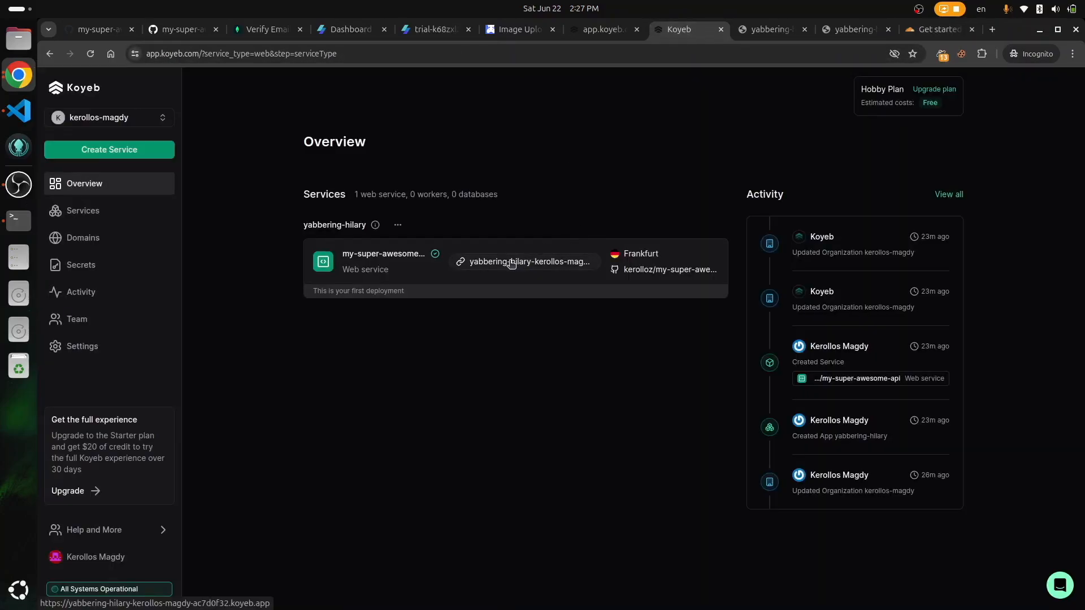
left_click(510, 261)
key("ctrl+l")
key("ctrl+c")
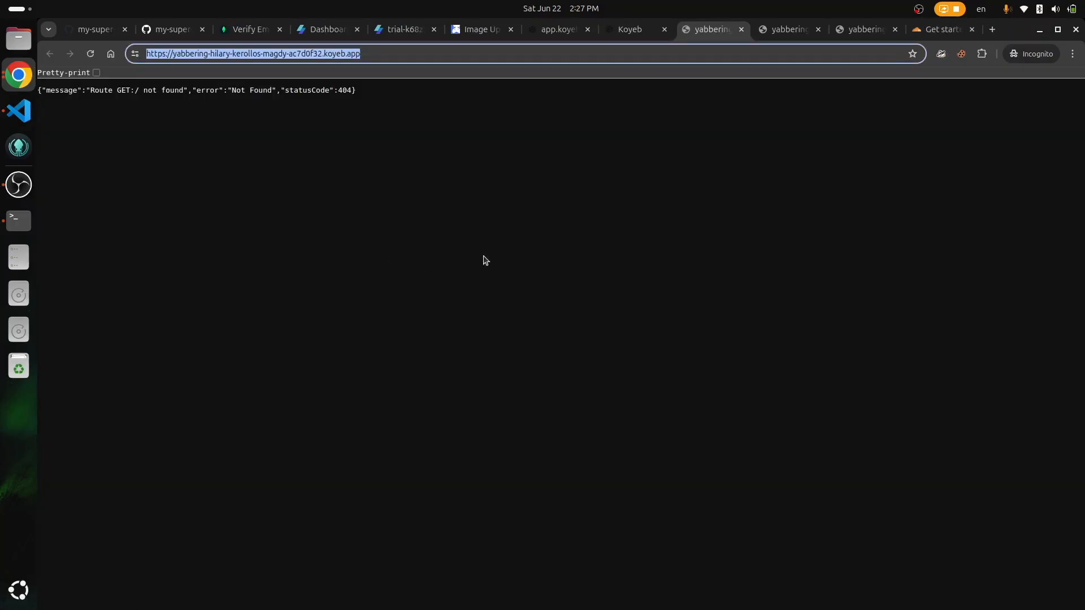
left_click(941, 29)
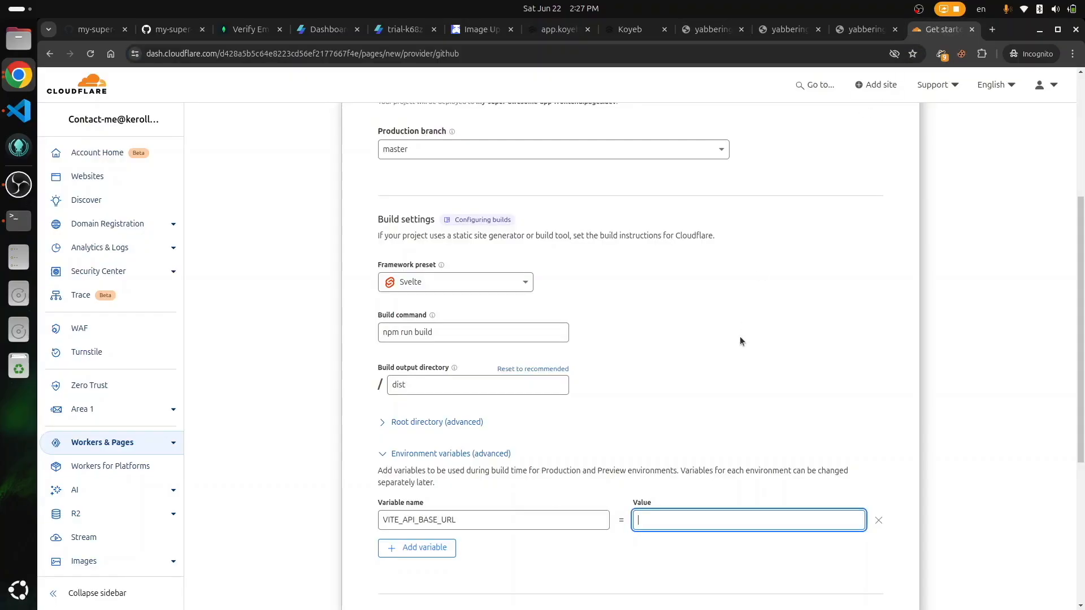
key("ctrl+v")
scroll(775, 411, "down", 5)
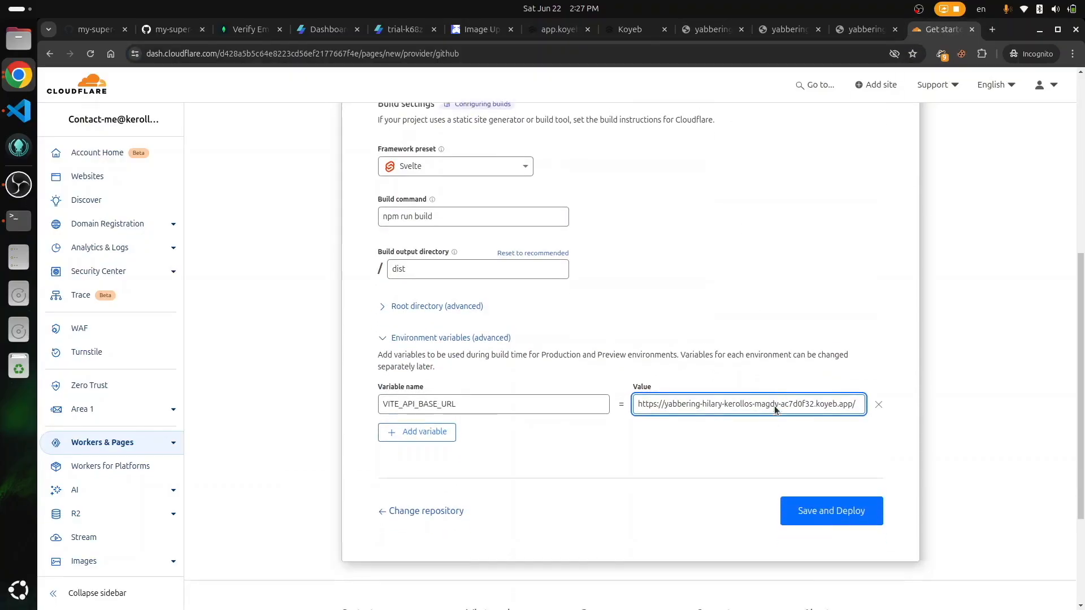
left_click(848, 367)
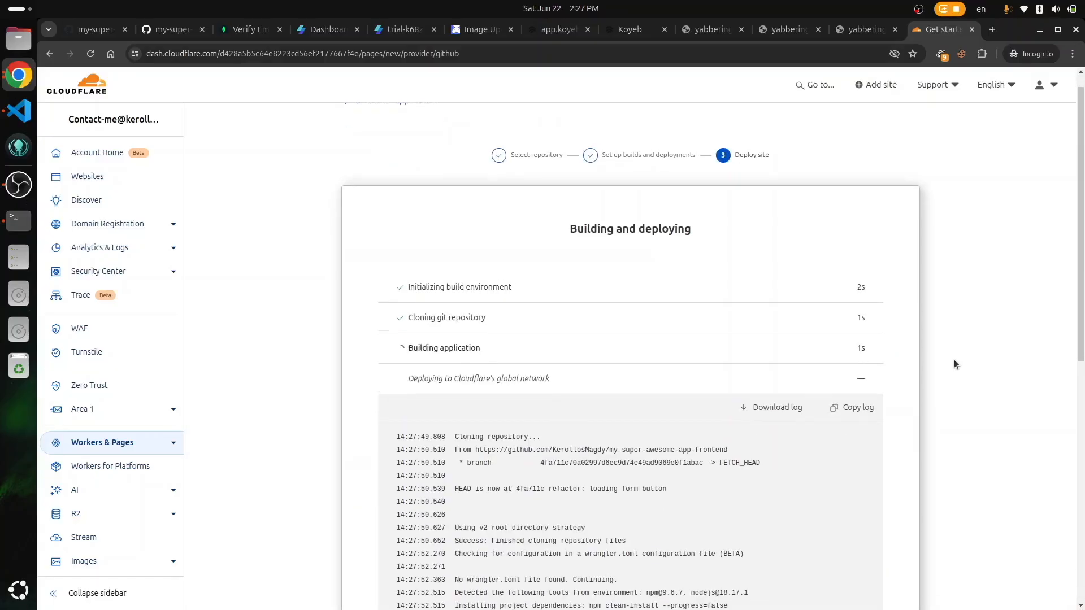
Step: Follow the build log until it reports success at my-super-awesome-app-frontend.pages.dev
scroll(954, 364, "down", 3)
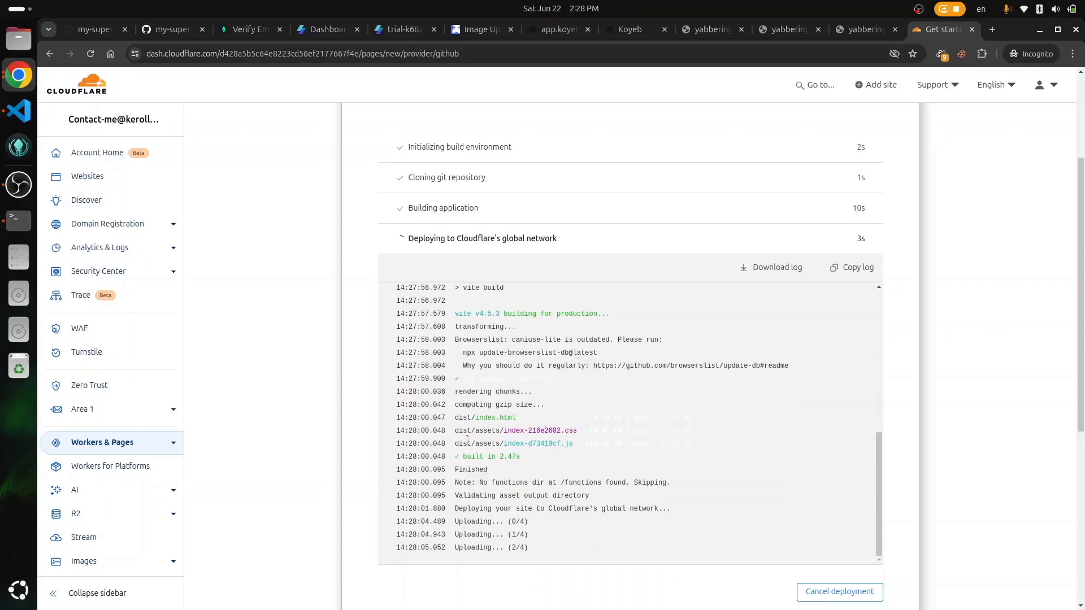
scroll(516, 453, "down", 3)
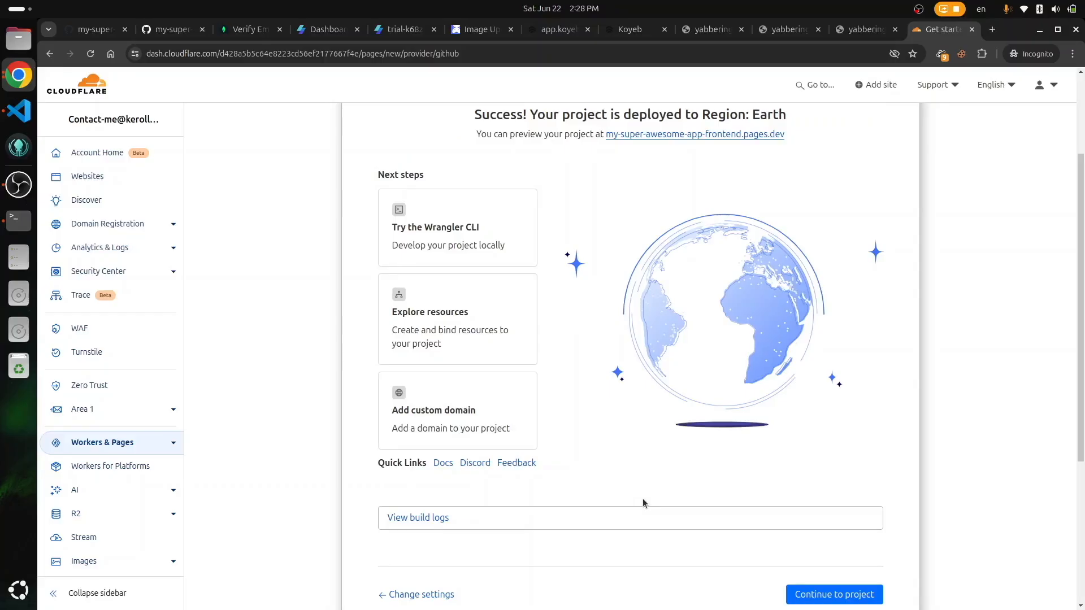
scroll(643, 502, "down", 7)
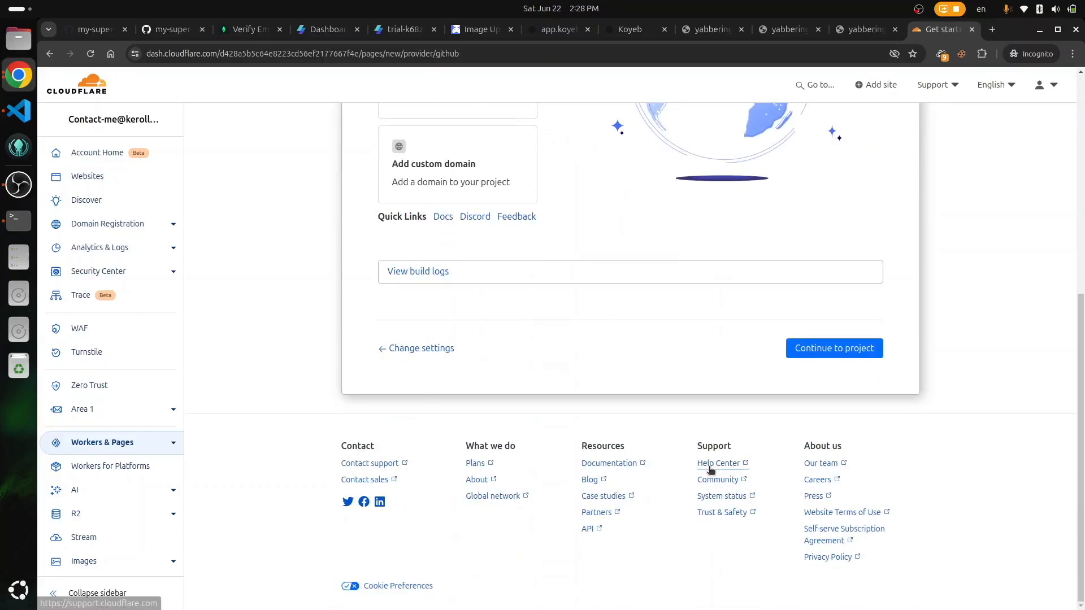
scroll(711, 470, "up", 7)
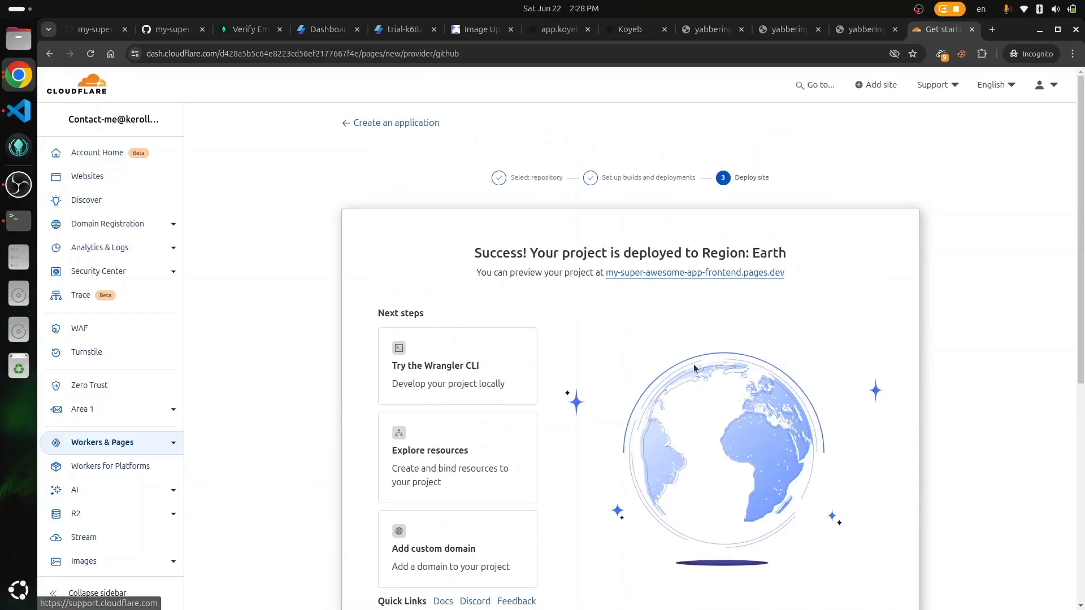
Step: Open the pages.dev site to confirm it shows 'No articles yet', then return to Koyeb
left_click(699, 275)
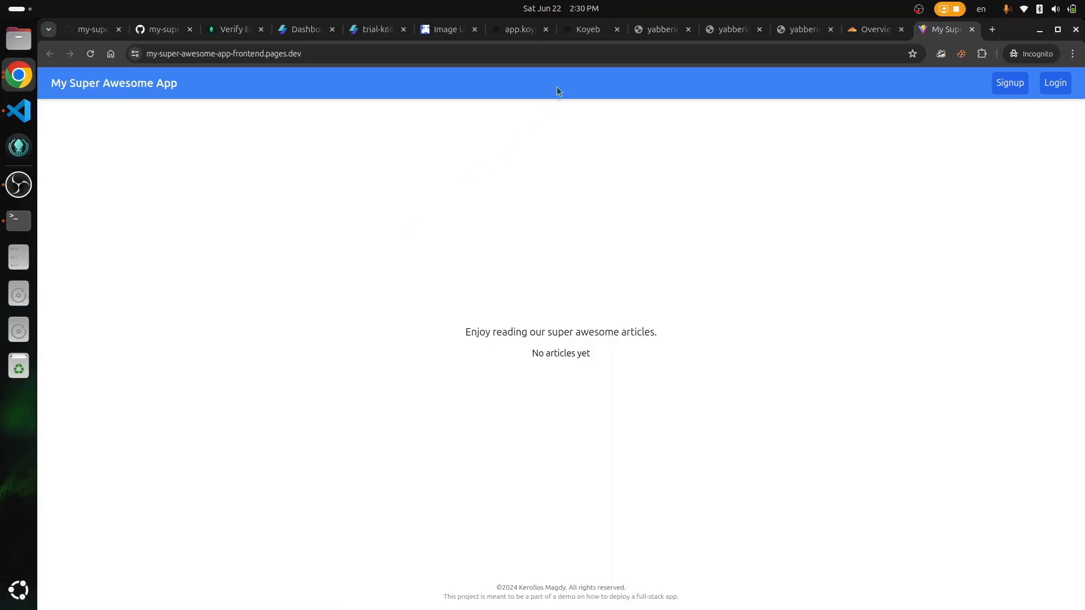
left_click(577, 31)
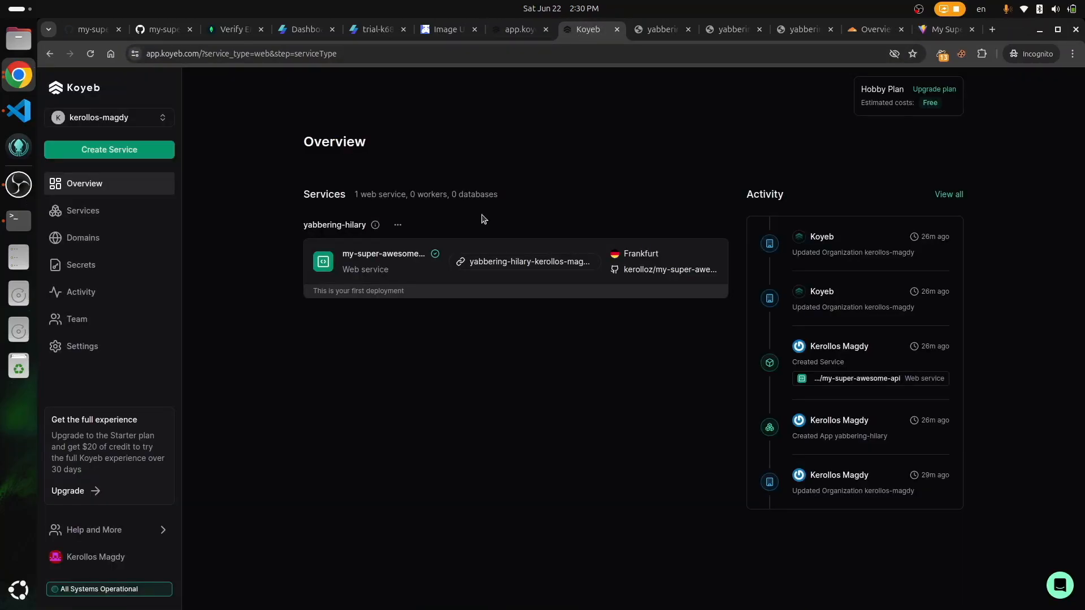
Step: Set the API's FRONTEND_BASE_URI to the pages.dev URL without trailing slash and redeploy
left_click(378, 260)
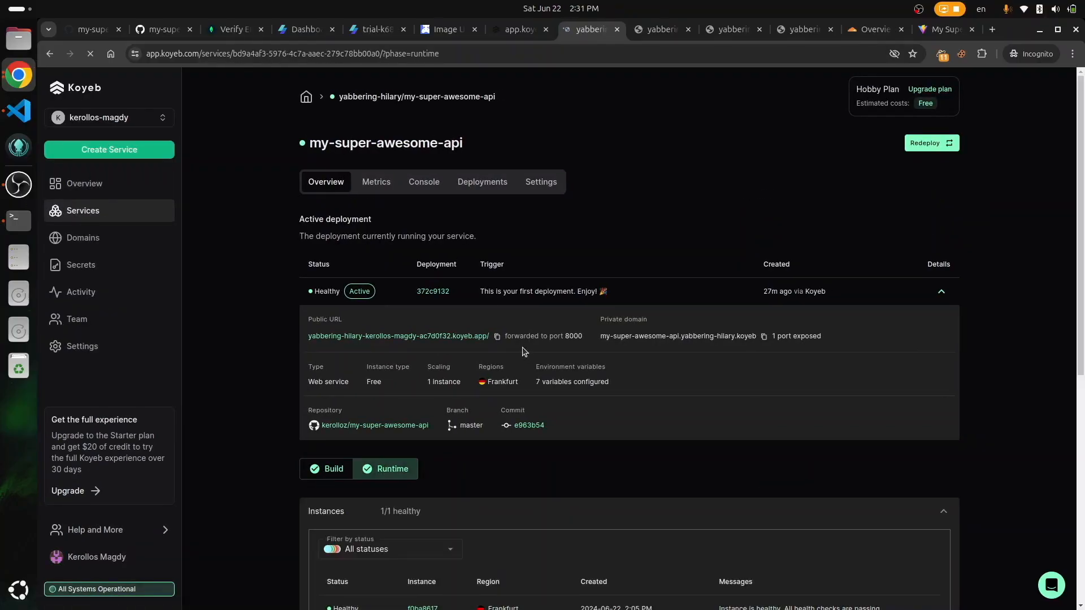
left_click(551, 186)
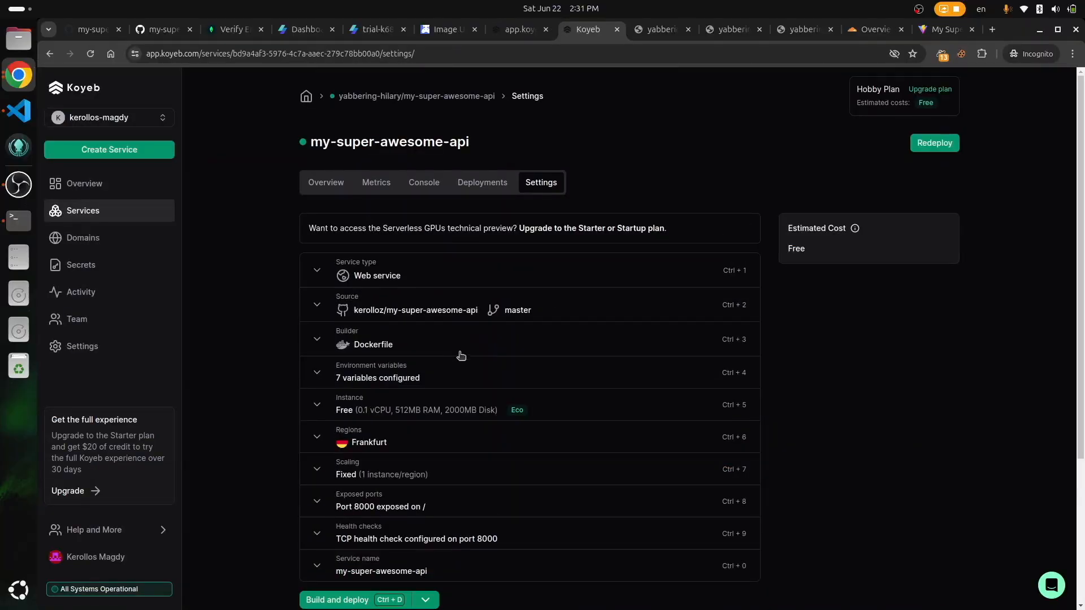
left_click(315, 378)
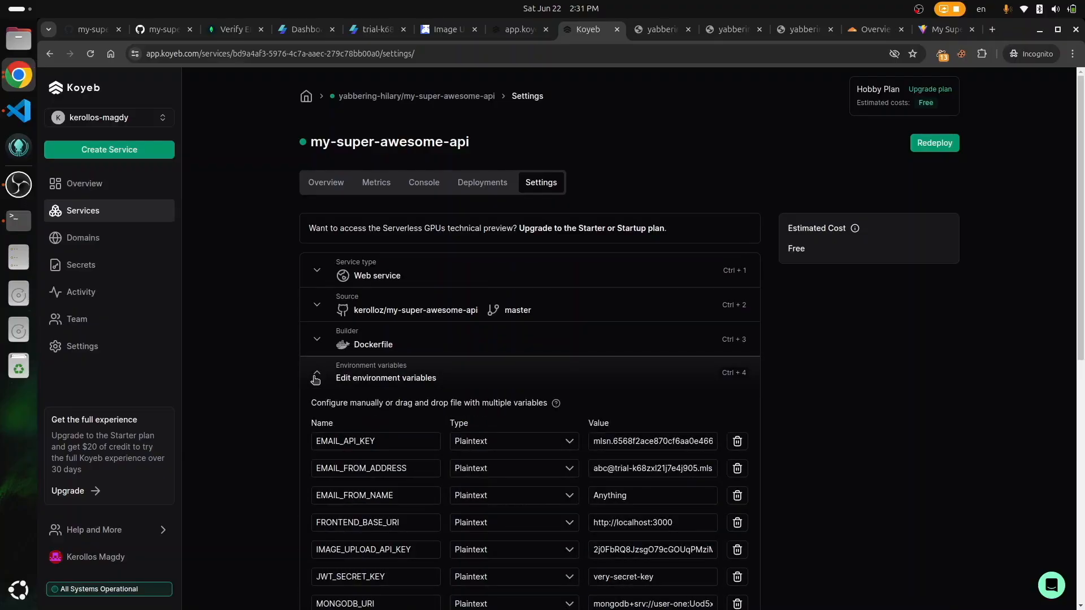
scroll(279, 449, "down", 3)
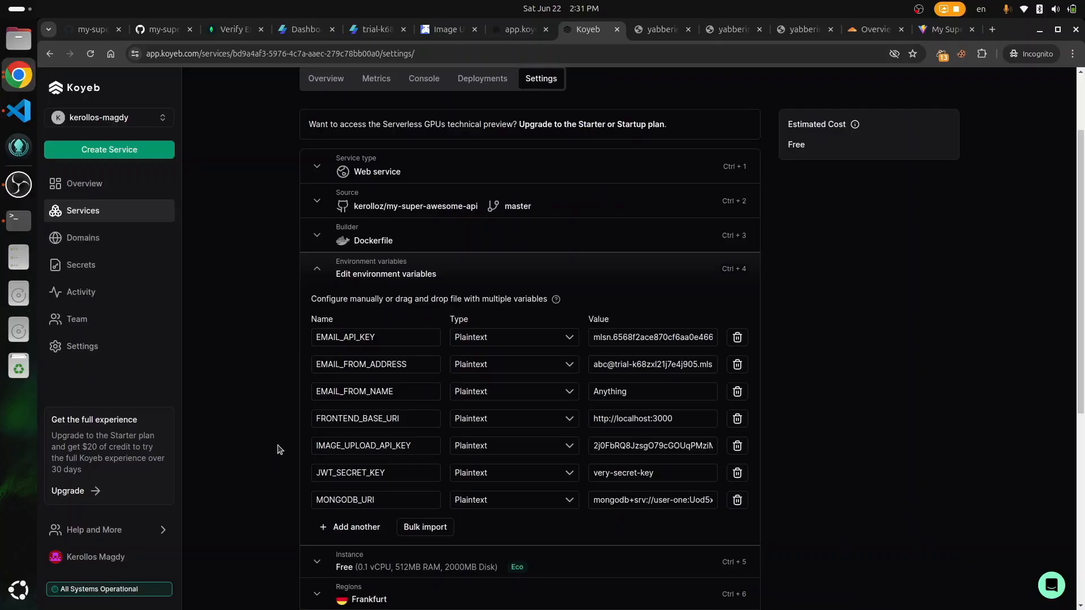
triple_click(676, 423)
key("ctrl+v")
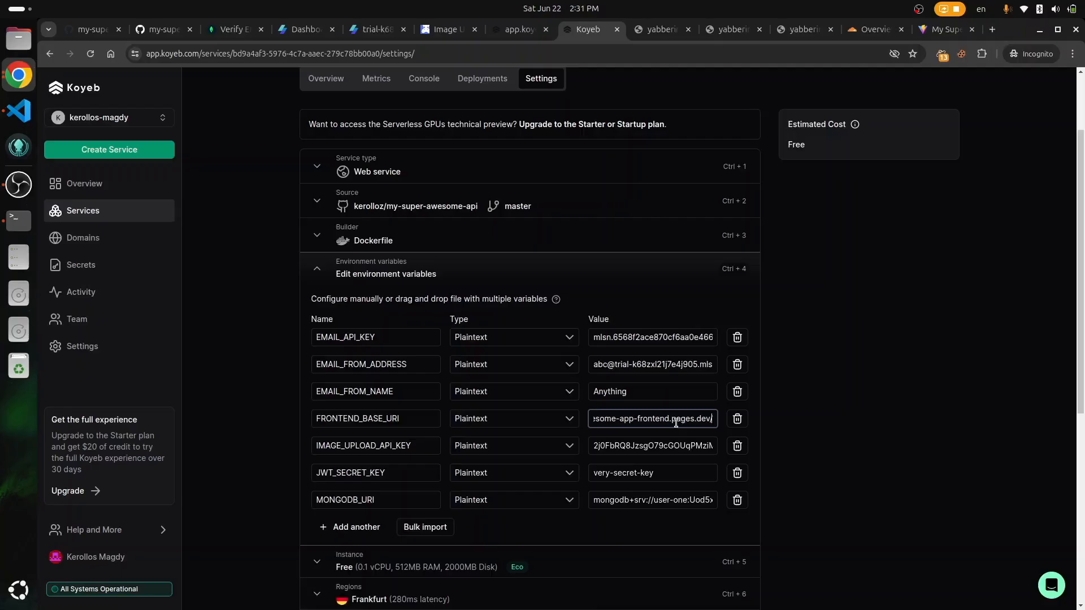
key("BackSpace")
key("Left")
key("Left")
key("Left")
key("Left")
key("Left")
key("Left")
key("Left")
key("Left")
key("Left")
key("Left")
key("Left")
key("Left")
key("Left")
key("Left")
key("Left")
key("Left")
key("Left")
key("Left")
key("Left")
key("Left")
key("Left")
key("Left")
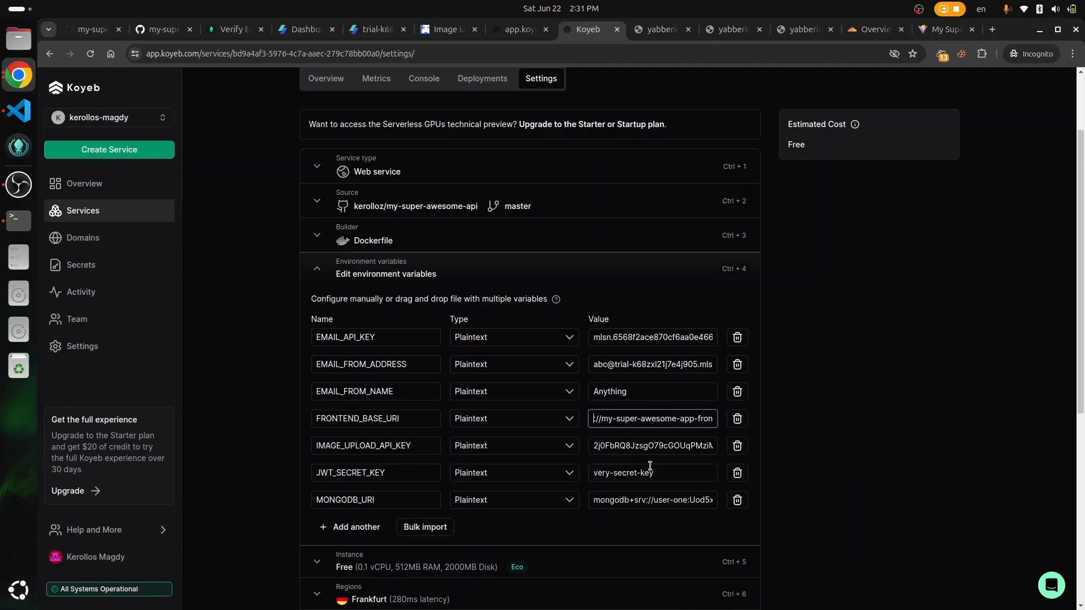
scroll(650, 472, "down", 6)
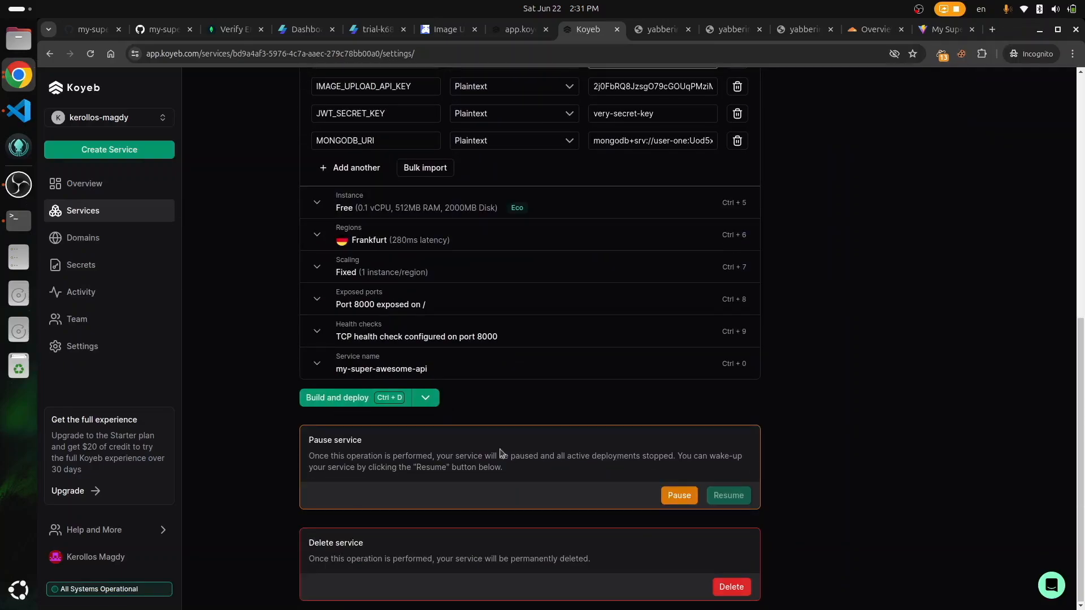
left_click(347, 402)
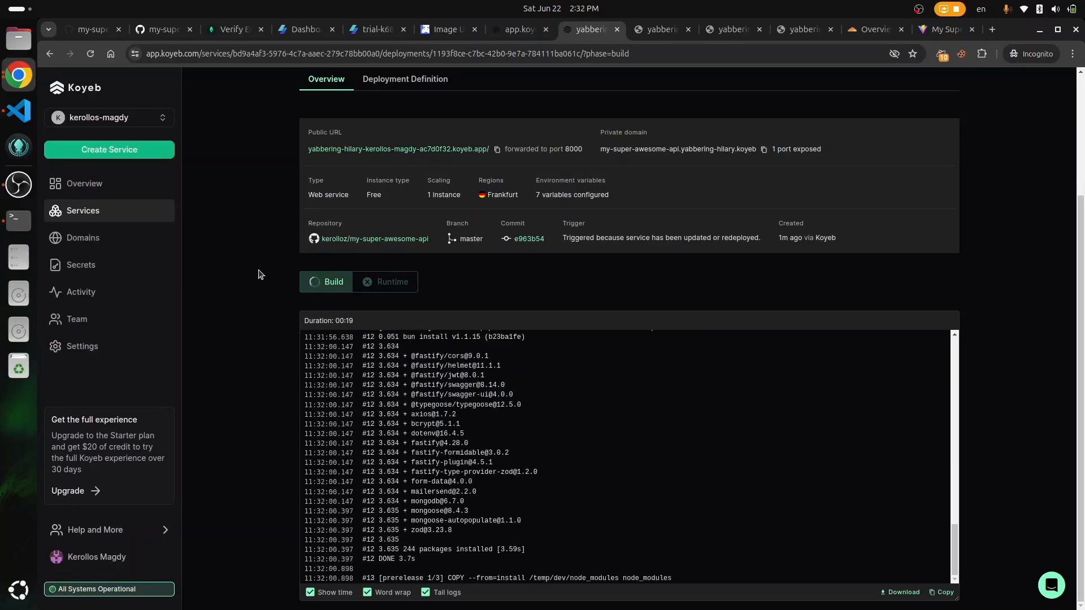
Step: Watch the redeployed API instance start up in the deployment log
scroll(260, 275, "down", 4)
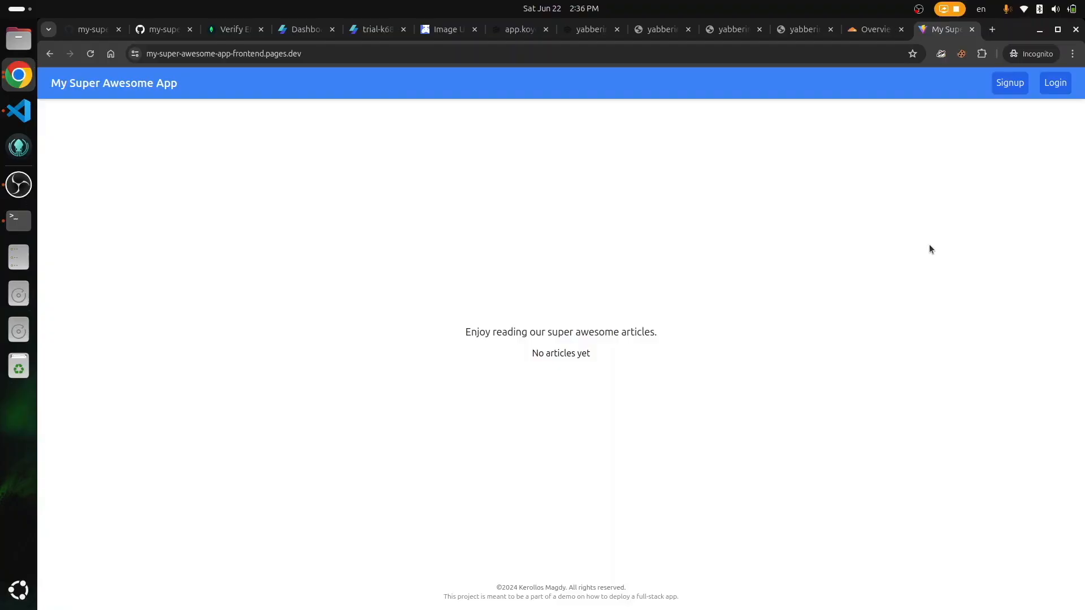
Step: Fill the frontend sign-up form with the user's name, e-mail address and password
left_click(1002, 83)
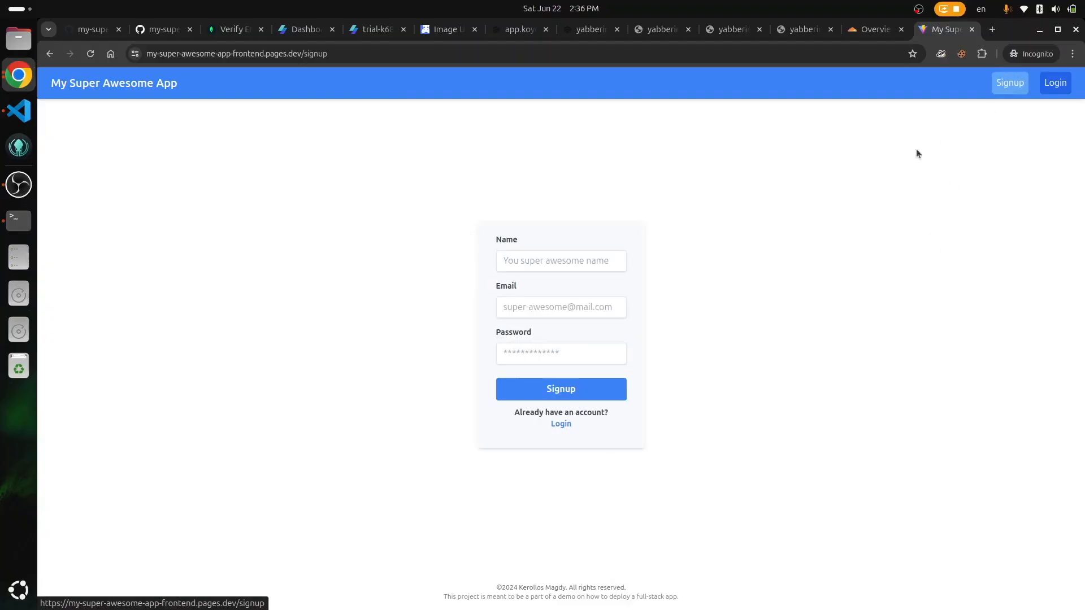
left_click(577, 251)
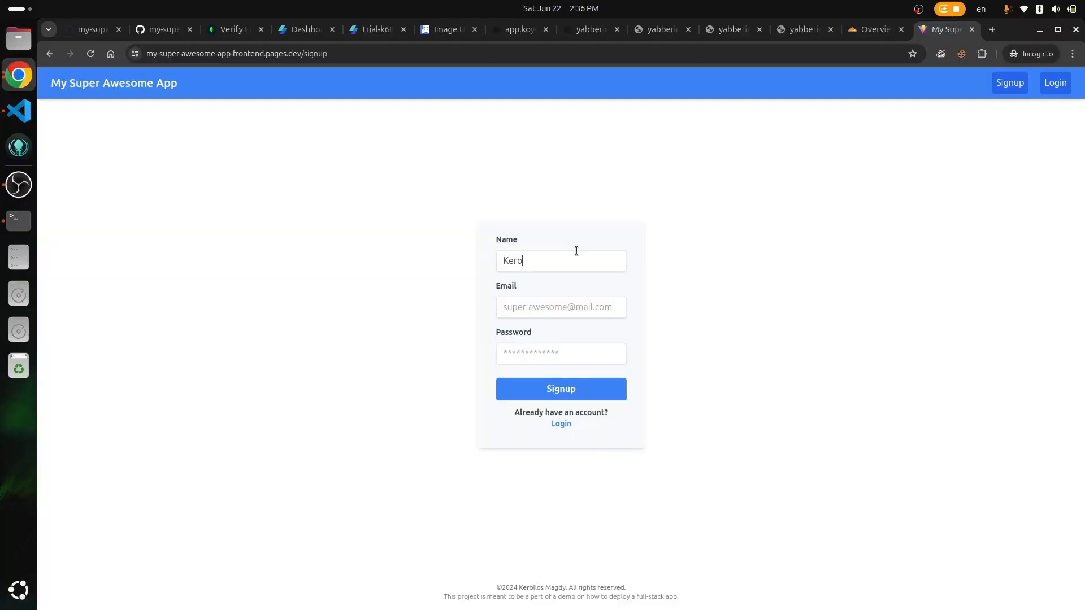
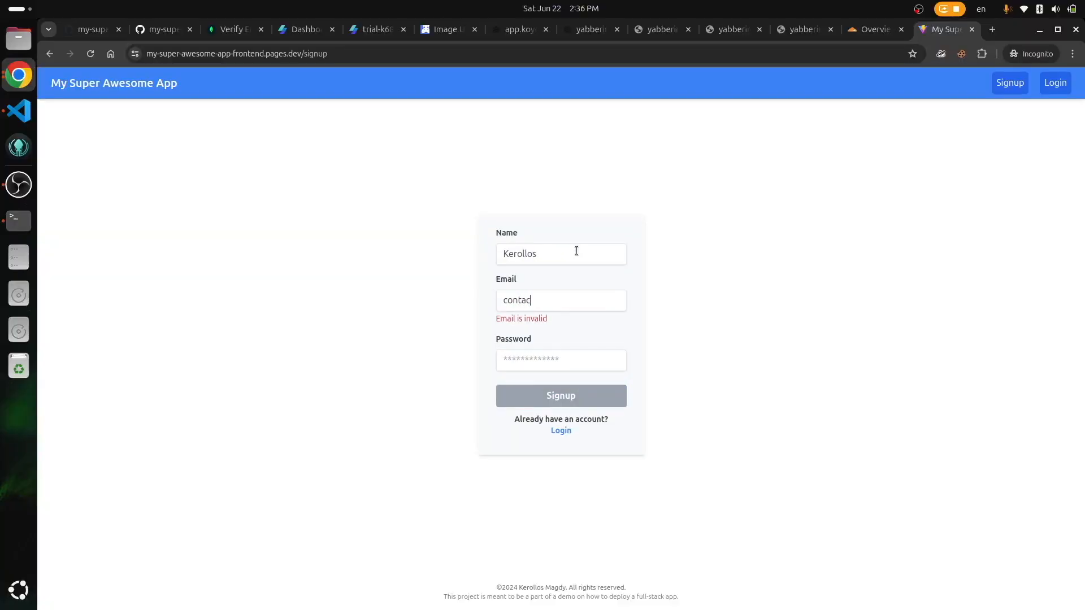
key("Tab")
type("***********")
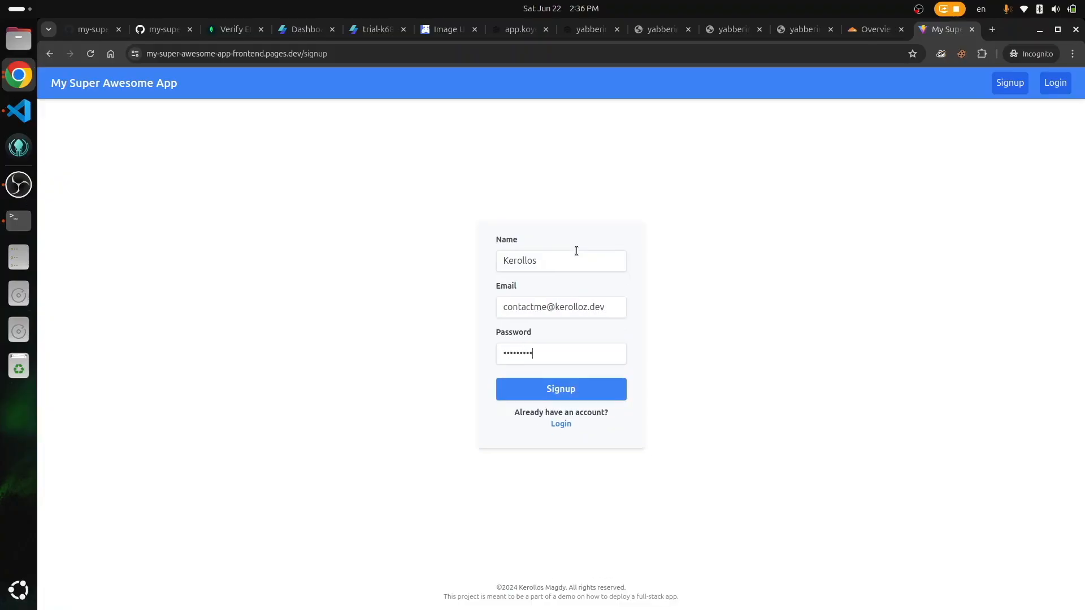
Step: Submit the registration, dismiss the success alert, and open a new private tab
left_click(594, 394)
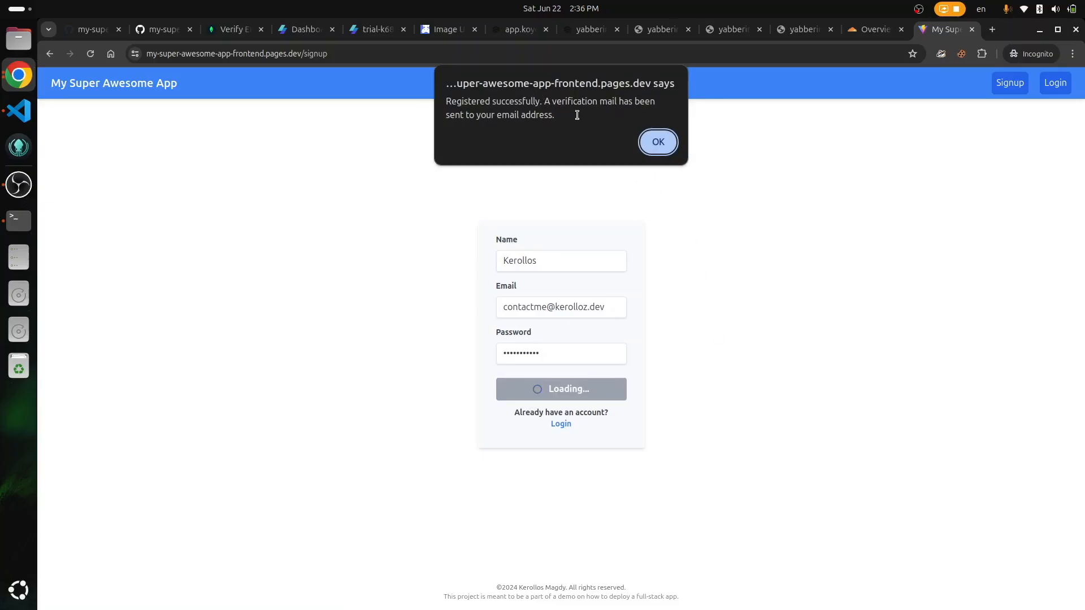
key("Return")
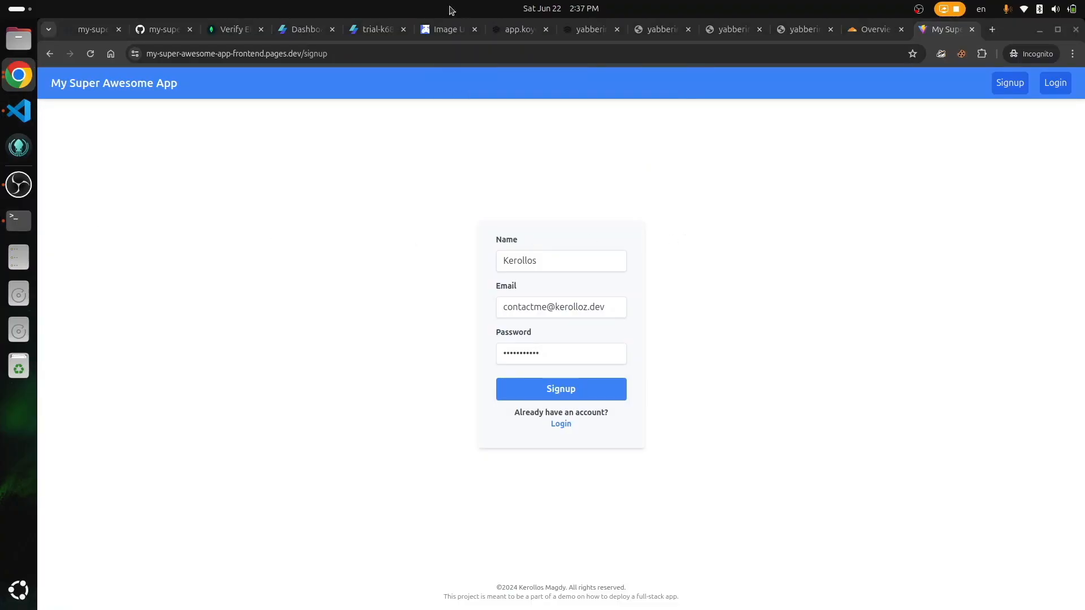
key("ctrl+t")
Step: Verify the account email by loading the pasted verification link
type("https://my-super-awesome-app-frontend.pages.dev/verify?code=e1d62185-b514-416c-8f6b-c02f7bc51680")
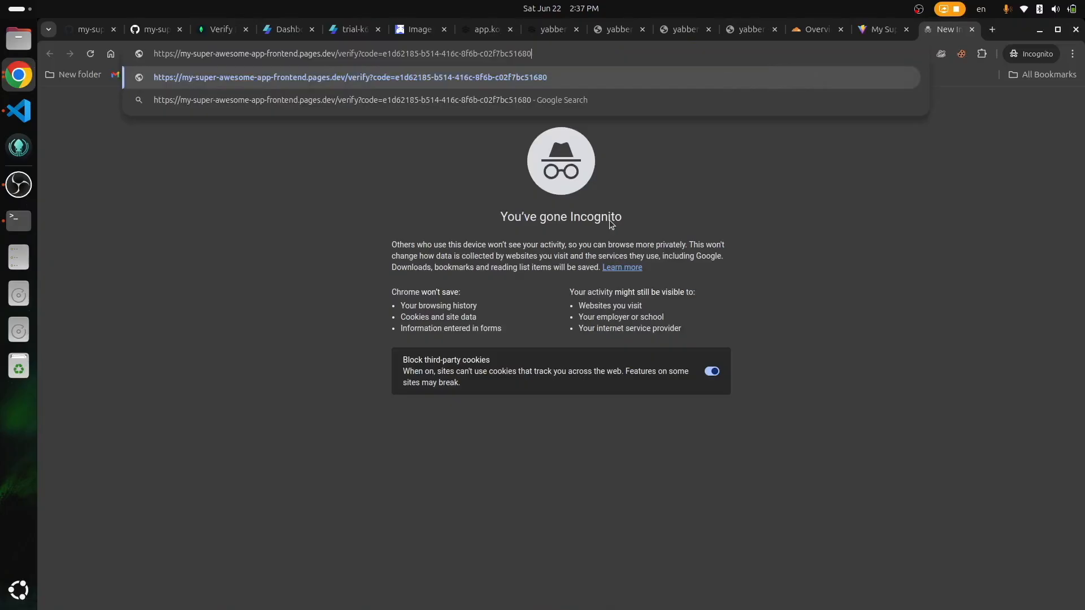
key("Return")
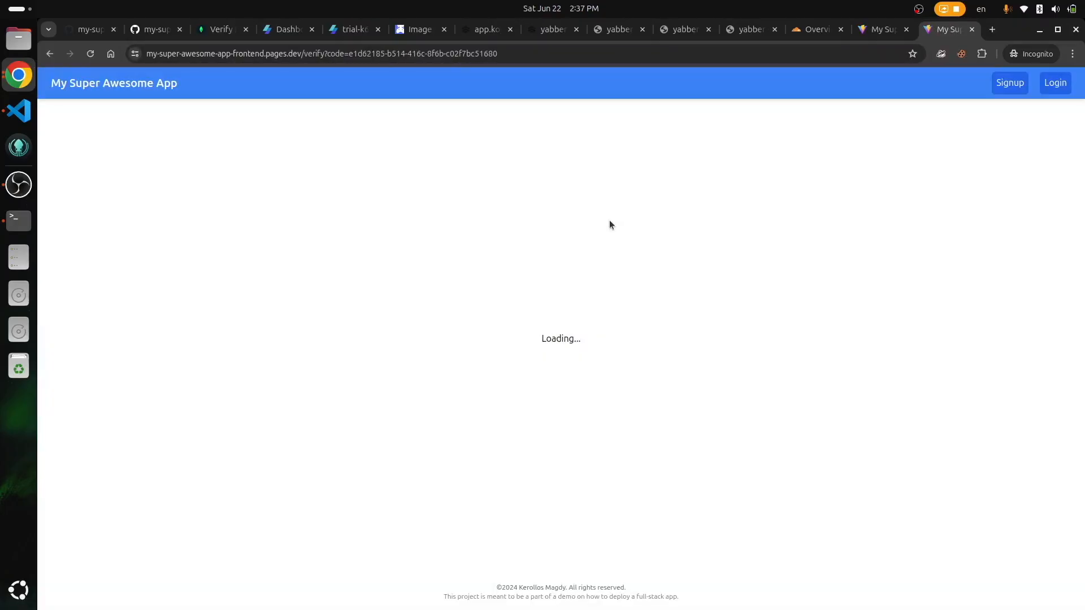
double_click(523, 346)
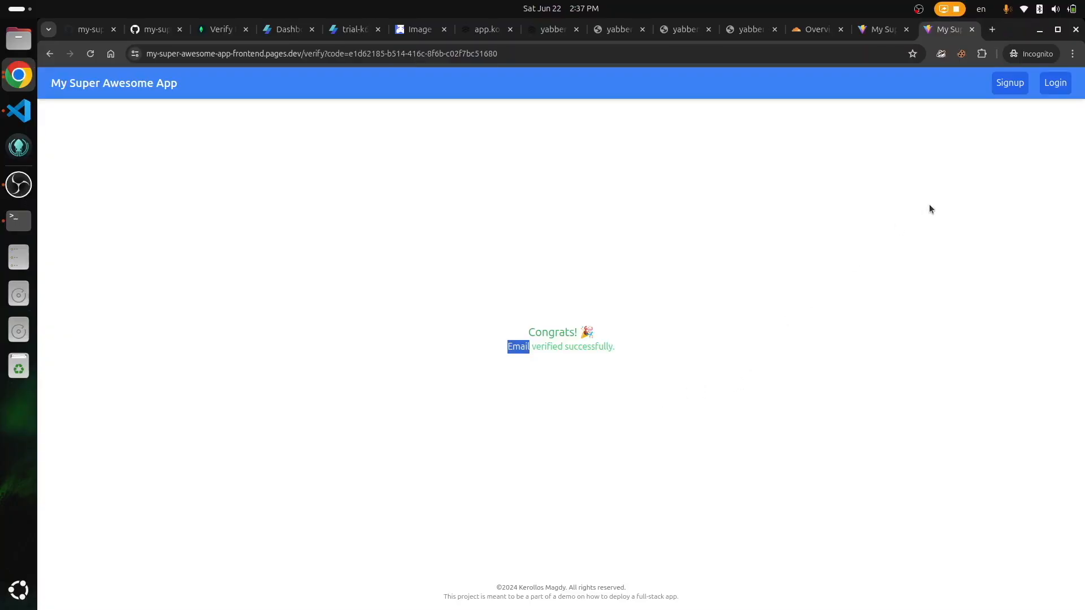
Step: Log in to the app with the account's email and password
left_click(1055, 85)
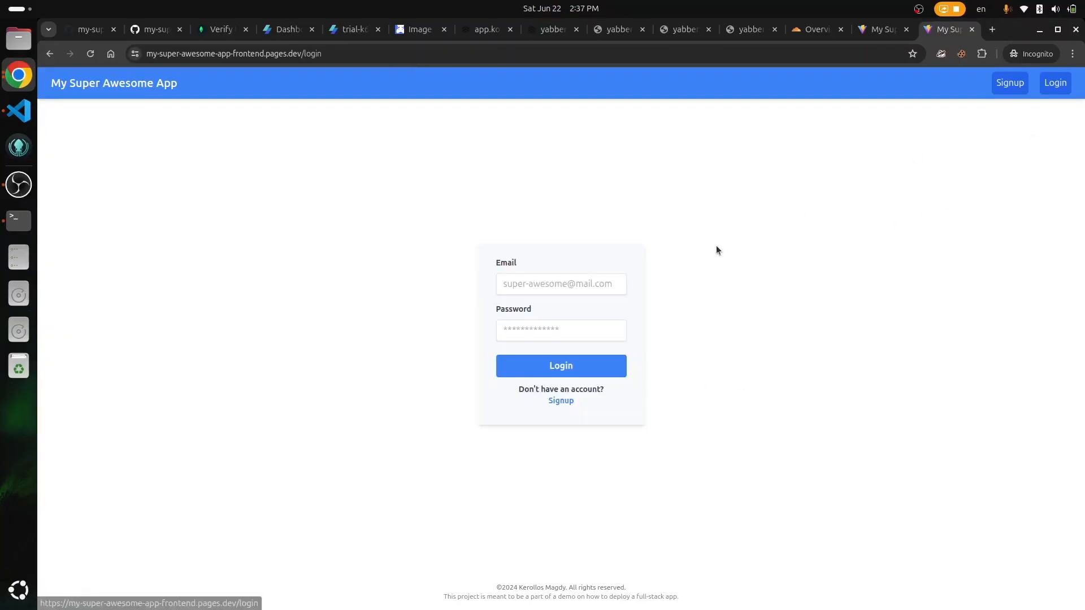
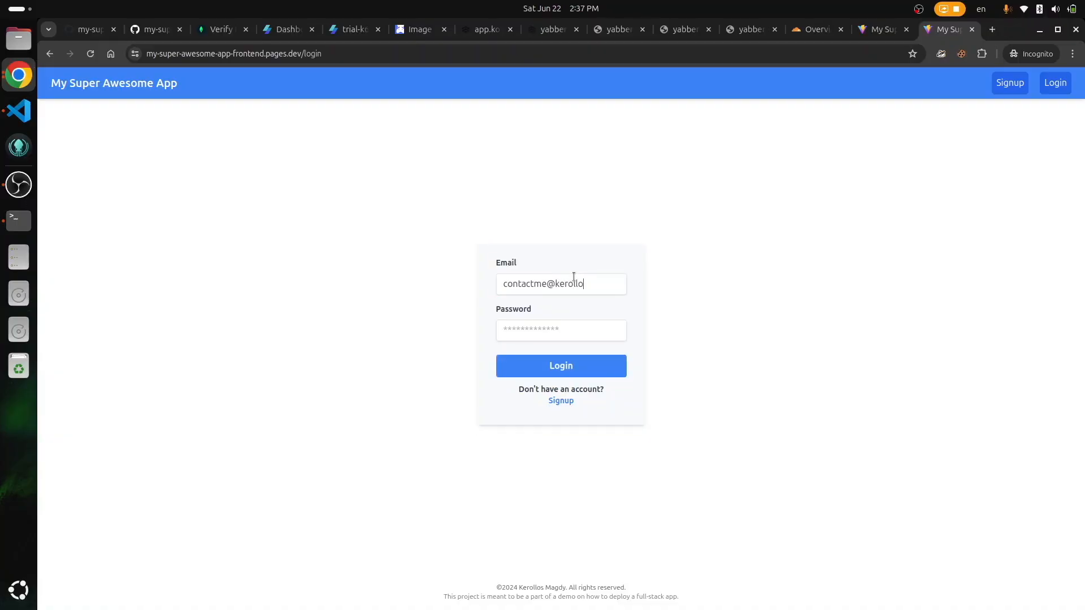
key("Tab")
type("•••••••••••")
left_click(568, 357)
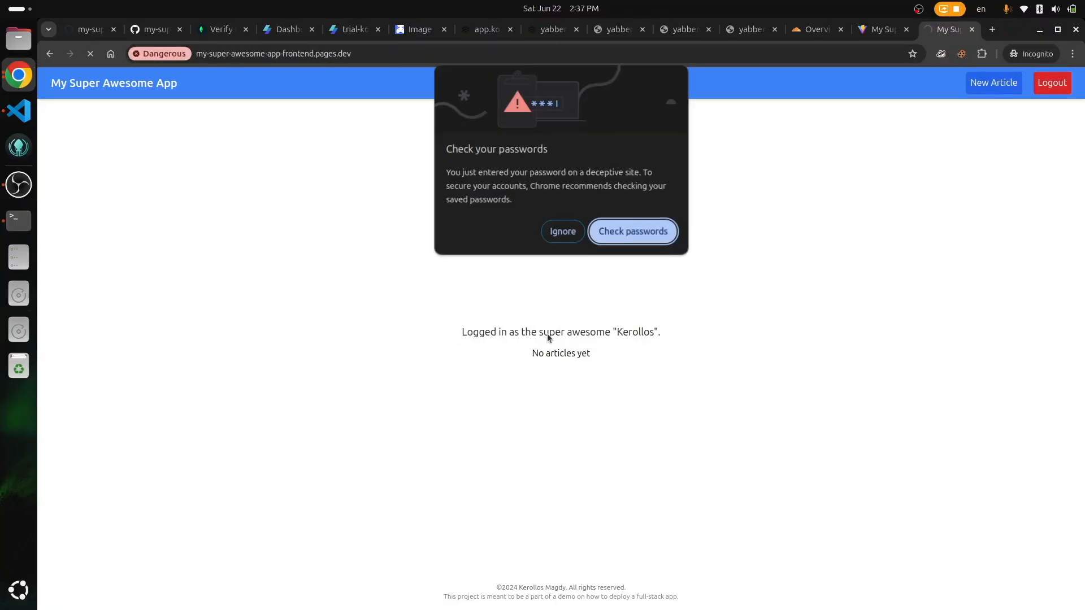
Step: Publish an article titled 'Hello' with the content 'World is great!'
left_click(565, 230)
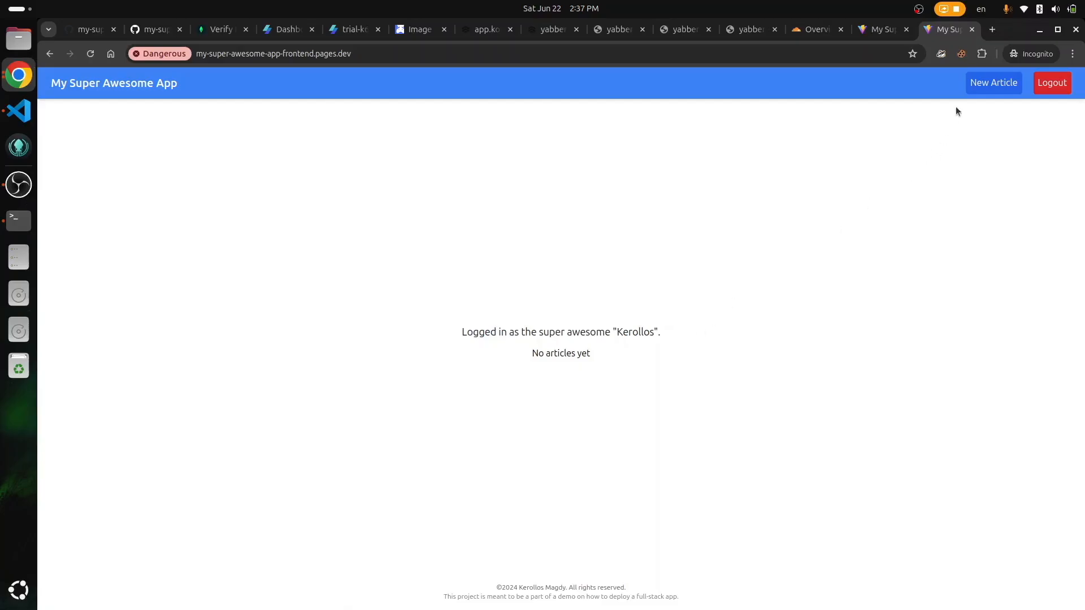
left_click(988, 85)
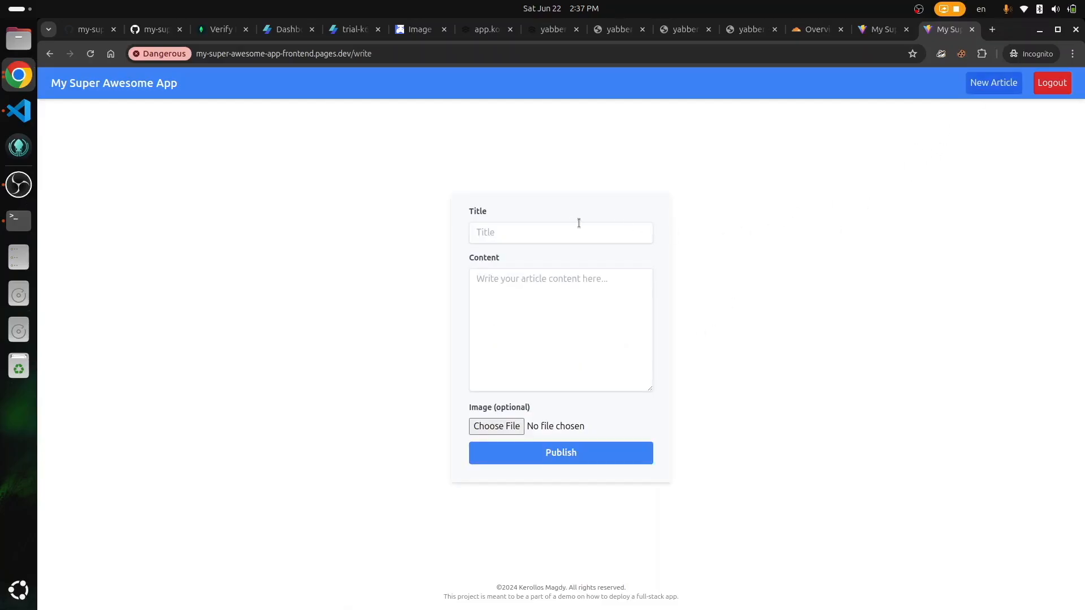
type("HelloWor")
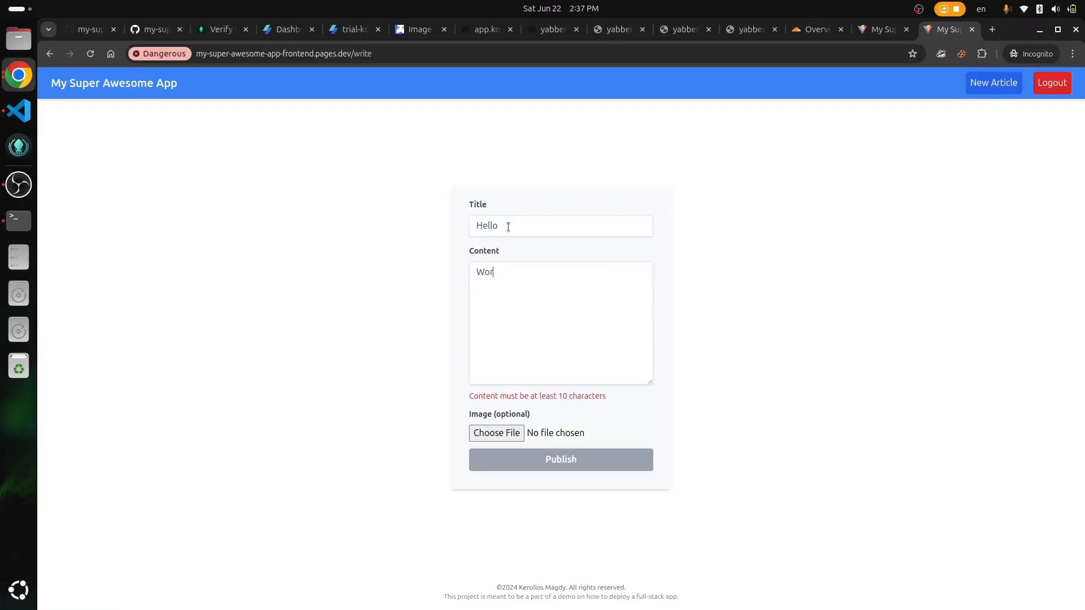
type("ld is great!")
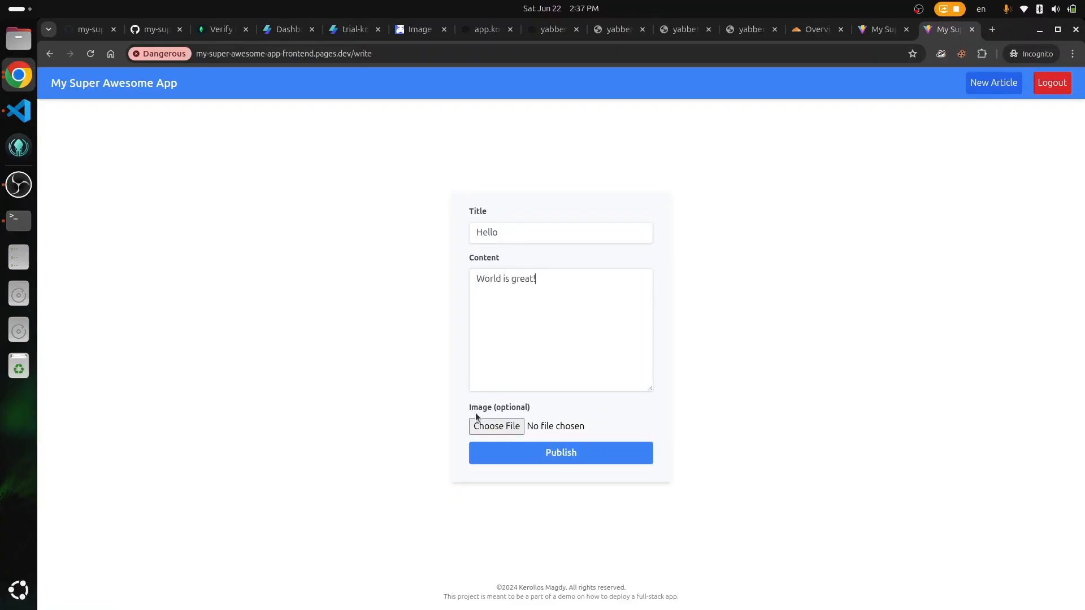
left_click(585, 458)
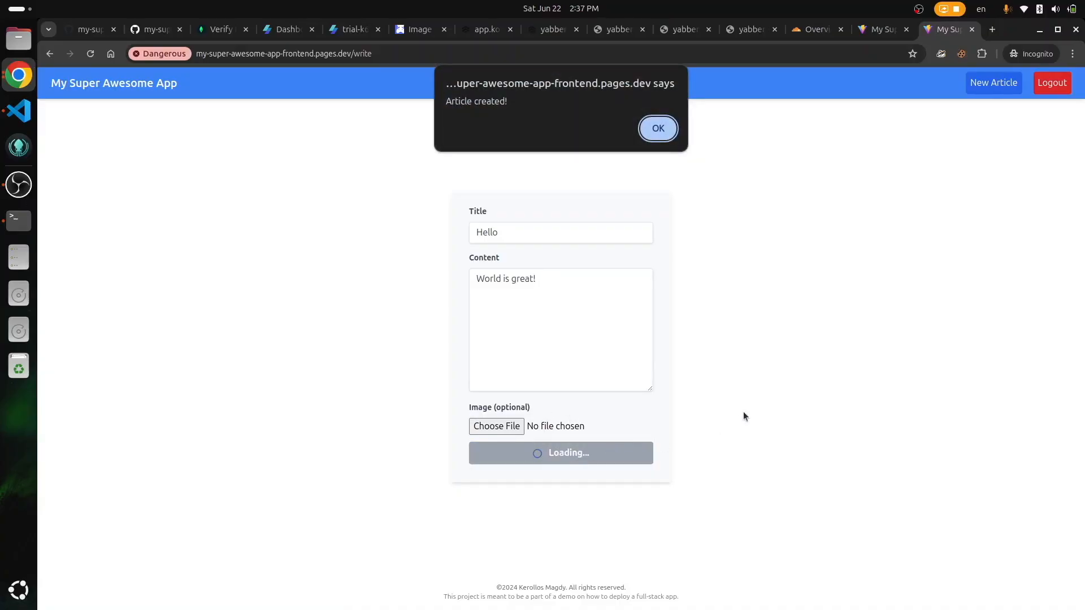
key("Return")
double_click(509, 334)
left_click(567, 354, "shift")
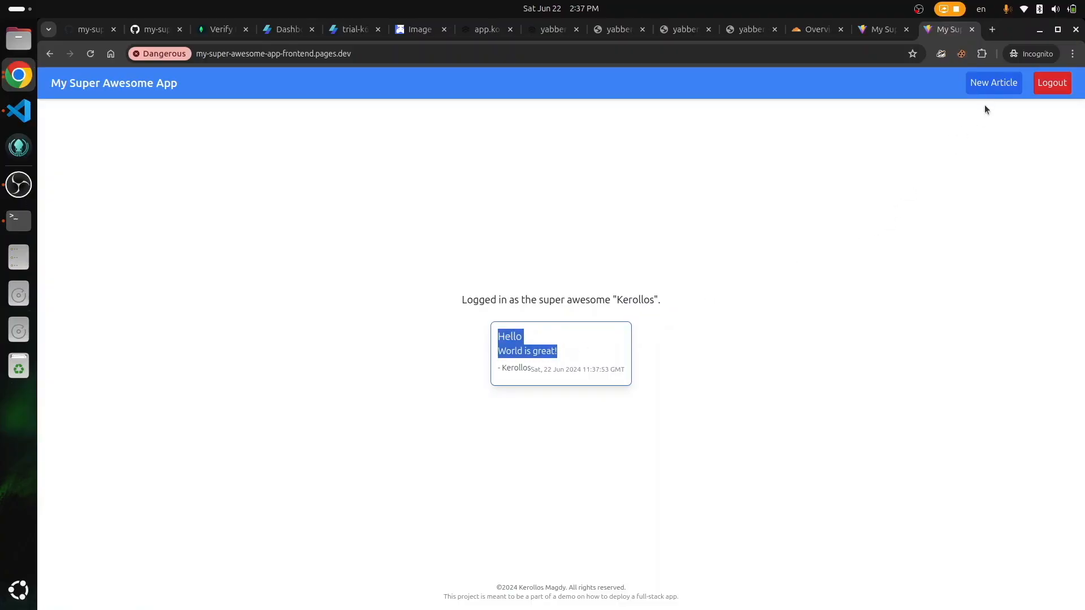
Step: Start a new article titled 'This is an image' with content 'My super awesome image'
left_click(986, 86)
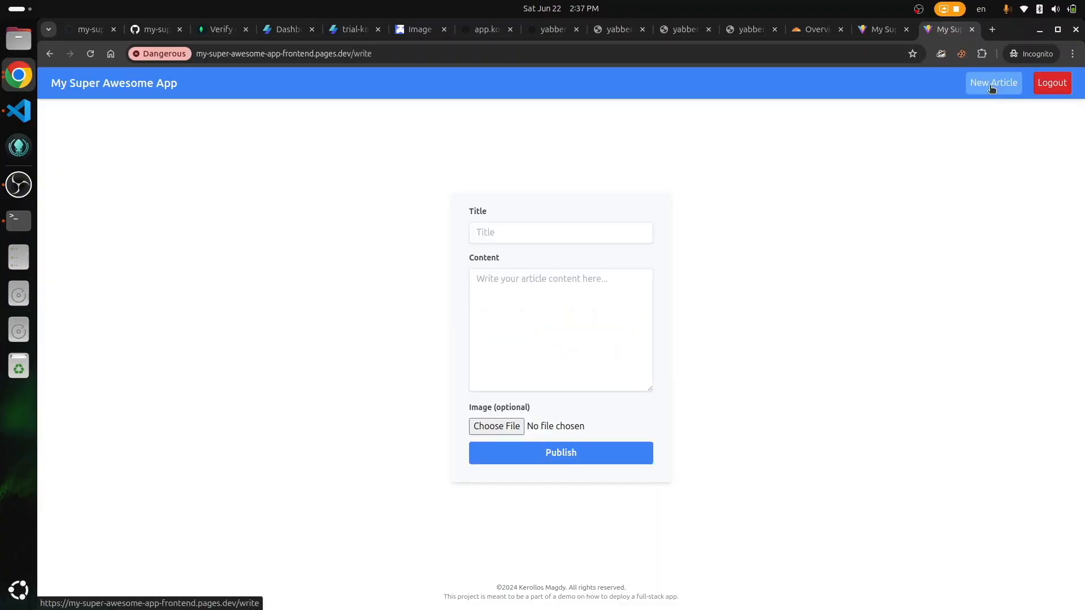
left_click(565, 238)
type("T")
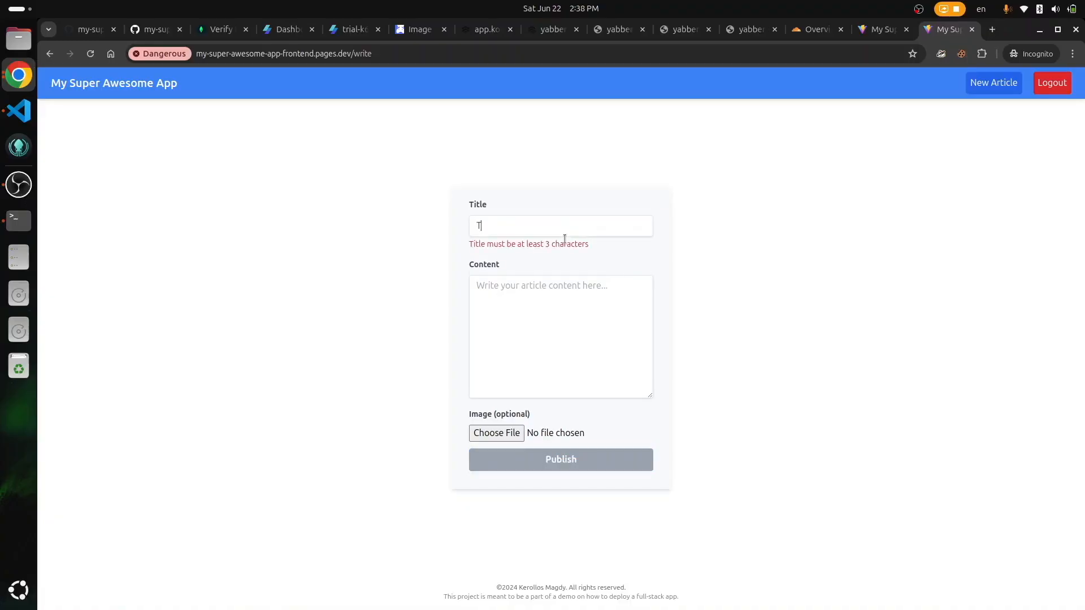
type("his is an image")
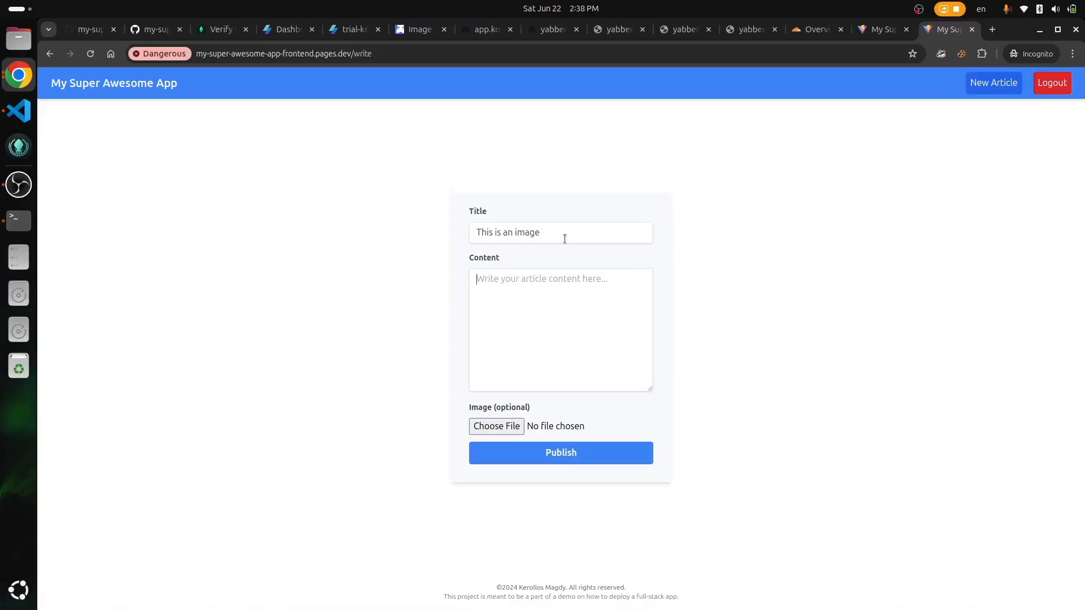
key("Tab")
type("My super awesome iam")
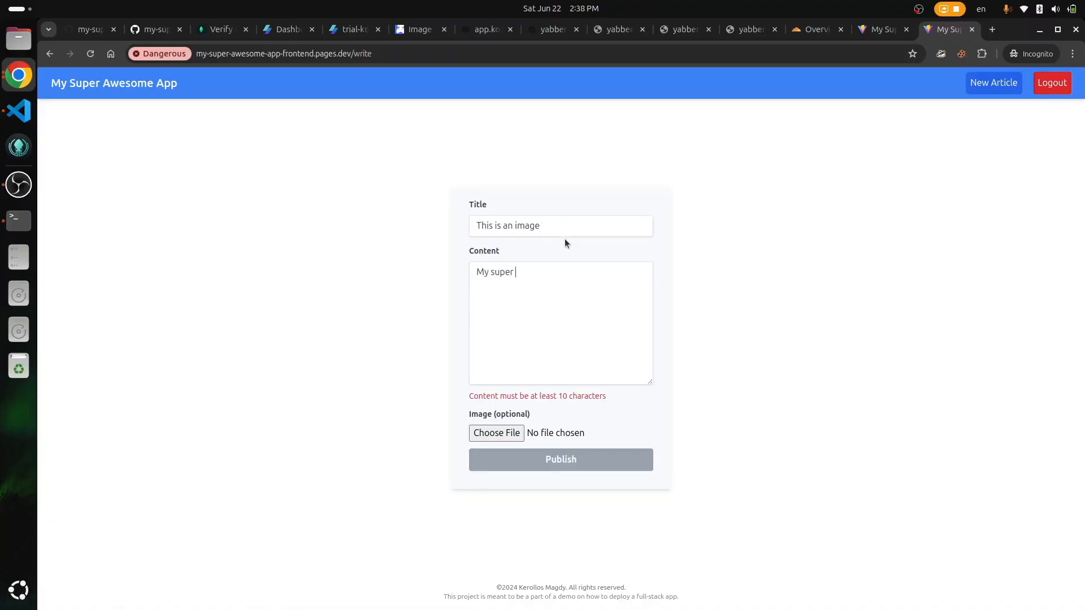
key("BackSpace")
key("BackSpace")
type("mage")
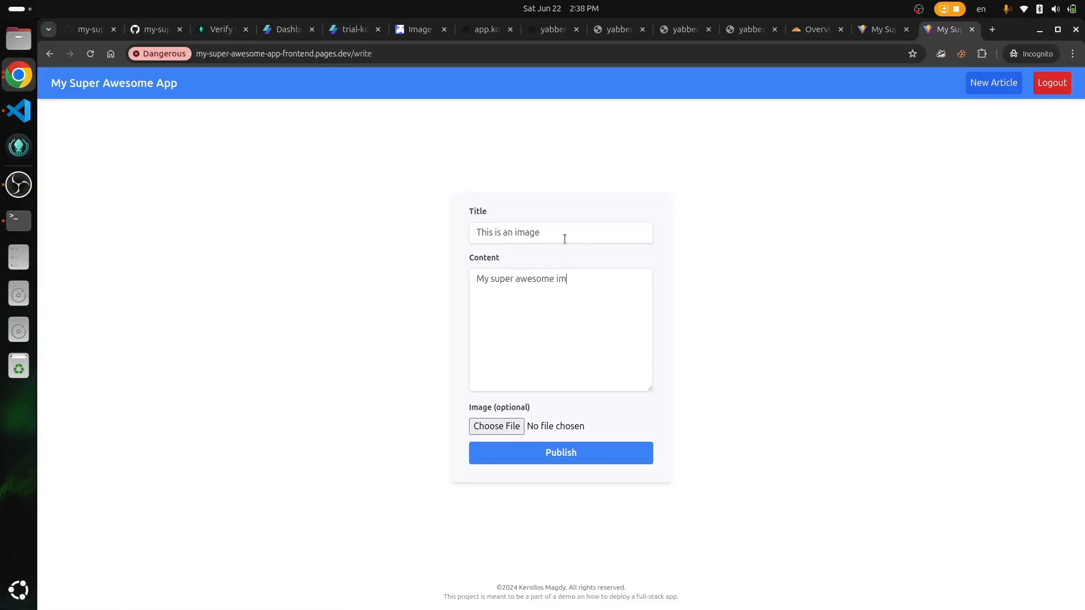
Step: Attach Svelte_Logo.svg.png to the article and publish it
left_click(488, 428)
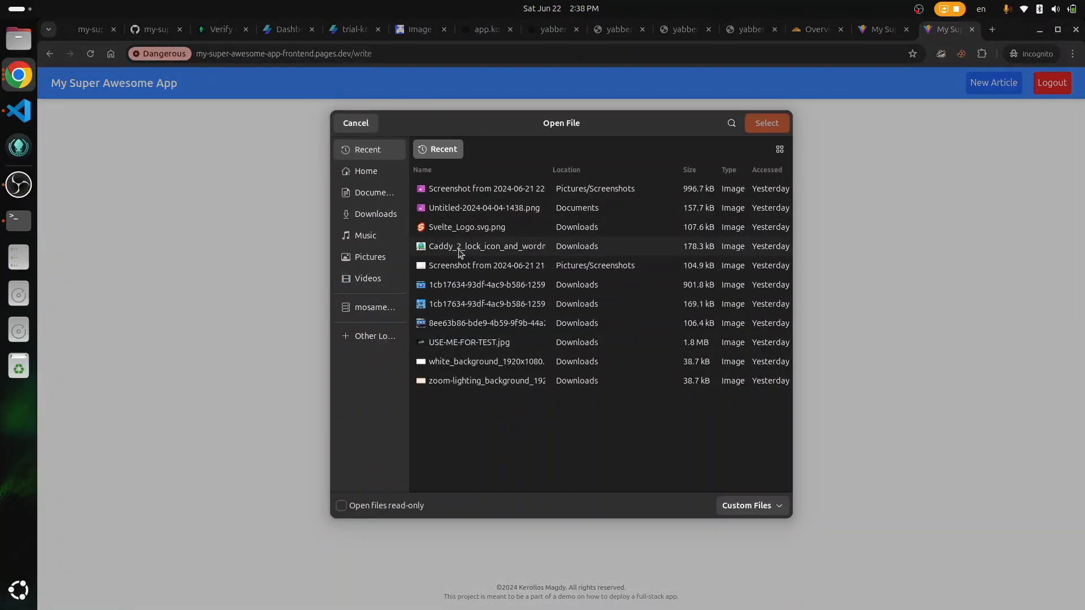
left_click(460, 236)
double_click(459, 236)
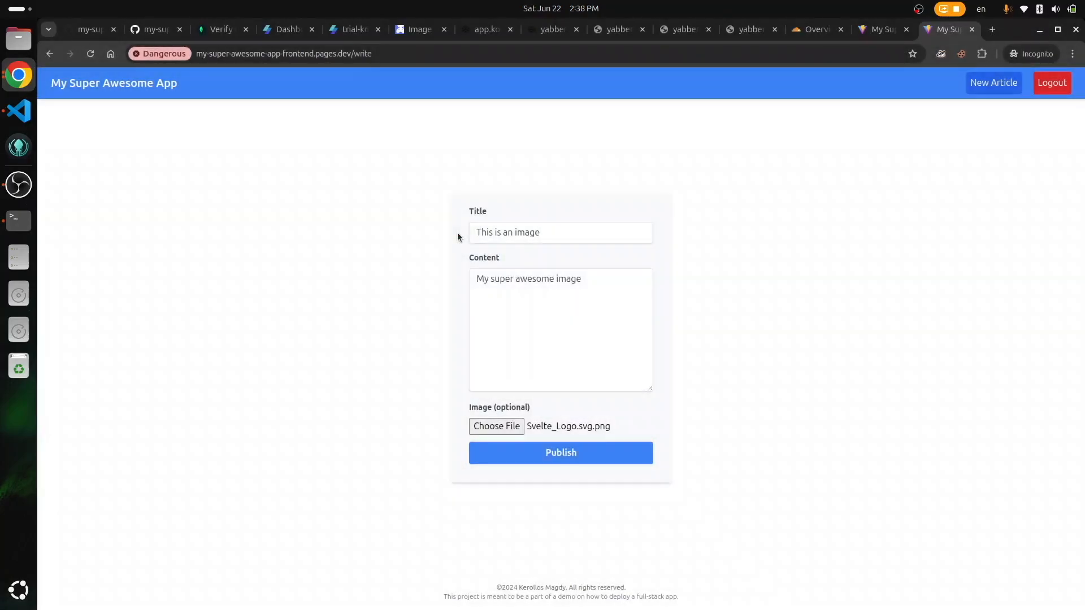
left_click(536, 452)
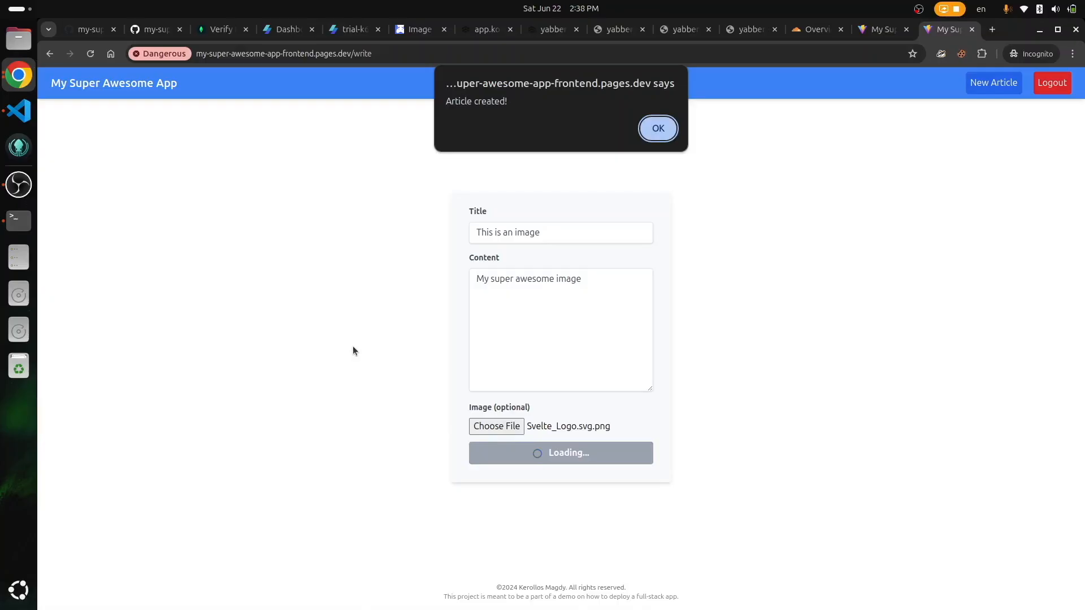
key("Return")
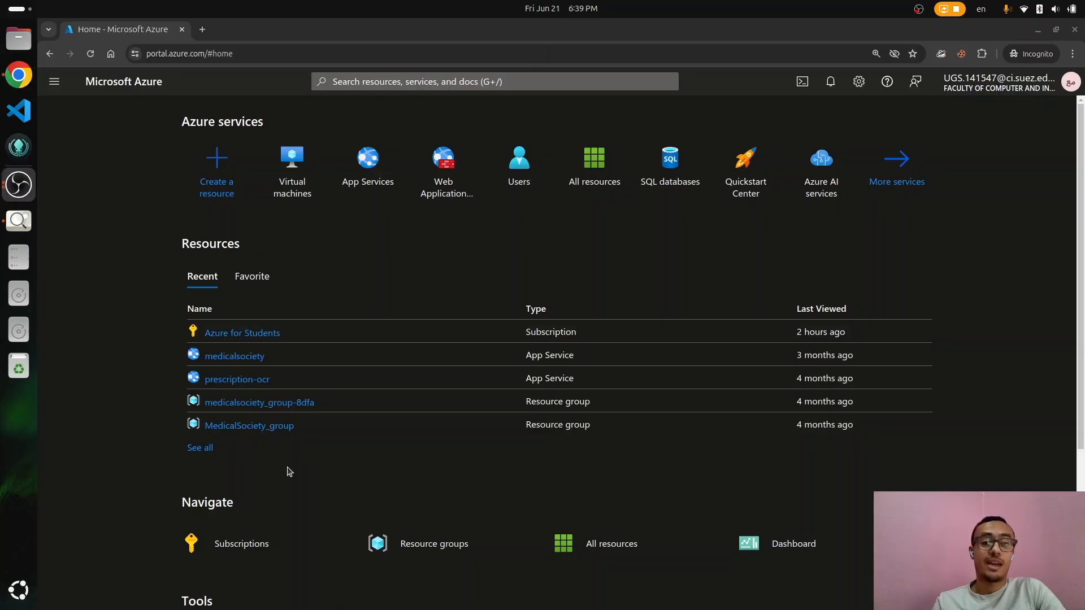
Step: Switch to the Azure portal and open Virtual machines, which lists none yet
left_click(302, 175)
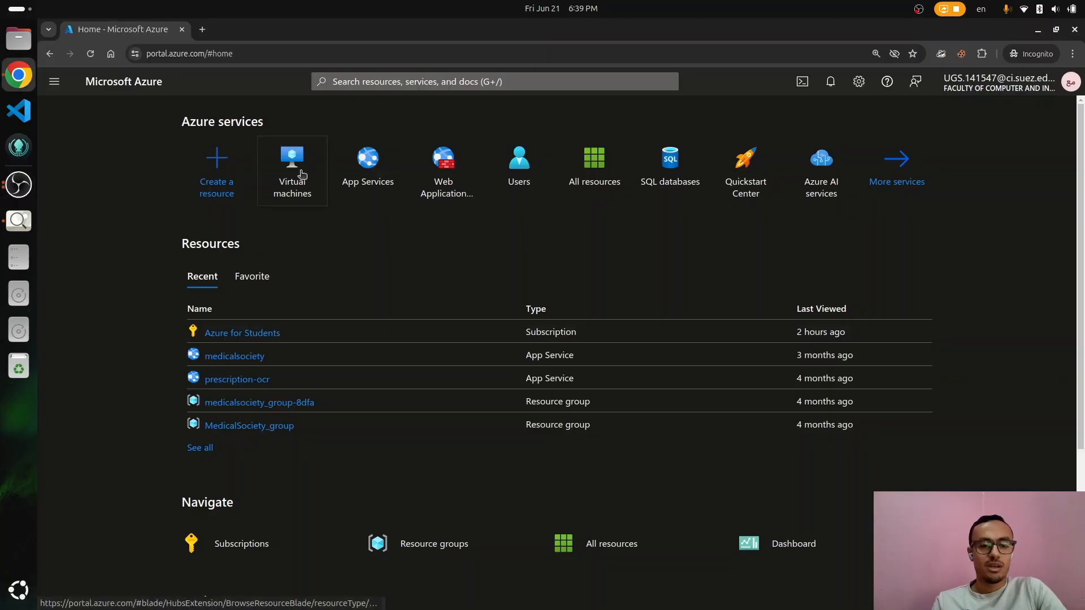
left_click(302, 175)
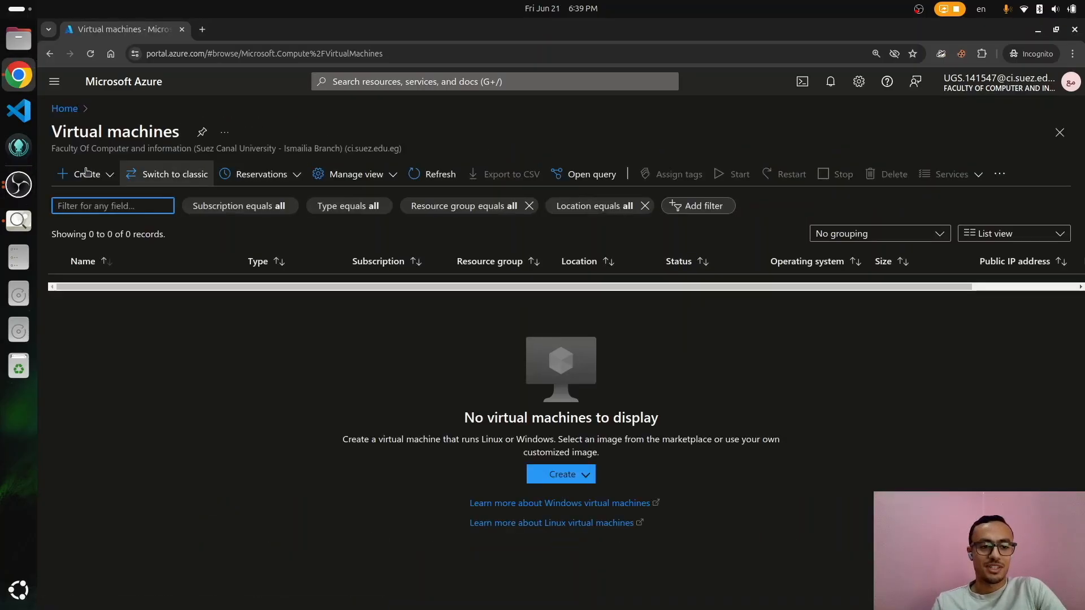
left_click(94, 173)
Step: Start a new Azure virtual machine named 'hello-world'
left_click(134, 210)
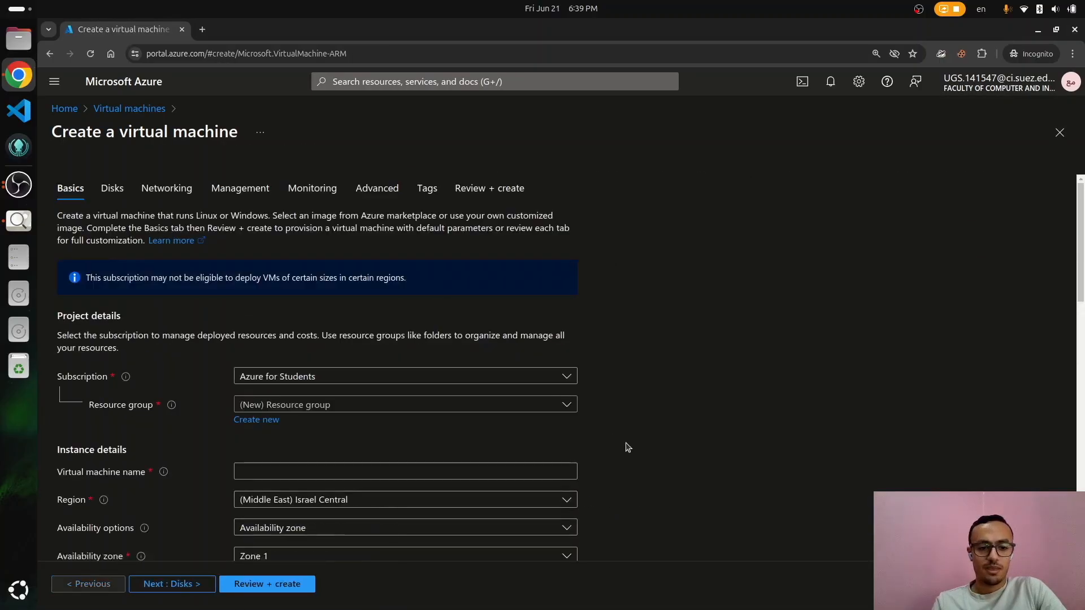
scroll(628, 447, "down", 5)
left_click(298, 280)
type("hello-world")
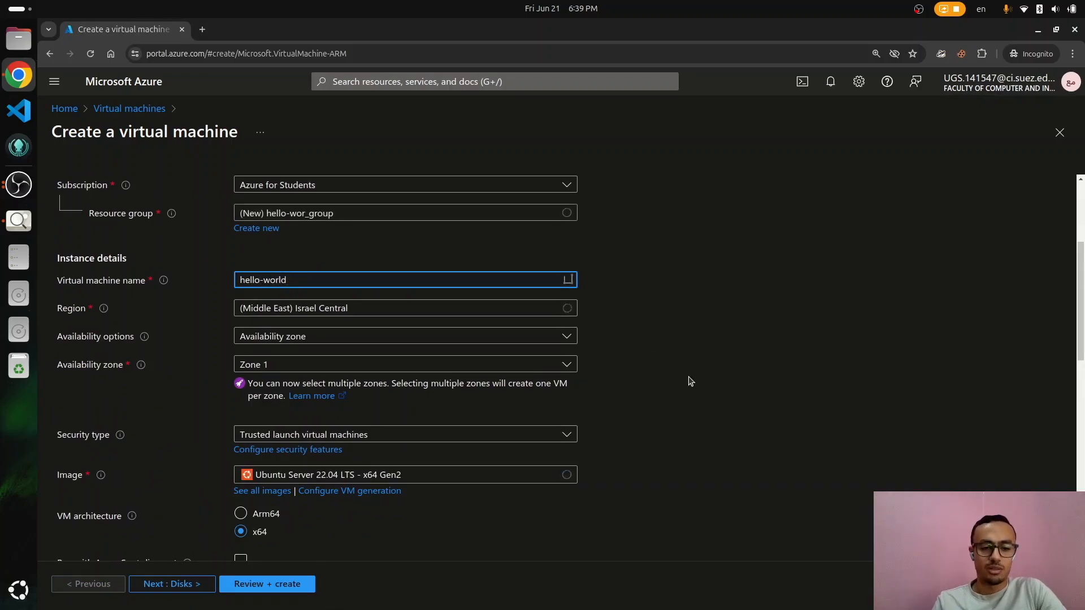
scroll(691, 381, "down", 3)
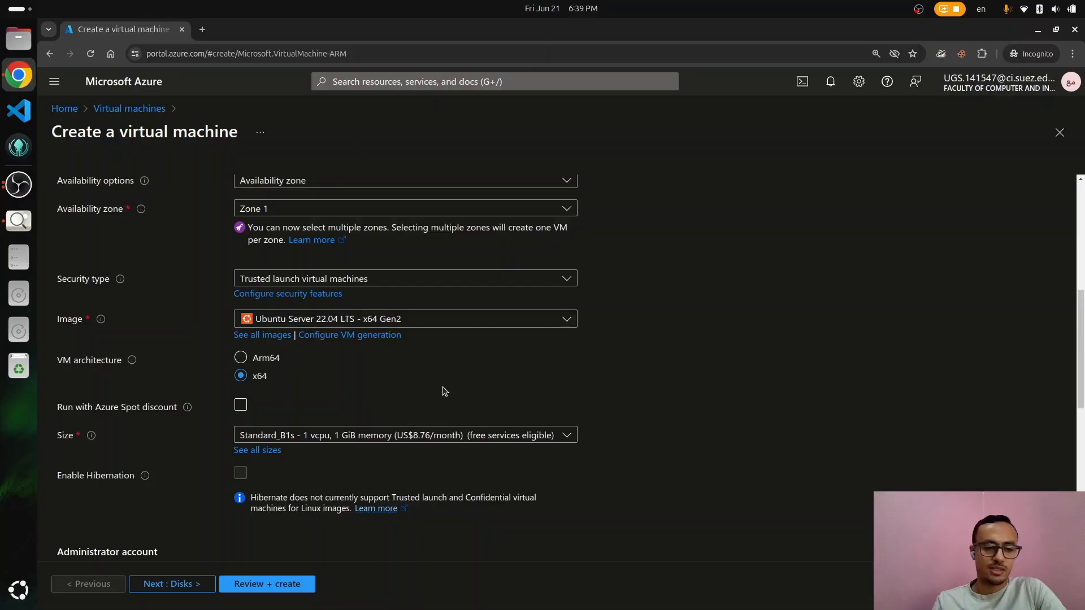
scroll(444, 391, "down", 5)
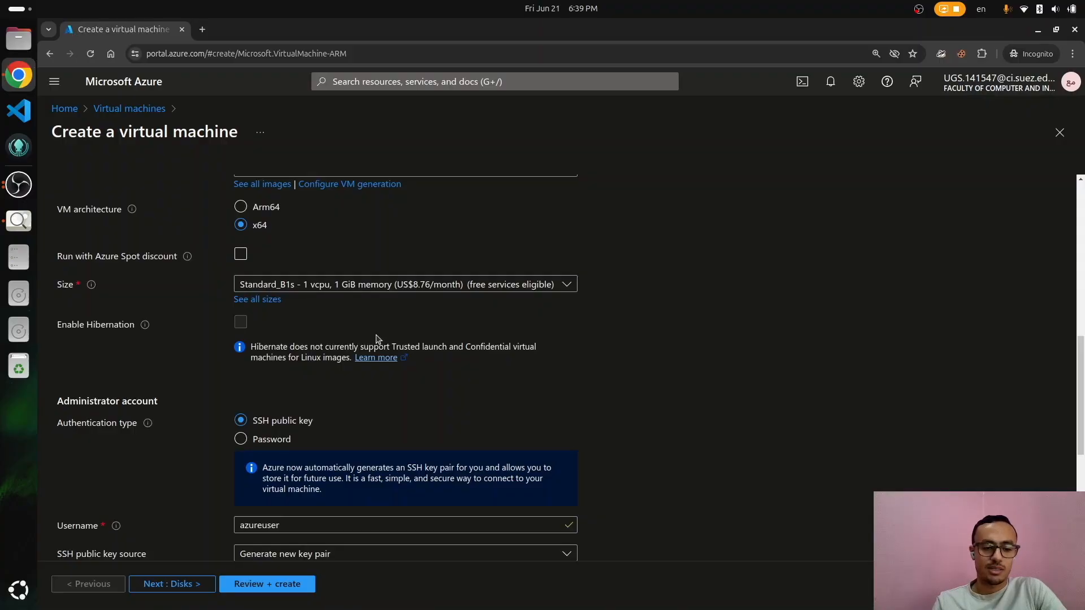
scroll(378, 338, "down", 10)
Step: Use an Ed25519 SSH key, allow inbound HTTP (80) and HTTPS (443), then review
left_click(281, 281)
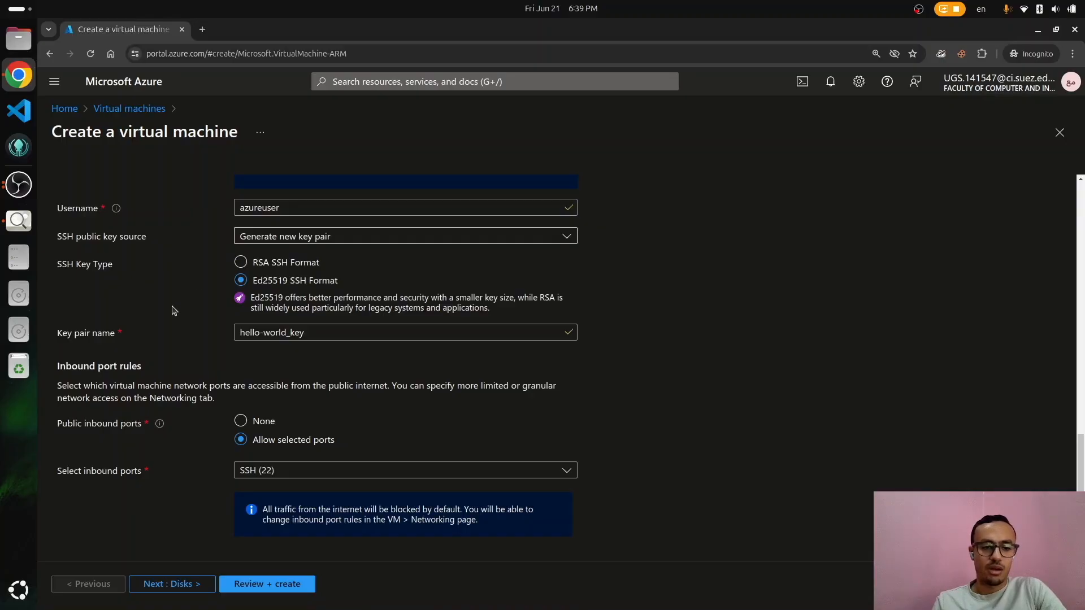
left_click(270, 471)
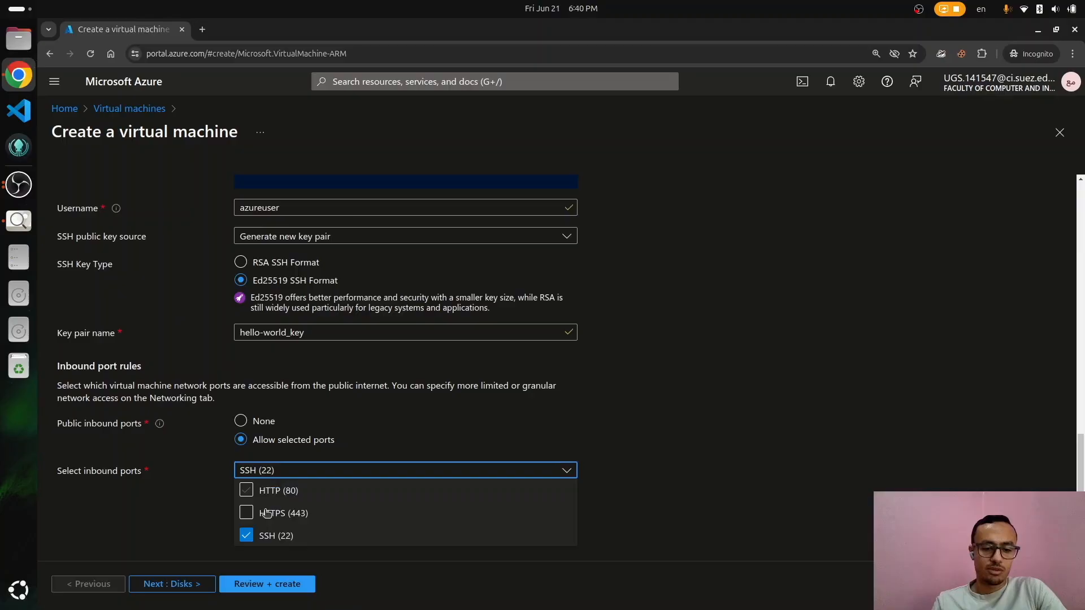
left_click(246, 491)
left_click(246, 513)
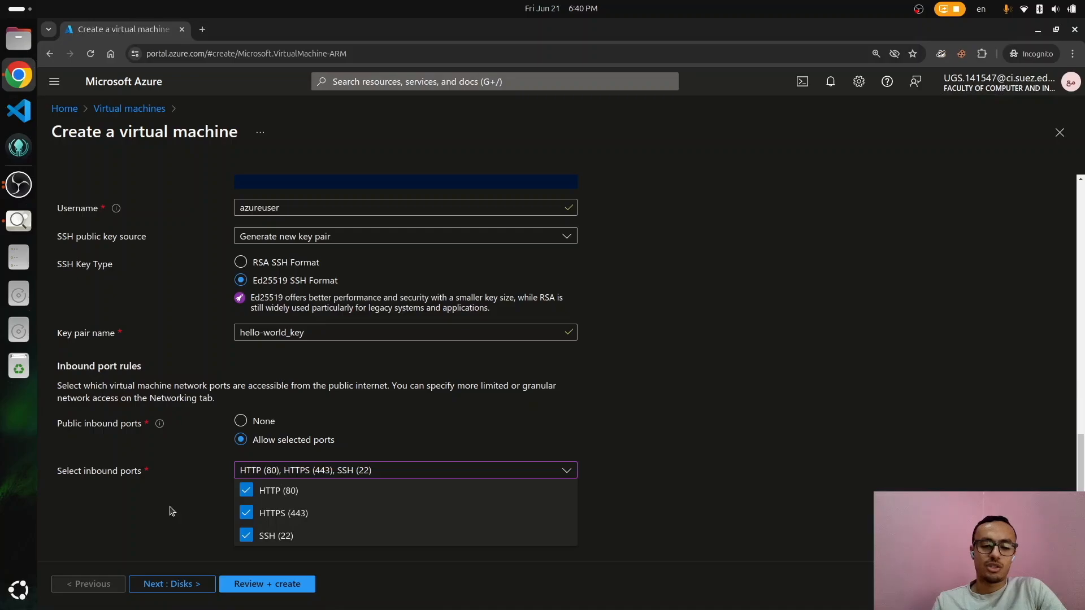
left_click(278, 585)
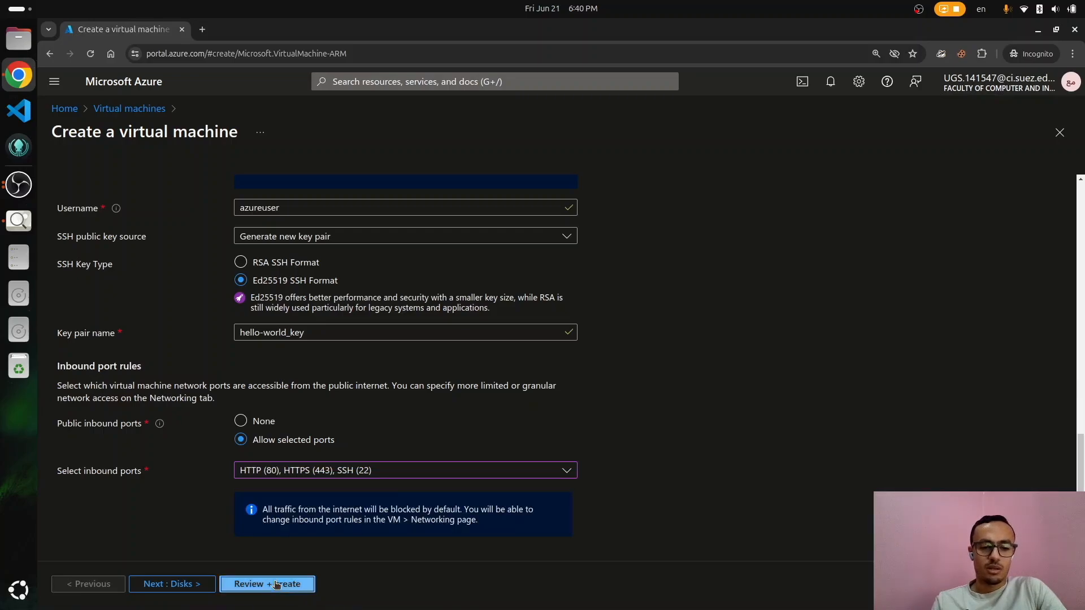
left_click(277, 585)
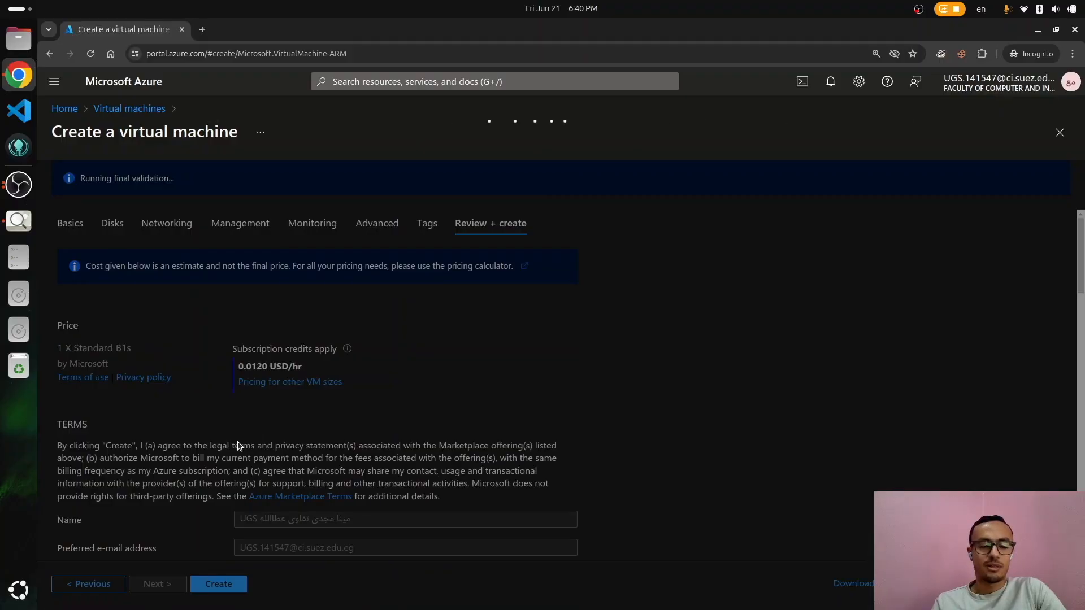
Step: Create the VM and save the hello-world_key.pem private key to disk
scroll(238, 442, "down", 15)
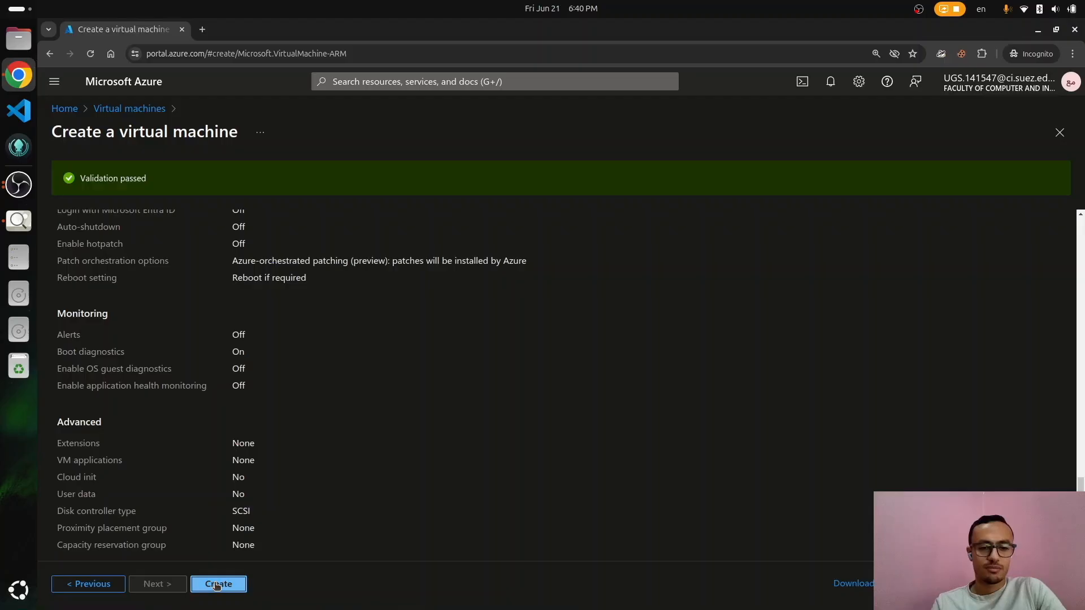
left_click(218, 584)
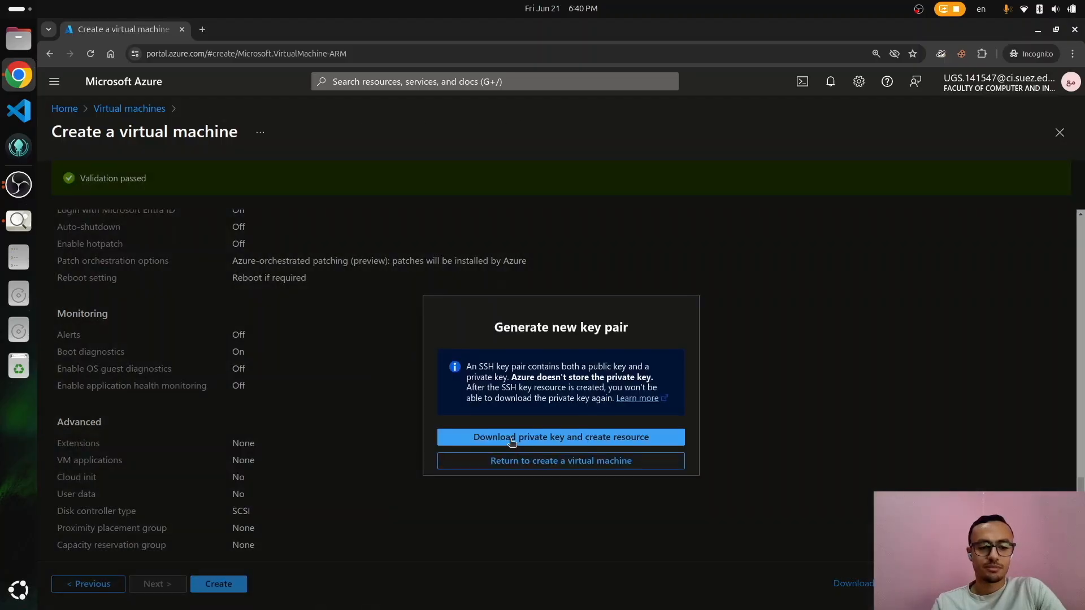
left_click(512, 438)
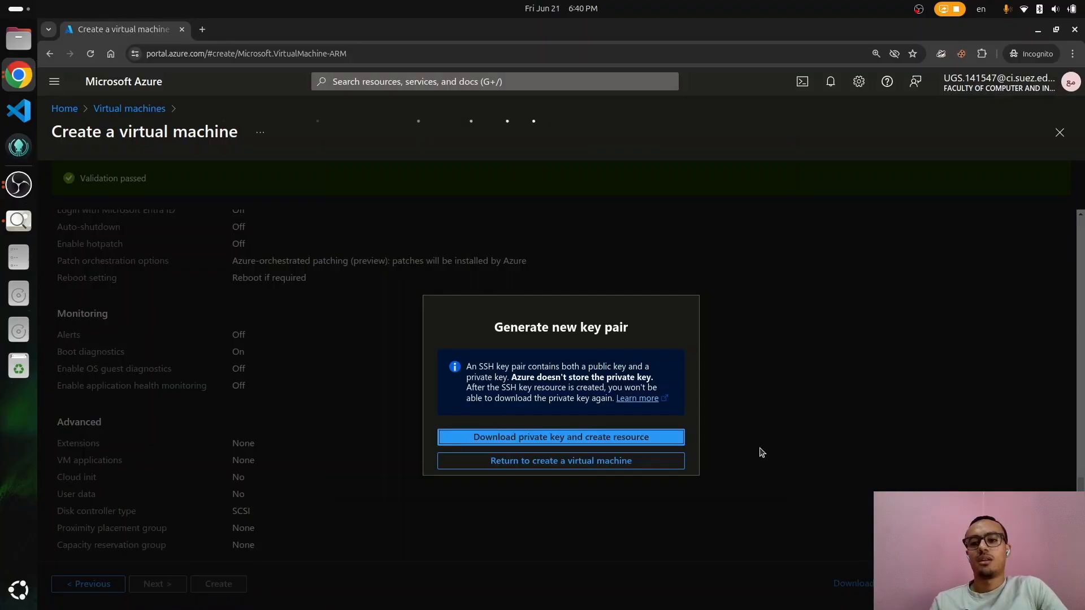
left_click(764, 124)
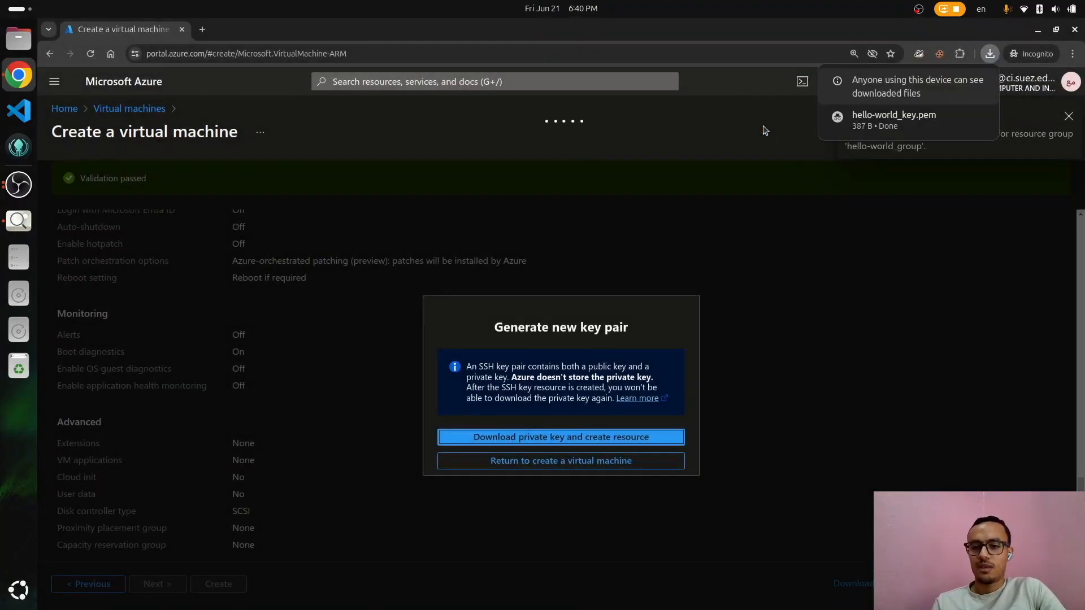
mouse_move(843, 123)
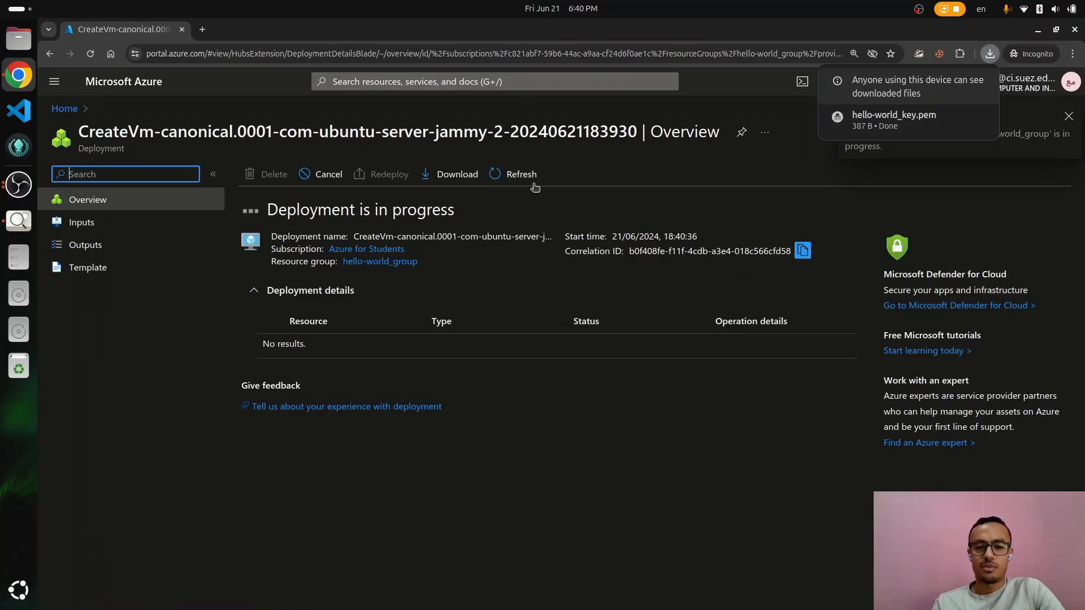
Step: Refresh the deployment until the hello-world network resources and VM appear
left_click(521, 176)
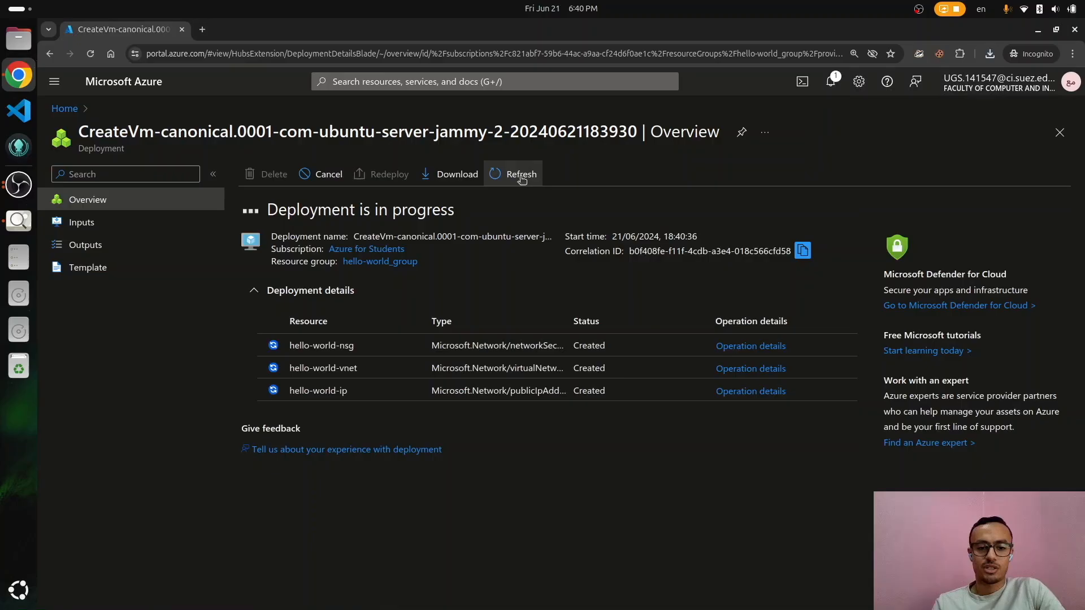
left_click(520, 175)
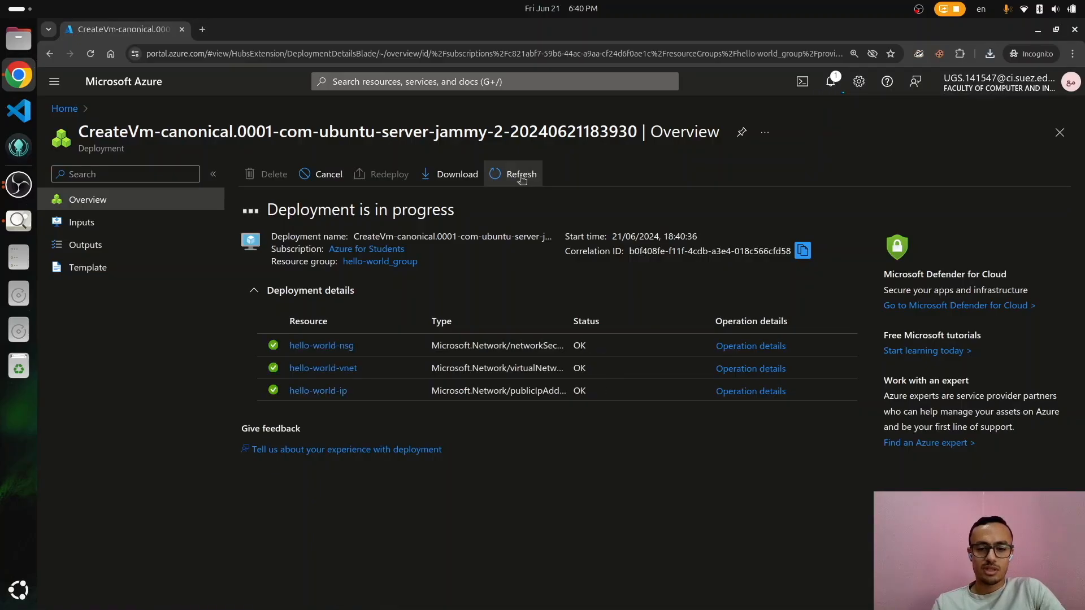
left_click(521, 179)
left_click(523, 180)
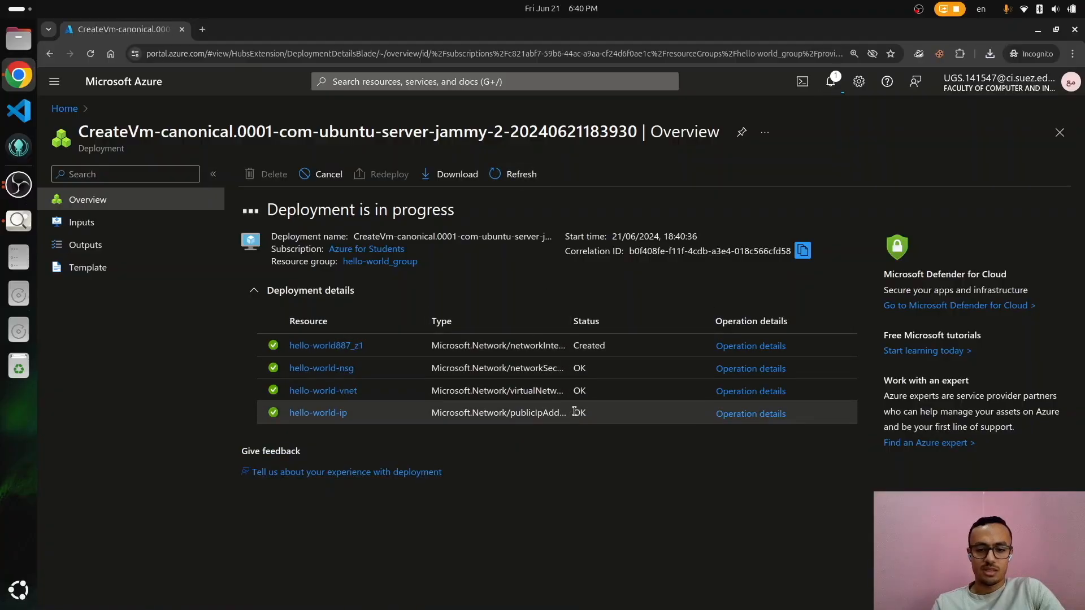
left_click(515, 170)
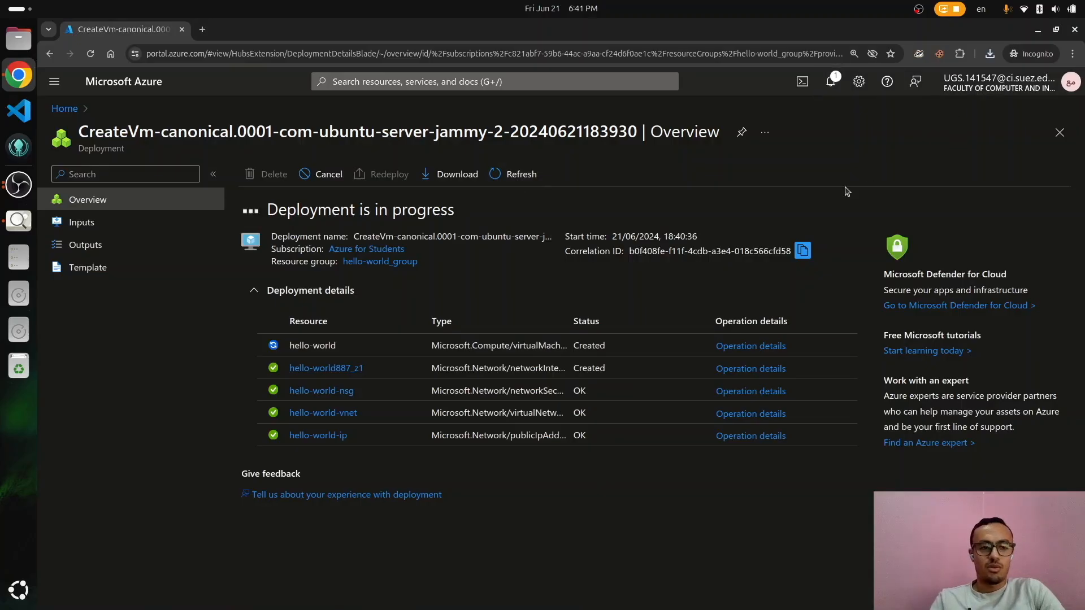
Step: Make ~/Downloads/hello-world_key.pem owner read-only with chmod 400 in a terminal
key("ctrl+alt+t")
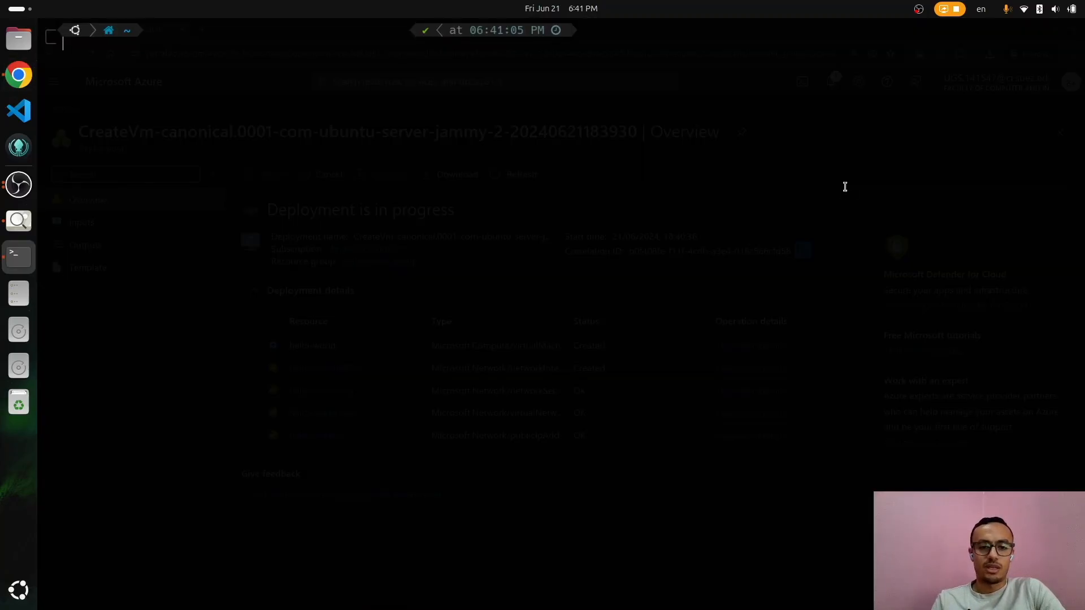
type("chm")
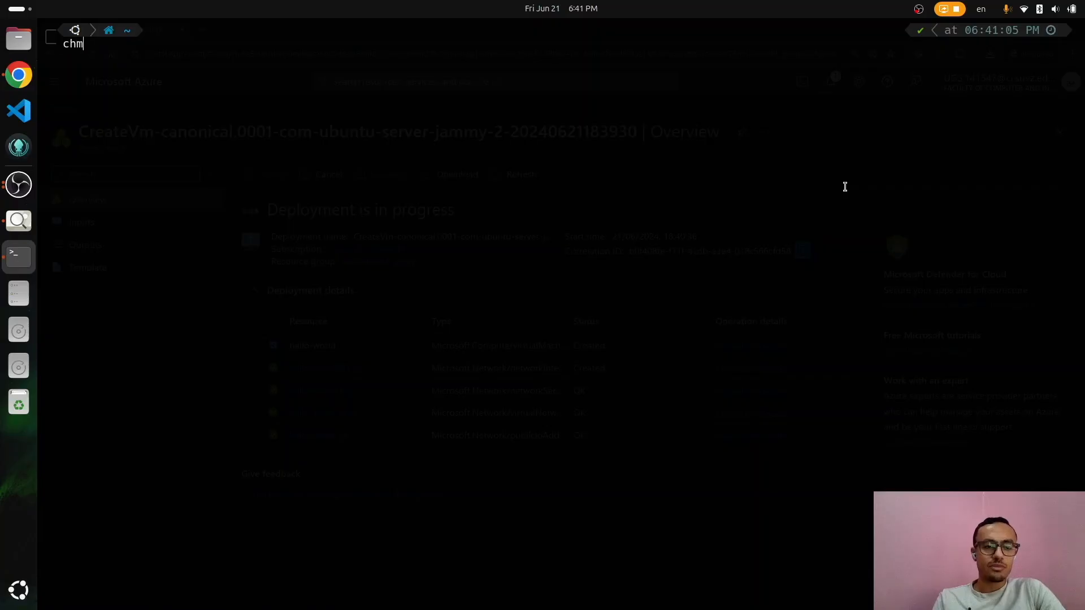
type("od 400 ")
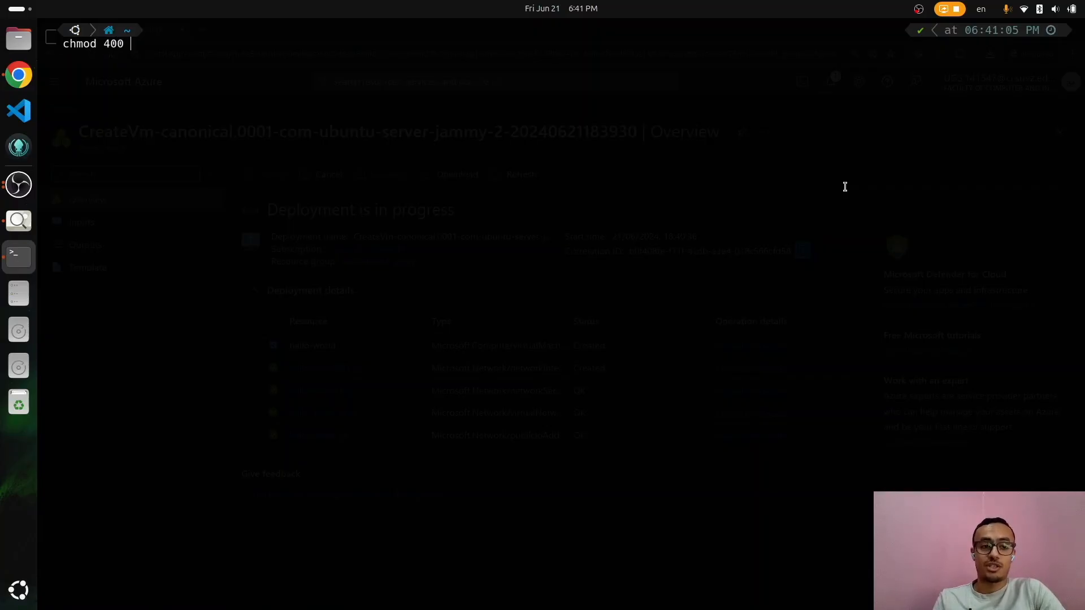
type("~/Dow")
key("Tab")
type("he")
key("Tab")
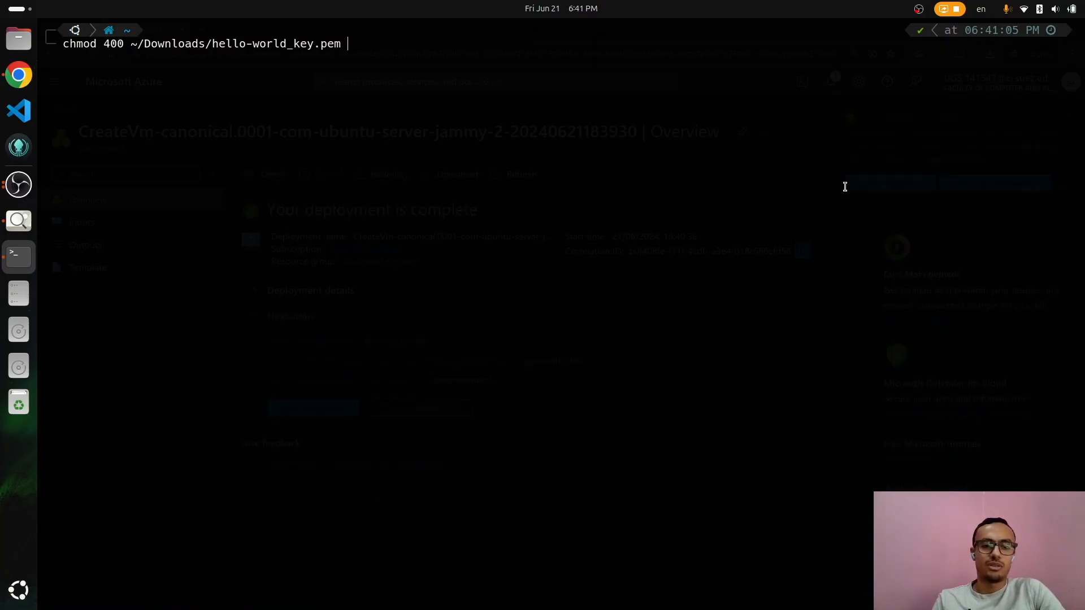
key("Return")
key("alt+Tab")
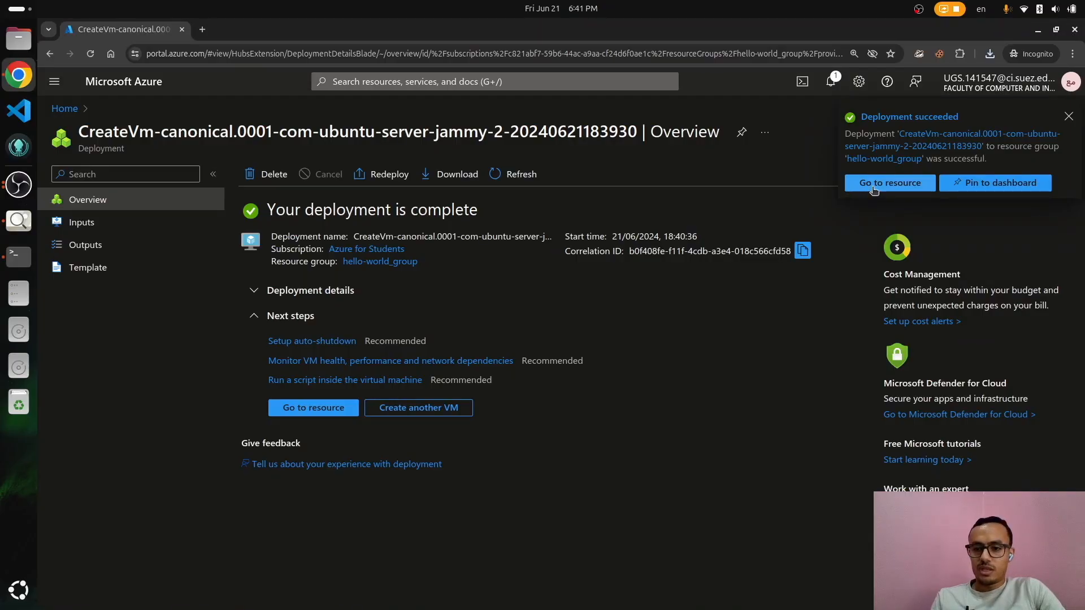
Step: Go to the new hello-world VM and open its Connect page
left_click(874, 182)
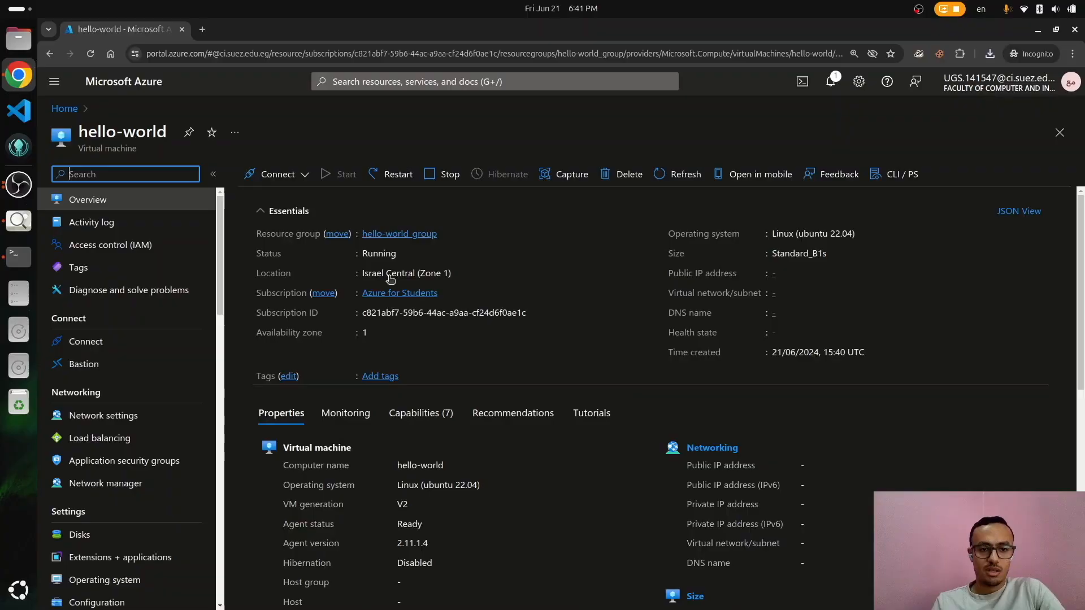
left_click(278, 174)
left_click(286, 199)
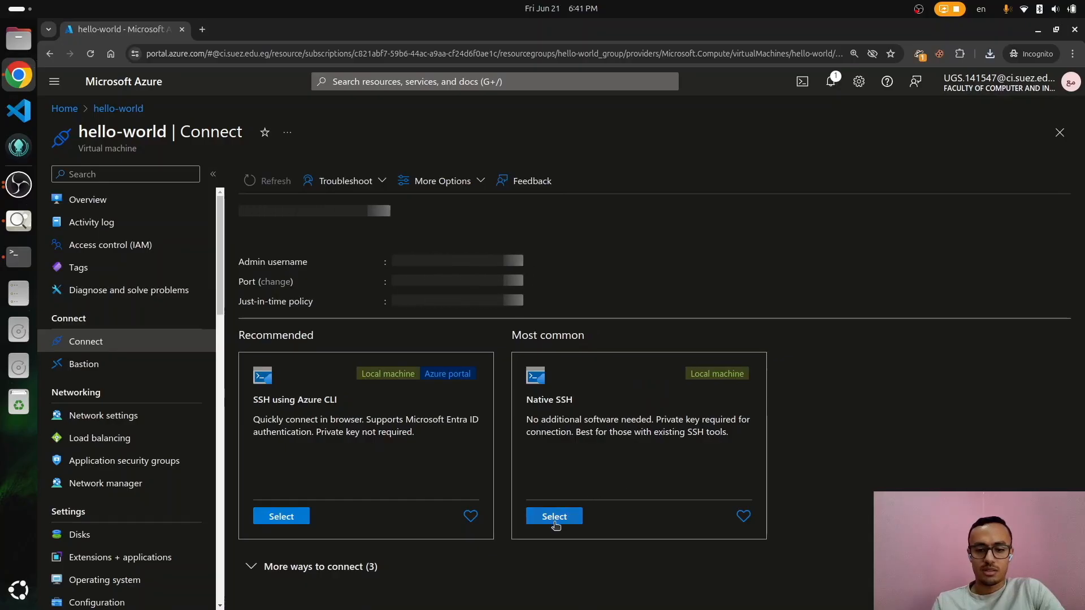
Step: Start the hello-world VM and copy its Native SSH connection command
left_click(554, 516)
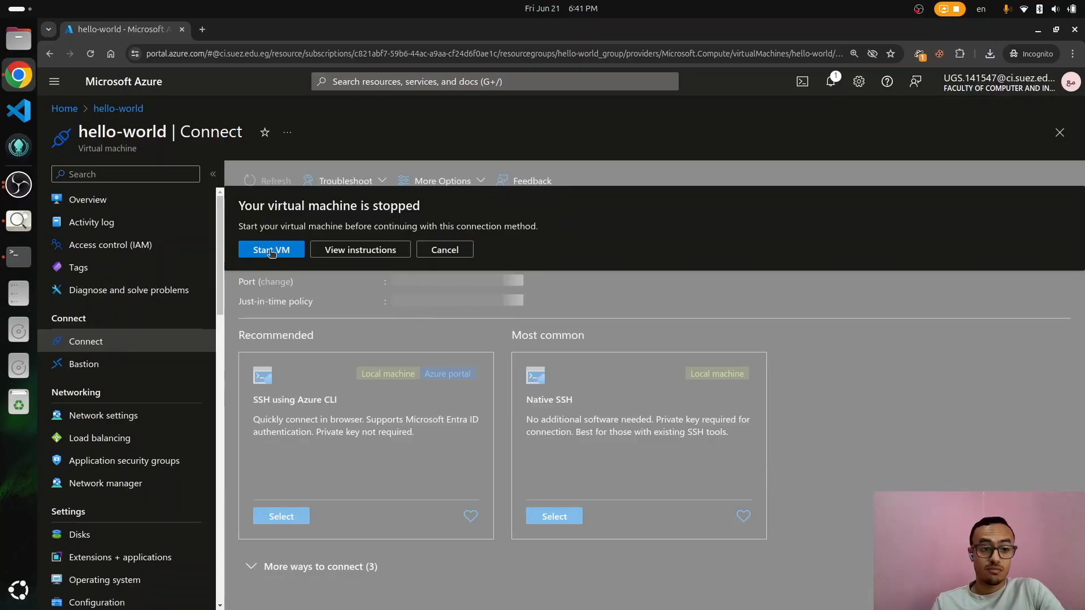
left_click(271, 250)
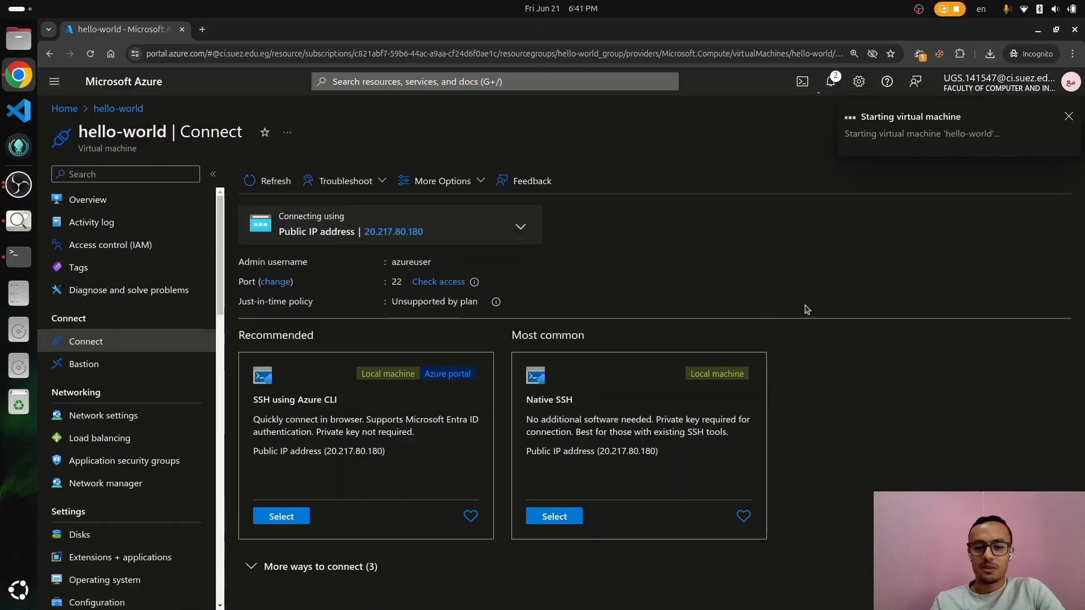
left_click(572, 518)
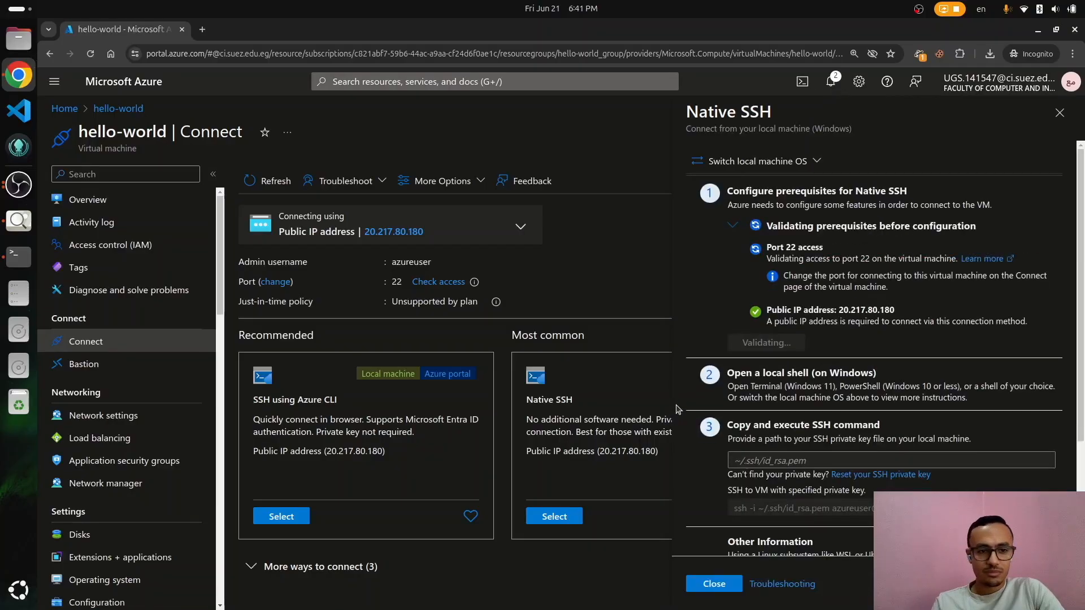
scroll(853, 367, "down", 3)
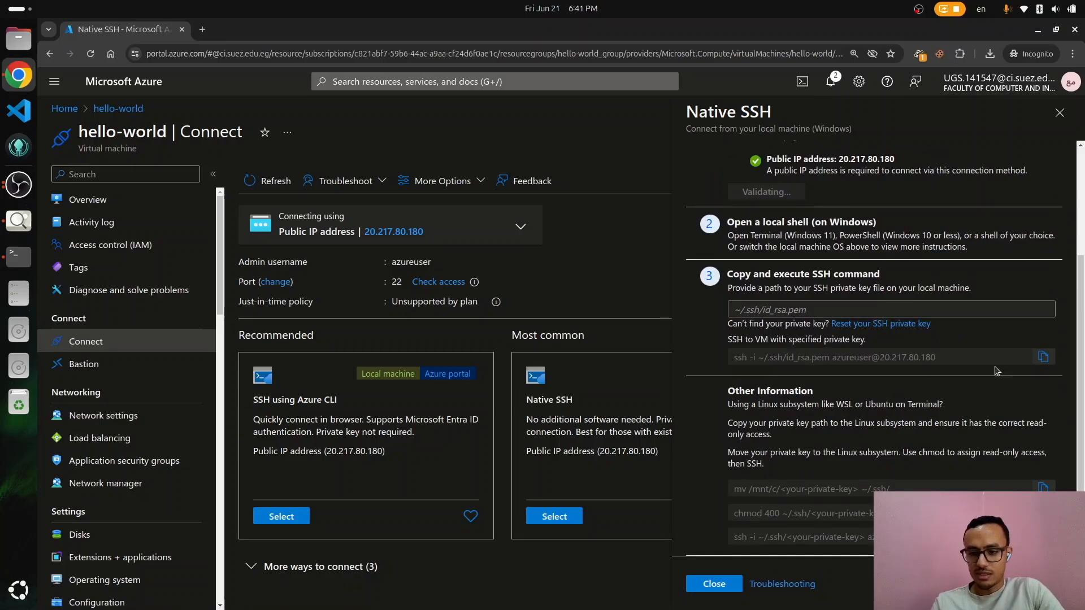
left_click(1044, 357)
Step: Consult the ssh manual, then recall the ssh command and clear its placeholder key path
key("alt+Tab")
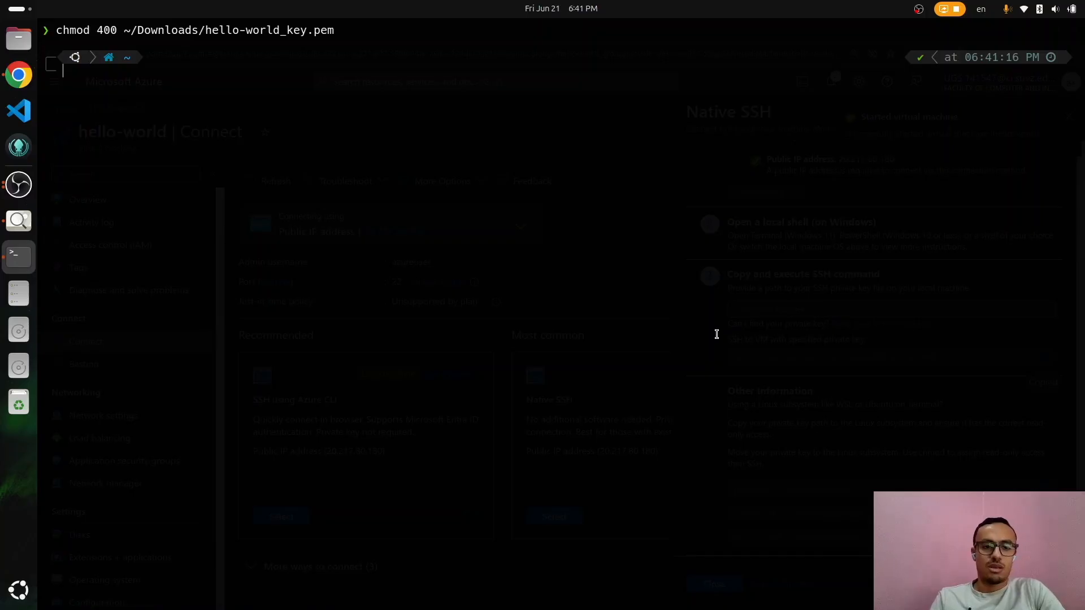
type("man ssh")
key("Return")
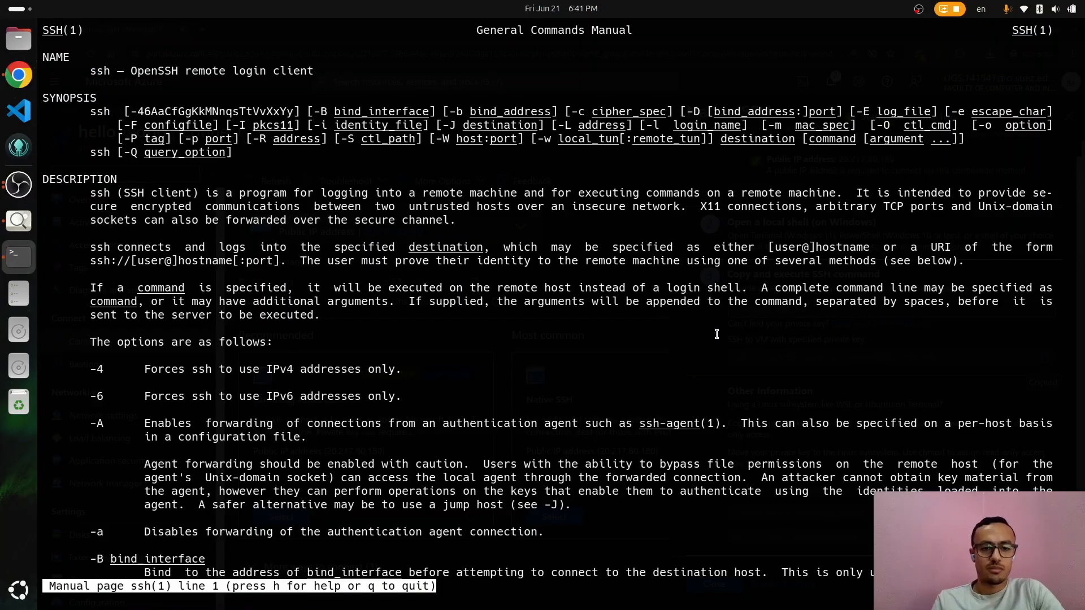
key("q")
key("ctrl+shift+v")
key("BackSpace")
key("BackSpace")
key("BackSpace")
key("BackSpace")
key("BackSpace")
key("BackSpace")
key("BackSpace")
key("BackSpace")
key("BackSpace")
key("BackSpace")
key("BackSpace")
key("BackSpace")
key("BackSpace")
key("BackSpace")
key("BackSpace")
key("BackSpace")
Step: Set the command's key path to ~/Downloads/hello-world_key.pem, checking Azure's SSH instructions
type("Dow")
key("Left")
key("Tab")
type("he")
key("Tab")
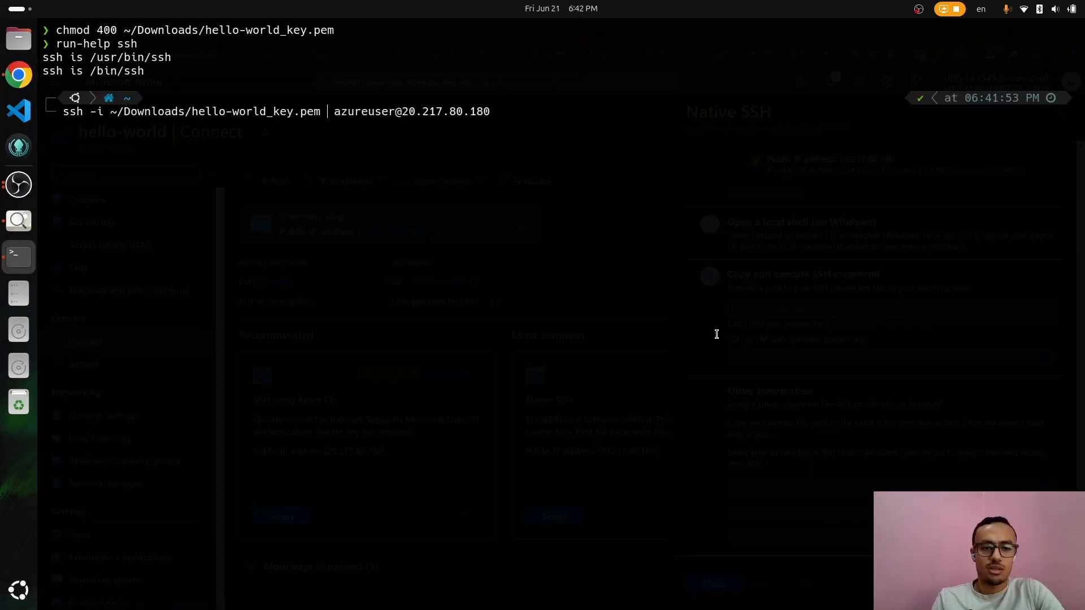
key("alt+Tab")
scroll(788, 400, "up", 3)
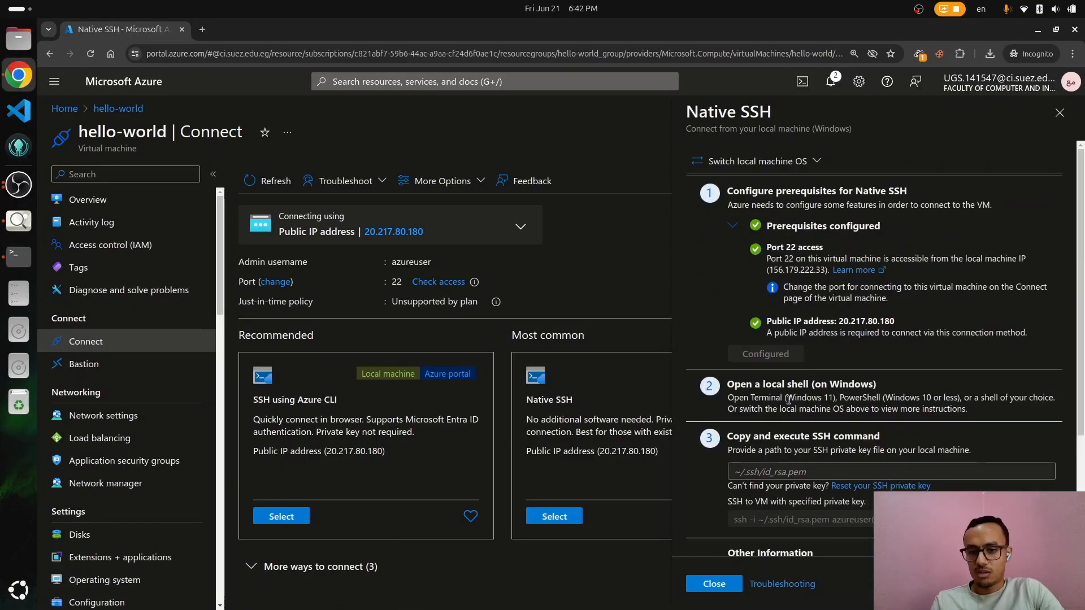
key("alt+Tab")
Step: Connect to the VM at 20.217.80.180, accept its host key with yes, and list the home directory
key("Return")
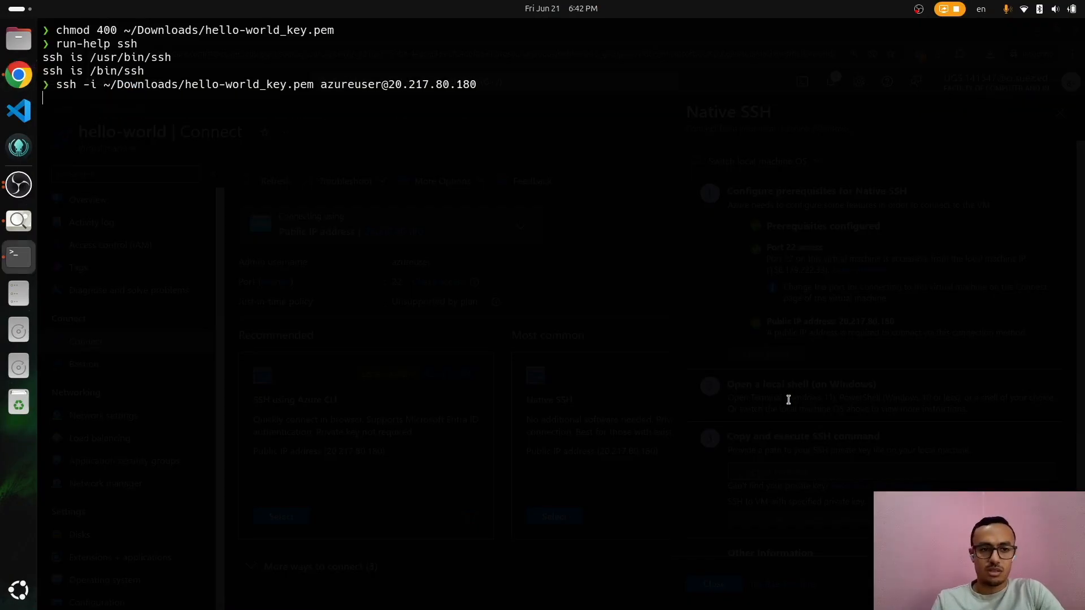
type("yes")
key("Return")
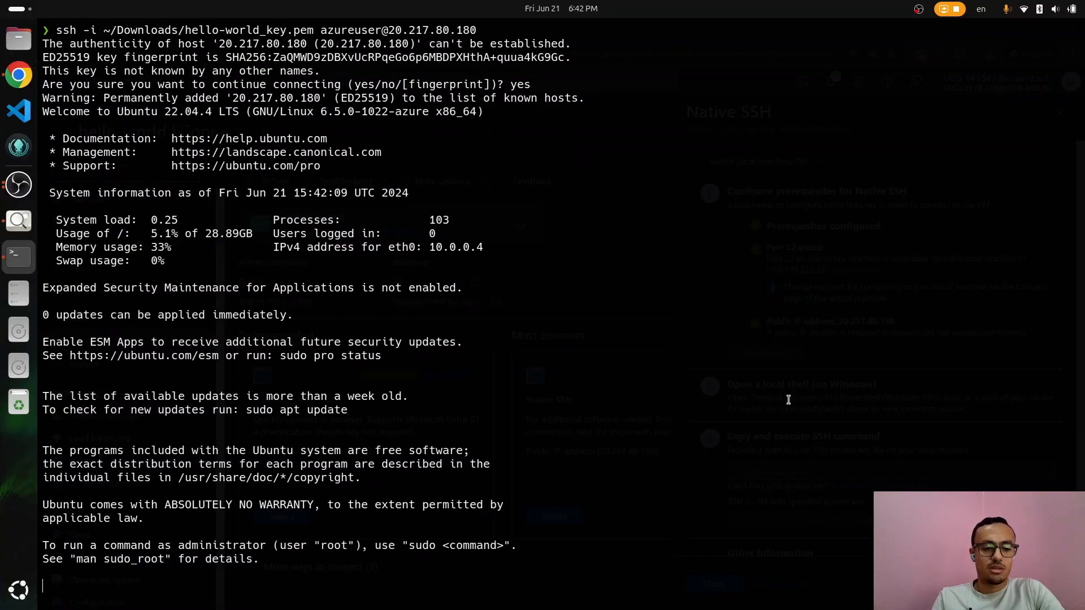
key("ctrl+l")
type("ls")
key("Return")
Step: Open the examzzz GitHub repository in a new private browser tab
key("alt+Tab")
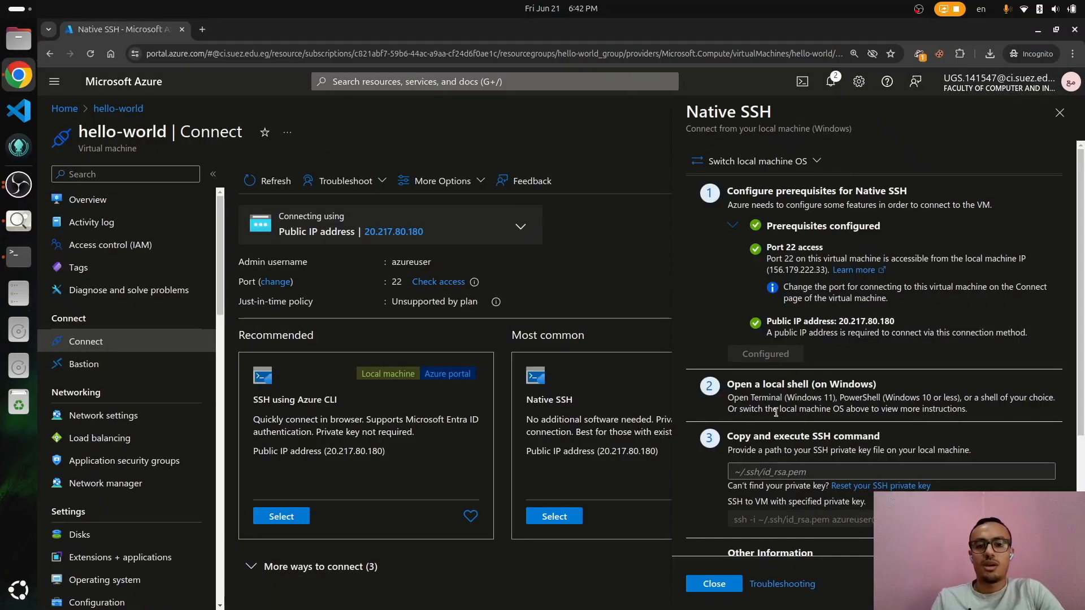
key("ctrl+t")
type("exa")
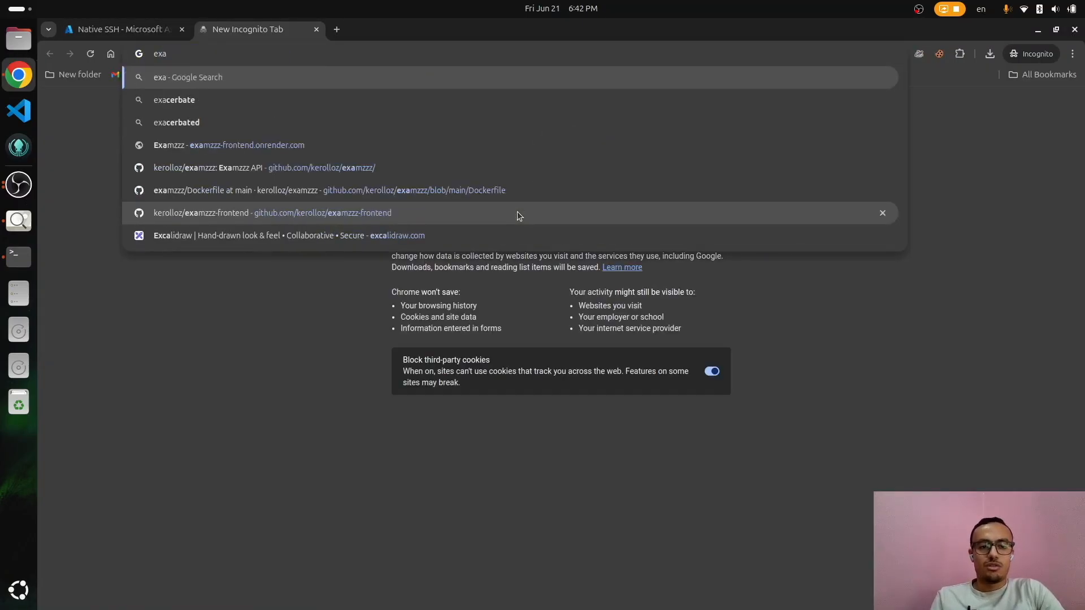
key("Down")
key("Down")
key("Down")
key("Down")
key("Return")
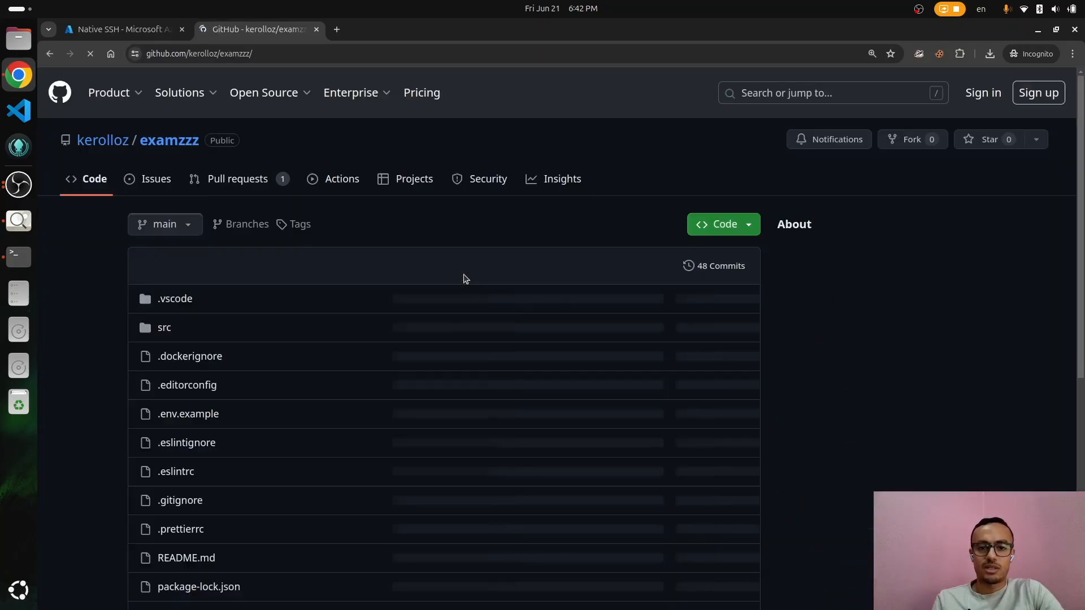
Step: Copy the examzzz repository's HTTPS clone URL from the Code dropdown
scroll(619, 380, "down", 10)
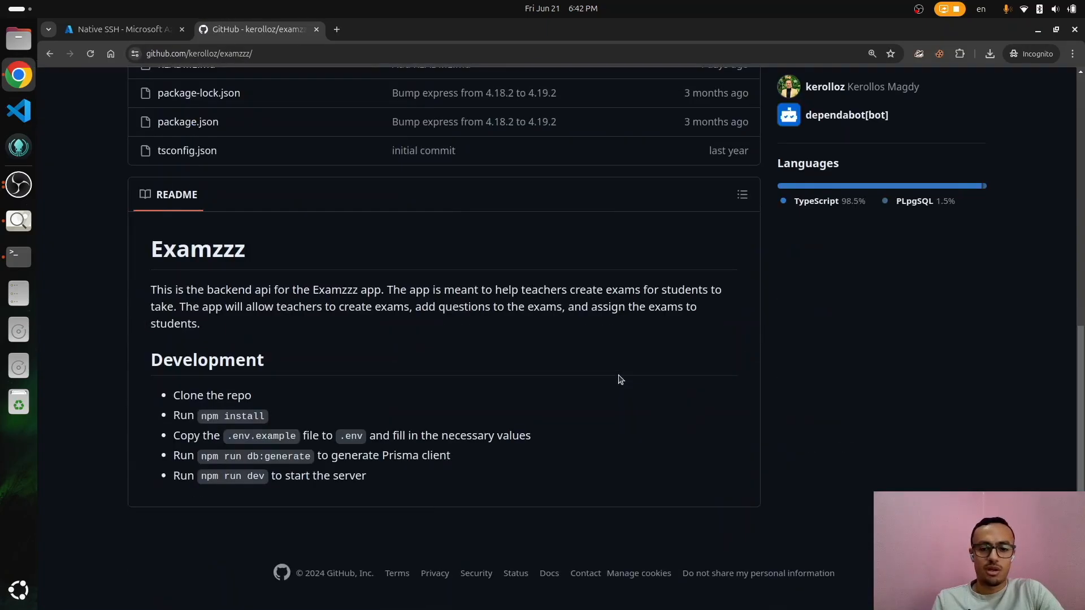
scroll(619, 377, "up", 2)
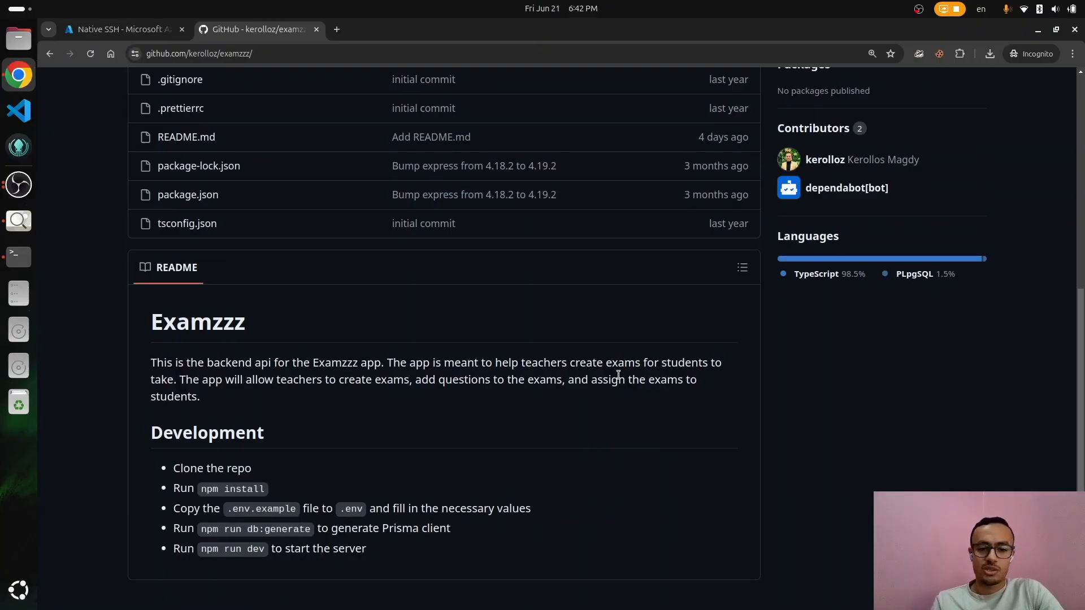
scroll(619, 375, "up", 7)
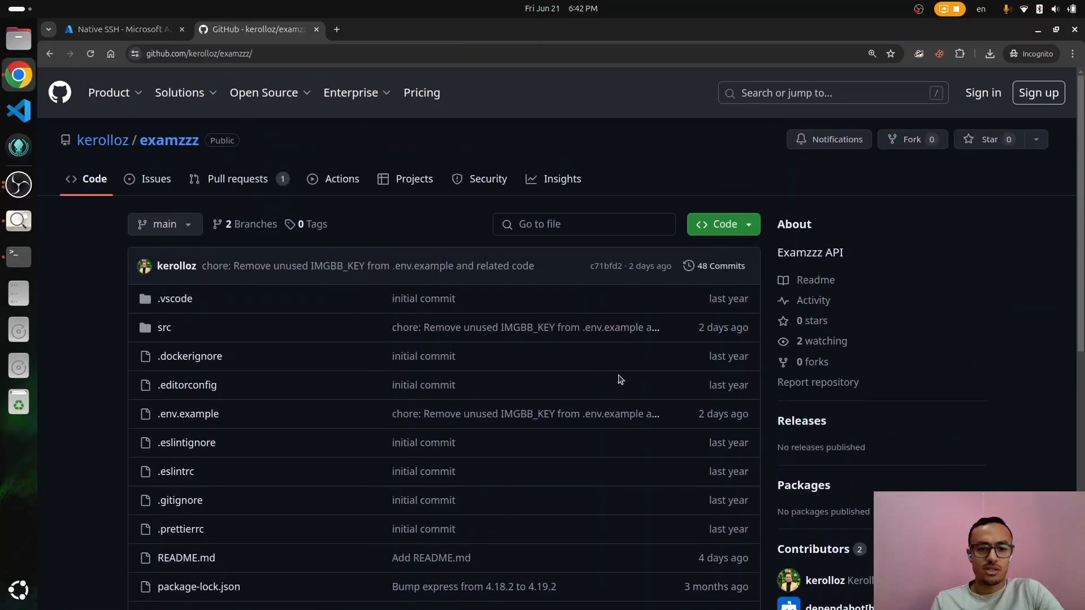
scroll(619, 375, "down", 5)
scroll(621, 379, "down", 5)
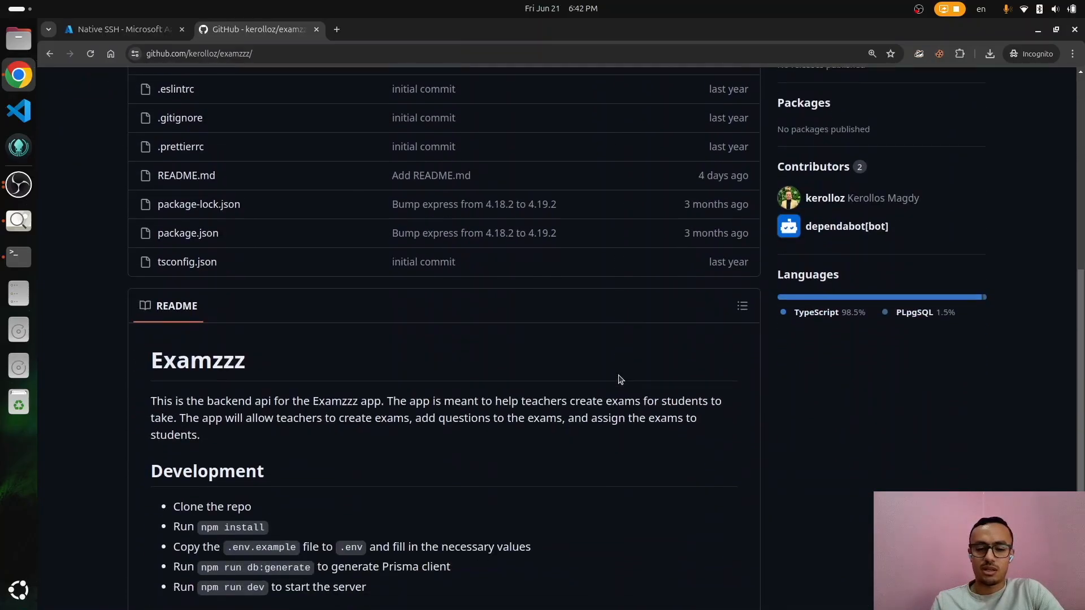
scroll(621, 377, "up", 10)
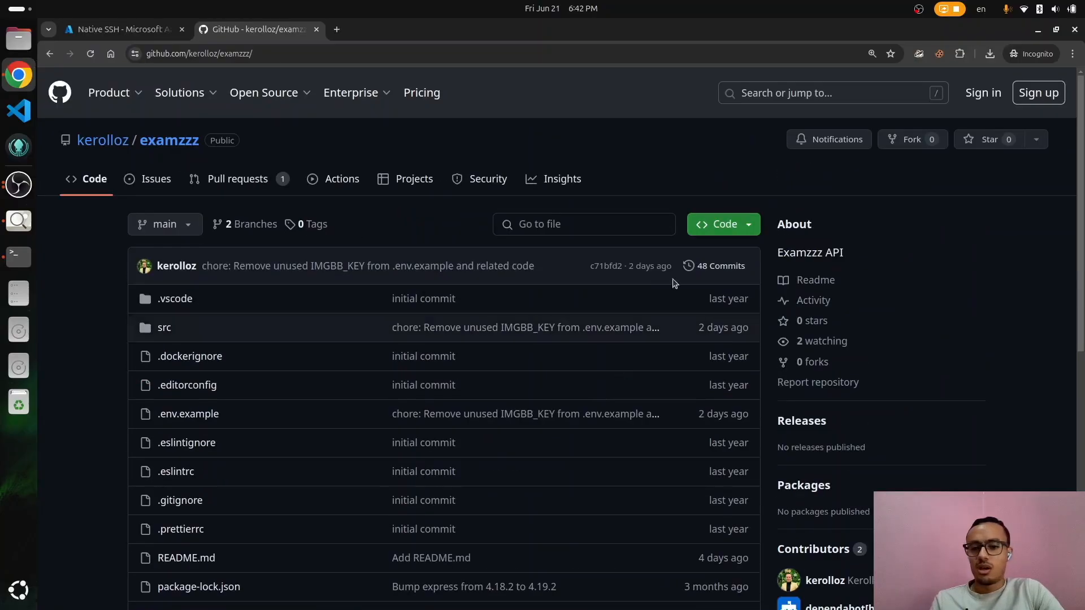
left_click(729, 225)
left_click(738, 320)
Step: Clone the examzzz repository onto the VM with git clone
key("alt+Tab")
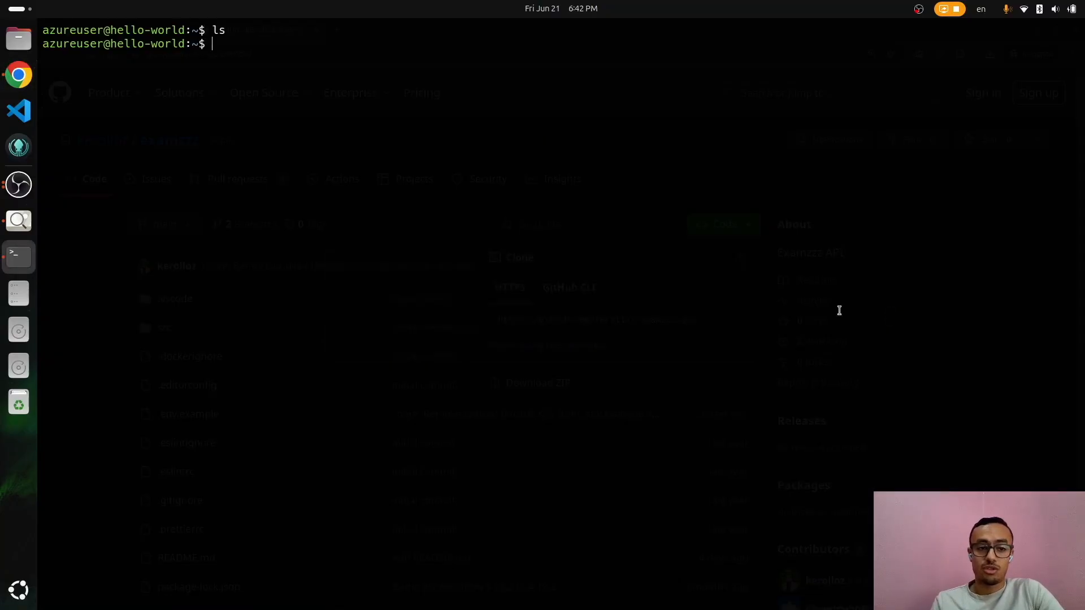
type("git clone")
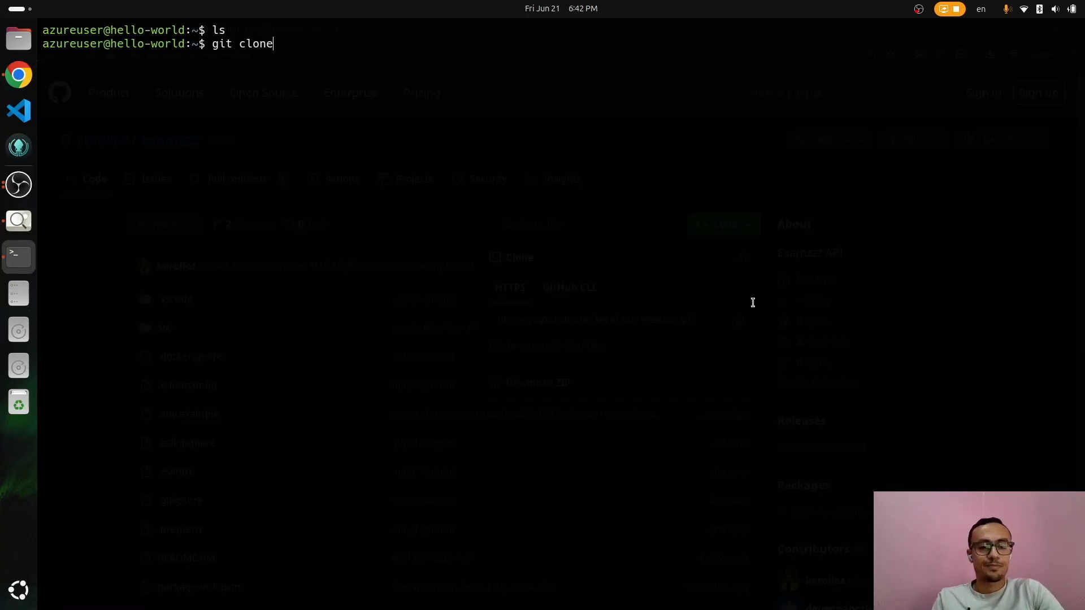
key("ctrl+shift+v")
key("Return")
Step: Open the examzzz-frontend repository page and copy its HTTPS clone URL
key("alt+Tab")
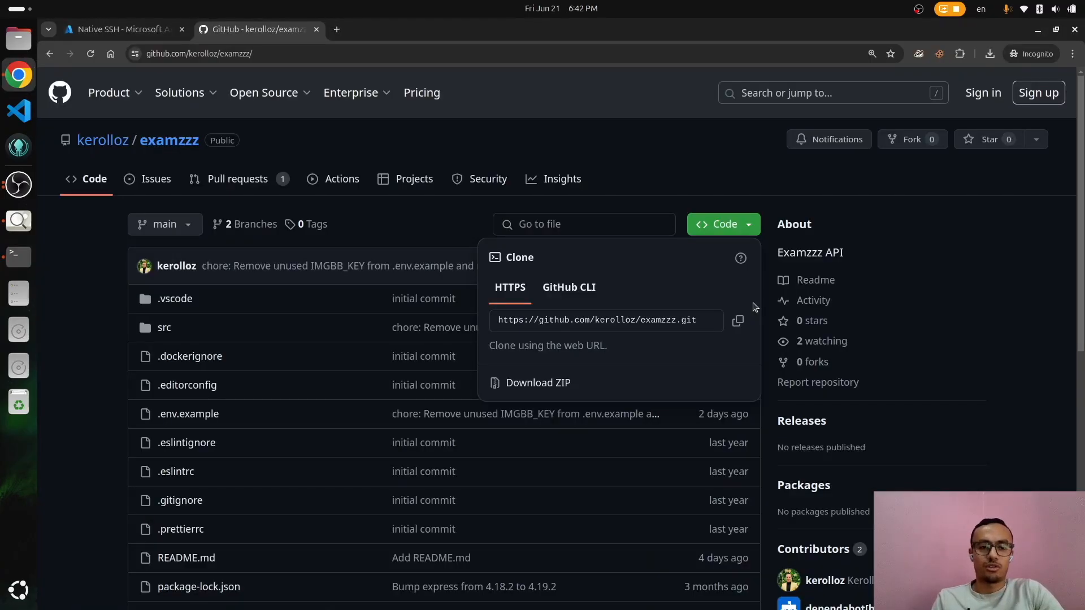
key("ctrl+l")
key("End")
key("BackSpace")
type("-")
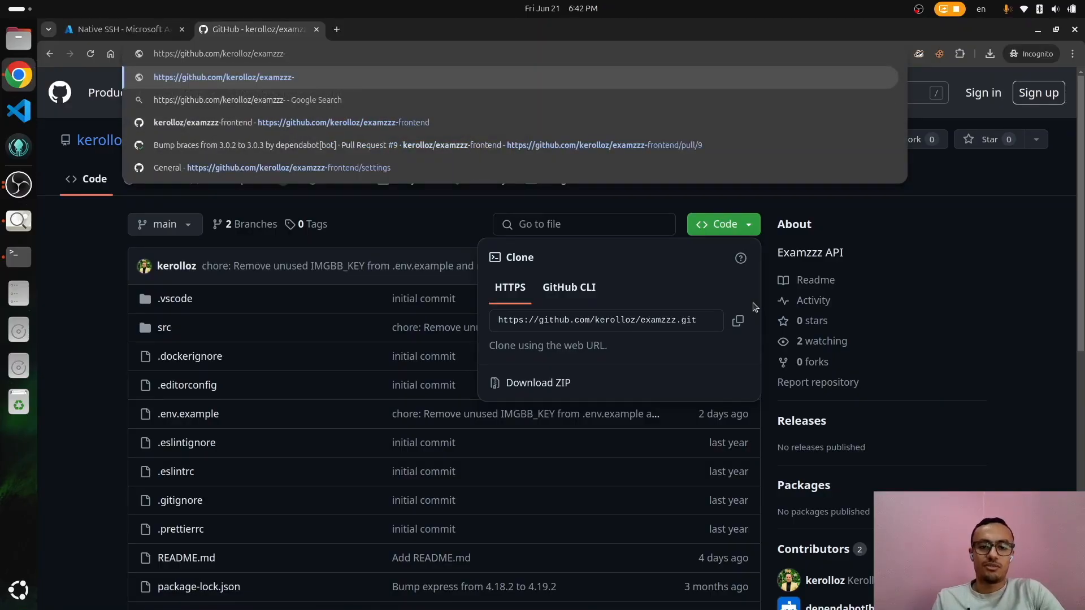
key("Down")
key("Down")
key("Return")
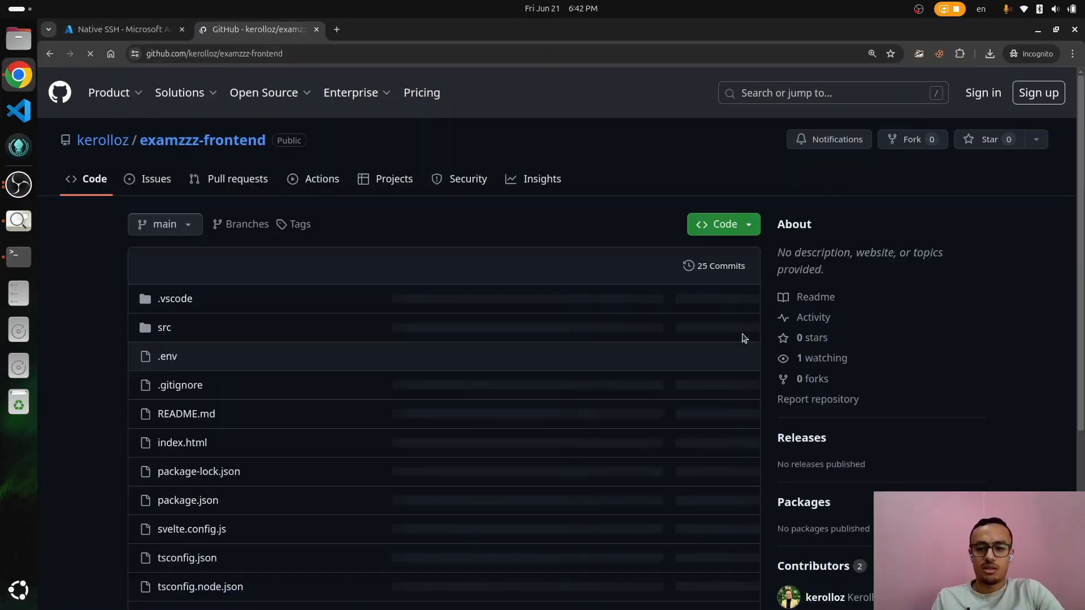
left_click(748, 225)
left_click(740, 321)
Step: Clone examzzz-frontend onto the VM and list both cloned folders
key("alt+Tab")
type("git clone")
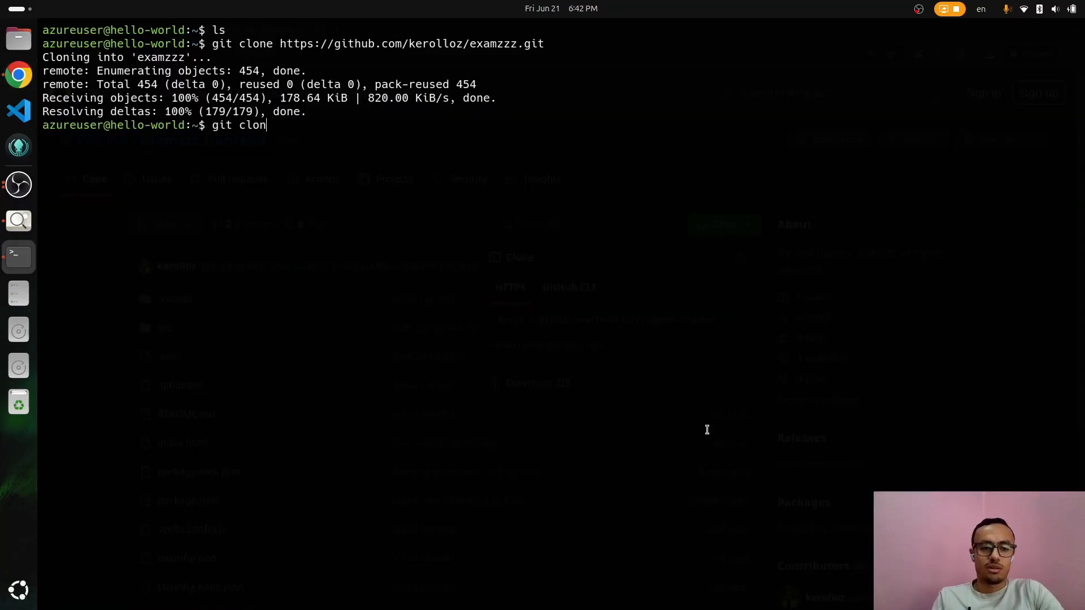
key("ctrl+shift+v")
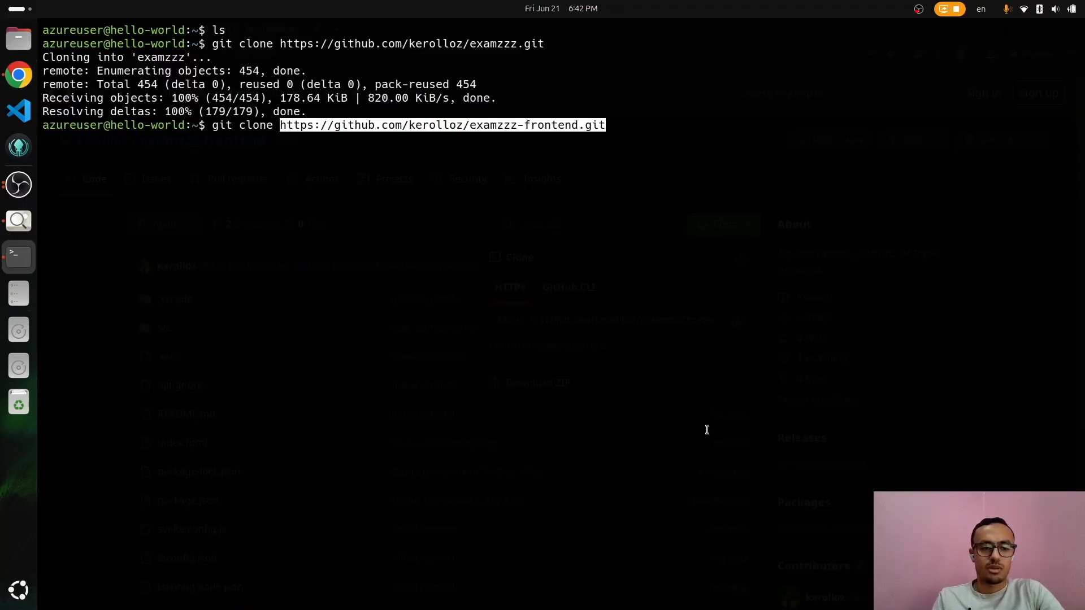
key("Return")
type("ls")
key("Return")
Step: Move into the examzzz folder with cd examzzz and list its files
key("alt+Tab")
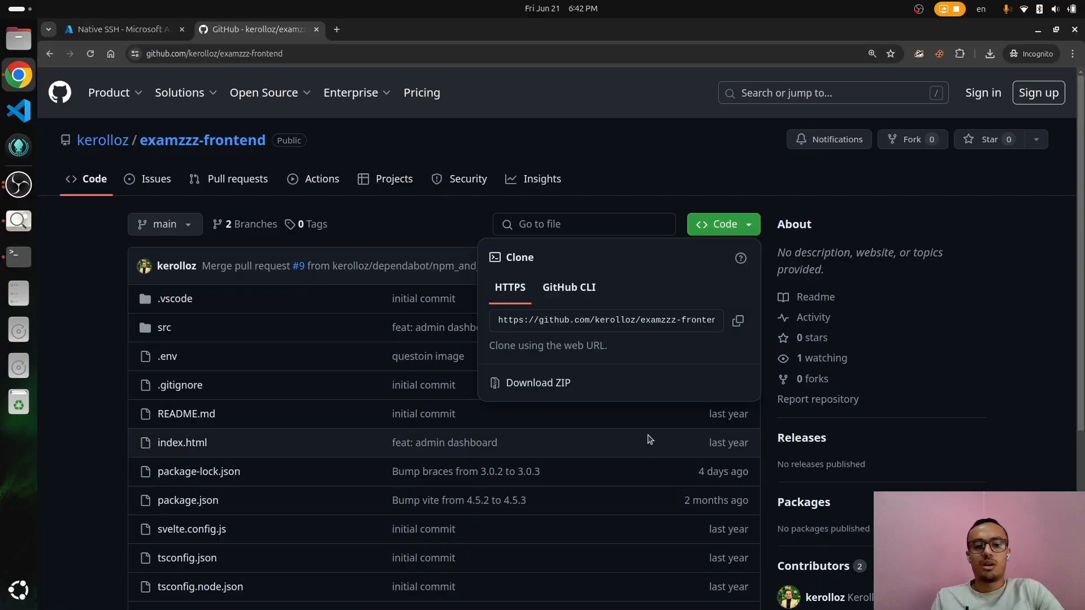
key("alt+Tab")
type("cd examzzz")
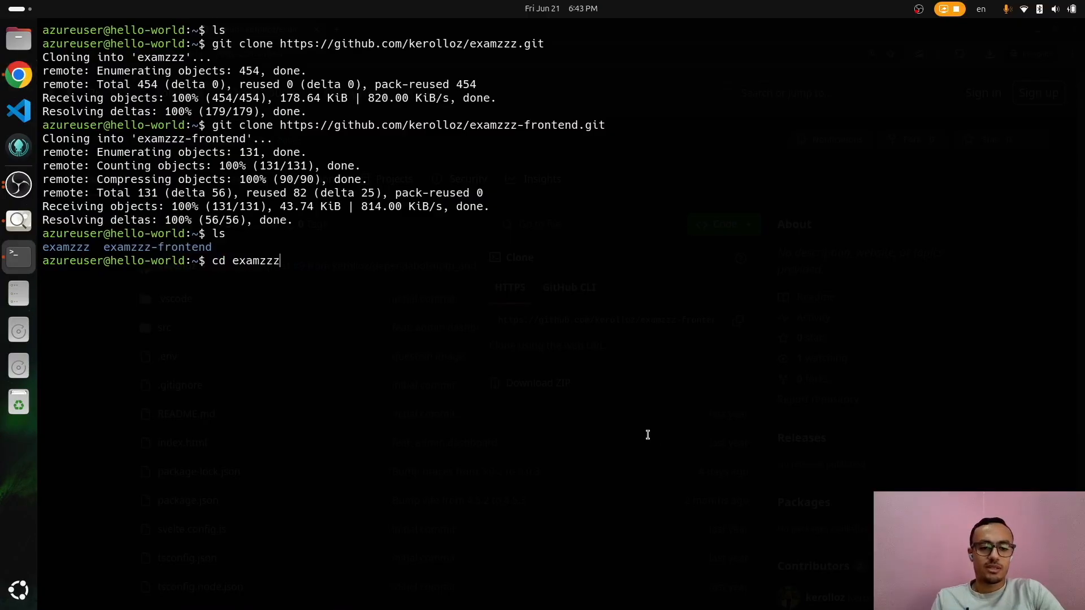
key("Return")
type("l")
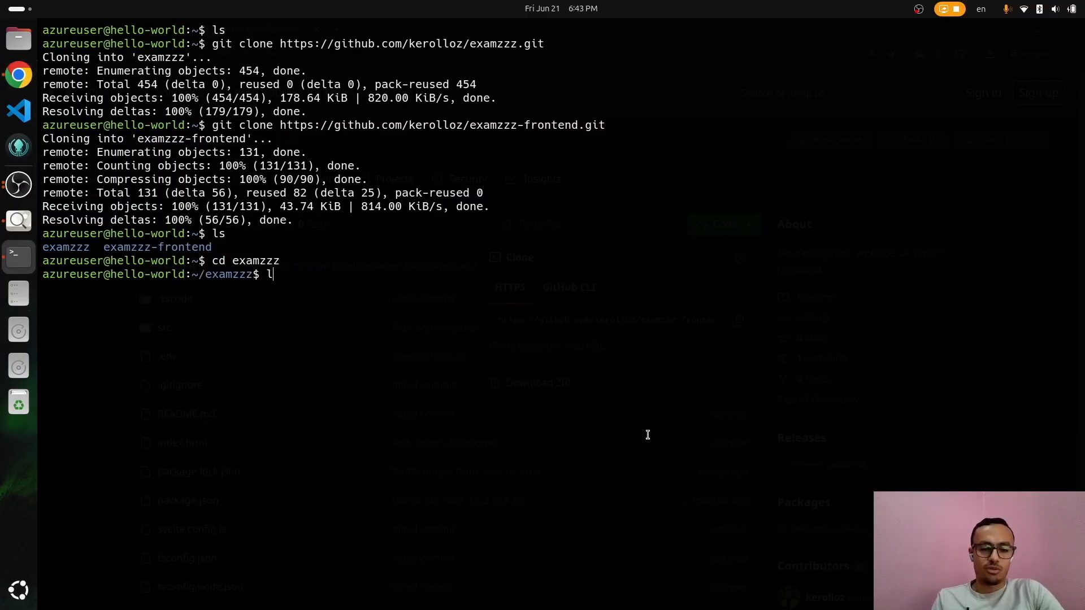
key("alt+Tab")
key("alt+Tab")
type("s")
key("Return")
key("alt+Tab")
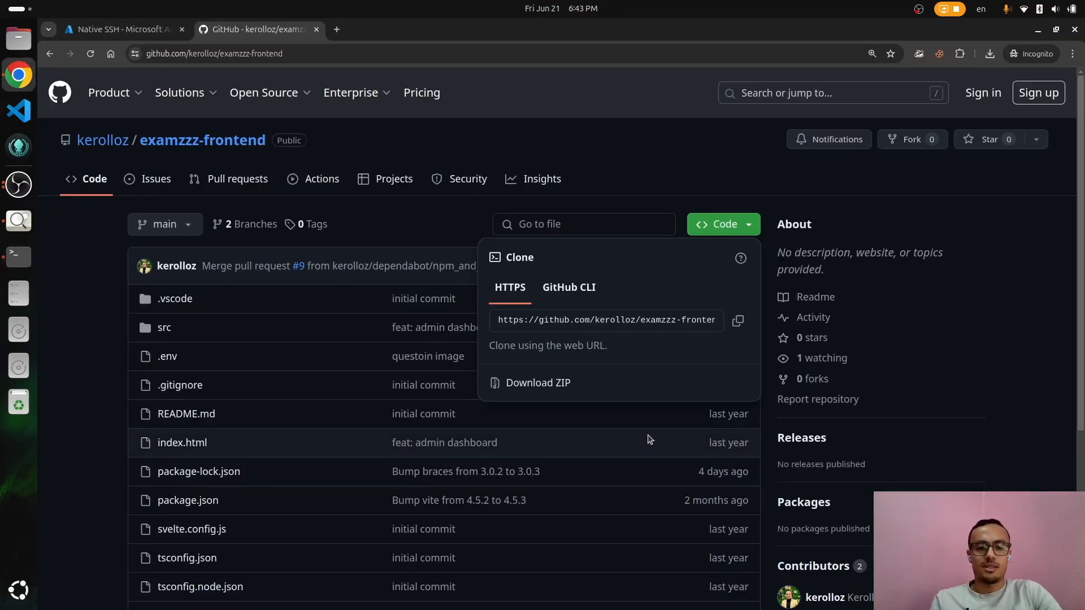
key("alt+Left")
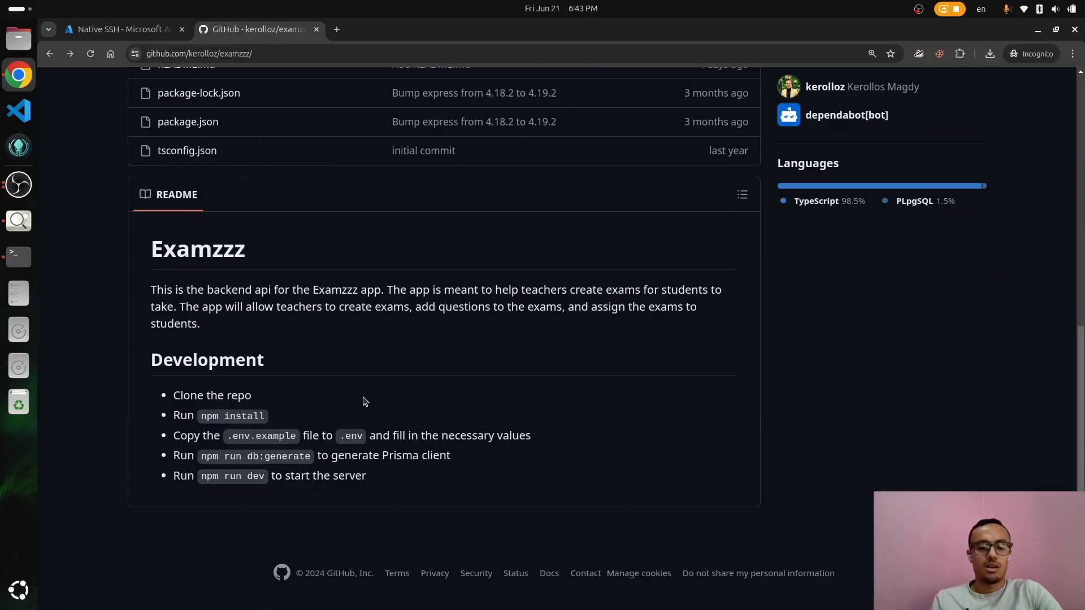
Step: Check Node on the VM with node --version, then open the fnm GitHub repository
key("alt+Tab")
type("node --version")
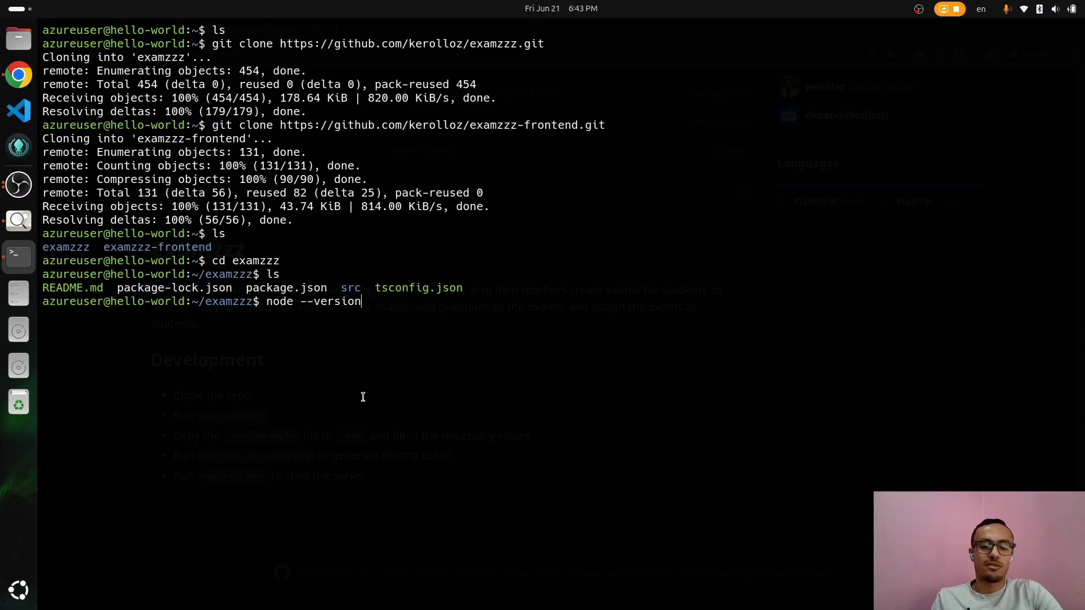
key("alt+Tab")
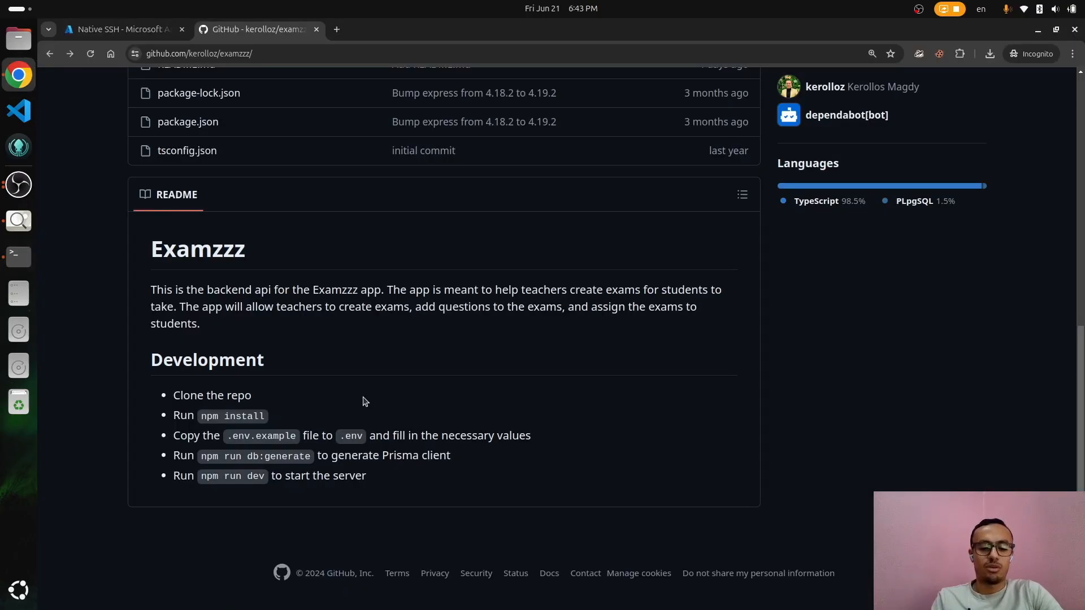
key("ctrl+t")
type("fnm")
key("Down")
key("Down")
key("Down")
key("Down")
key("Down")
key("Down")
key("Down")
key("Down")
key("Down")
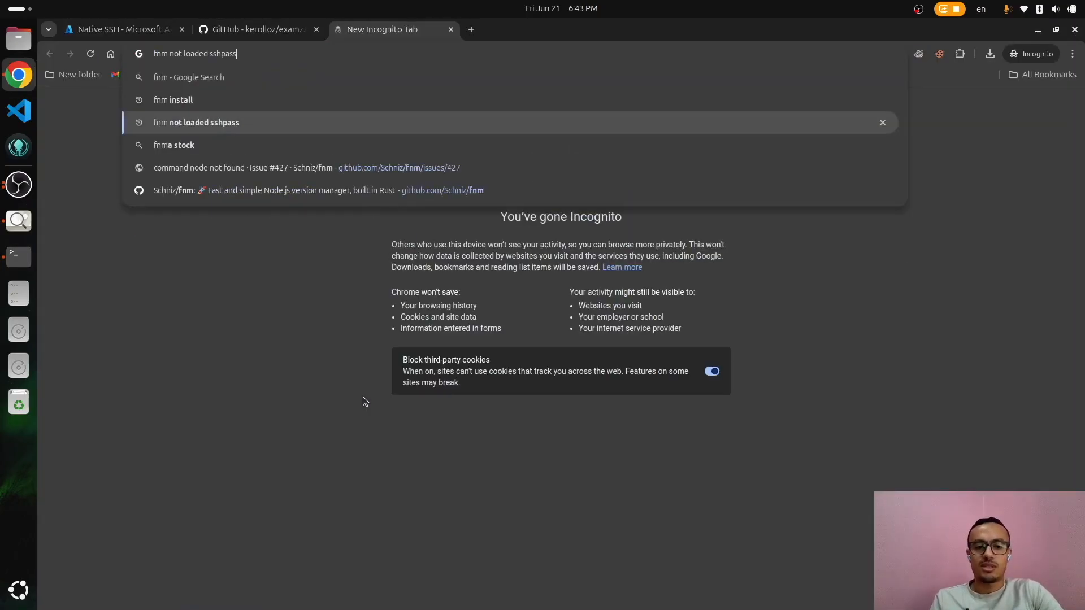
key("Down")
key("Down")
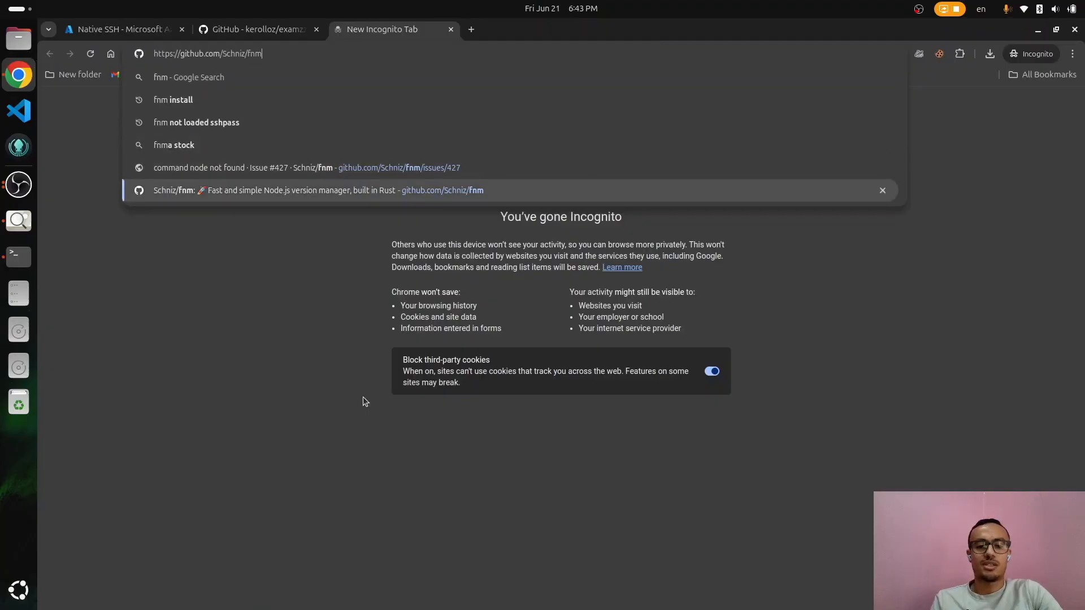
key("Return")
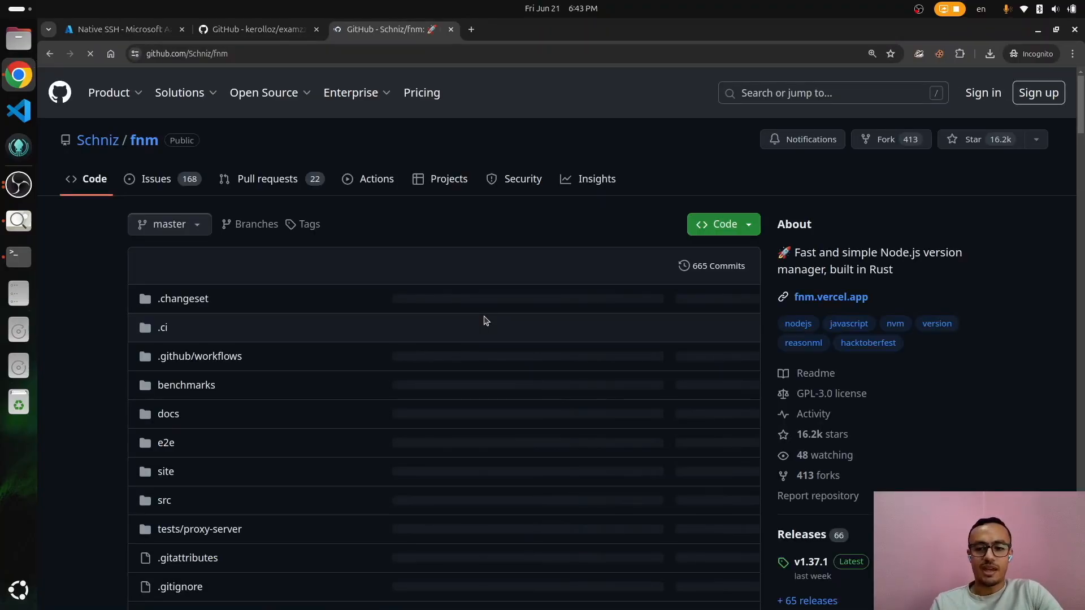
Step: Scroll the fnm README down to the Installation section's curl install script
scroll(486, 321, "down", 15)
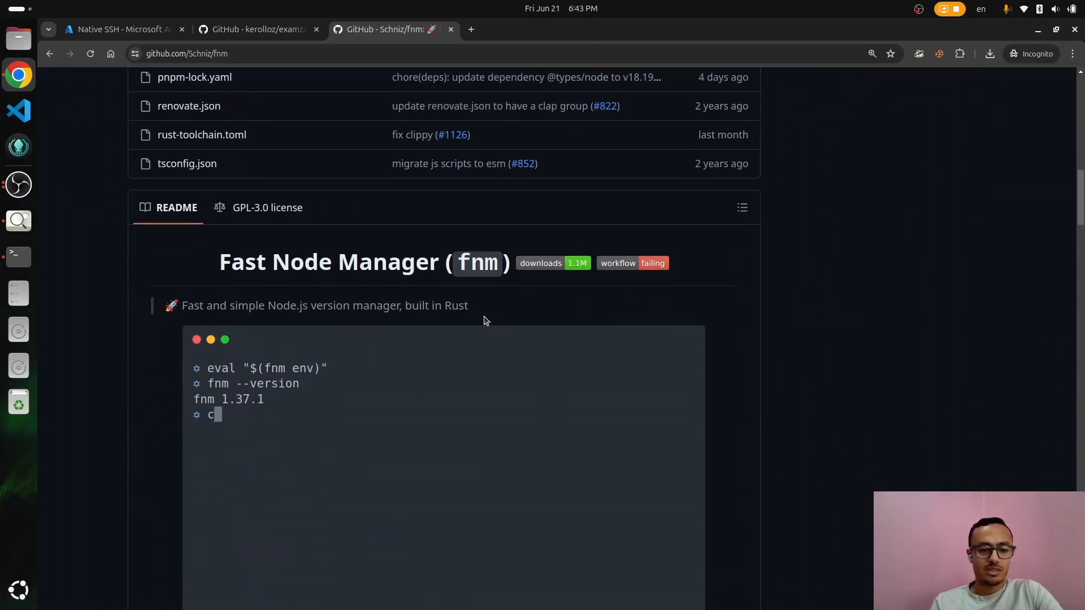
scroll(486, 321, "down", 2)
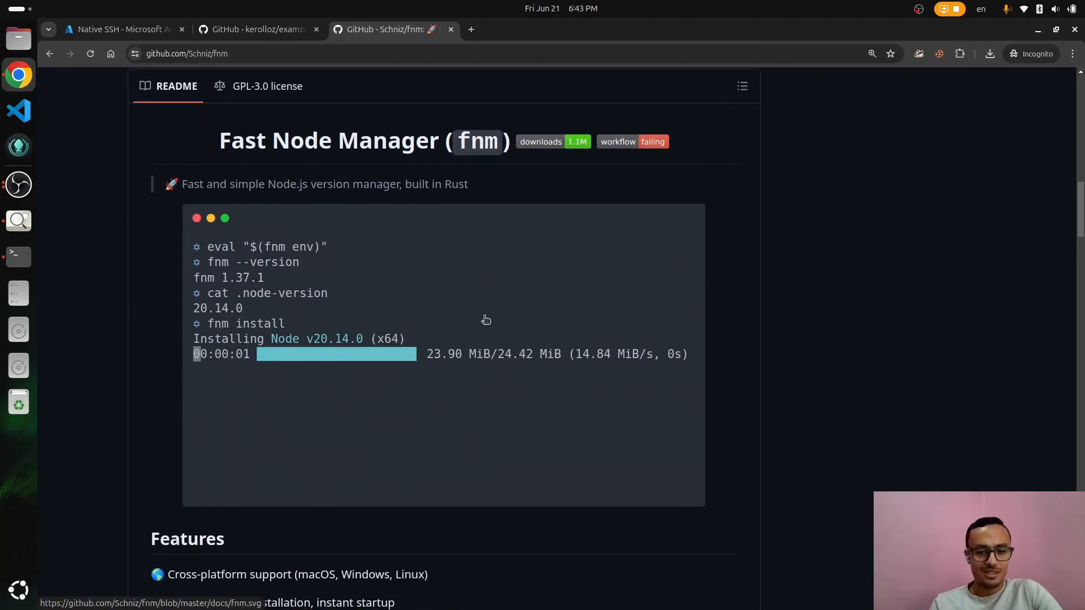
scroll(486, 321, "down", 9)
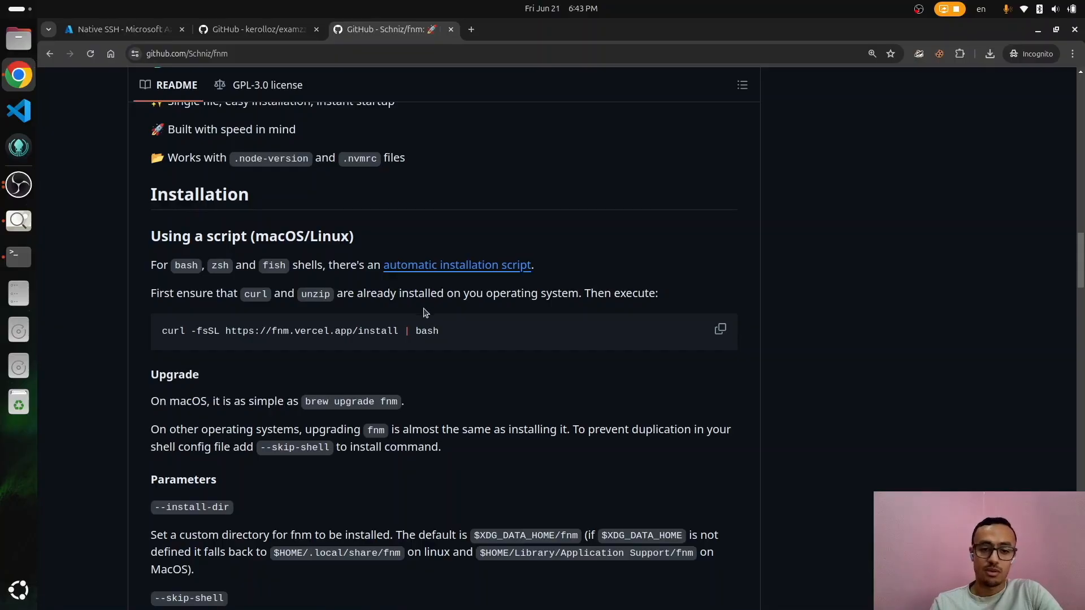
Step: Install curl and unzip on the VM with sudo apt install curl unzip, confirming the prompt
key("alt+Tab")
type("sudo apt i")
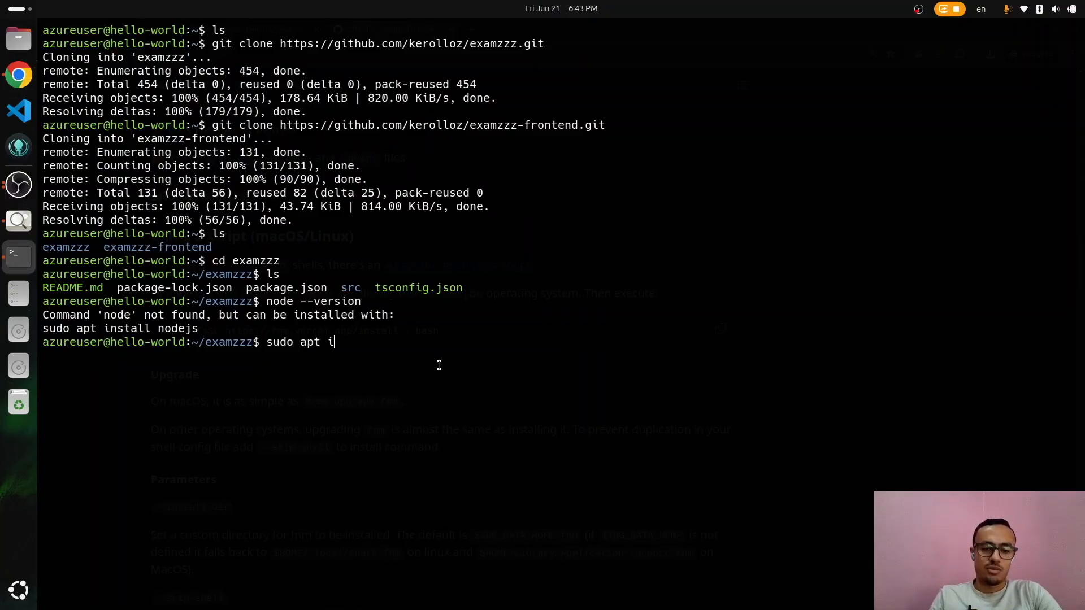
type("nstall curl unzip")
key("Return")
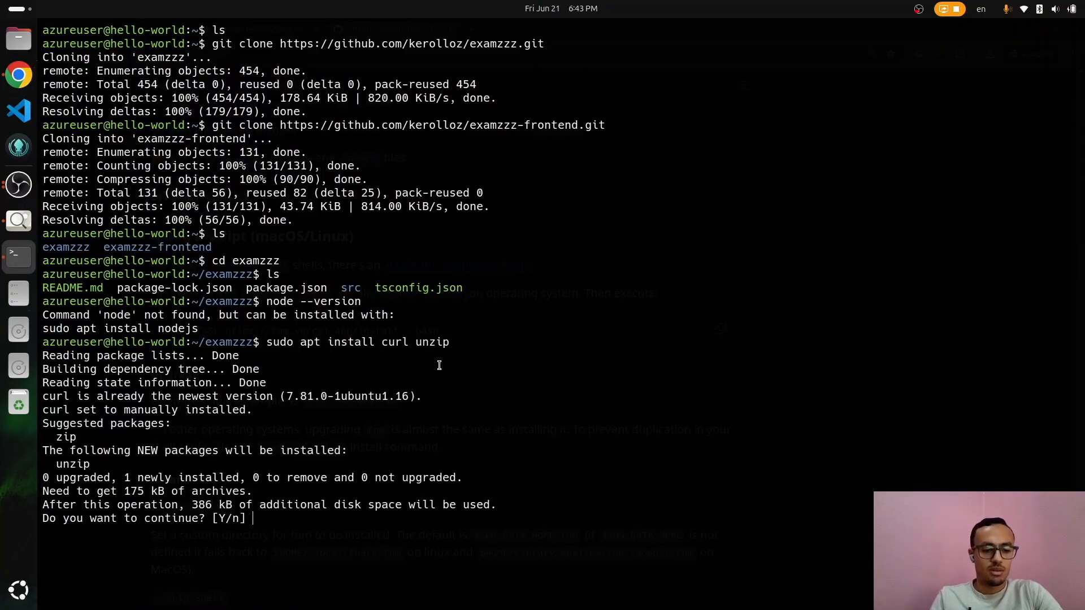
key("Return")
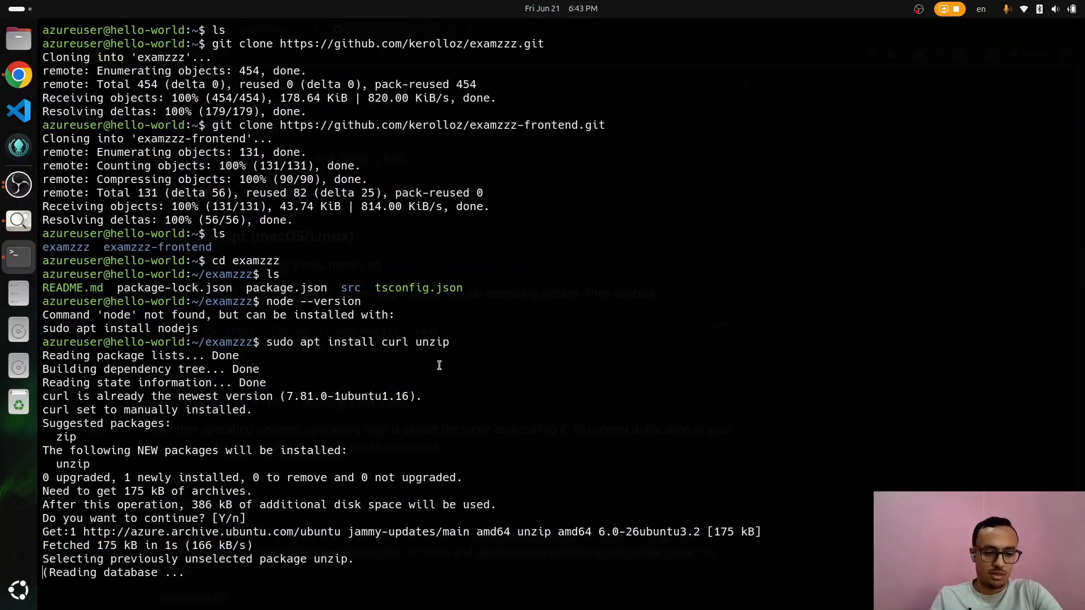
key("alt+Tab")
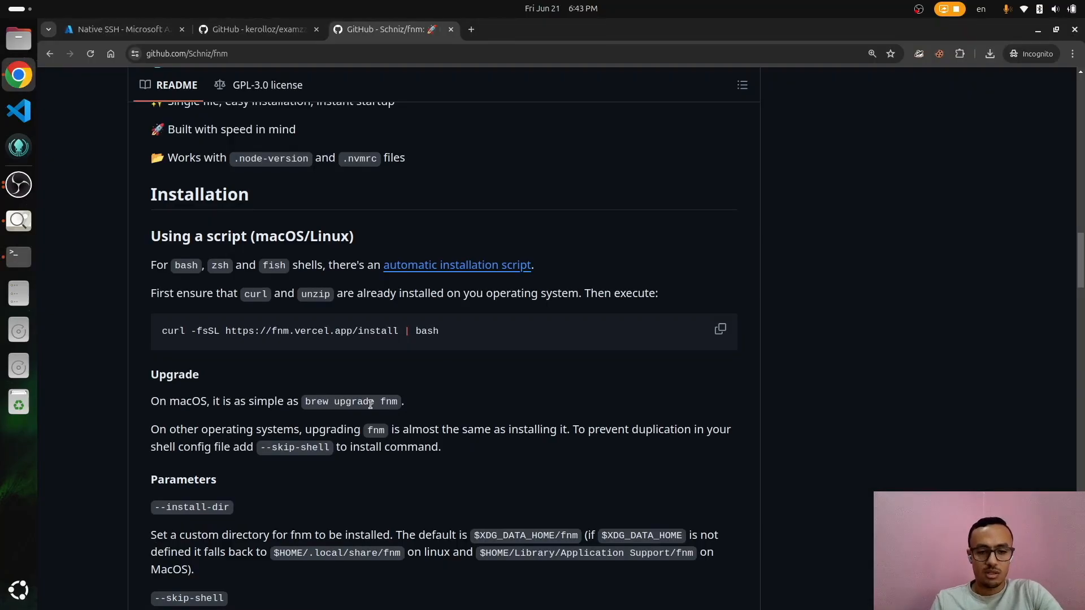
Step: Copy the fnm curl install command from the README and run it on the VM
triple_click(345, 331)
key("alt+Tab")
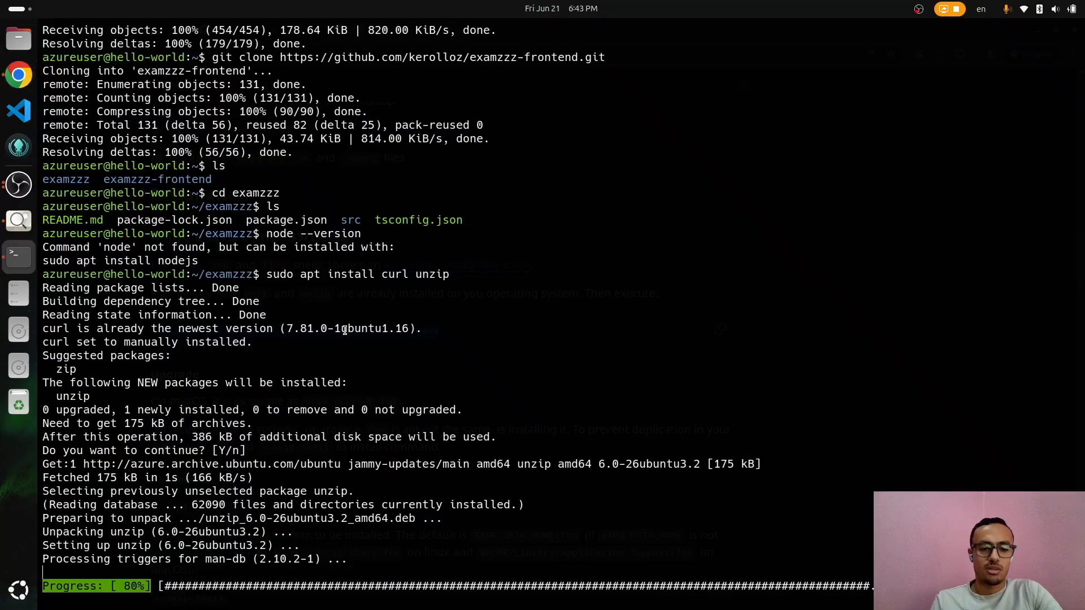
key("alt+Tab")
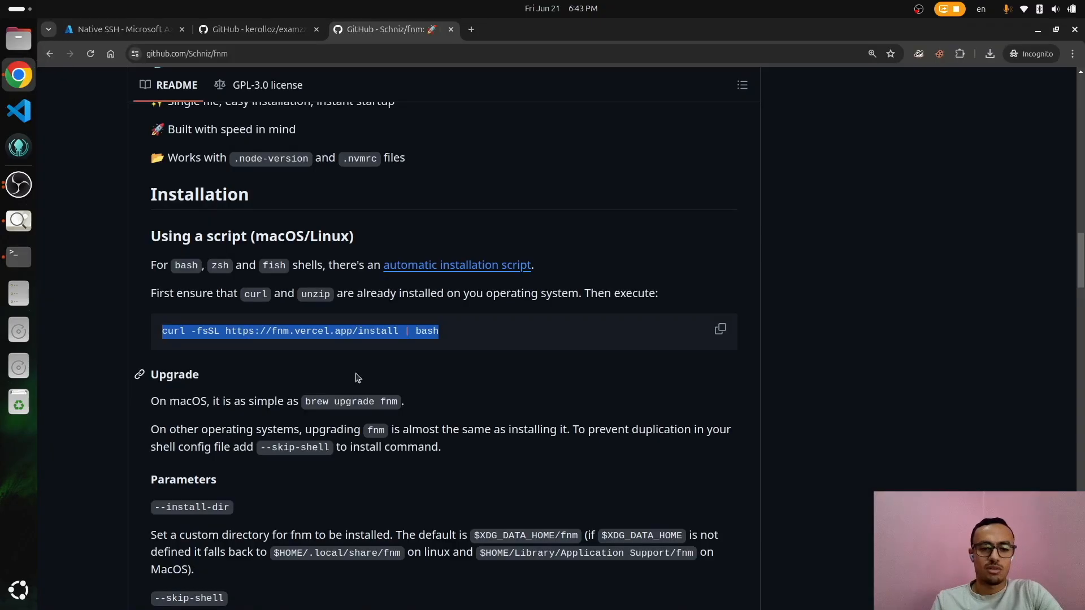
key("alt+Tab")
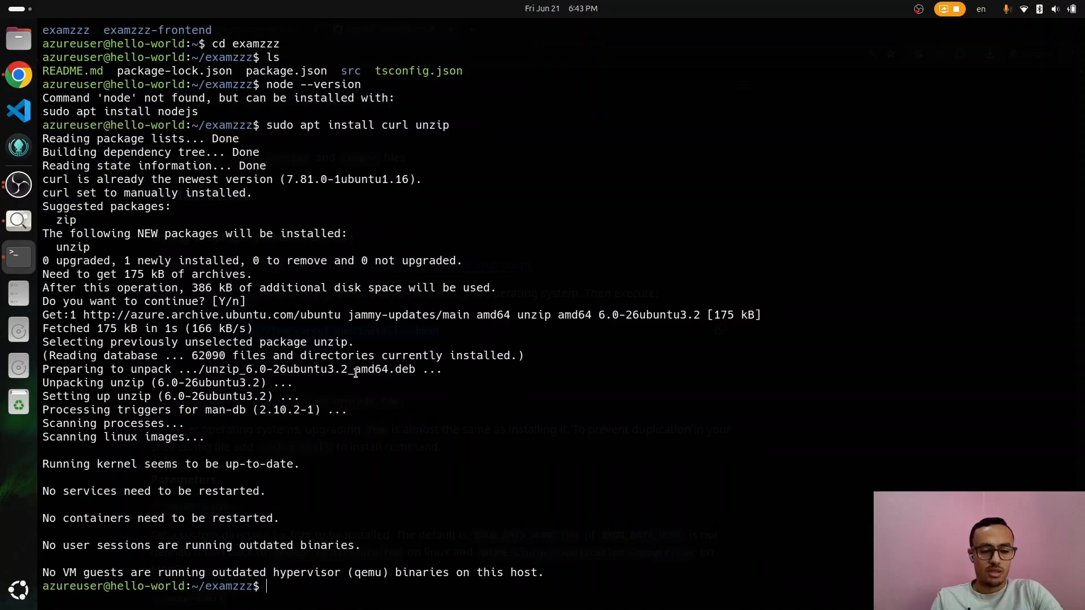
type("curl -fsSL https://fnm.vercel.app/install | bash")
key("Return")
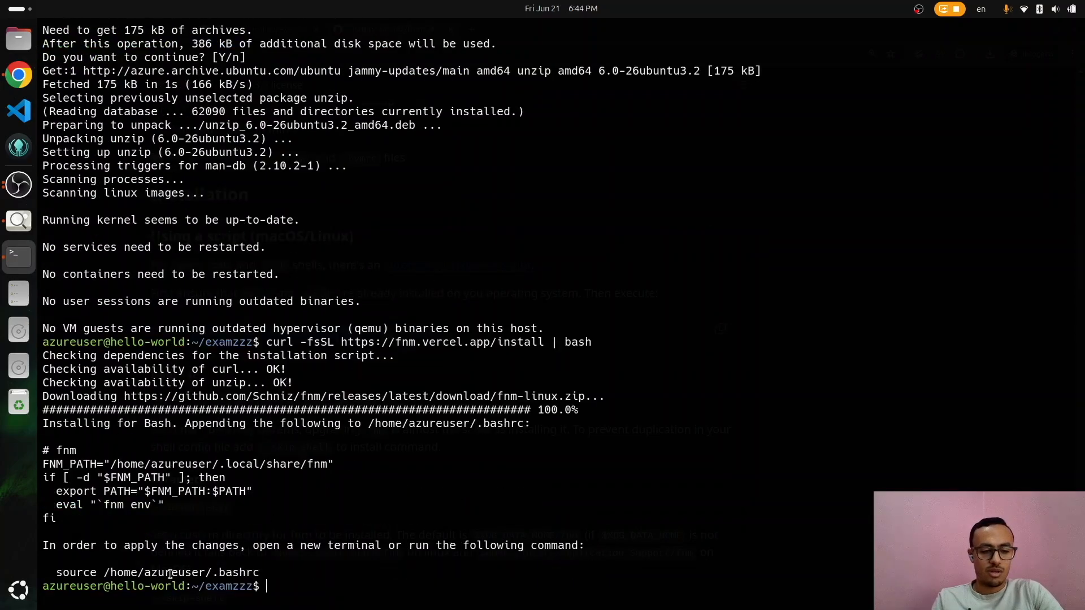
Step: Source ~/.bashrc to load fnm into the shell
double_click(152, 574)
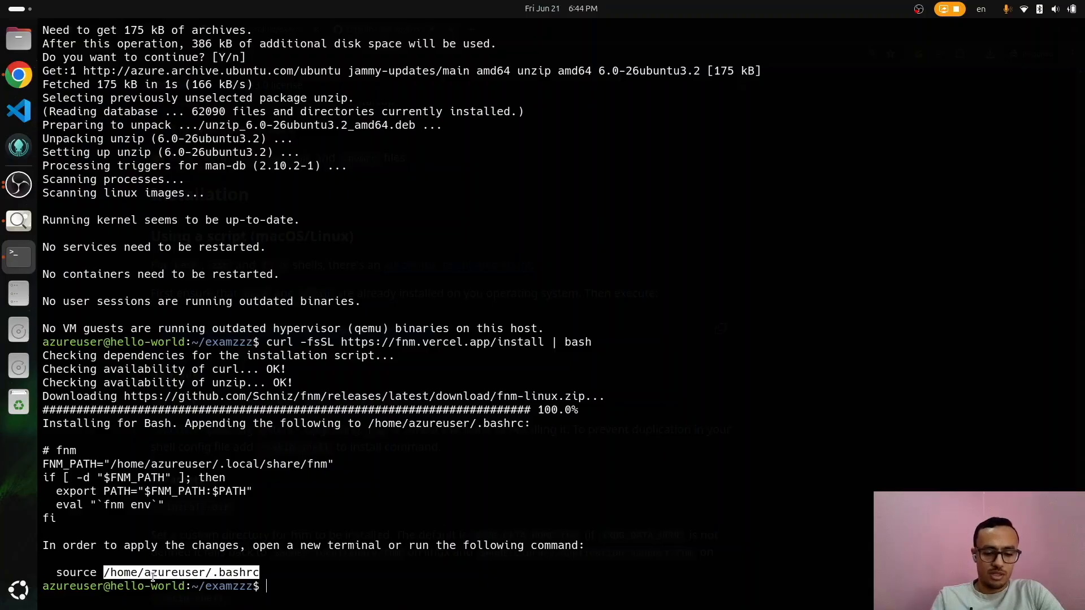
left_click(153, 576)
type("source /home/azureuser/.bashrc")
key("Return")
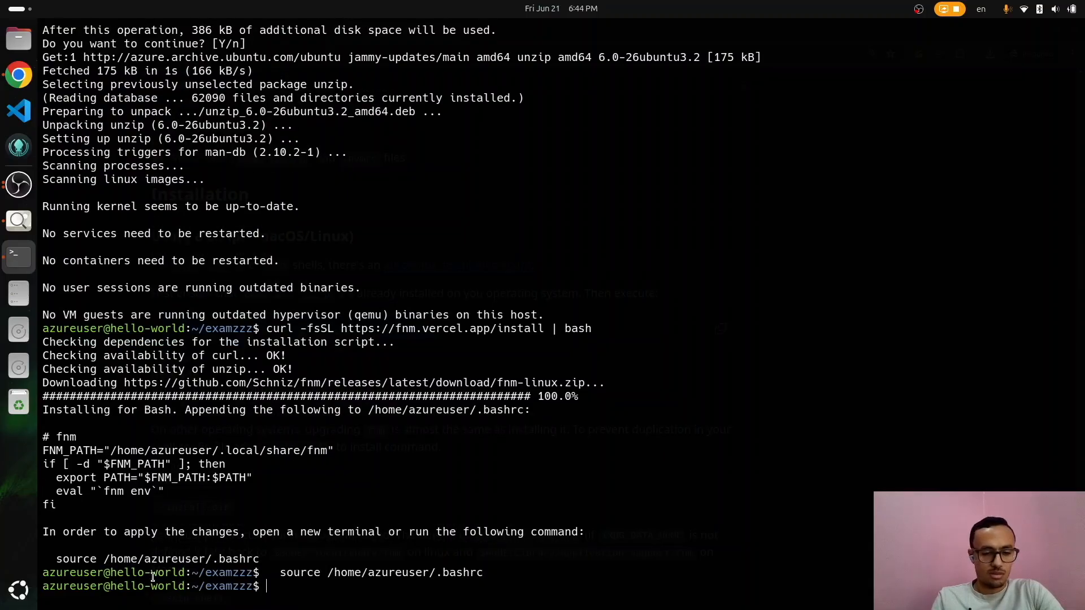
Step: Install Node LTS with fnm install --lts, confirm v20.15.0, and list the project files
type("f")
type("fnm install --lts")
key("Return")
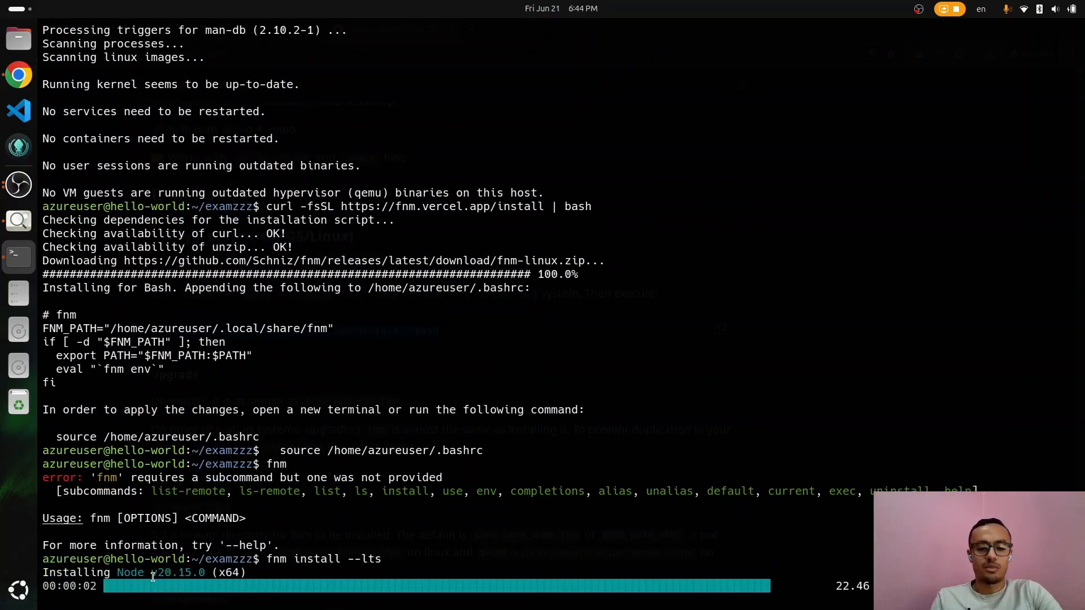
type("node --version")
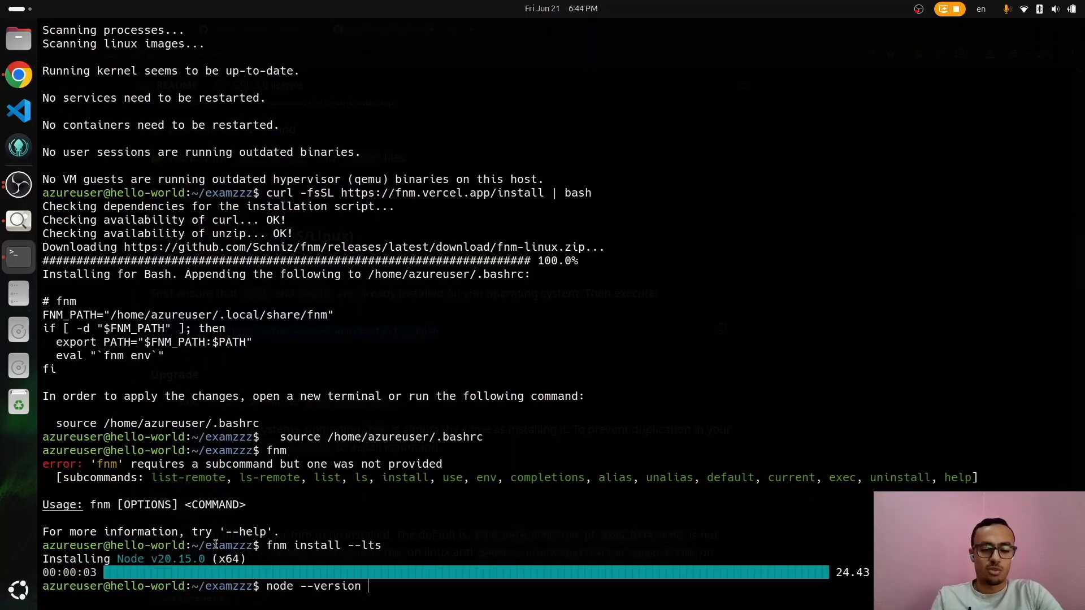
key("Return")
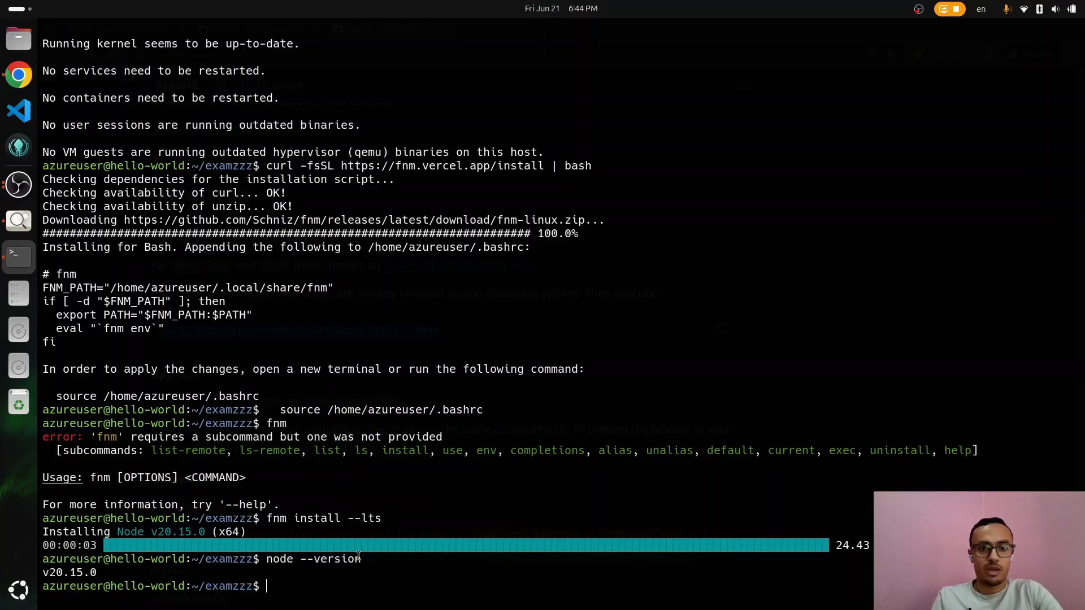
type("ls")
key("Return")
Step: Install the backend's npm dependencies with npm i and note .env.example in the README
type("npm i")
key("Return")
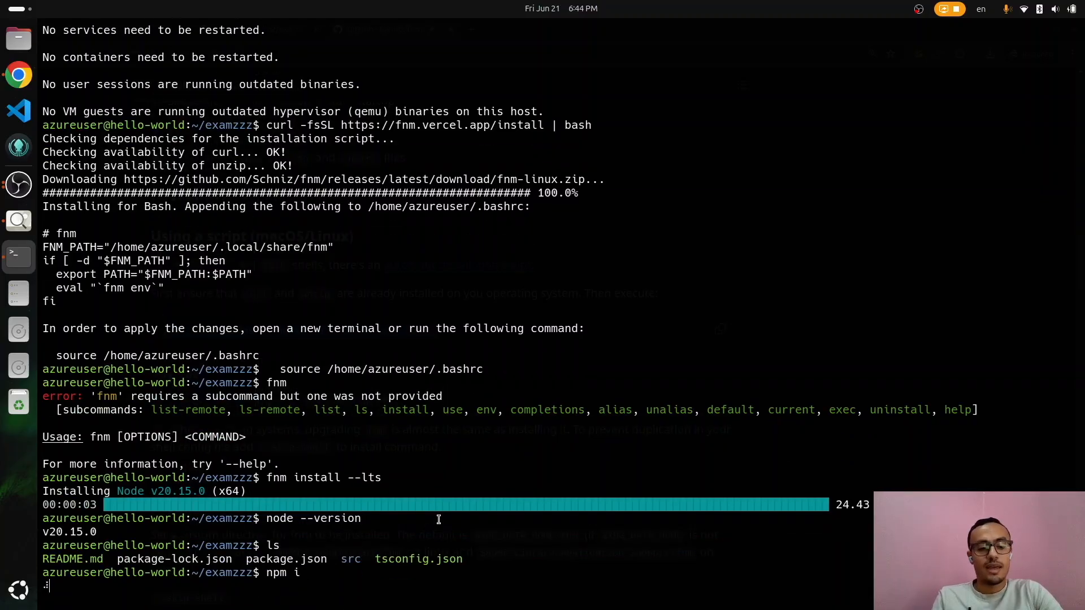
key("alt+Tab")
key("ctrl+shift+Tab")
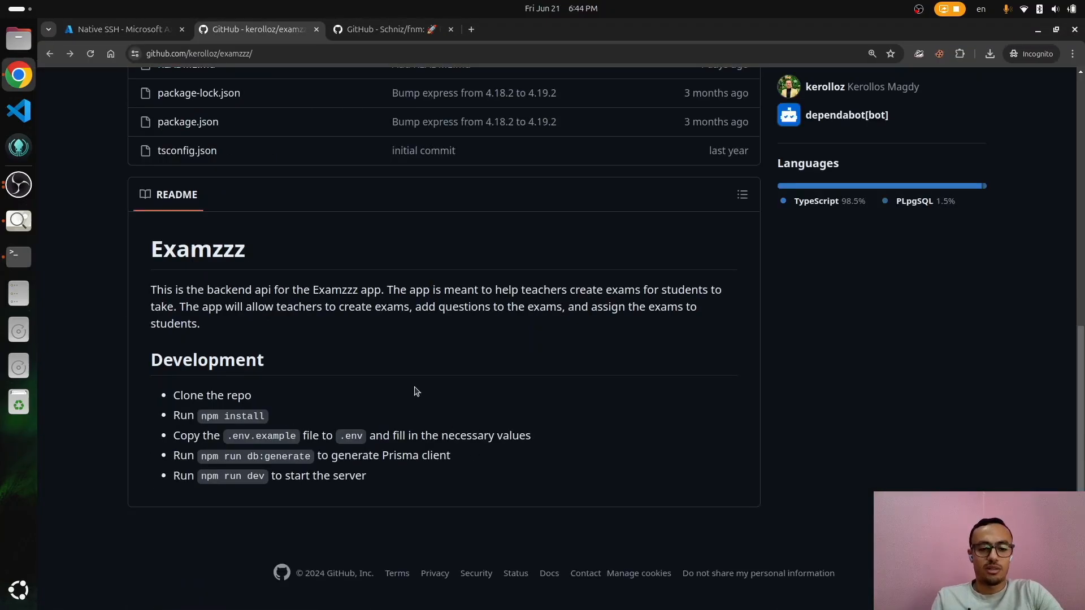
left_click_drag(234, 434, 296, 435)
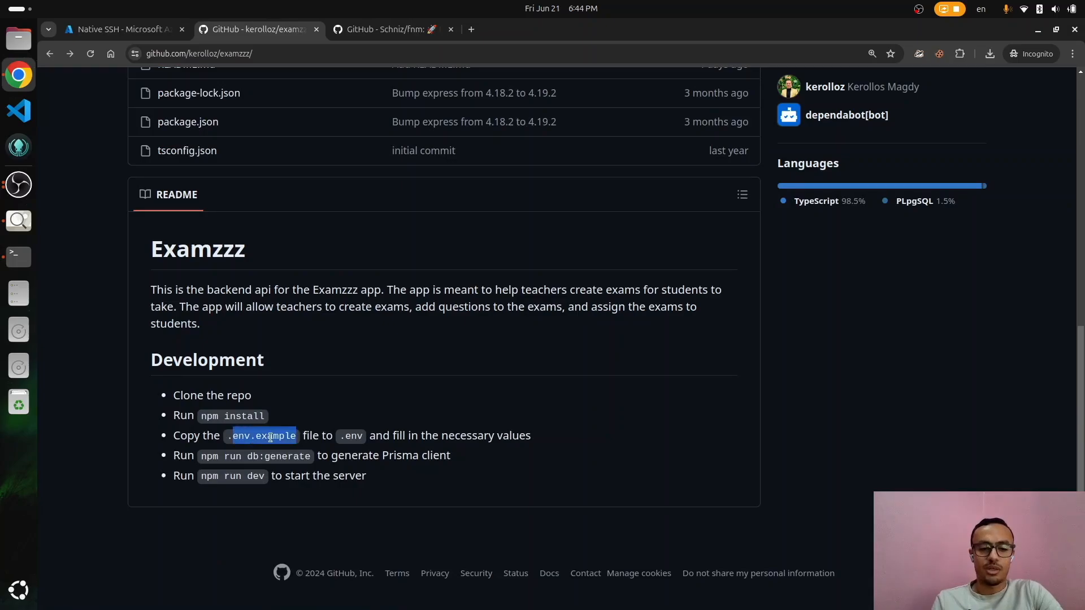
key("alt+Tab")
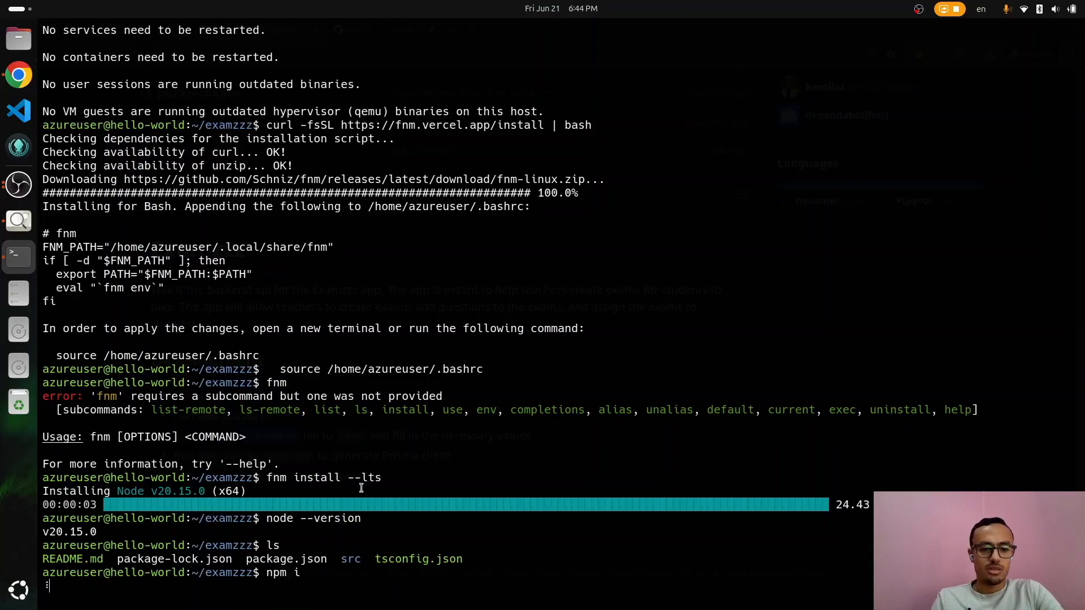
Step: Split the terminal, SSH into the VM in the new pane, and clear the left pane
key("ctrl+shift+e")
type("ss")
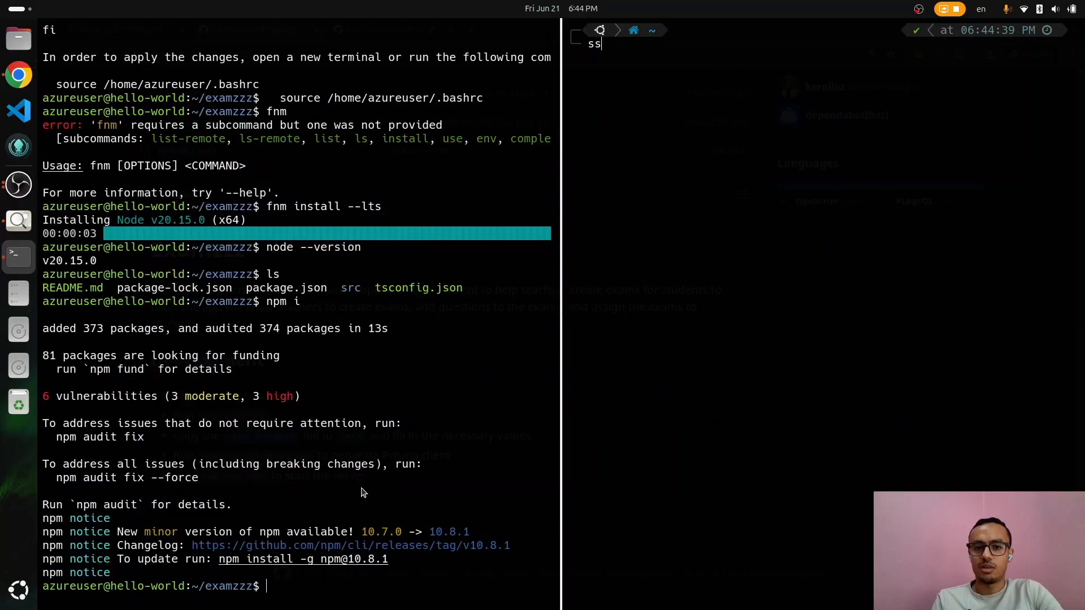
key("Up")
key("Return")
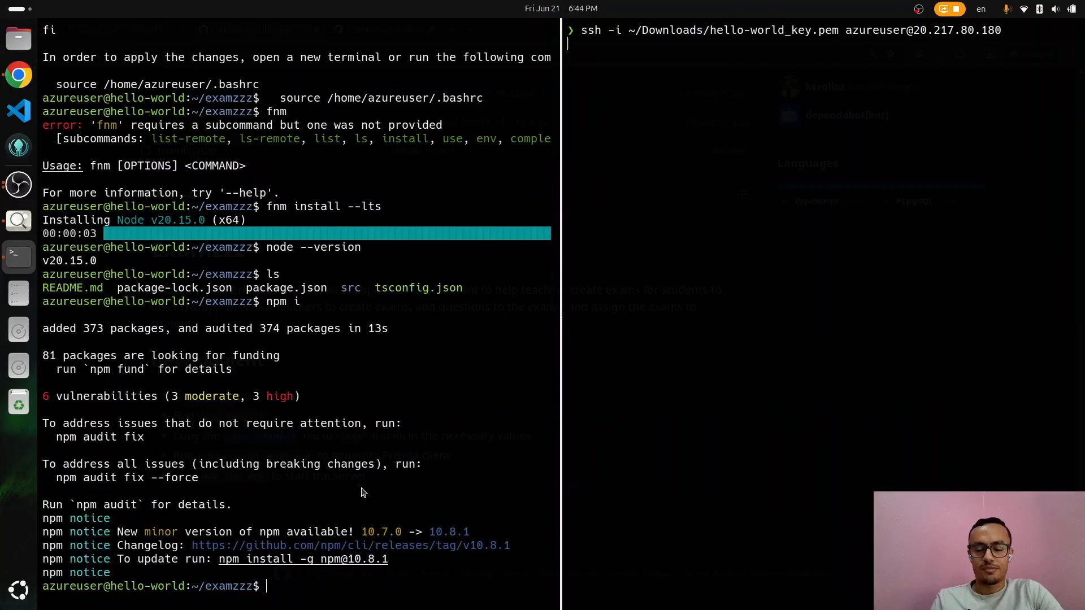
left_click(300, 499)
key("ctrl+l")
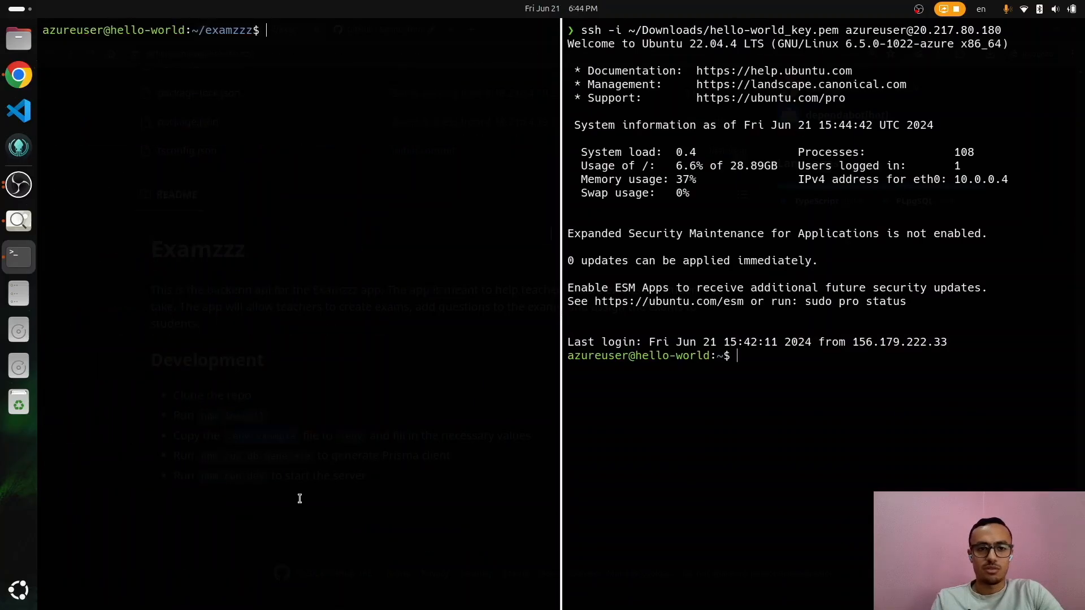
key("alt+Tab")
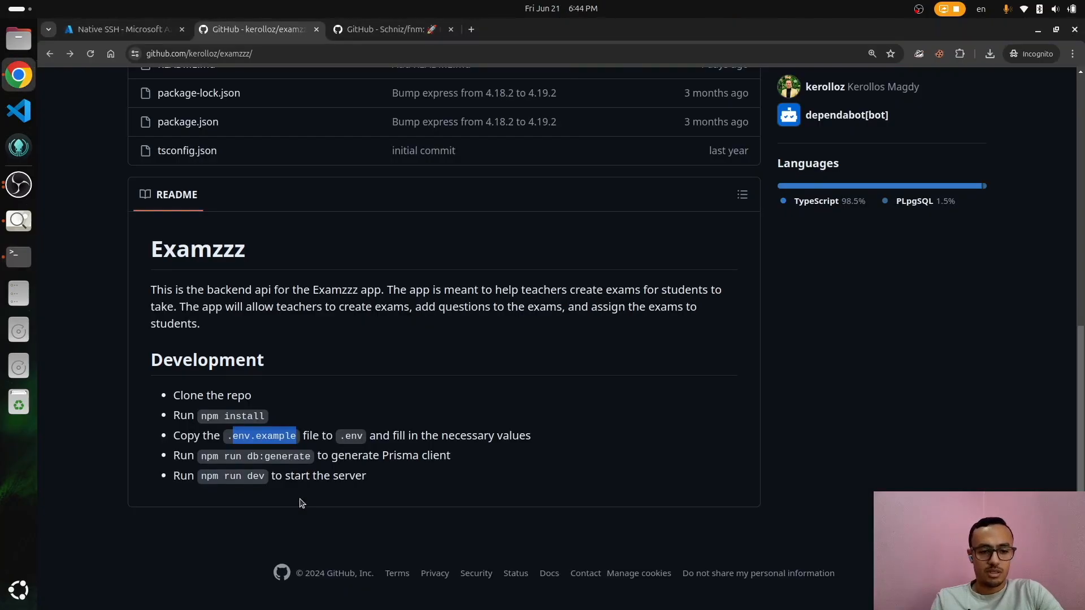
key("alt+Tab")
Step: Copy the npm run db:generate command from the README and list the project and src files
type("cp .")
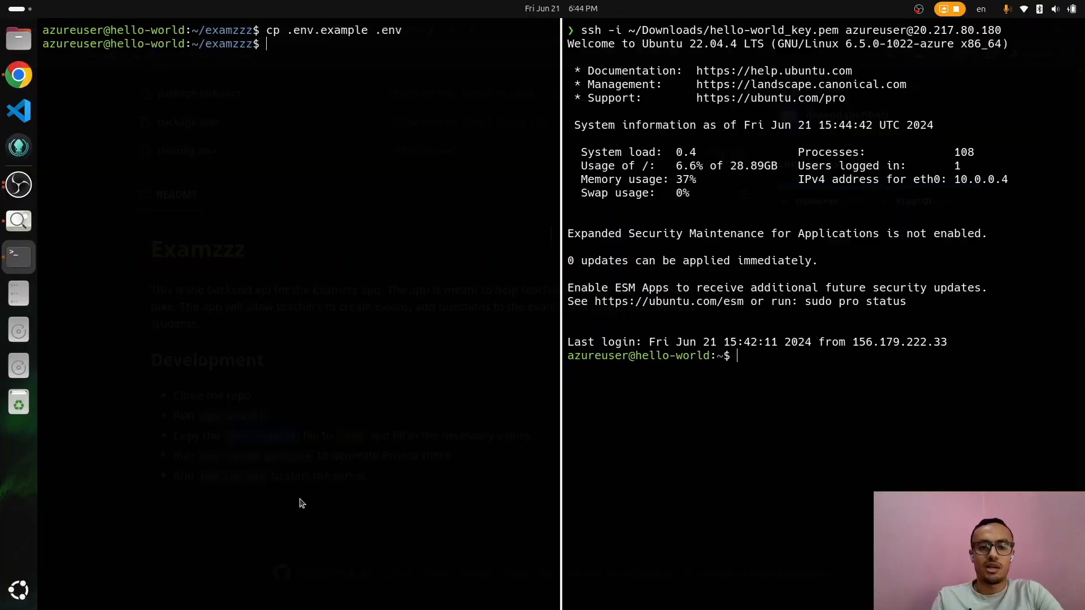
key("alt+Tab")
left_click_drag(201, 456, 270, 458)
key("alt+Tab")
key("alt+Tab")
key("alt+Tab")
type("l")
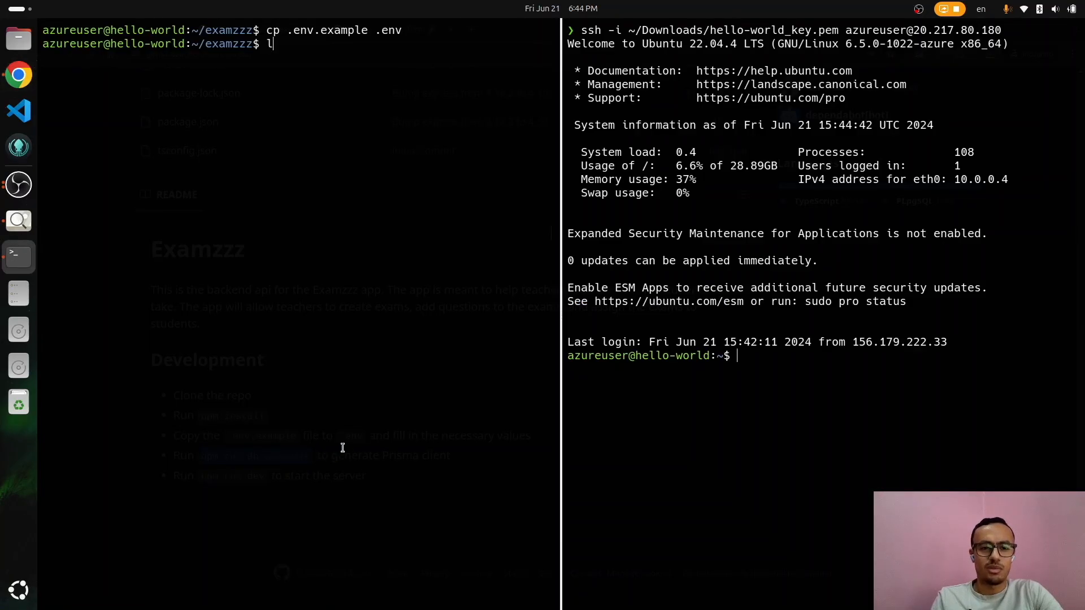
type("s")
key("Return")
type("ls src/")
key("Return")
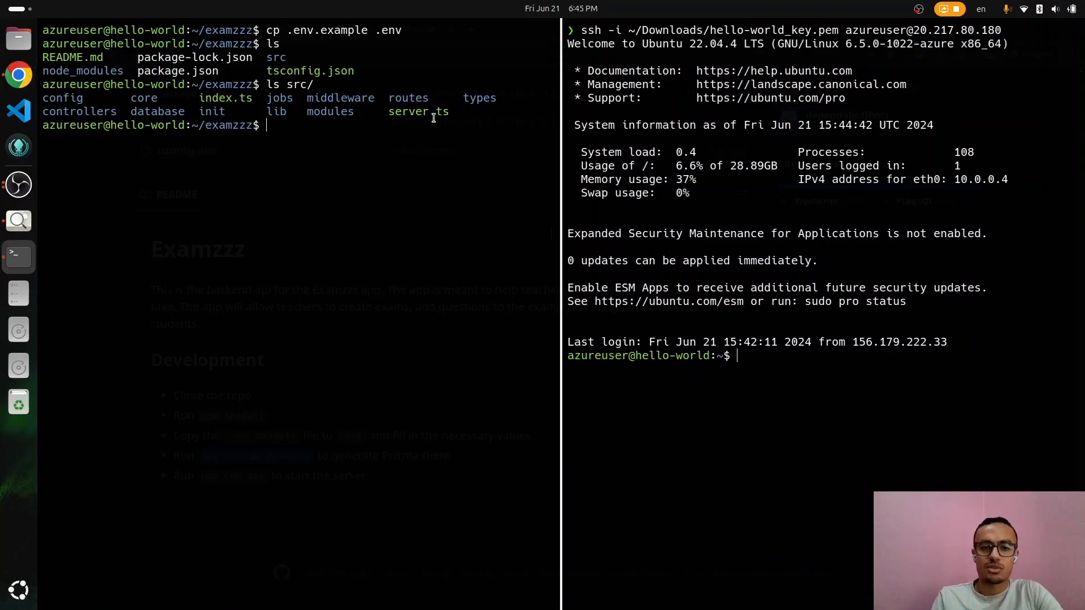
Step: Start the backend TypeScript build with npm run build
double_click(433, 120)
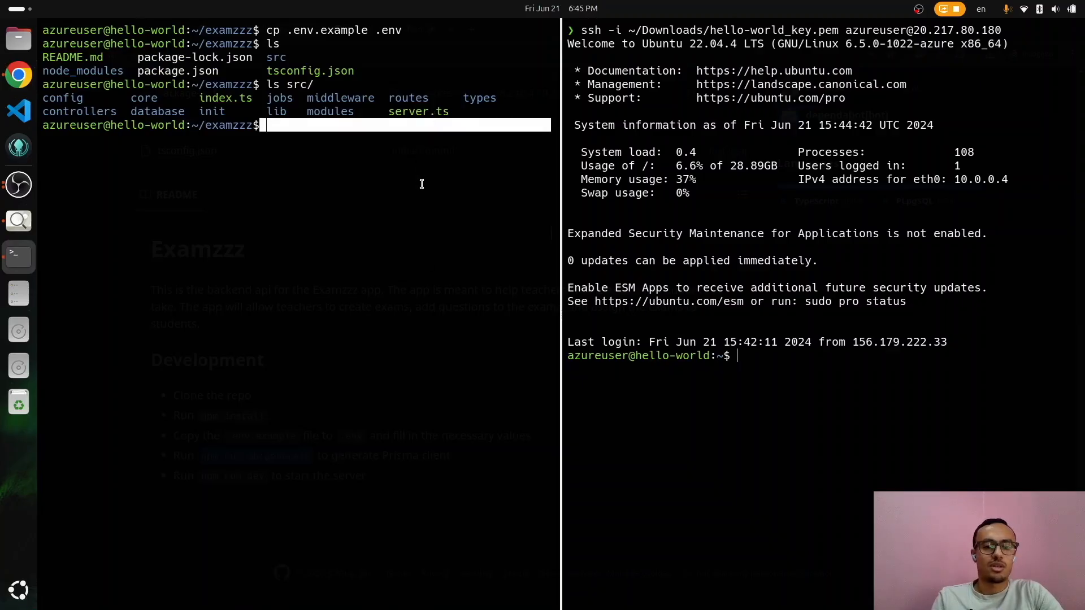
left_click(421, 184)
type("nn")
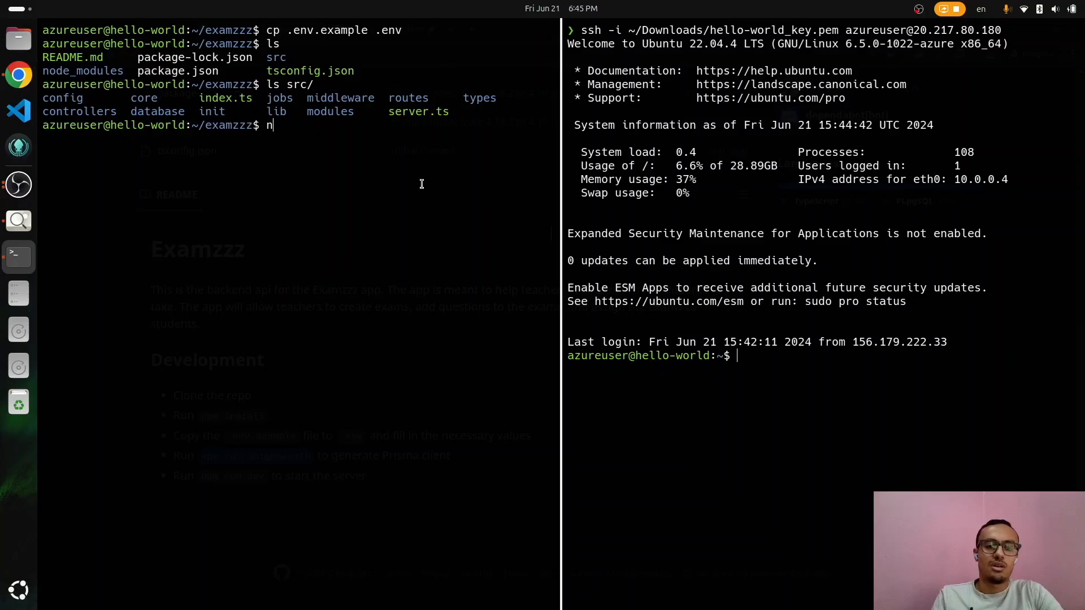
type("m run build")
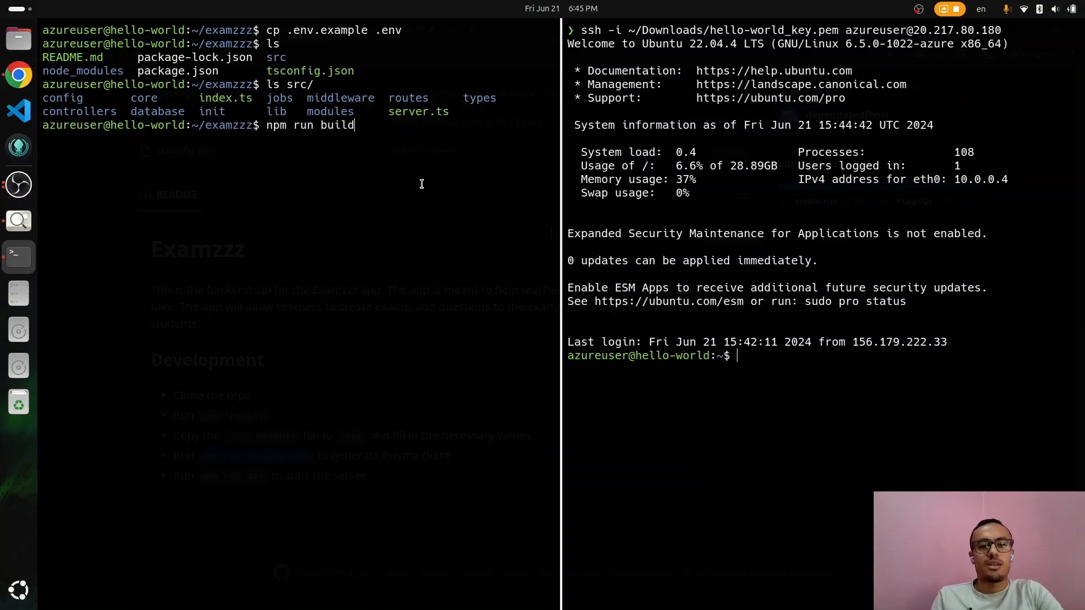
key("Return")
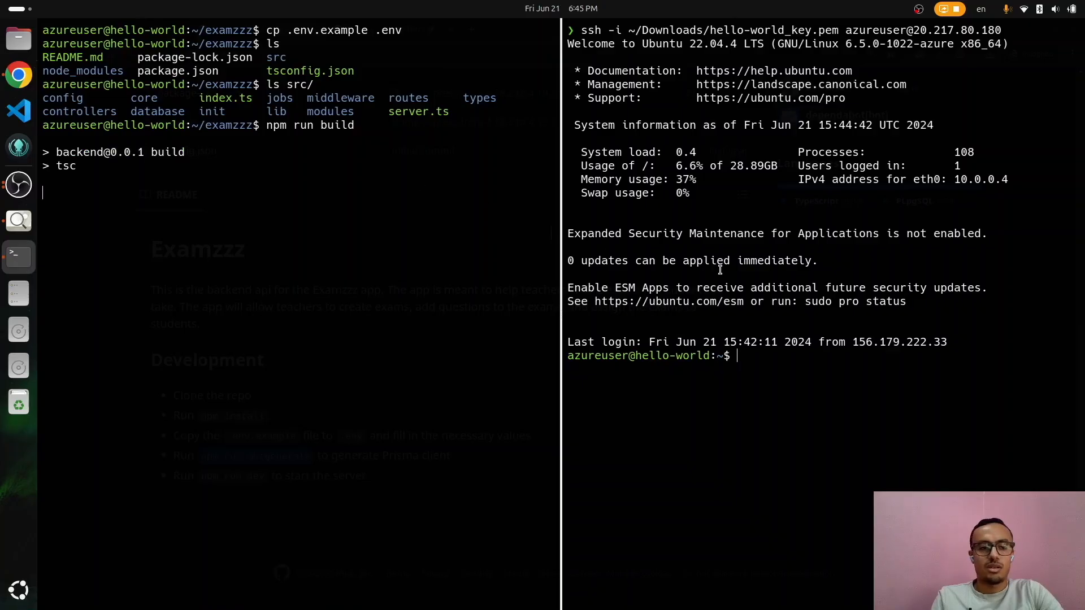
Step: Run npm run db:generate in the SSH pane and review the build errors
key("alt+Tab")
key("alt+Tab")
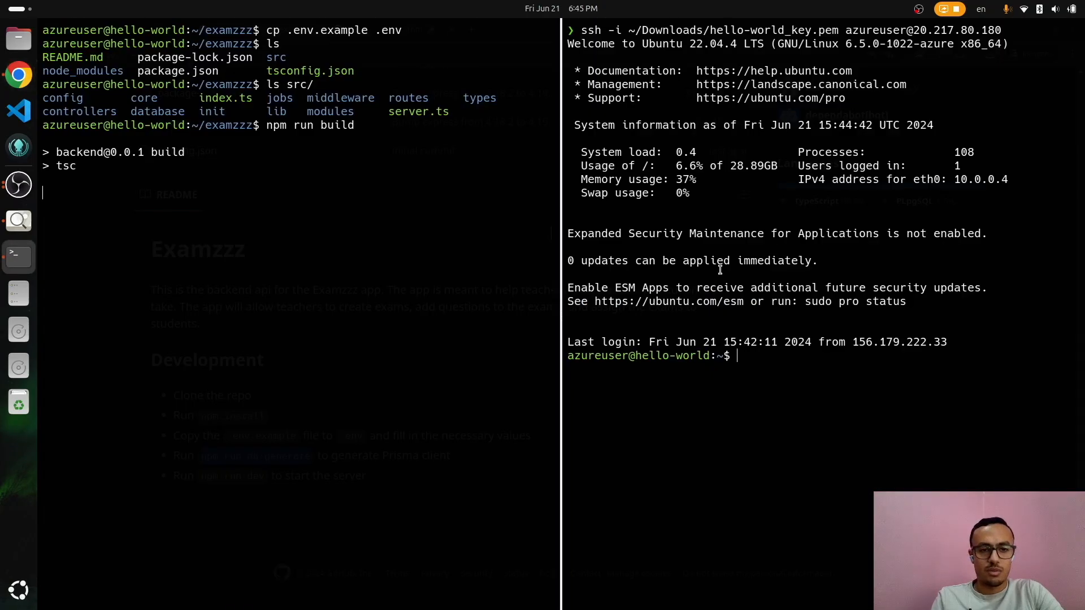
key("alt+Tab")
key("alt+Tab")
type("npm run db:generate")
key("Return")
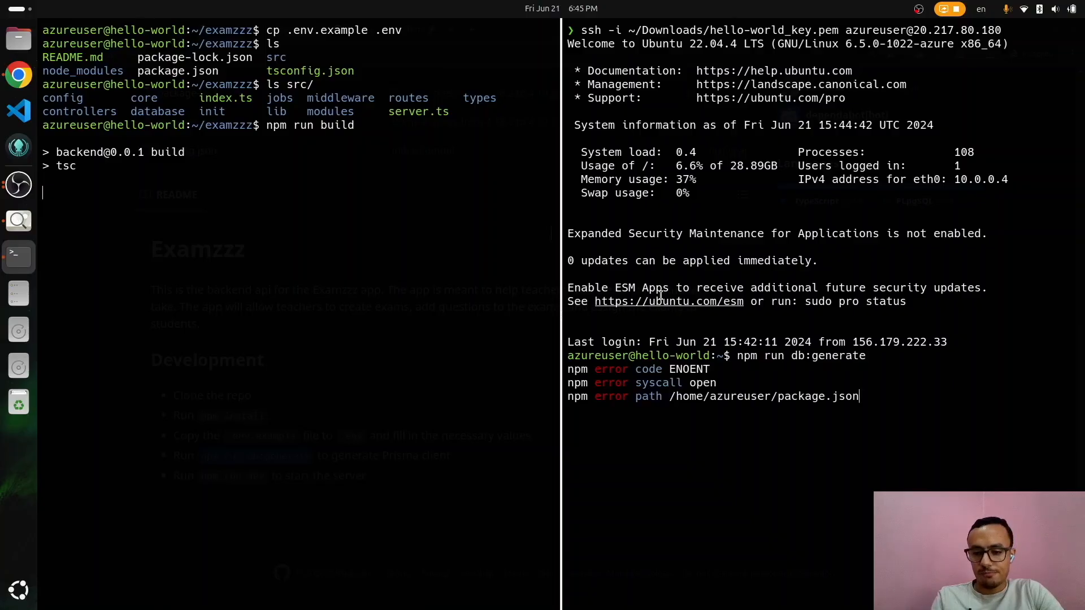
type("cd")
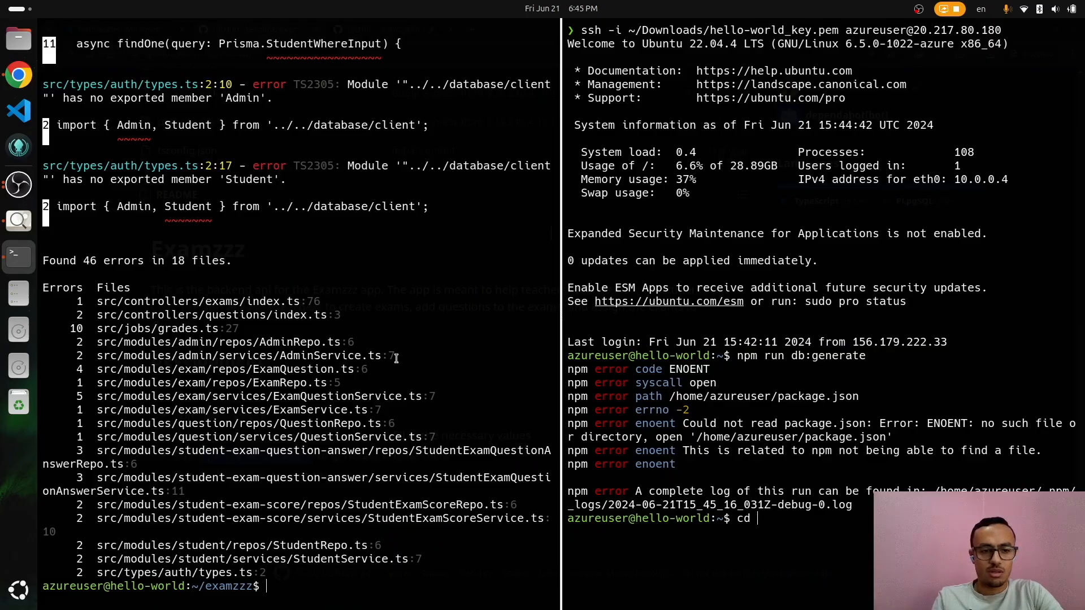
scroll(396, 359, "up", 7)
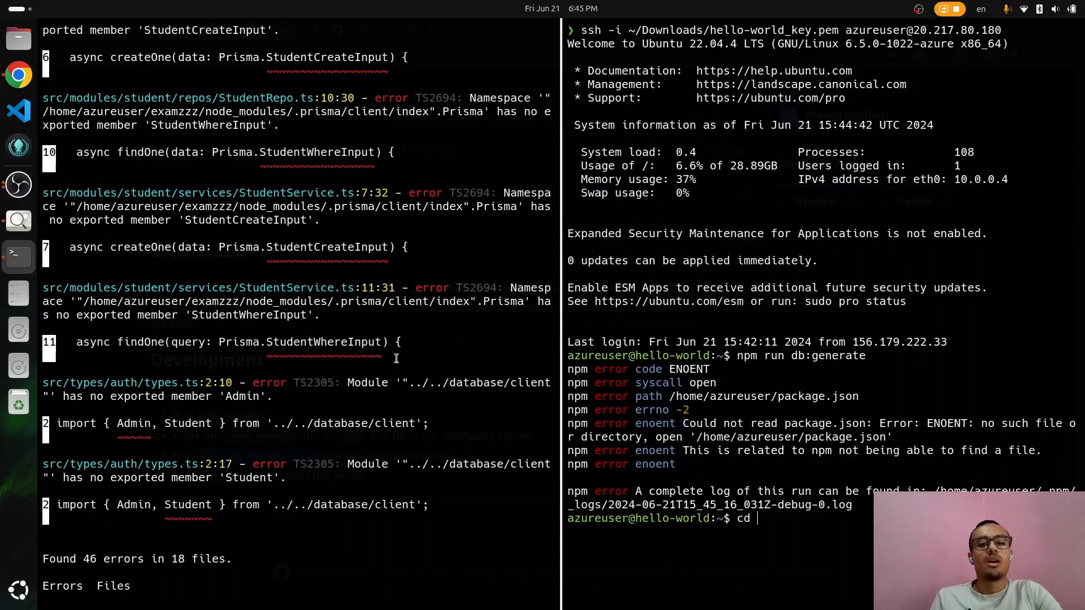
Step: Clear the left terminal and reinstall the examzzz dependencies with npm i
key("ctrl+l")
type("npm i")
key("Return")
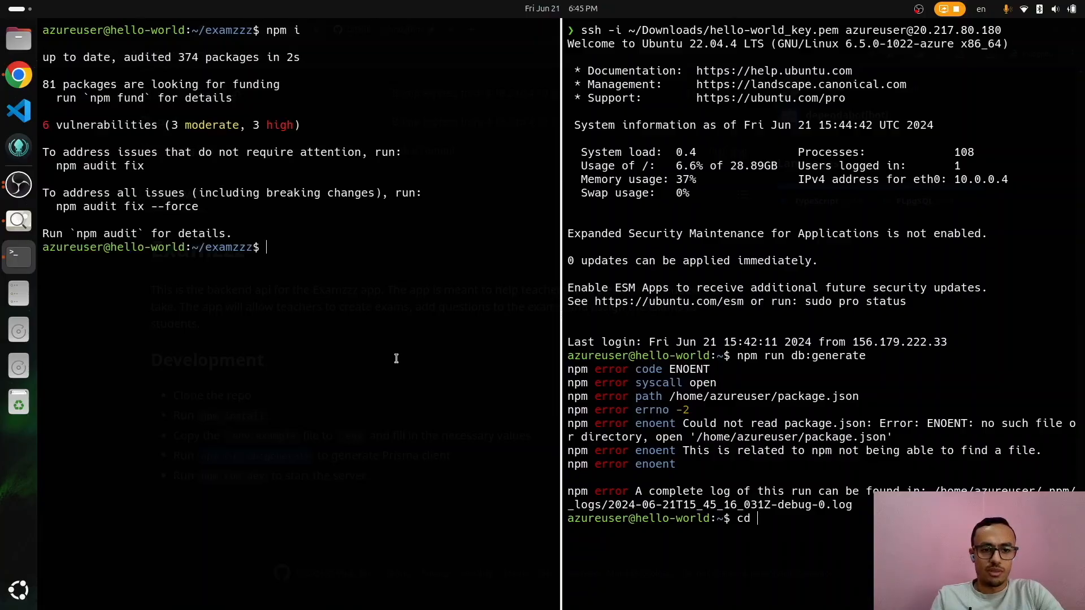
Step: Generate the Prisma Client for examzzz and start a fresh backend build with npm run build
type("npm run db:generate")
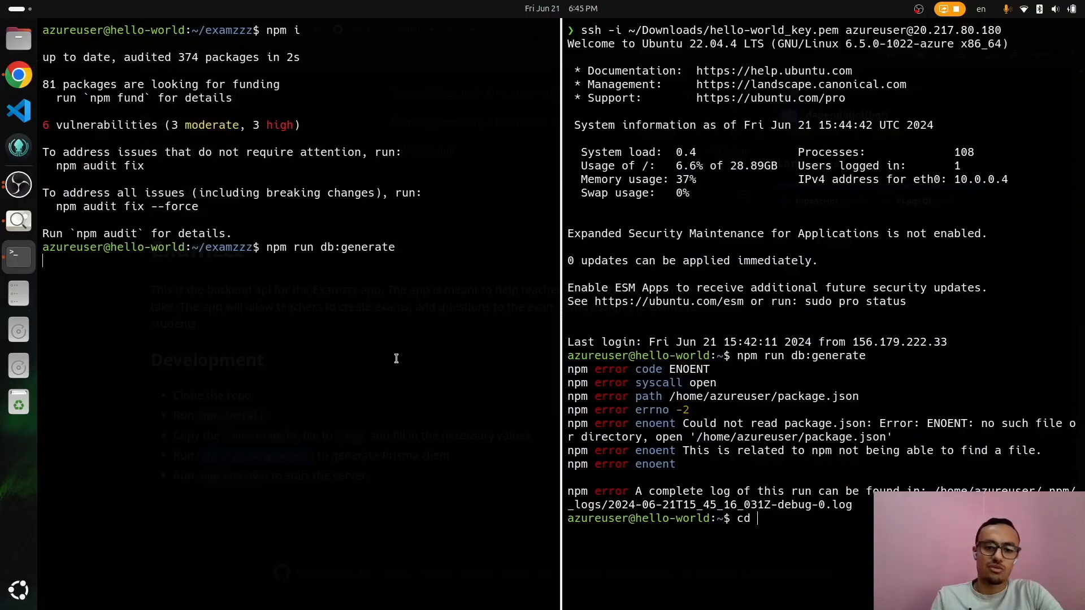
key("Return")
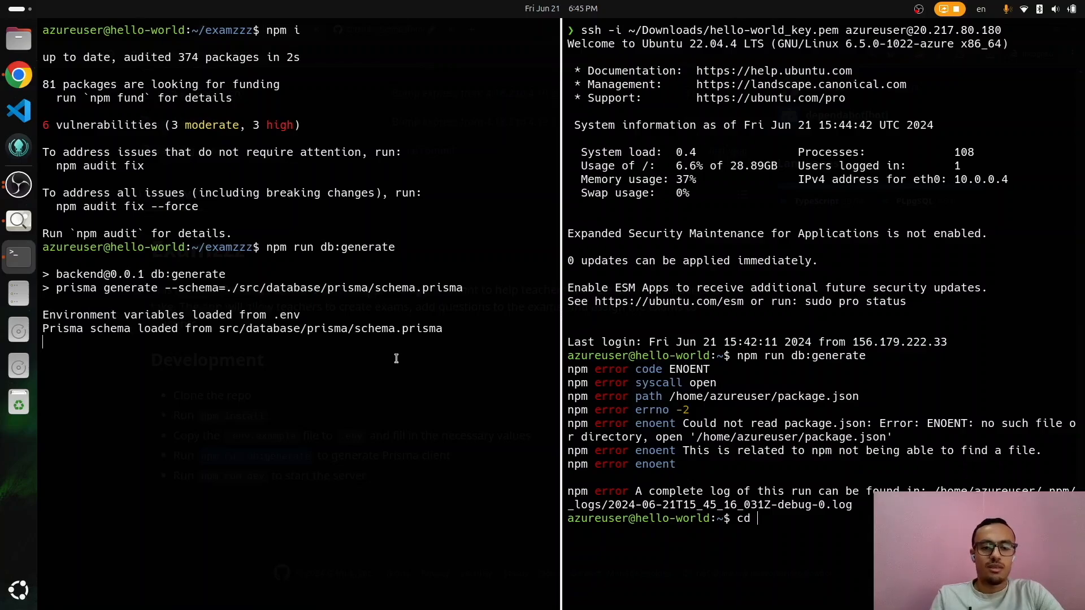
type("npm run build")
key("Return")
key("alt+Tab")
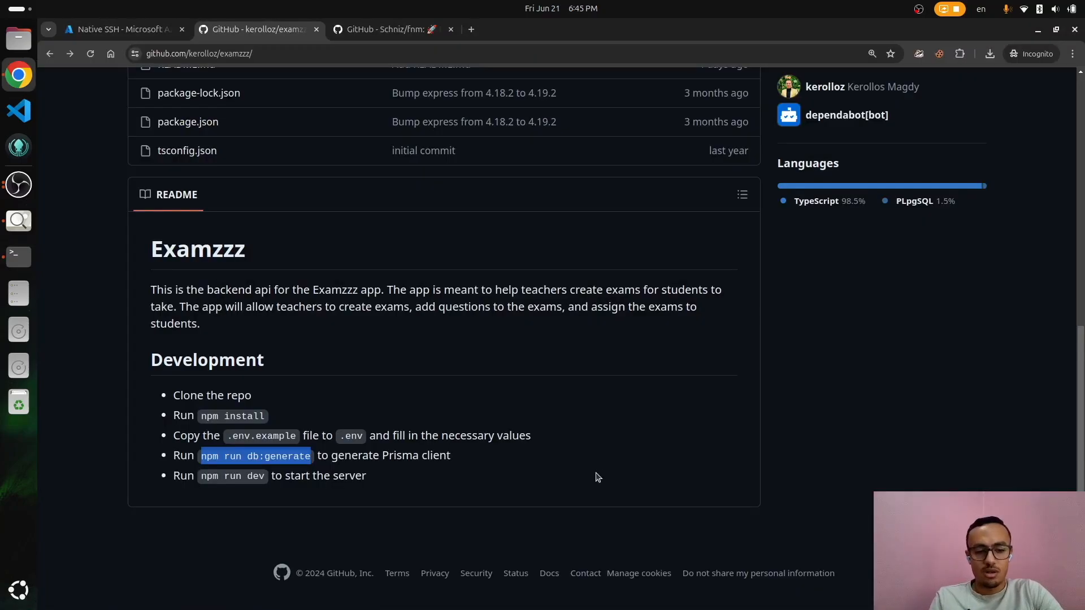
key("alt+Tab")
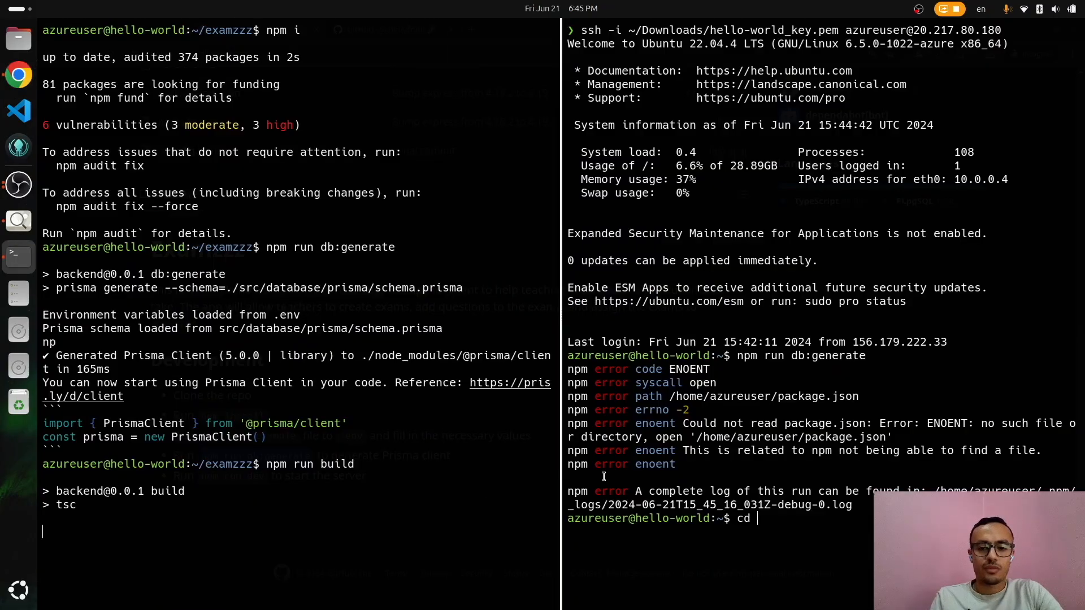
Step: On the VM, list the home folders and change into examzzz
type("vi ^C")
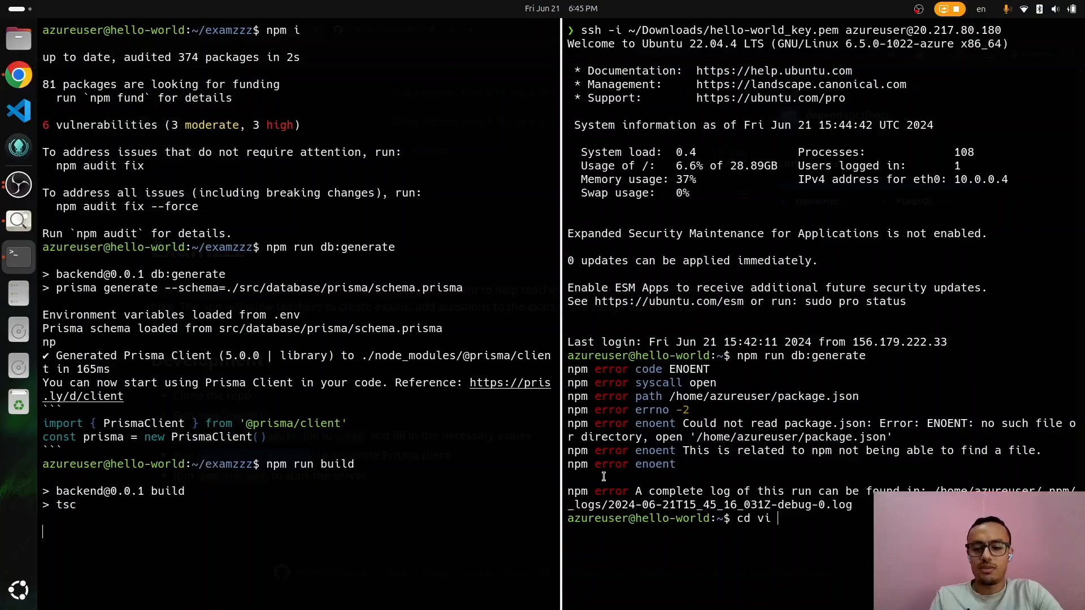
key("ctrl+c")
type("ls")
key("Return")
type("cd ex")
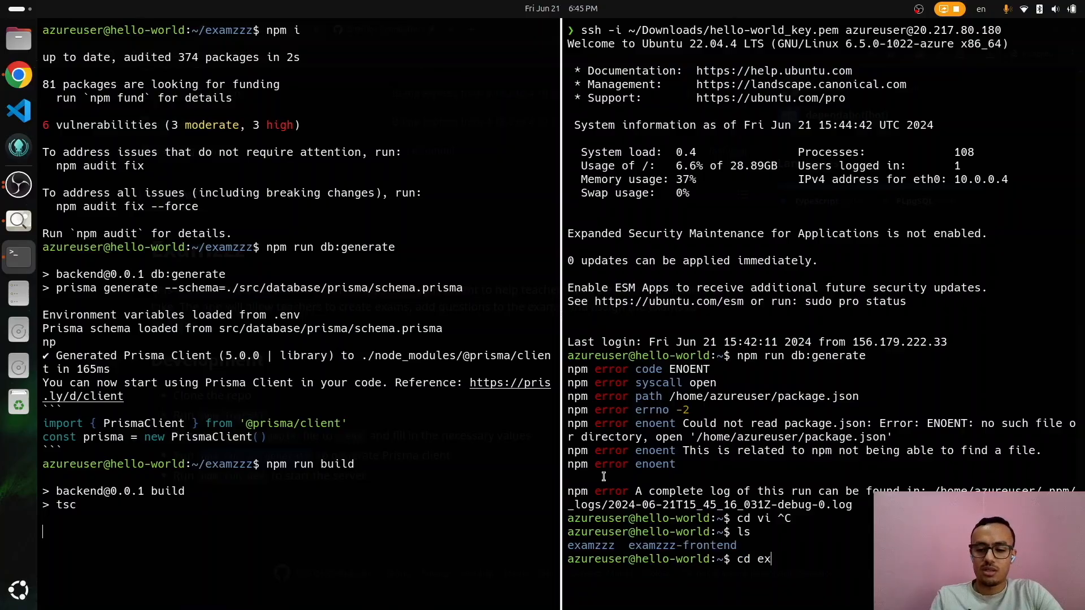
key("Tab")
key("Return")
Step: Open .env in vi, inspect the DATABASE_URL line, and quit without changes
type("vi")
key("ctrl+l")
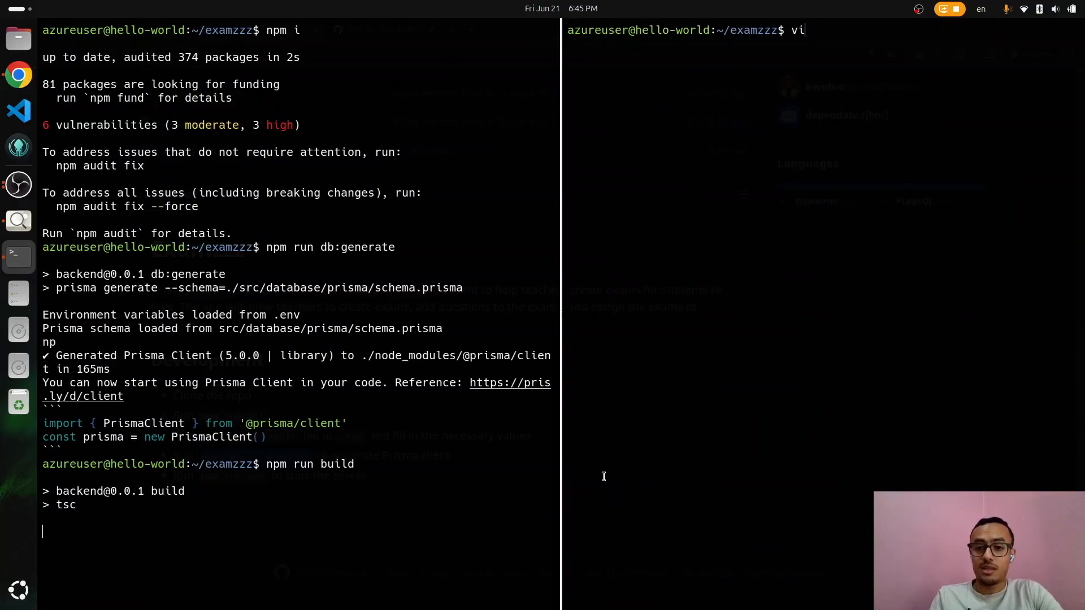
type(".")
key("BackSpace")
type("env")
key("Return")
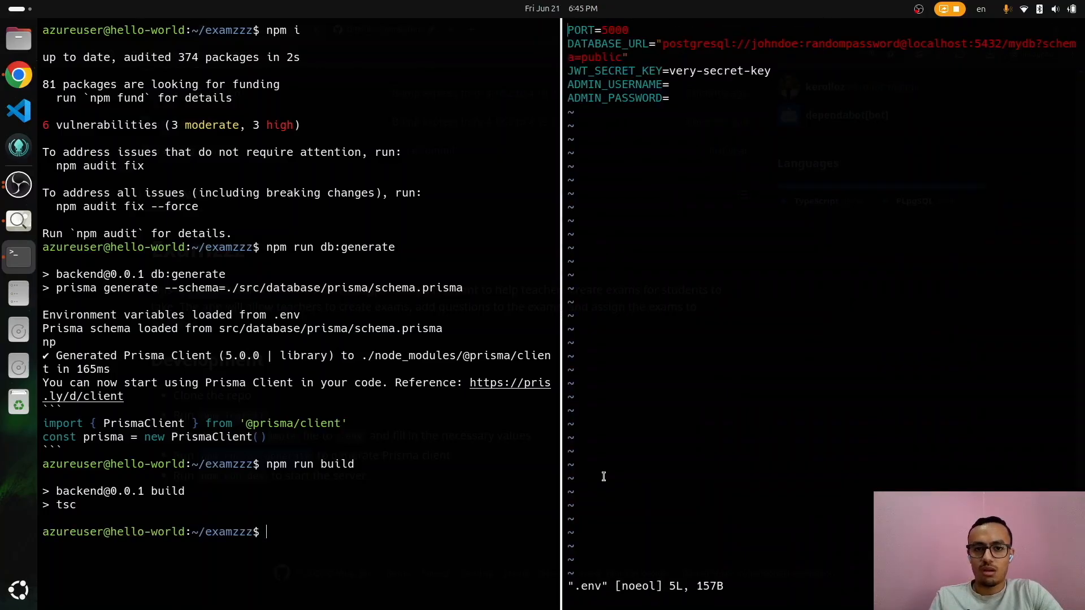
key("j")
key("shift+v")
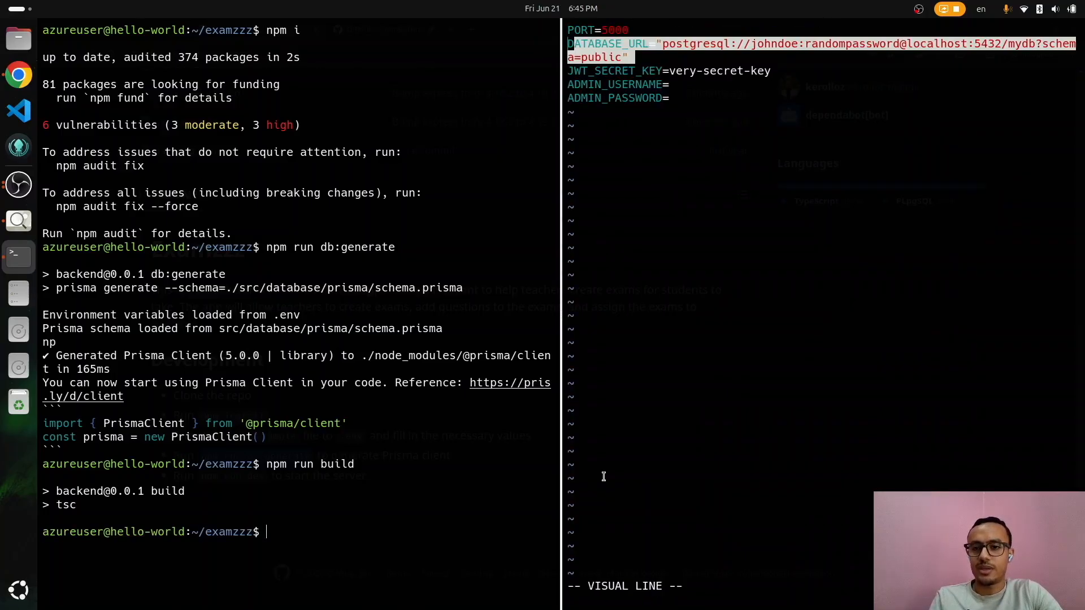
key("Escape")
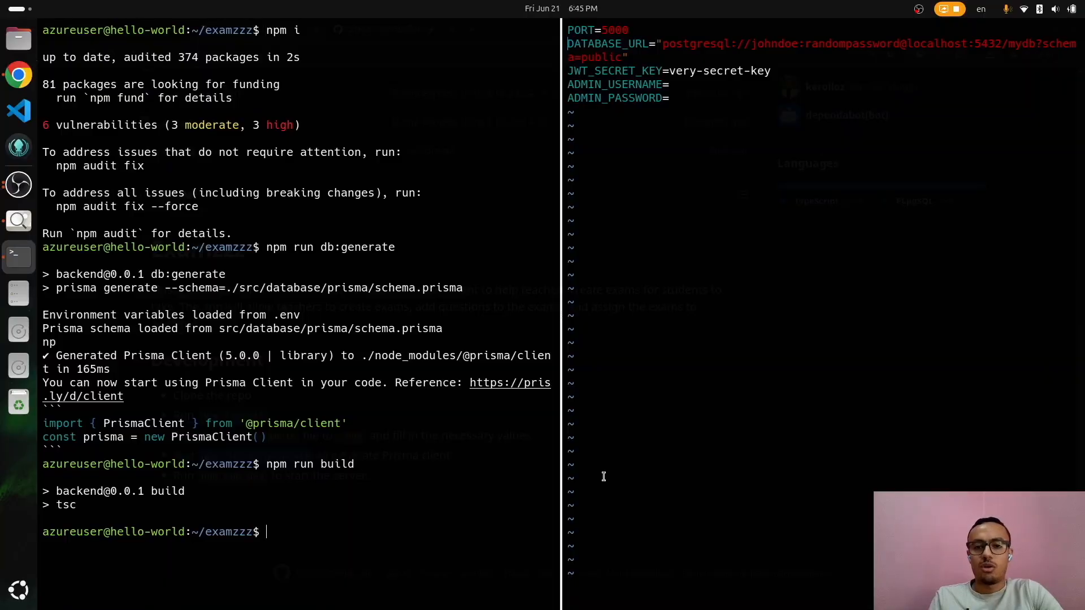
type(":q")
key("Return")
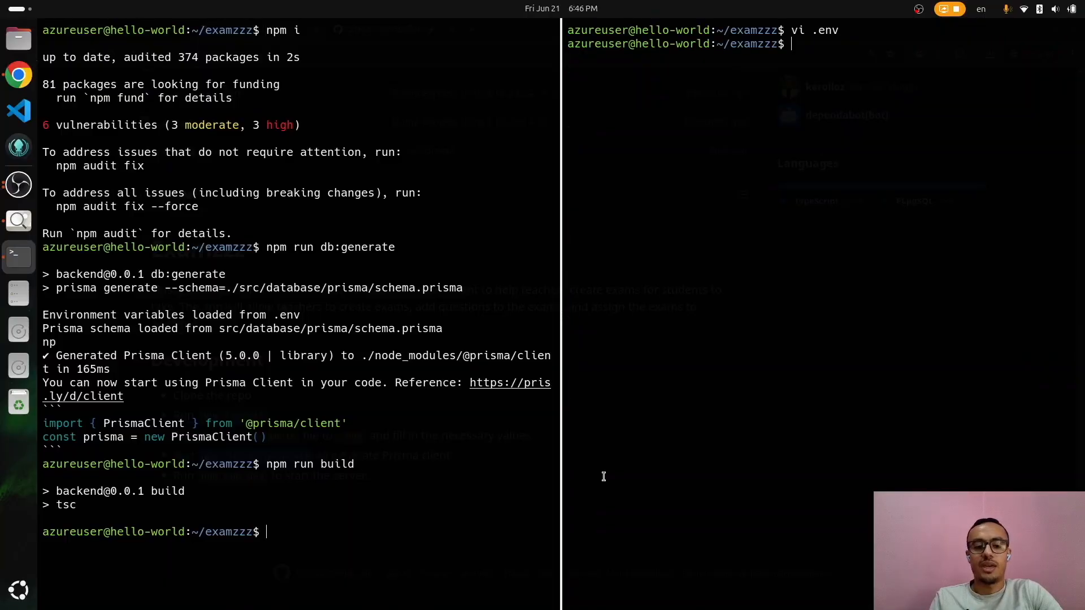
Step: Load chat.openai.com in a new private browser tab
key("alt+Tab")
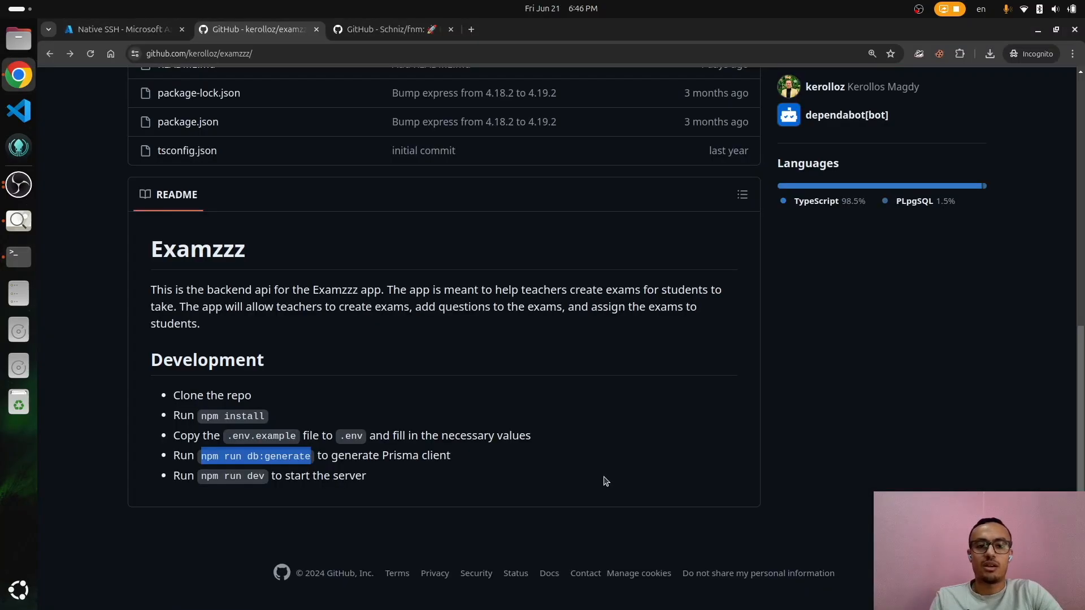
key("ctrl+t")
type("chat.openai.com")
key("Return")
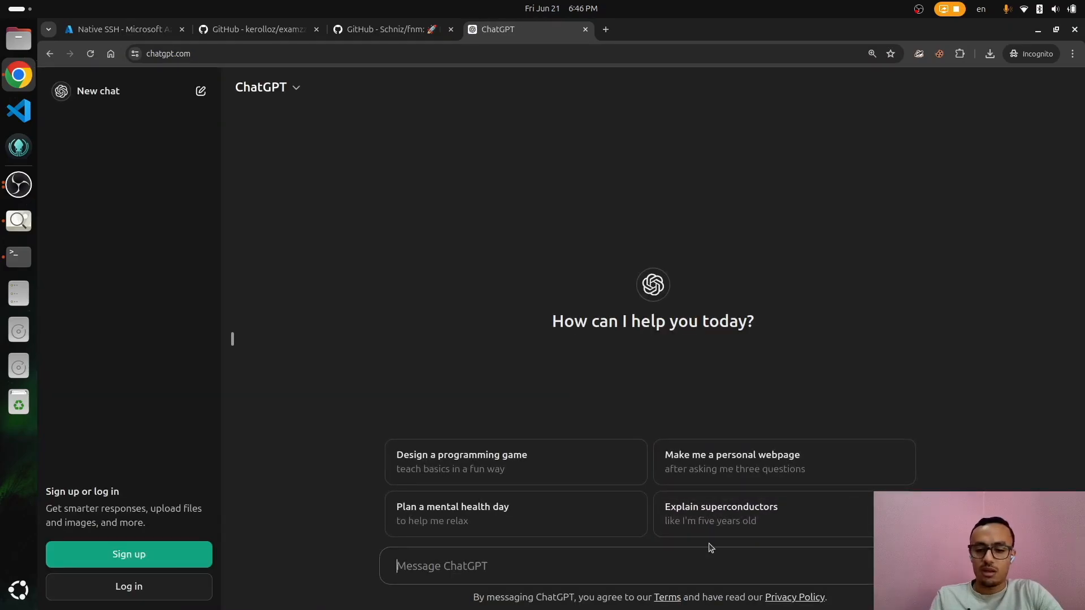
Step: Ask ChatGPT how to docker run PostgreSQL alpine and copy the suggested command
type("come")
type("docker run ")
type("postgresq")
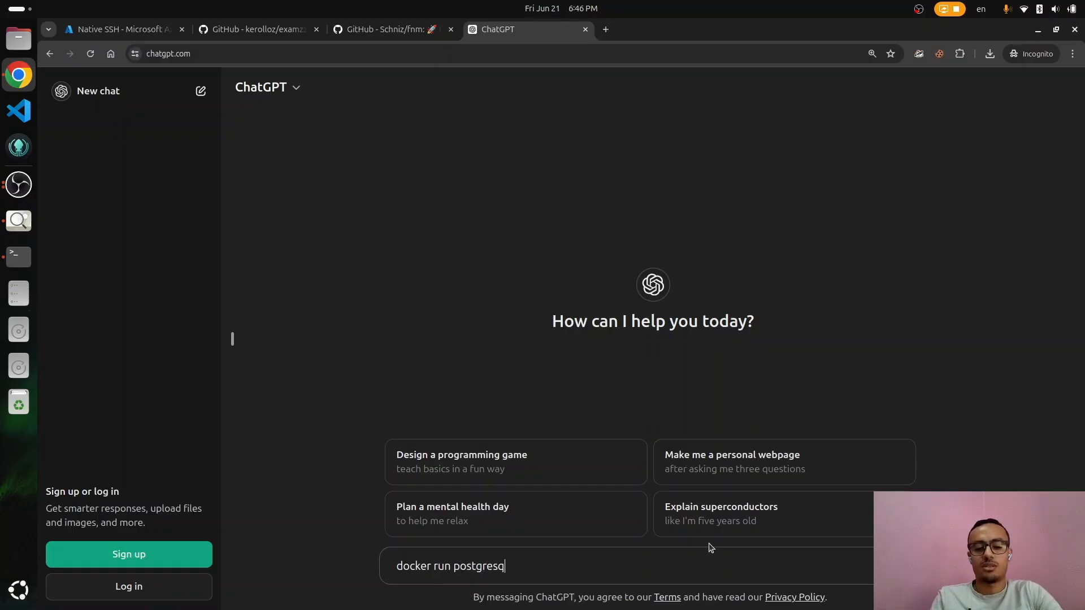
type("l alpine")
key("Return")
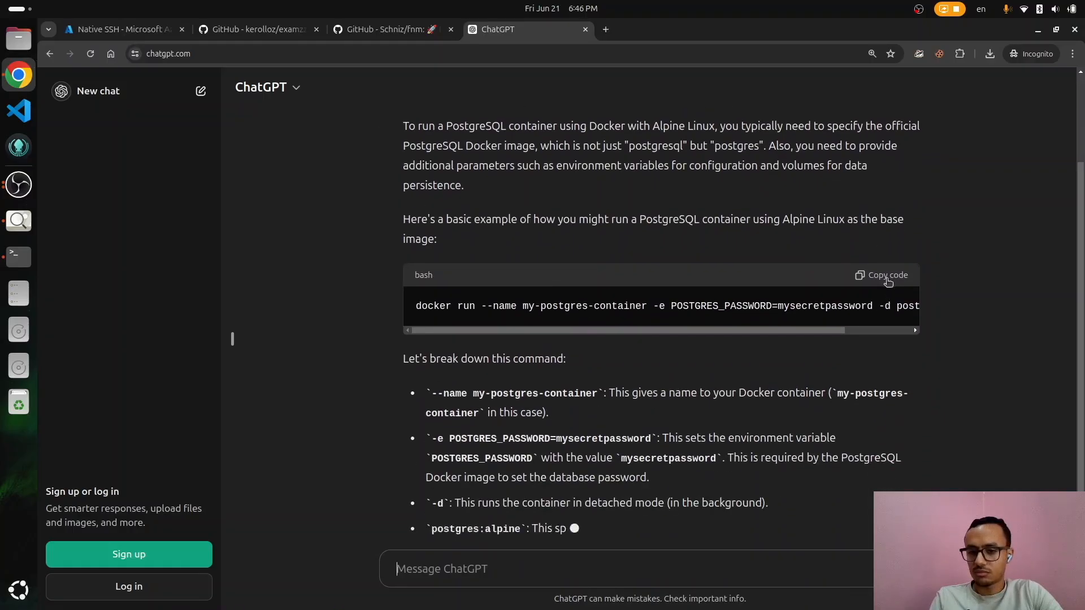
scroll(890, 269, "up", 2)
left_click(886, 350)
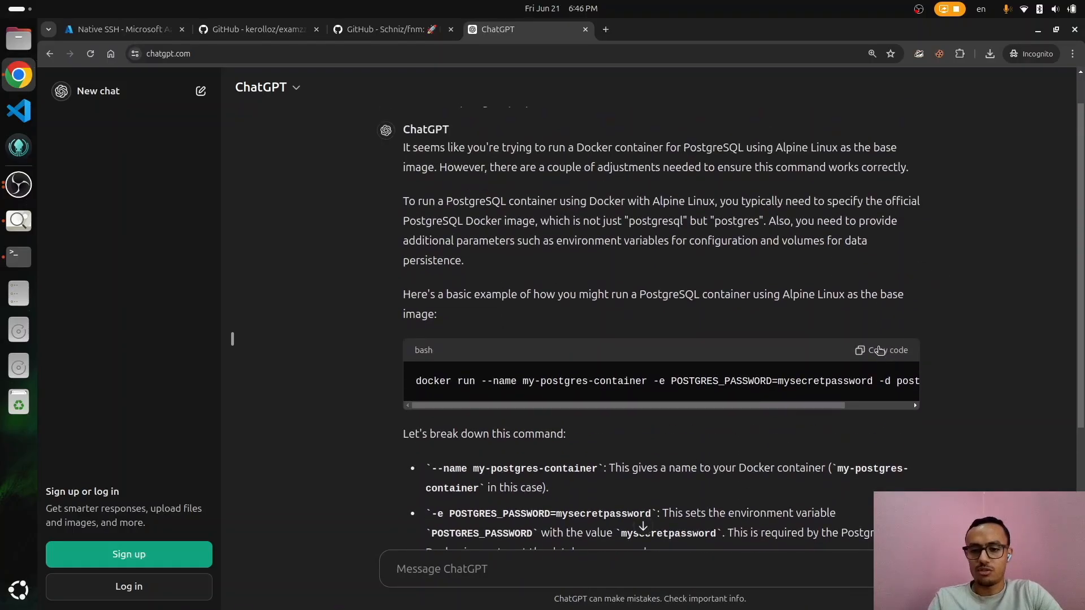
Step: Paste the docker run command into the VM terminal and close the extra terminal session
key("alt+Tab")
key("ctrl+shift+v")
left_click(392, 399)
key("ctrl+d")
key("ctrl+d")
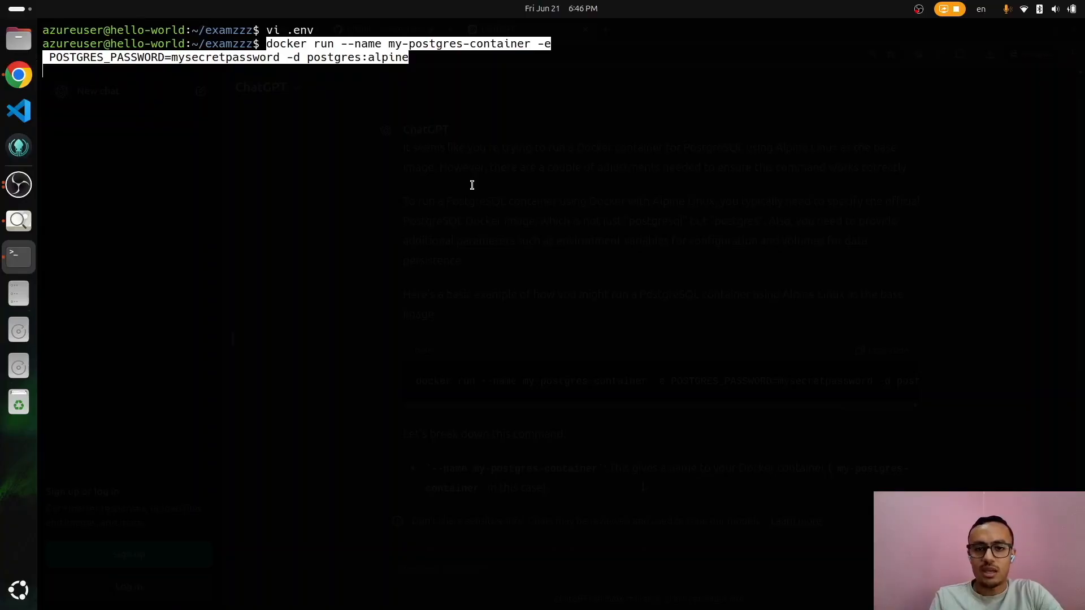
key("alt+Tab")
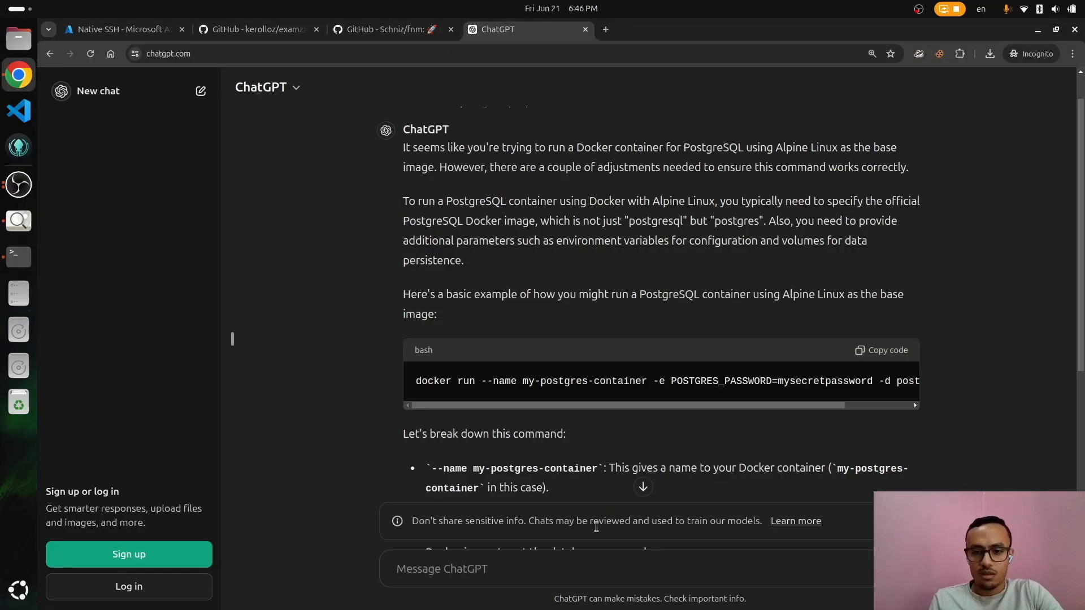
Step: Ask ChatGPT for a version with ports exposed and copy the -p 5432:5432 docker run command
left_click(587, 567)
type("w")
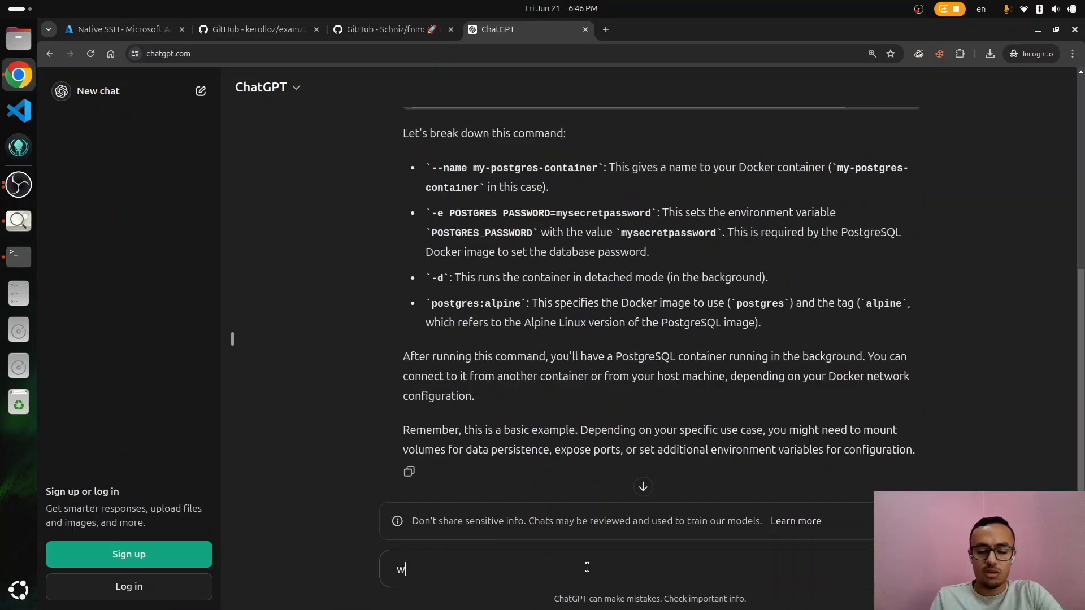
type("ith ports exposed")
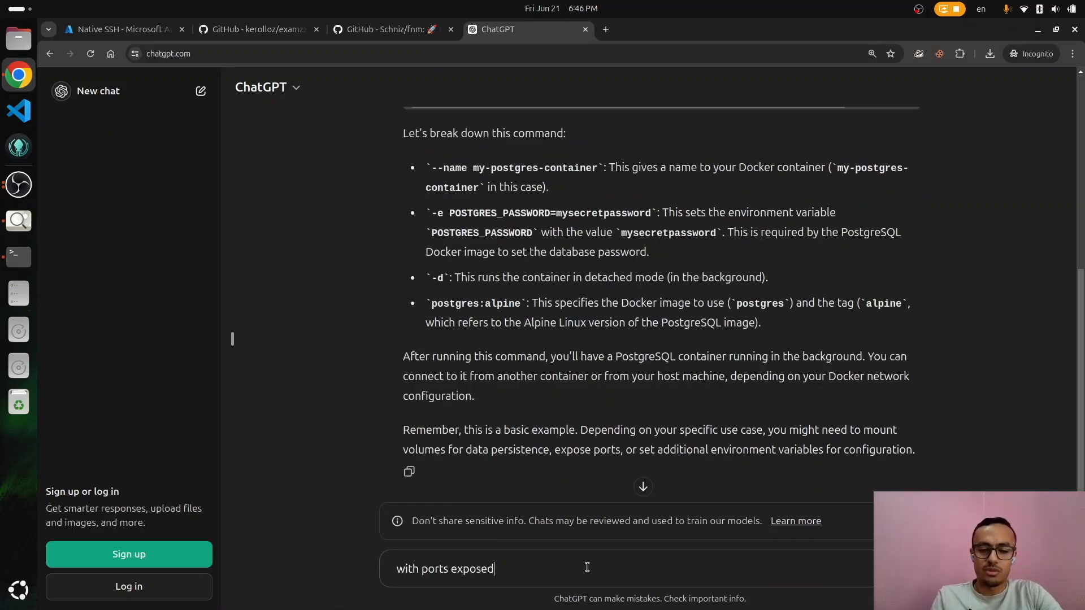
key("Return")
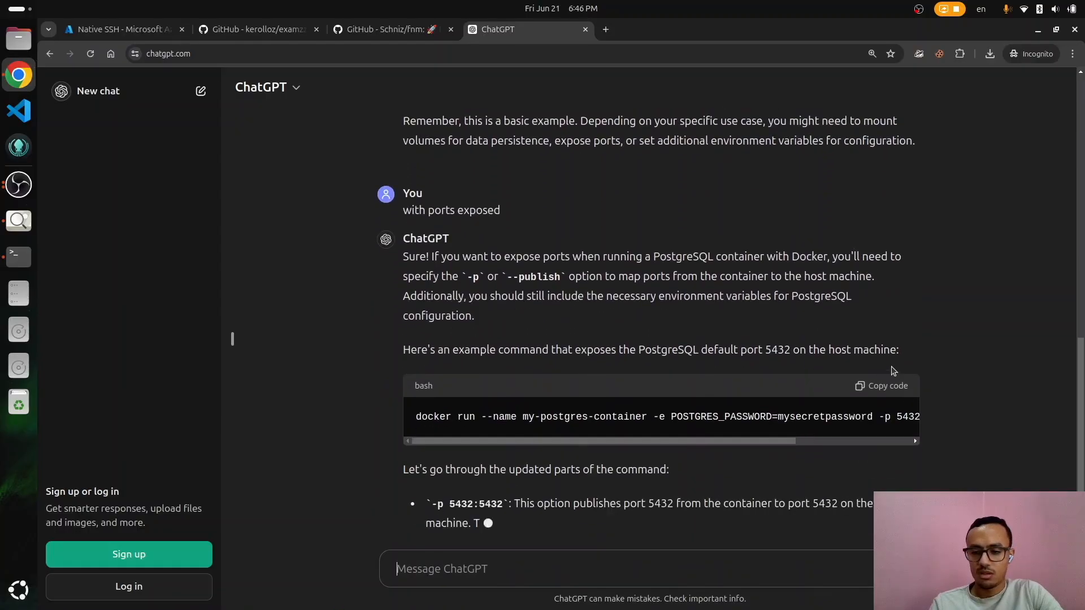
scroll(887, 386, "up", 7)
scroll(894, 386, "down", 8)
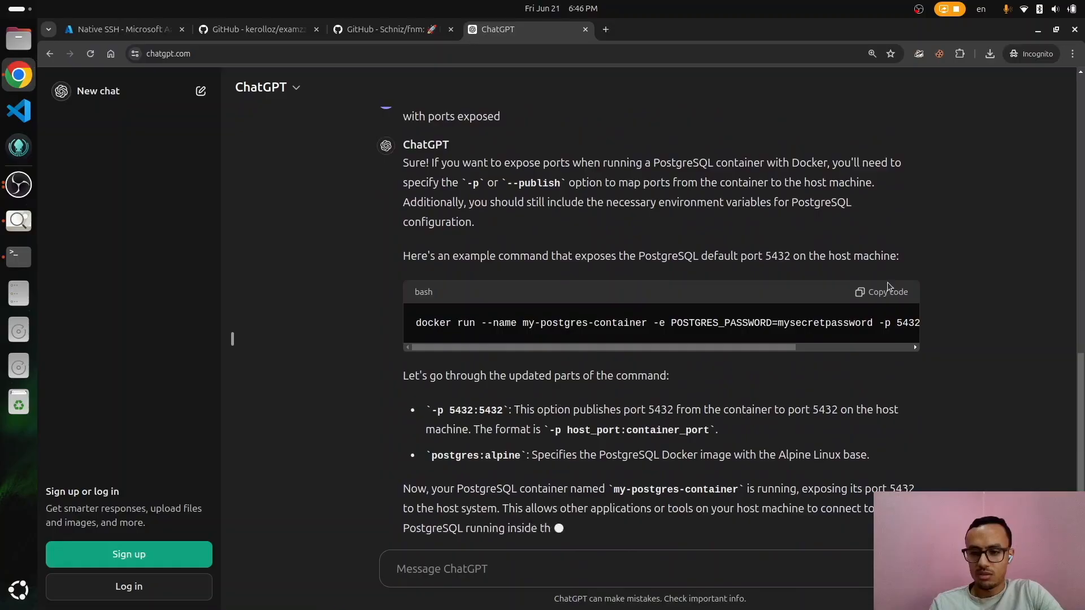
scroll(887, 283, "down", 1)
scroll(884, 265, "up", 1)
left_click(882, 271)
Step: Cancel the running docker command, paste the port-5432 version, and remove --name my-postgres-container
key("F12")
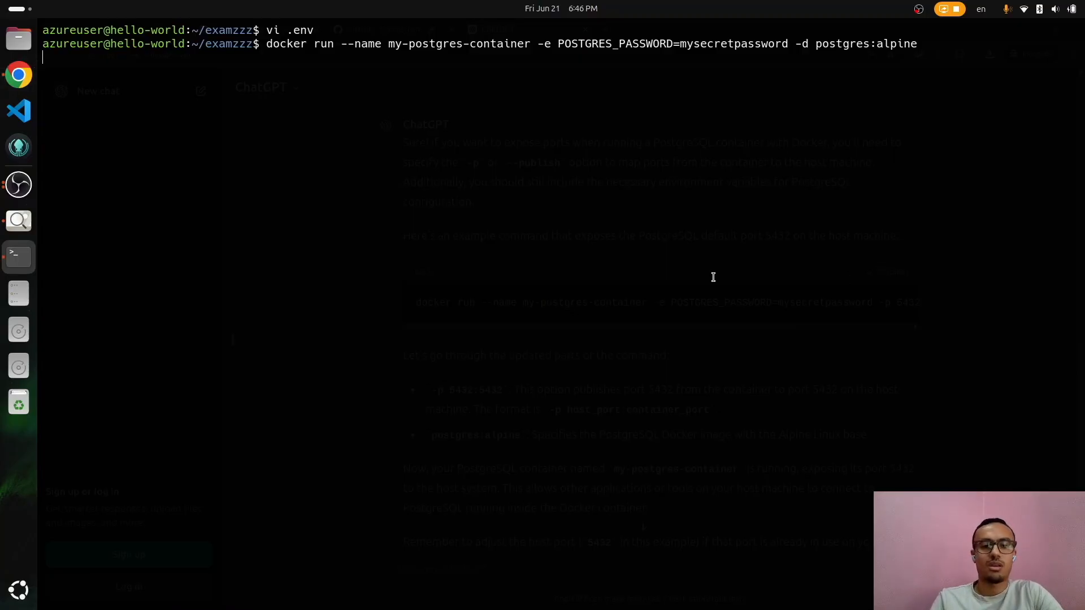
key("ctrl+c")
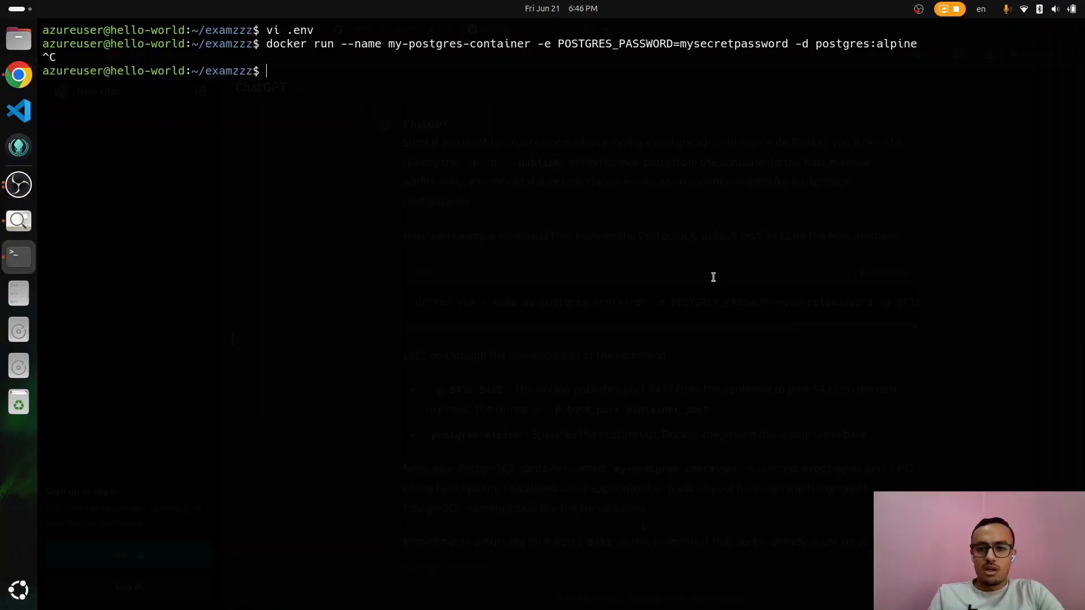
key("ctrl+shift+v")
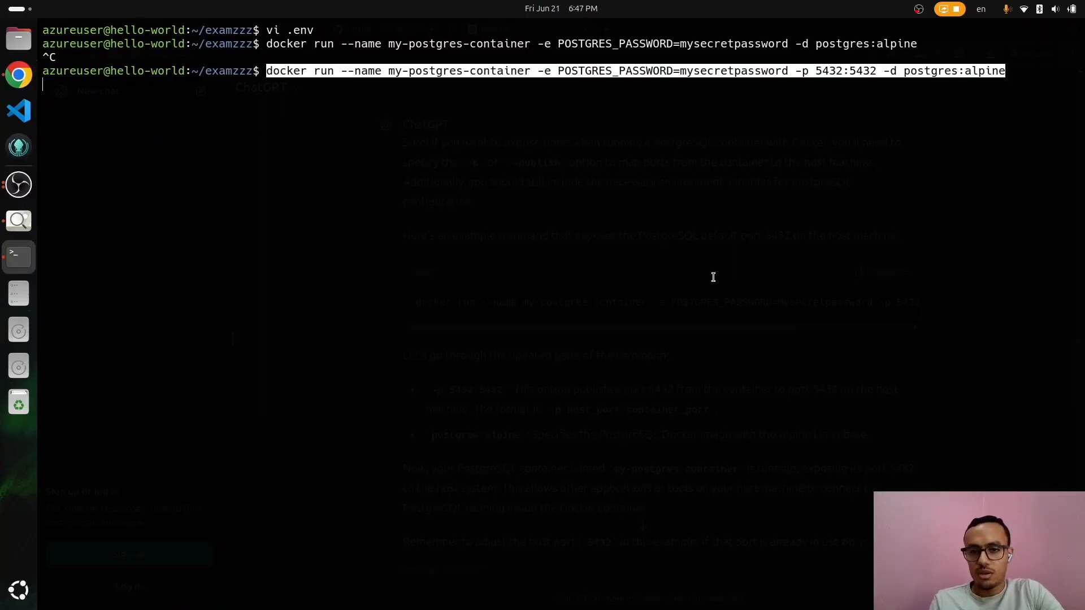
key("ctrl+Left")
key("ctrl+Left")
key("ctrl+Left")
key("ctrl+Left")
key("ctrl+Left")
key("ctrl+Left")
key("ctrl+Left")
key("ctrl+Left")
key("ctrl+Left")
key("ctrl+Left")
key("ctrl+Left")
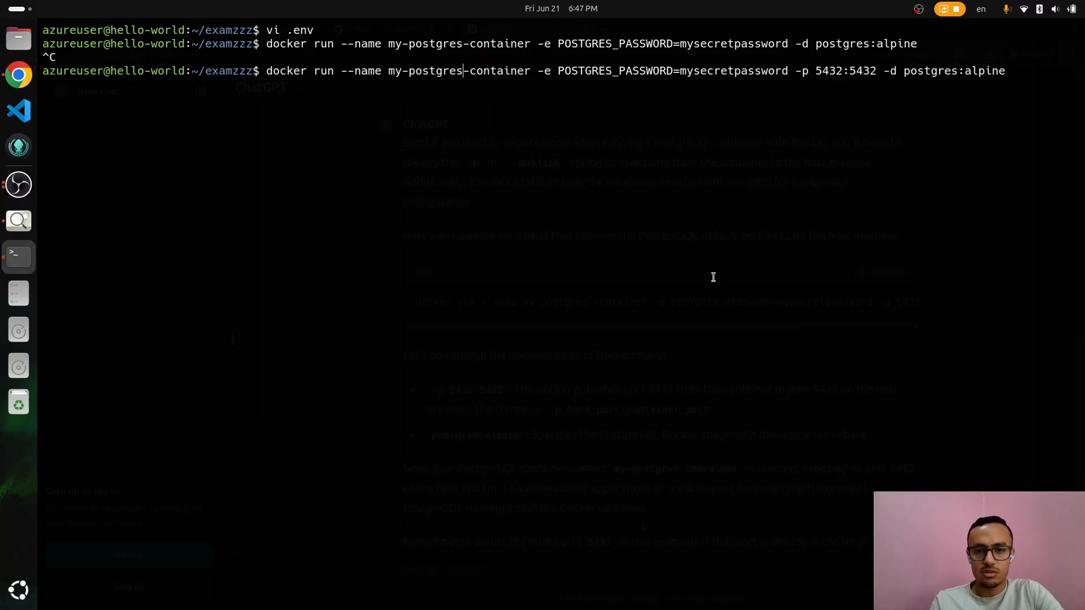
key("Delete")
key("Delete")
key("Delete")
key("Delete")
key("Delete")
key("Delete")
key("Delete")
key("Delete")
key("Delete")
key("Delete")
key("Delete")
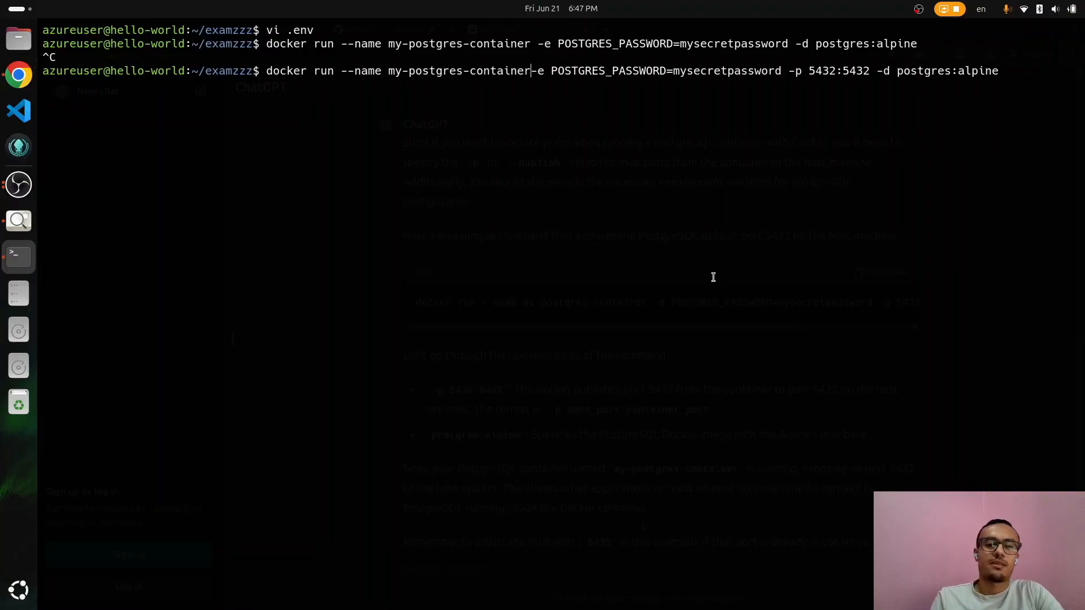
key("BackSpace")
key("BackSpace")
key("BackSpace")
key("BackSpace")
key("BackSpace")
key("BackSpace")
key("BackSpace")
key("BackSpace")
key("BackSpace")
key("BackSpace")
key("BackSpace")
key("BackSpace")
key("BackSpace")
key("BackSpace")
key("BackSpace")
key("BackSpace")
key("BackSpace")
key("BackSpace")
key("BackSpace")
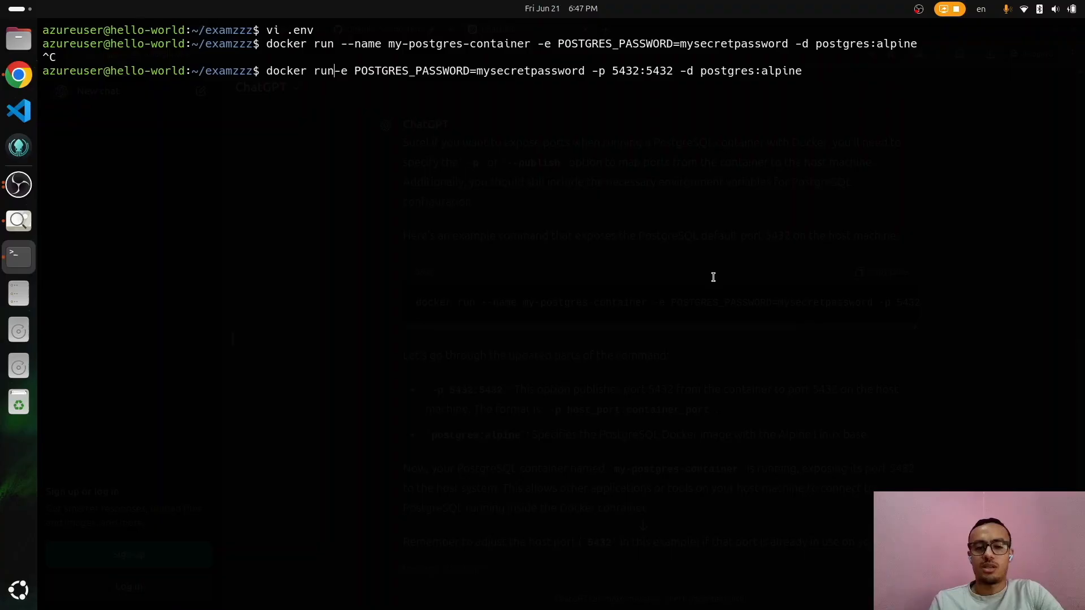
key("Right")
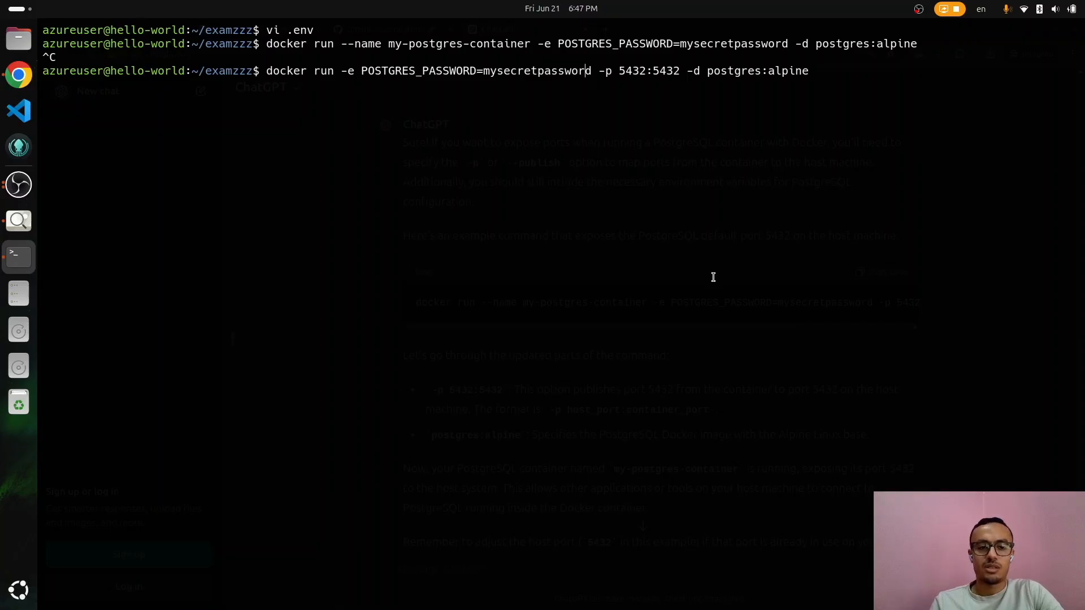
Step: Search 'docker ins' in a new tab and pick the Install Docker Engine docs
key("alt+Tab")
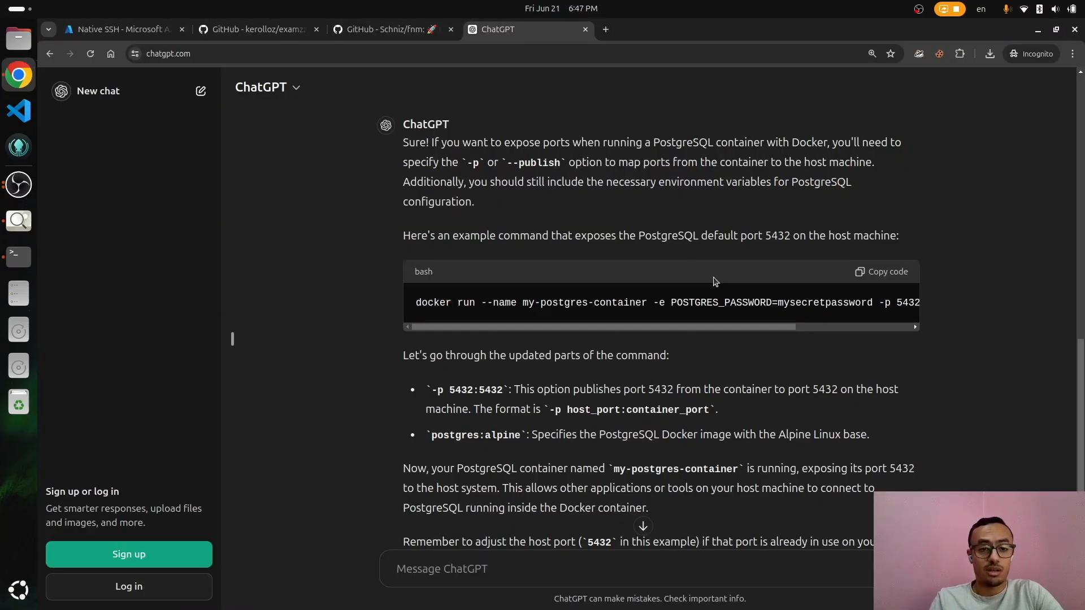
key("ctrl+t")
type("docker ins")
key("Down")
key("Down")
Step: Open the Docker Engine install docs and go to the Ubuntu instructions
key("Return")
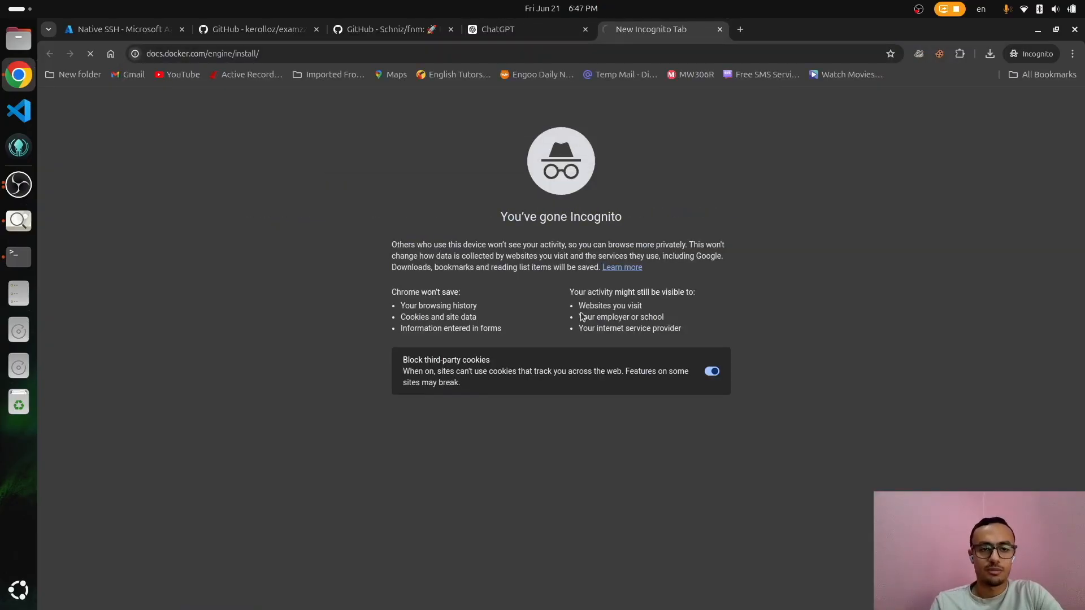
scroll(321, 449, "down", 3)
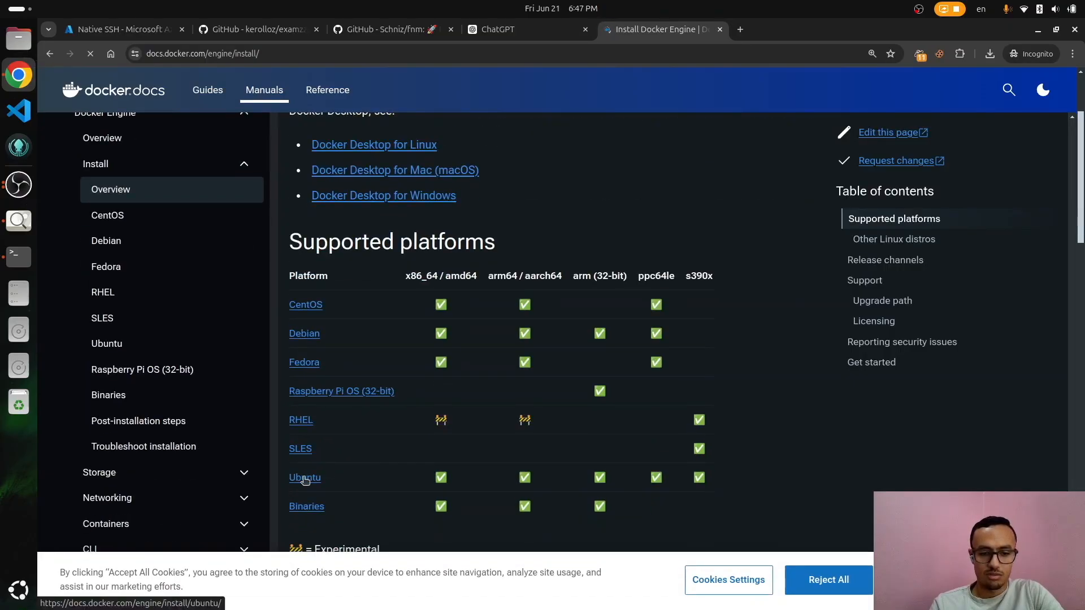
left_click(305, 476)
scroll(421, 461, "down", 15)
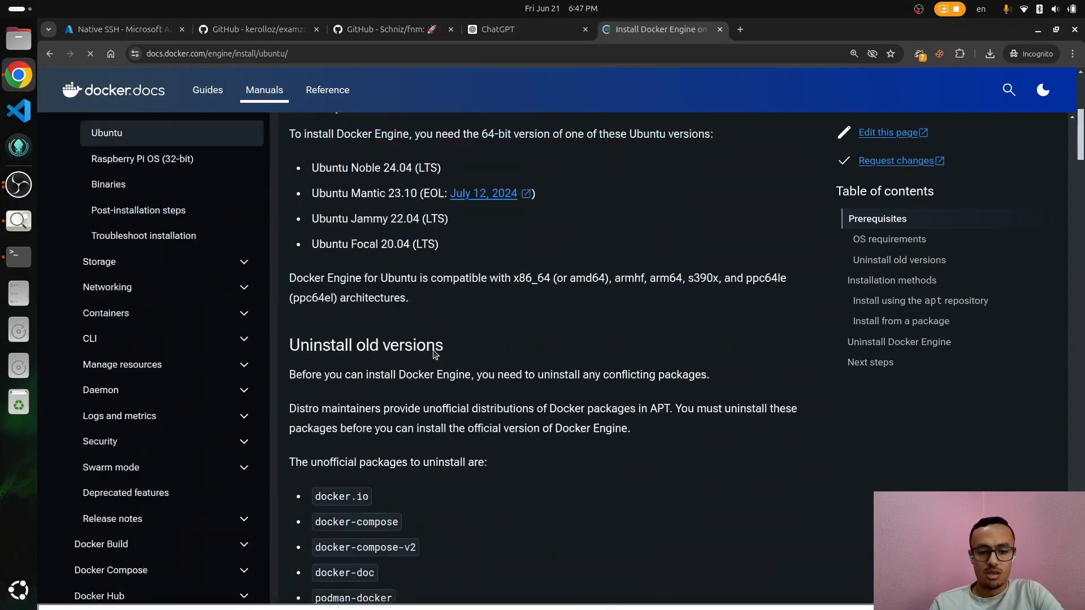
scroll(452, 261, "down", 9)
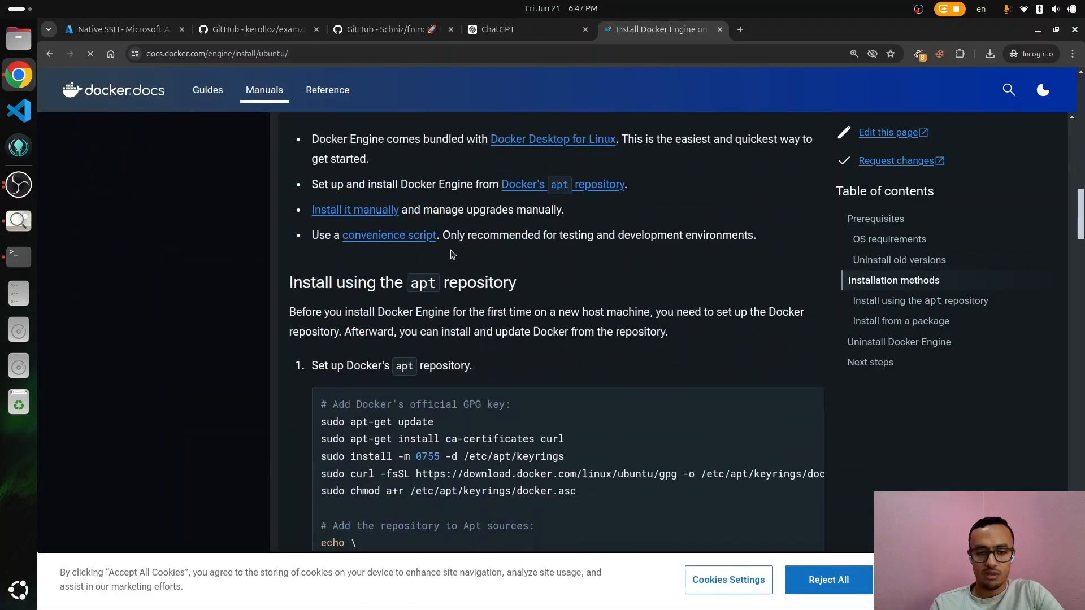
scroll(781, 169, "up", 1)
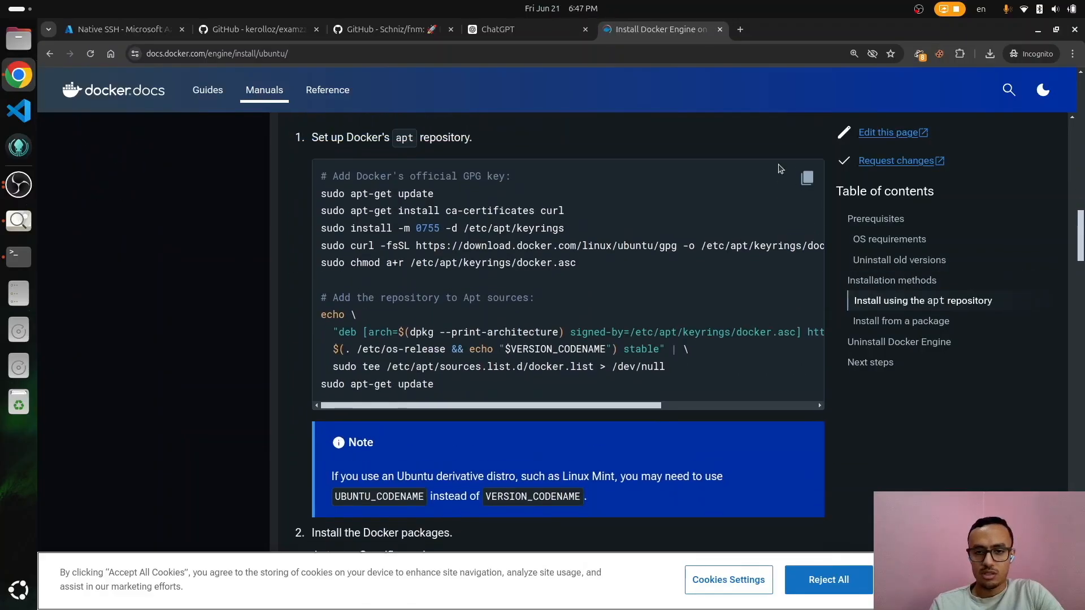
Step: Copy the apt repository setup block and run it on the VM
left_click(809, 188)
key("F12")
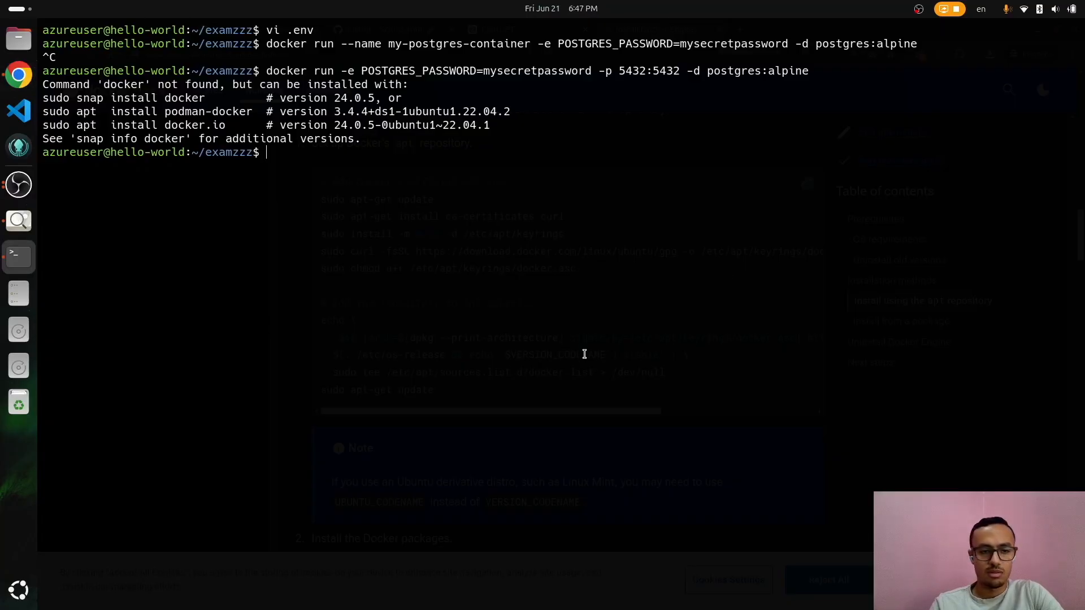
key("ctrl+shift+v")
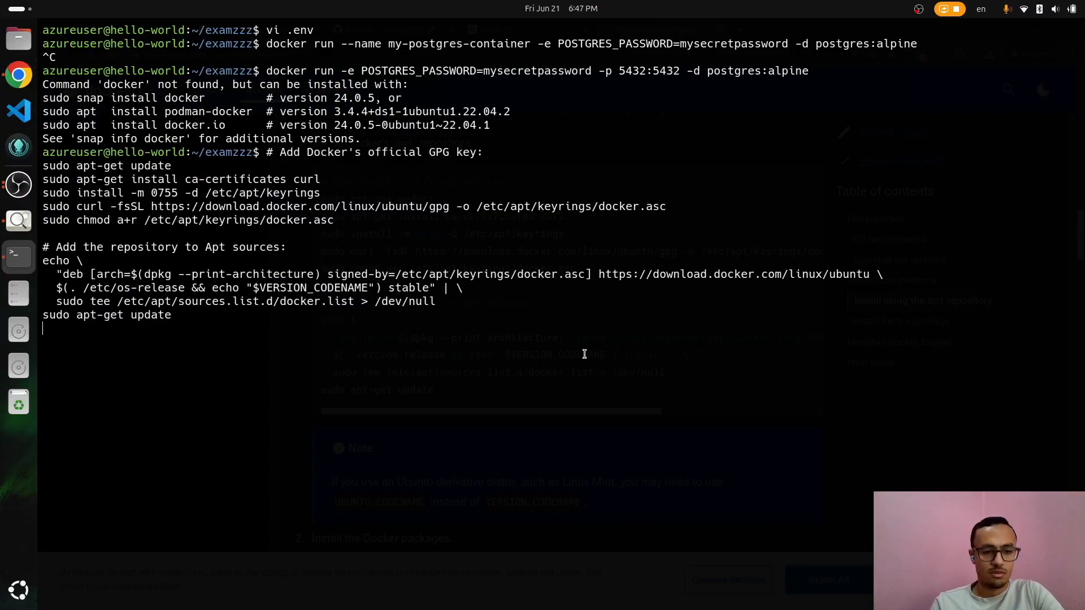
key("Return")
Step: Copy the docker-ce packages install command from the docs
key("F12")
scroll(586, 356, "down", 3)
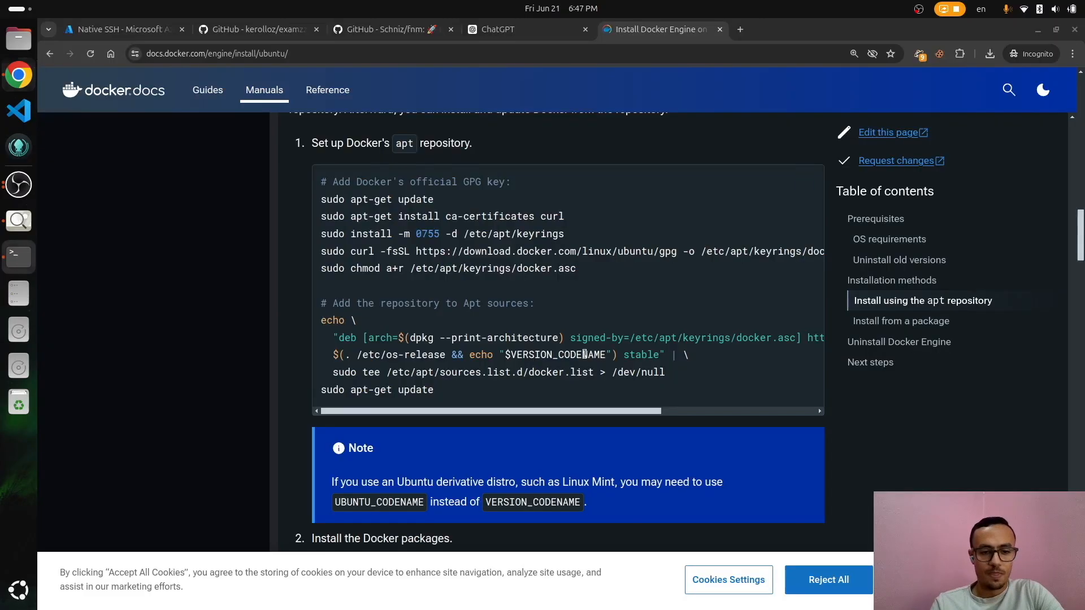
scroll(586, 359, "down", 3)
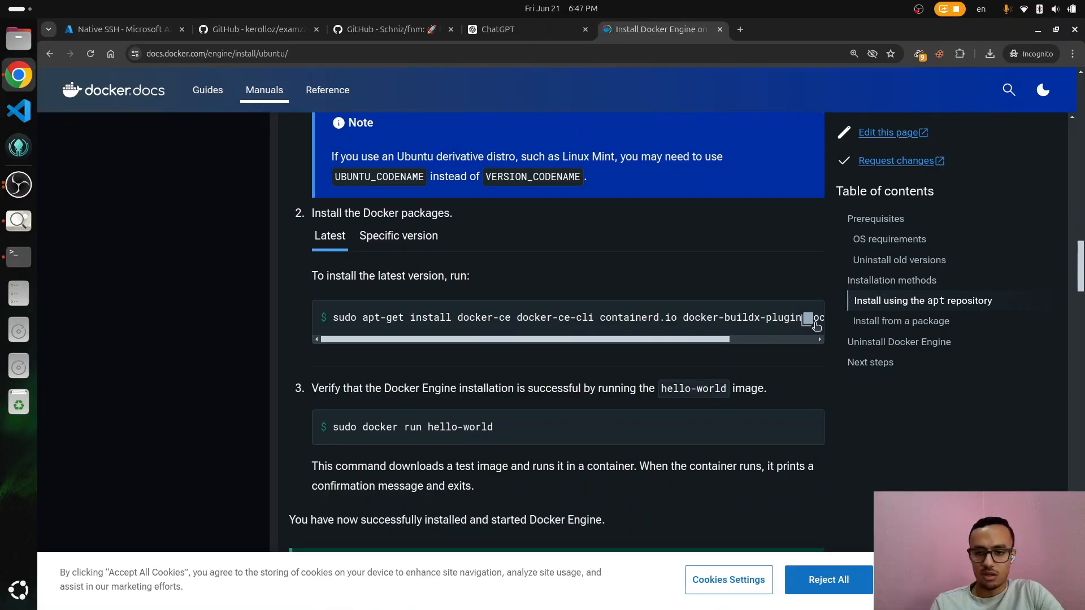
left_click(807, 321)
Step: Run sudo apt-get install for docker-ce, containerd.io, and the buildx and compose plugins, confirming the prompt
key("F12")
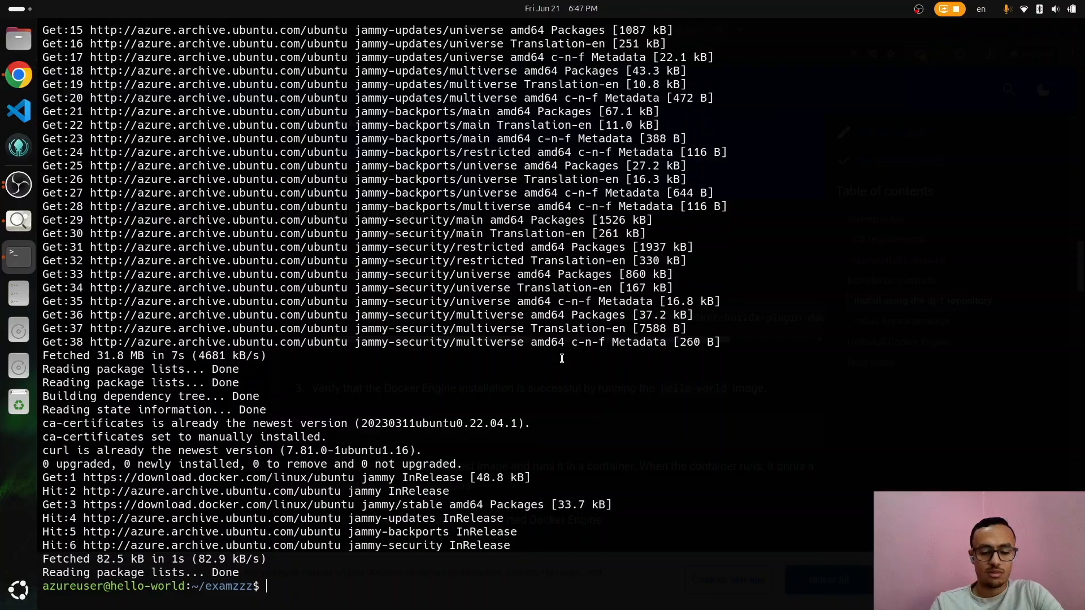
key("ctrl+shift+v")
key("Return")
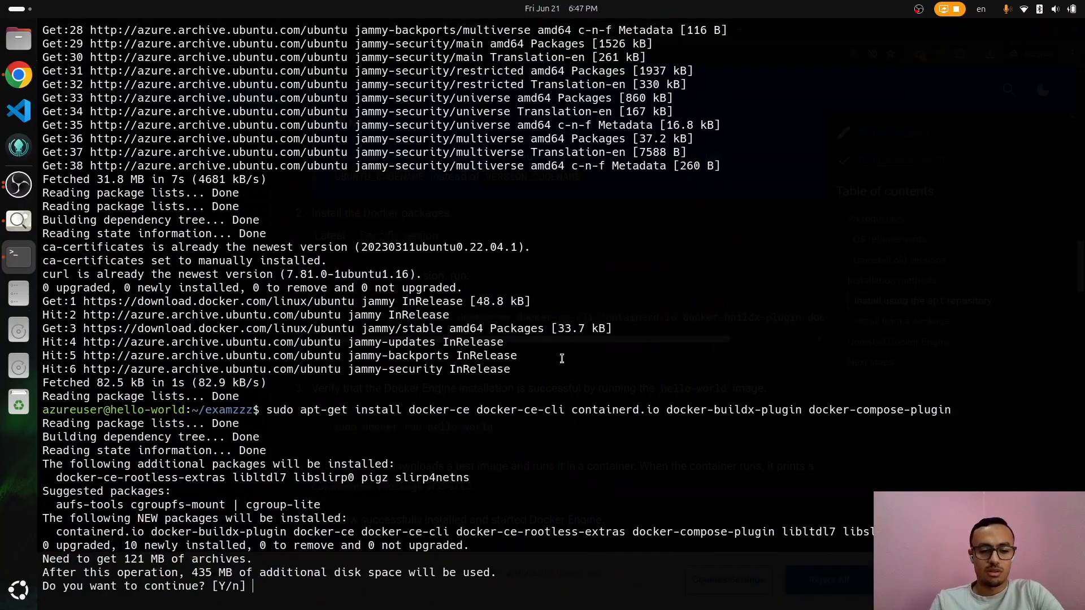
key("Return")
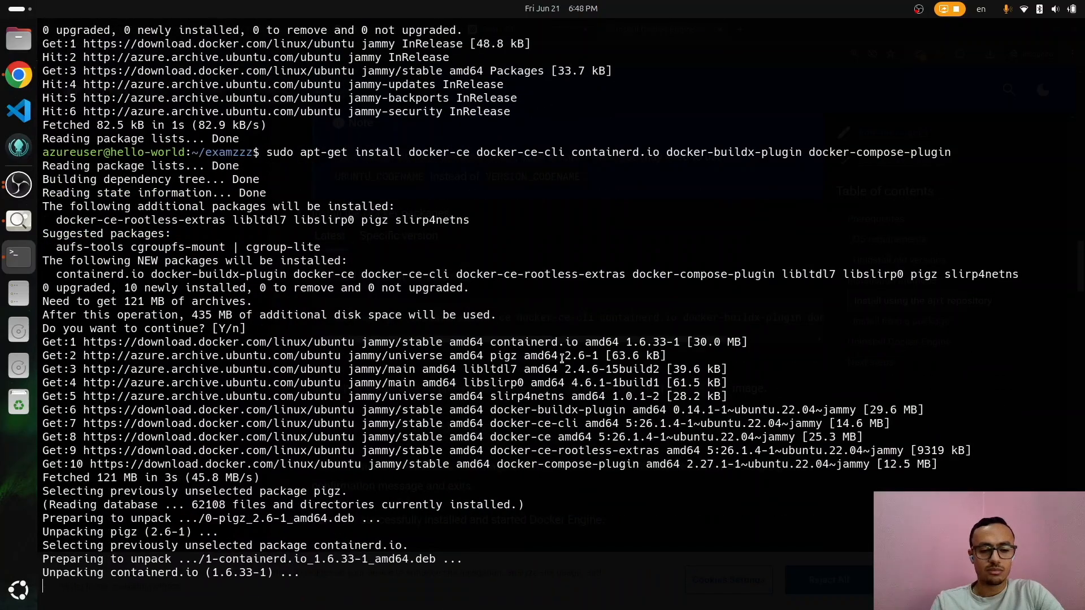
Step: Scroll through the Docker Docs Ubuntu install page while the packages install
key("alt+Tab")
scroll(563, 362, "down", 6)
scroll(563, 362, "up", 6)
scroll(564, 363, "down", 2)
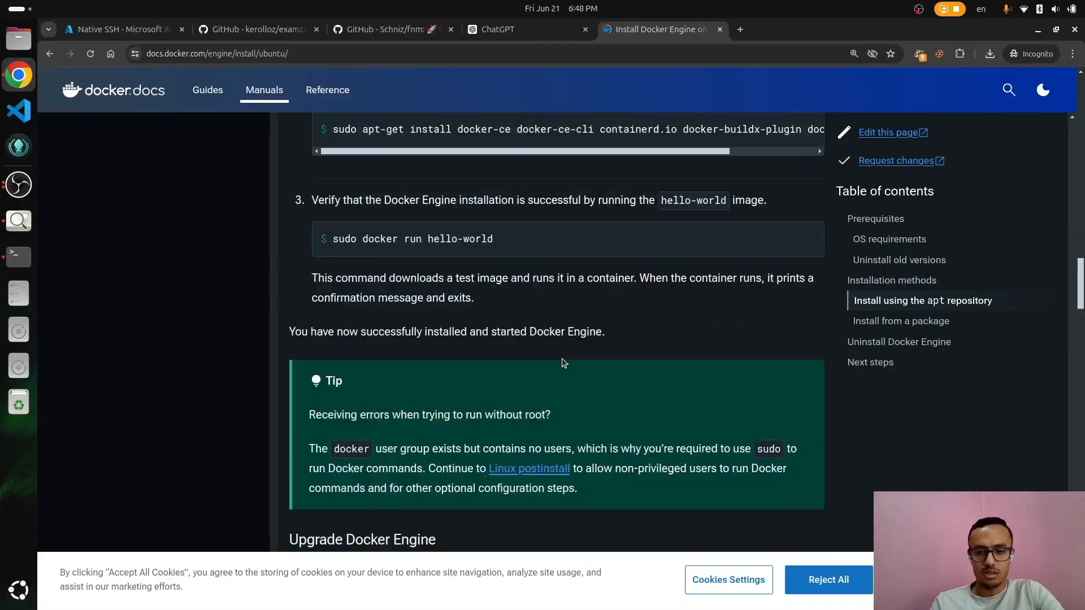
scroll(563, 362, "down", 15)
scroll(562, 358, "down", 5)
scroll(551, 314, "up", 3)
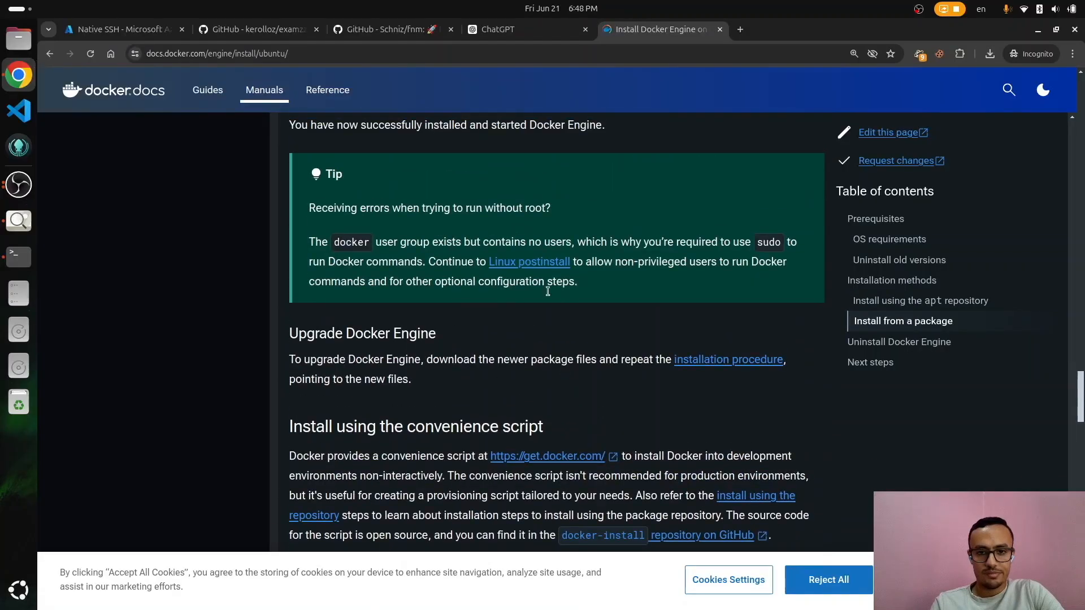
Step: Open Docker's Linux post-installation page, select the groupadd and usermod commands, and bring the terminal back
left_click(540, 269)
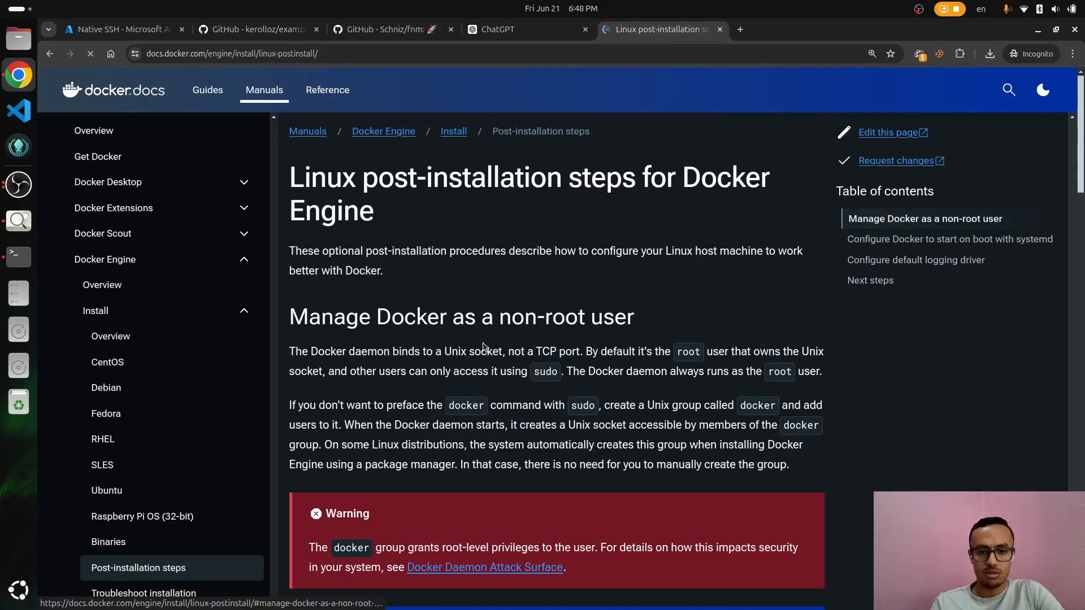
scroll(483, 346, "down", 10)
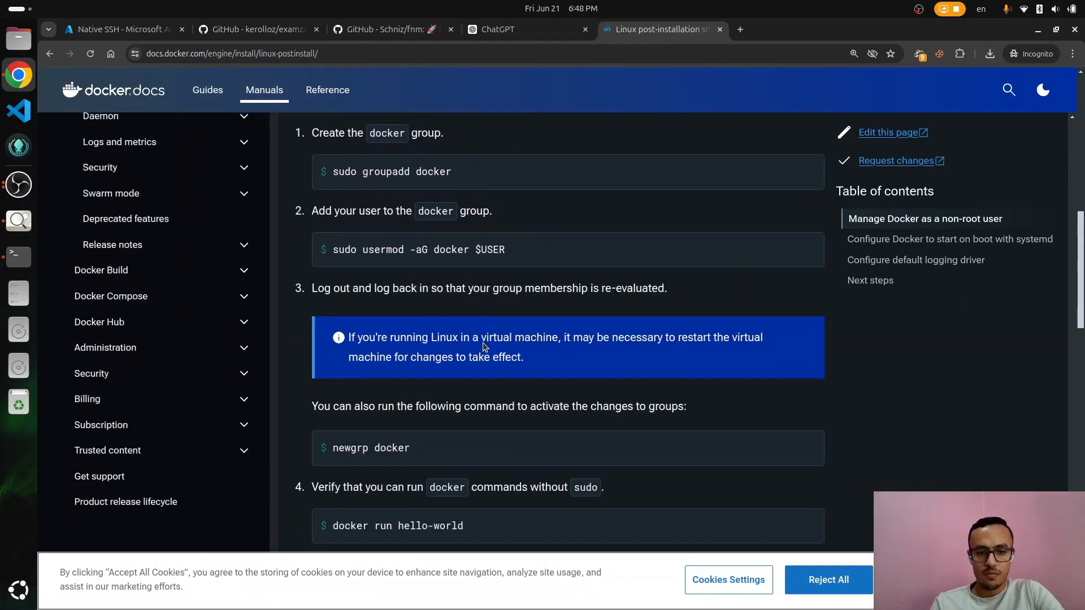
scroll(454, 178, "up", 1)
triple_click(436, 178)
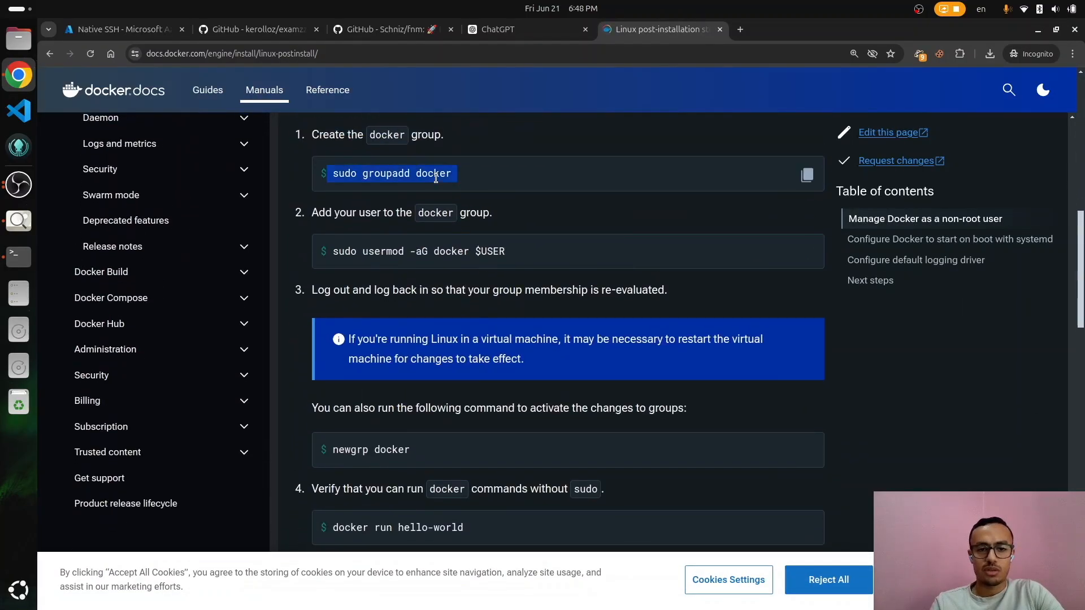
triple_click(490, 248)
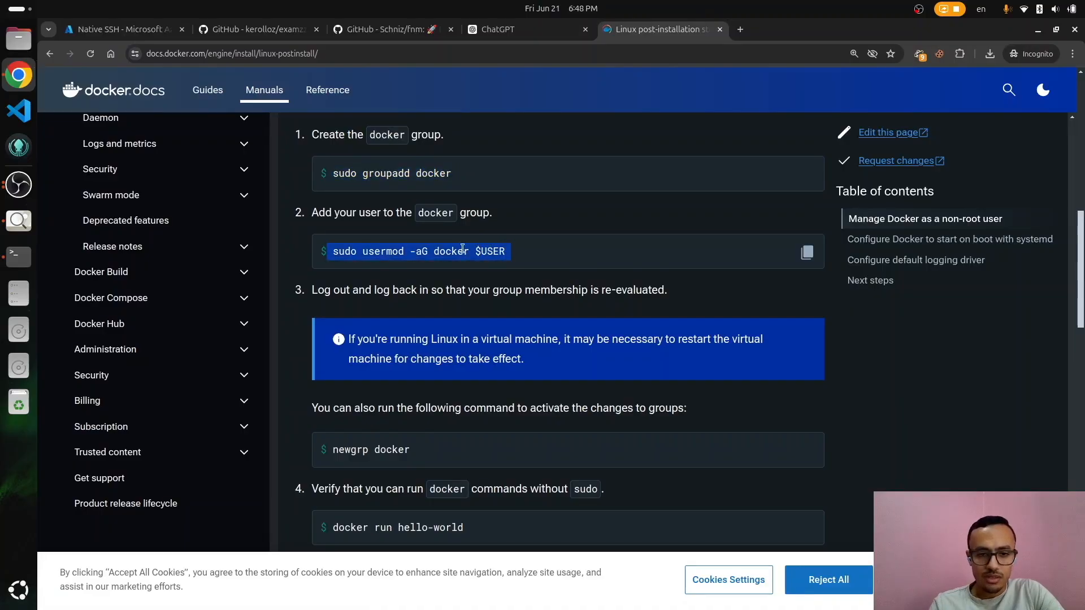
key("alt+Tab")
key("alt+Tab")
key("alt+Tab")
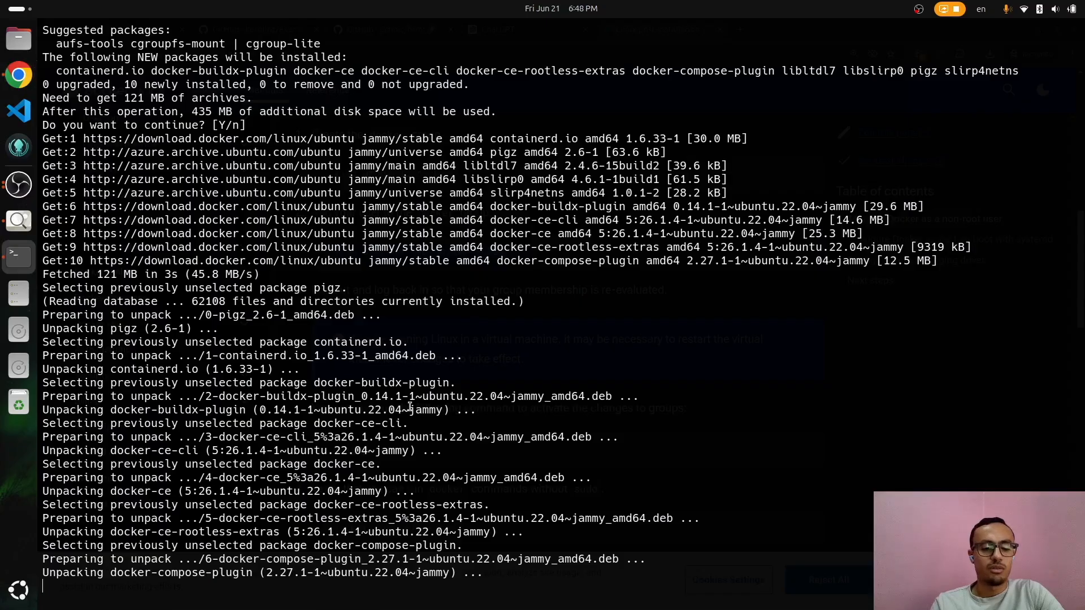
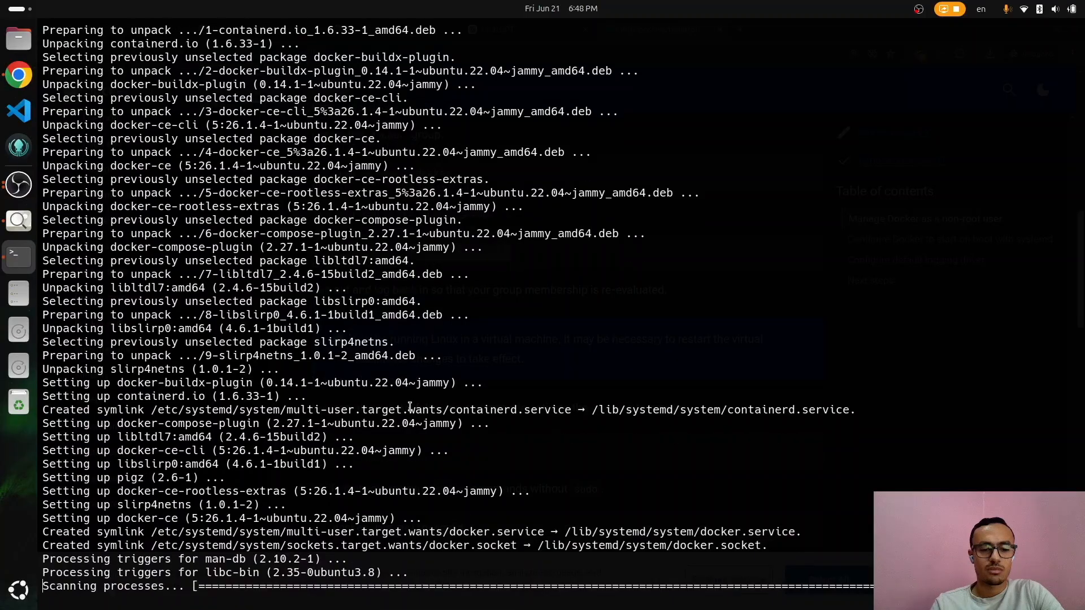
Step: Add the current user to the docker group and activate it with newgrp docker
type("sudo usermod -aG docker $USER")
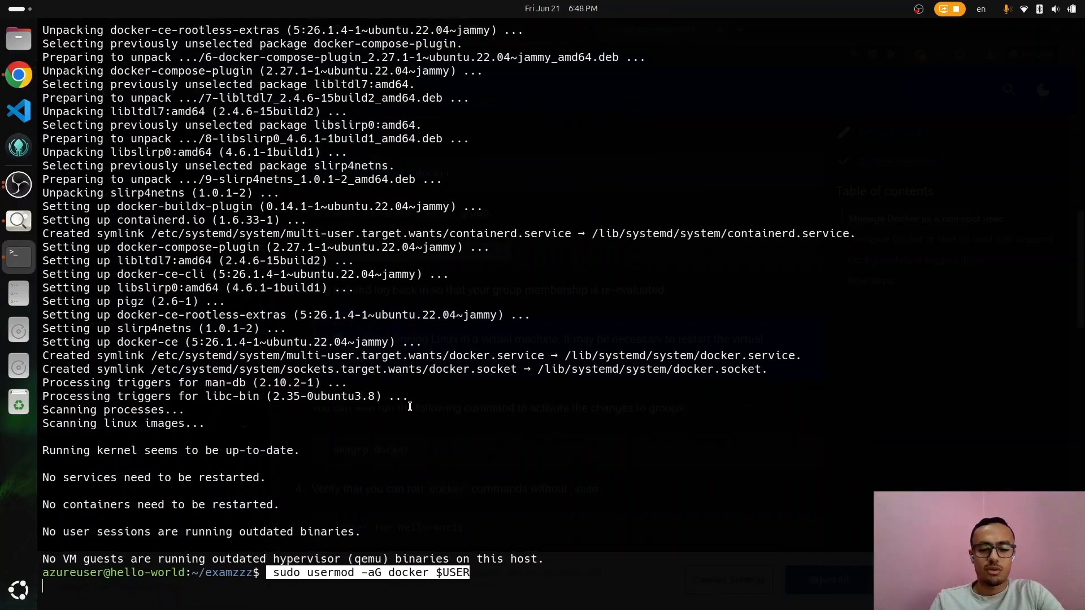
key("alt+Tab")
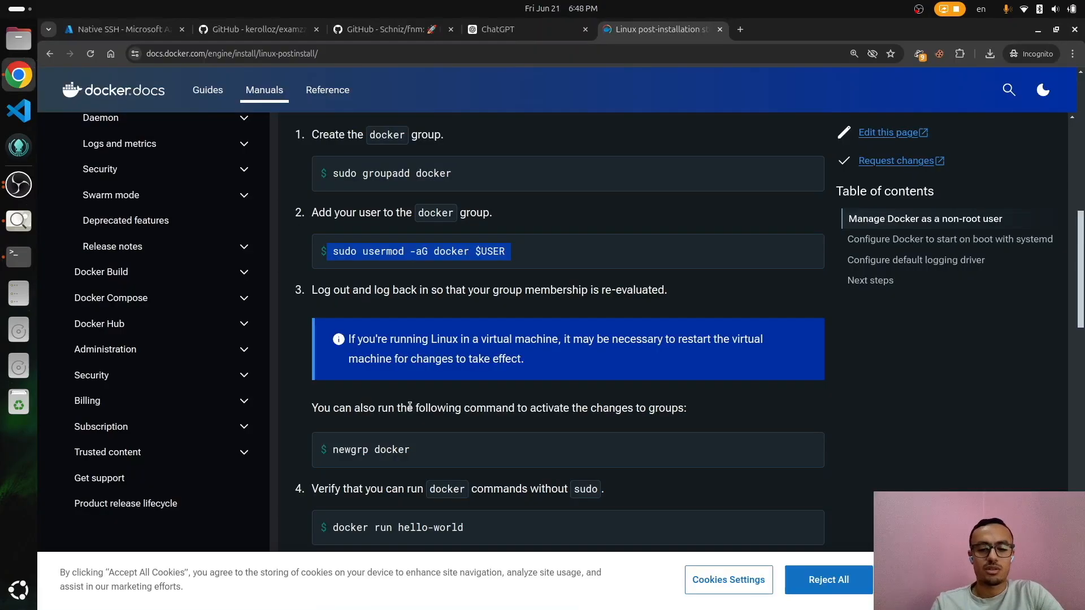
triple_click(504, 452)
key("ctrl+c")
key("alt+Tab")
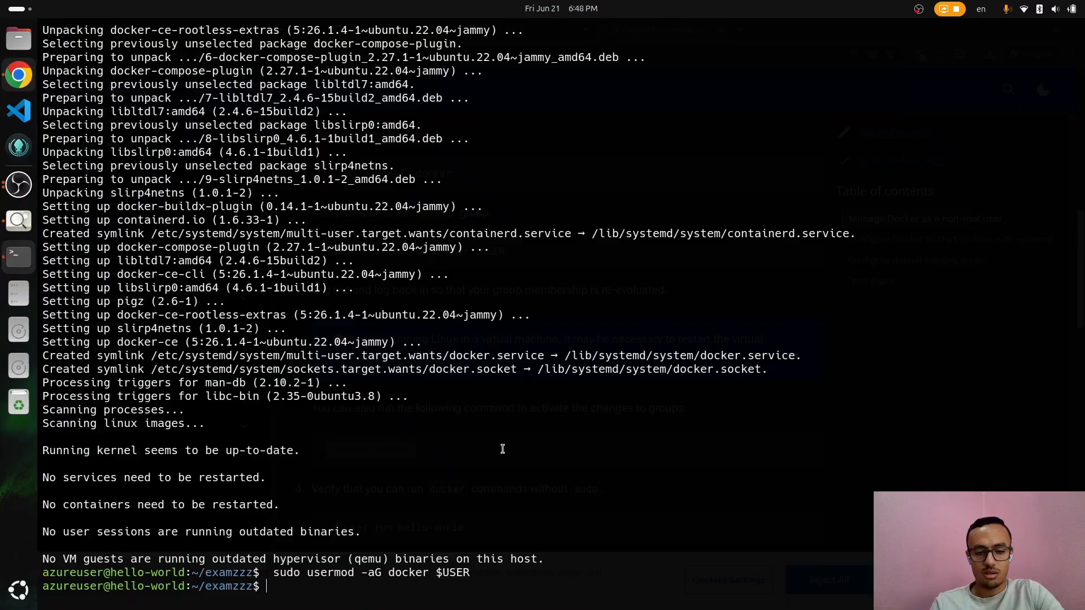
key("ctrl+shift+v")
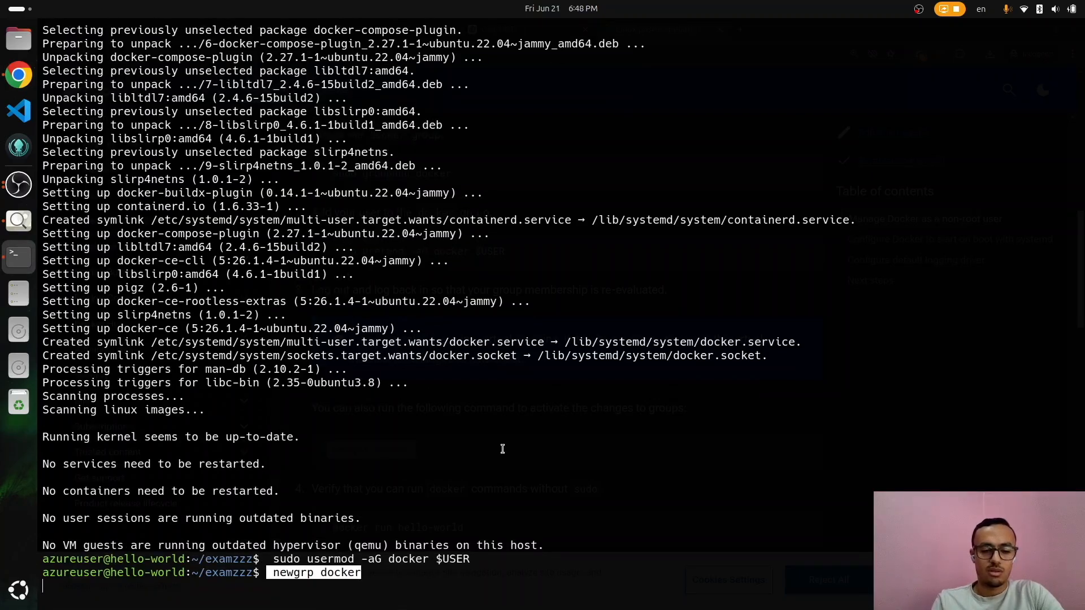
Step: List the project files and search the shell history for the earlier docker run command
type("l")
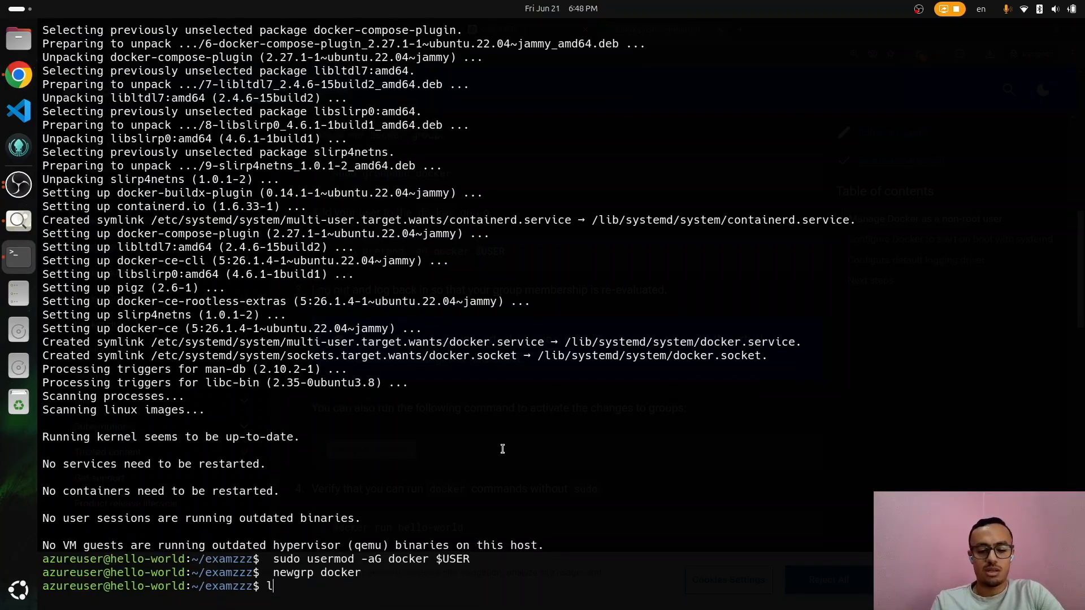
type("s")
key("Return")
key("ctrl+r")
type("docker run")
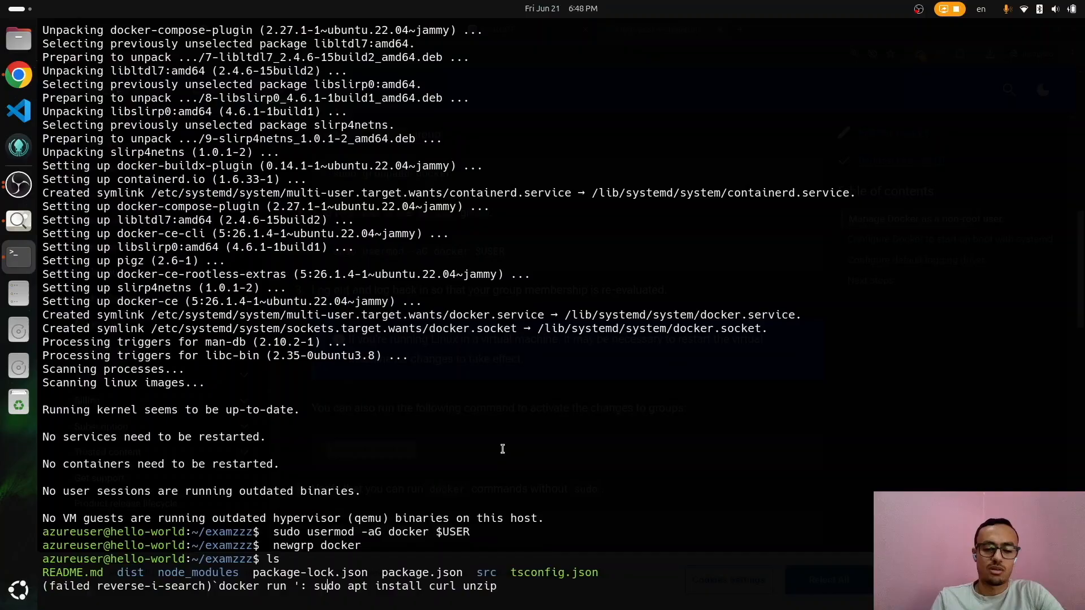
key("BackSpace")
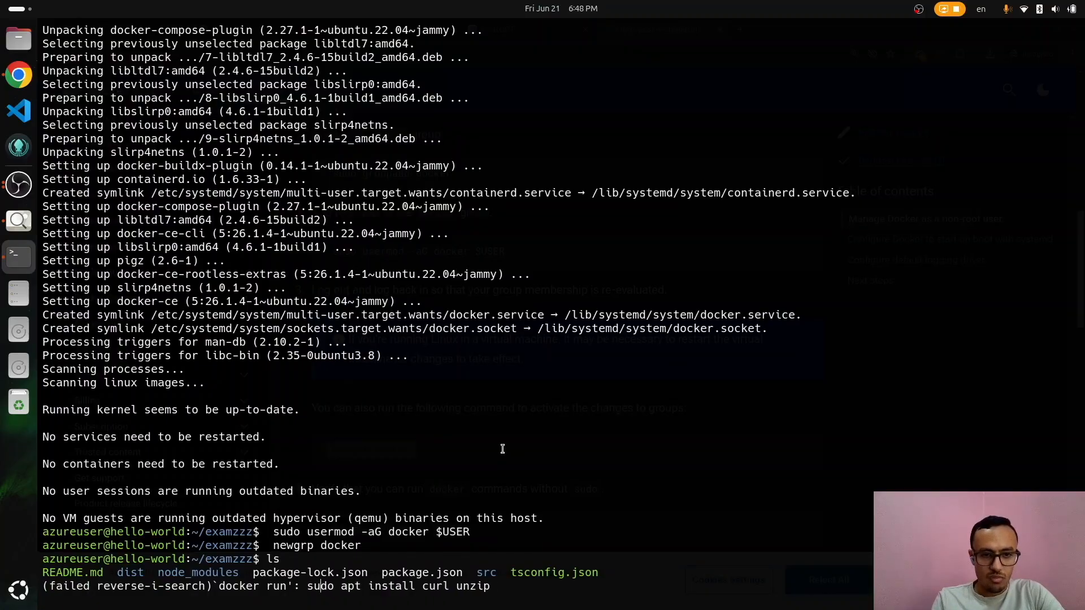
scroll(502, 449, "up", 20)
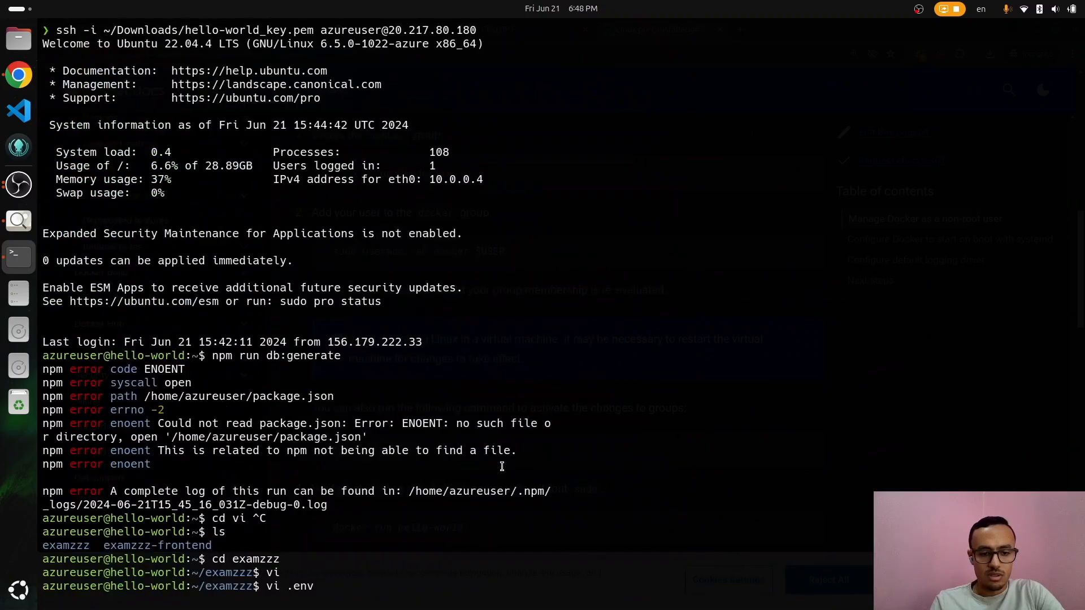
Step: Rerun the earlier docker run command starting postgres:alpine with port 5432 published
scroll(502, 465, "down", 4)
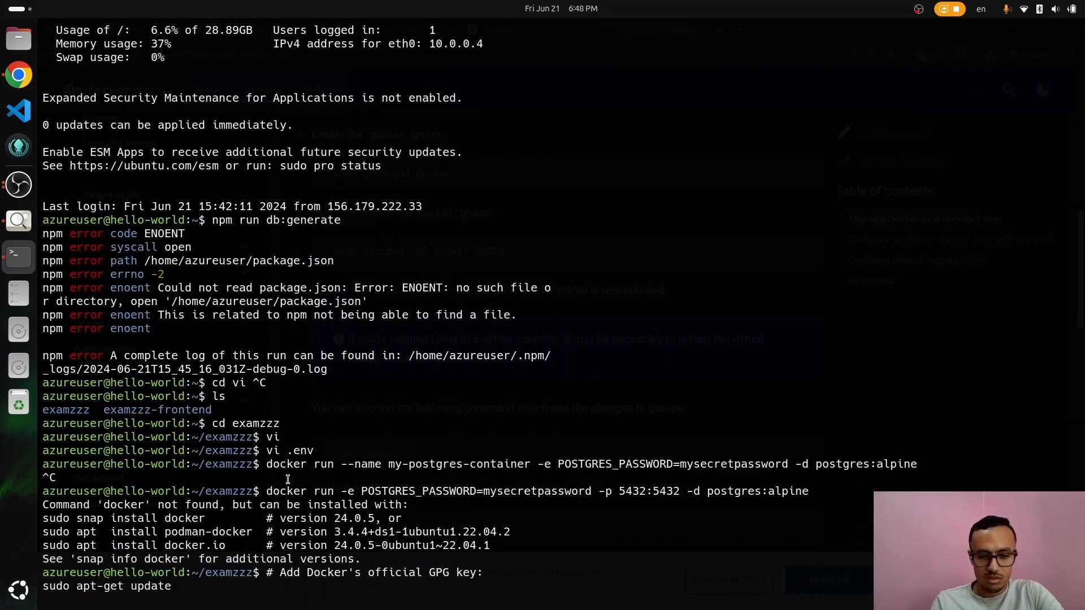
scroll(288, 479, "down", 1)
left_click_drag(267, 478, 811, 478)
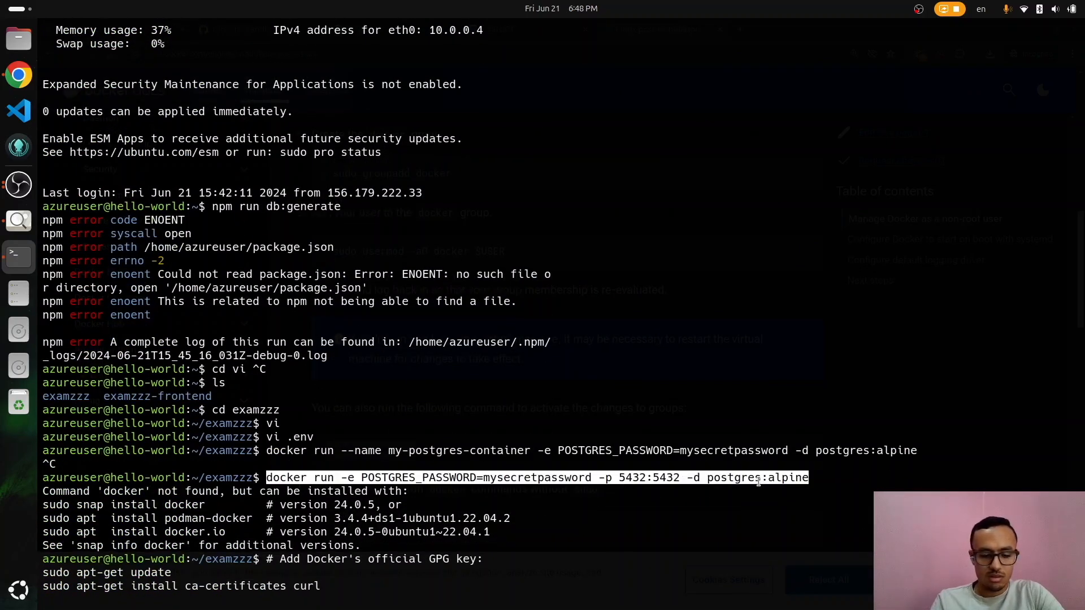
key("ctrl+shift+c")
key("ctrl+shift+v")
key("Return")
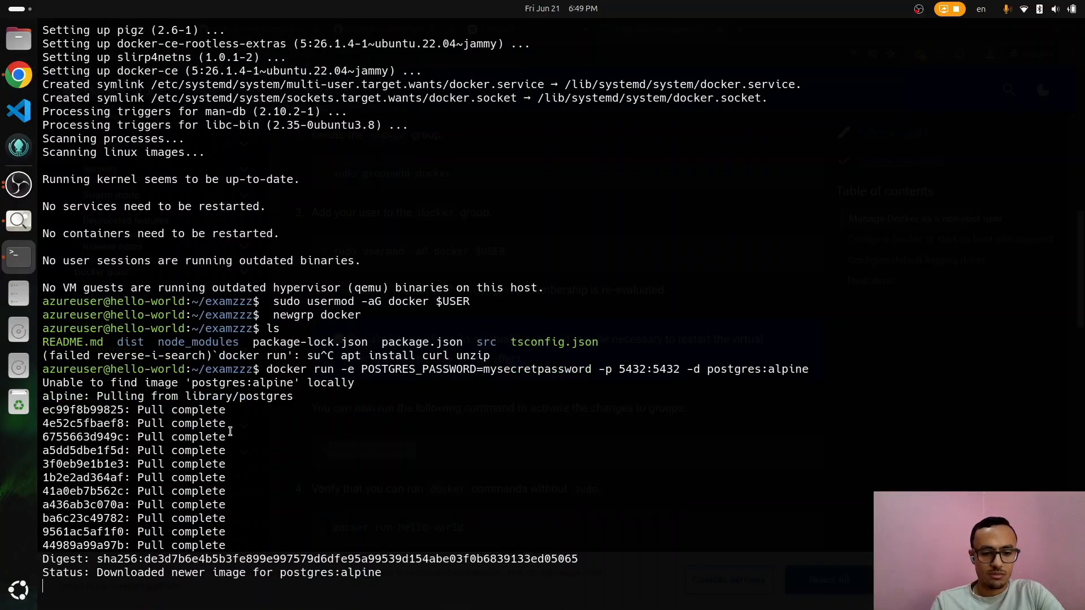
Step: Confirm with docker ps that the postgres container is running
type("docker ps")
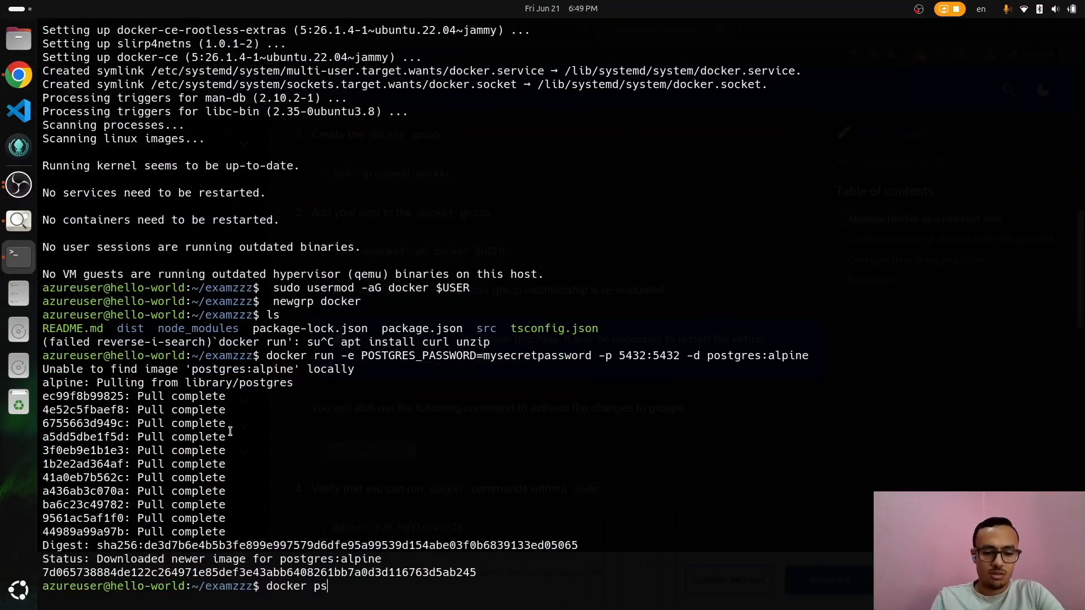
key("Return")
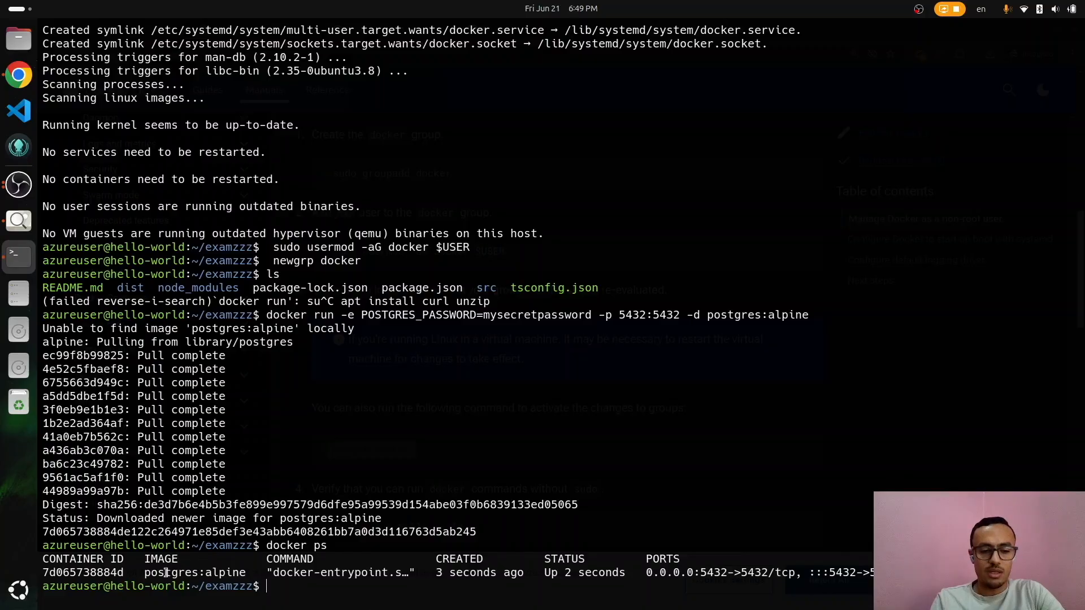
triple_click(165, 573)
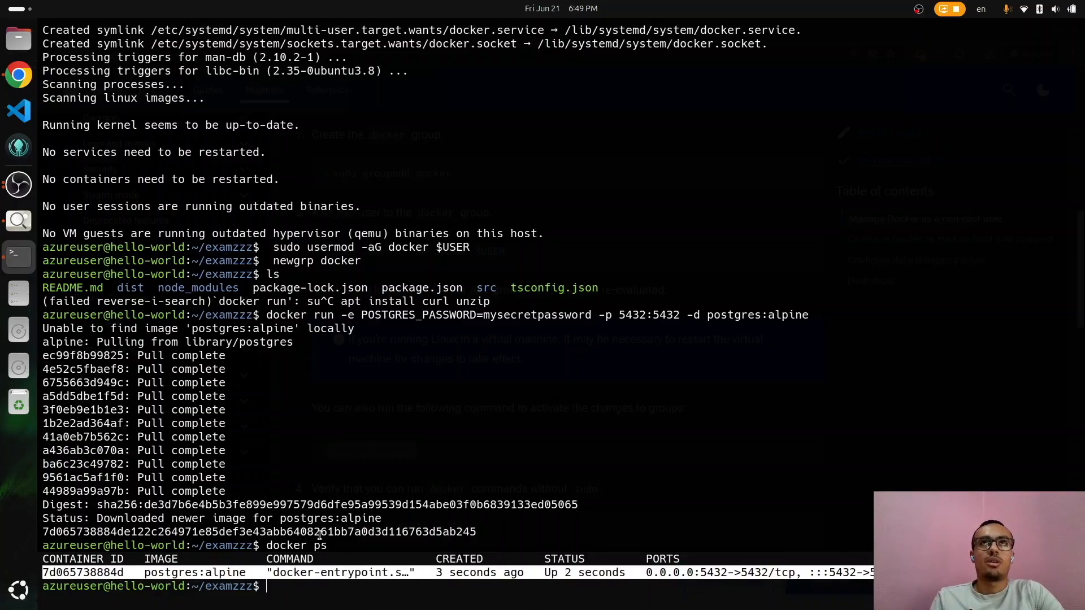
Step: Fill in the admin username and password in .env using vi
type("vi .env")
key("Return")
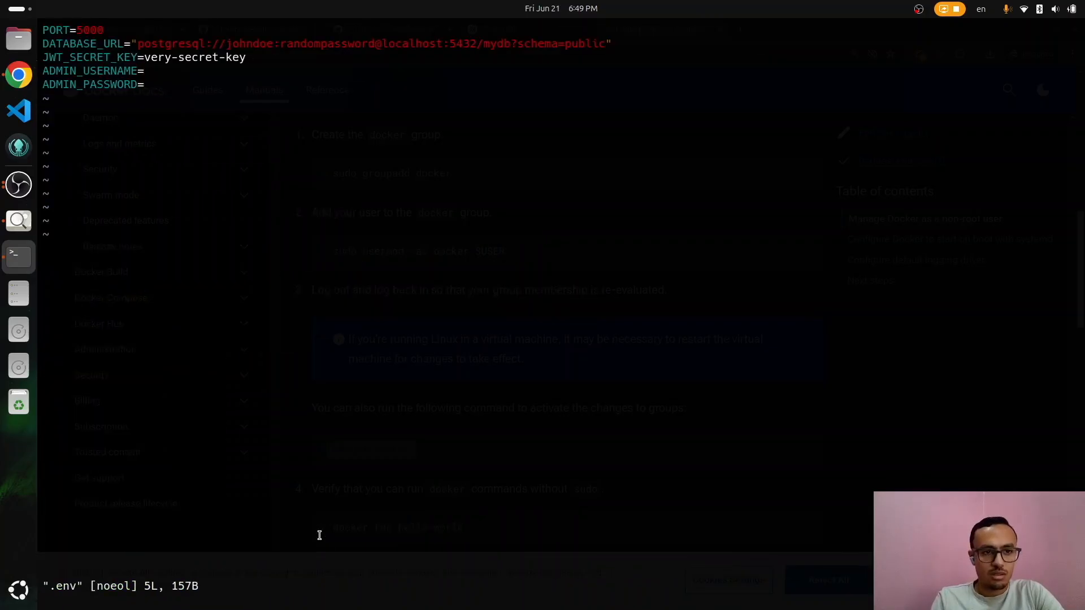
type("a")
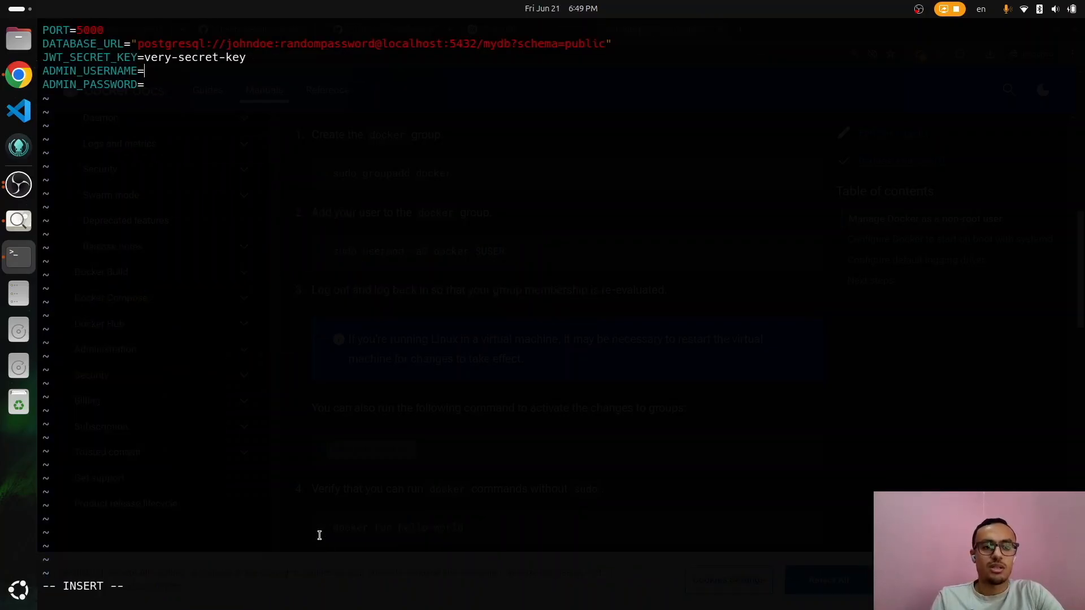
type("admin")
key("Escape")
type("jaadmin")
key("Escape")
type("w")
key("Return")
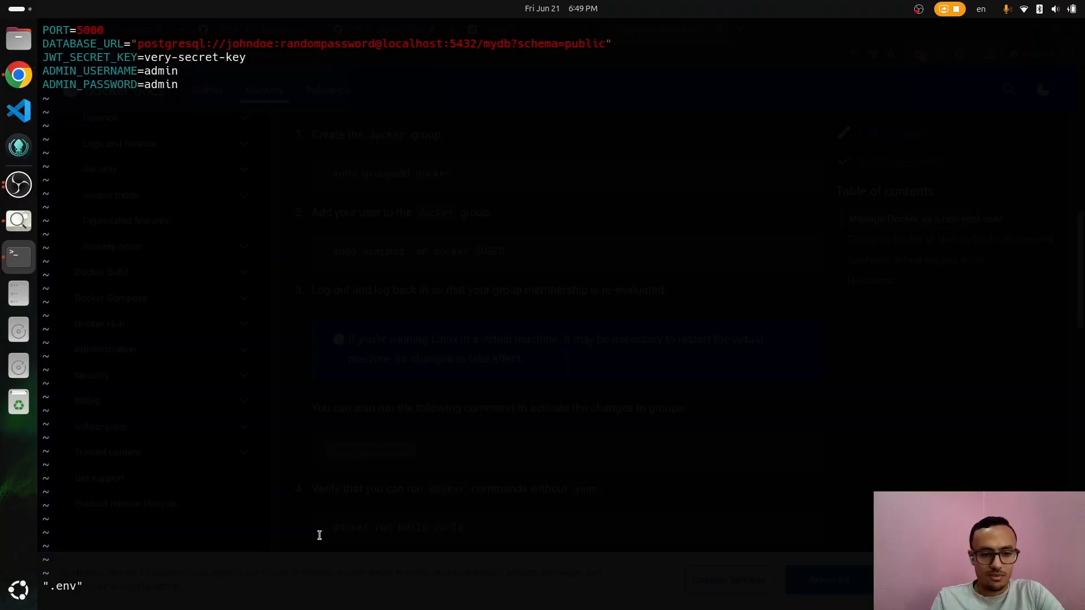
type(":q")
key("Return")
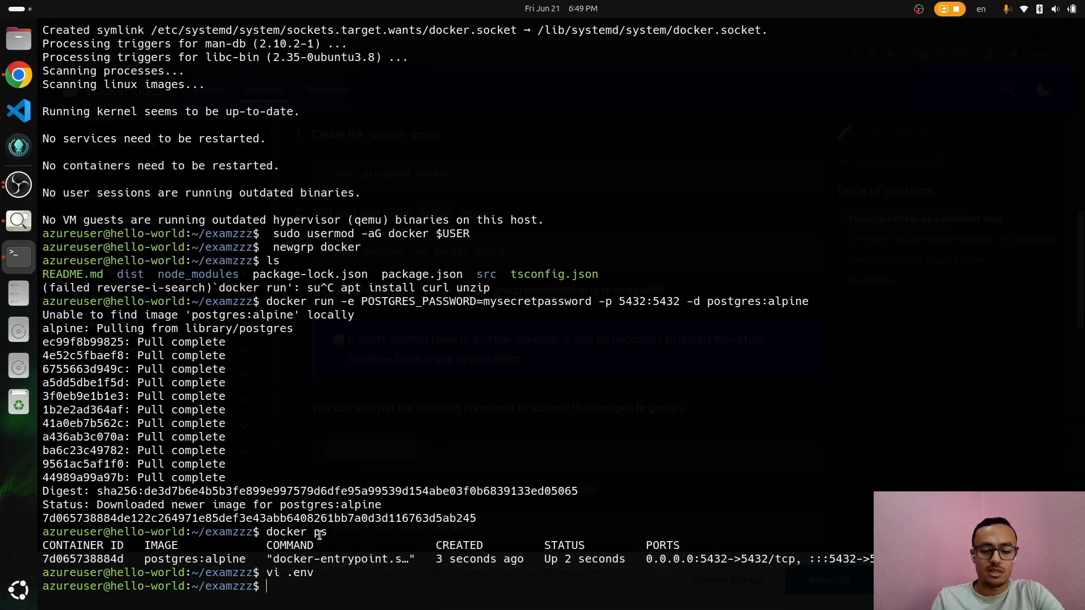
Step: Reopen .env, check the admin username and password lines, and save with :wq
key("Up")
key("Return")
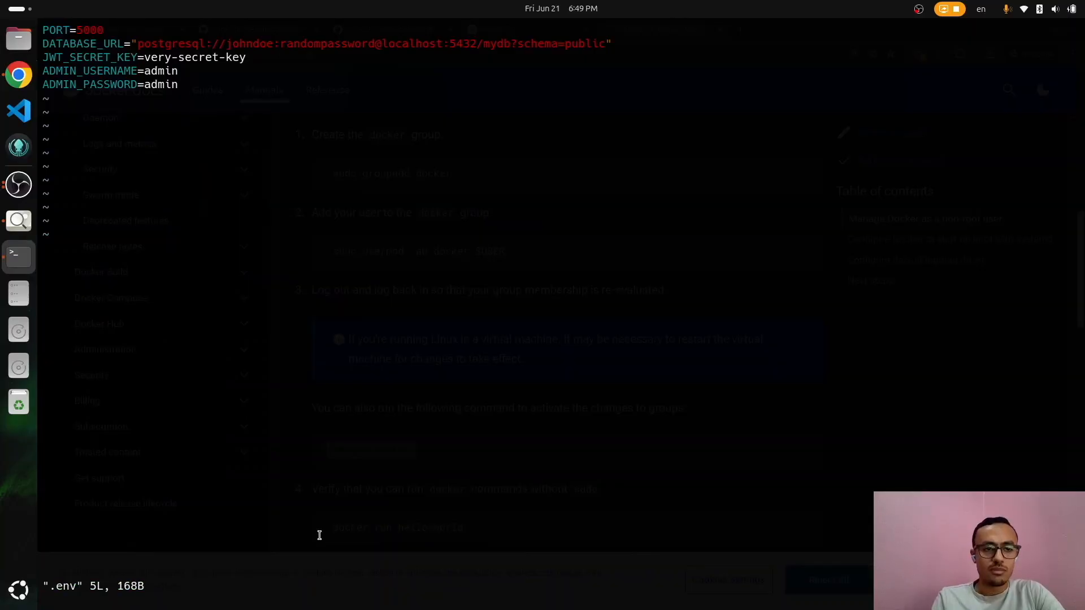
key("Down")
key("Down")
key("Down")
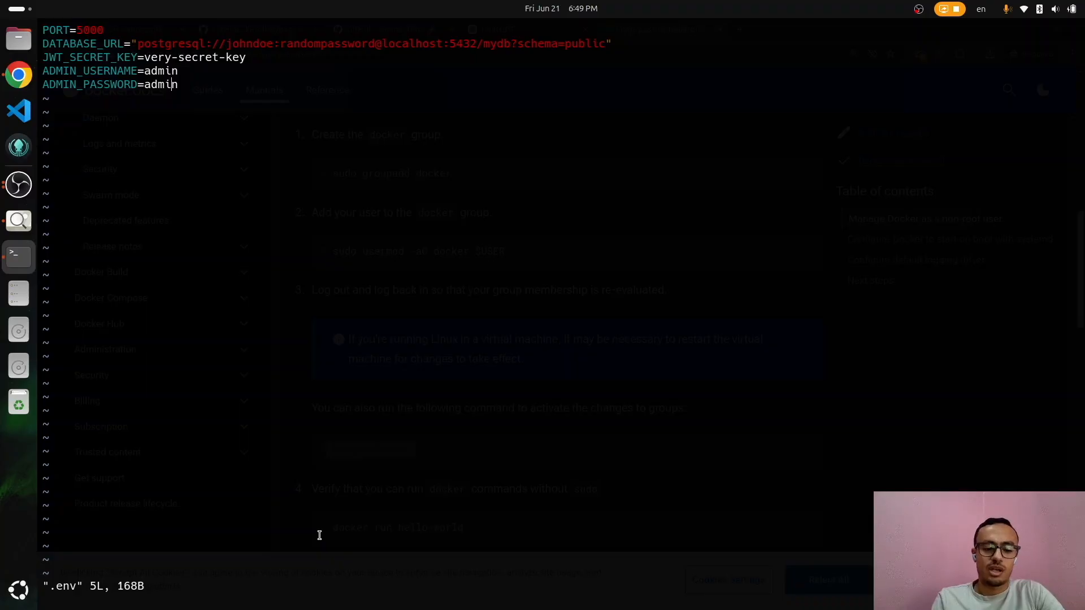
key("Up")
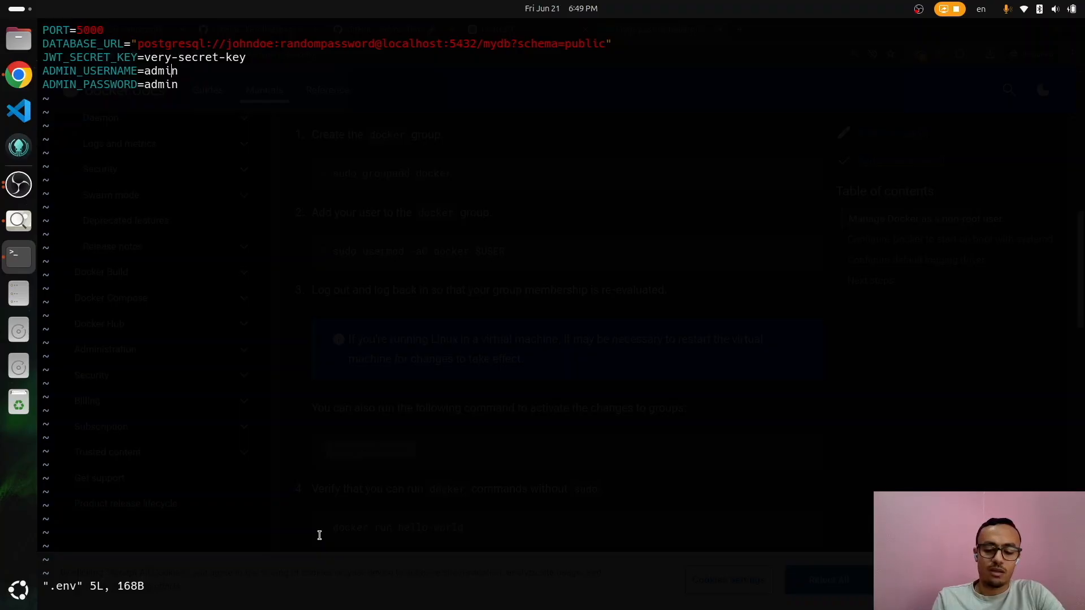
key("shift+semicolon")
type("w")
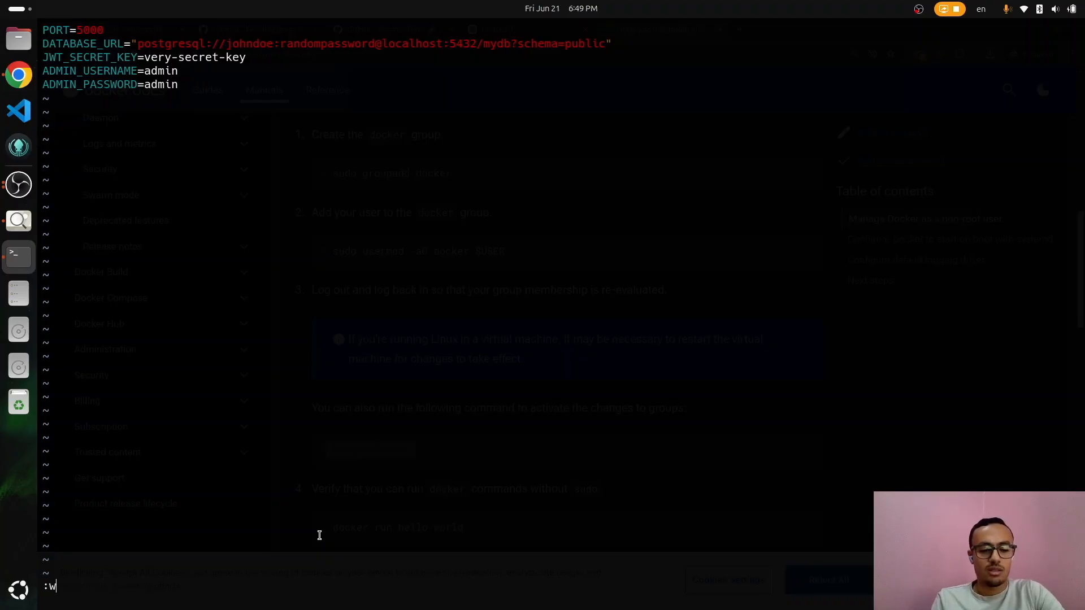
type("q")
key("Return")
Step: List the files and run npm run start, which fails with a database authentication error
type("ls")
key("Return")
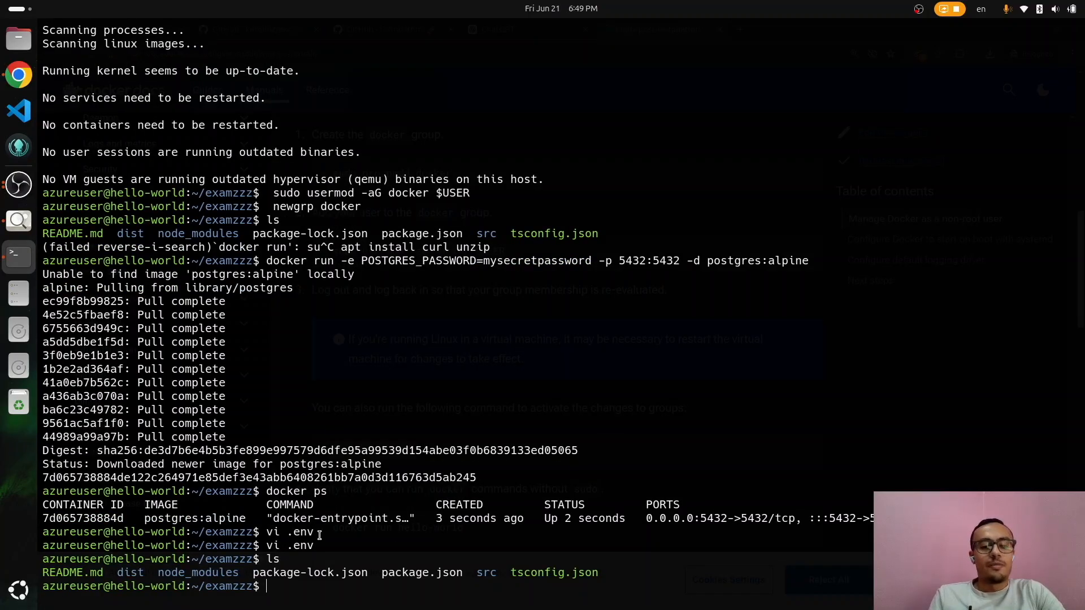
type("npm ")
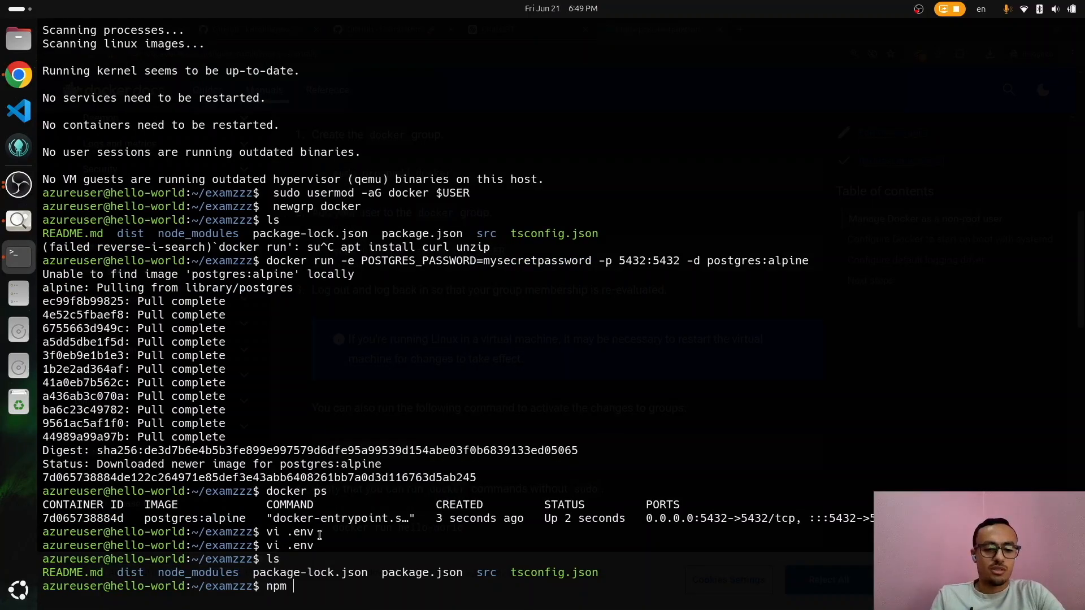
type("run start")
key("Return")
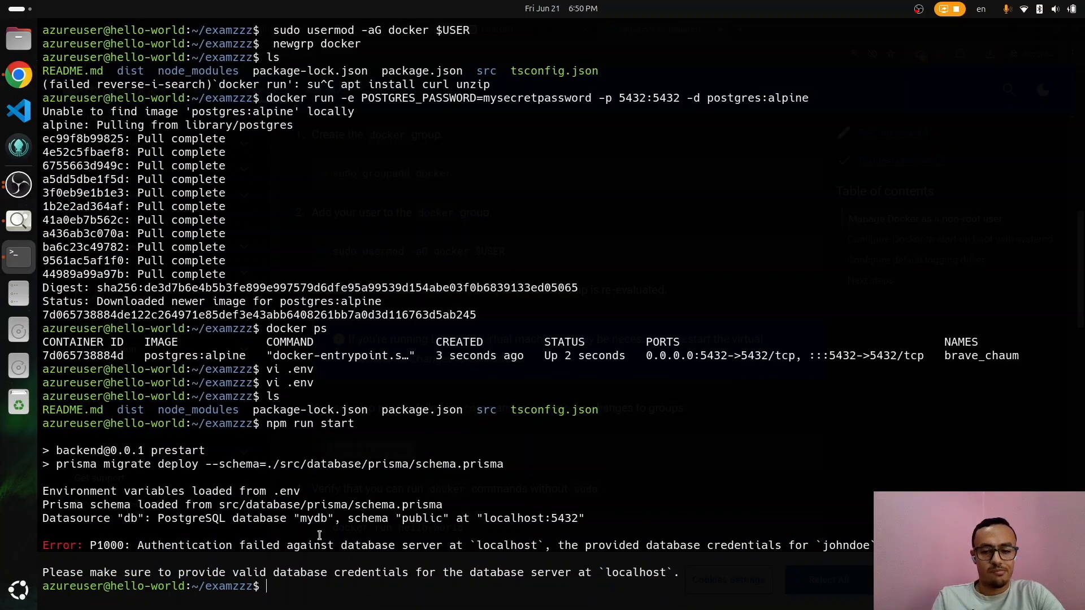
Step: Reopen .env and begin changing the database user in DATABASE_URL to postgres
type("vi .env")
key("Return")
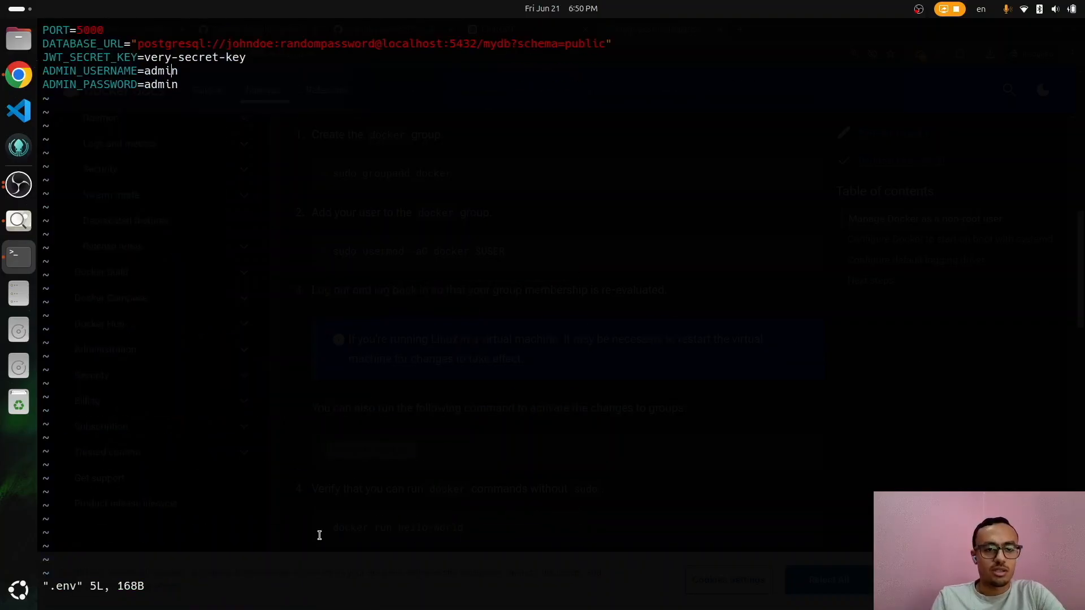
key("Up")
key("Up")
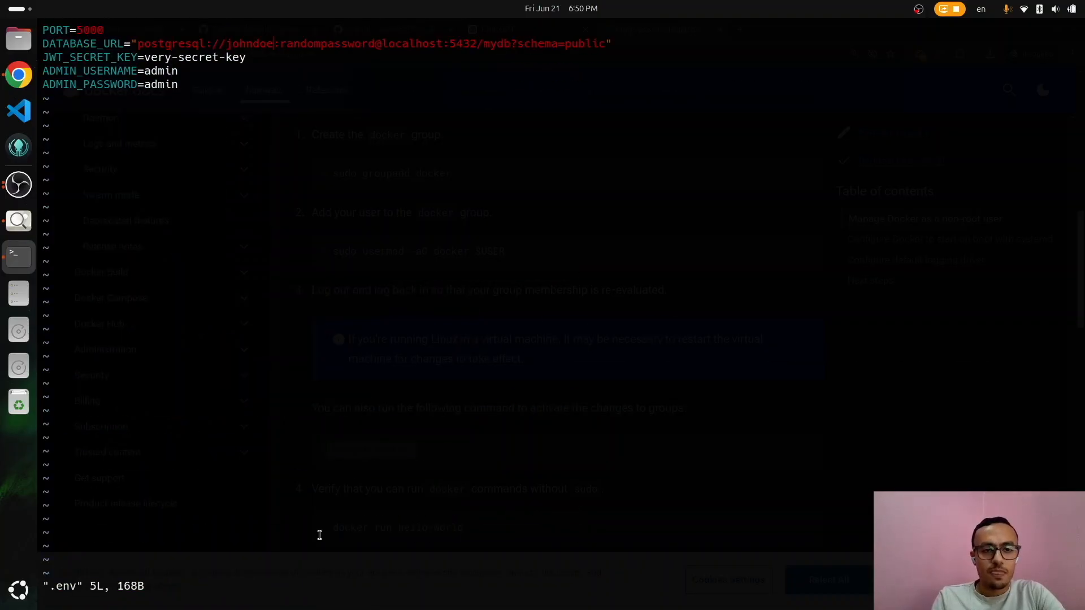
key("i")
key("BackSpace")
key("BackSpace")
key("BackSpace")
key("BackSpace")
key("BackSpace")
key("BackSpace")
key("BackSpace")
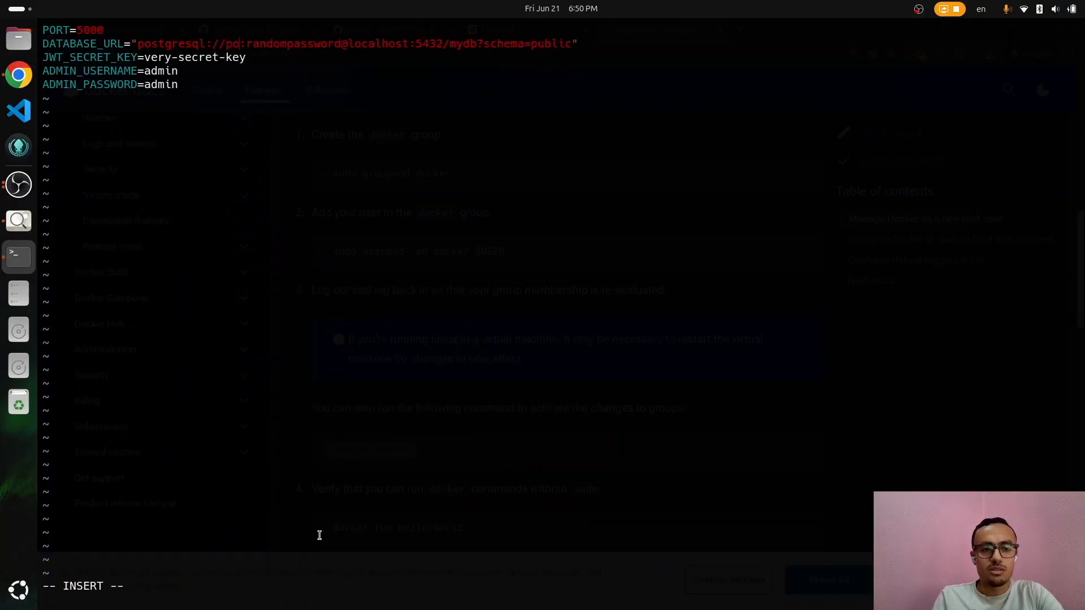
type("post")
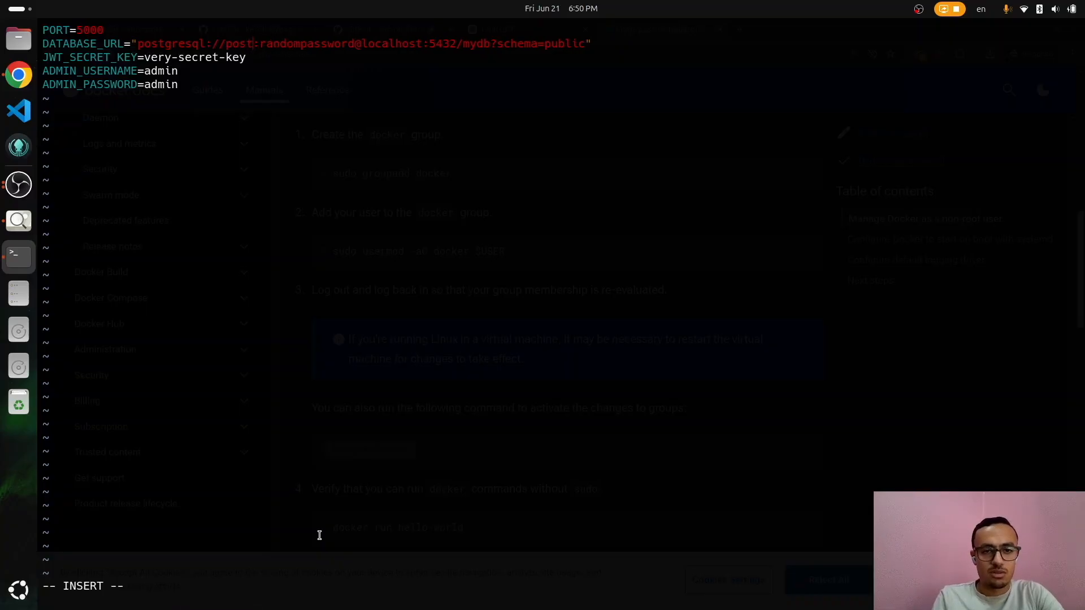
type("g")
Step: Ask ChatGPT 'give me the connection string for the running db' and select its example postgresql:// string
key("alt+Tab")
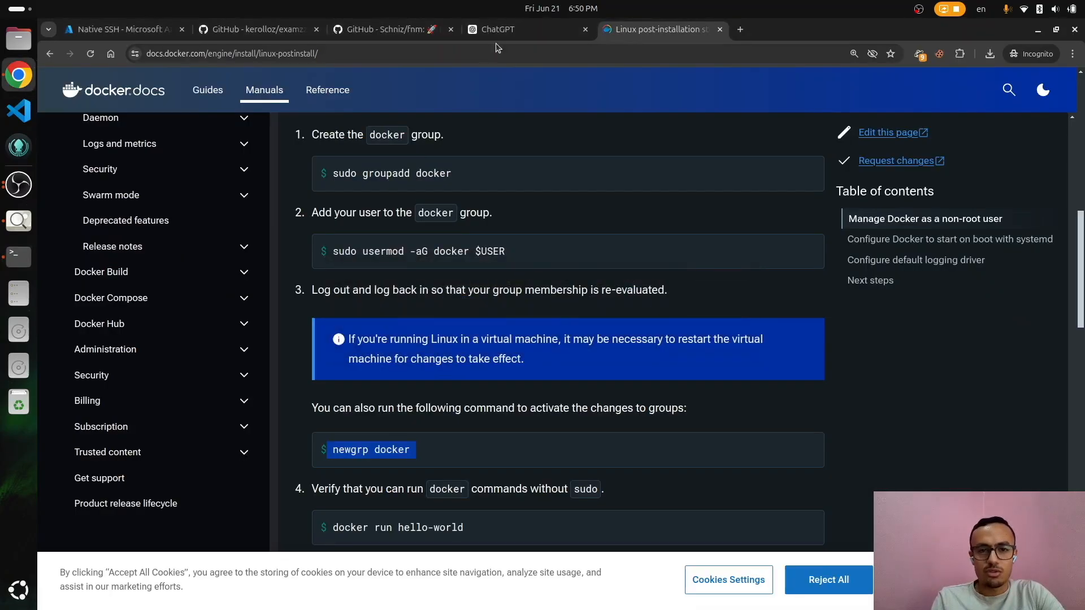
left_click(506, 34)
type("give me the connection string for the running db")
key("Return")
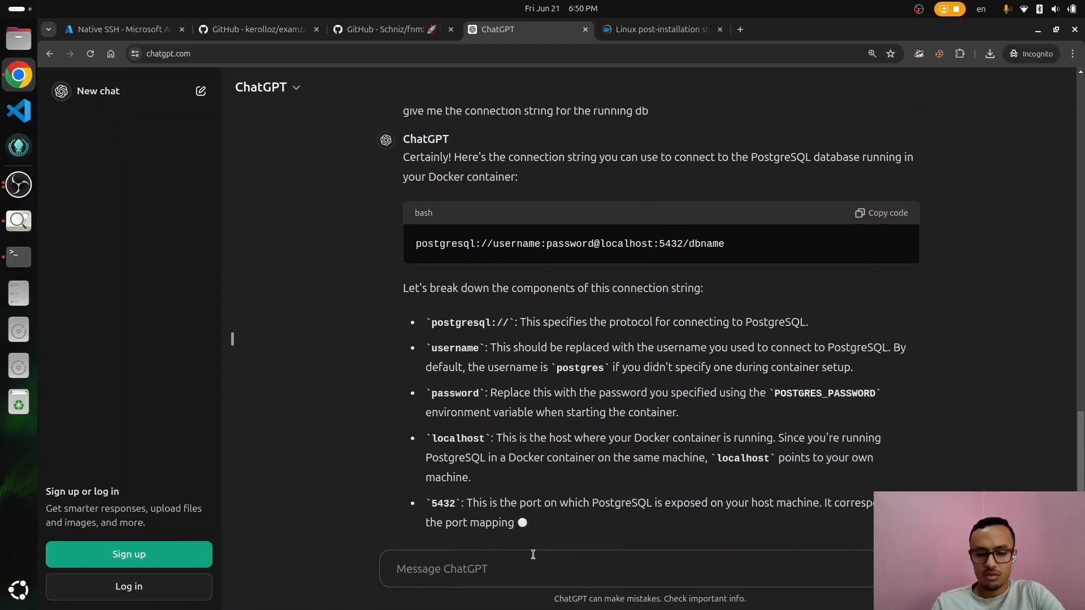
type("replace ")
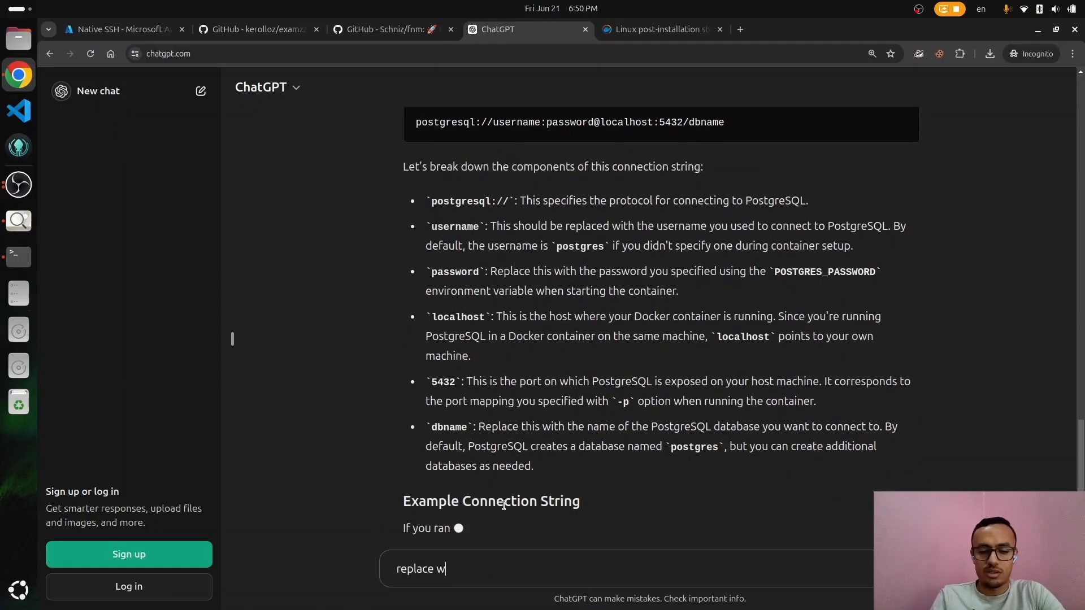
type("wt")
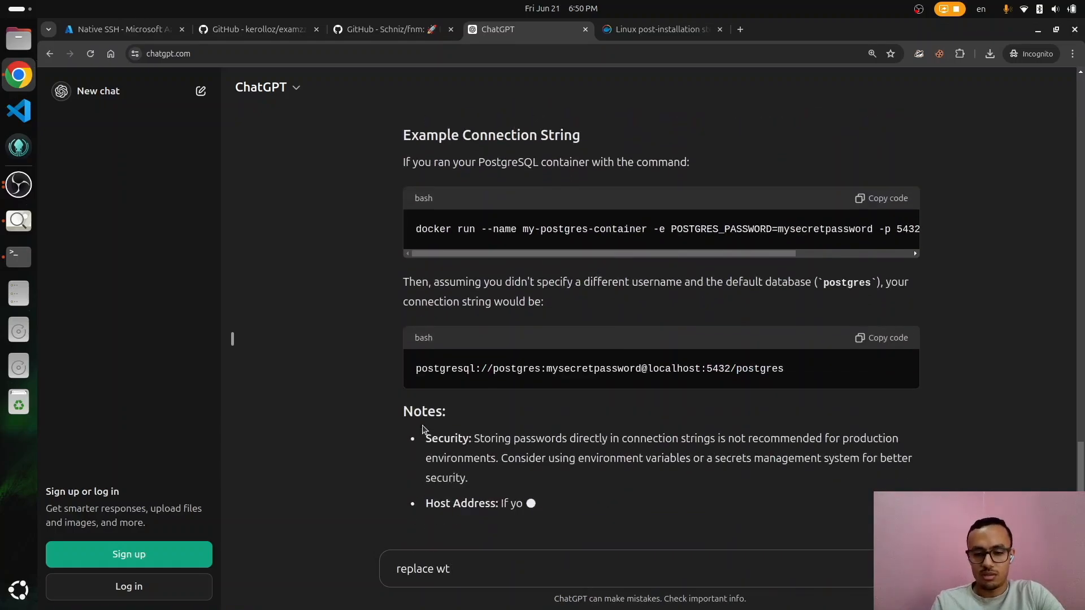
triple_click(558, 371)
Step: Replace the DATABASE_URL value in .env with the copied postgres connection string and save
key("alt+Tab")
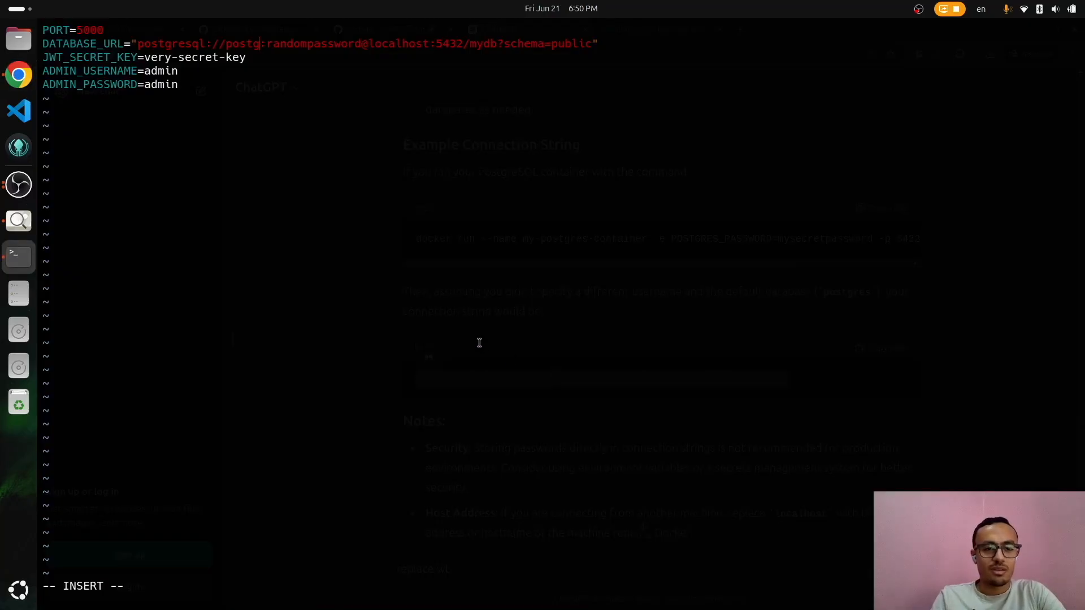
key("Escape")
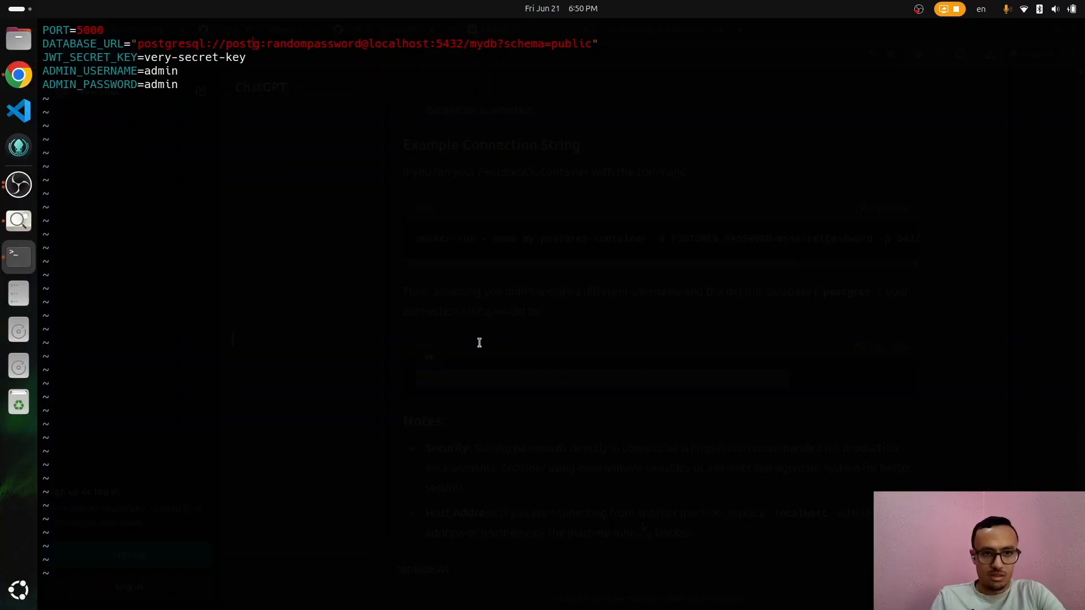
key("c")
key("i")
key("quotedbl")
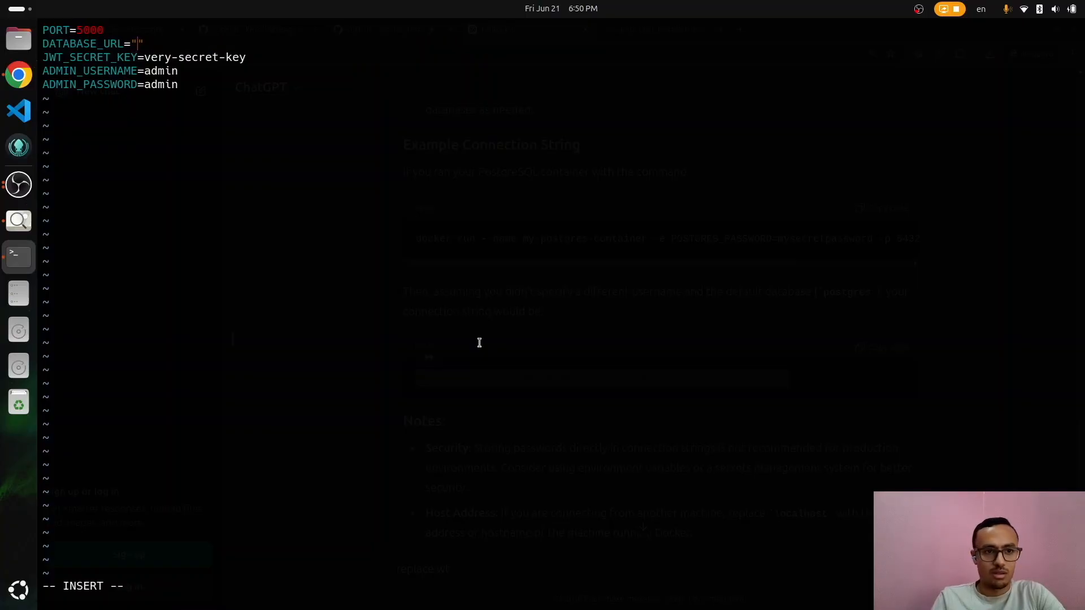
key("ctrl+shift+v")
key("i")
key("BackSpace")
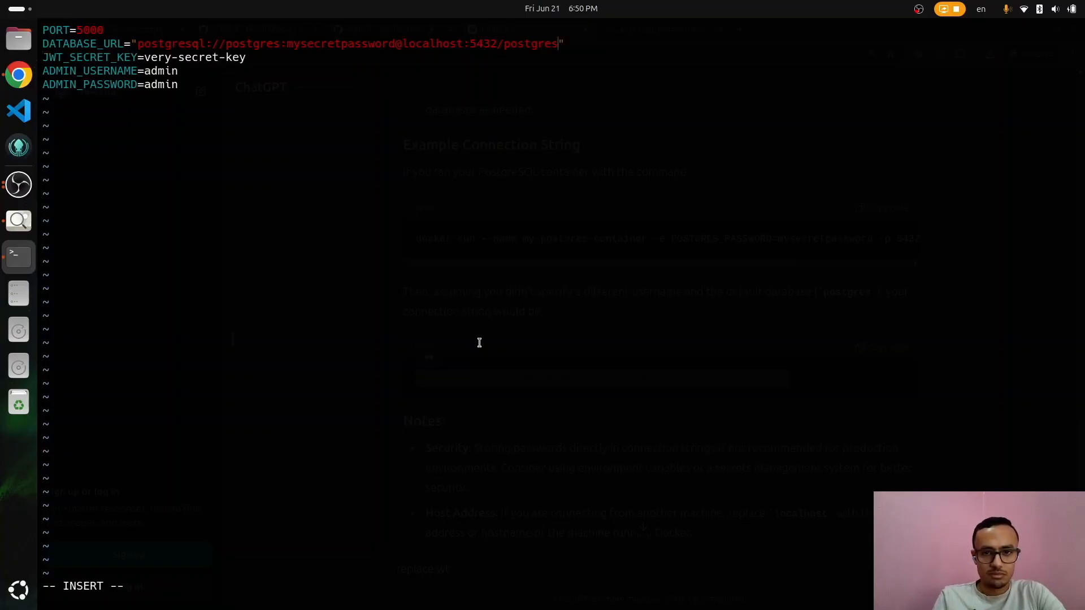
key("Escape")
type(":wq")
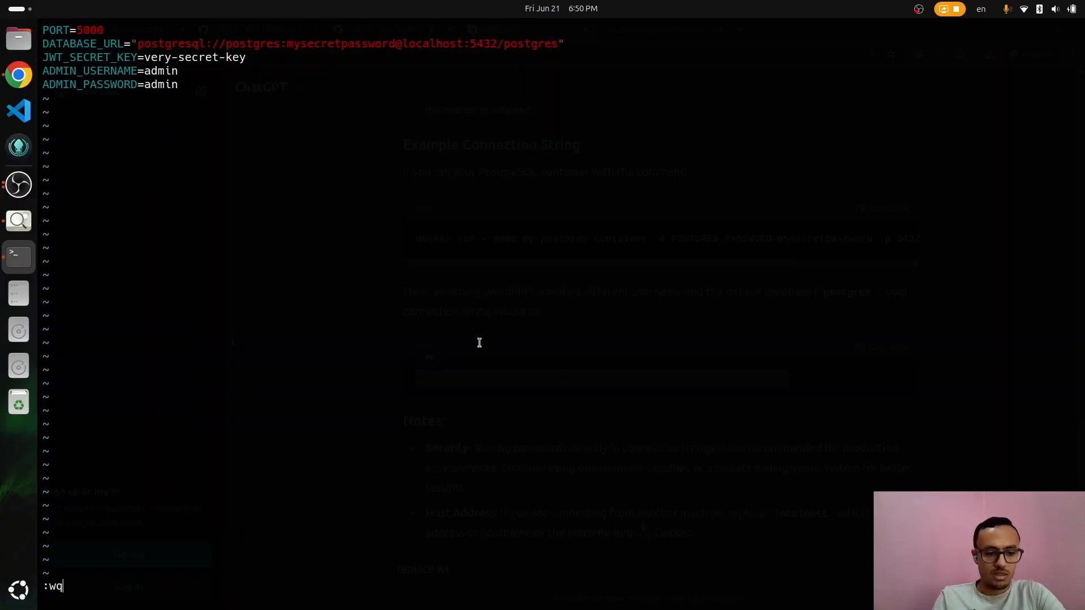
key("Return")
Step: Run npm start to apply the 9 migrations and listen on port 5000, then stop it
type("npm start")
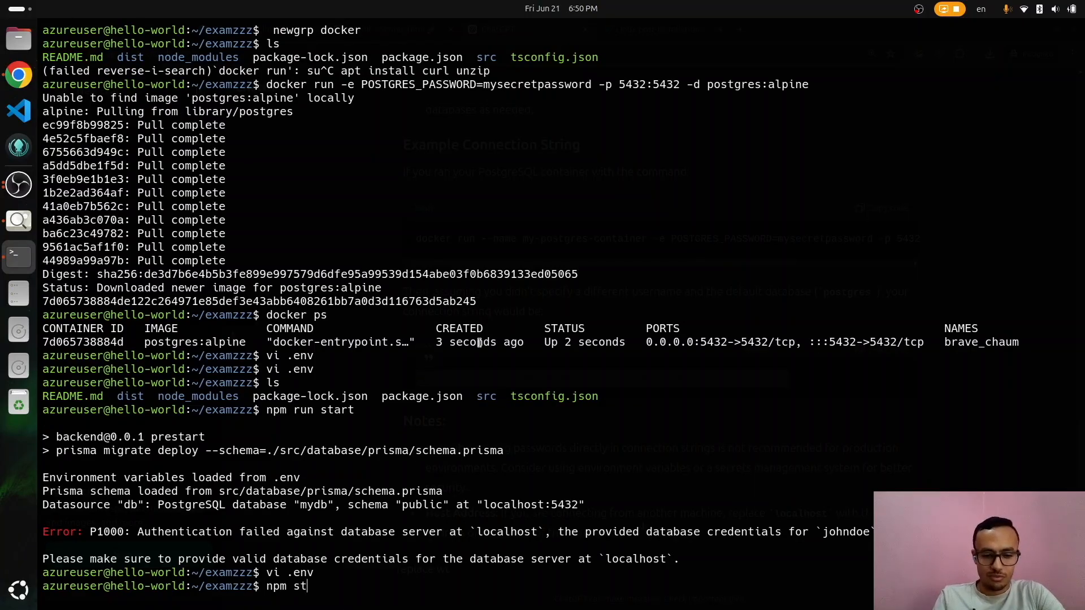
key("Return")
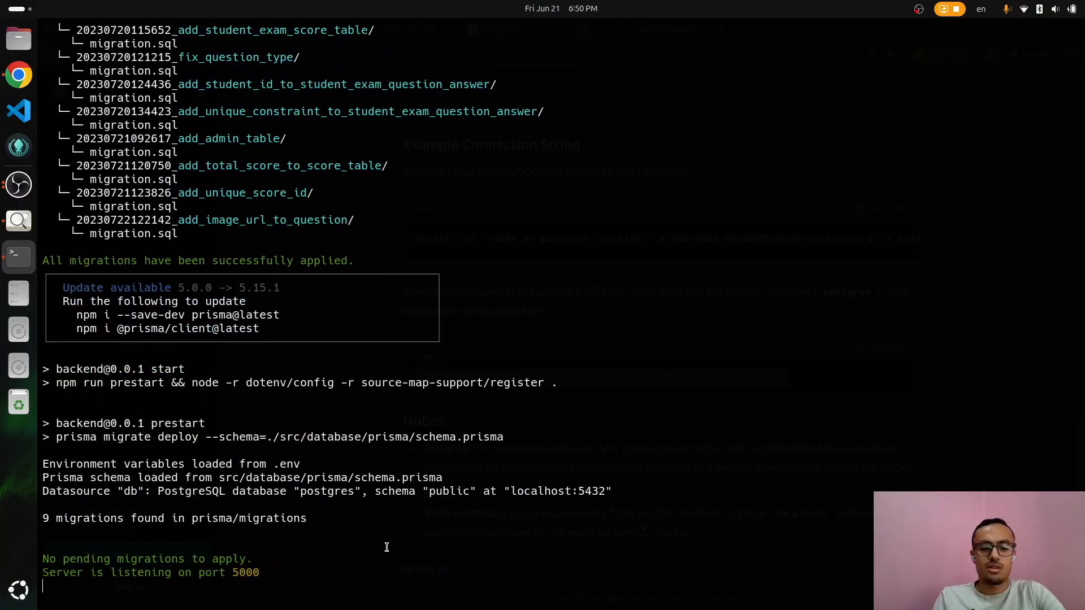
key("ctrl+c")
type("ls")
key("Return")
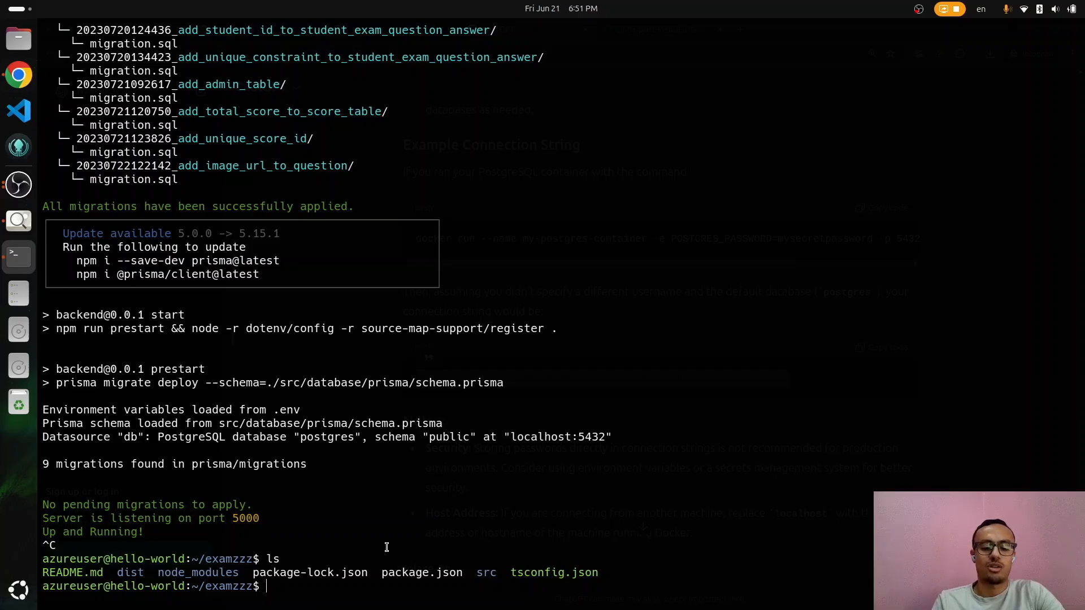
key("alt+Tab")
Step: Search Google for pm2, open its Quick Start docs, and select npm install pm2@latest -g
key("ctrl+l")
type("pm")
key("alt+Return")
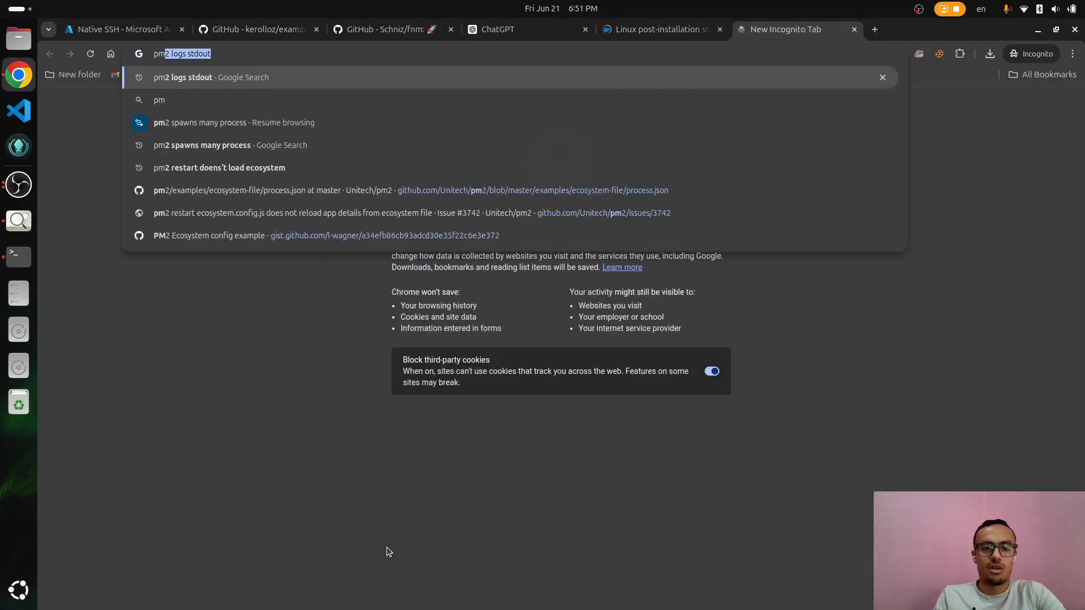
type("pm2")
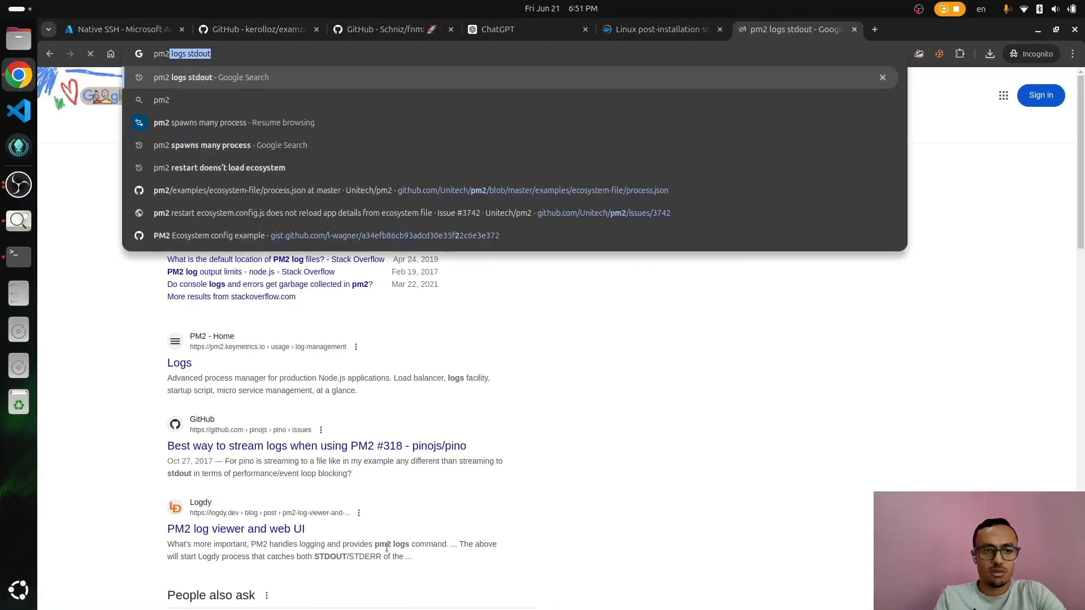
key("Return")
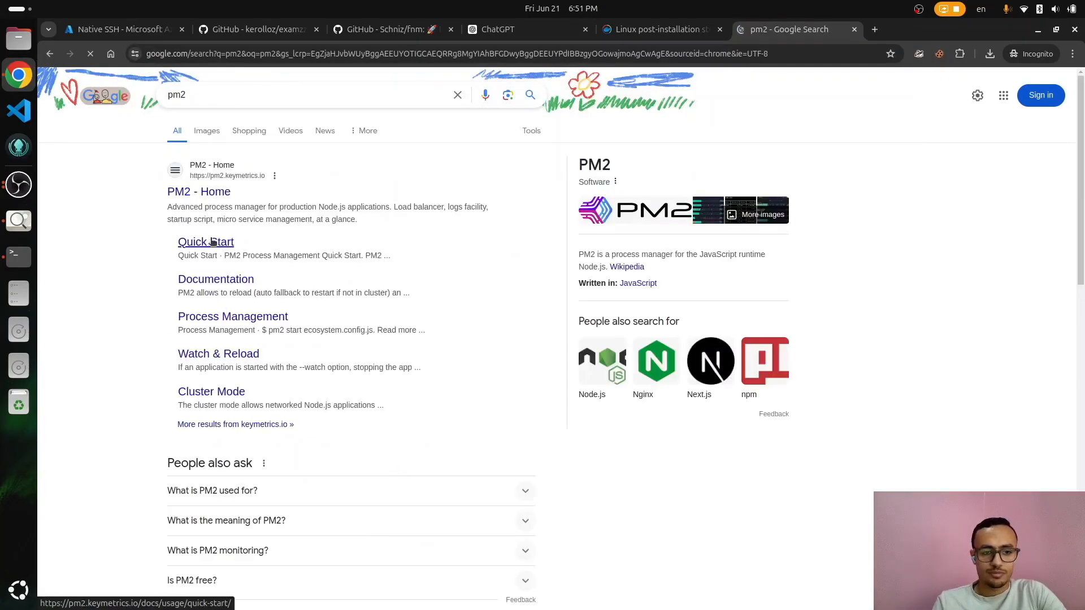
left_click(217, 243)
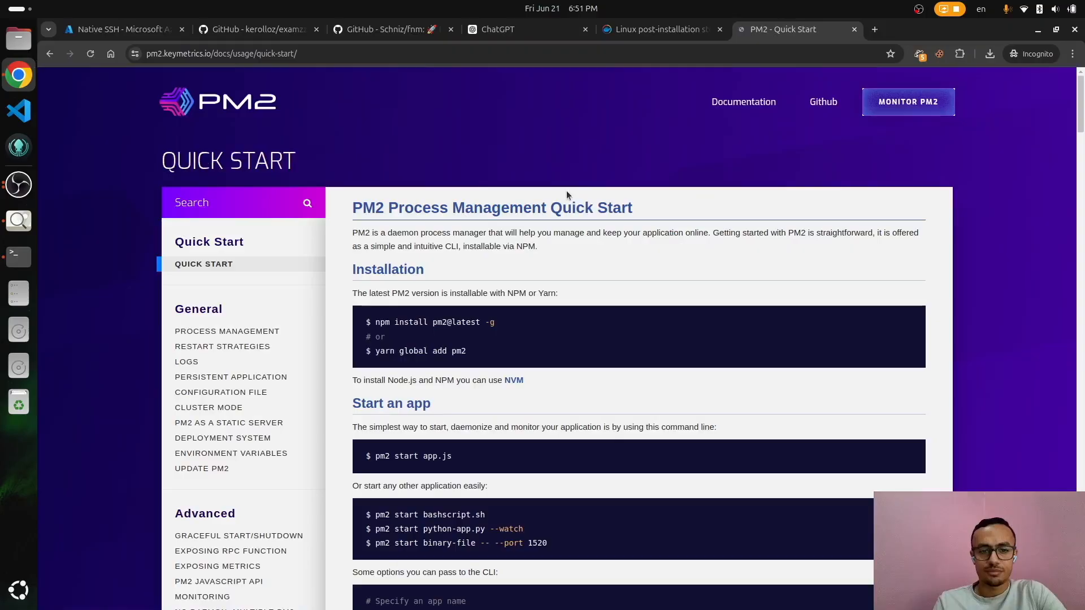
left_click_drag(381, 323, 514, 320)
Step: Install PM2 globally with npm install pm2@latest -g and run pm2 to verify it works
key("alt+Tab")
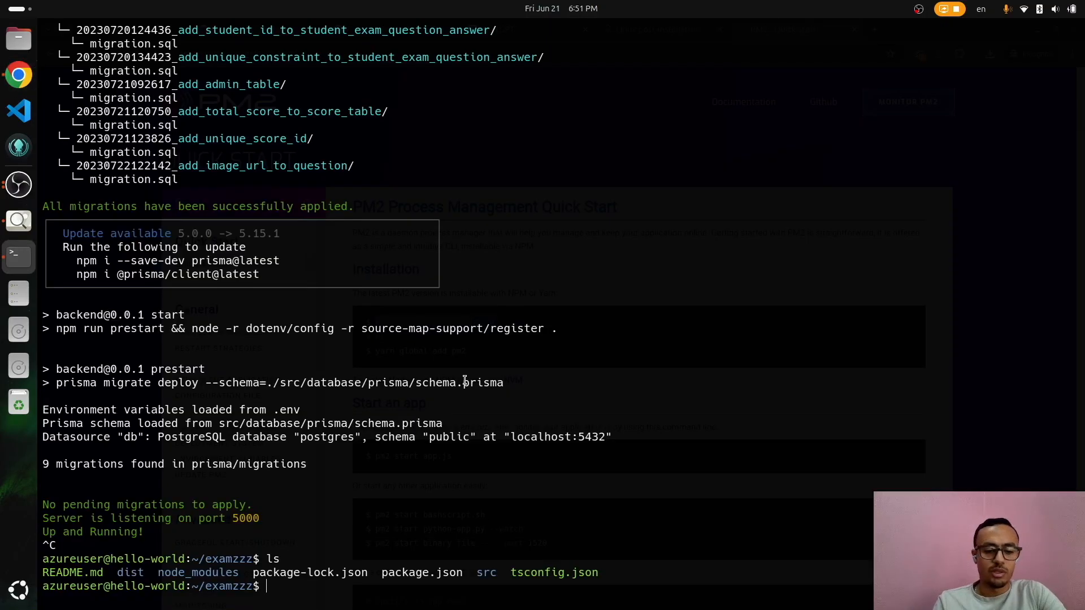
key("ctrl+shift+v")
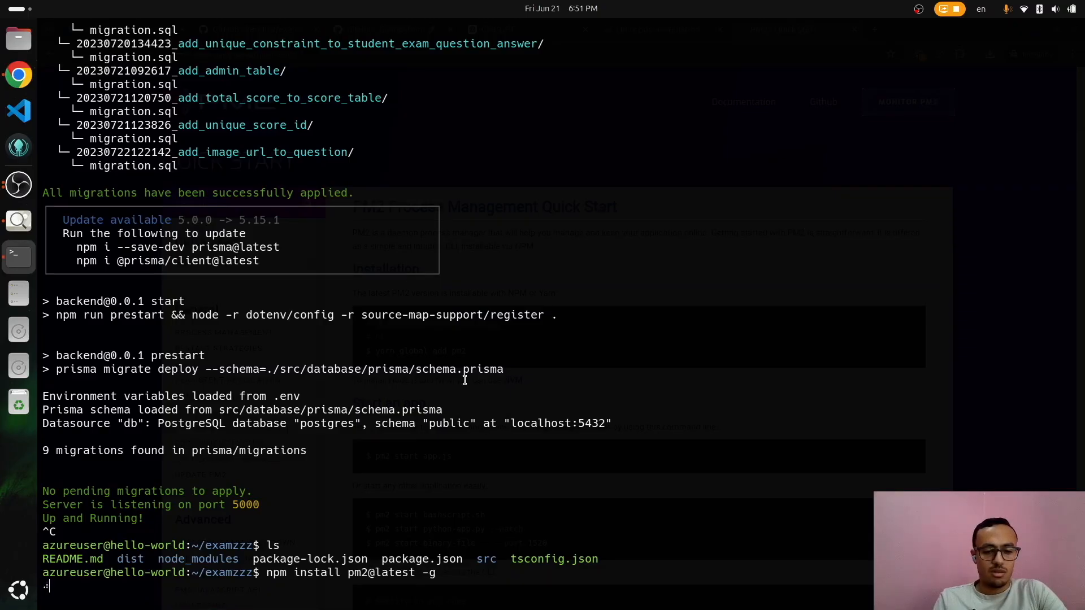
key("alt+Tab")
key("alt+Tab")
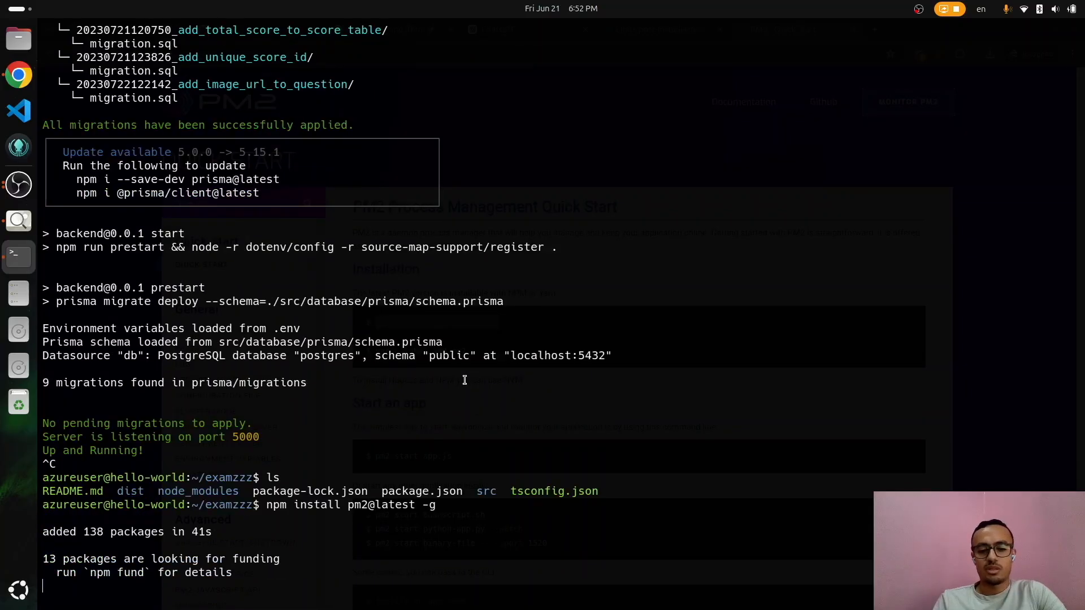
type("pm2")
key("Return")
type("pm2")
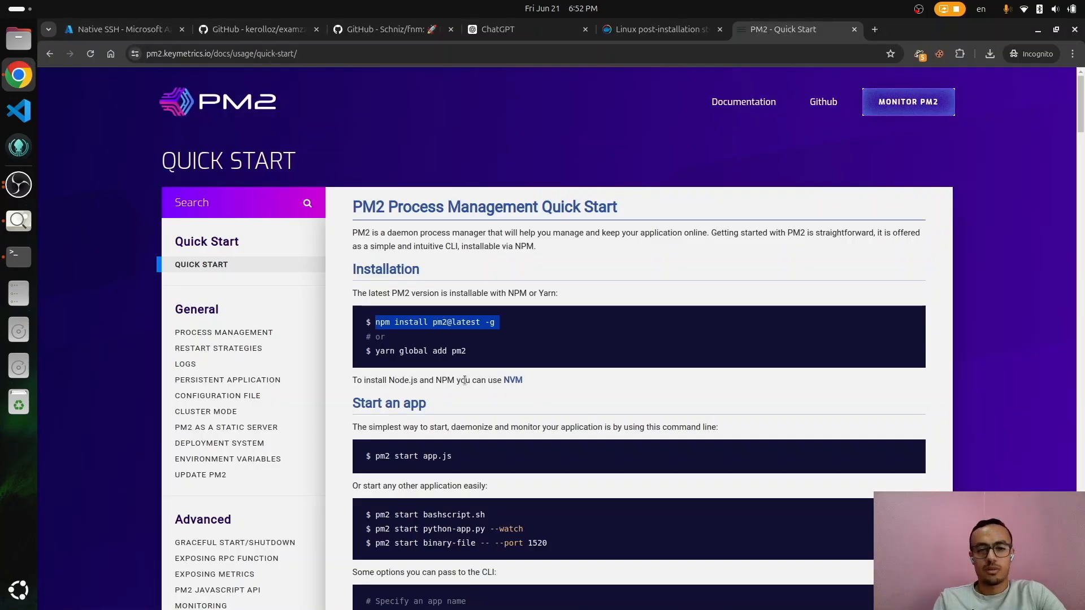
Step: Look up pm2's help for running npm as a process
scroll(625, 403, "down", 4)
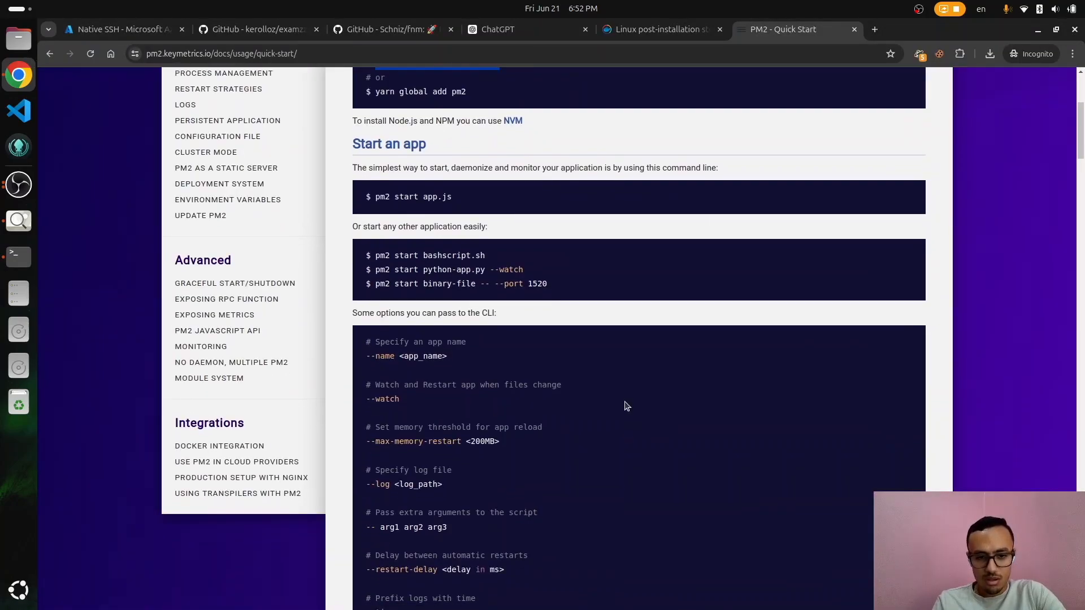
scroll(625, 402, "down", 5)
key("alt+Tab")
type("start npm")
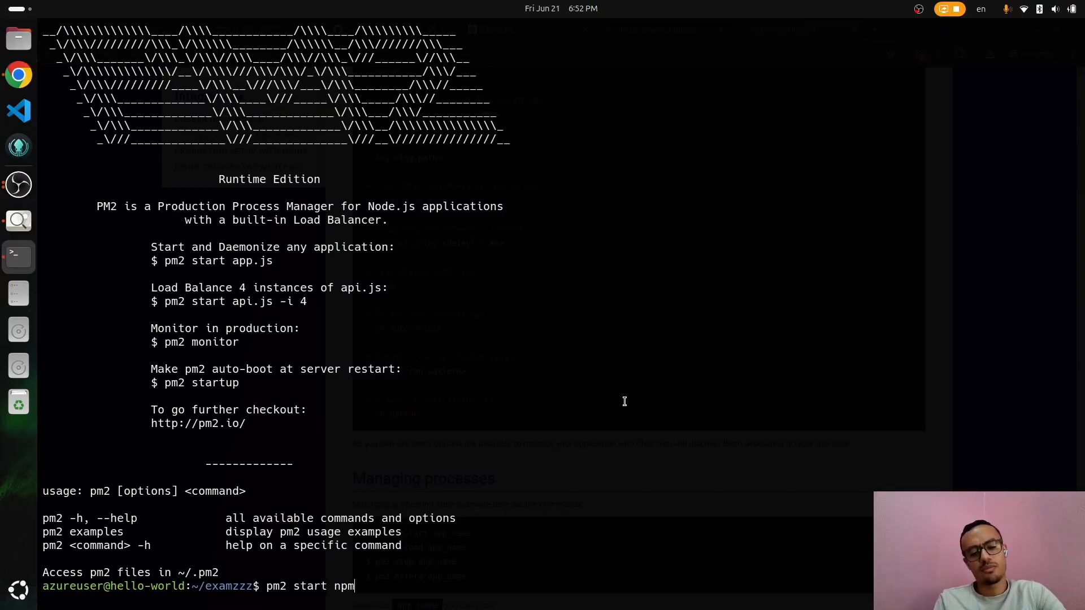
key("BackSpace")
key("BackSpace")
key("BackSpace")
key("BackSpace")
key("BackSpace")
key("BackSpace")
key("BackSpace")
key("BackSpace")
key("BackSpace")
type("npm -h")
key("Return")
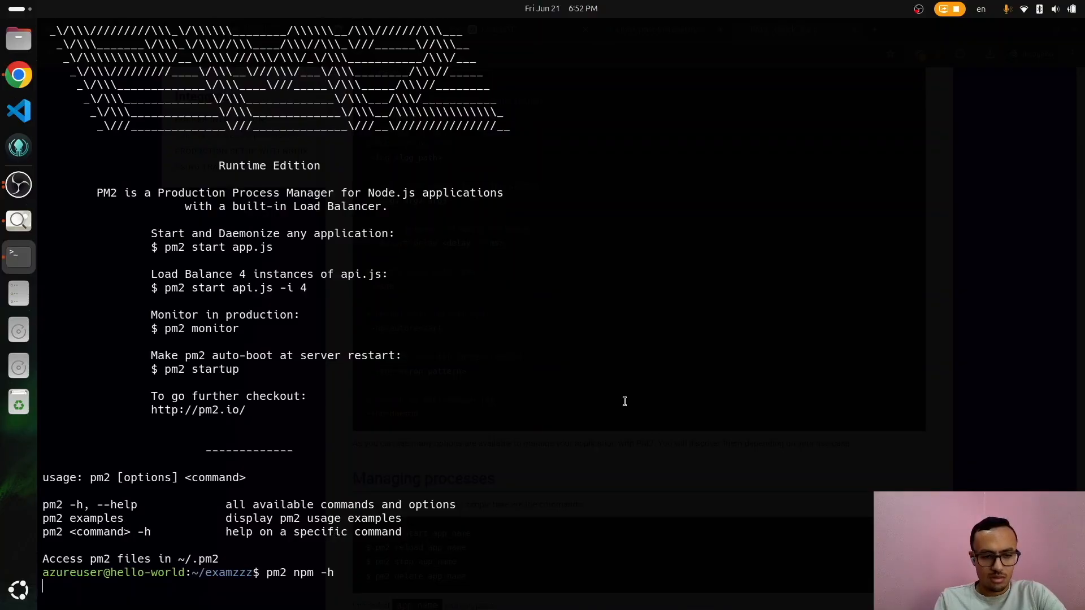
Step: Start the backend under PM2 with pm2 start npm -- start, checking pm2 ls and pm2 logs
type("pm2 ls")
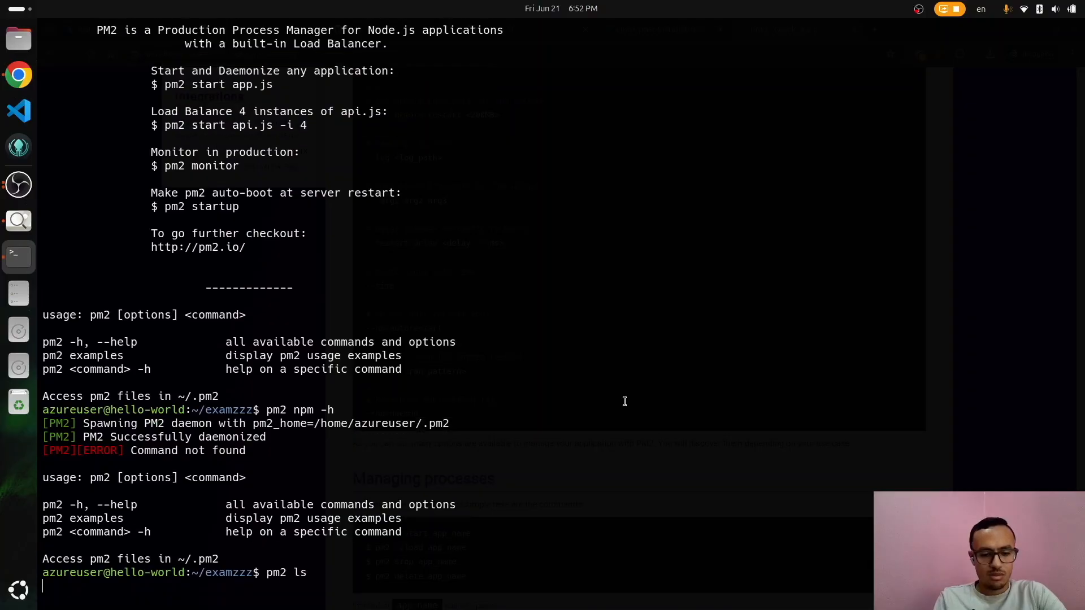
key("Return")
type("pm2 start npm -- start")
key("Return")
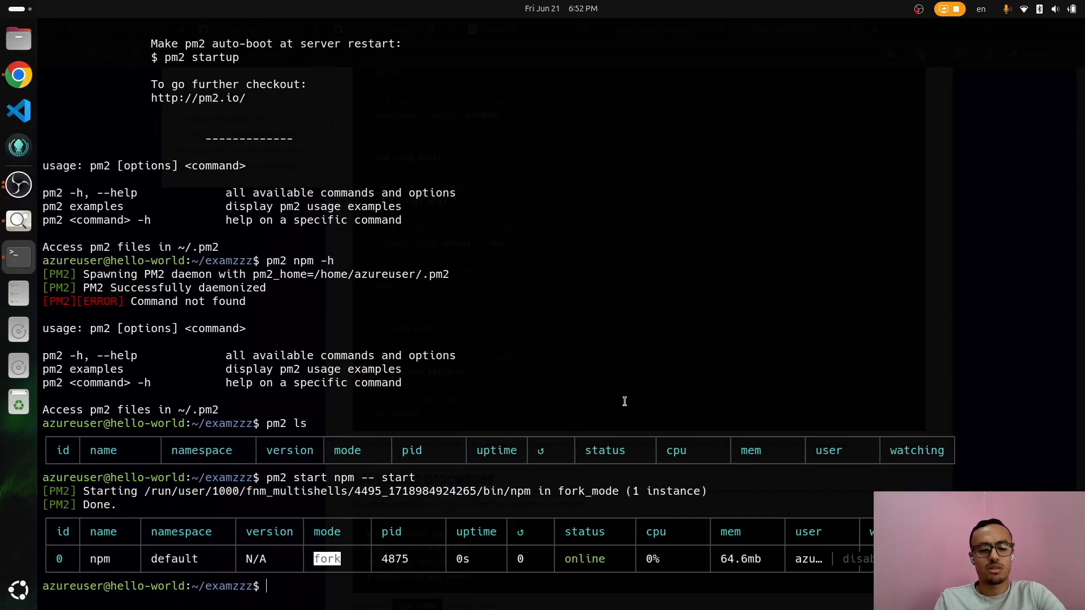
type("pm2 llogs")
key("BackSpace")
key("BackSpace")
key("BackSpace")
key("BackSpace")
type("ogs")
key("Return")
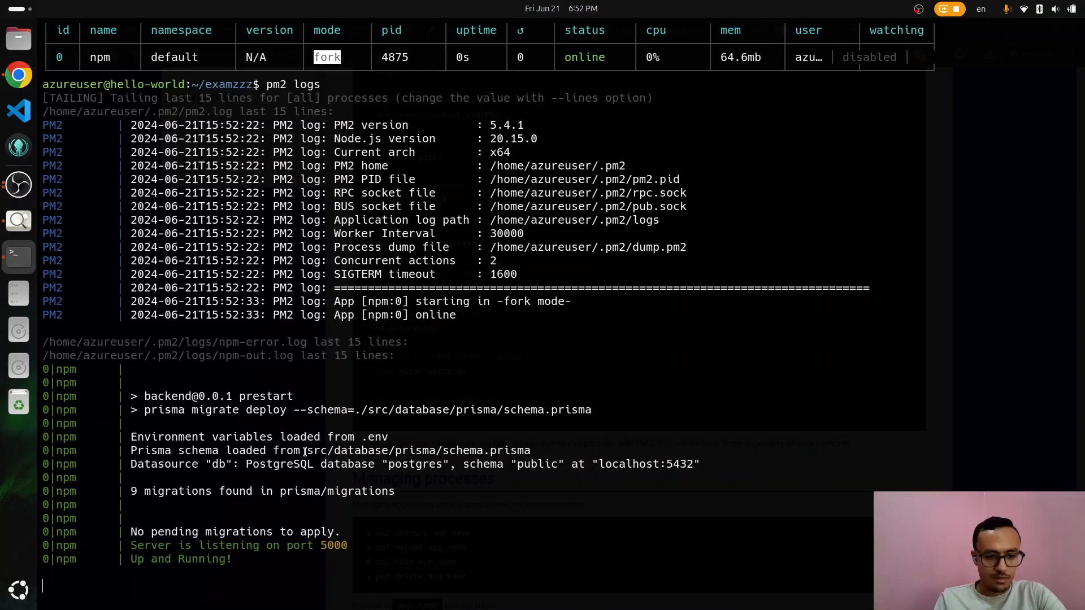
key("ctrl+c")
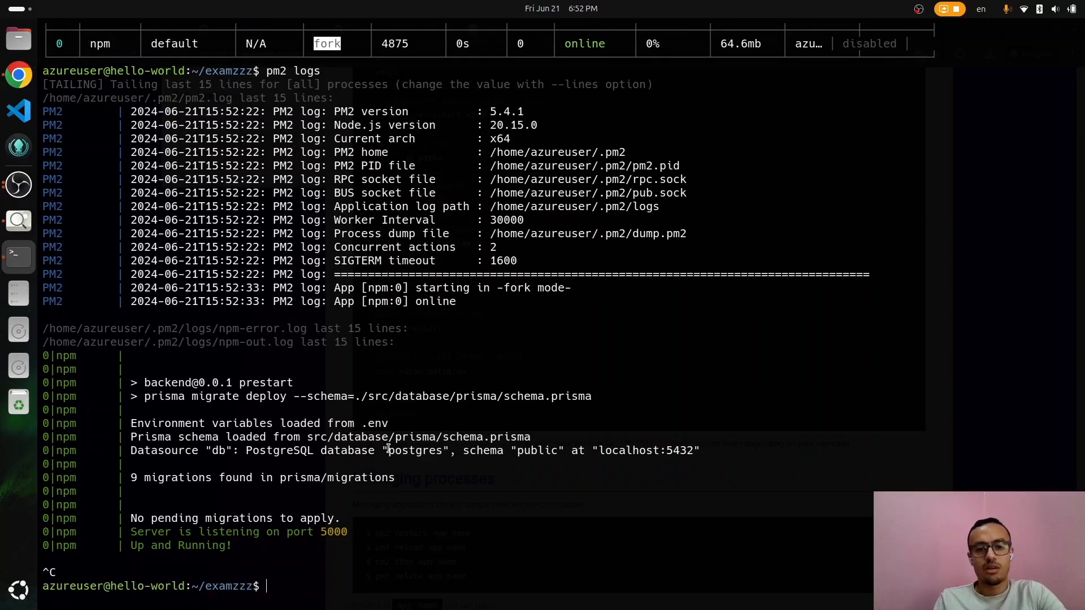
Step: Curl localhost:5000 to confirm the backend returns 'Are you lost?', then clear the screen
type("curl ")
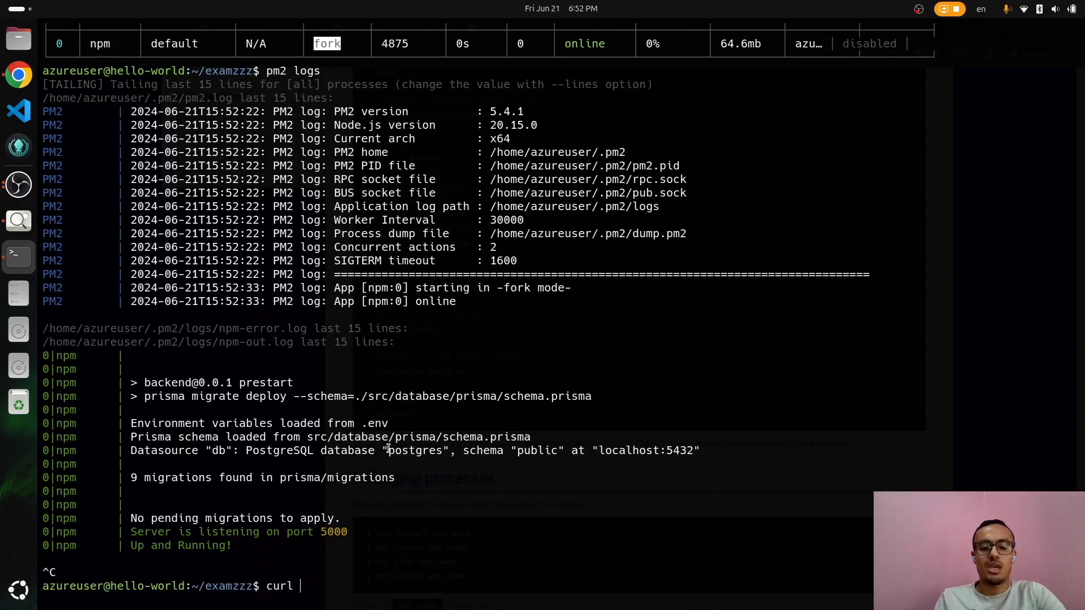
type("loc")
key("BackSpace")
key("BackSpace")
key("BackSpace")
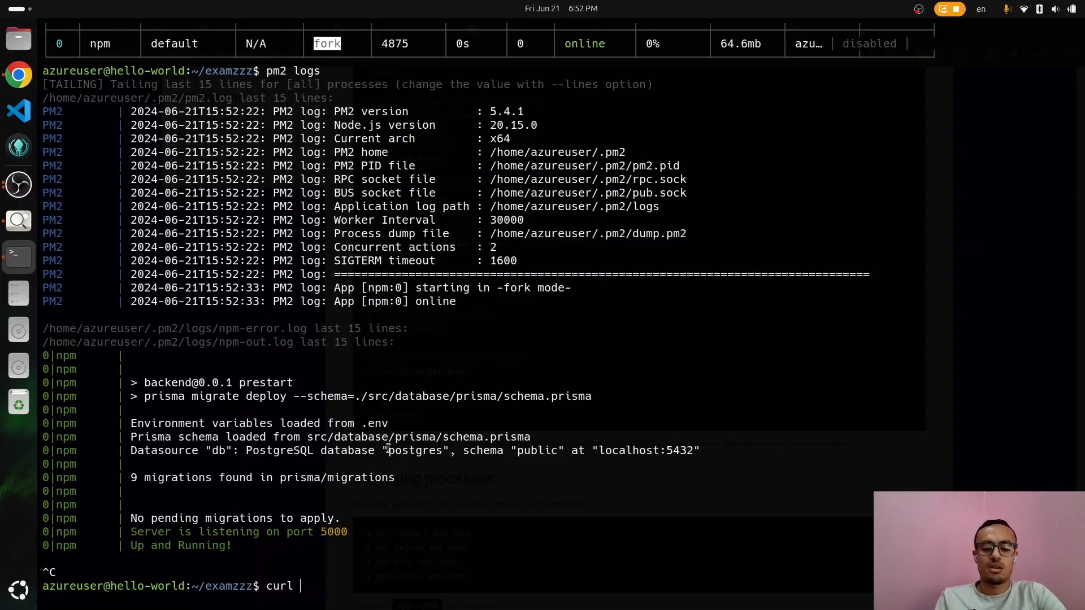
type("localhost:5000")
key("Return")
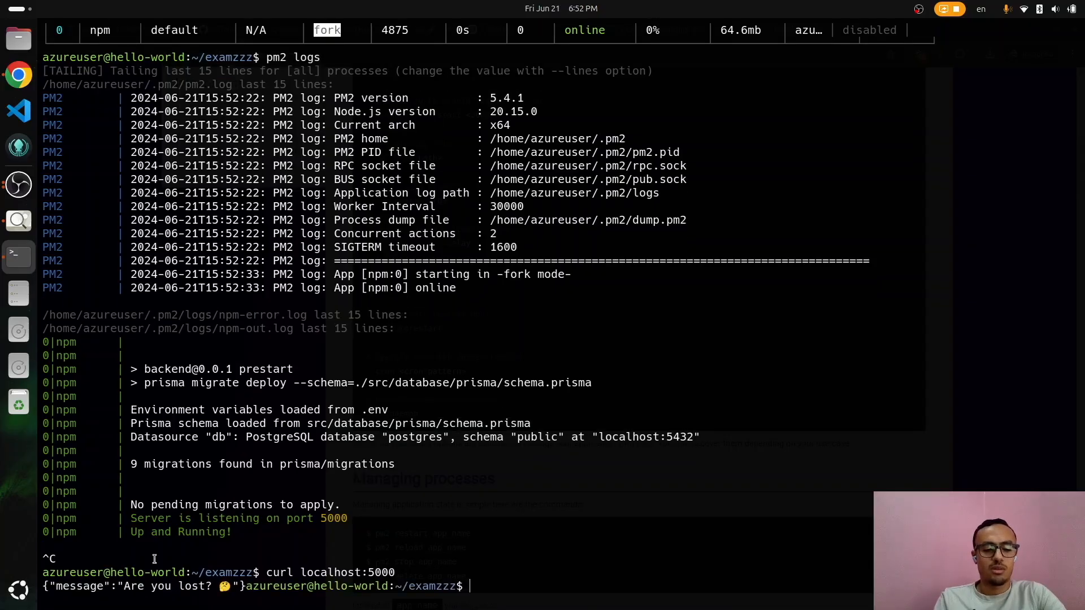
left_click_drag(213, 587, 75, 588)
key("ctrl+l")
type("ls")
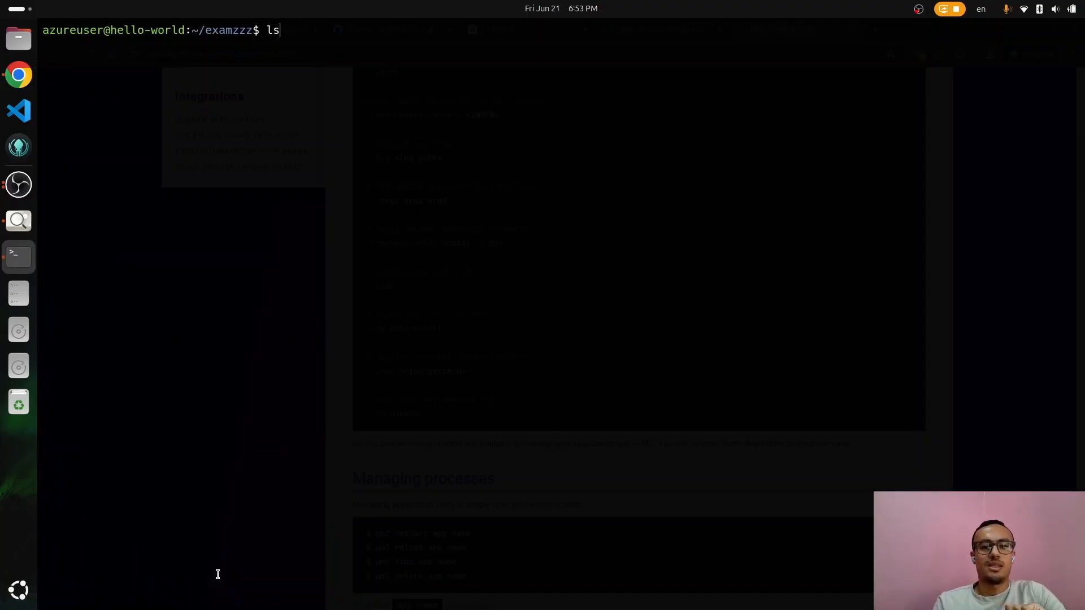
Step: Move from examzzz into the examzzz-frontend folder and list its files
key("Return")
type("cd ..")
key("Return")
type("ls")
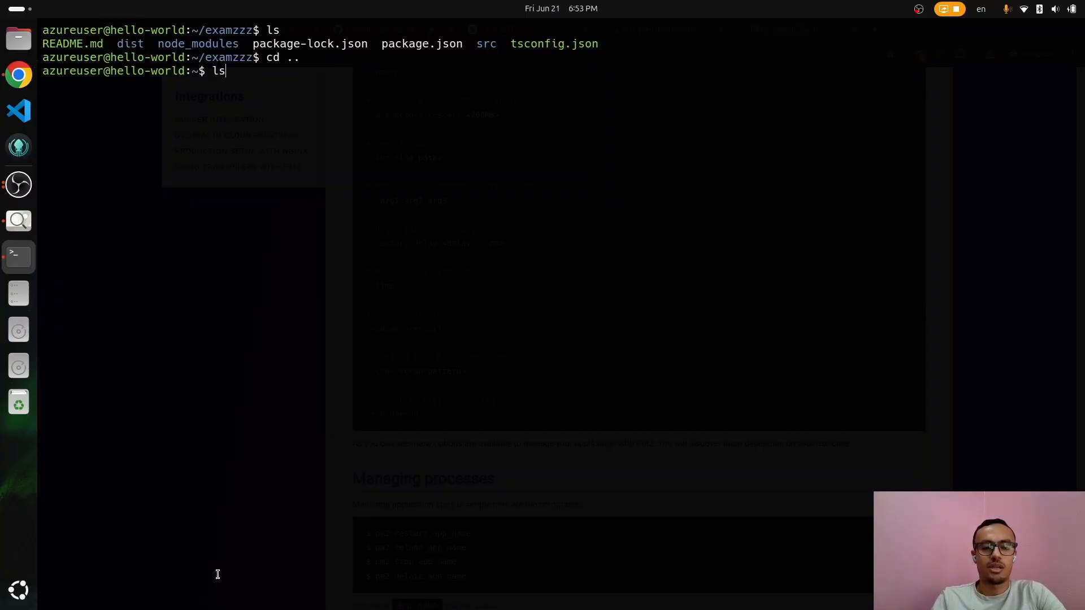
key("Return")
type("cd examzzz")
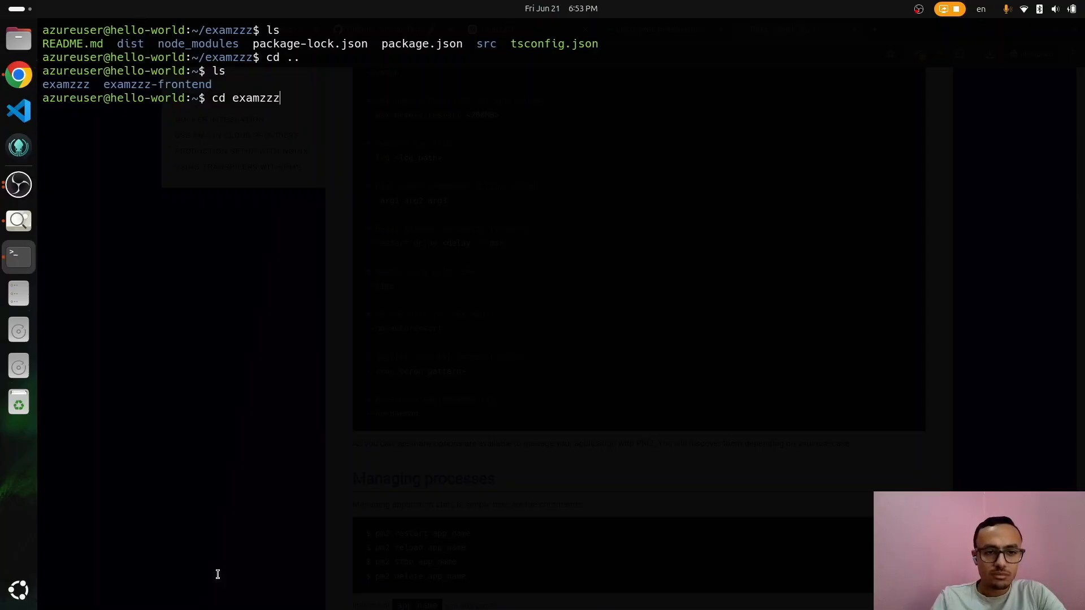
type("-")
key("Tab")
key("Return")
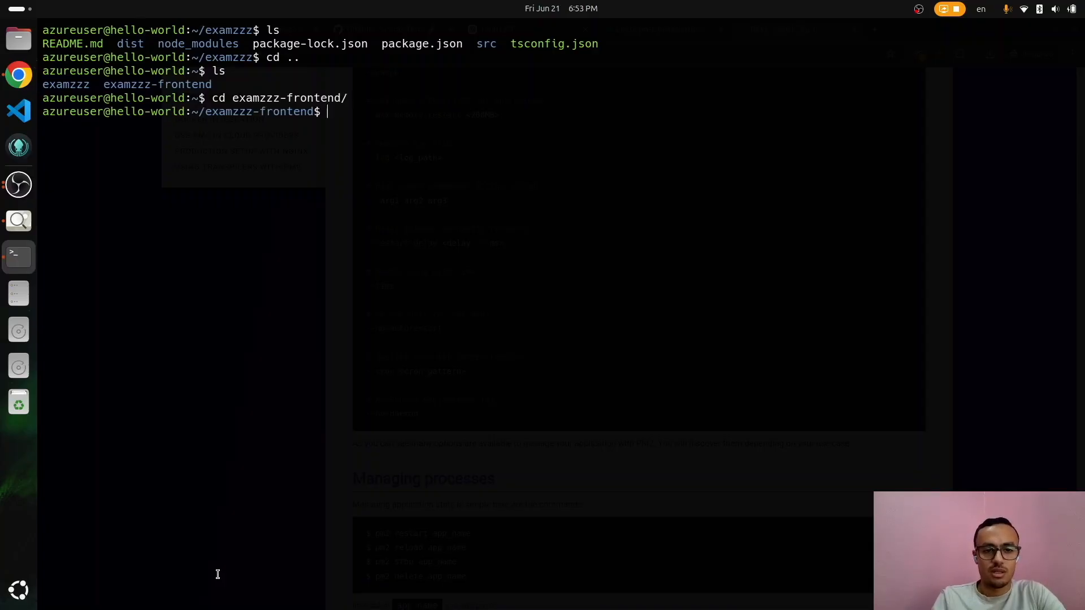
type("ls")
key("Return")
Step: Install frontend dependencies with npm i, rebuild with npm run build, and check dist contents
type("npm run build")
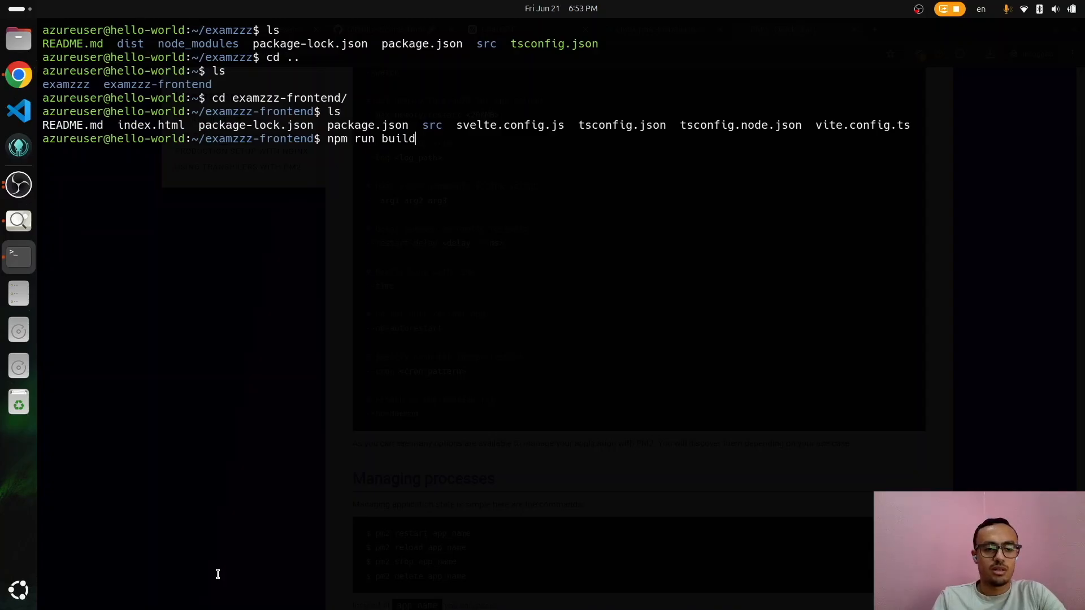
key("Return")
type("npm i")
key("Return")
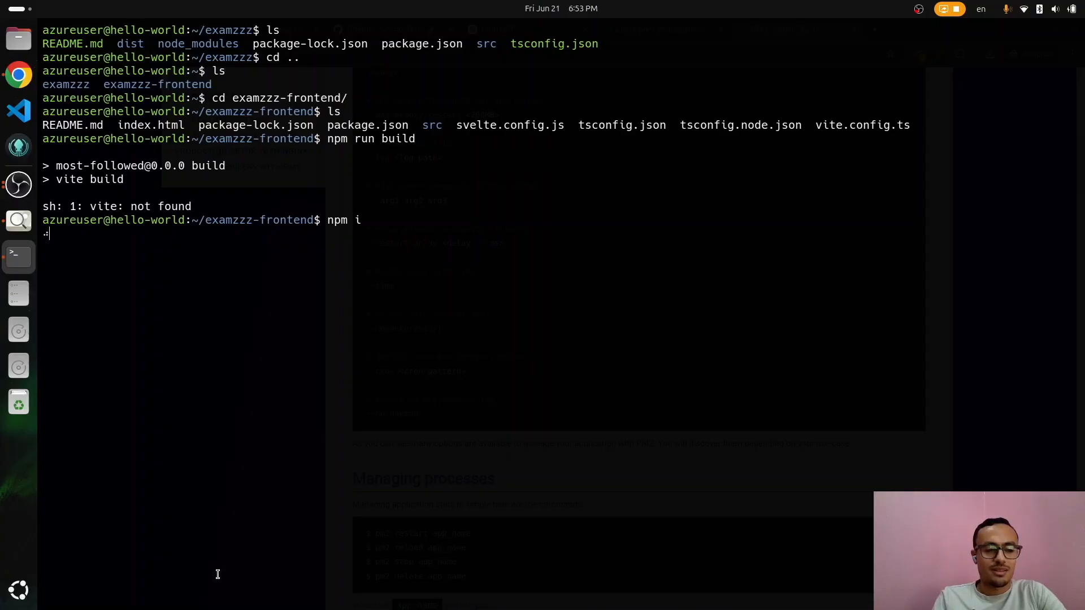
key("Up")
key("Up")
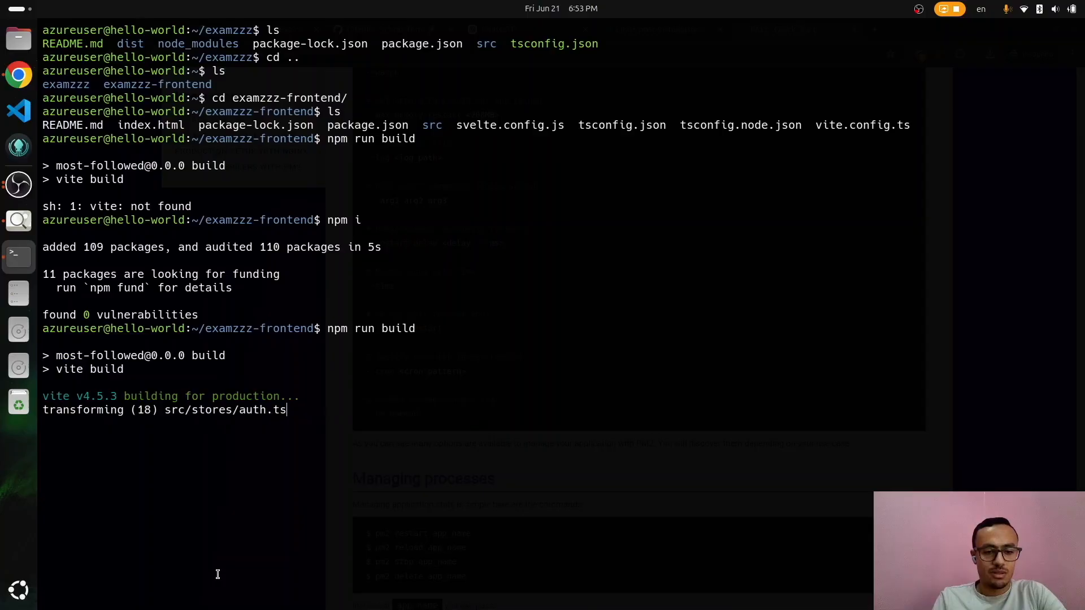
type("ls i")
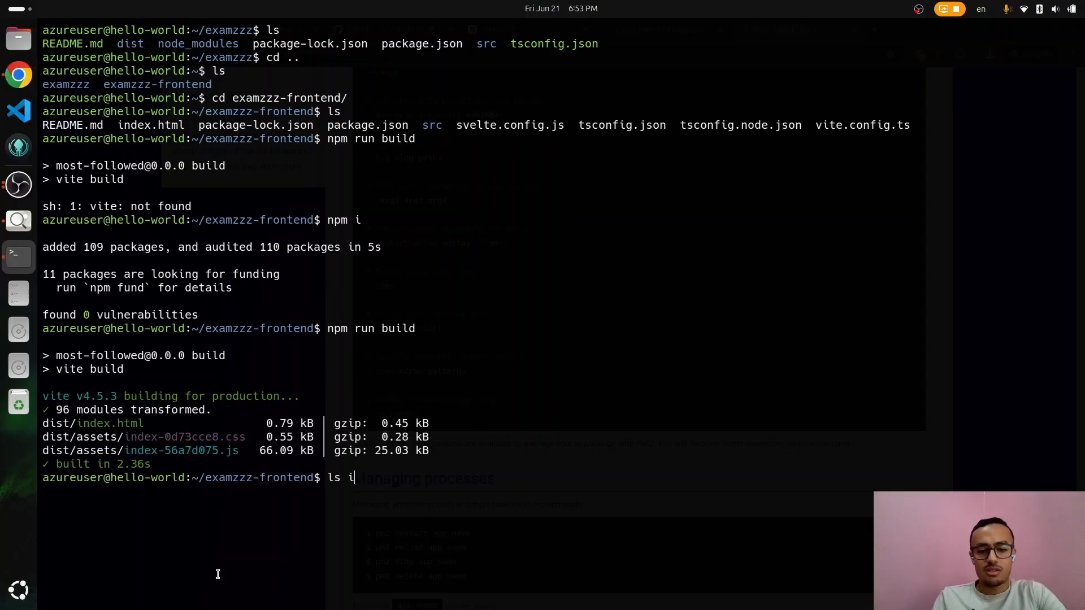
key("BackSpace")
type("dist")
key("Return")
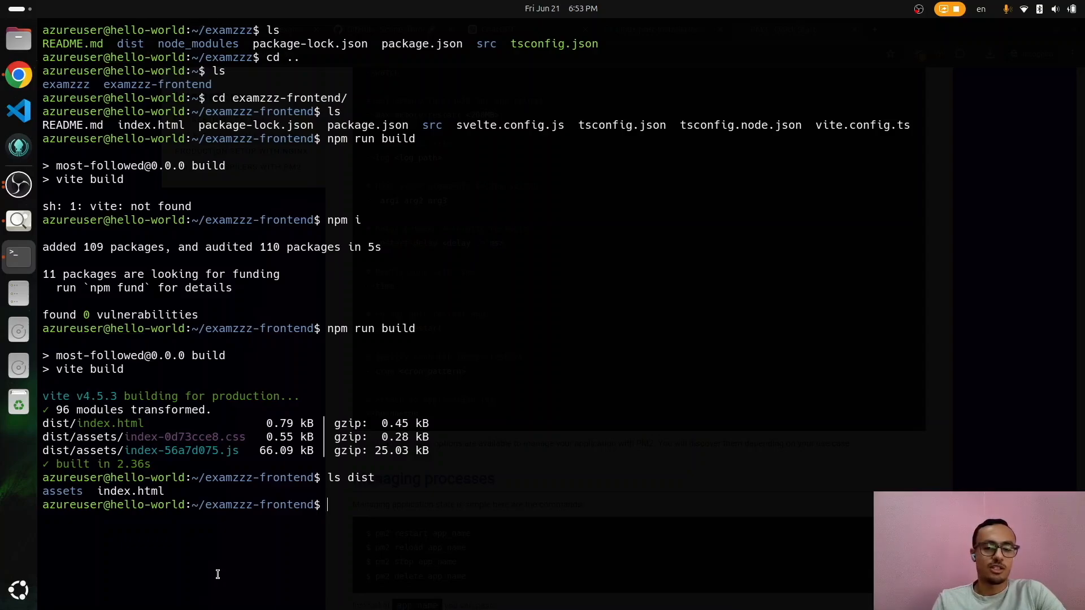
key("alt+Tab")
key("ctrl+t")
Step: Search the web for caddy and open the caddyserver.com homepage
type("caddy.")
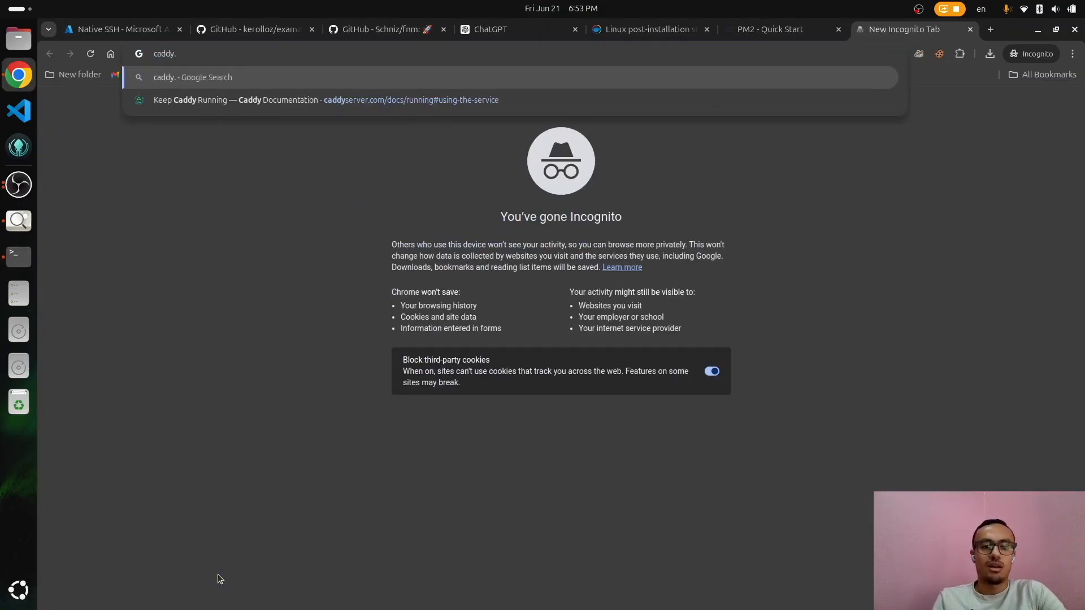
key("Return")
left_click(237, 198)
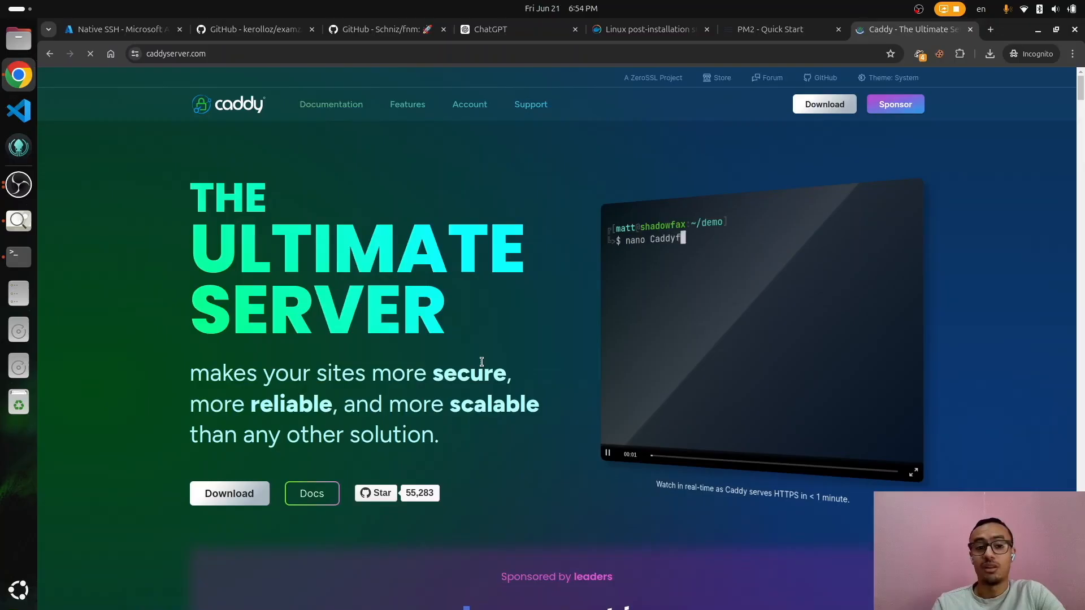
scroll(482, 361, "down", 8)
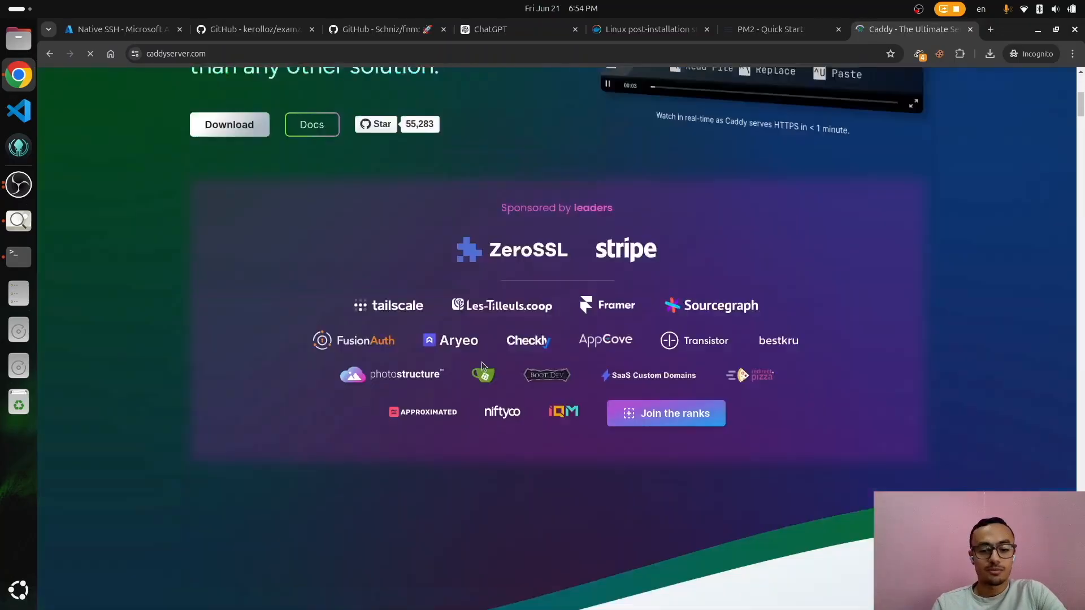
scroll(482, 362, "up", 8)
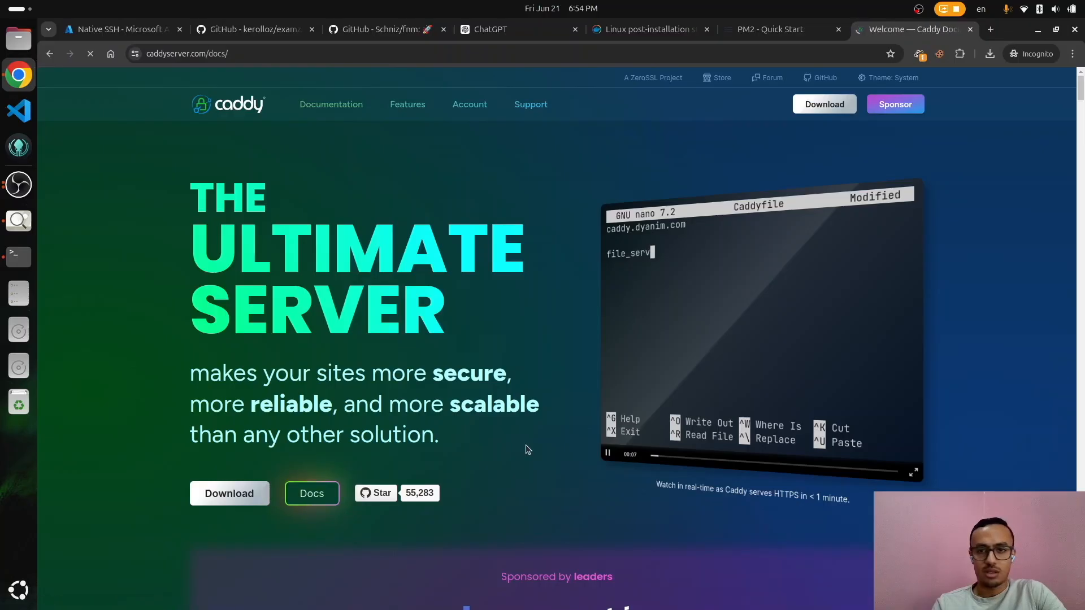
scroll(436, 377, "down", 2)
scroll(436, 377, "down", 12)
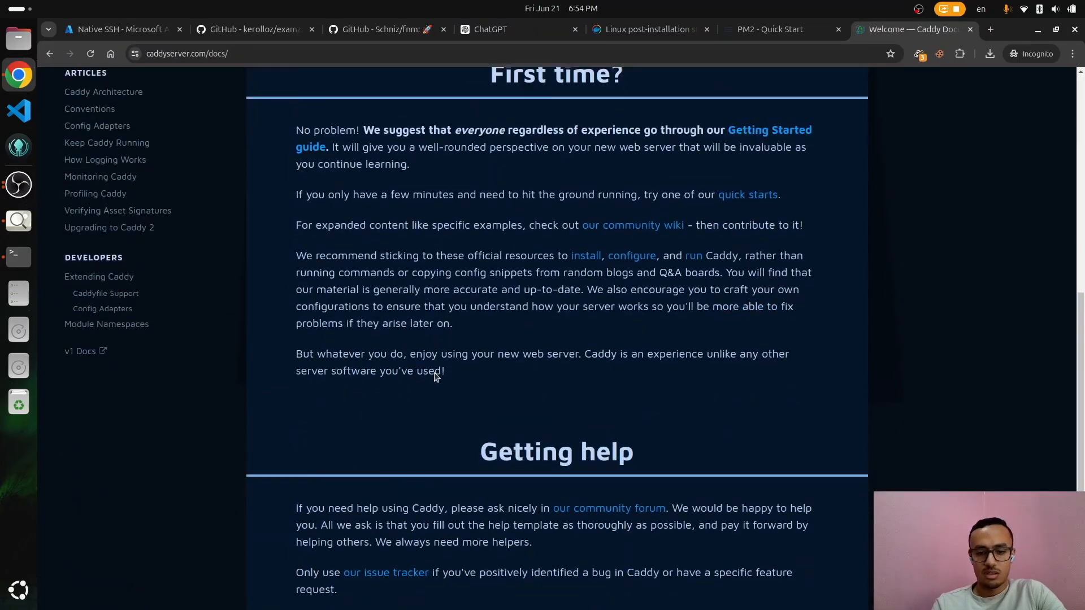
scroll(431, 368, "up", 15)
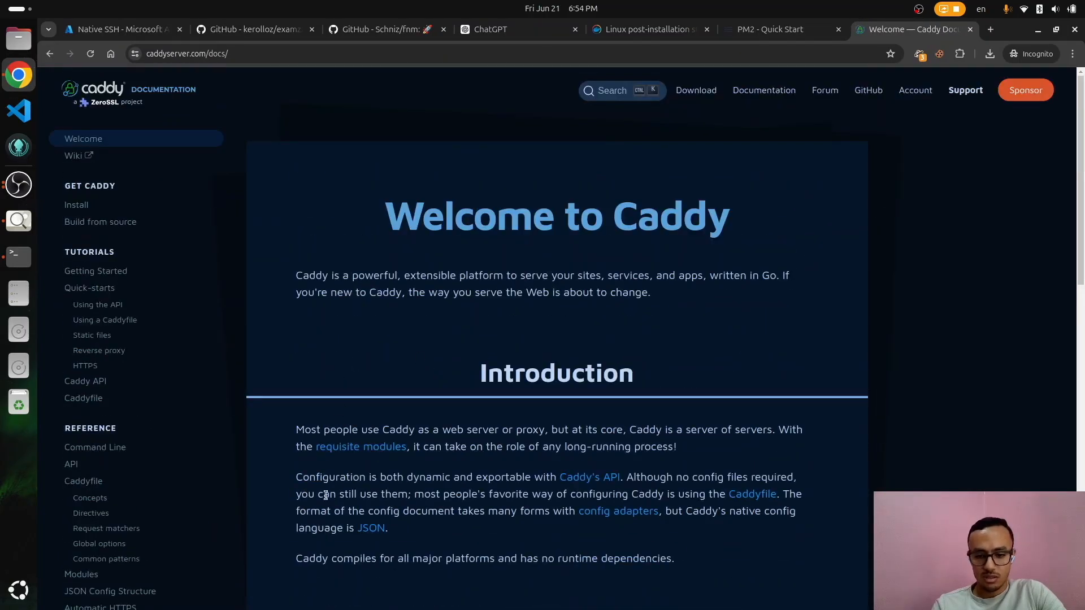
Step: Copy the five Debian/Ubuntu stable-release install commands from the Caddy Install docs
left_click(85, 203)
scroll(486, 440, "down", 3)
scroll(486, 440, "down", 15)
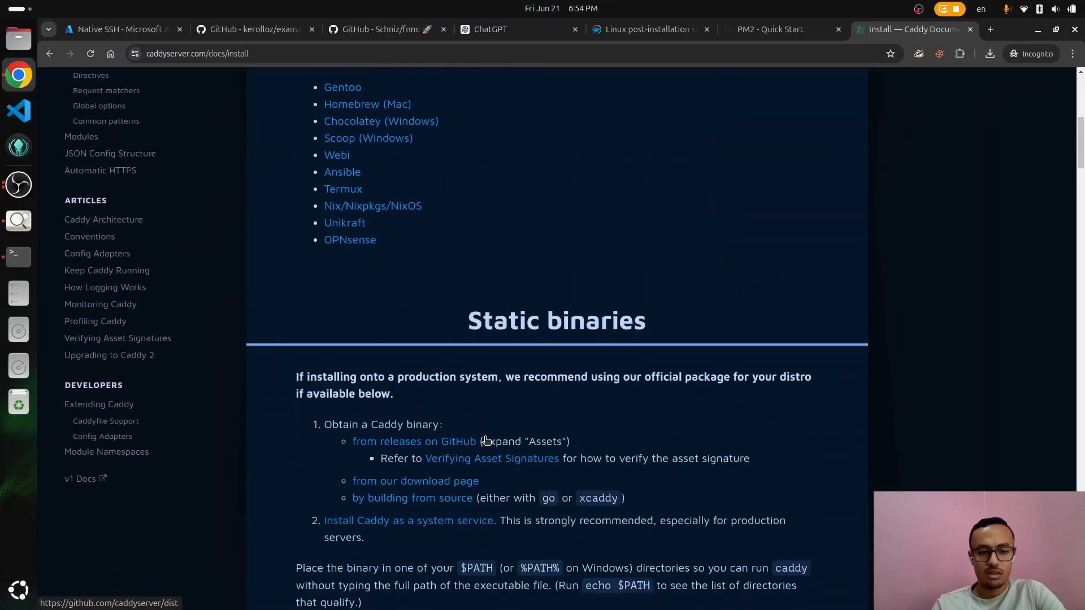
scroll(486, 440, "down", 1)
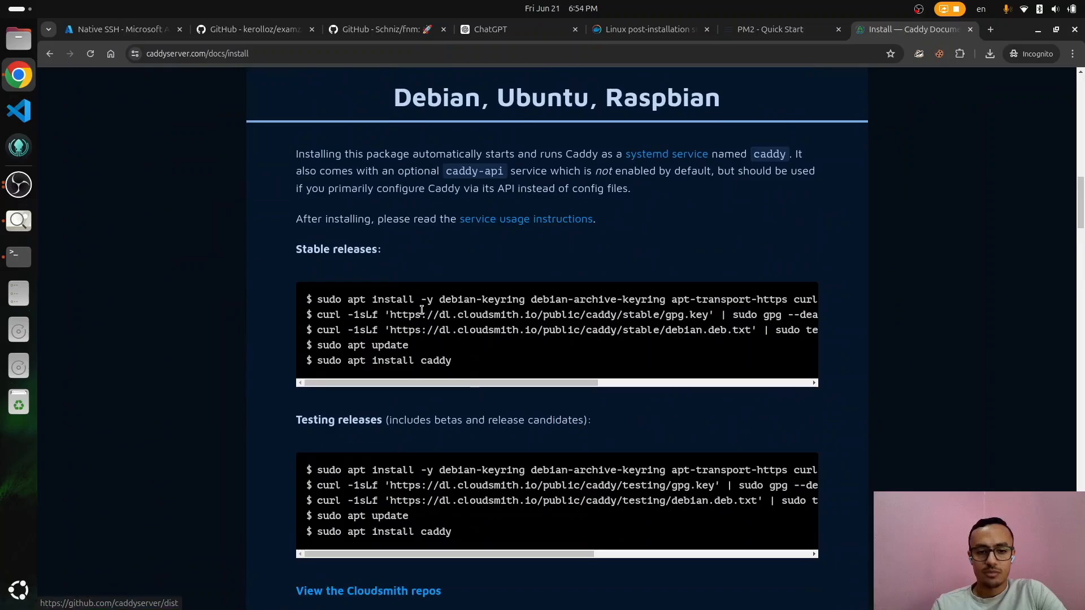
left_click_drag(317, 300, 446, 375)
key("ctrl+c")
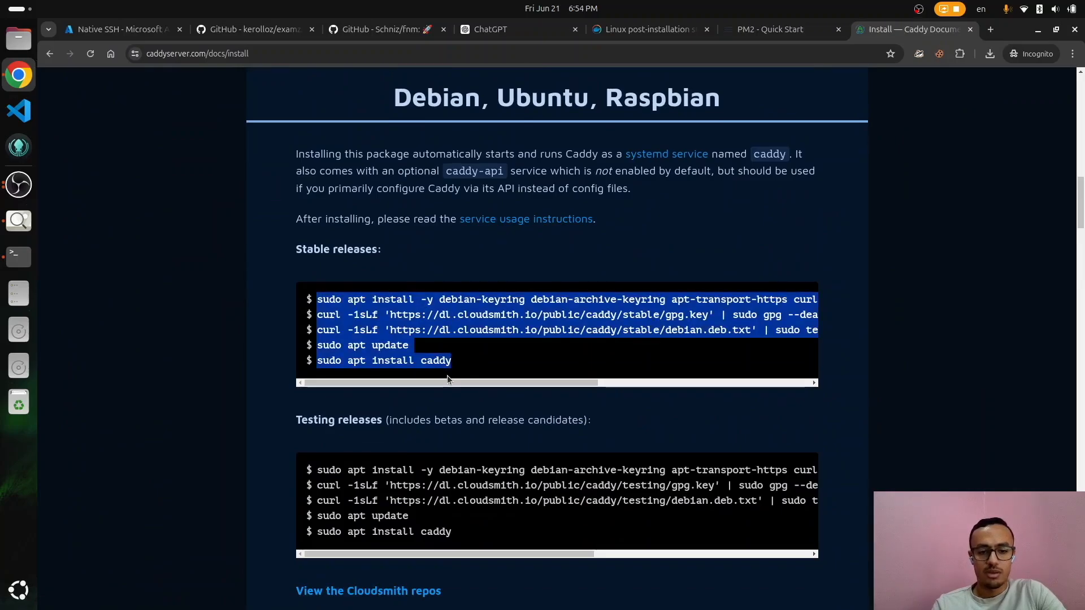
key("alt+Tab")
Step: Paste and run the Caddy stable-release install commands, checking them against the docs
key("ctrl+shift+v")
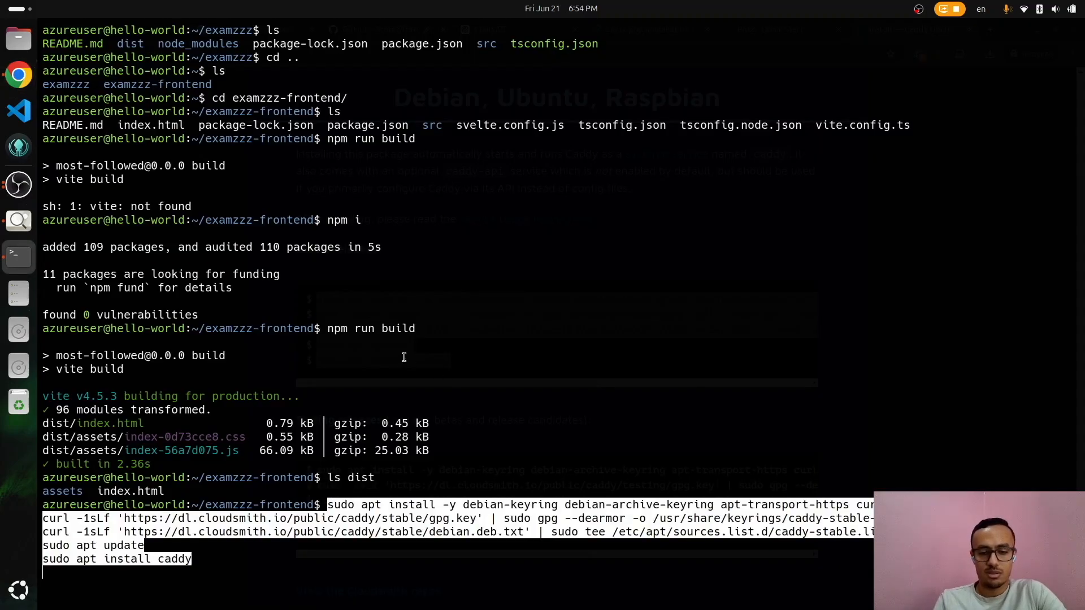
key("Return")
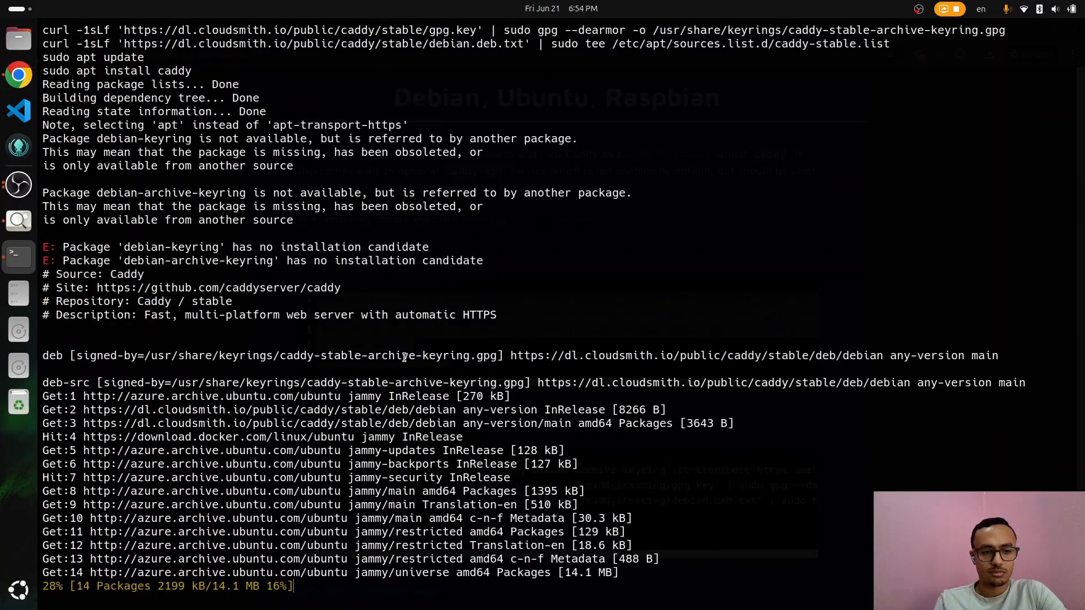
key("alt+Tab")
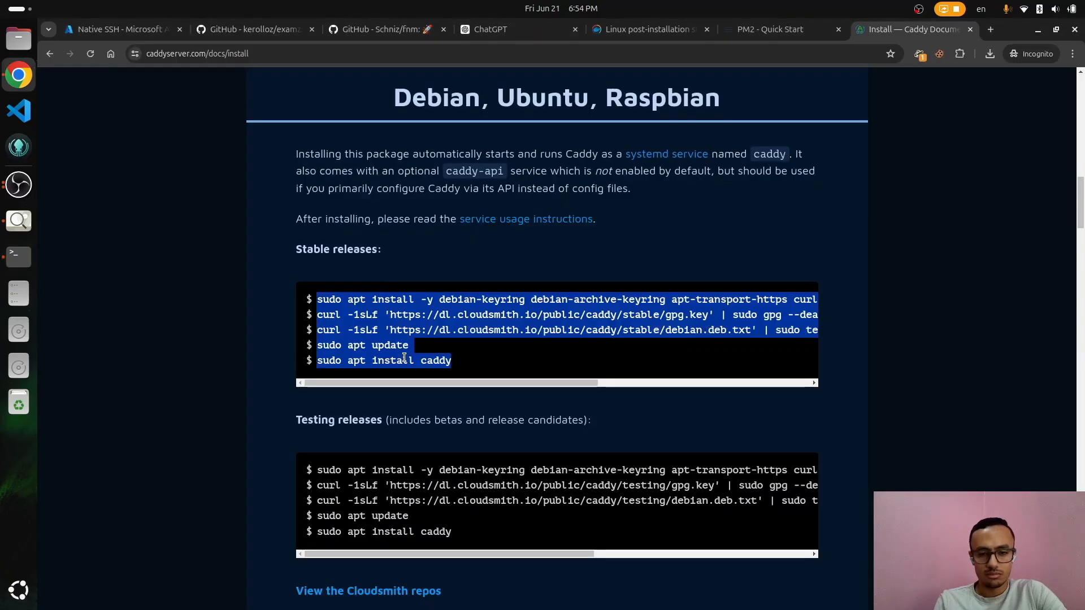
key("alt+Tab")
scroll(405, 358, "up", 12)
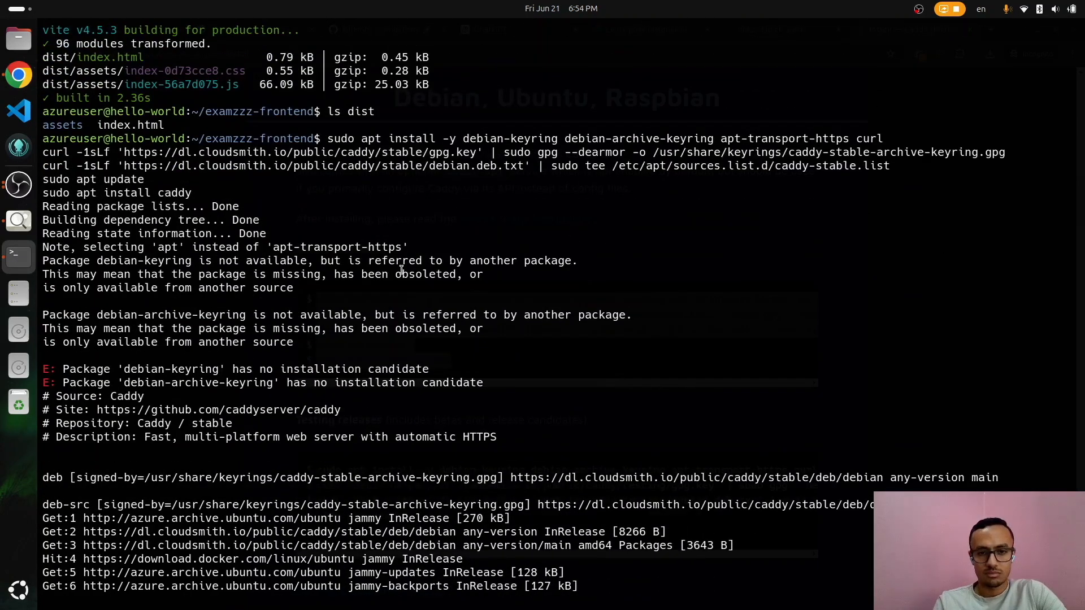
key("alt+Tab")
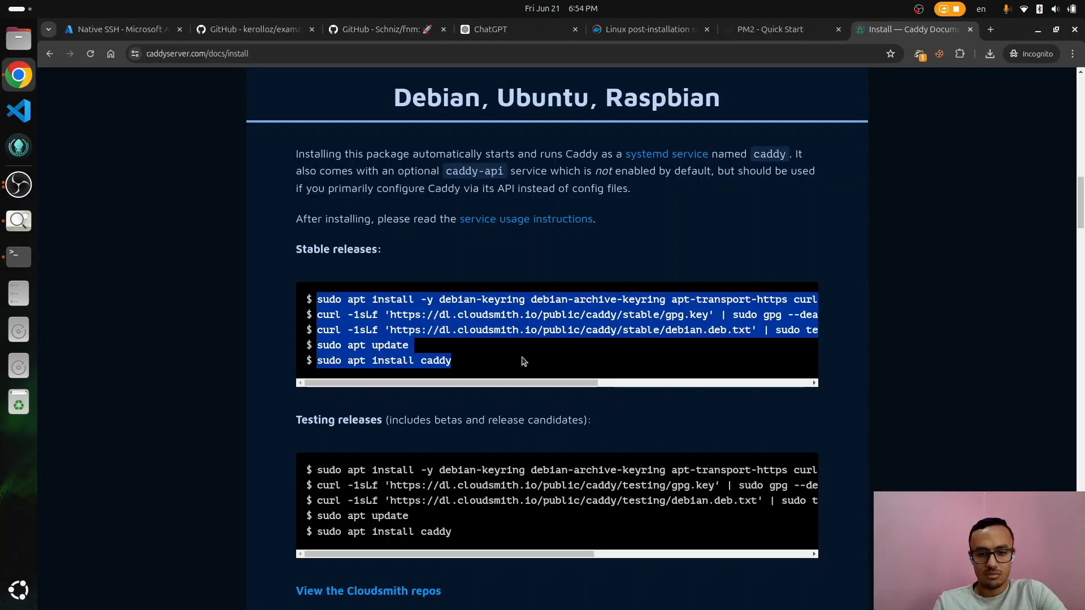
scroll(523, 361, "right", 5)
scroll(523, 361, "left", 5)
key("alt+Tab")
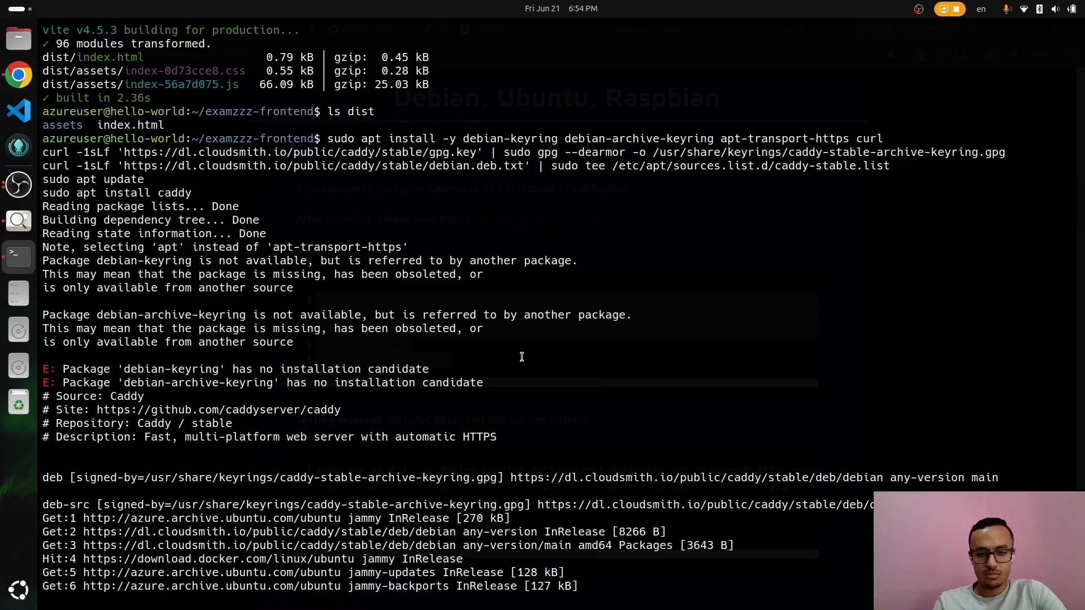
scroll(523, 357, "up", 5)
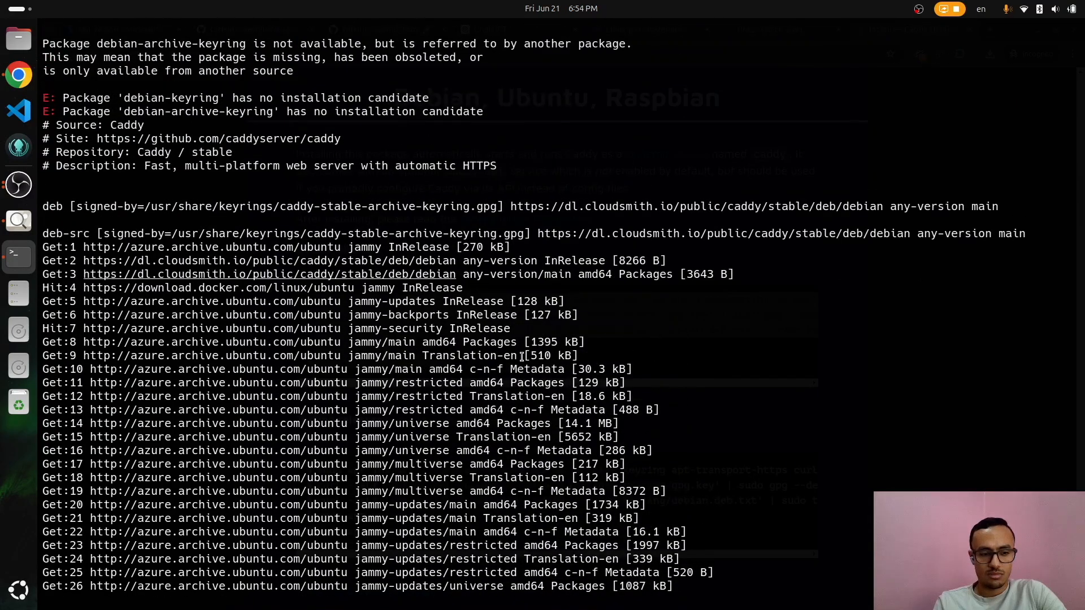
scroll(522, 357, "up", 5)
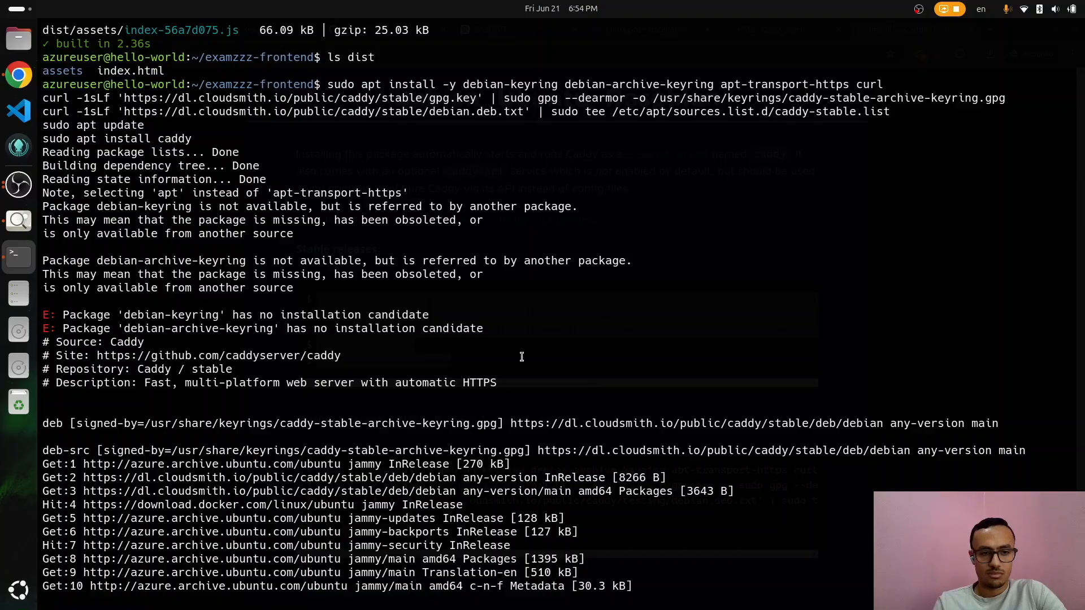
scroll(521, 357, "down", 10)
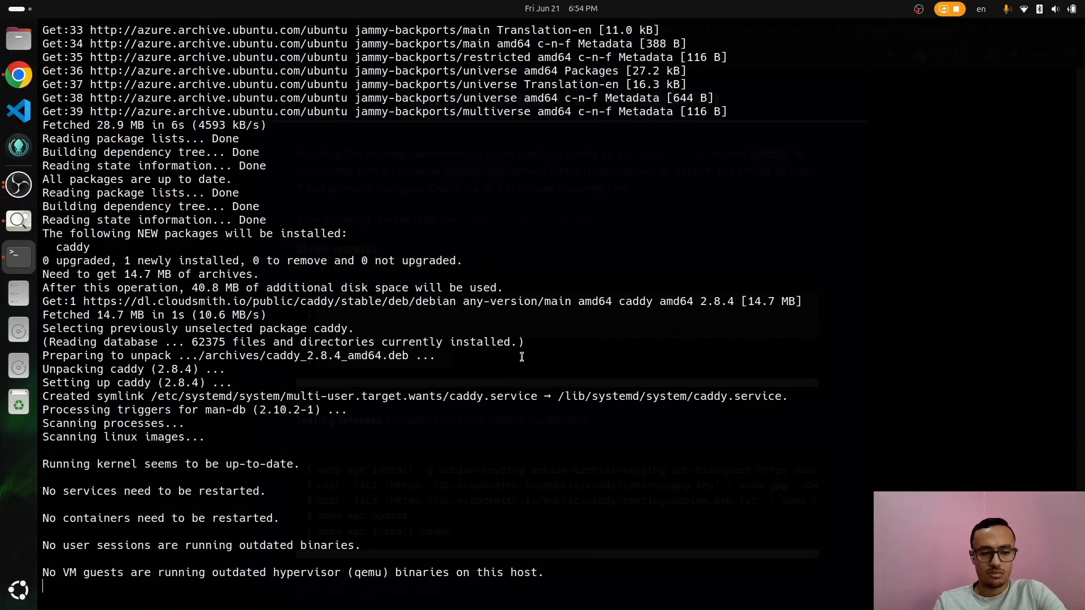
Step: Confirm caddy runs and its systemd service reports active (running)
type("caddy")
key("Return")
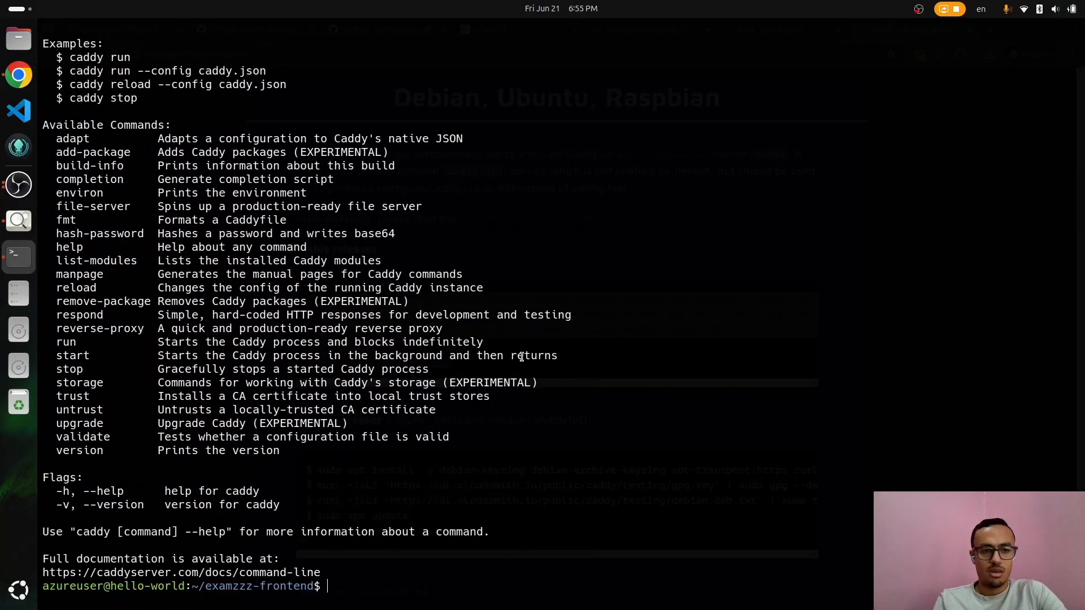
type("sudo syste")
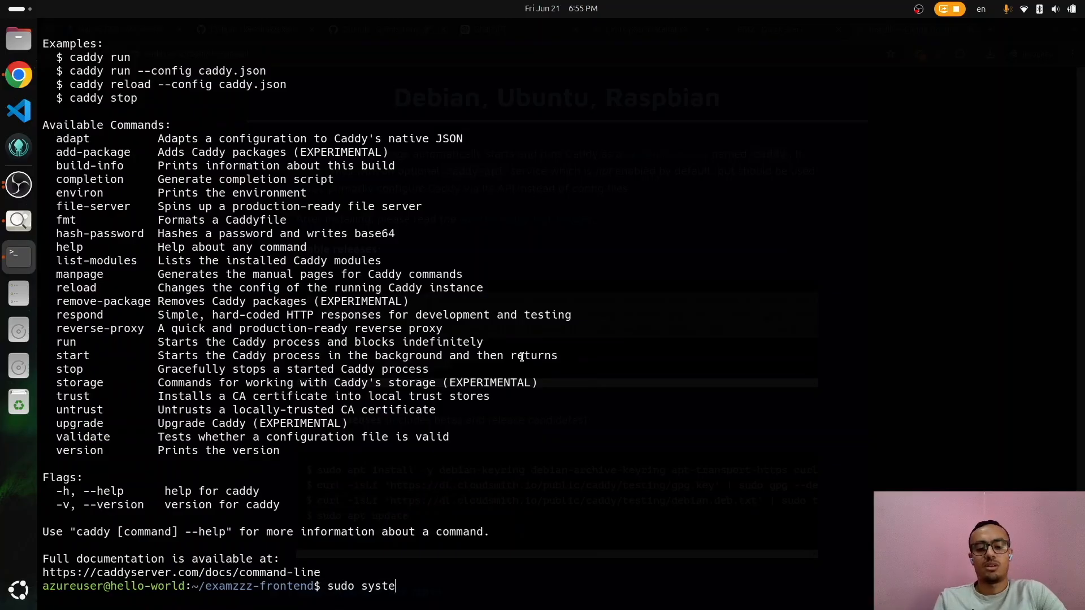
type("mctl s")
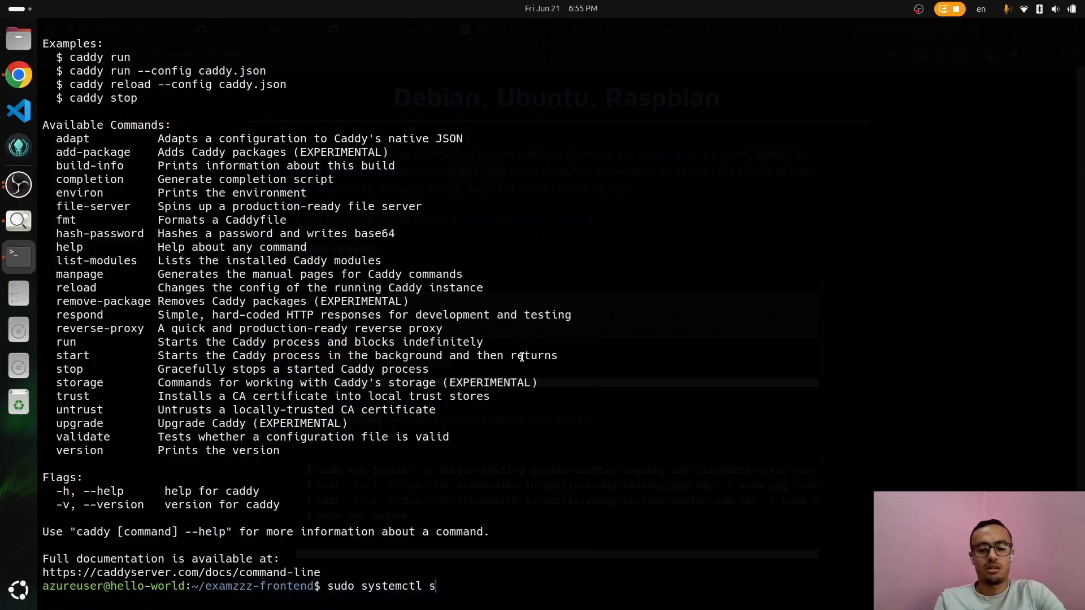
type("tatus caddy")
key("Return")
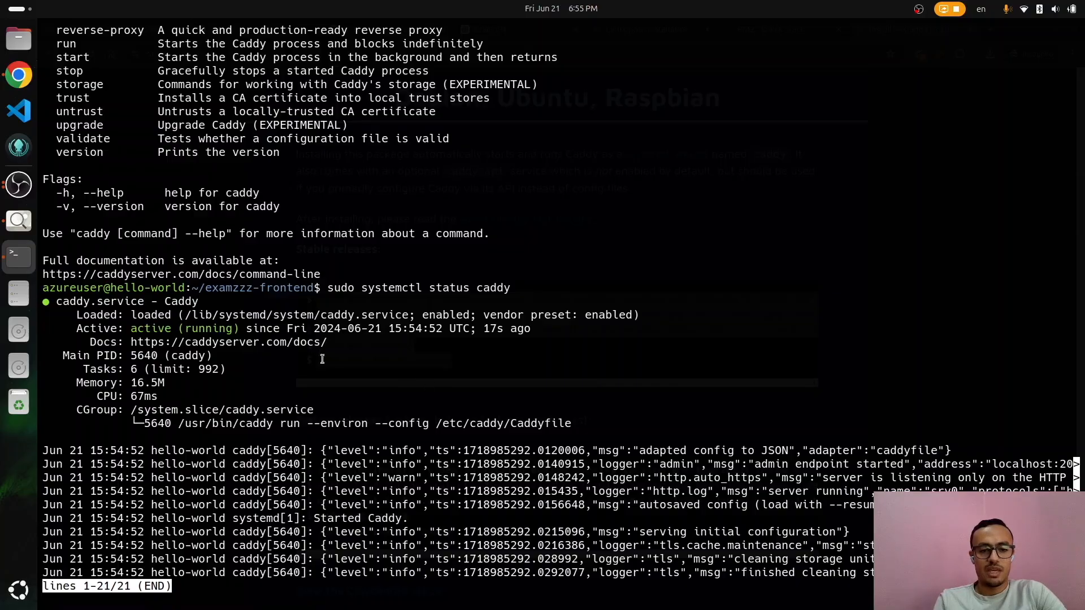
key("q")
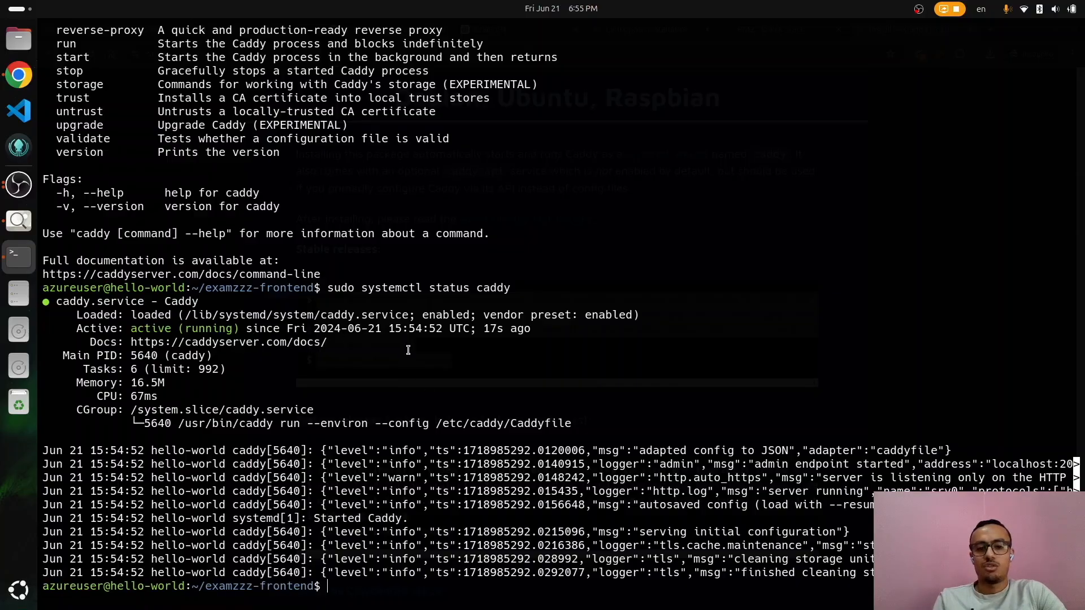
key("alt+Tab")
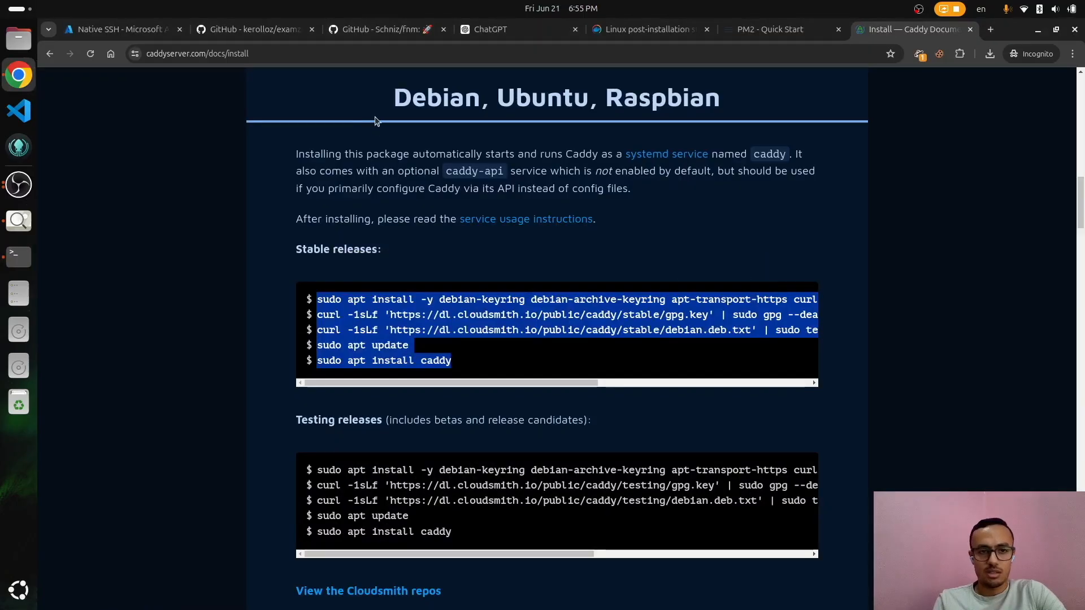
Step: Copy the VM's public IP 20.217.80.180 from Azure and load it in a new browser tab
left_click(124, 35)
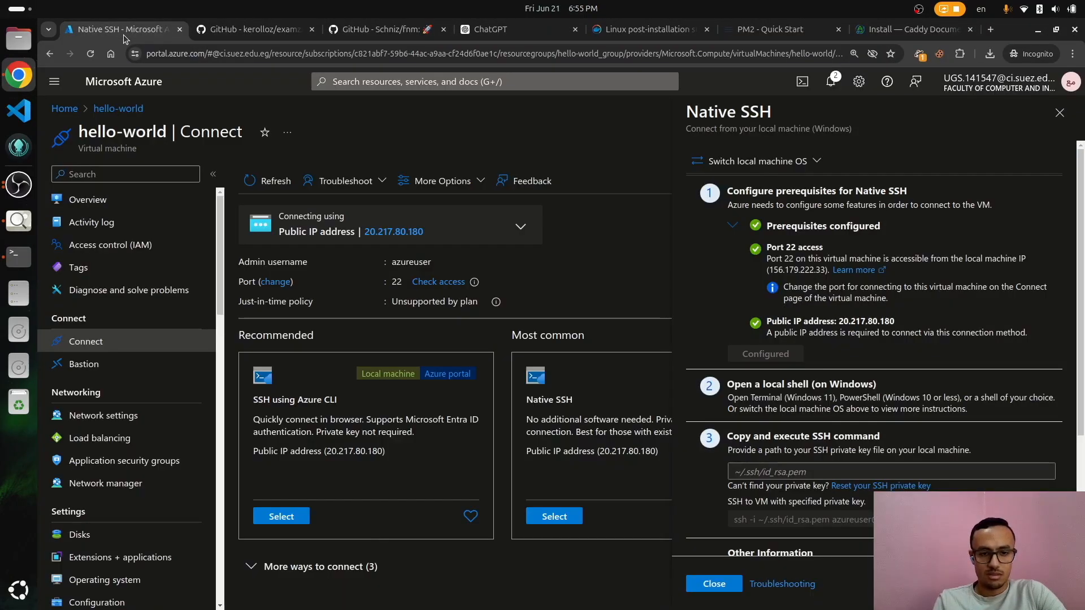
mouse_move(382, 229)
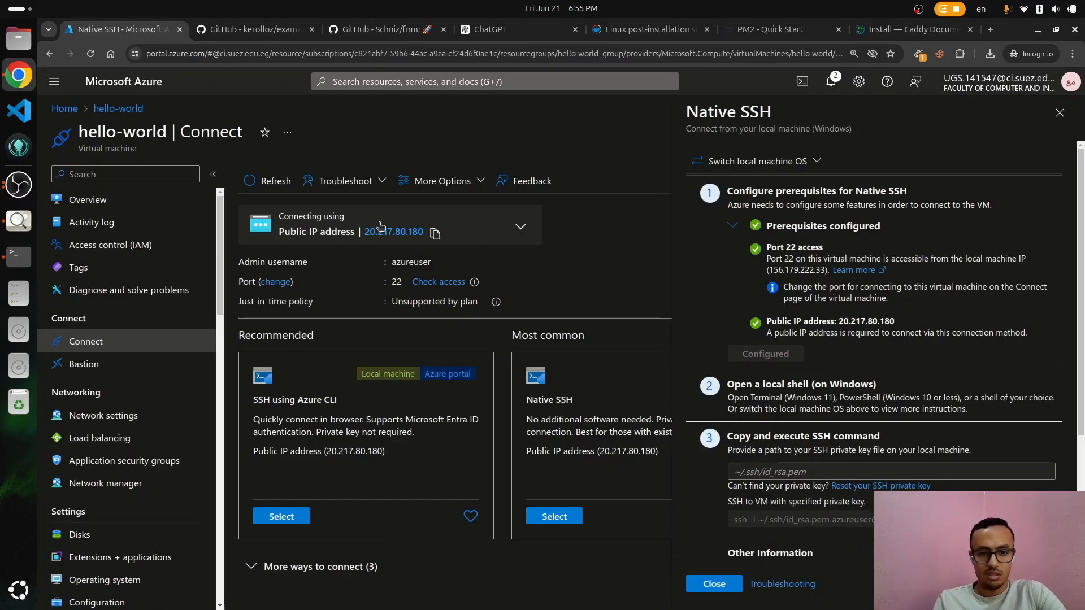
left_click(436, 234)
key("ctrl+t")
key("ctrl+v")
key("Return")
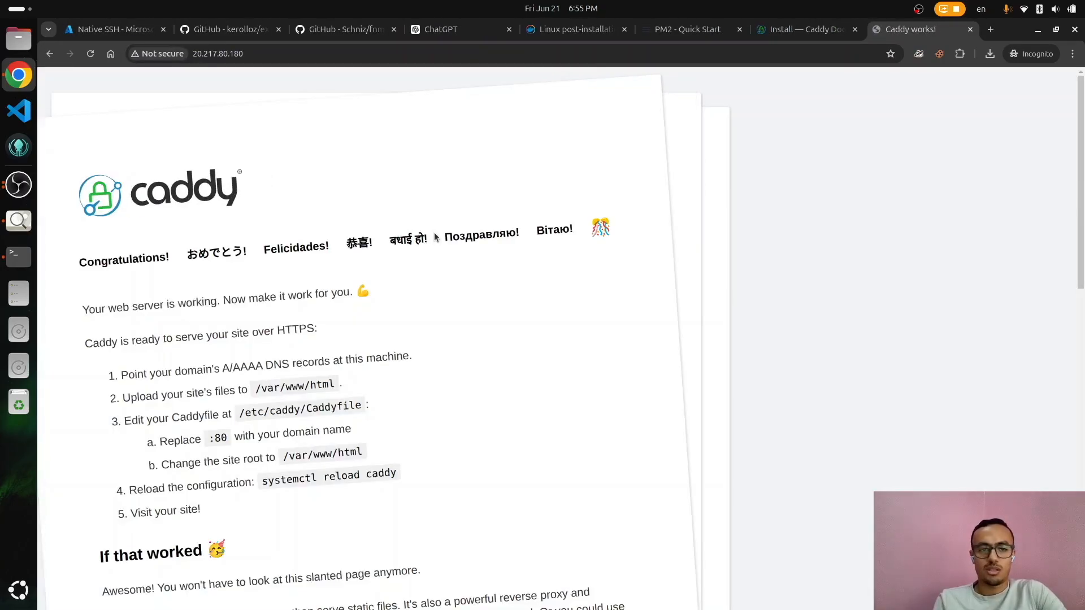
scroll(436, 236, "down", 10)
scroll(435, 236, "up", 10)
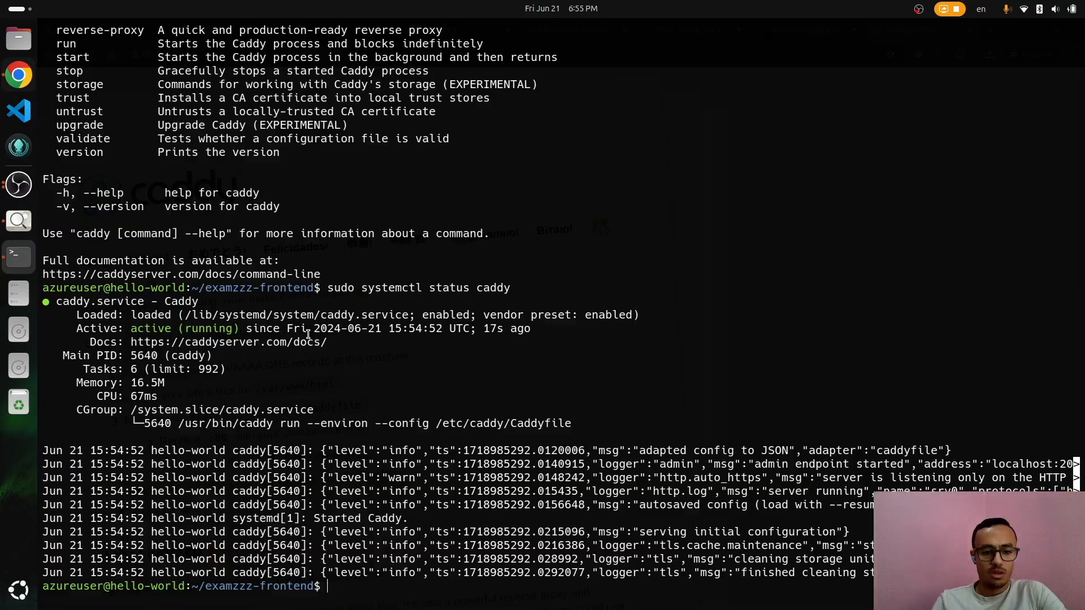
Step: Open /etc/caddy/Caddyfile in vi with sudo, Tab-completing the path
key("alt+Tab")
type("s")
type("udo /v")
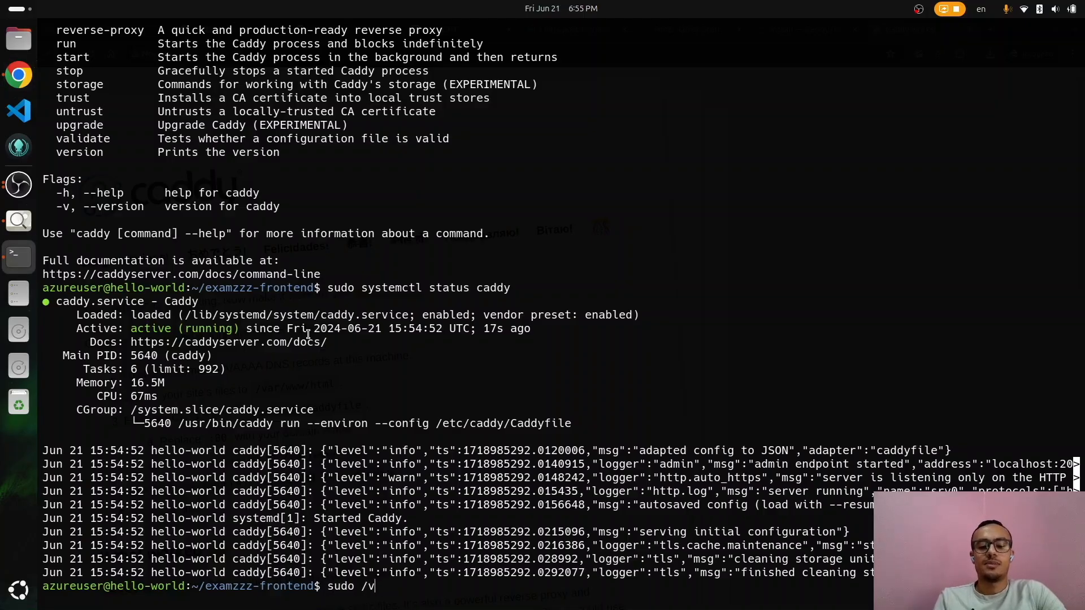
key("BackSpace")
type("vi /etc")
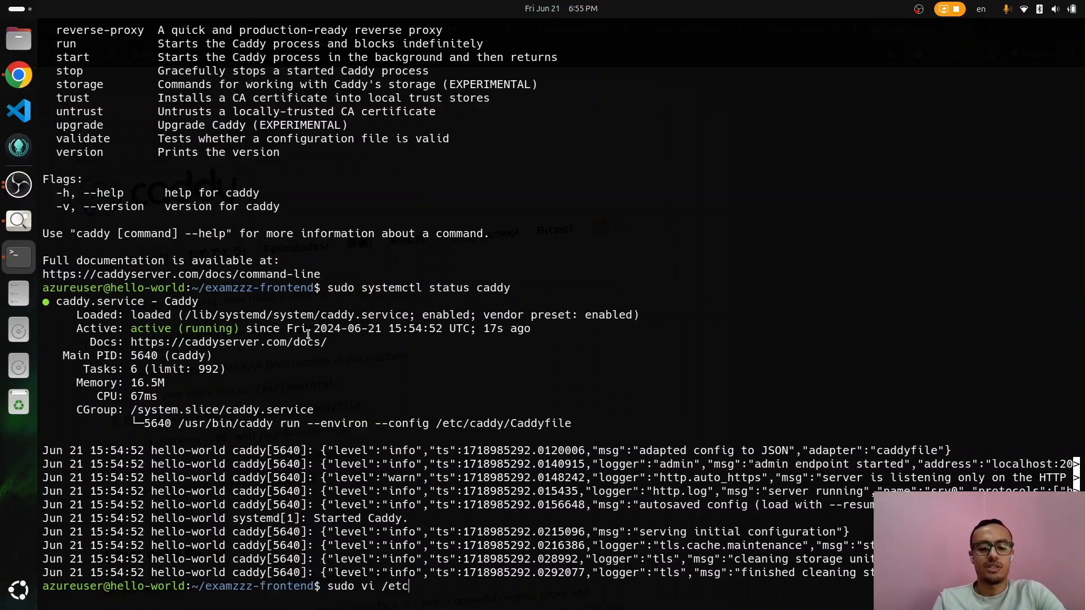
type("/caddu/")
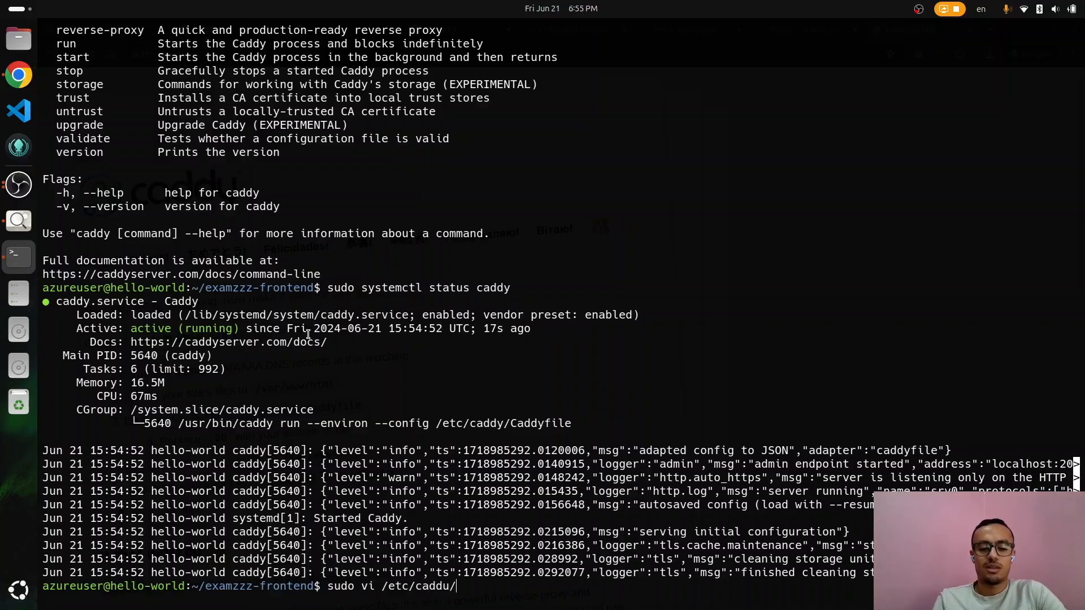
key("BackSpace")
key("BackSpace")
type("y/Caddyfile")
key("Tab")
key("Return")
Step: Move through the default file down to the start of the :80 site block
key("Down")
key("Down")
key("Down")
key("Down")
key("Down")
key("Down")
key("Down")
key("Down")
key("Down")
key("Down")
key("Down")
key("Down")
key("Down")
key("Down")
key("Down")
key("Up")
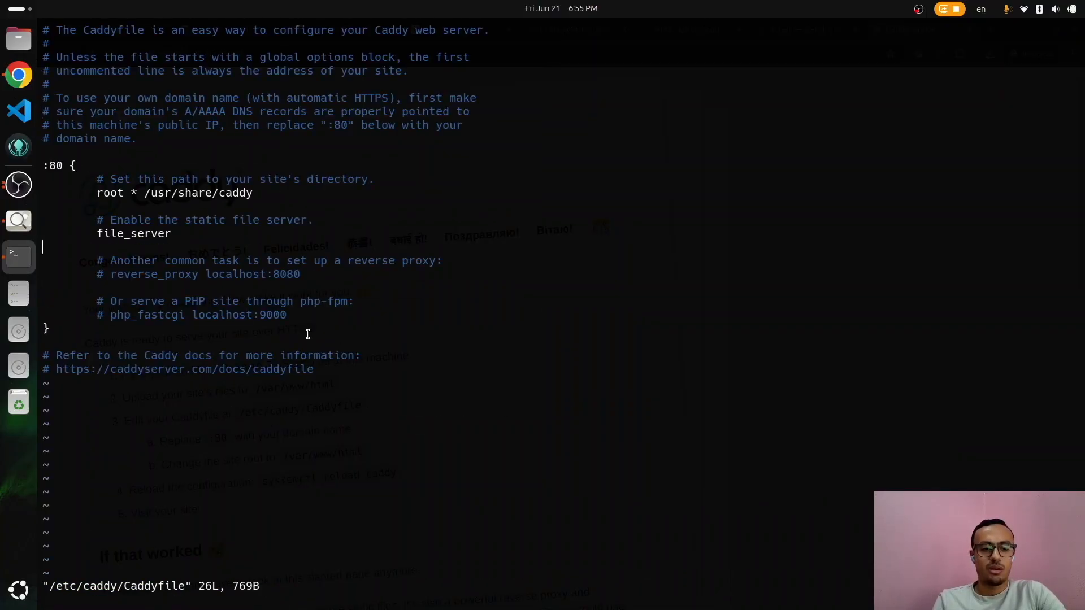
key("Up")
key("Up")
key("Up")
key("Up")
key("Up")
key("Down")
key("Down")
key("Down")
key("Down")
key("Down")
key("Up")
key("Up")
key("Down")
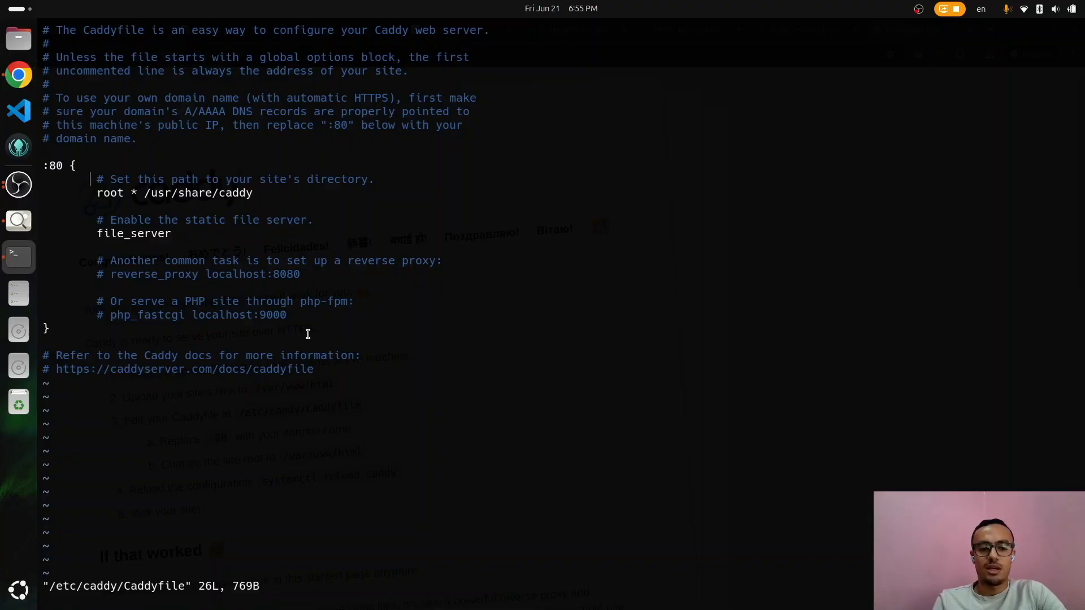
Step: Search freedns in a new incognito window and open freedns.afraid.org's Sign up Free form
key("alt+Tab")
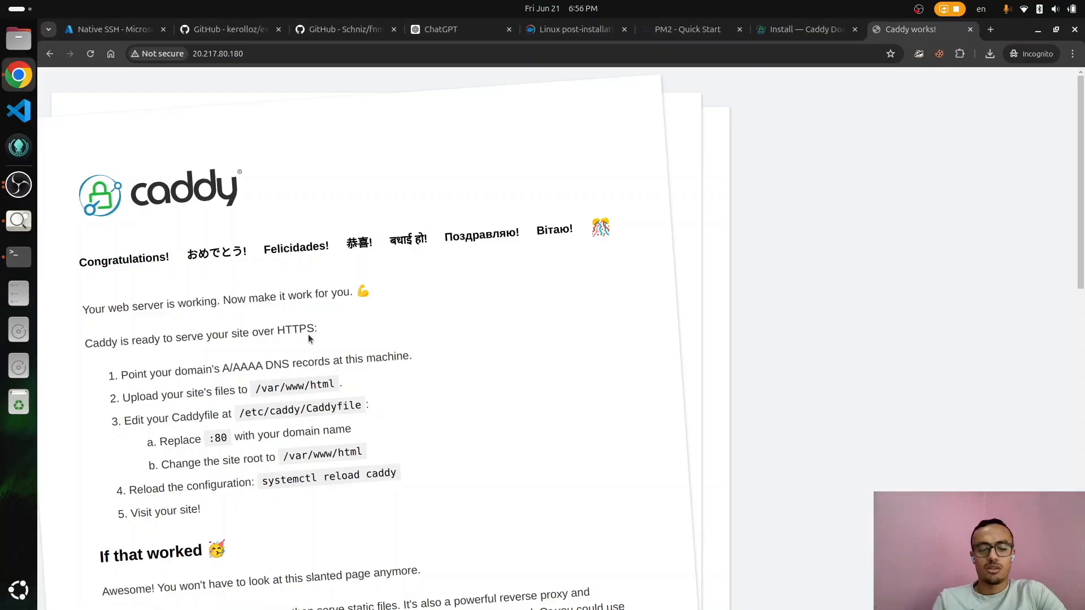
key("ctrl+shift+n")
type("sred")
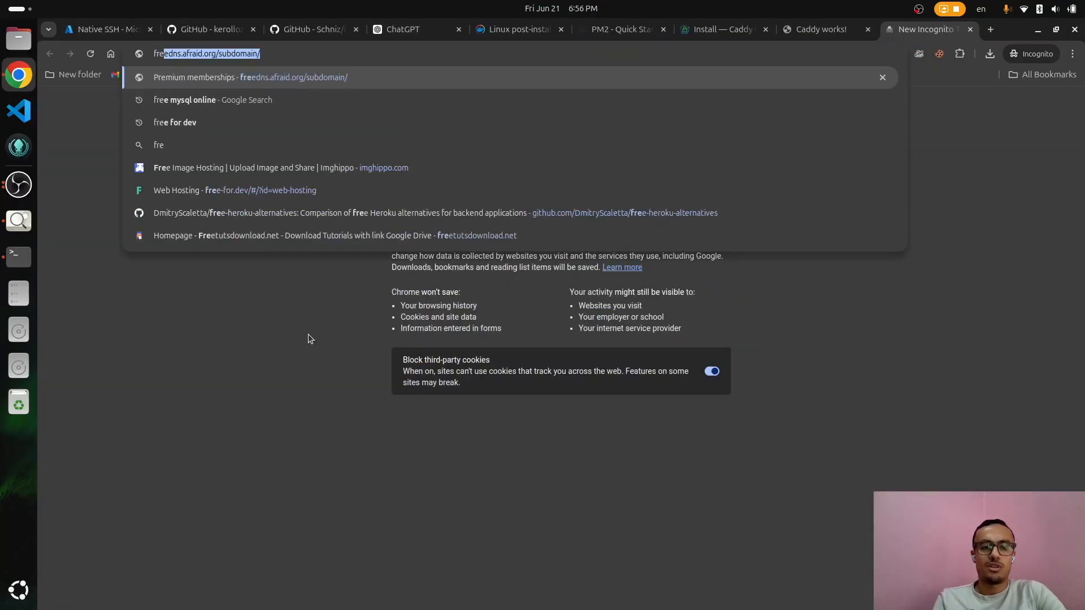
key("BackSpace")
type("ednds")
key("BackSpace")
key("BackSpace")
type("s")
key("Return")
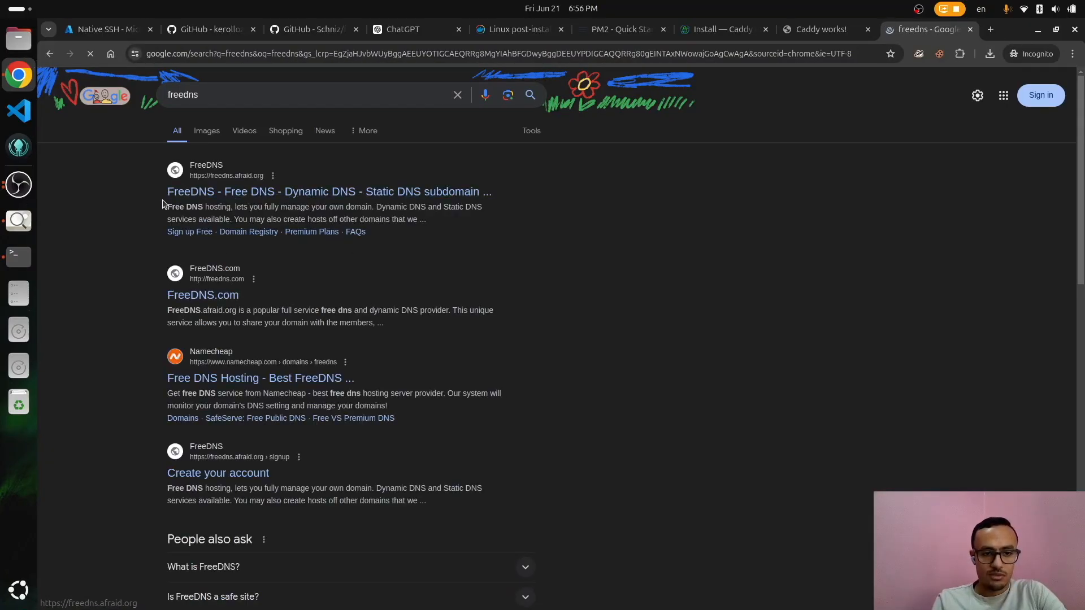
left_click(235, 192)
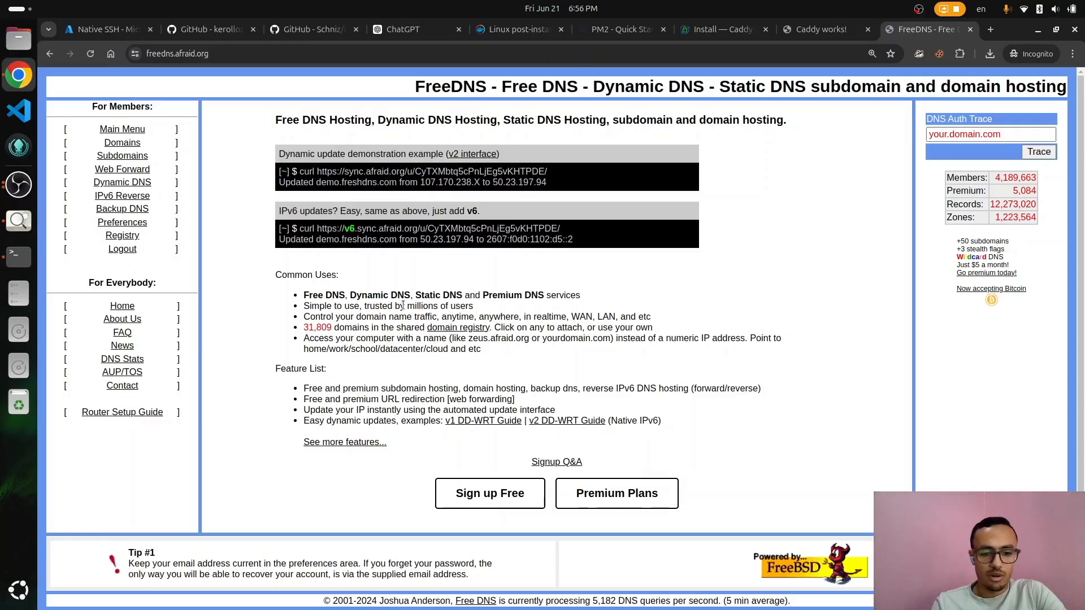
left_click(492, 487)
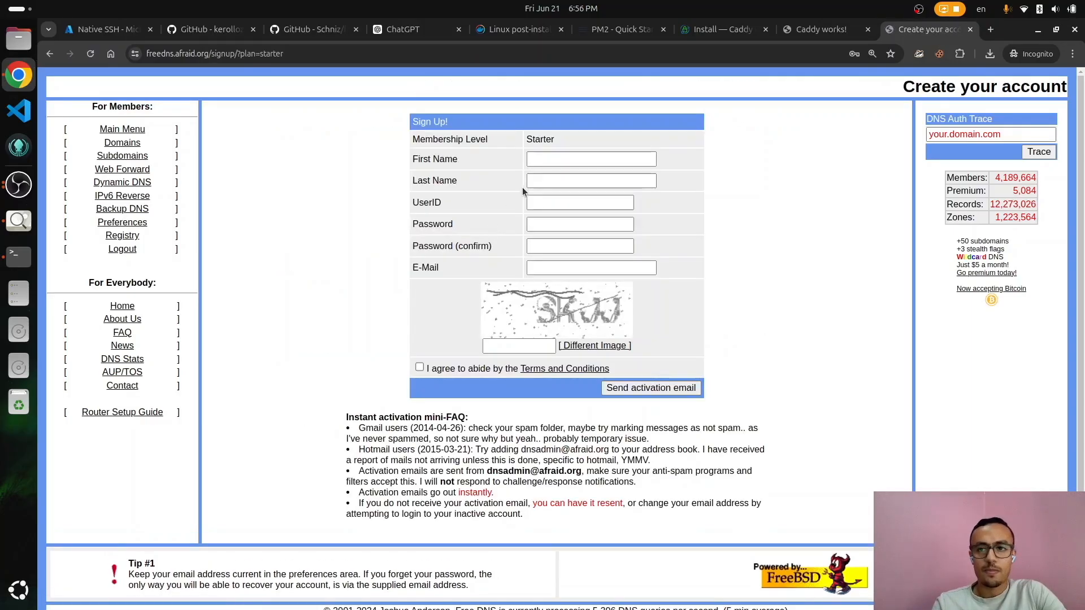
Step: Enter the first and last name, a user ID, the password twice, and the e-mail address
left_click(568, 159)
key("Tab")
key("Tab")
type("keroooooooooozz")
key("Tab")
type("k••••••••••")
key("Tab")
type("•••••••••••")
key("Tab")
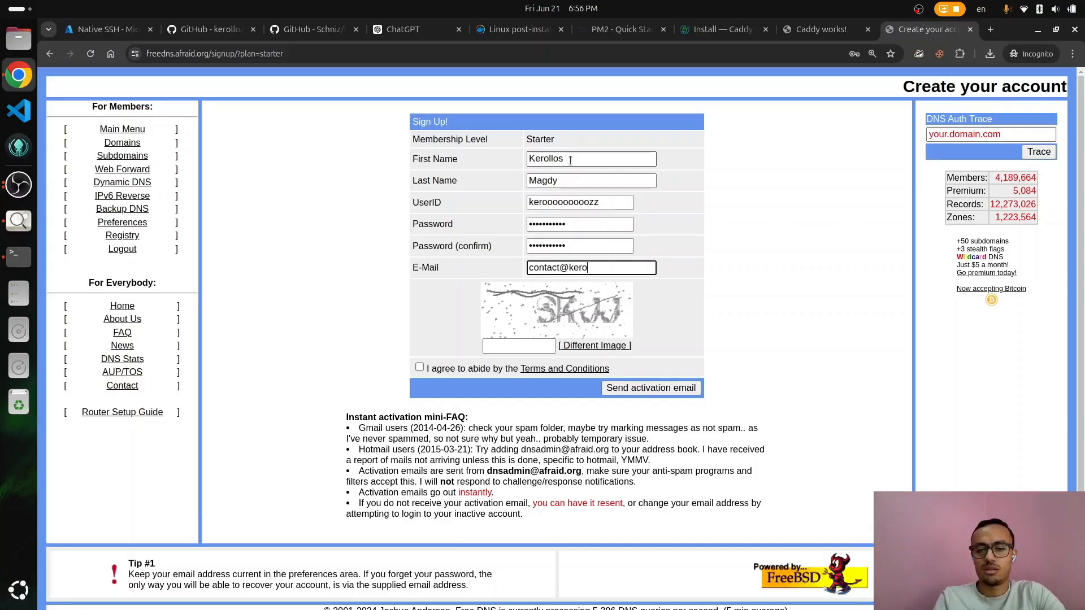
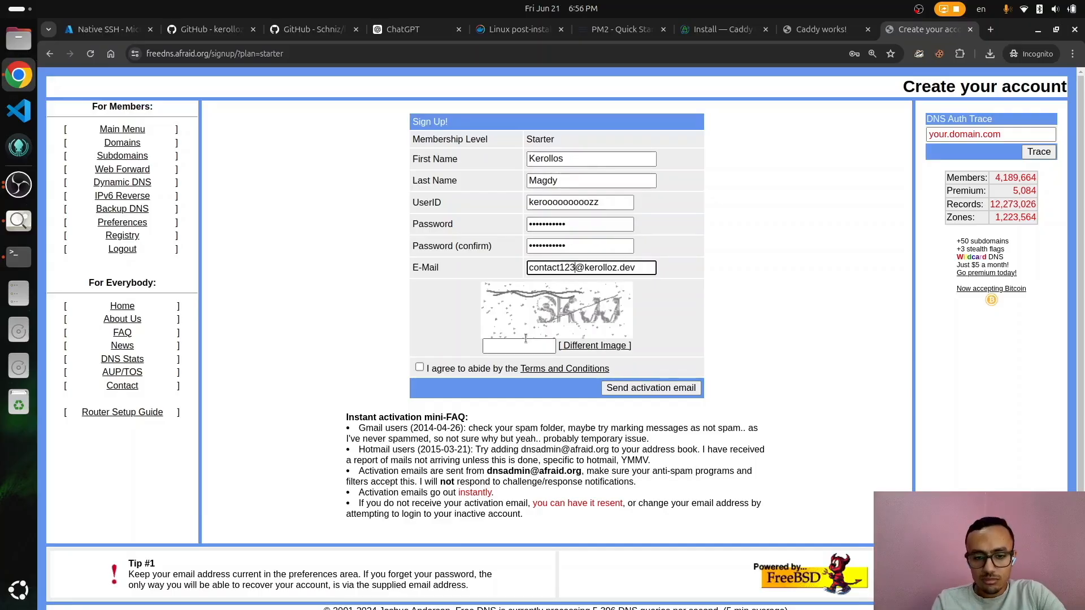
Step: Solve a refreshed captcha, agree to the terms, and send the activation email
left_click(526, 345)
left_click(595, 345)
left_click(499, 350)
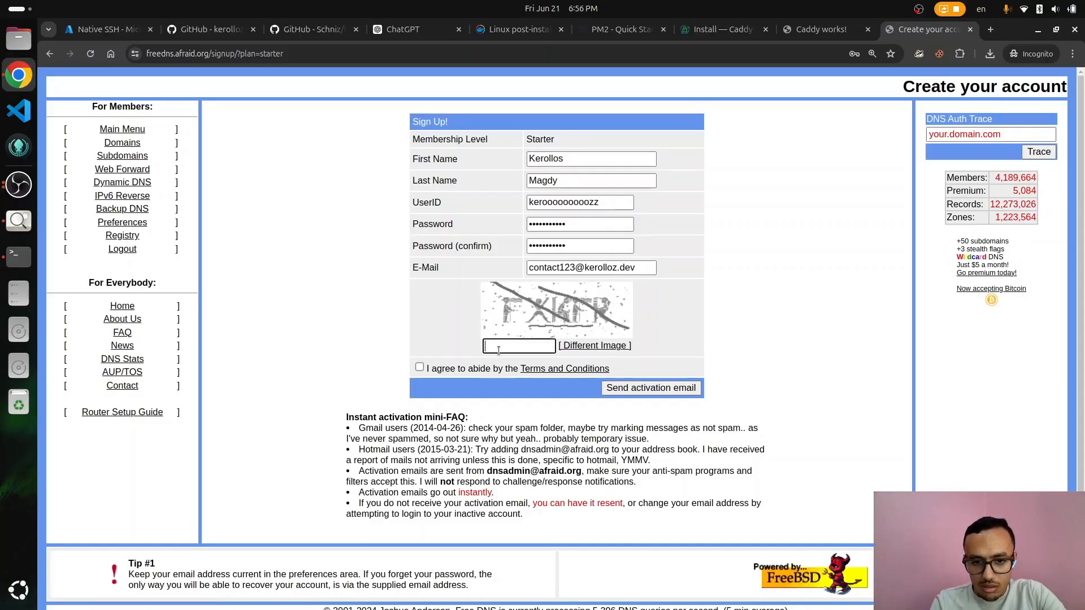
type("F")
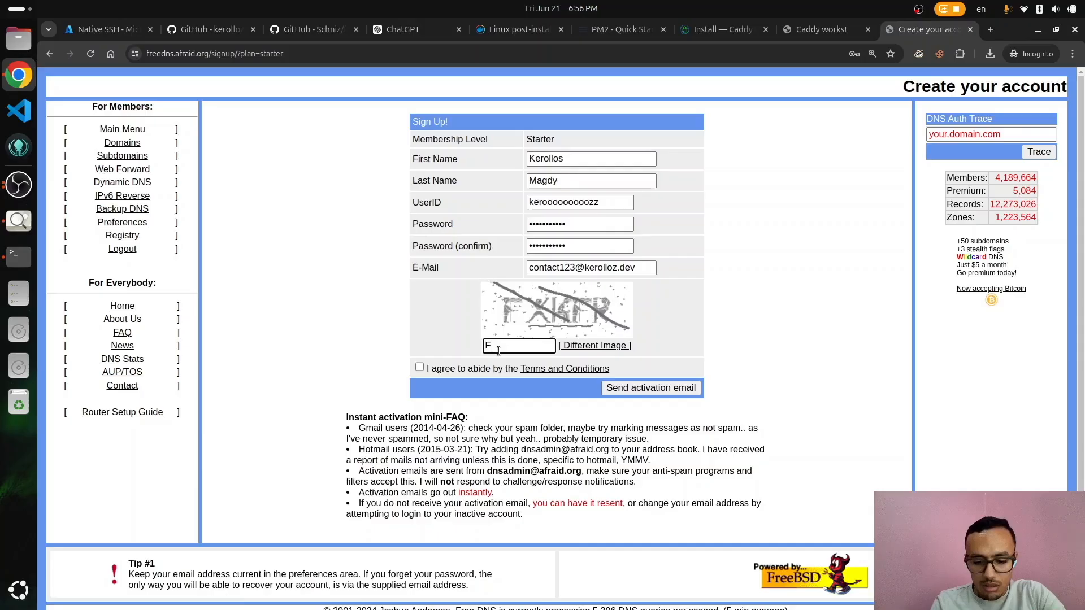
type("XKFR")
left_click(420, 367)
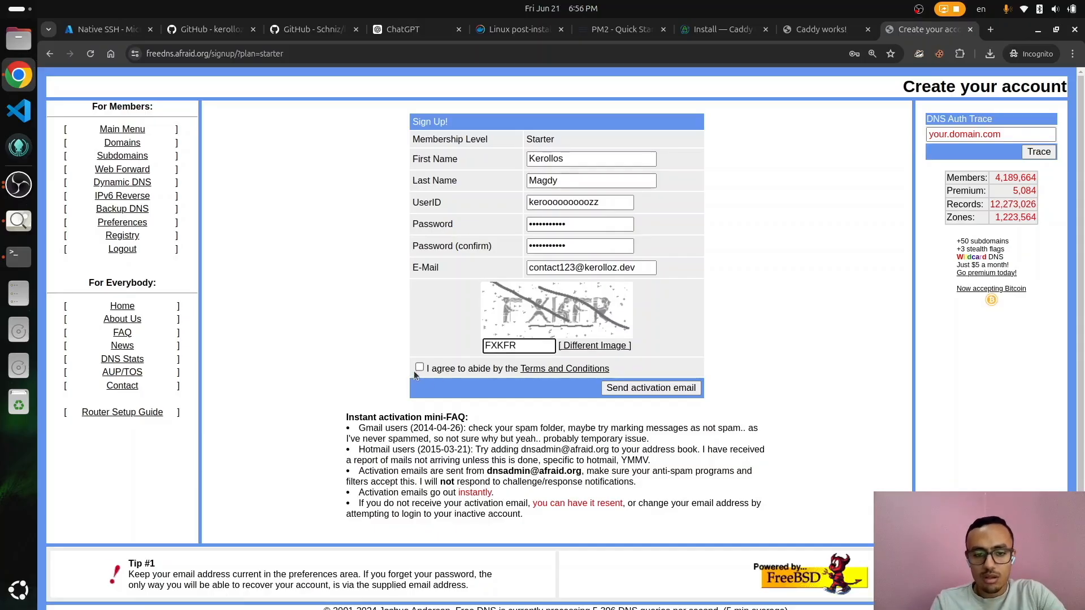
left_click(659, 393)
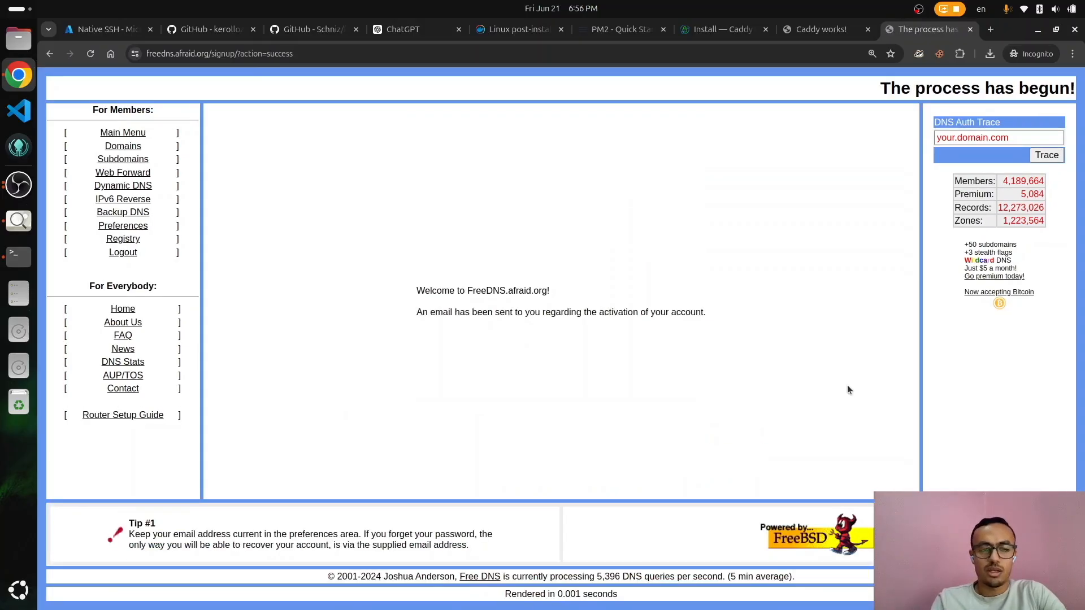
Step: Get the activation link from the regular browser window and start a new incognito tab for it
key("super+1")
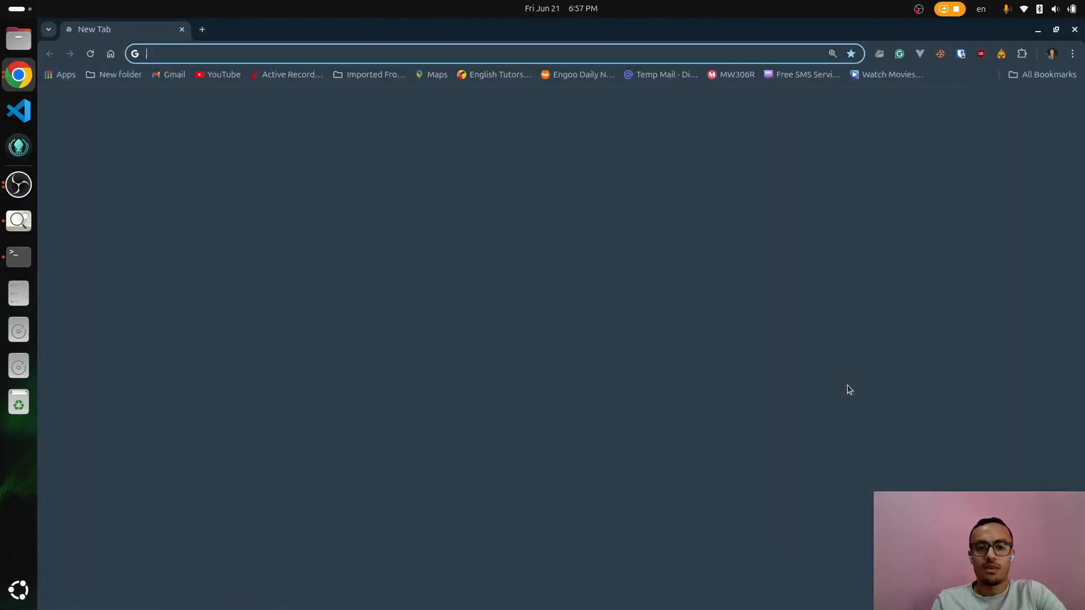
key("alt+Tab")
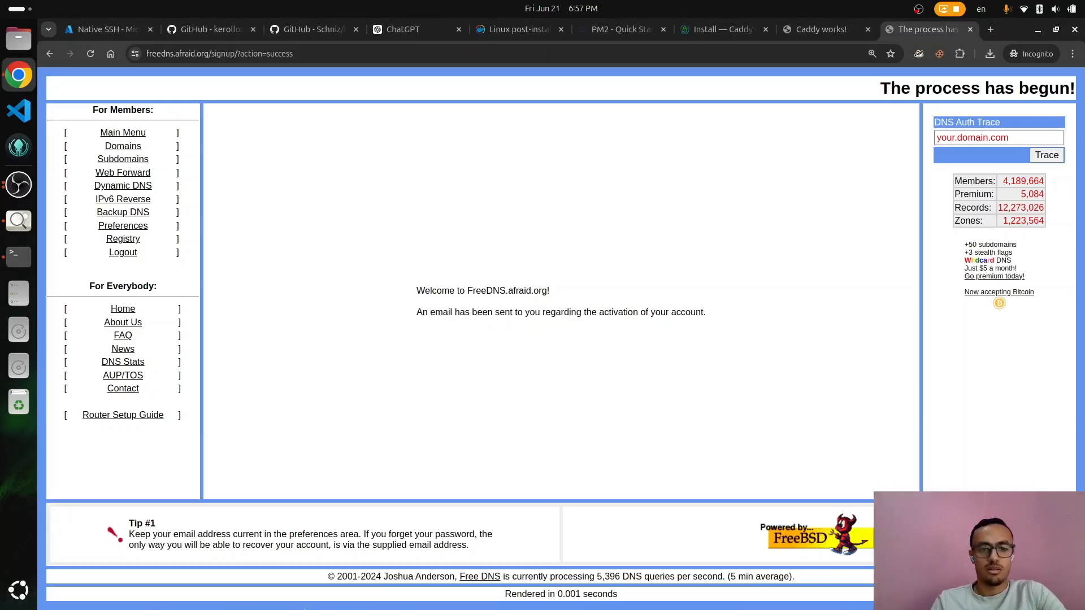
key("ctrl+t")
Step: Activate the FreeDNS account and browse to the Shared Domain Registry listing
type("http://freedns.afraid.org/signup/activate.php?VEEP02z2N0haUd1jPwcWZTs9")
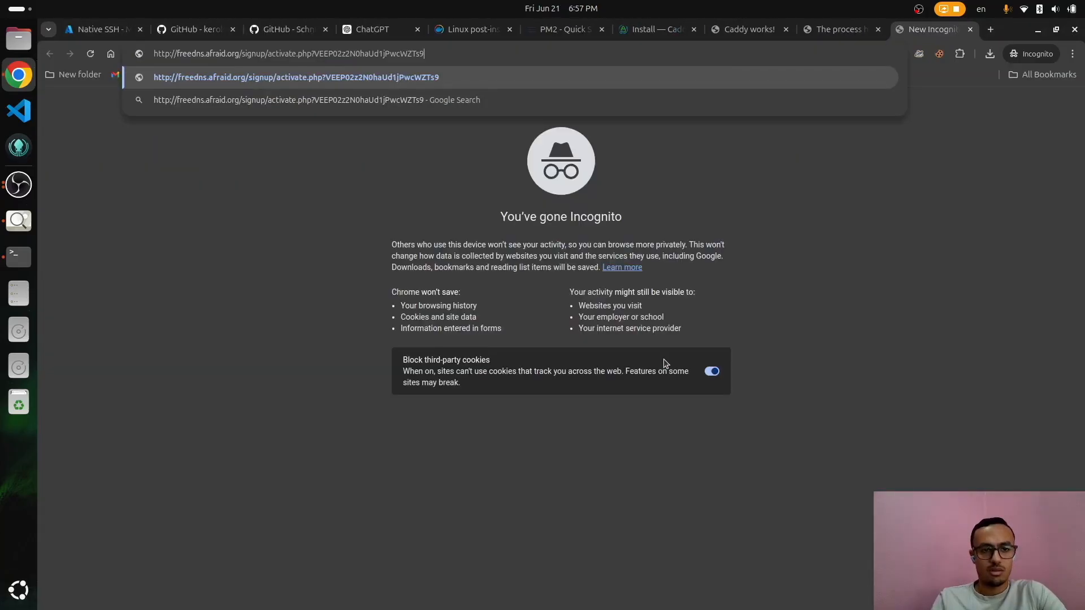
key("Return")
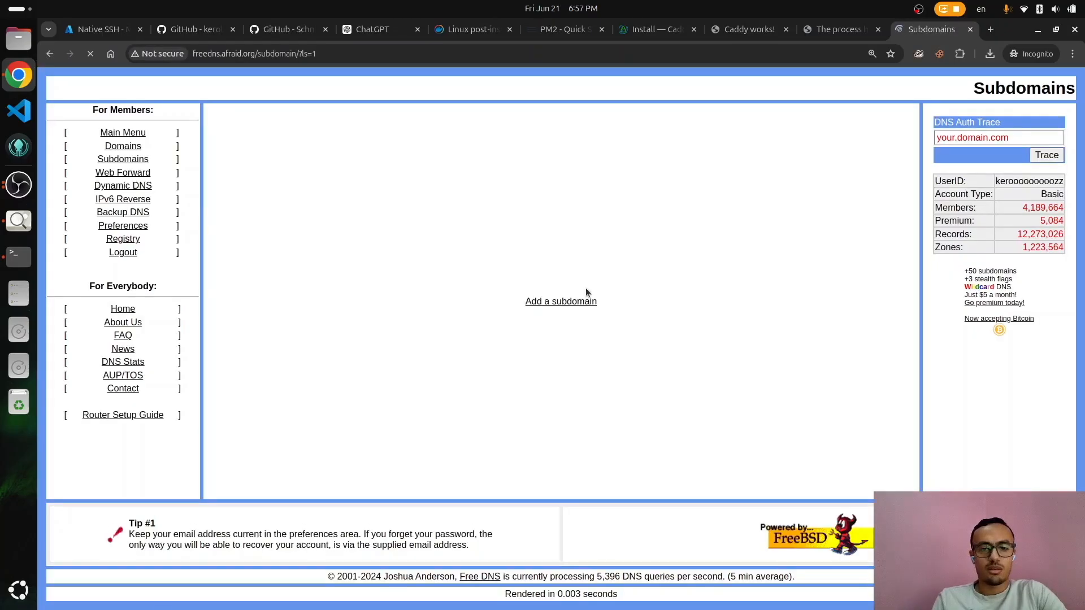
left_click(561, 301)
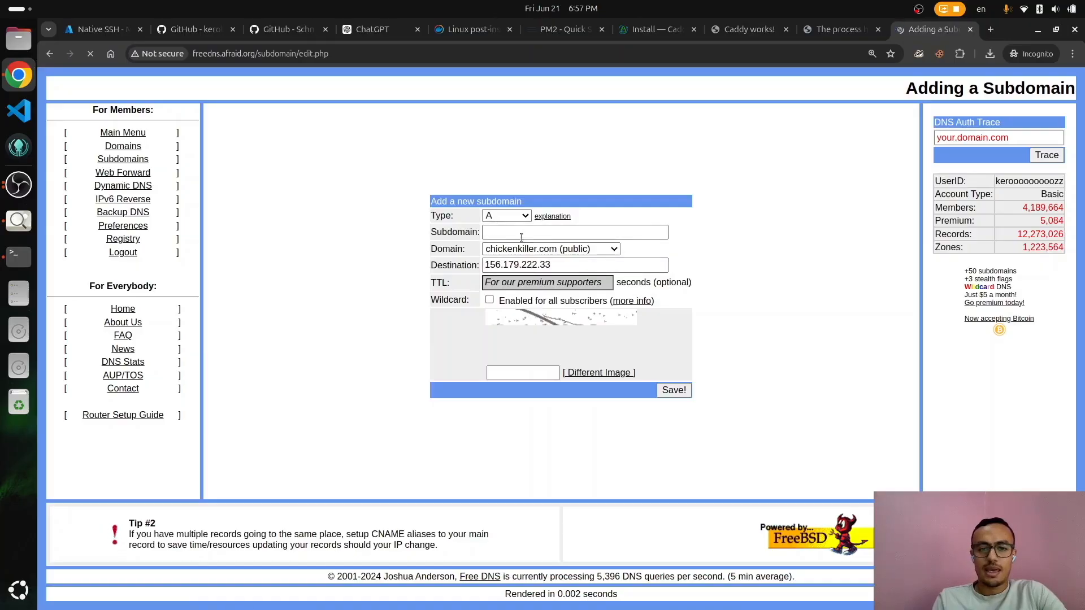
left_click(543, 250)
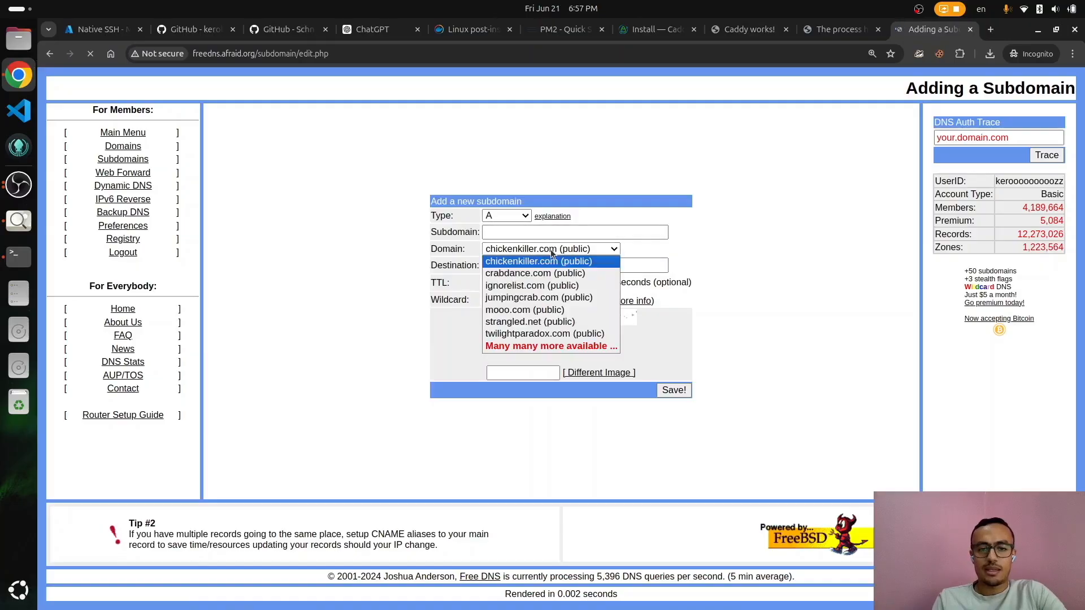
left_click(546, 347)
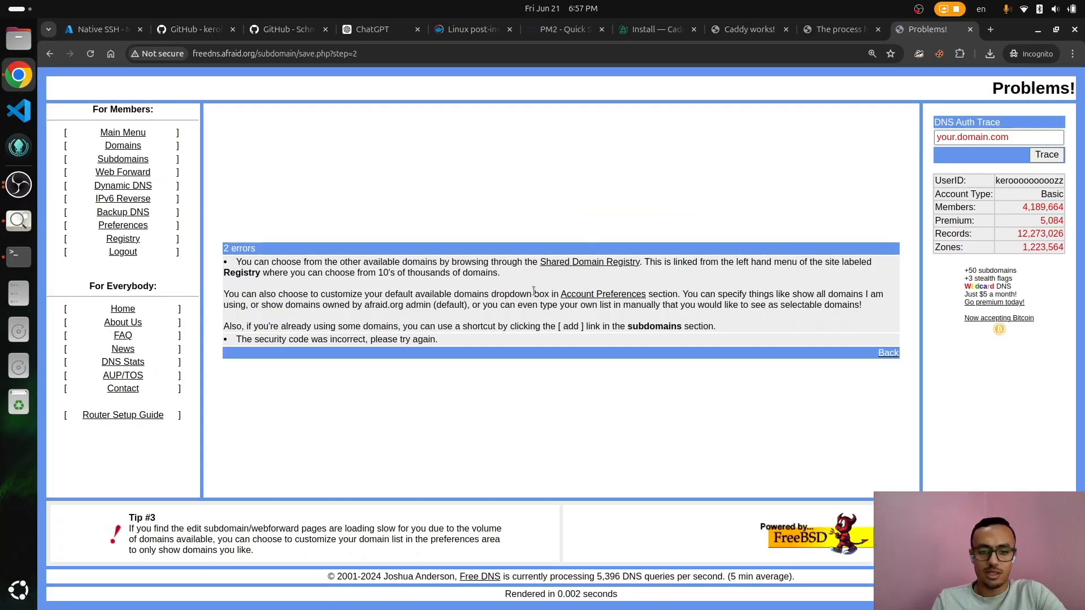
left_click(582, 267)
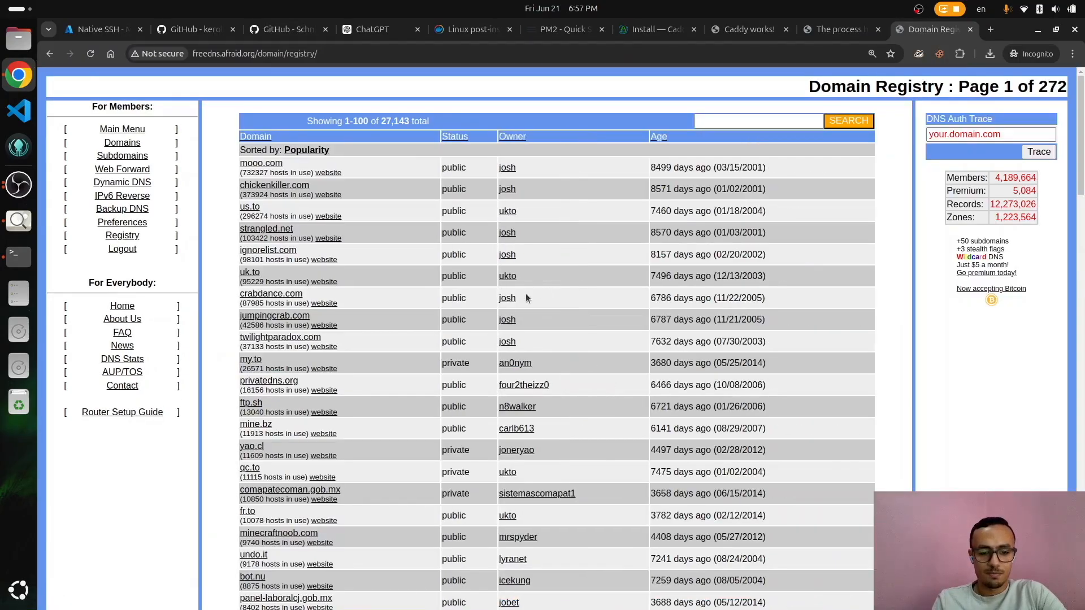
Step: Pick the public fr.to domain for a new subdomain and clear the Destination field
scroll(429, 401, "down", 5)
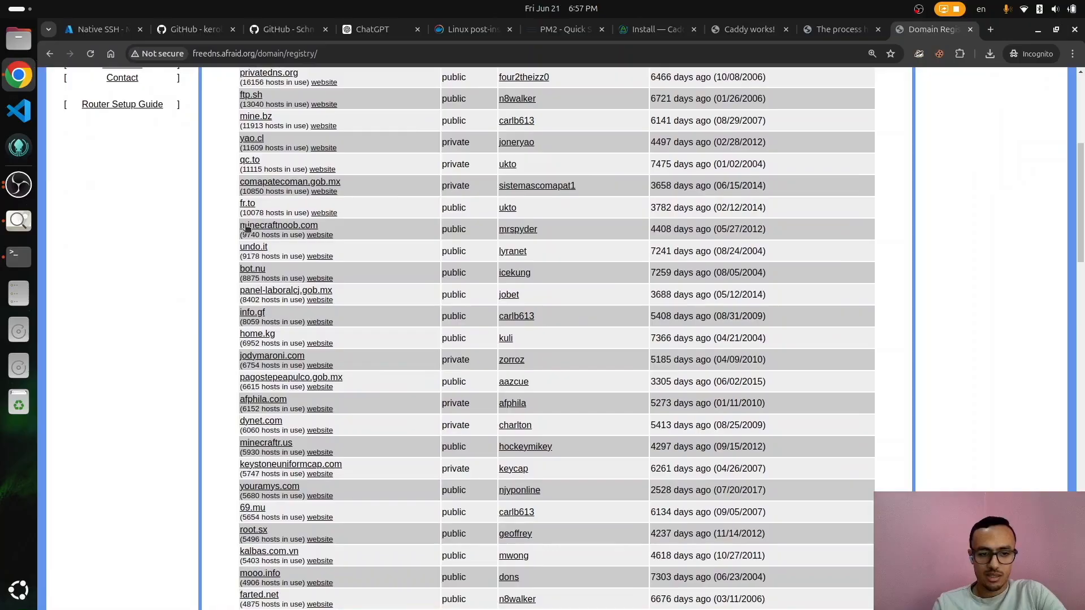
left_click(248, 203)
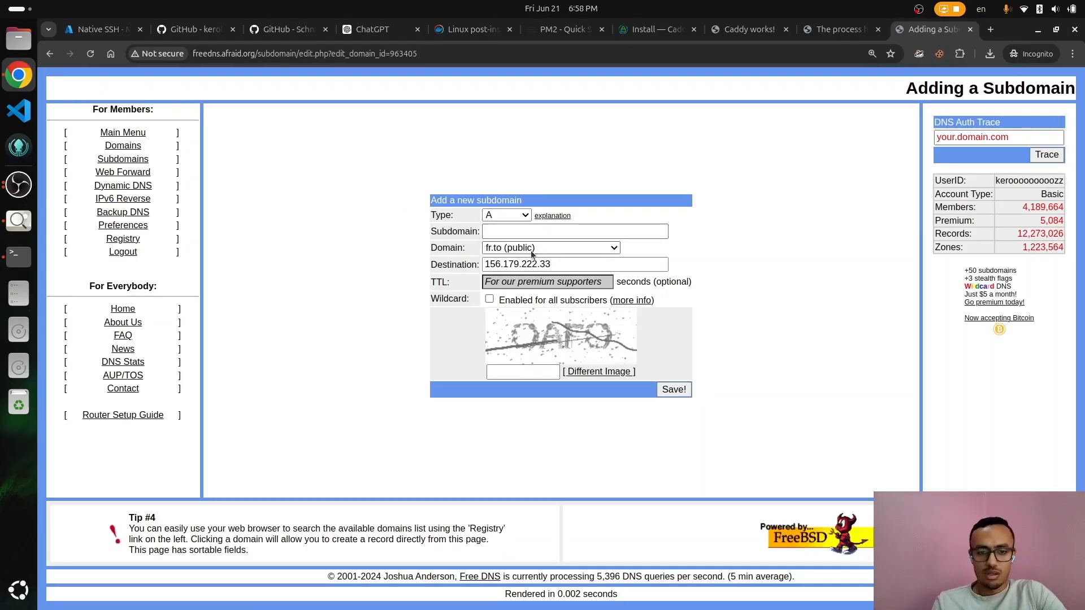
triple_click(525, 263)
key("ctrl+v")
key("ctrl+a")
key("BackSpace")
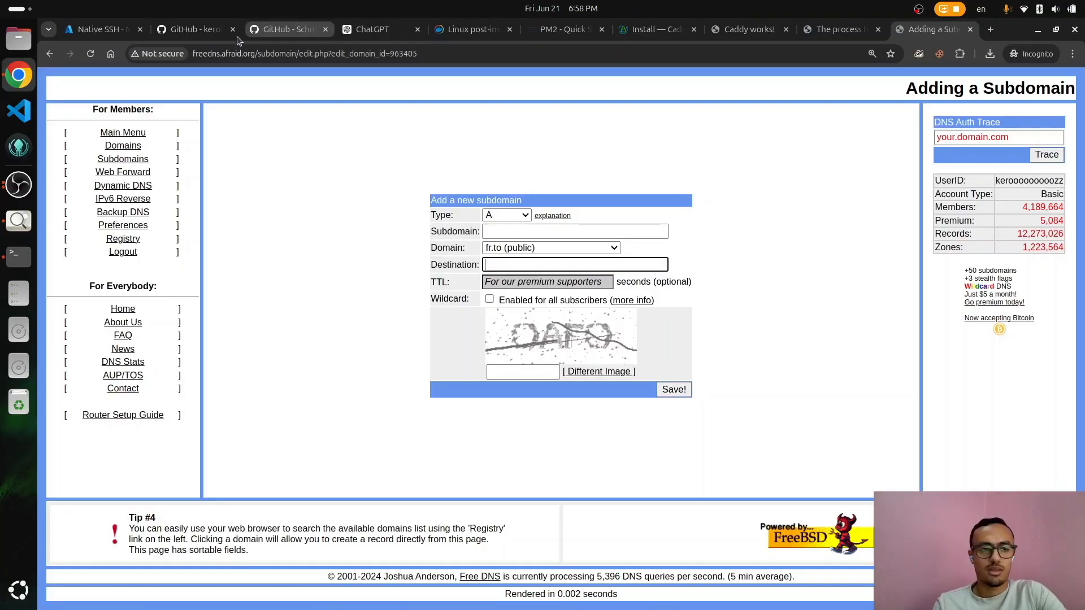
Step: Create subdomain api.examz on fr.to pointing to 20.217.80.180 and save it
left_click(116, 30)
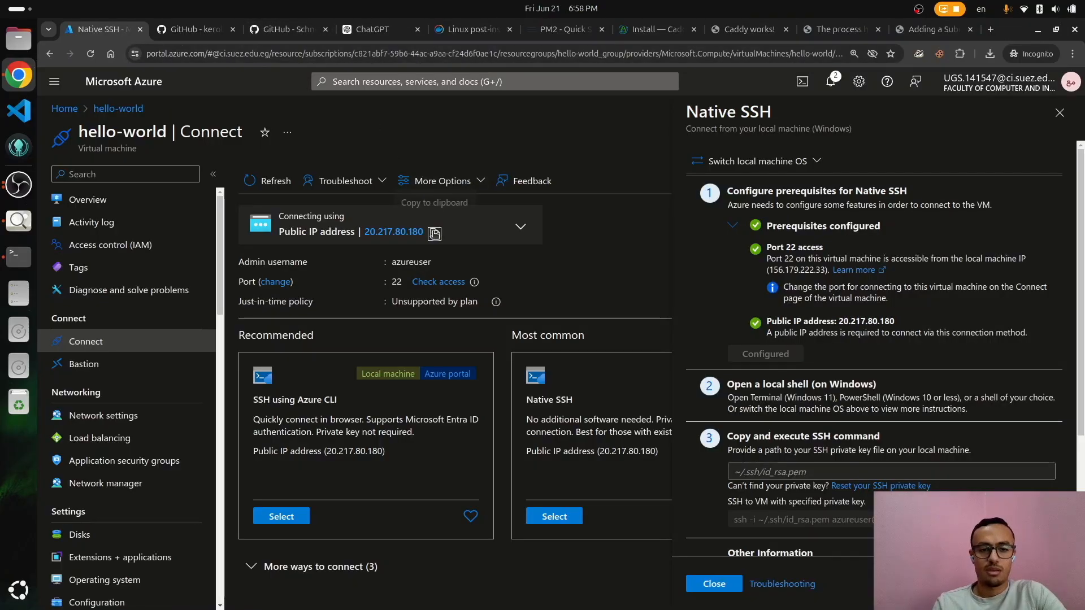
left_click(920, 36)
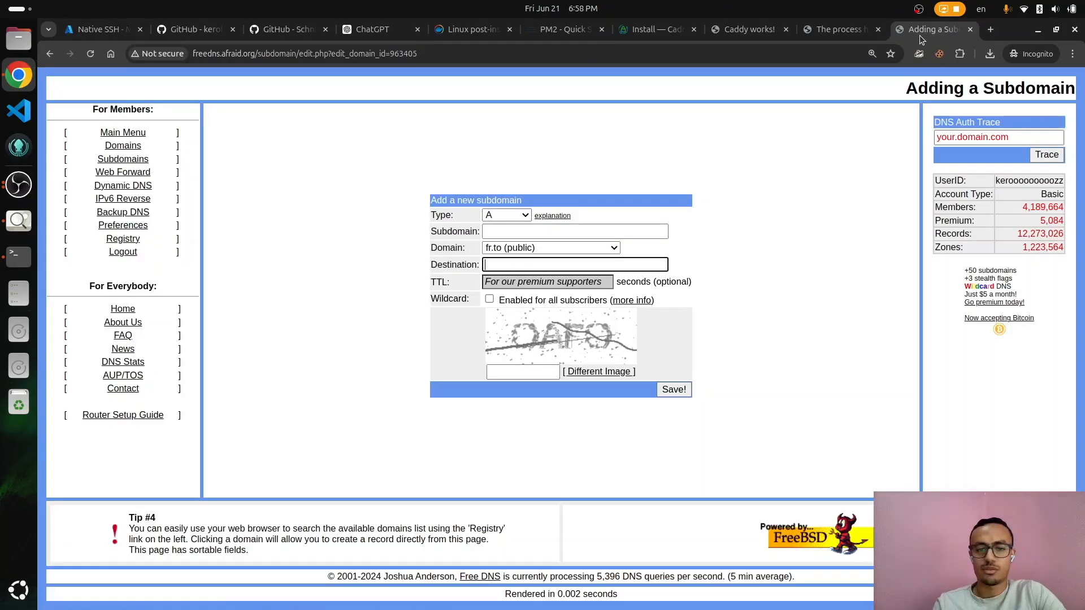
key("ctrl+v")
left_click(537, 231)
type("api.")
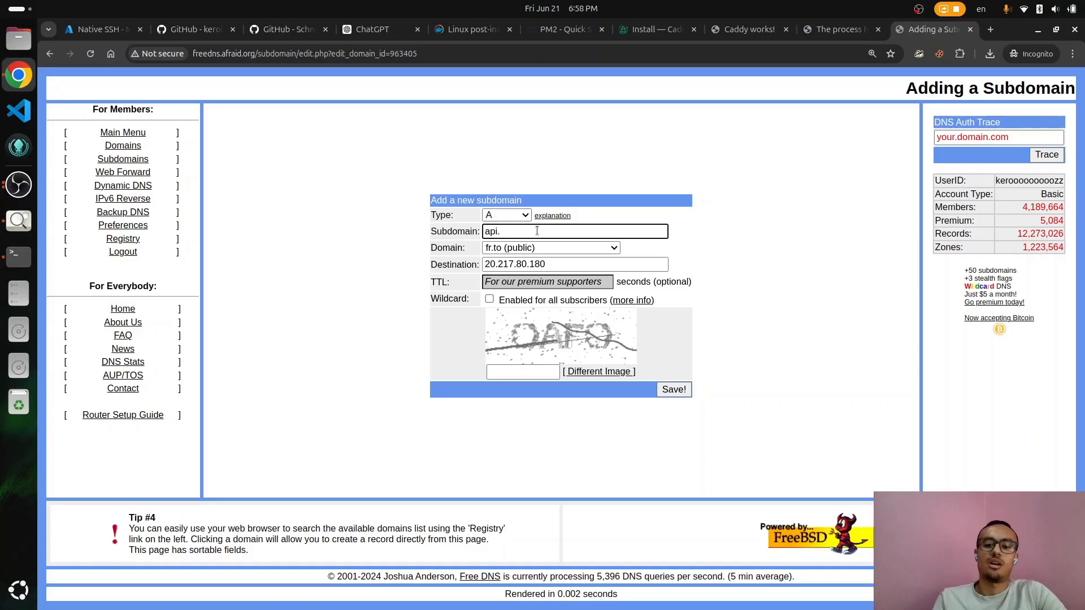
type("examz")
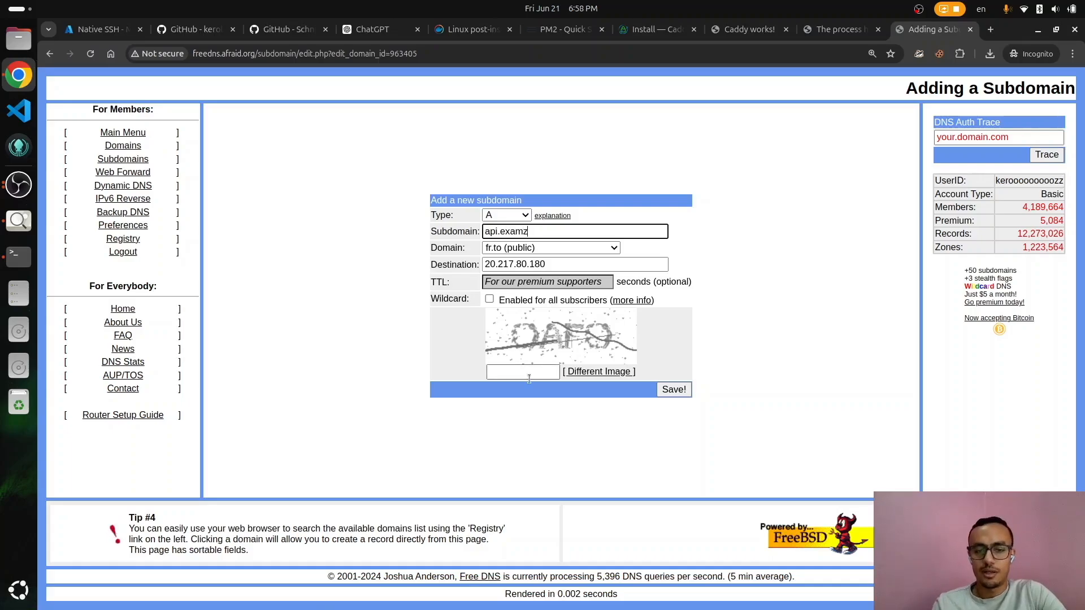
left_click(529, 376)
type("OAFO")
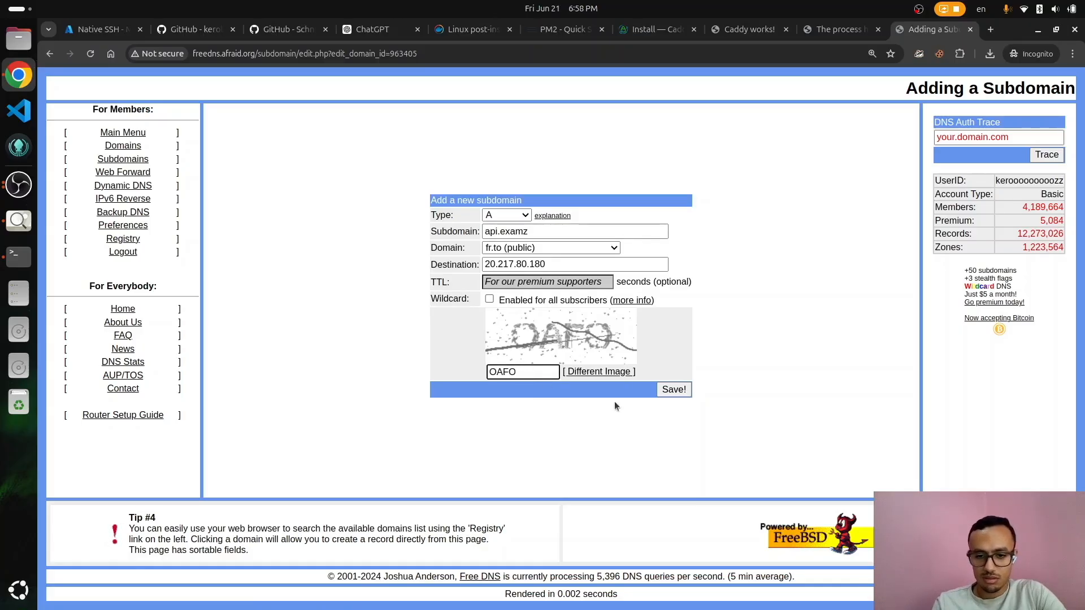
left_click(674, 390)
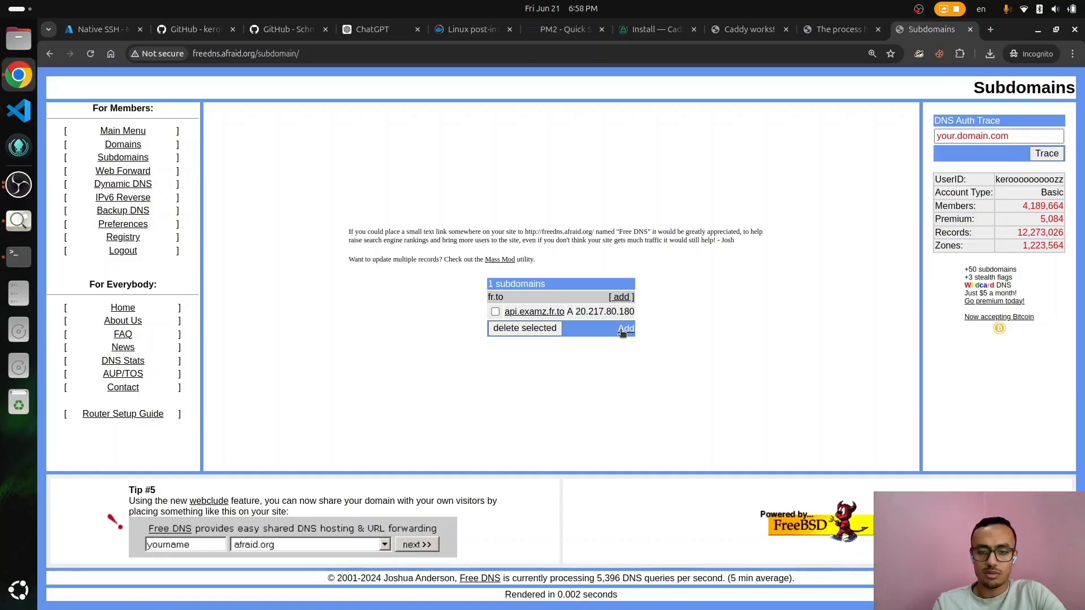
Step: Add another fr.to subdomain named examz with destination 20.217.80.180
left_click(629, 301)
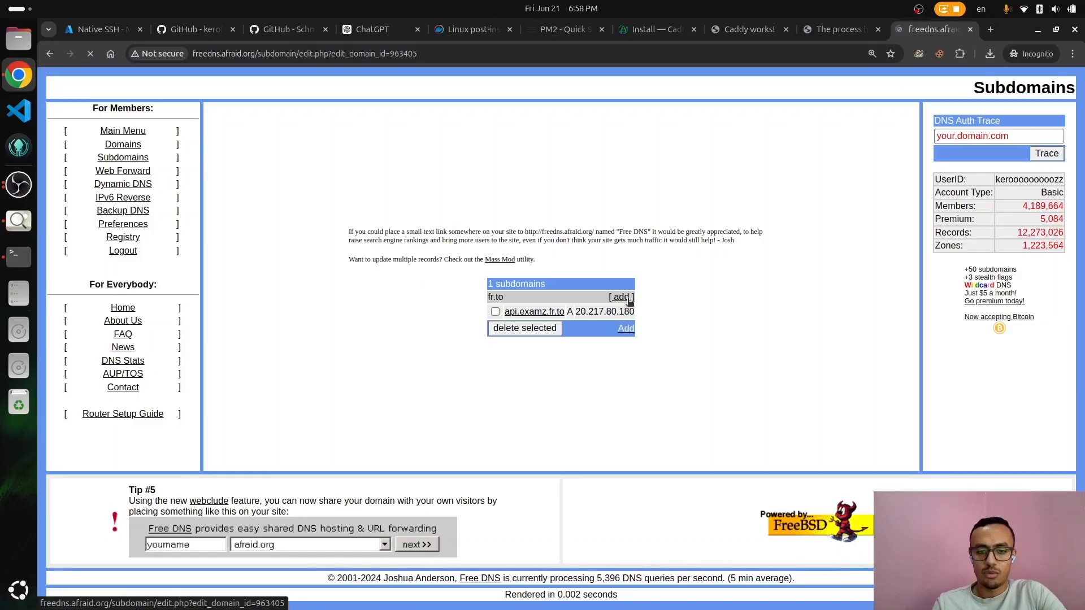
left_click(527, 235)
type("examz")
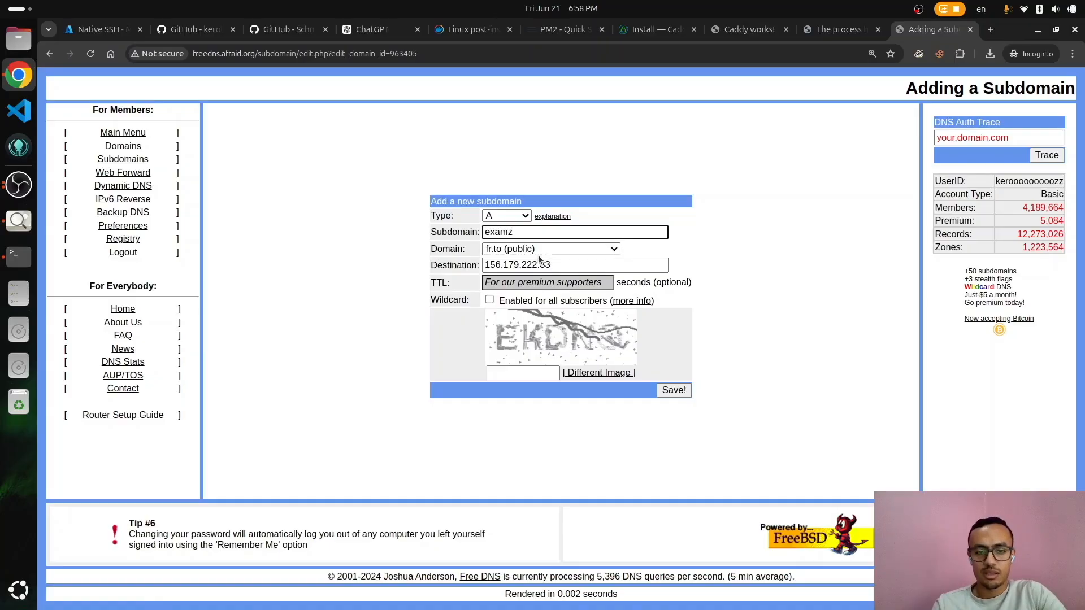
triple_click(540, 265)
key("ctrl+v")
Step: Solve a refreshed captcha, save the examz record, and select the api.examz record's IP
left_click(520, 372)
type("EKD")
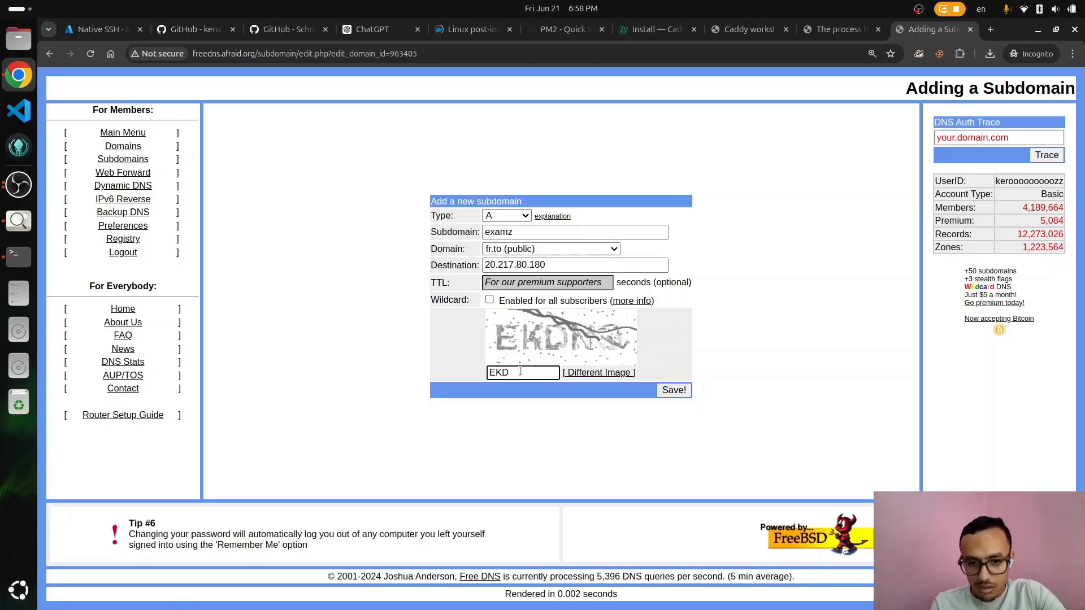
left_click(614, 372)
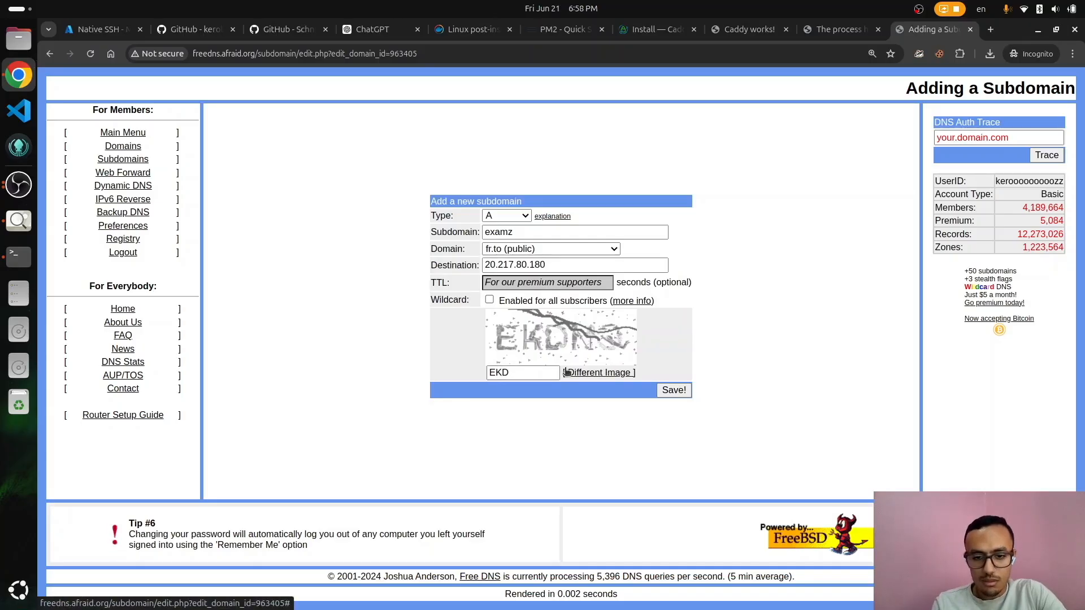
left_click(526, 372)
double_click(526, 372)
left_click(587, 373)
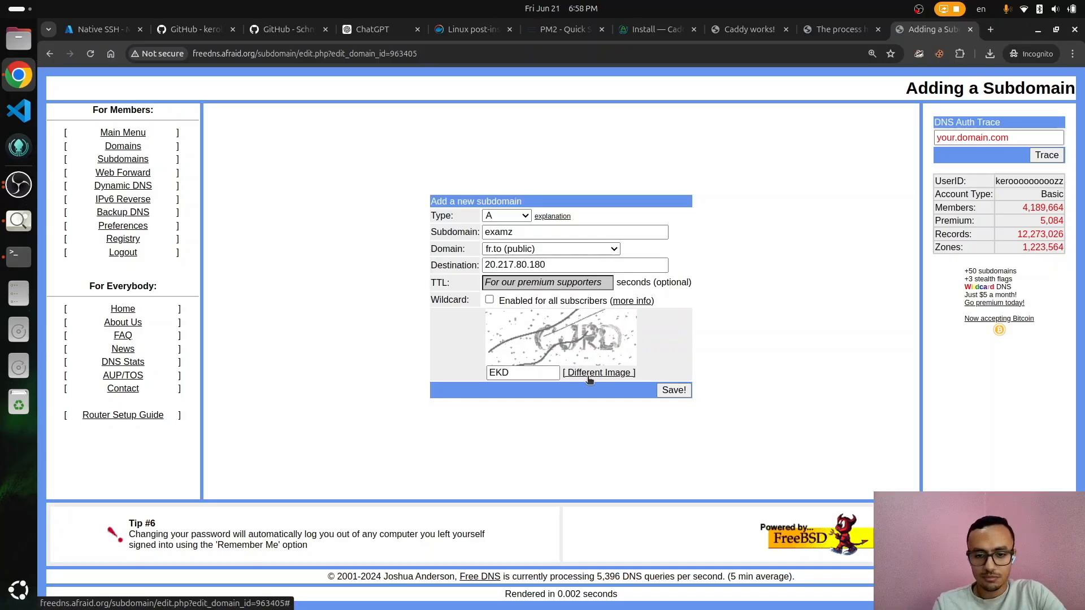
double_click(529, 372)
type("VYZBJ")
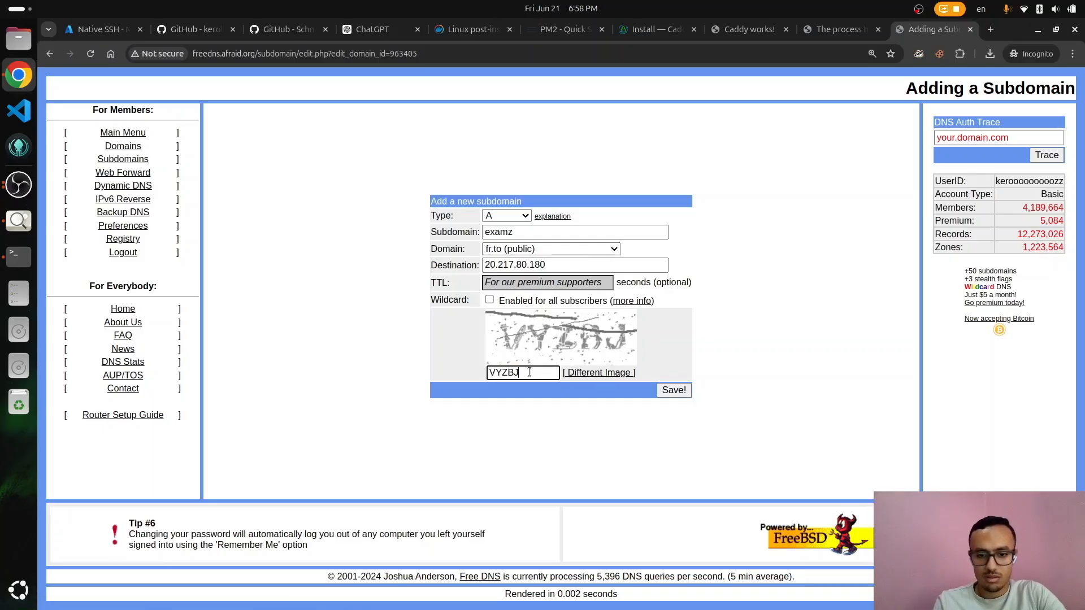
left_click(674, 390)
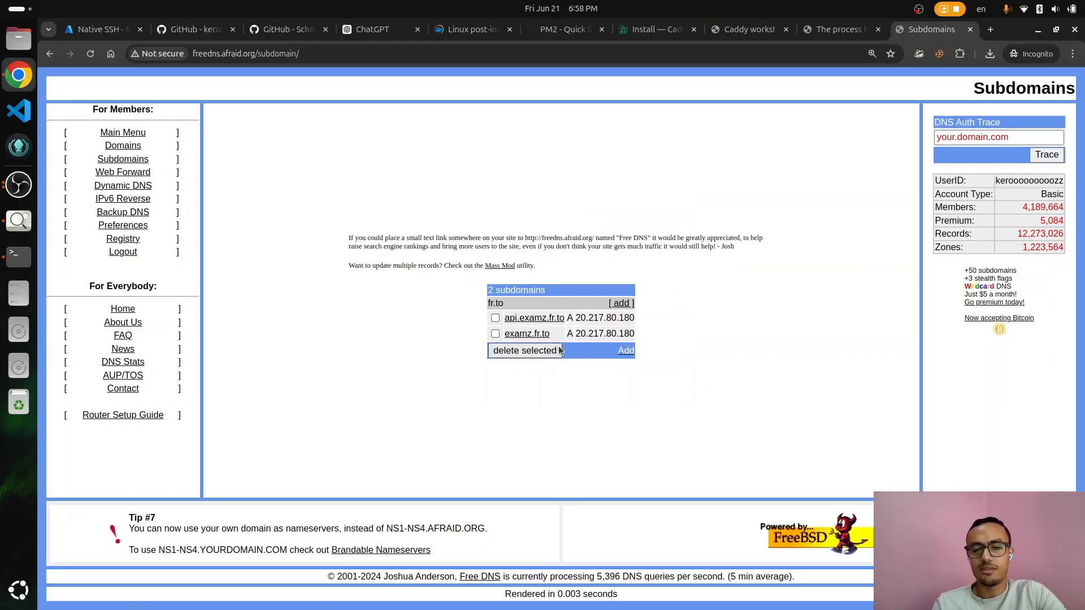
double_click(581, 319)
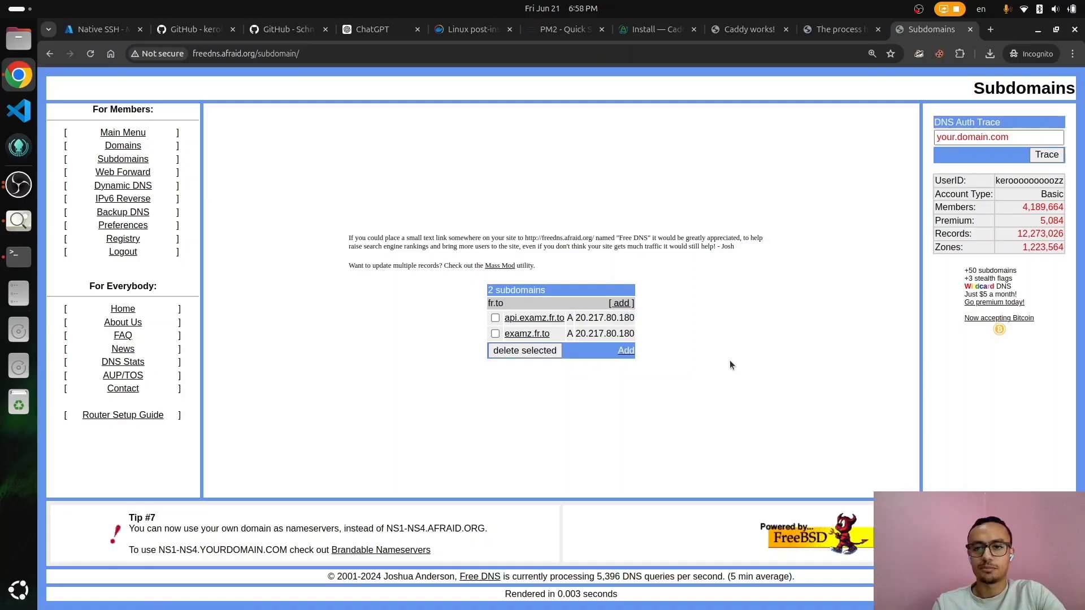
Step: Return to the terminal and quit the Caddyfile in vim without changes
key("alt+Tab")
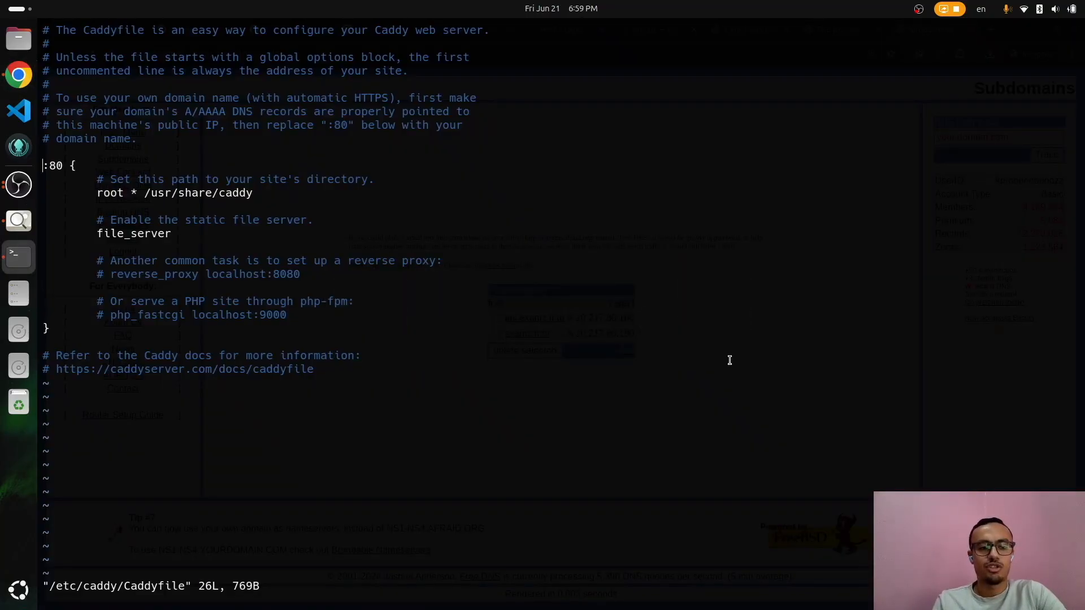
type(":q")
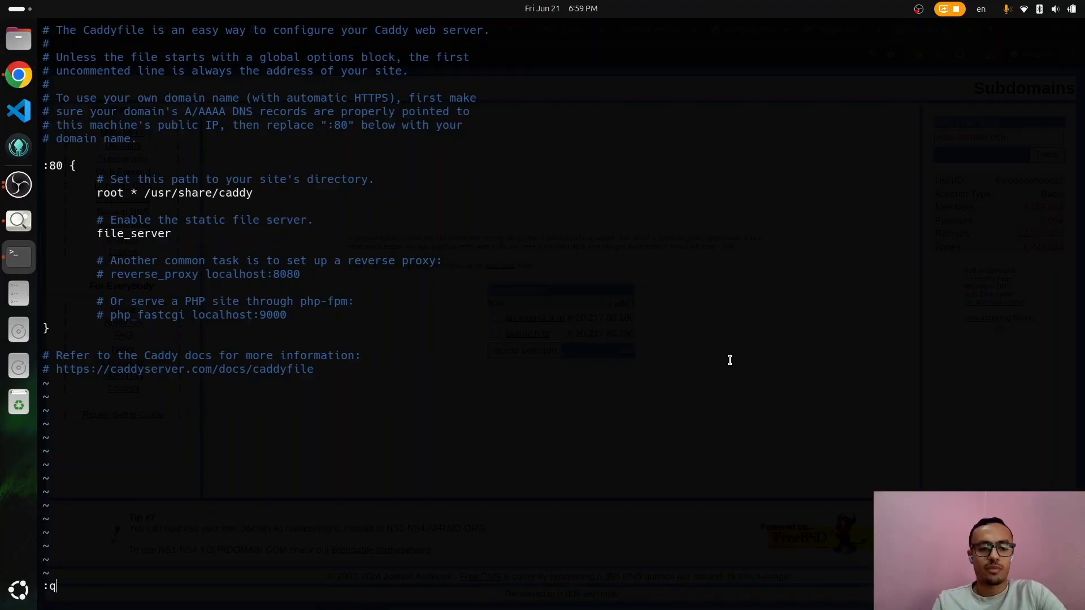
key("Return")
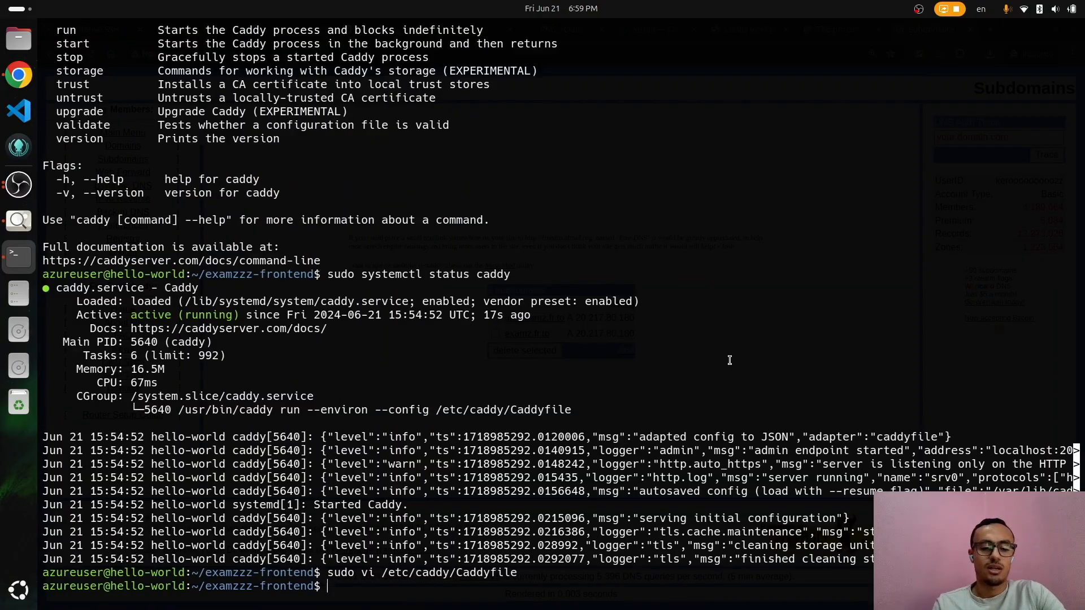
Step: Go up to the home directory and list its contents
type("cd ..")
key("Return")
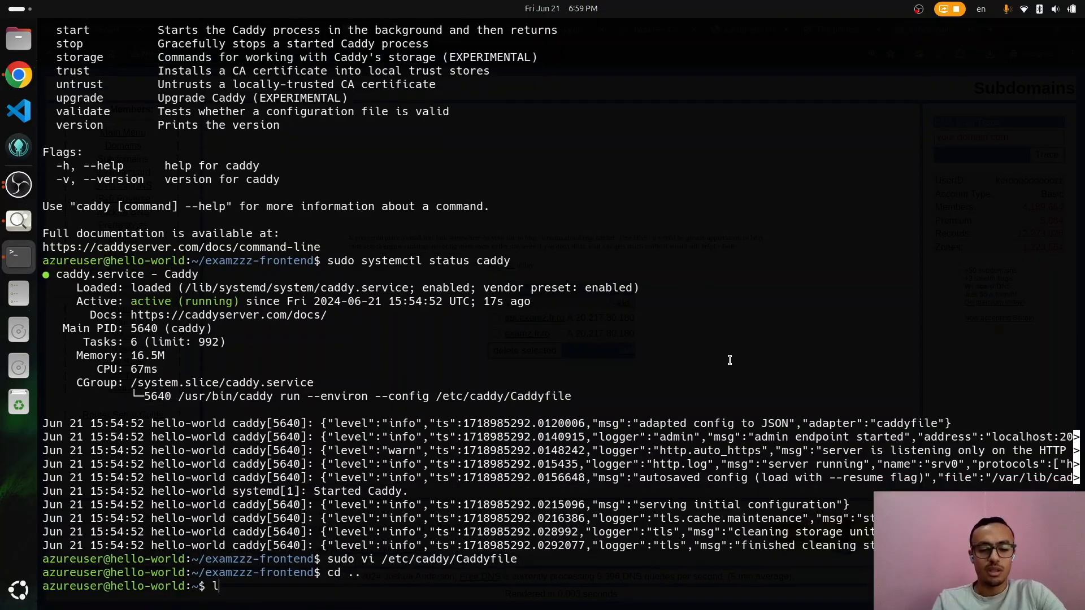
type("ls")
key("Return")
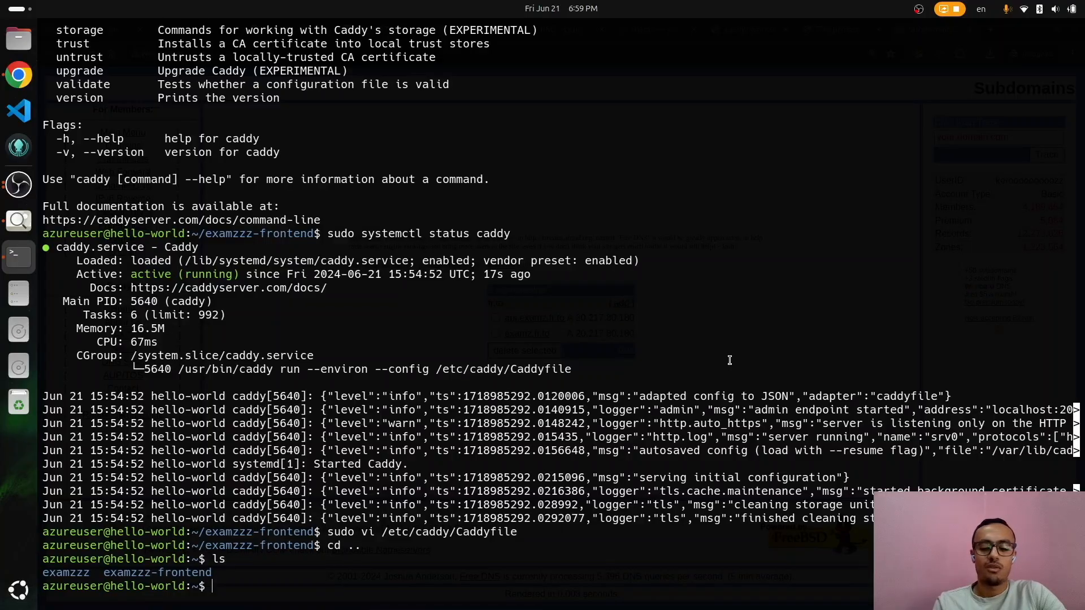
Step: Create /var/www/html/ with sudo mkdir -p and try moving examzzz-frontend into it
type("sudo mkdi")
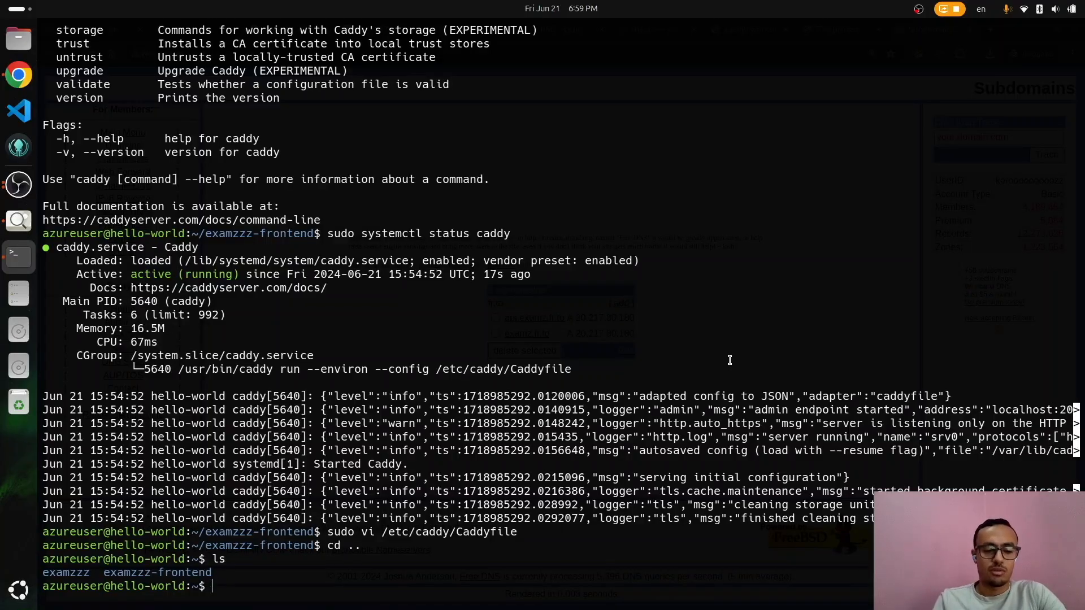
type("r -")
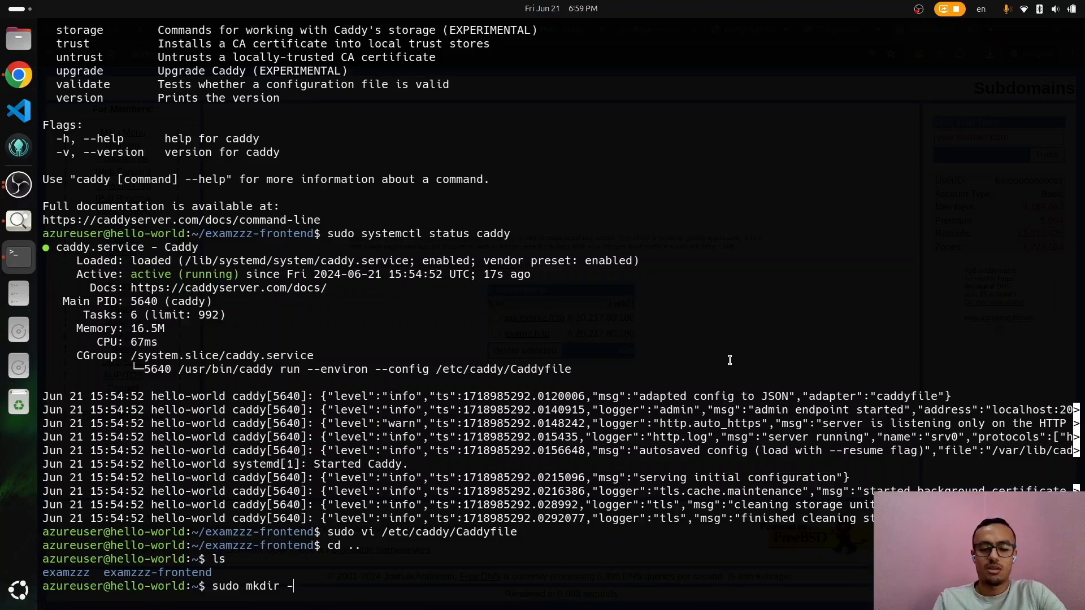
type("p /var/www/html/")
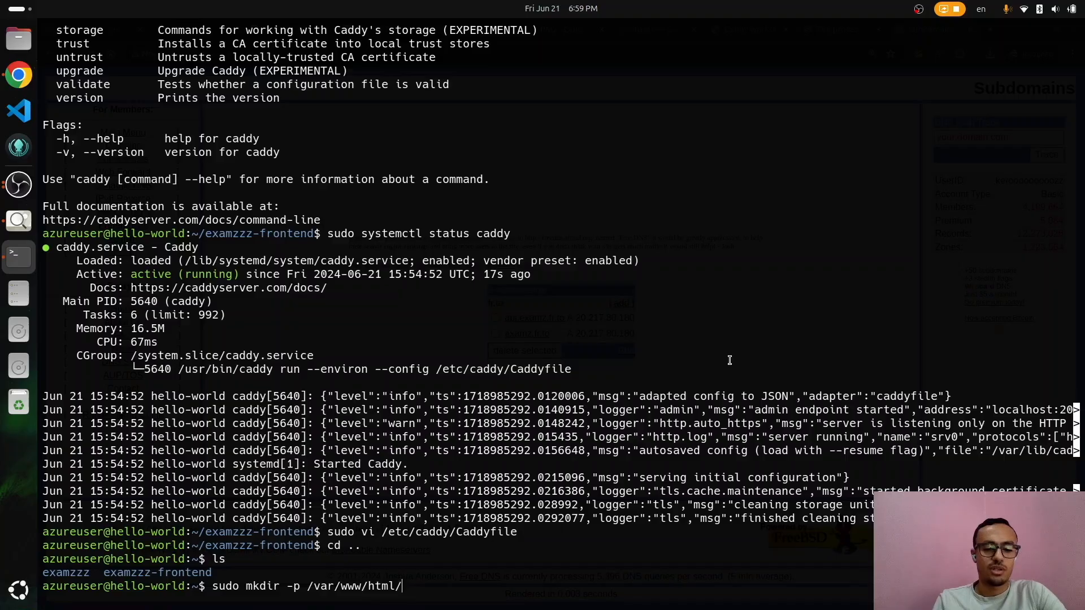
key("Return")
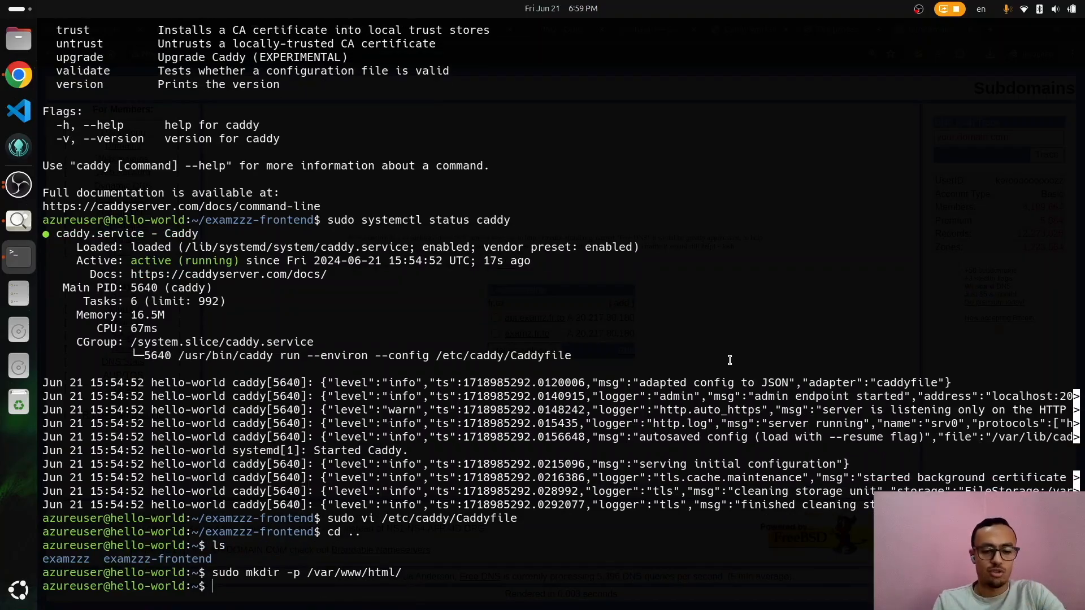
type("mv ex")
key("Tab")
type("-f")
key("Tab")
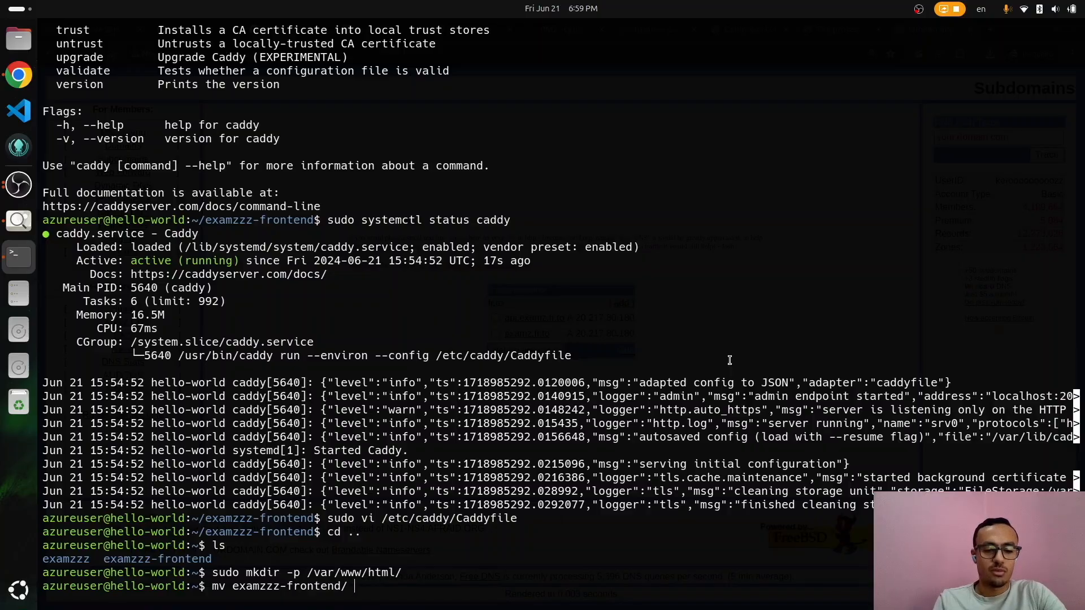
double_click(379, 574)
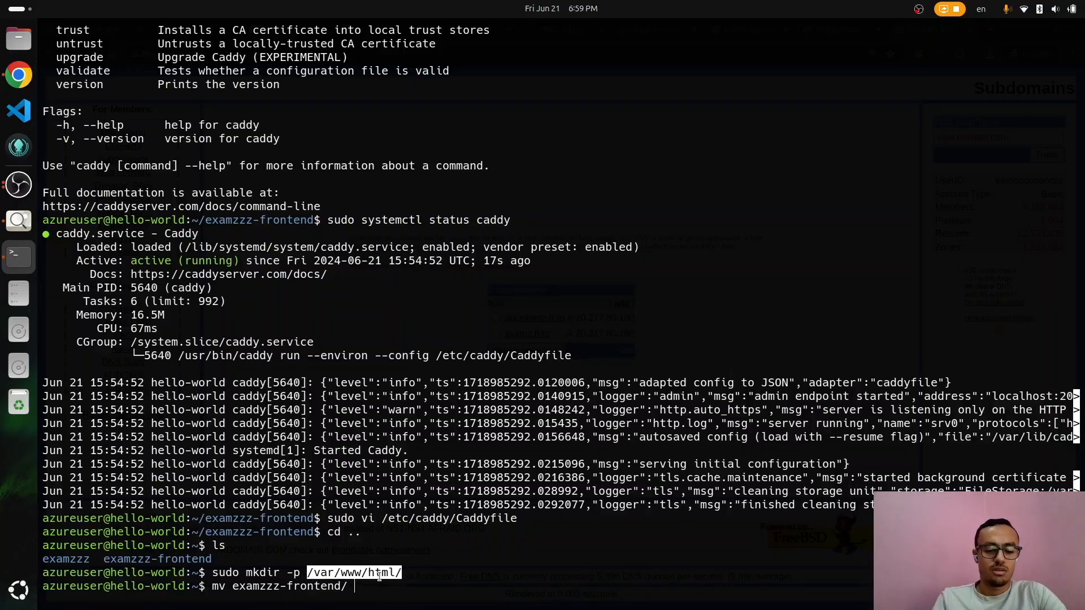
middle_click(380, 575)
key("Return")
Step: Rerun the move of examzzz-frontend/ into /var/www/html/ with sudo
key("Up")
key("Home")
type("sudo")
key("Return")
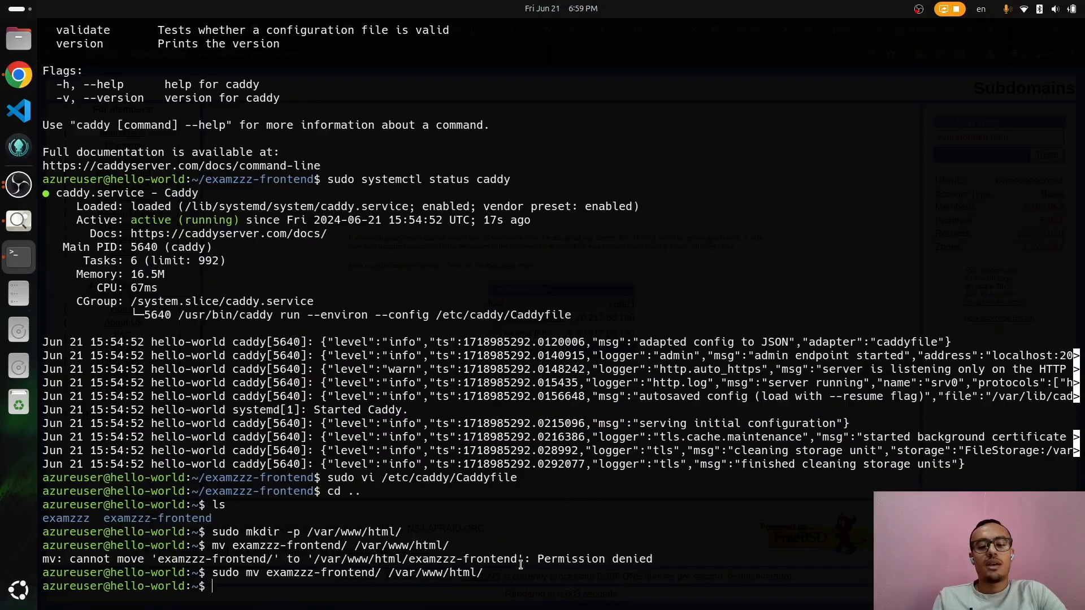
Step: Open /etc/caddy/Caddyfile in vi with sudo
type("sudo vi")
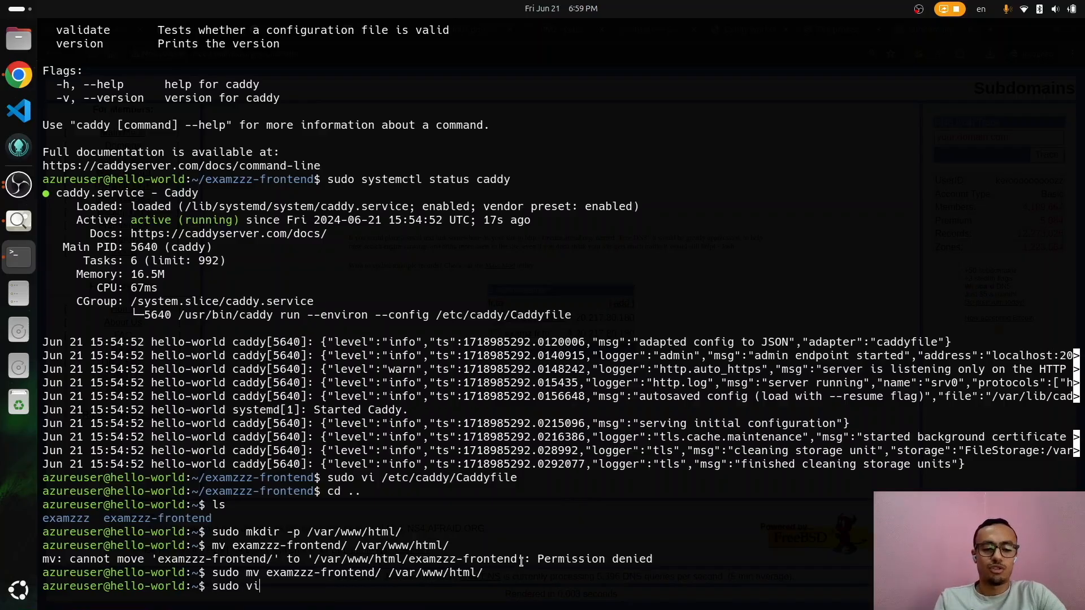
type(" /etc/")
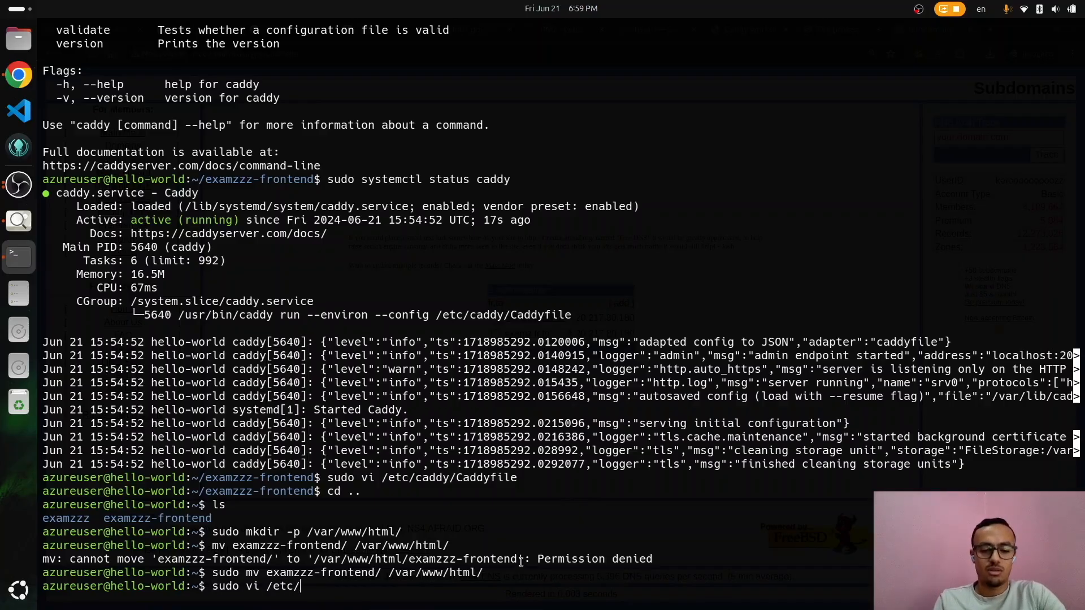
type("caddy/")
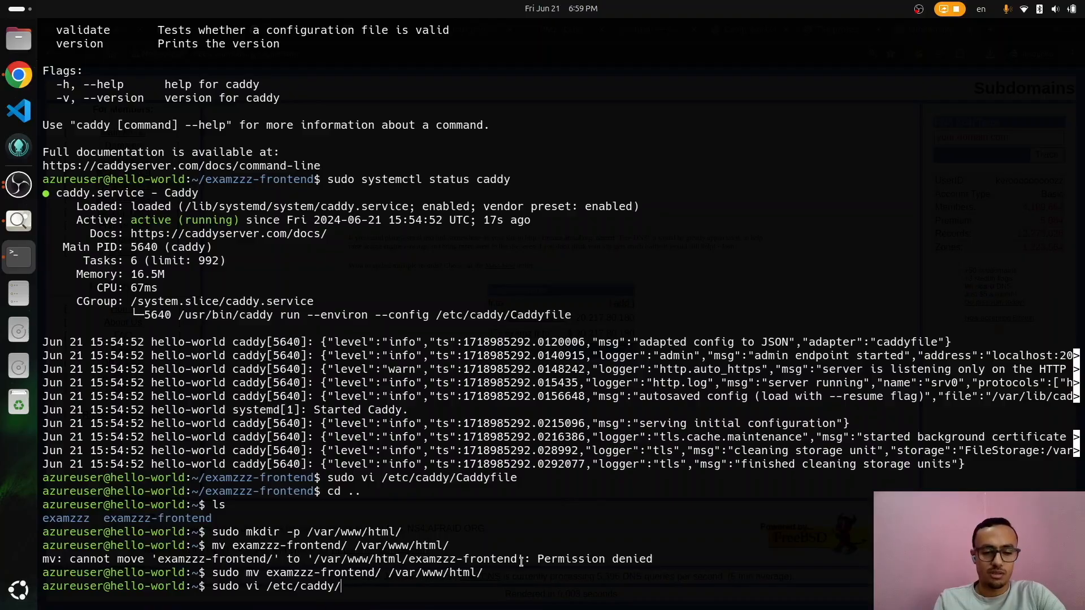
double_click(441, 574)
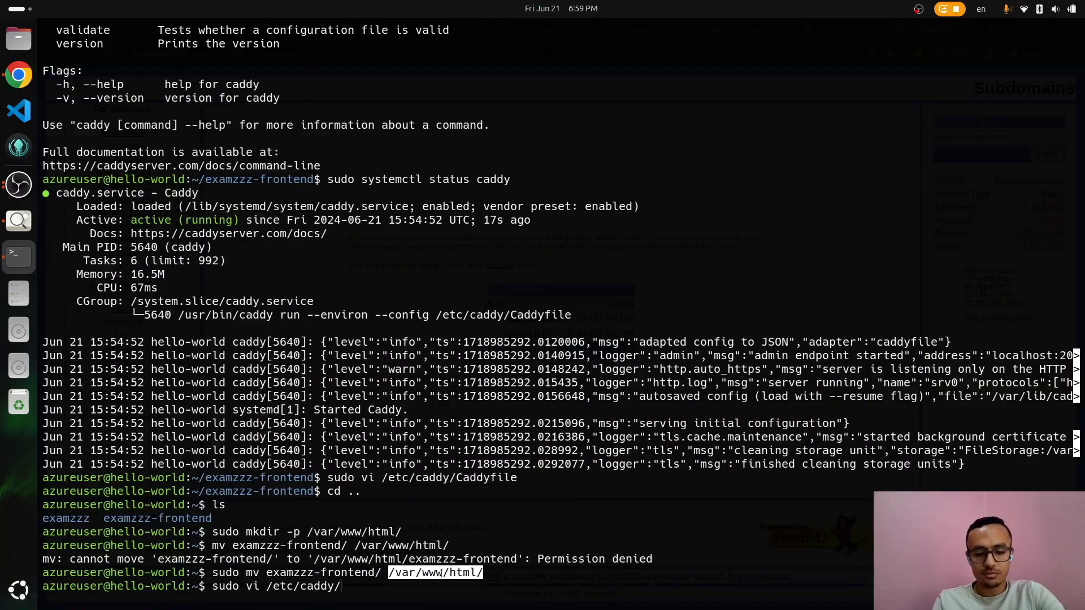
type("C")
key("Tab")
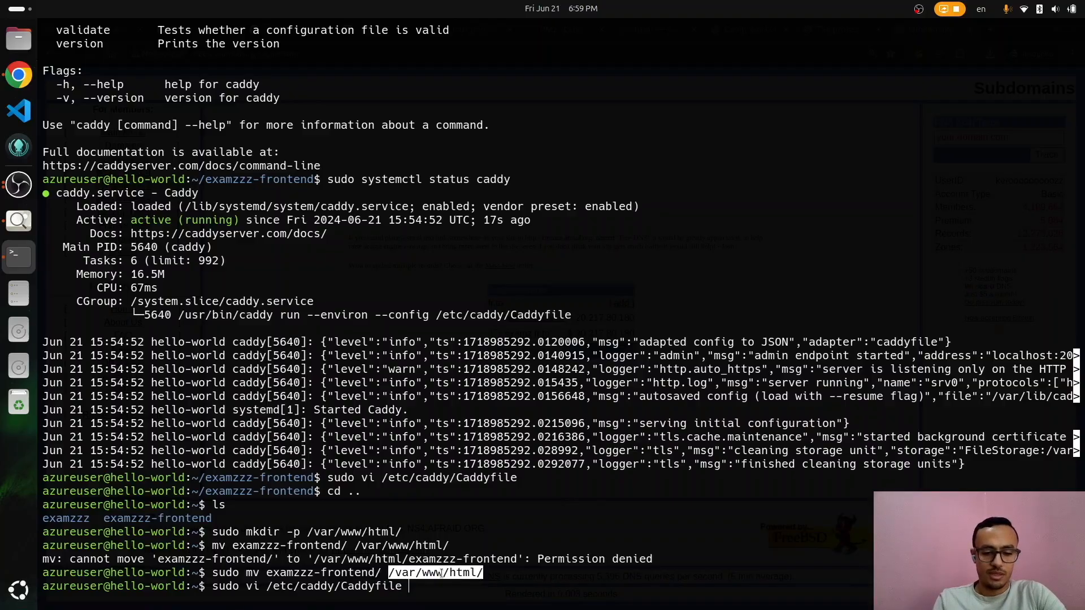
key("Return")
Step: Delete the entire old Caddyfile contents and enter insert mode
key("shift+v")
key("Escape")
key("g")
key("g")
key("shift+v")
key("shift+g")
key("d")
key("i")
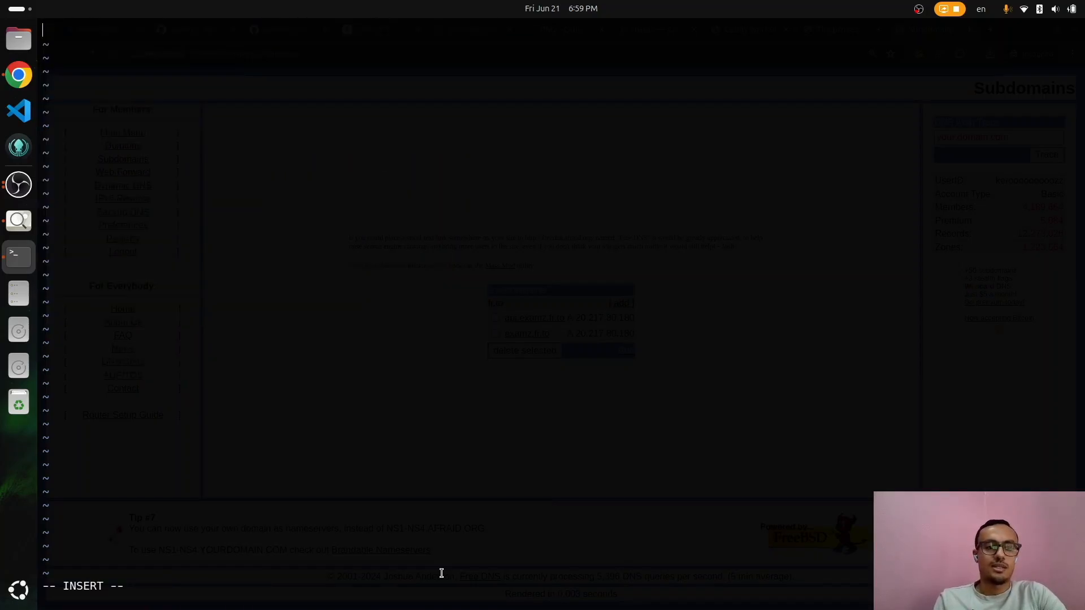
Step: Insert examz.fr.to, copied from FreeDNS, followed by an empty { } block
key("alt+Tab")
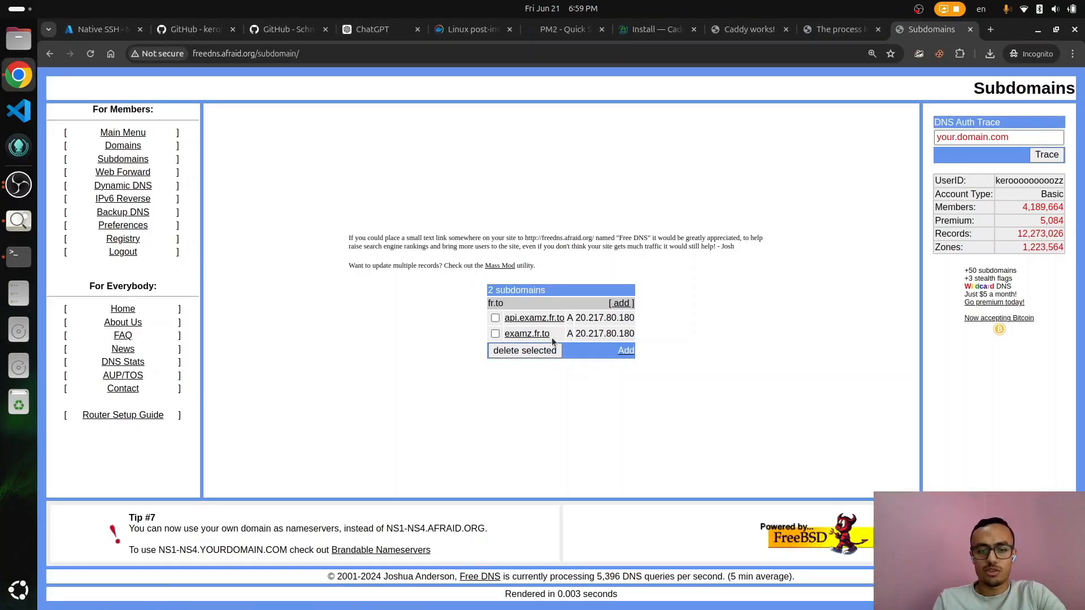
double_click(554, 337)
key("alt+Tab")
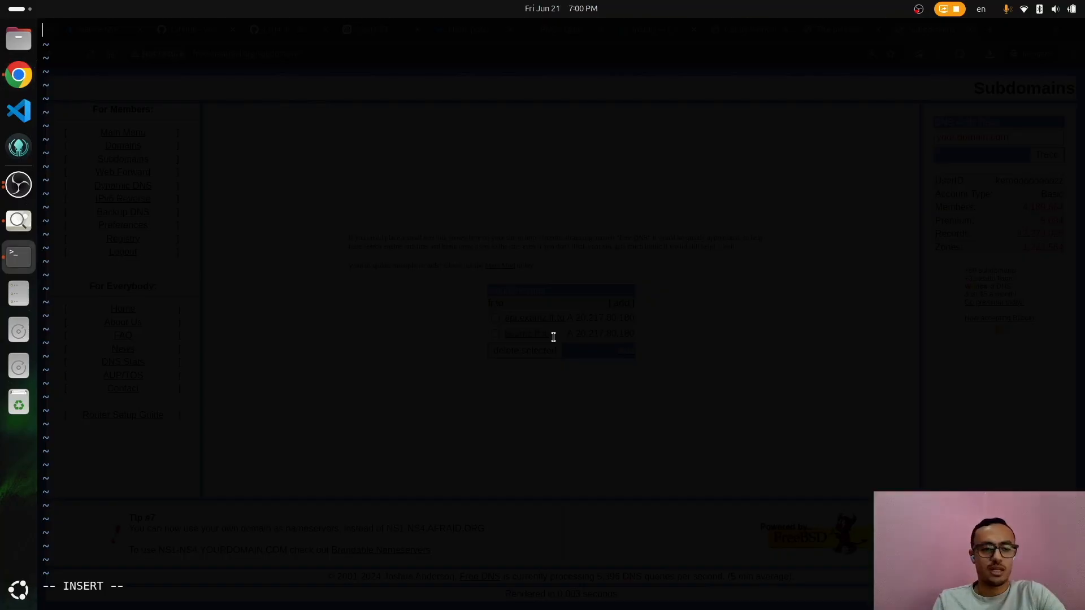
type("examz.fr.to")
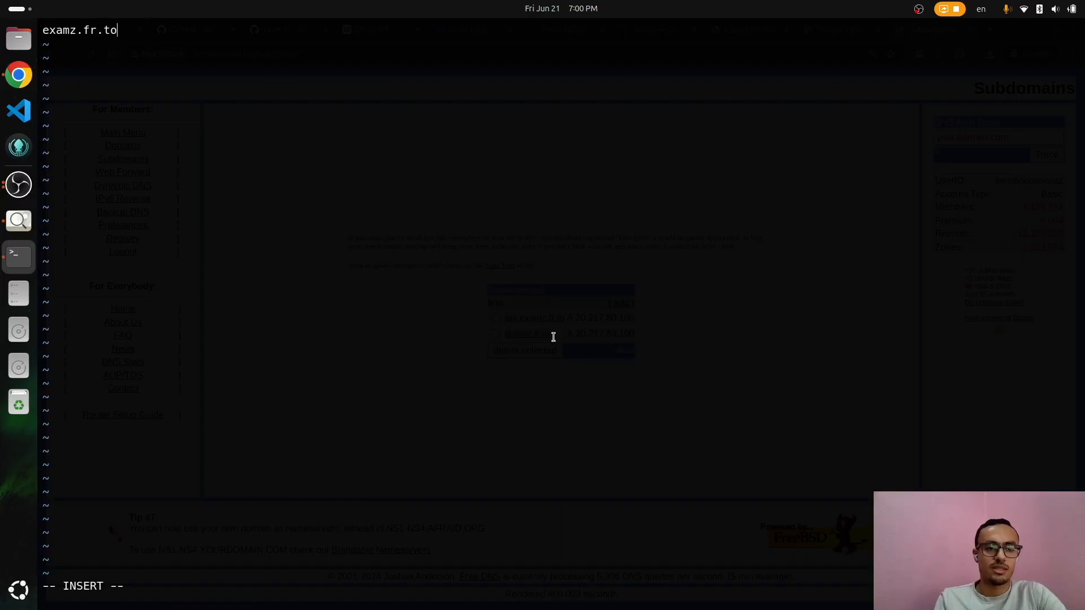
type("{")
key("Return")
key("Return")
type("}")
key("Up")
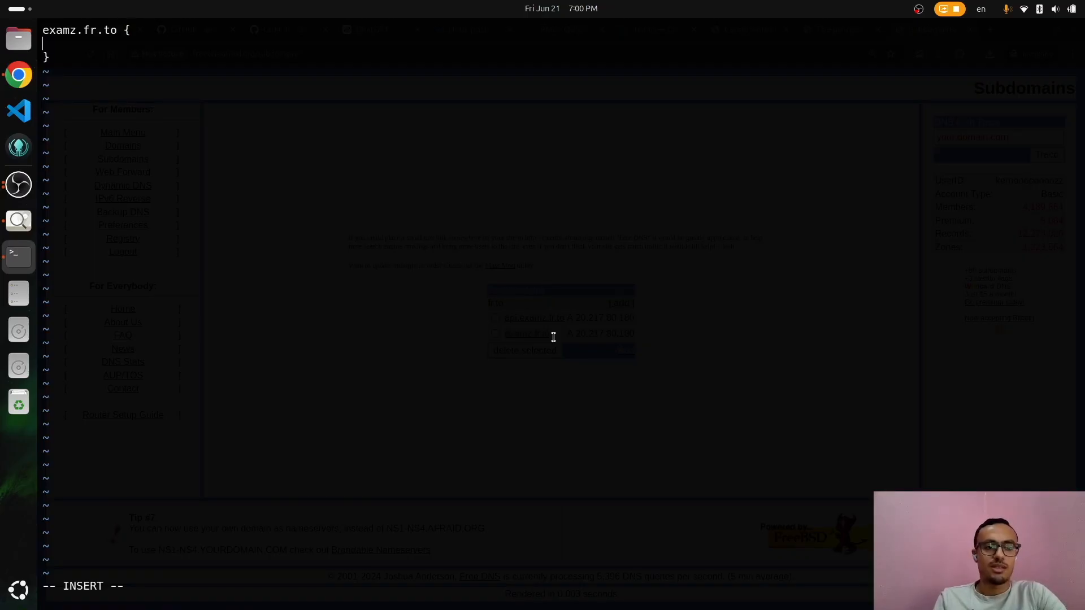
key("alt+Tab")
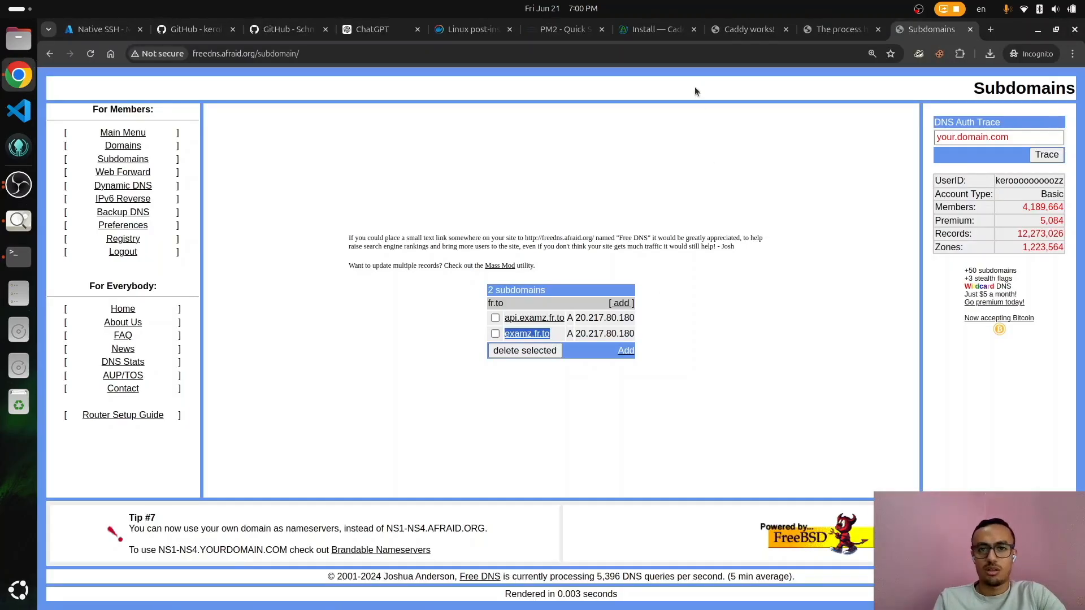
Step: Draft a ChatGPT prompt: 'Give me caddy file config for the following: examz.fr.to use the examzzz-frontend under'
left_click(396, 29)
left_click(656, 29)
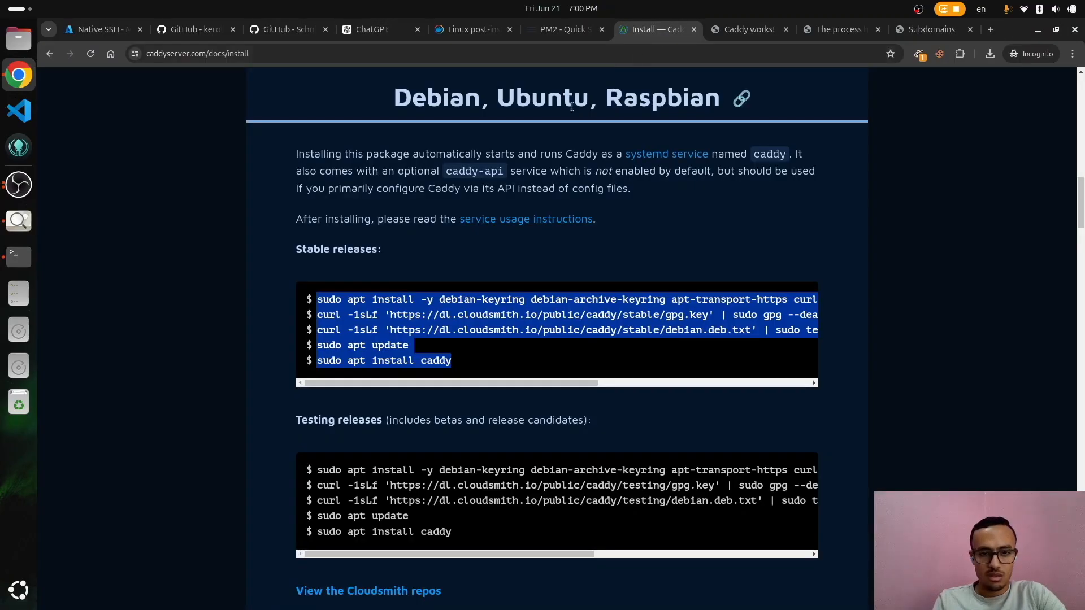
scroll(558, 144, "up", 10)
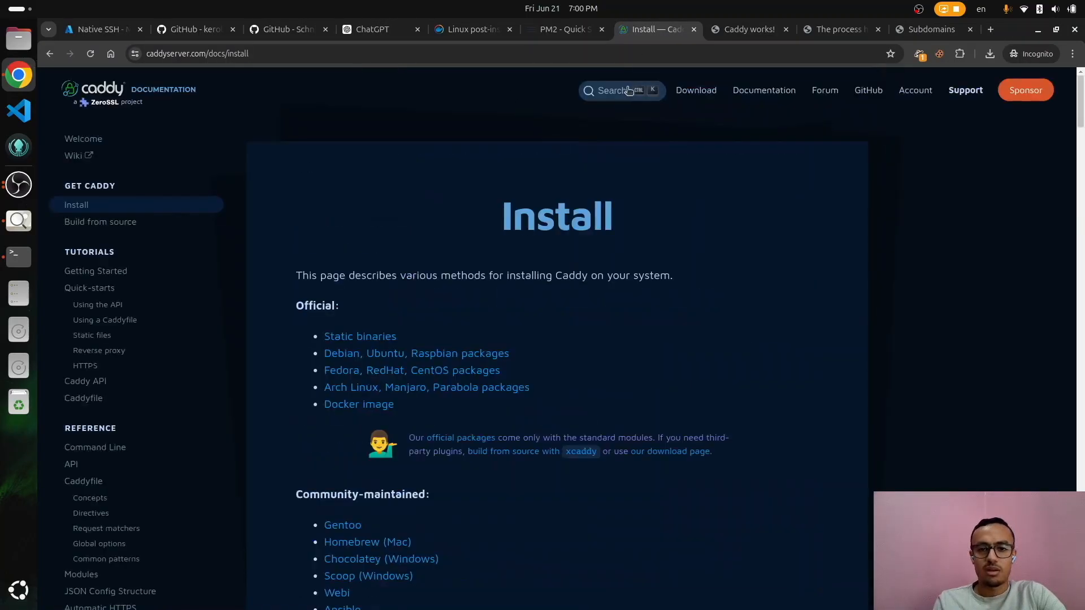
left_click(365, 29)
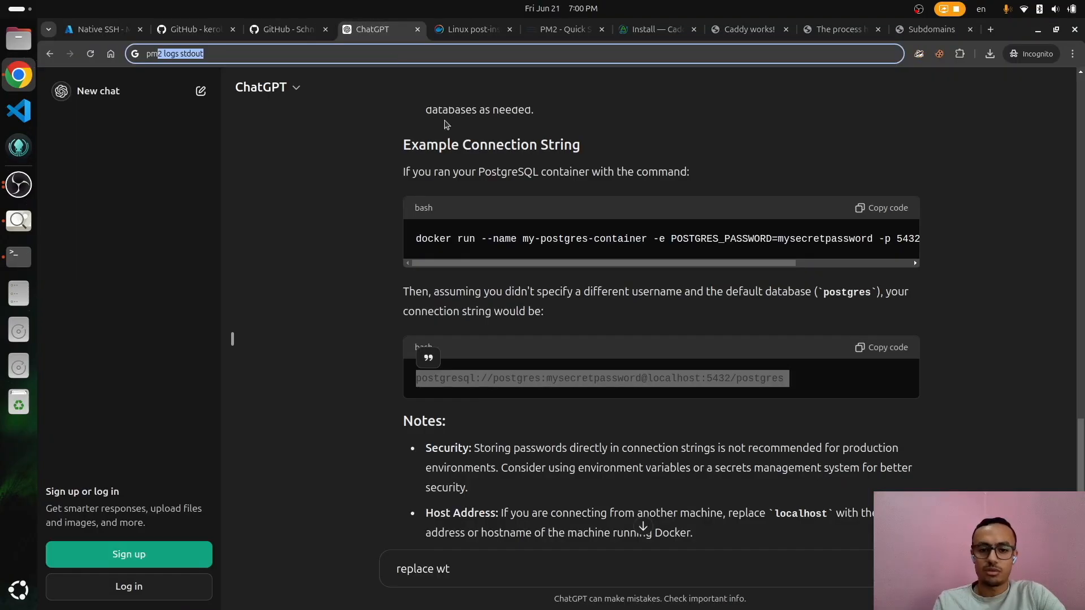
left_click(555, 572)
key("ctrl+a")
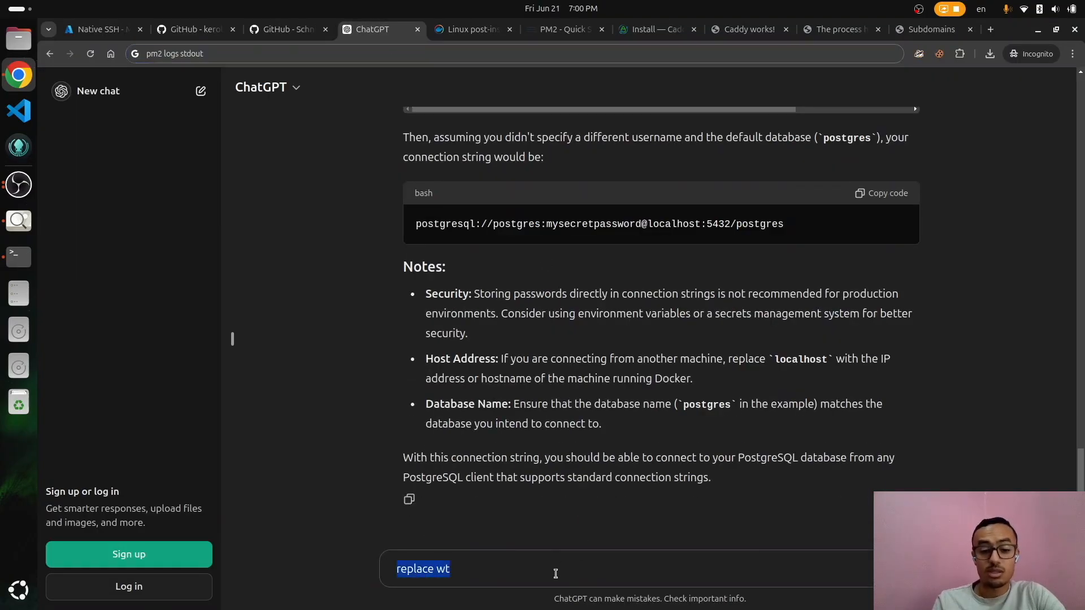
type("Give me")
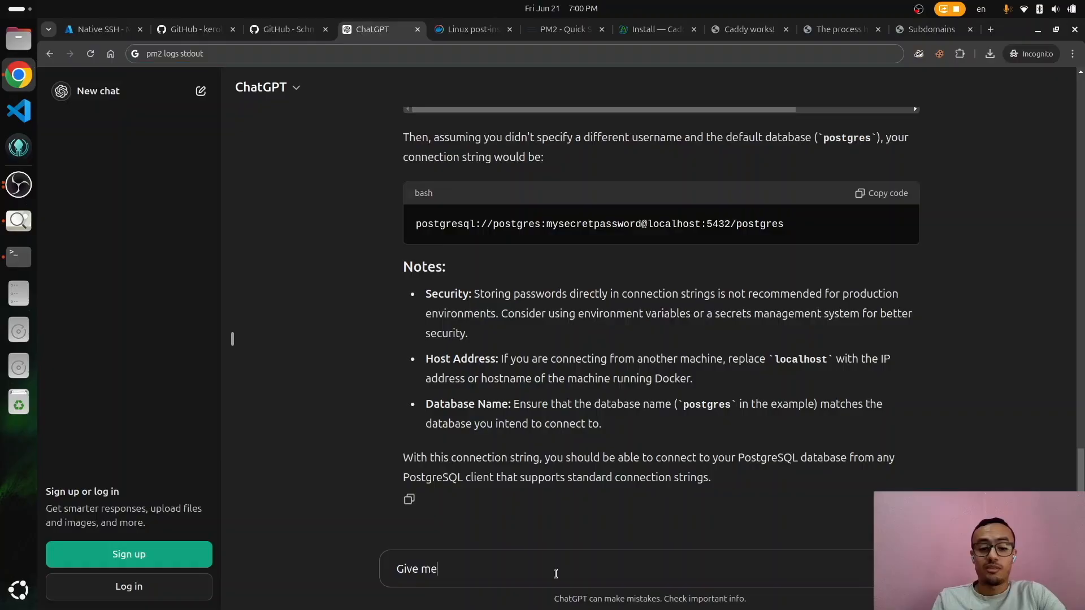
type(" caddy file config for")
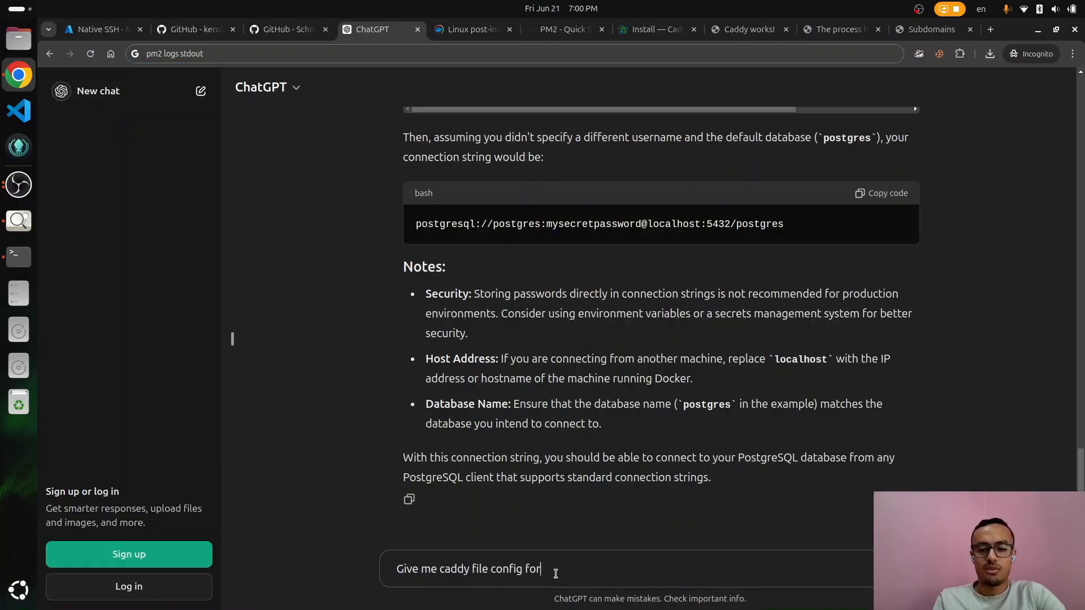
type(" the following:")
key("shift+Return")
type("examz.fr.to ")
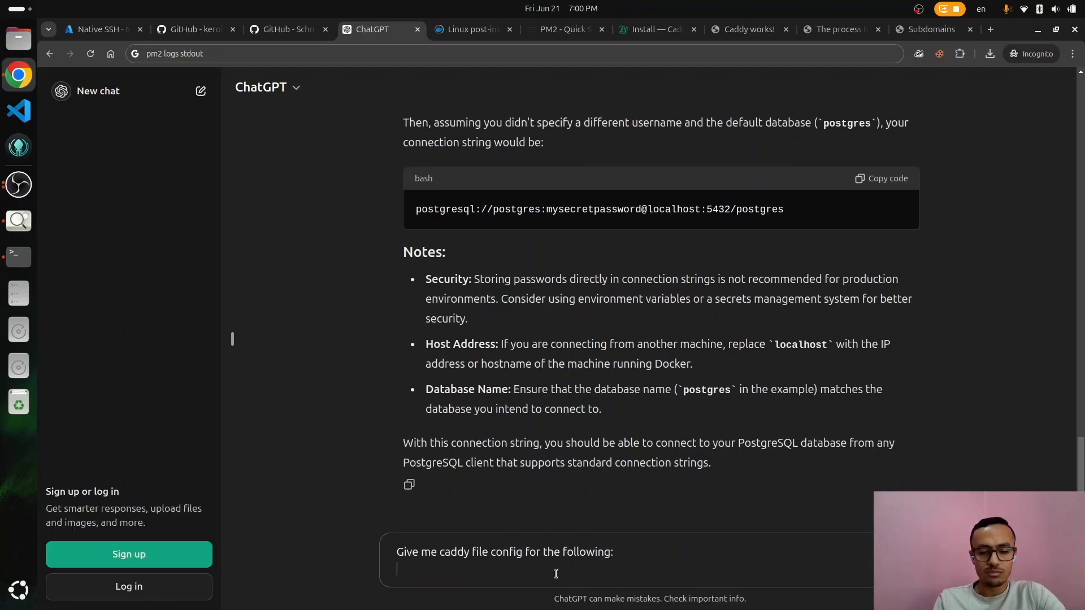
type(" use")
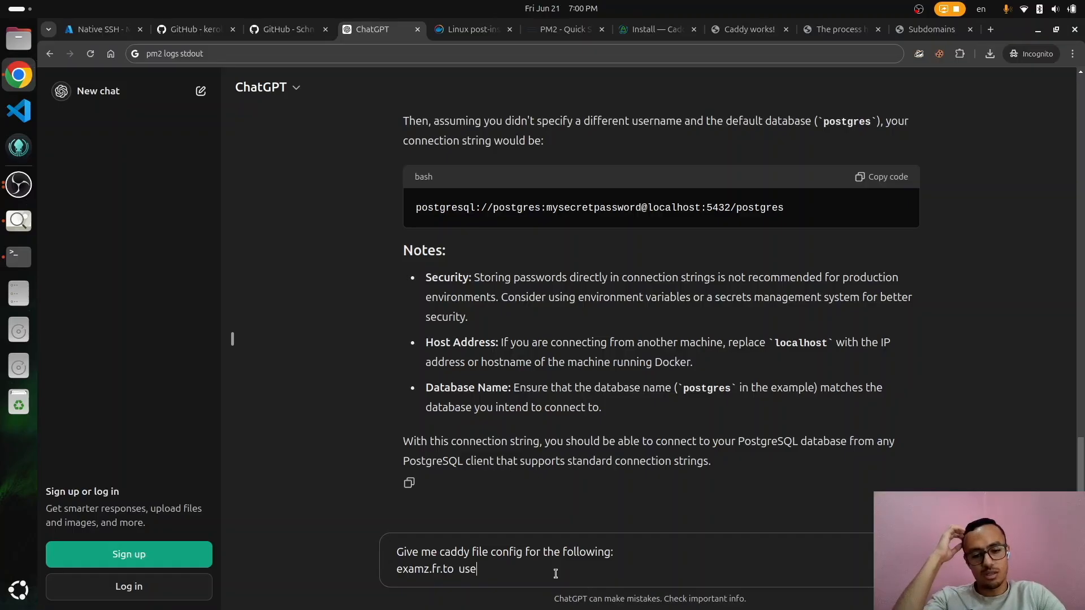
type(" the frontend")
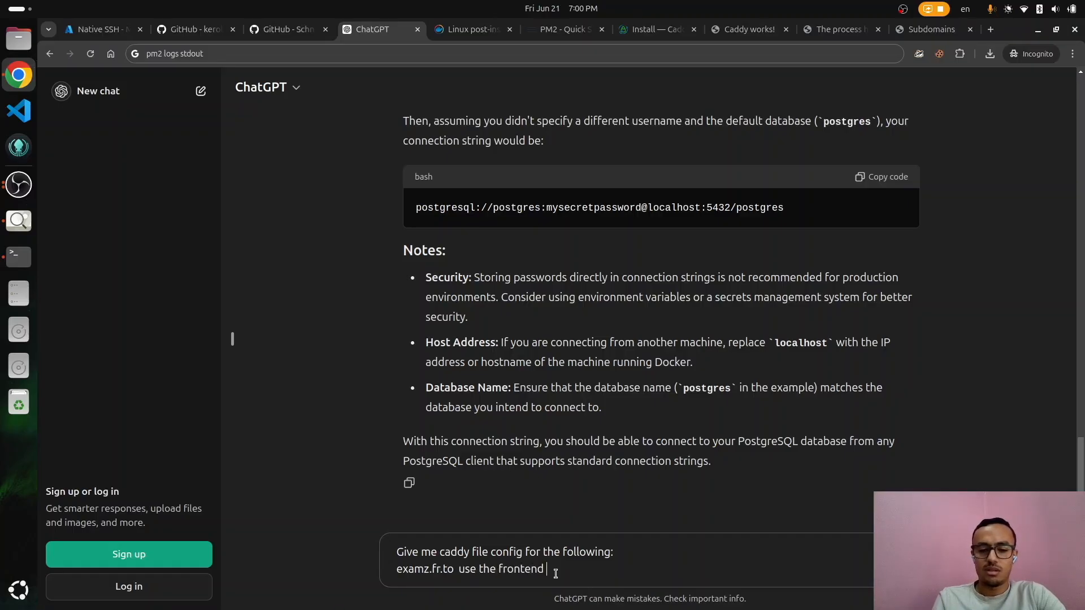
key("ctrl+BackSpace")
type("examzzz")
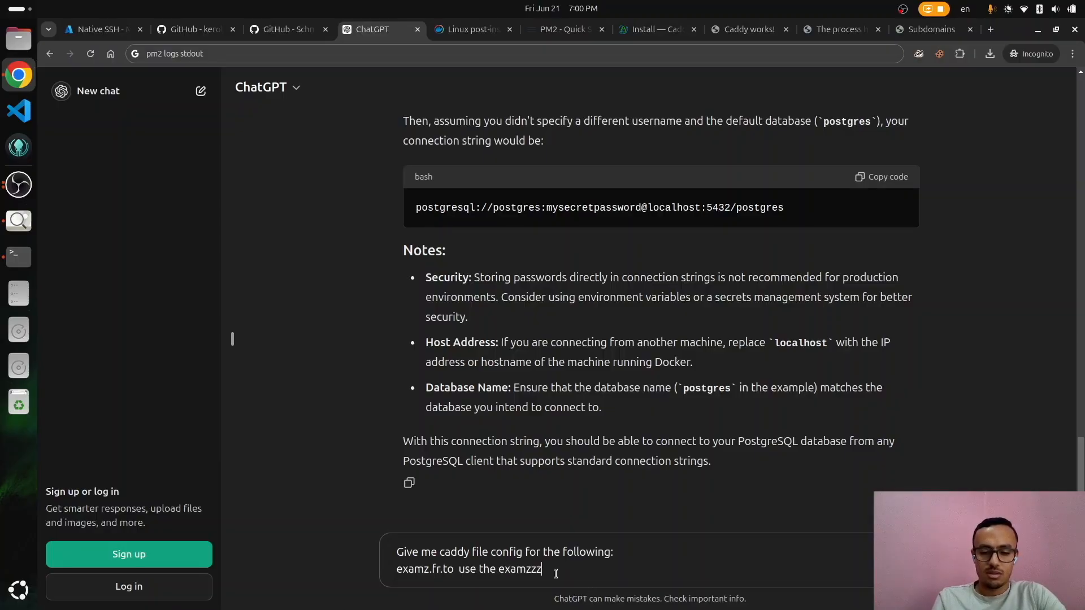
type("-frontend under")
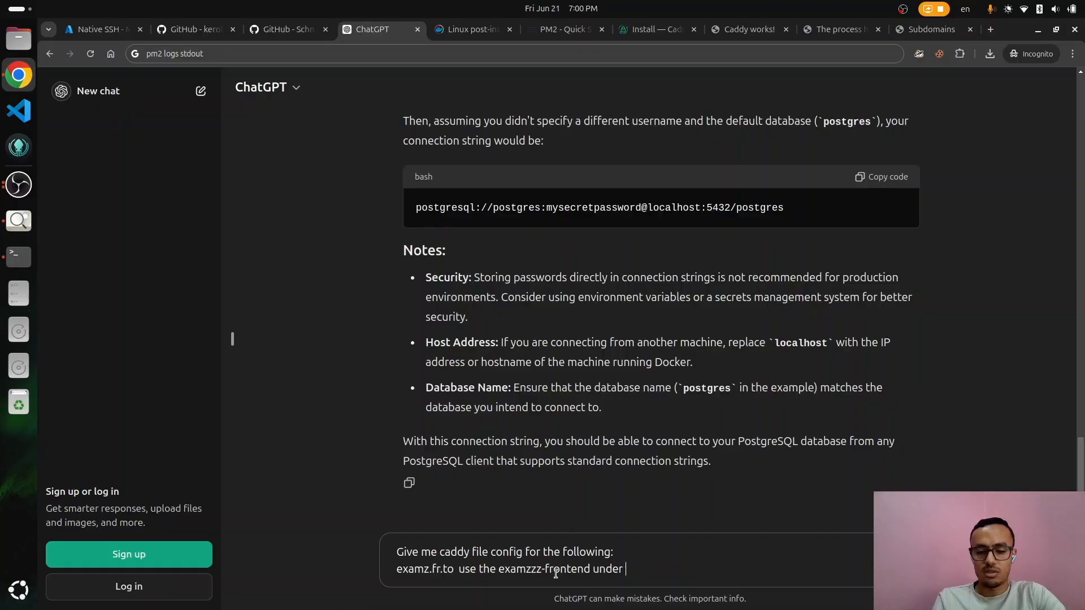
type("examz.fr.to")
Step: Discard the unsaved Caddyfile edit with :q! and copy the /var/www/html/ path
key("alt+Tab")
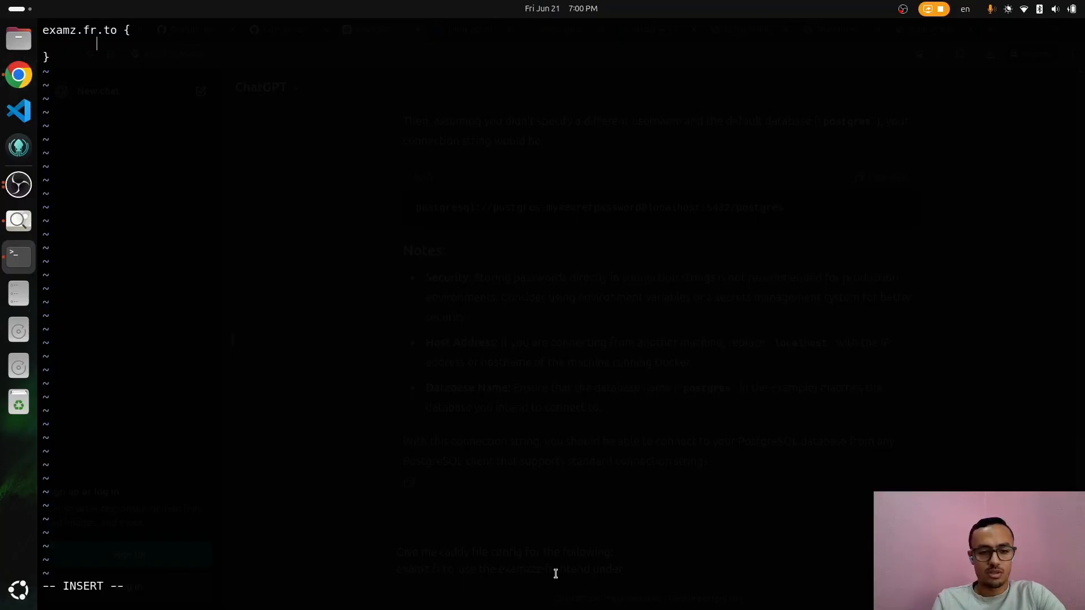
key("Escape")
type(":")
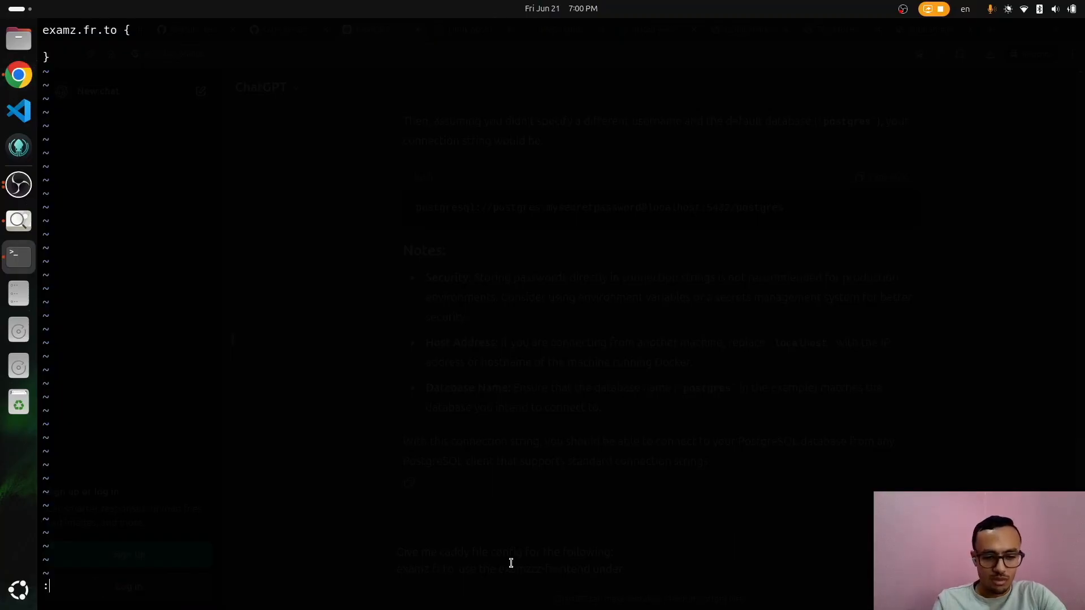
type("q!")
key("Return")
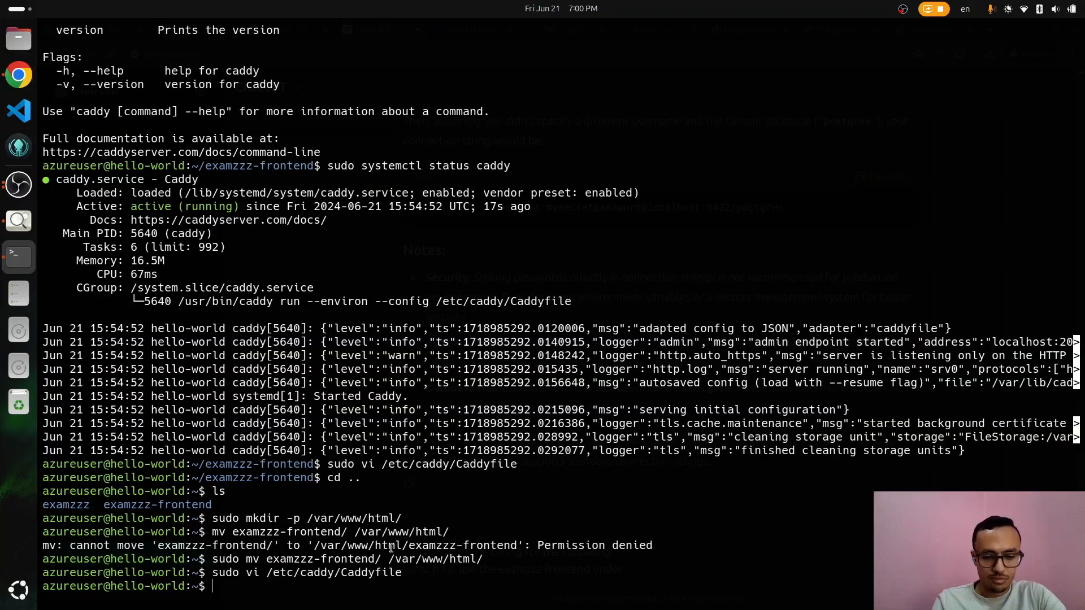
double_click(431, 559)
Step: Continue the prompt with /var/www/html/ 'to serve the `dist` folder of an SPA'
key("alt+Tab")
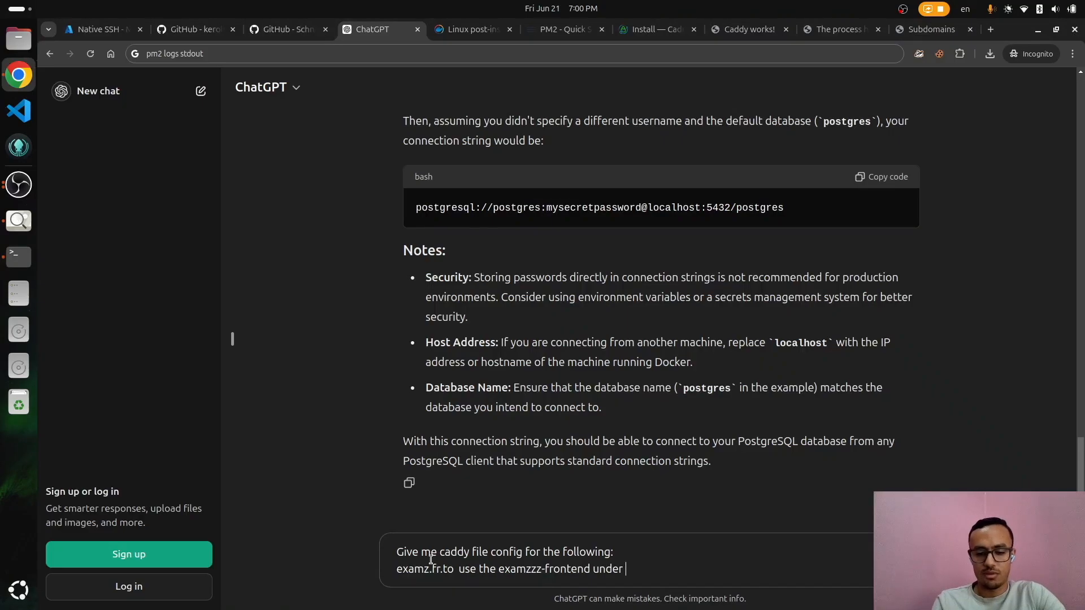
type("/var/www/html/")
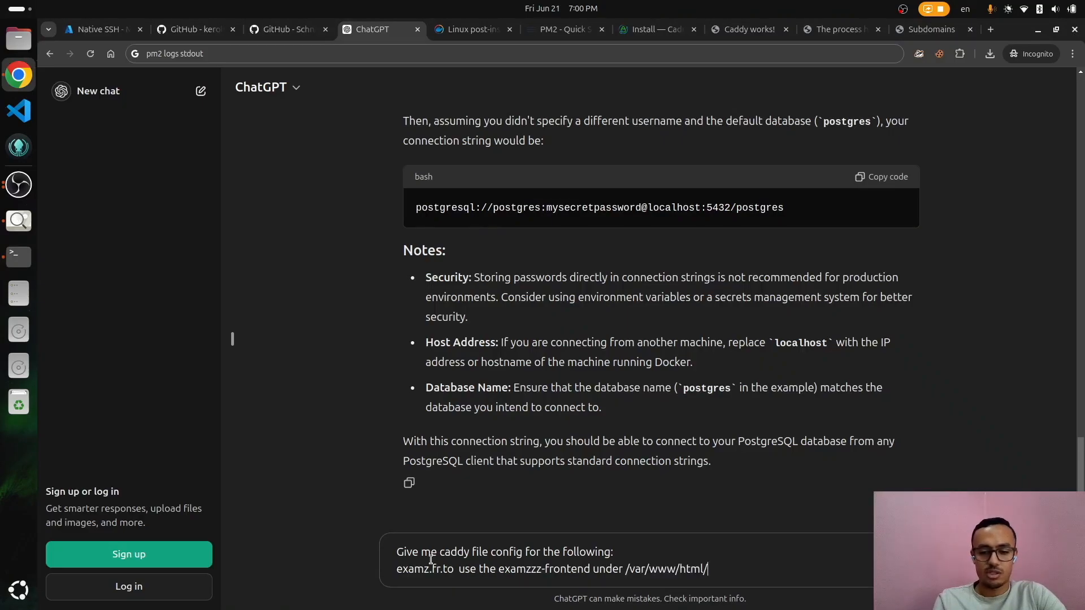
type("t ose")
key("BackSpace")
key("BackSpace")
key("BackSpace")
key("BackSpace")
type("o serve the")
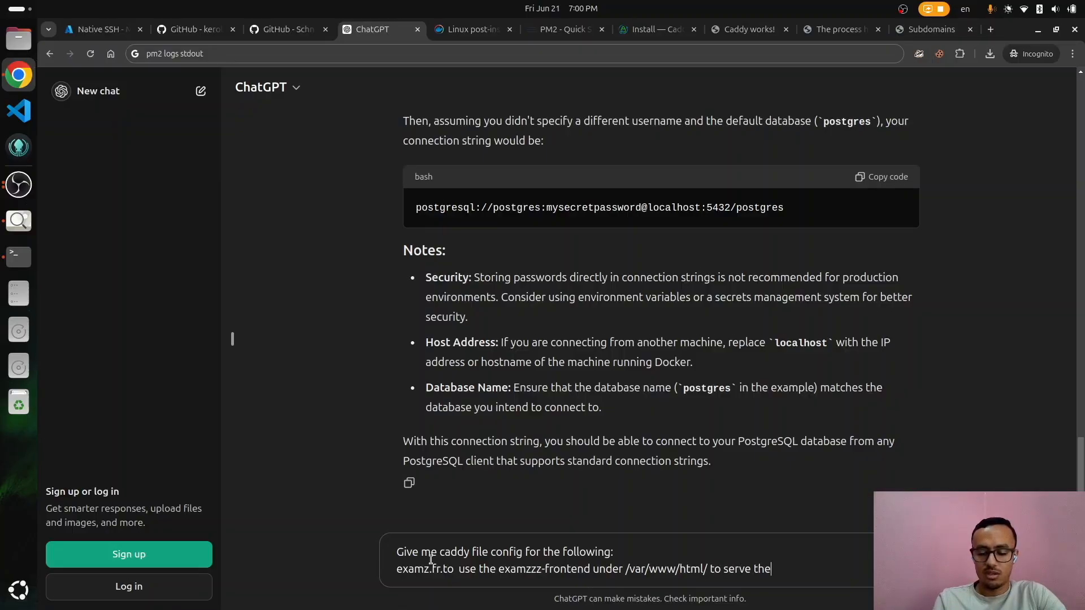
type(" `dist` folder ")
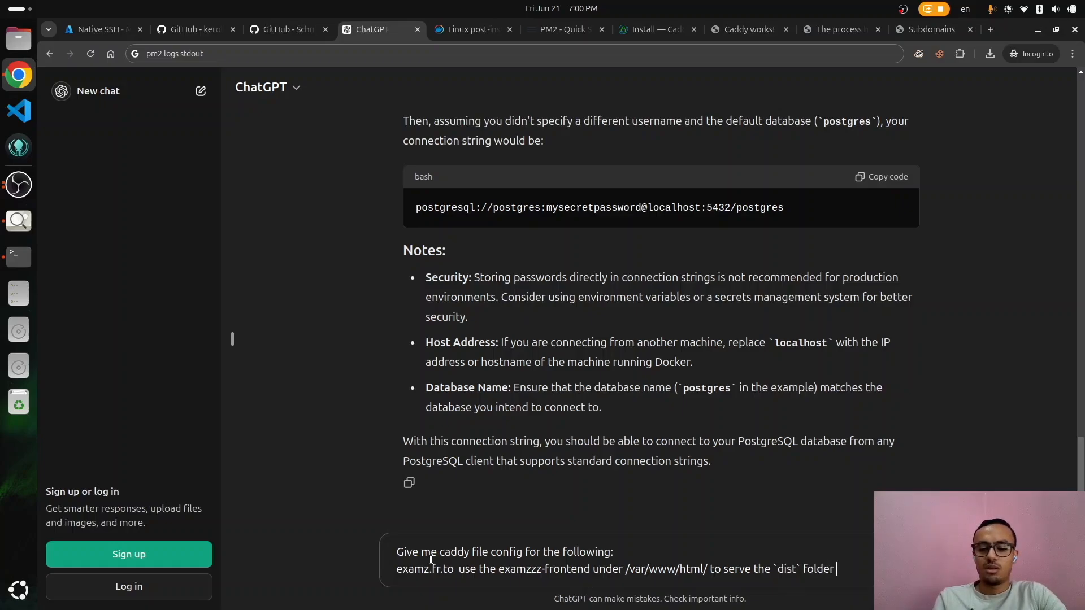
type("of an ")
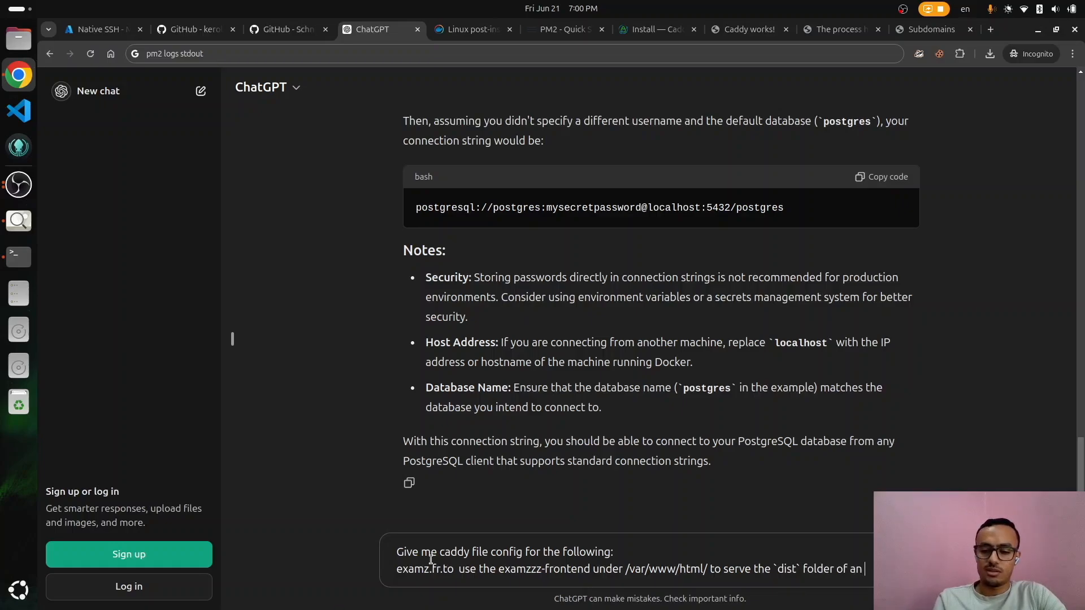
type("SPA")
key("shift+Return")
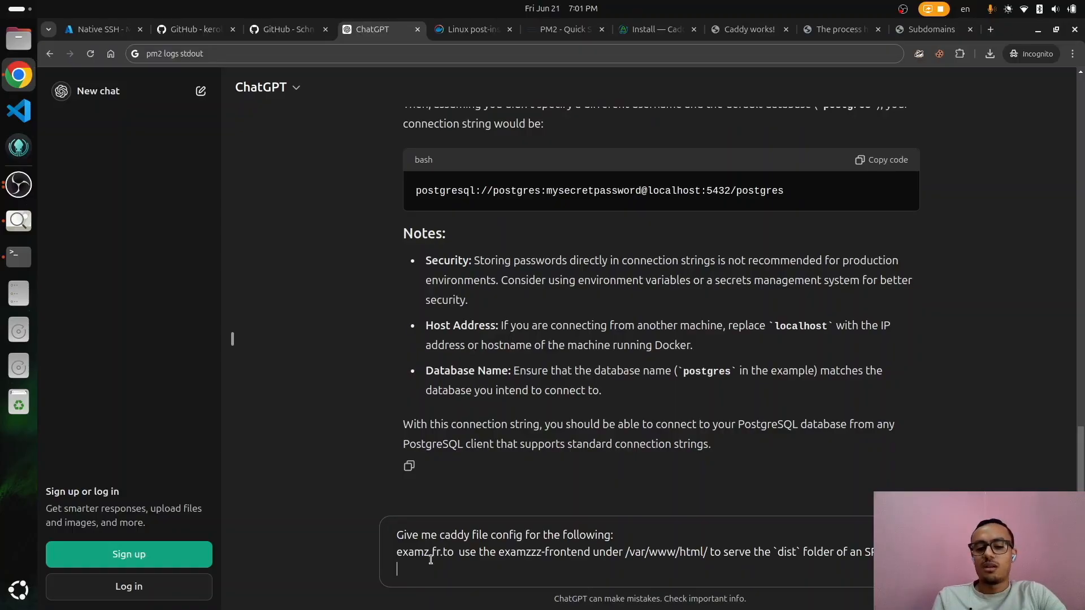
Step: Add an api.examz.fr.to line asking to forward the traffic to port 5000
left_click_drag(454, 554, 397, 553)
key("ctrl+c")
left_click(446, 575)
type("api.")
key("ctrl+v")
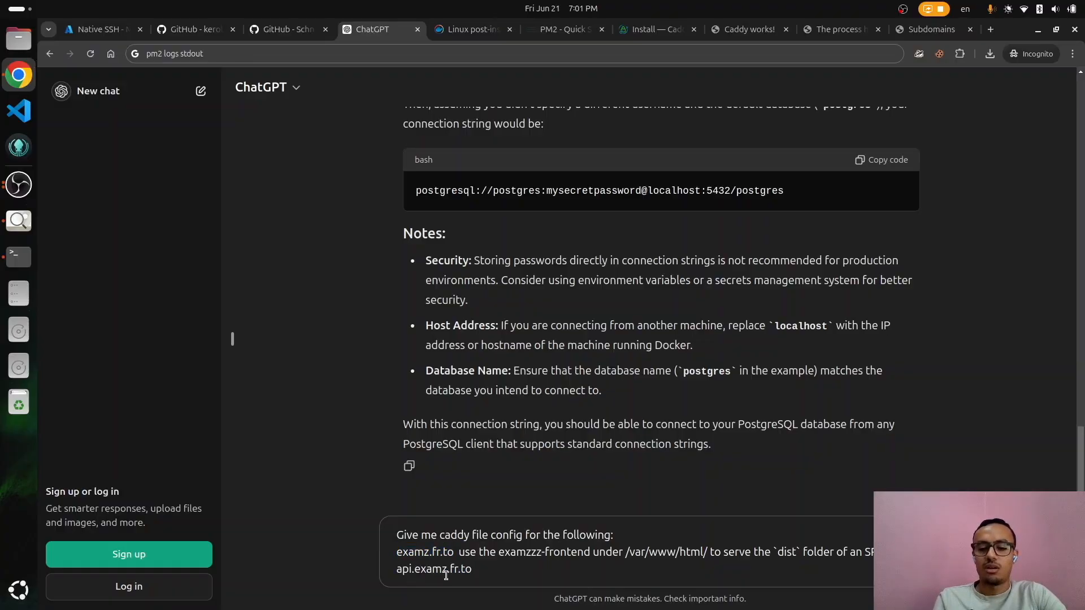
type("forward the ")
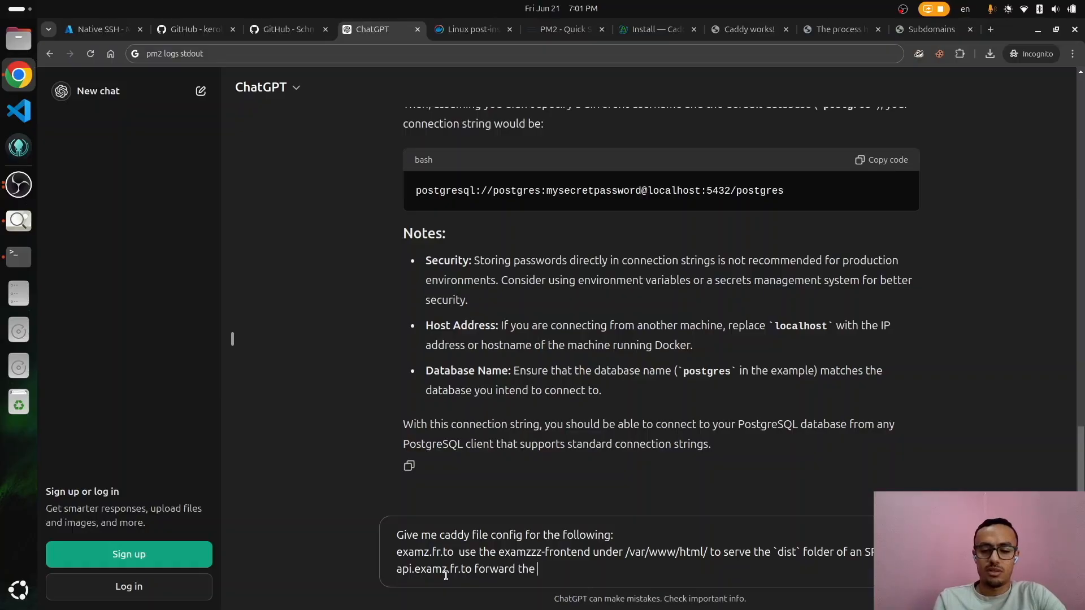
type("traffic ")
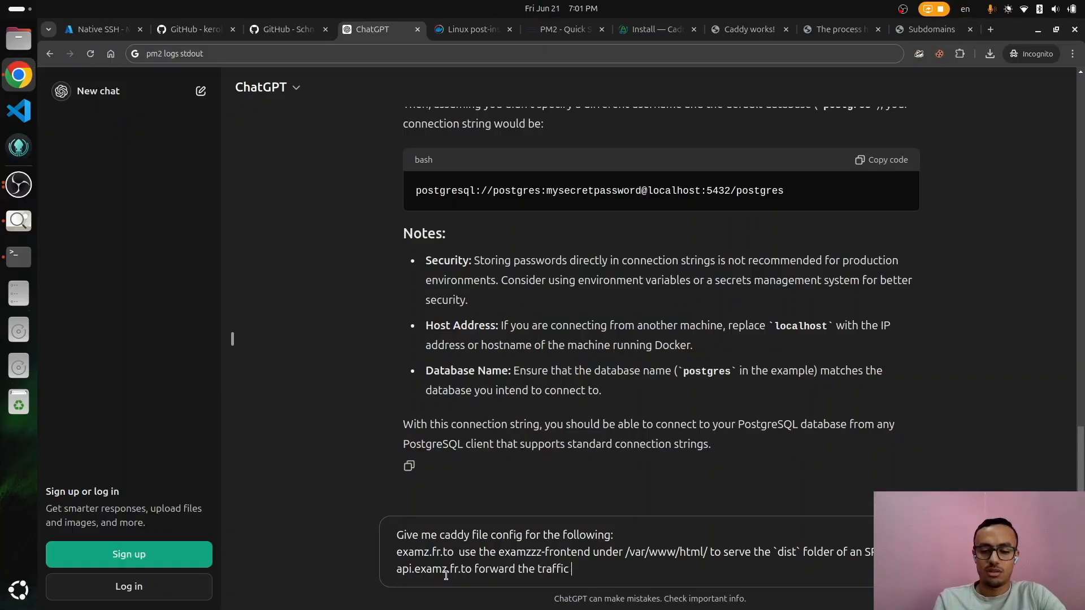
type("to port 5000")
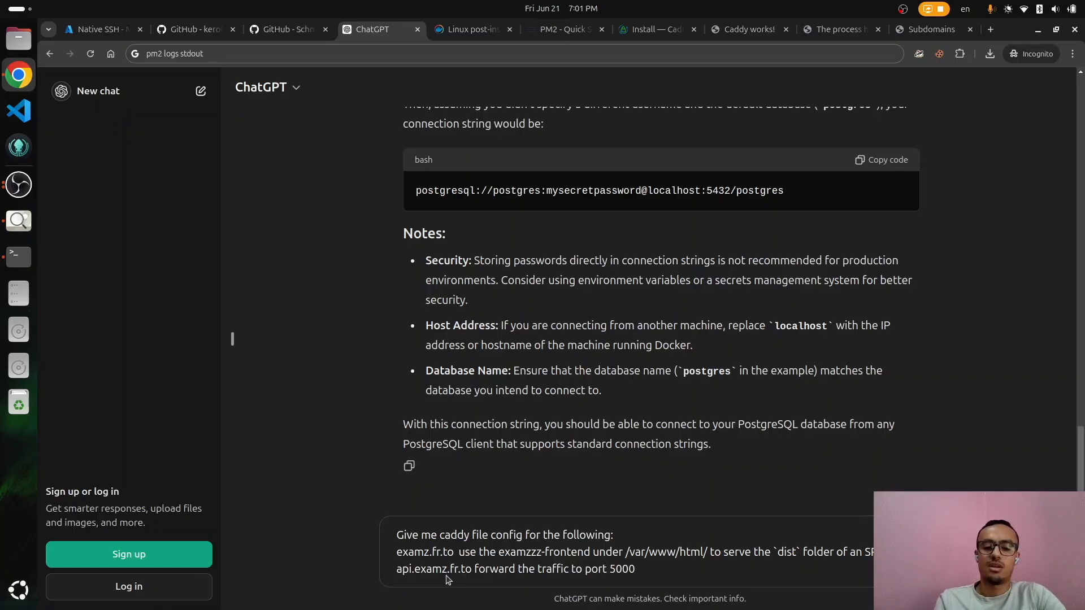
Step: Send the prompt and review the reply's root and file_server lines
key("Return")
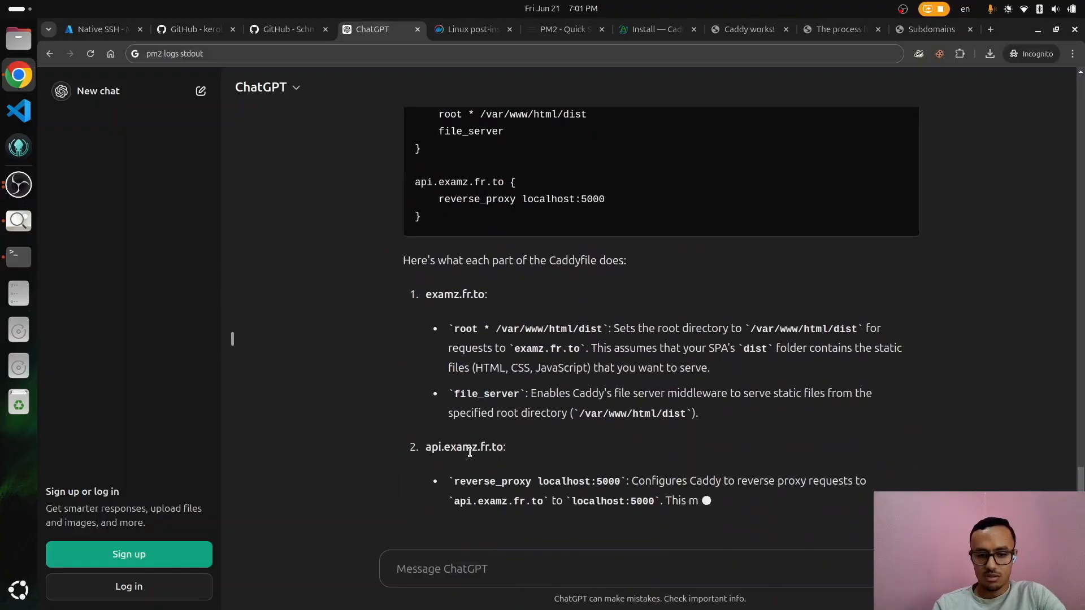
scroll(386, 401, "up", 1)
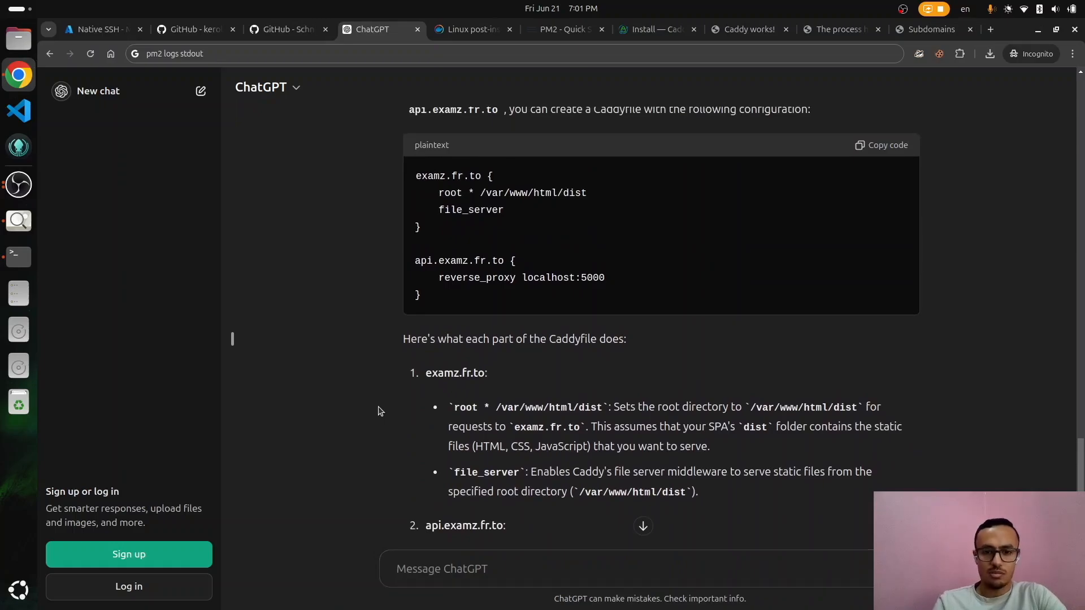
left_click_drag(541, 210, 441, 191)
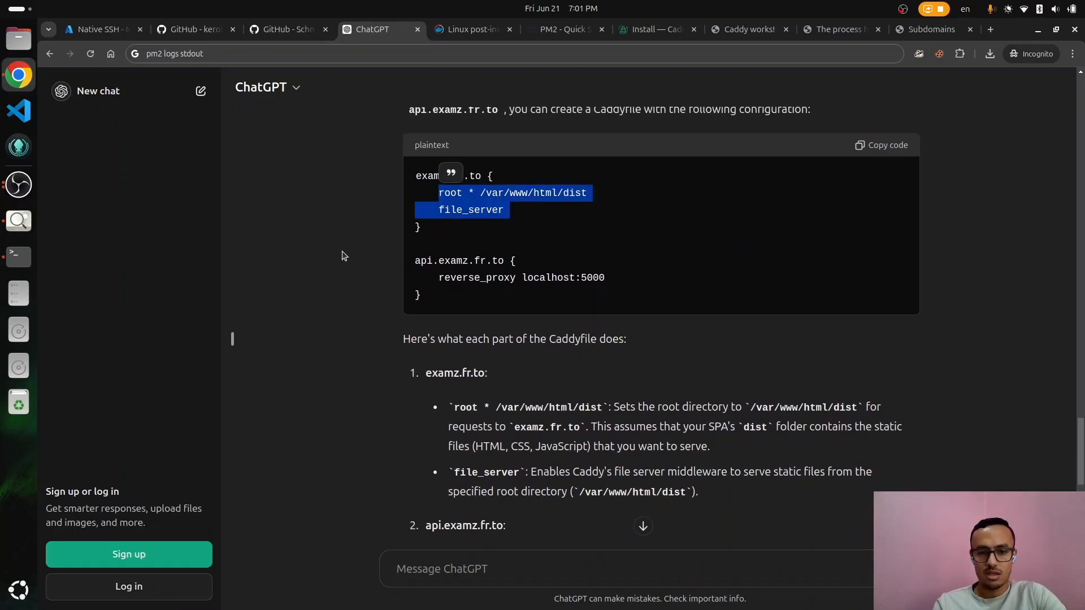
left_click(343, 256)
scroll(343, 256, "down", 7)
scroll(343, 256, "up", 7)
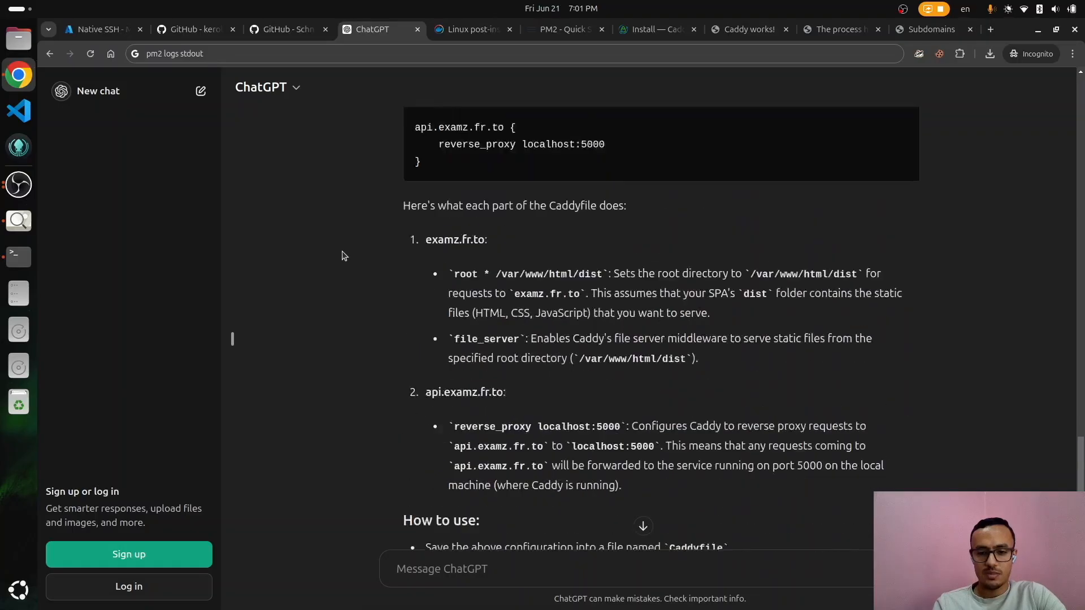
Step: Search 'caddyfile spa' and find the Caddy forum's try_files {path} / solution
key("ctrl+t")
type("caddyfile spa")
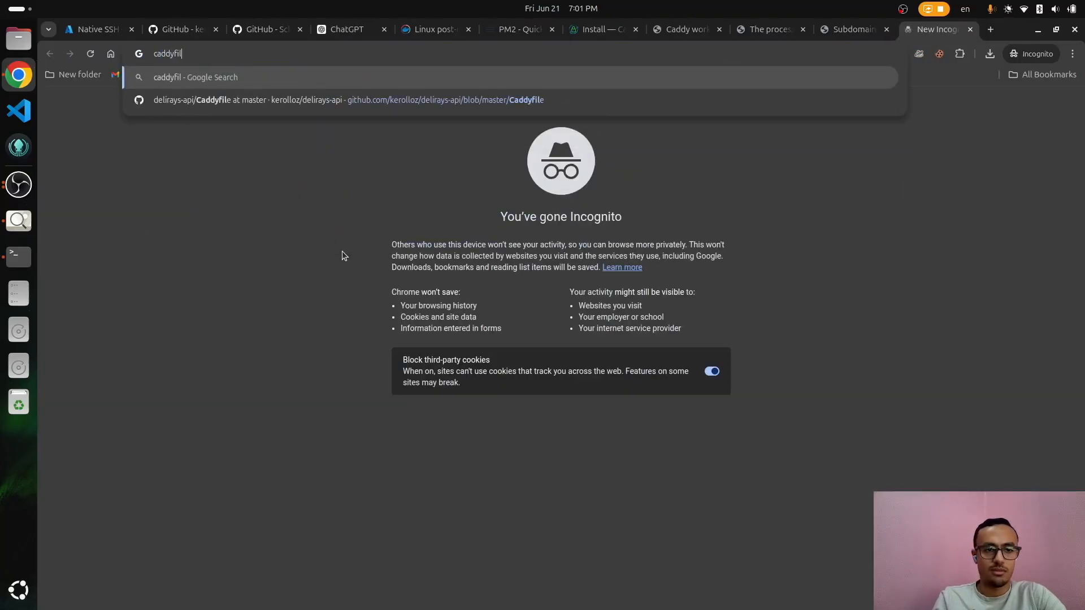
key("Return")
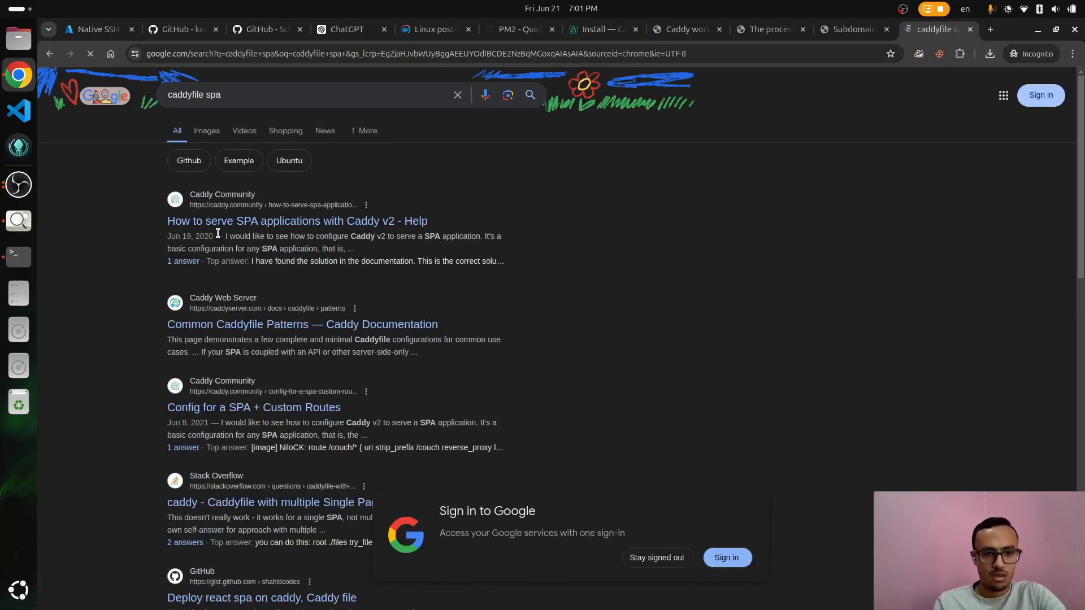
left_click(223, 219)
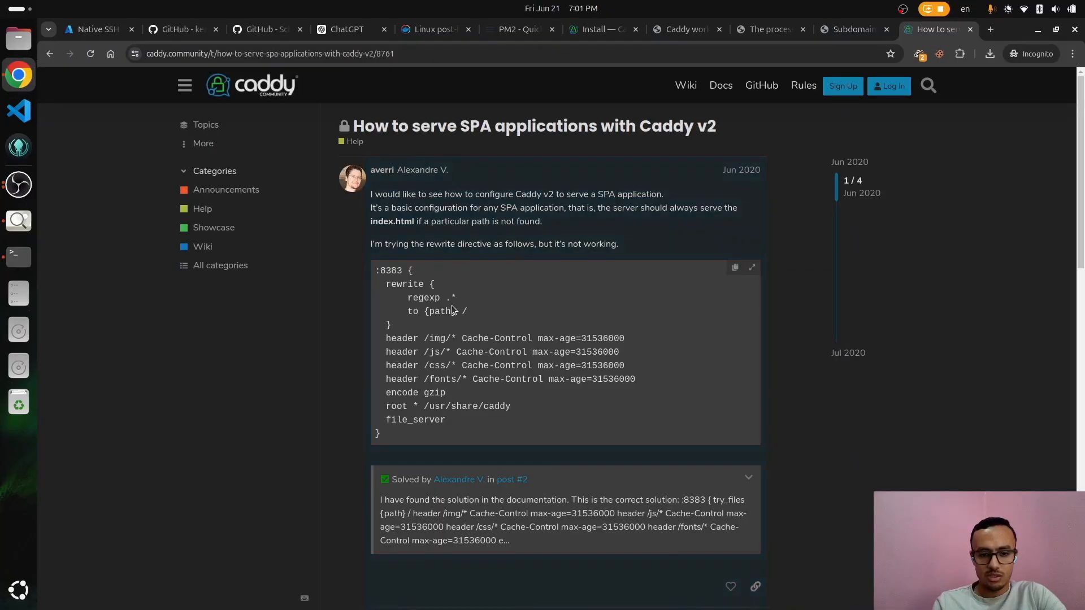
scroll(452, 308, "down", 8)
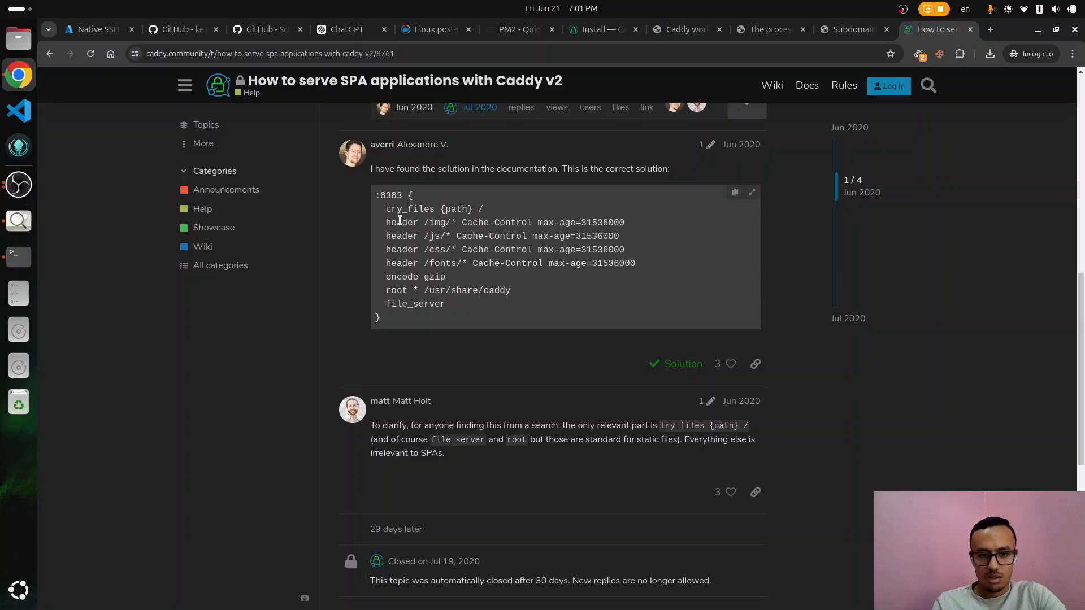
double_click(394, 208)
left_click_drag(461, 218, 475, 213)
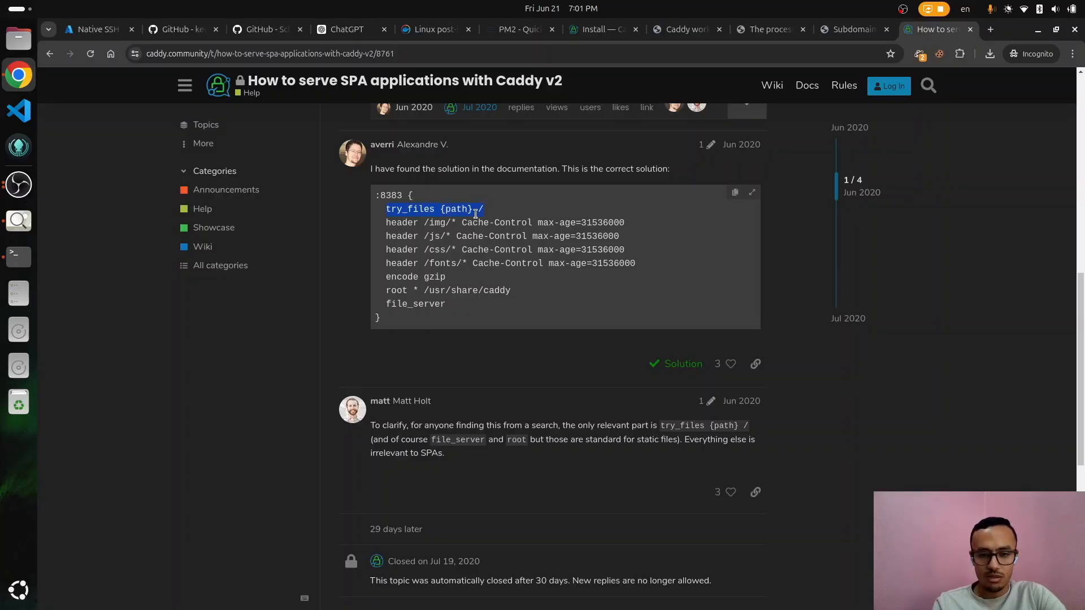
Step: Copy ChatGPT's suggested Caddyfile configuration and return to the terminal
key("alt+Tab")
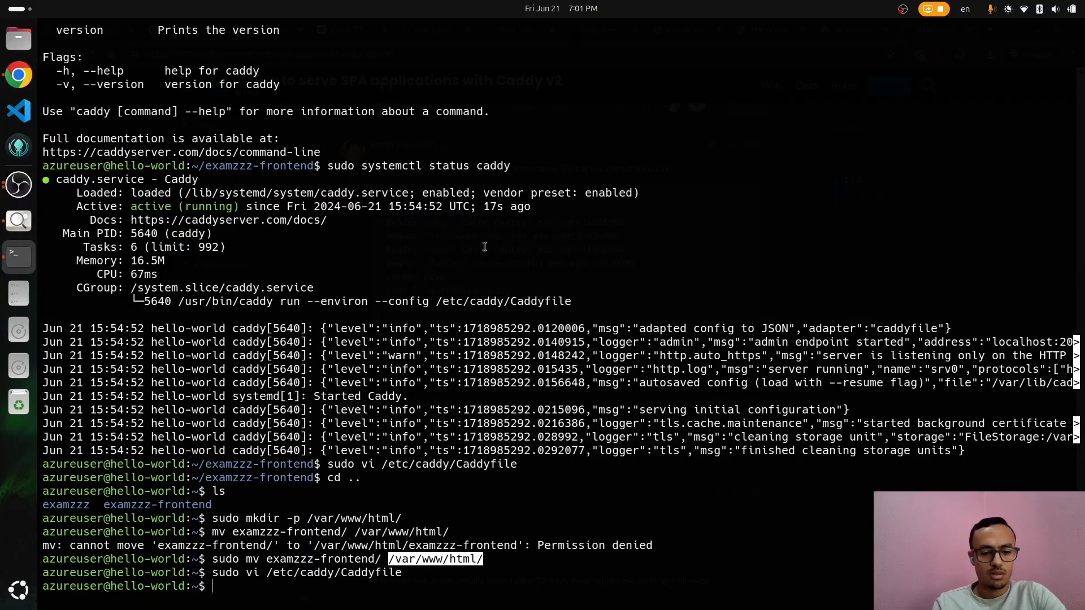
key("alt+Tab")
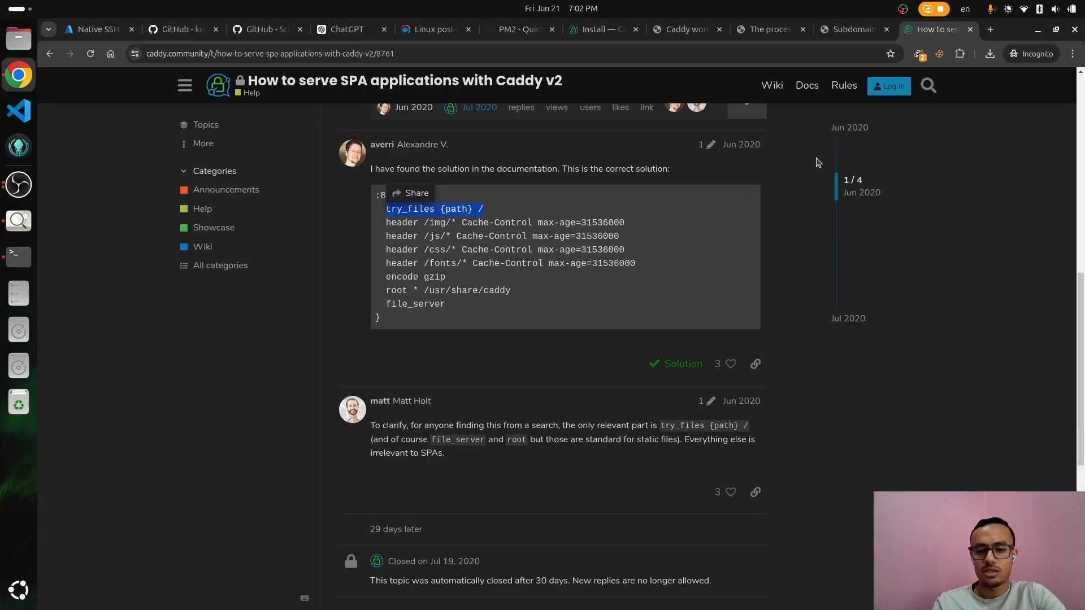
left_click(832, 33)
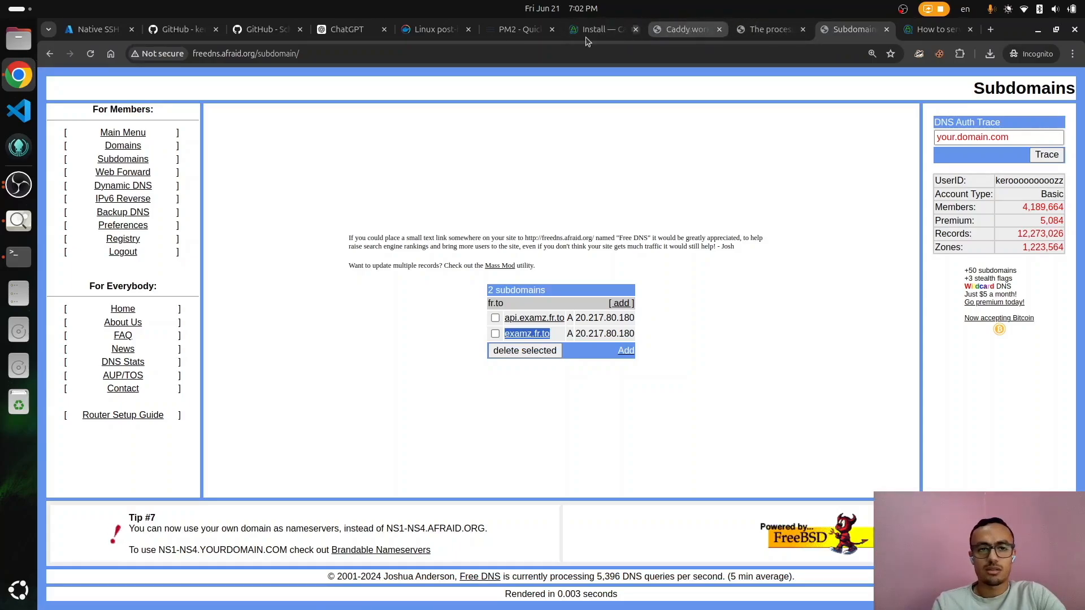
left_click(331, 33)
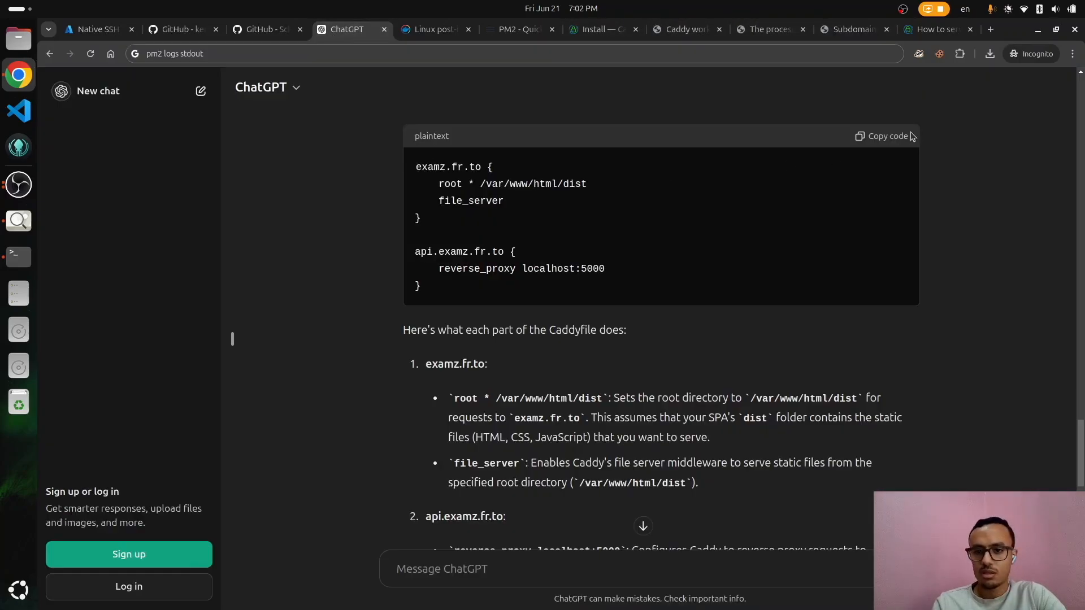
left_click(894, 137)
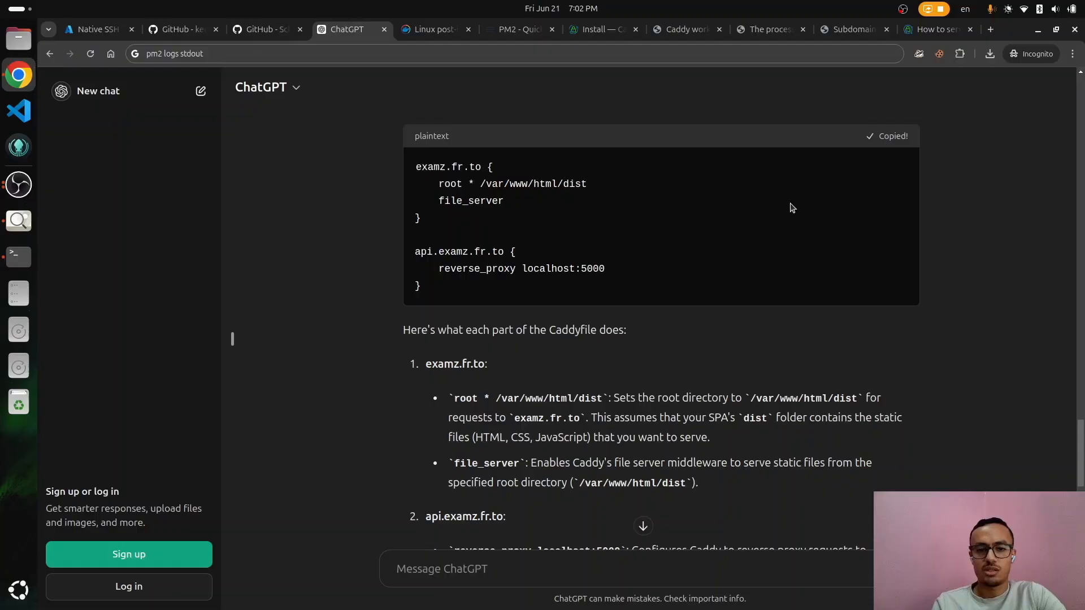
key("alt+Tab")
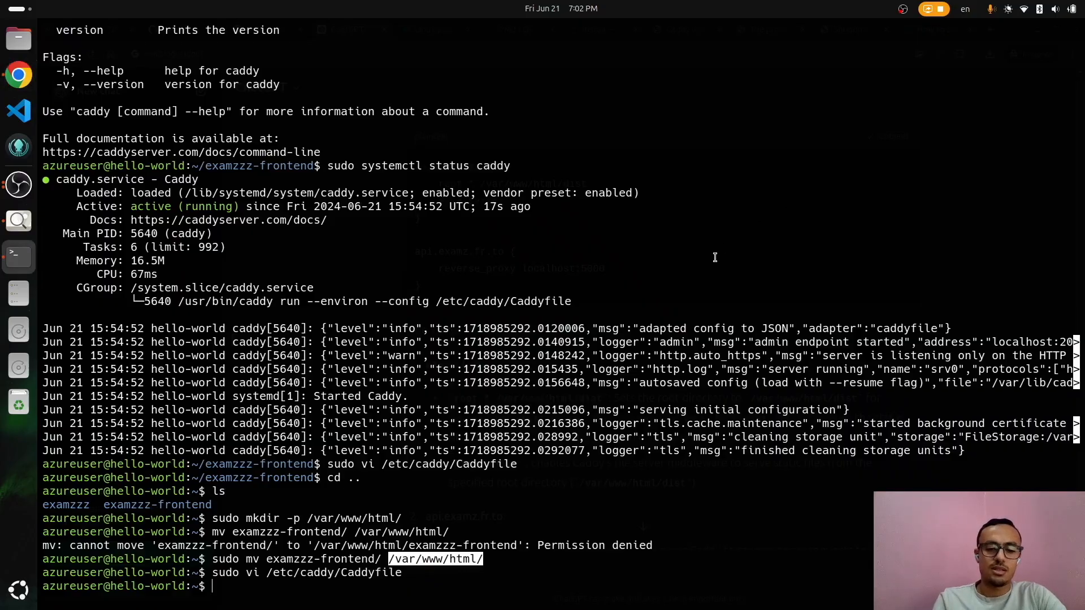
Step: Reopen the Caddyfile in vi and replace its default contents with the copied config
key("Up")
key("Return")
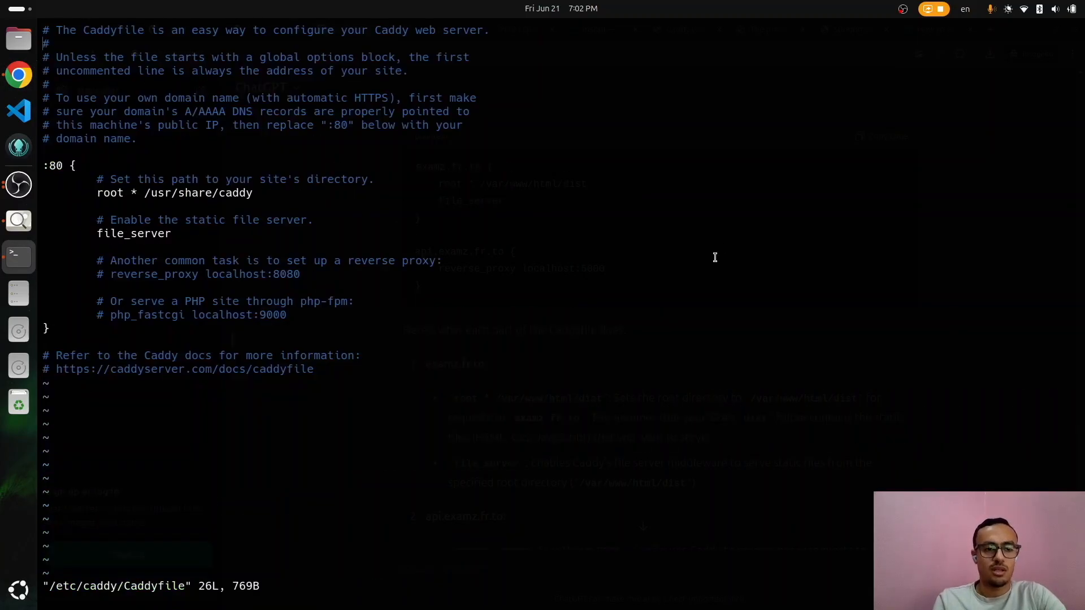
key("shift+v")
key("shift+g")
key("d")
key("i")
key("ctrl+shift+v")
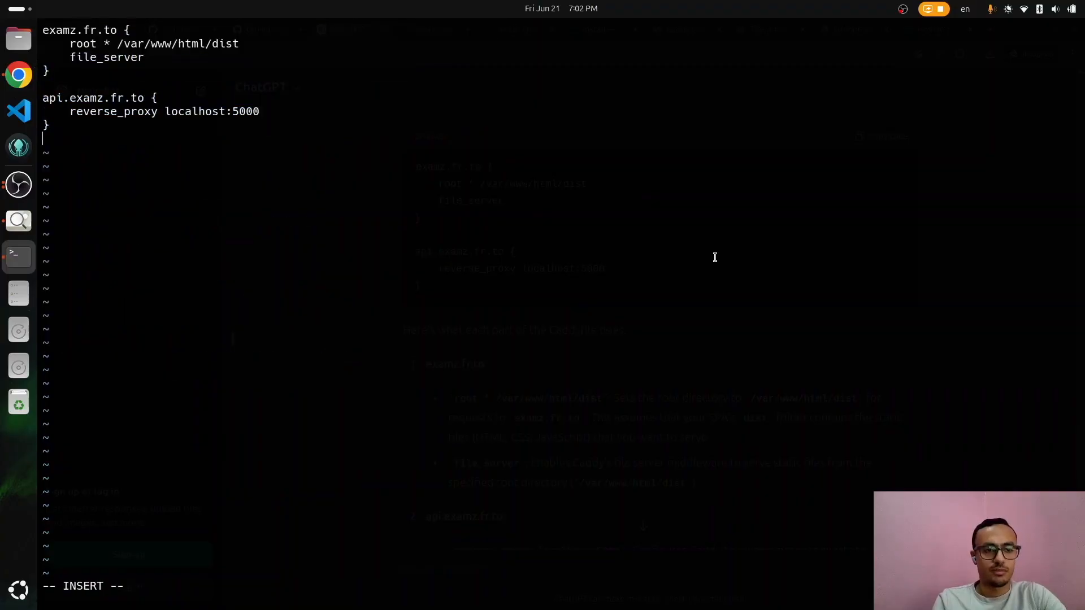
key("Escape")
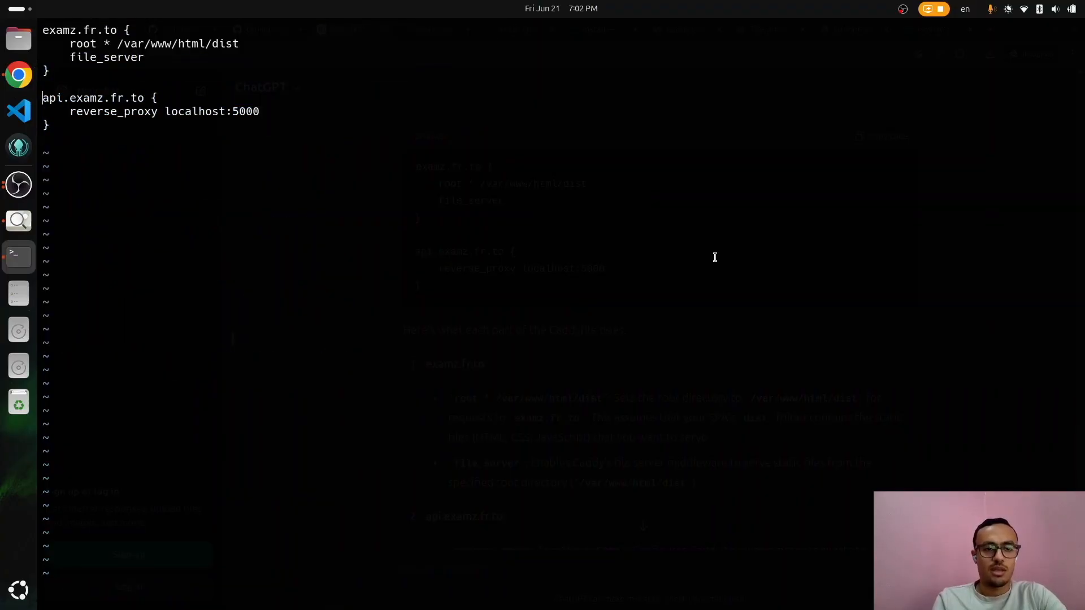
Step: Change the root path to /var/www/html/examzzz-frontend/dist
type("iexa")
key("BackSpace")
key("BackSpace")
type("xamzzz-fronte")
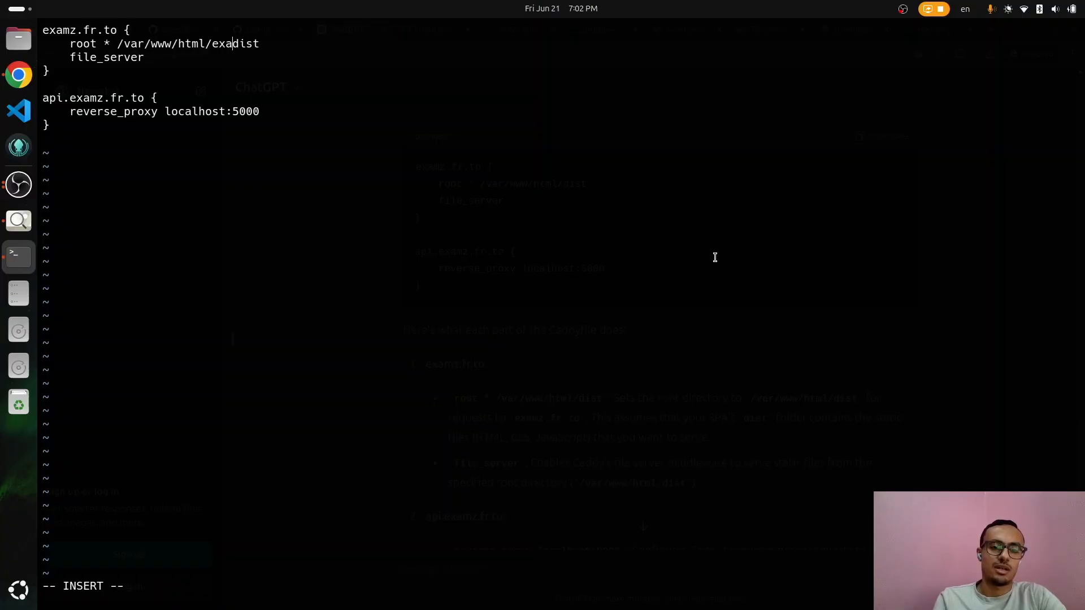
type("nd/")
key("Escape")
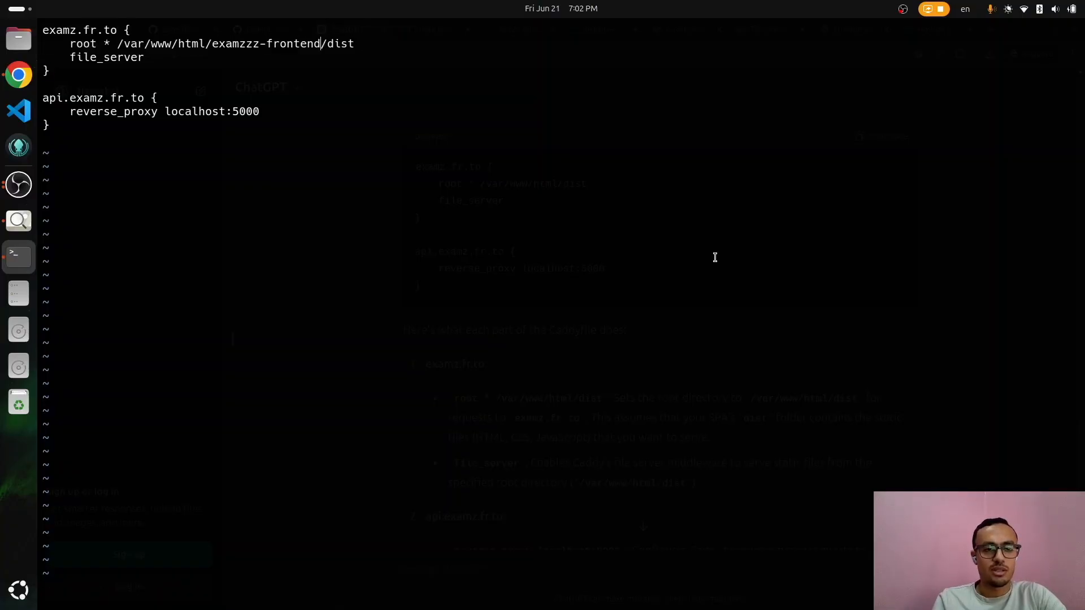
Step: Add try_files {path} / below the root line and save with :wq
key("o")
key("alt+Tab")
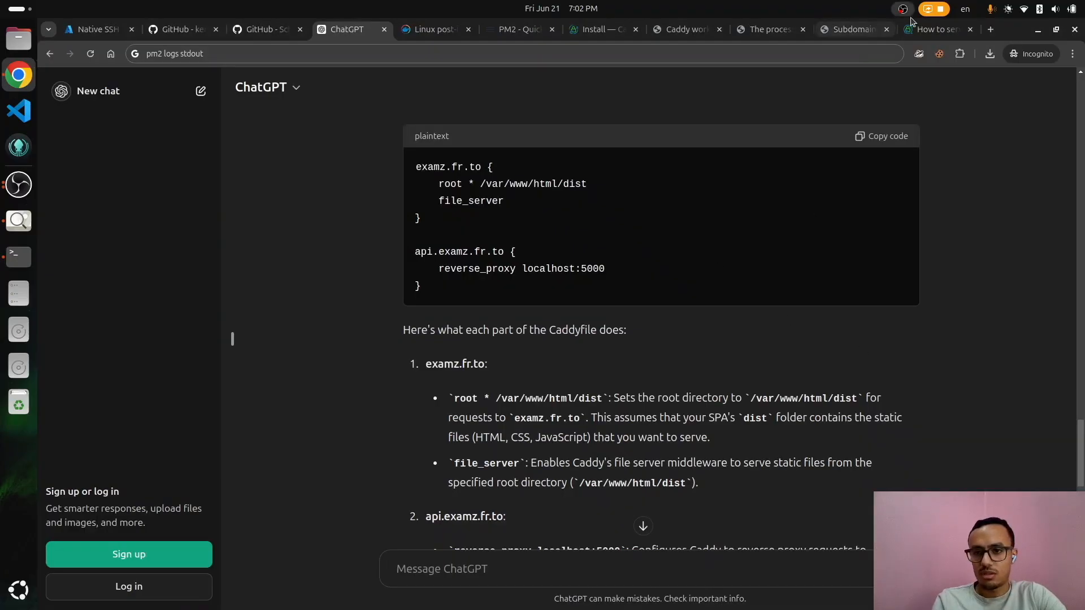
left_click(916, 30)
key("alt+Tab")
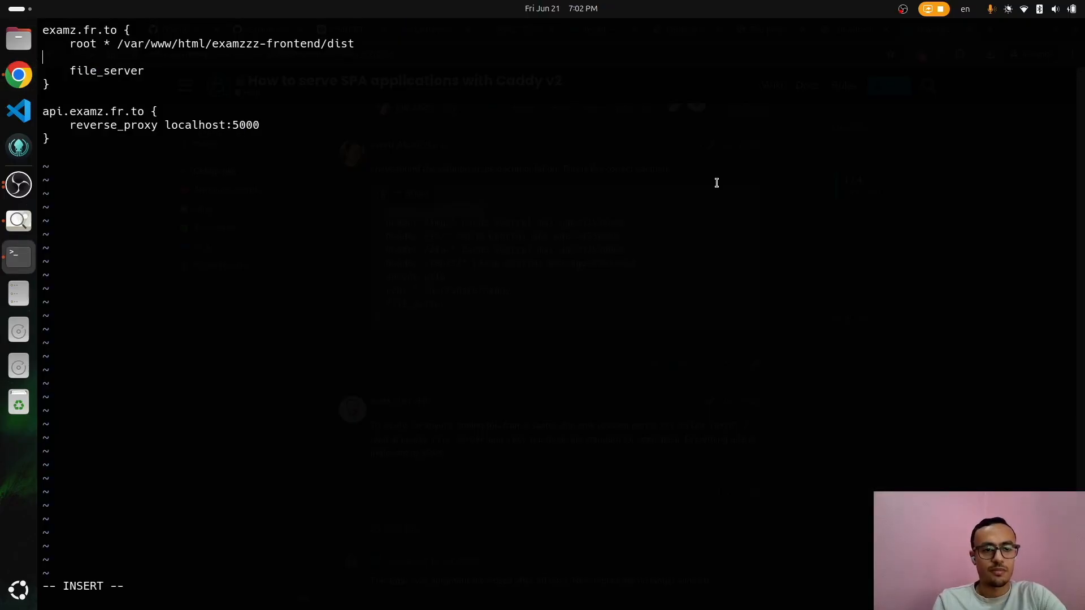
key("Escape")
key("u")
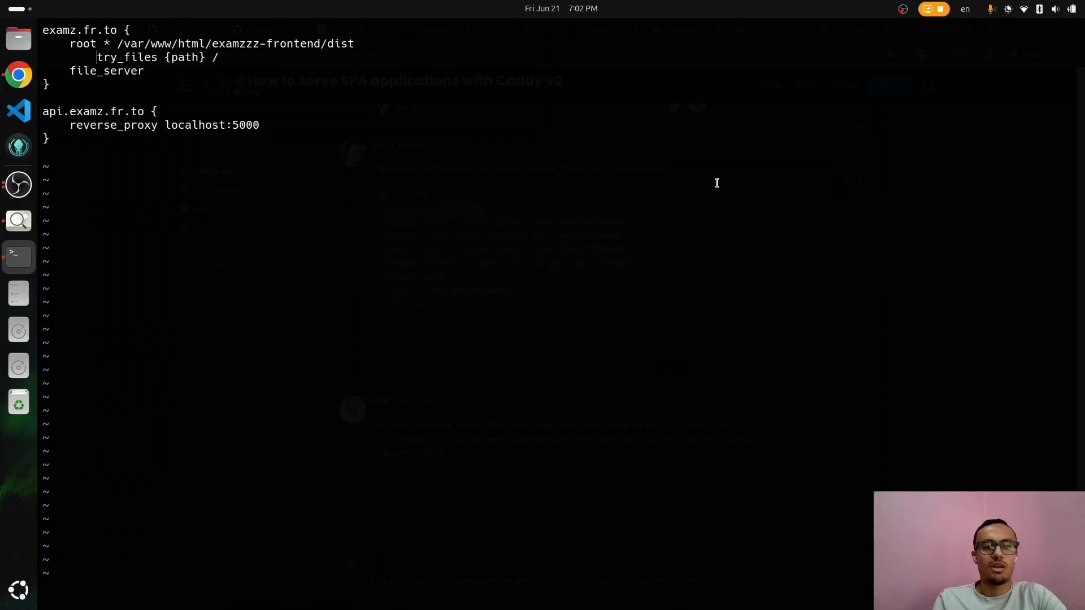
key("k")
key("b")
type(":wq")
key("Return")
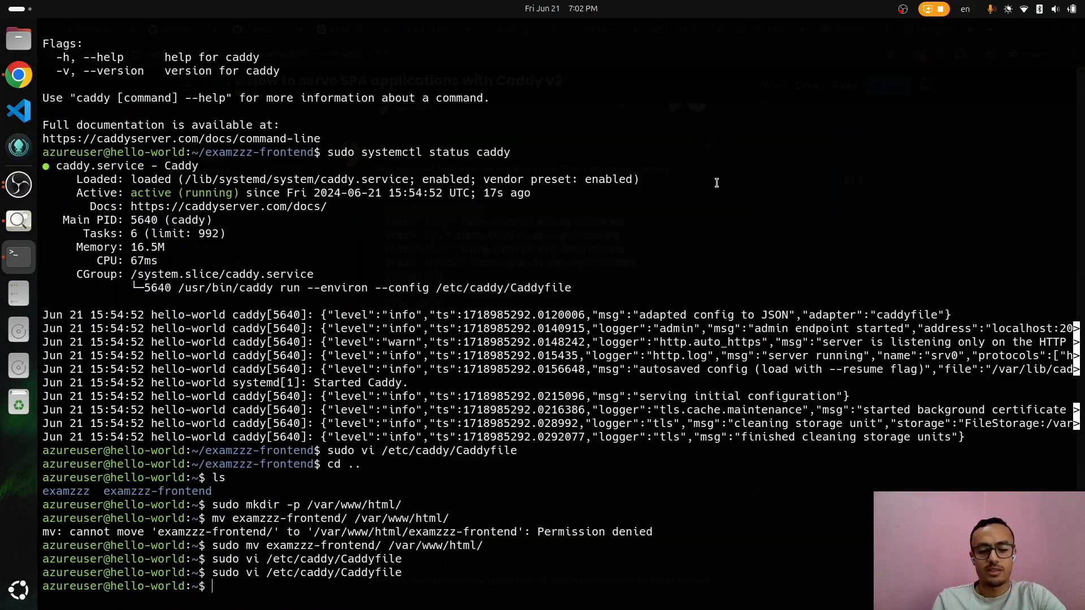
Step: Reload Caddy with systemctl and check its status, confirming active (running)
type("sudo sy")
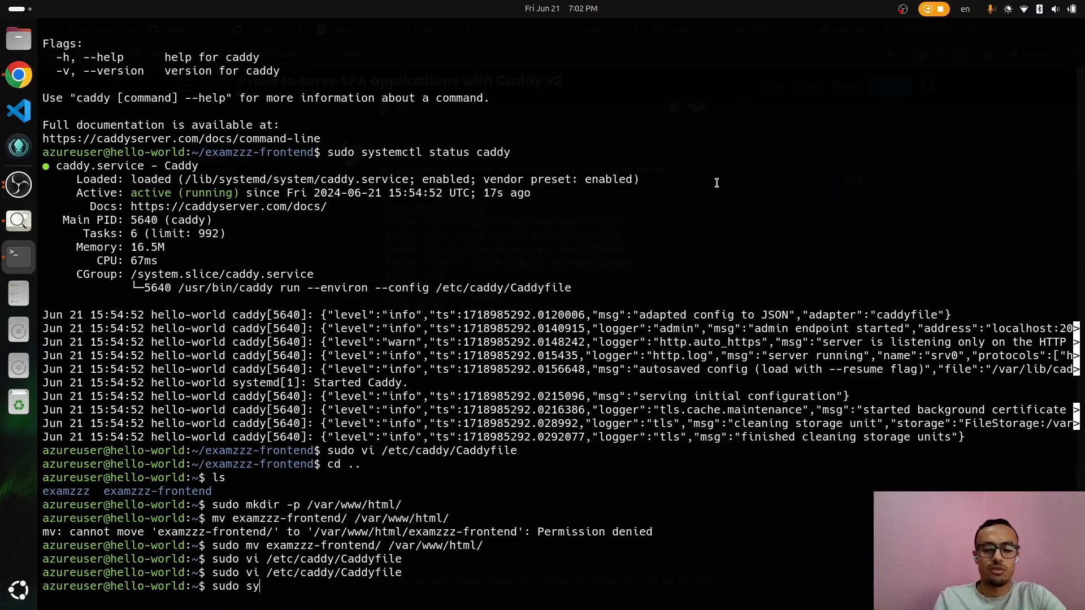
type("stemctl ")
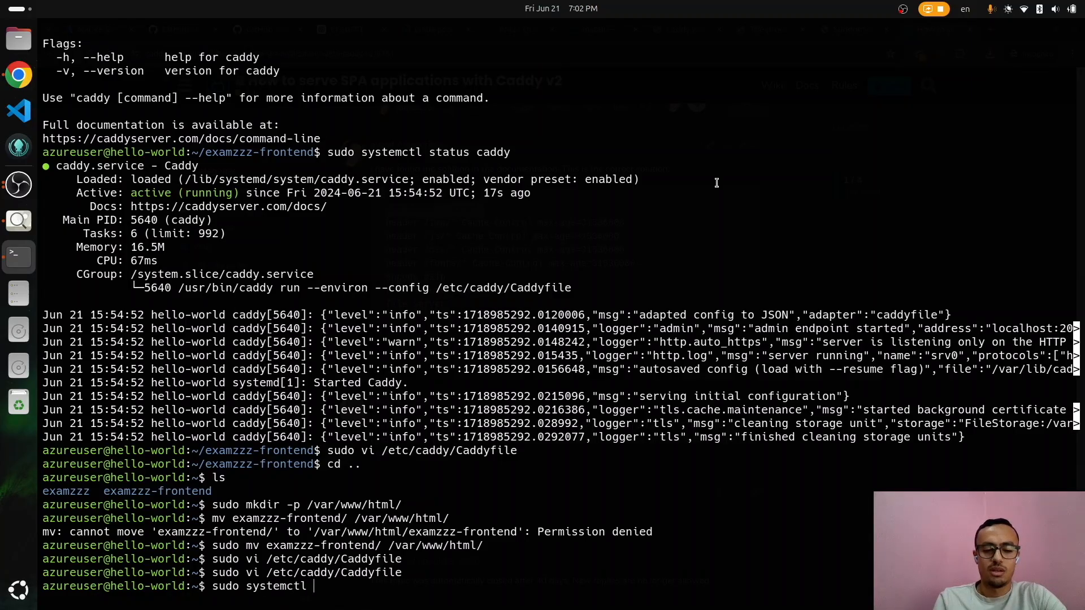
type("reload caddy")
key("Return")
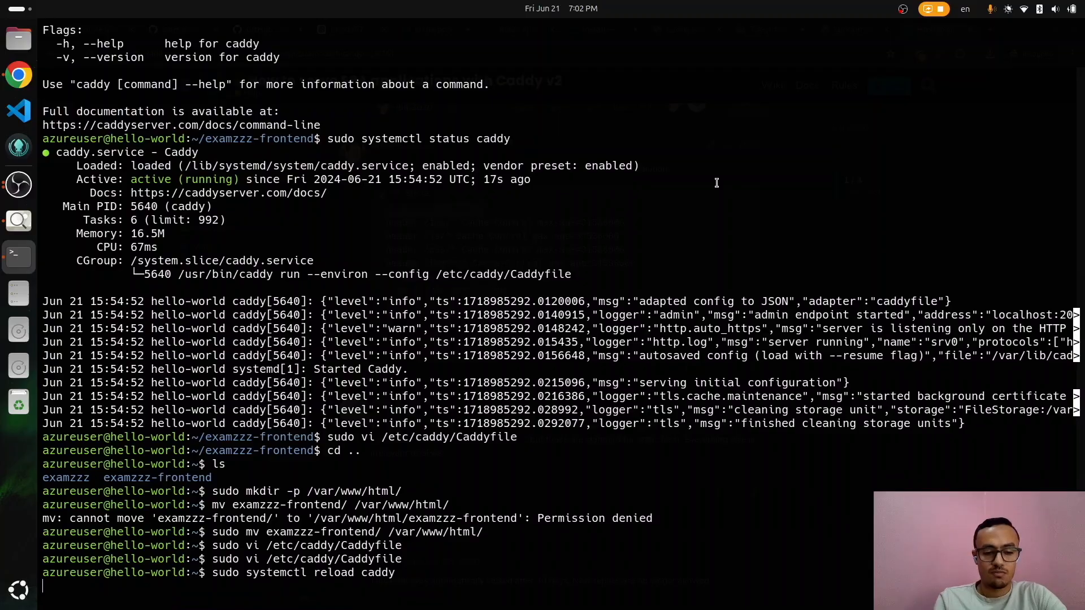
key("ctrl+r")
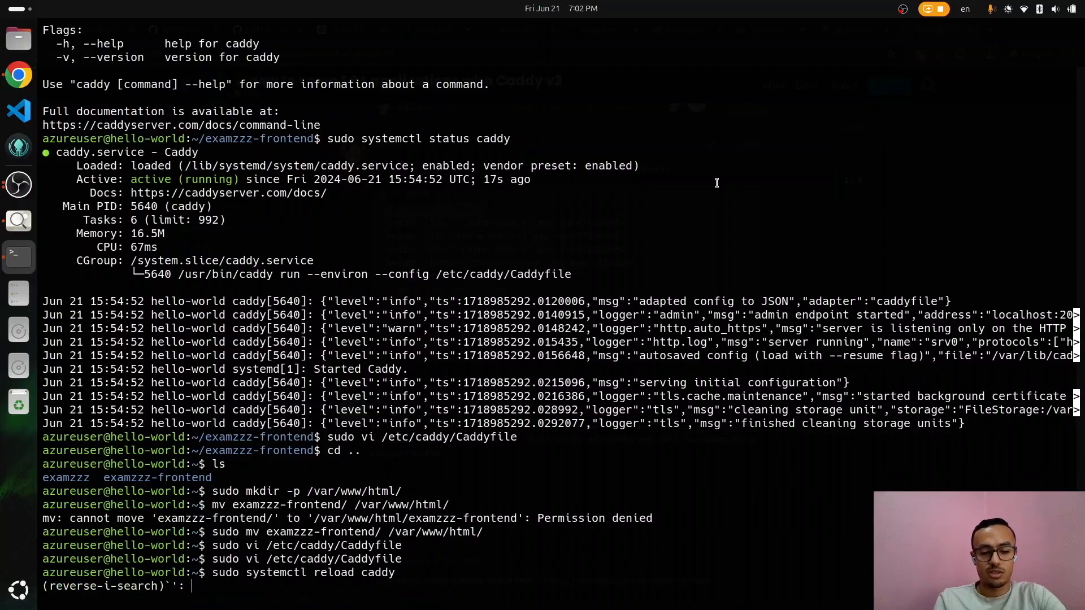
type("sta")
key("Return")
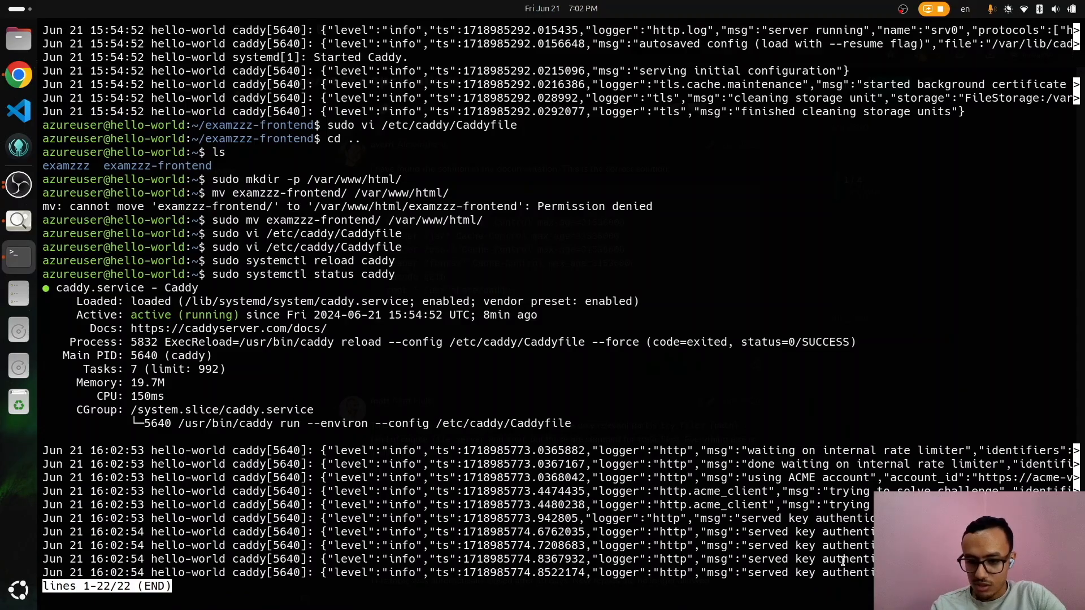
key("q")
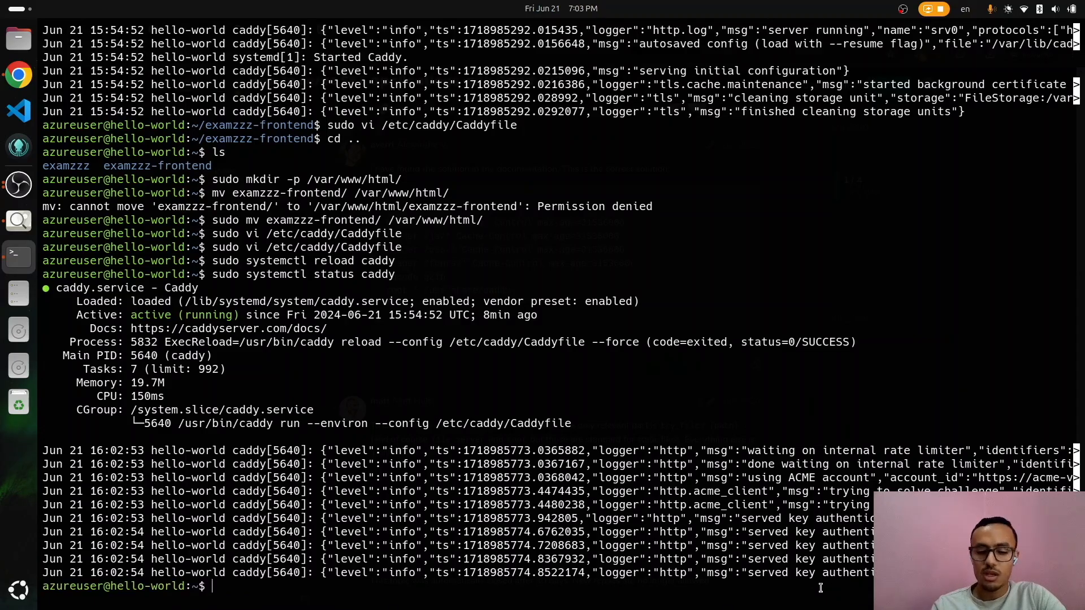
key("Up")
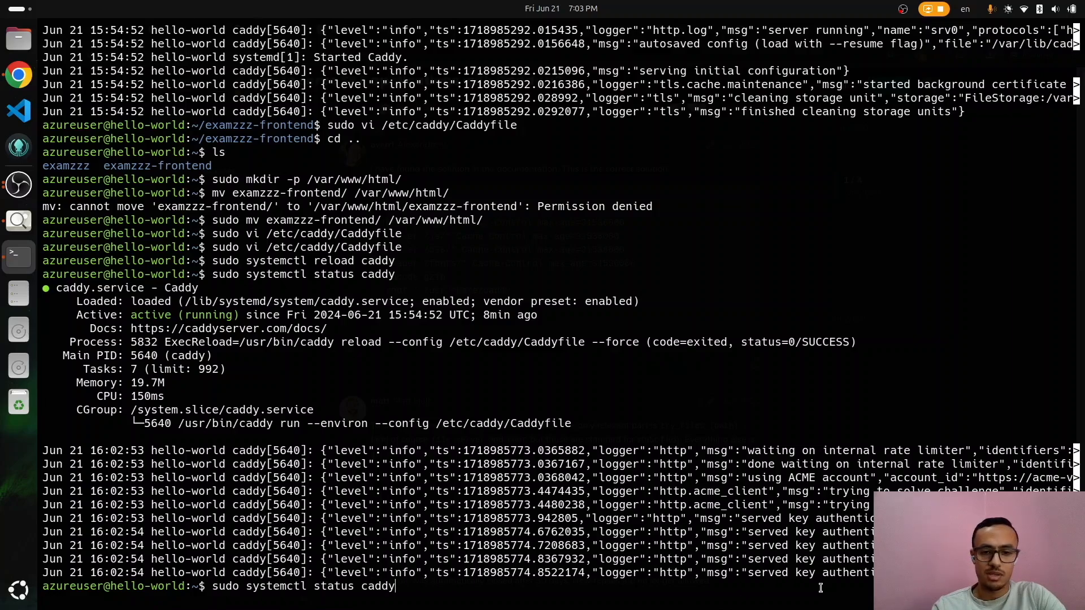
key("Return")
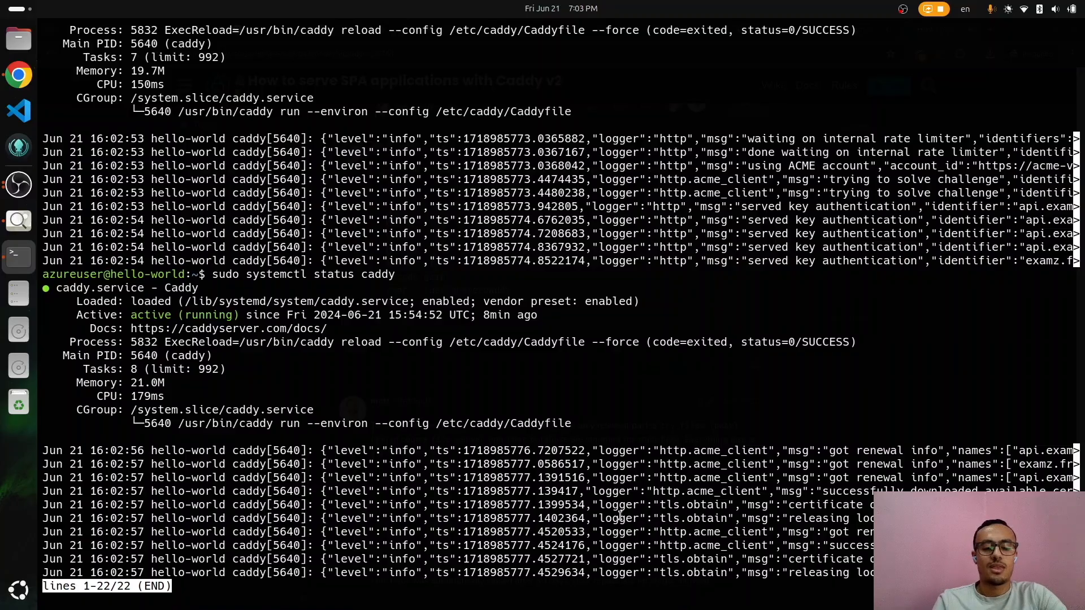
Step: Go into /var/www/html/examzzz-frontend and list its files
type("qcd /var/")
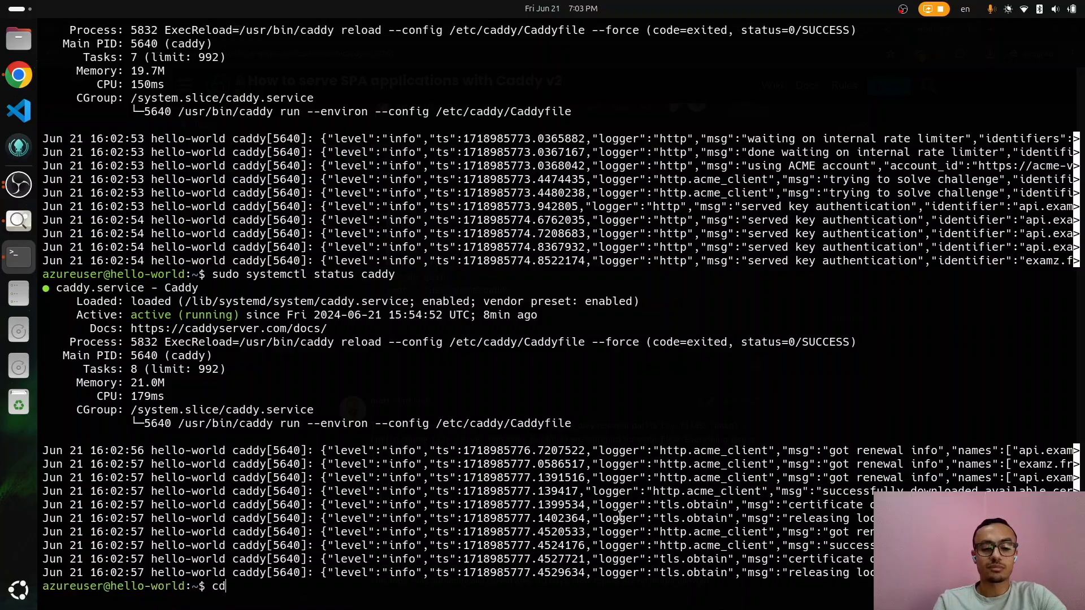
type("www/")
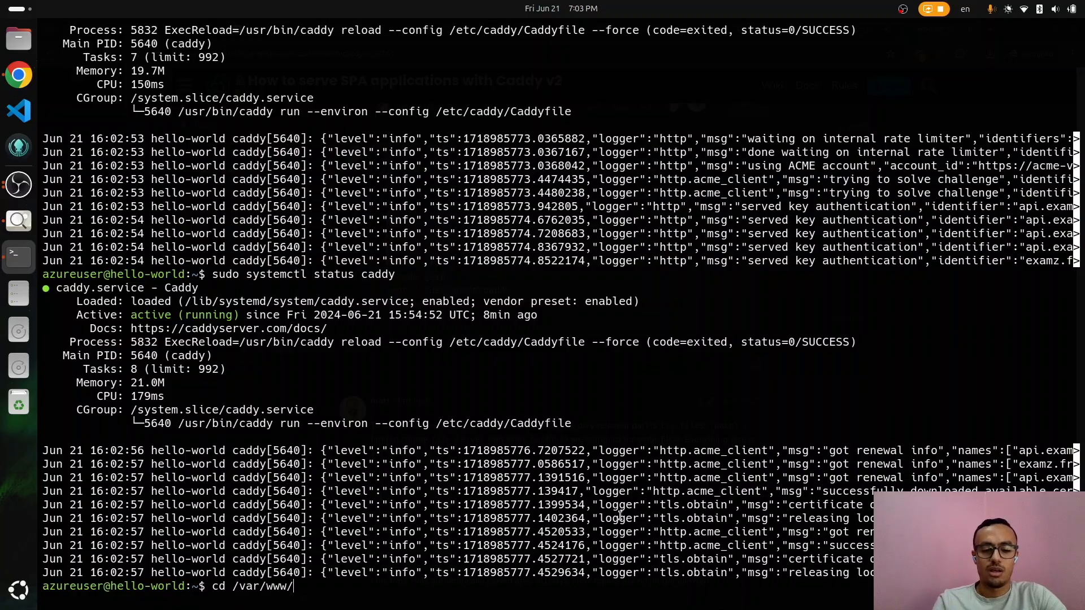
type("html/ex")
key("Tab")
key("Return")
type("ls")
key("Return")
Step: In vi, change VITE_API_BASE_URL in .env from the onrender host to the api.examz.fr.to host
type("vi .env")
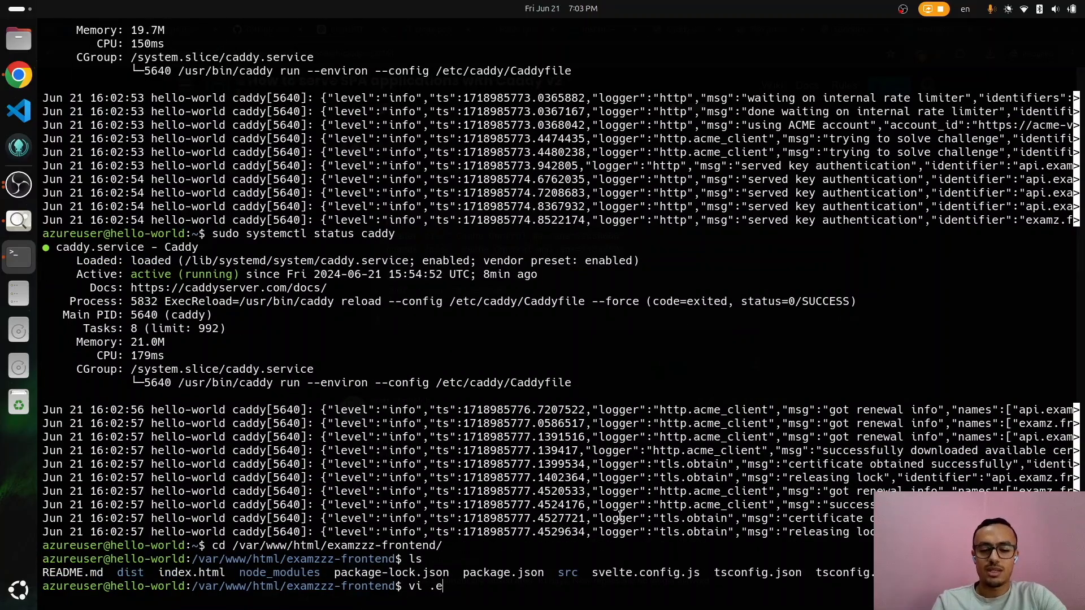
key("Return")
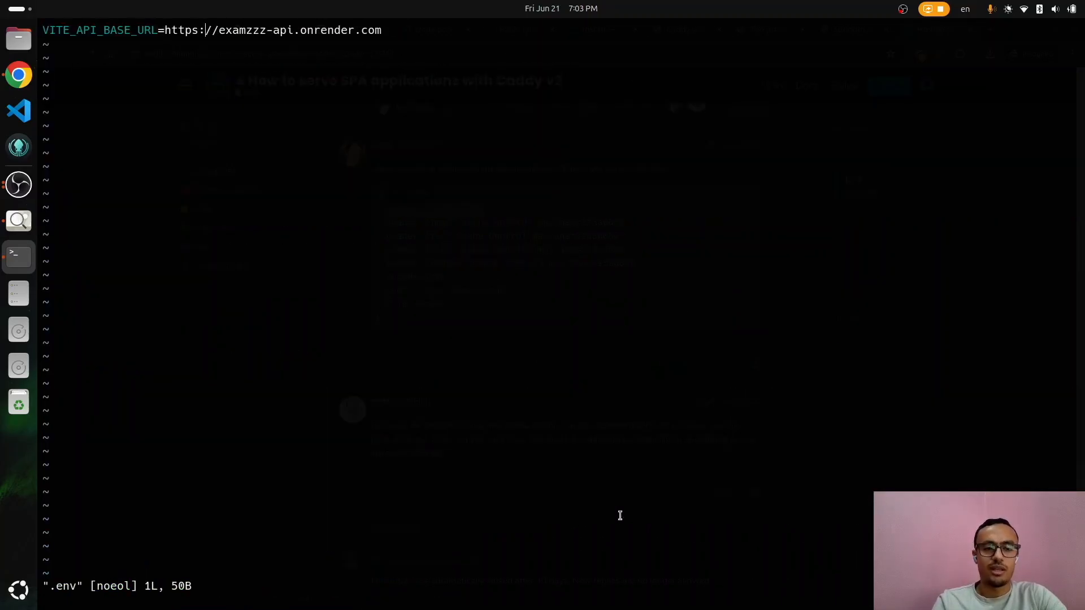
key("w")
key("shift+c")
type("a i")
key("BackSpace")
key("BackSpace")
type("p")
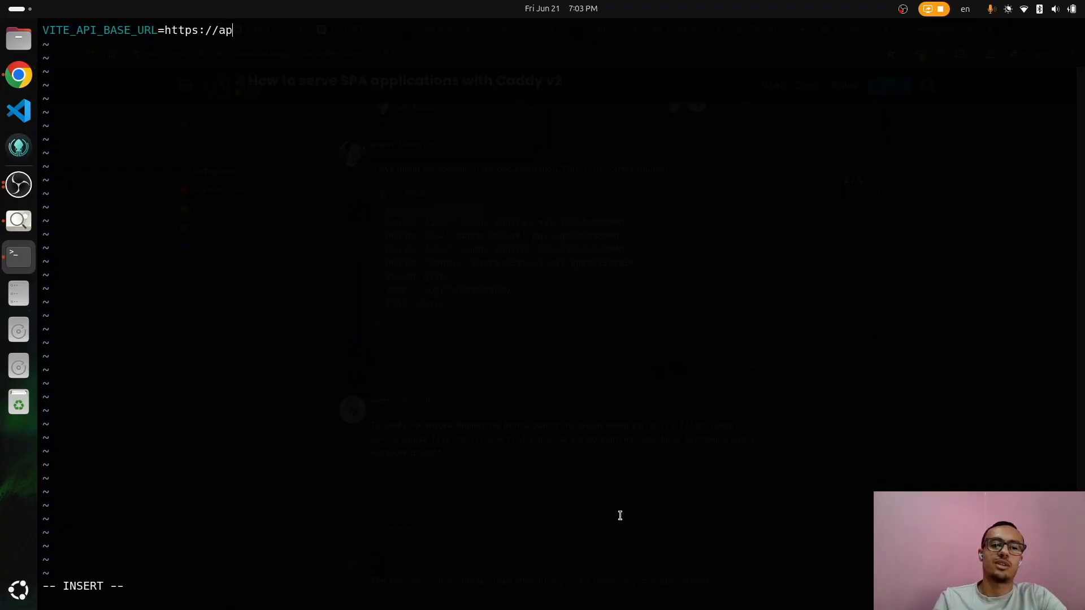
type("i.examz.")
key("alt+Tab")
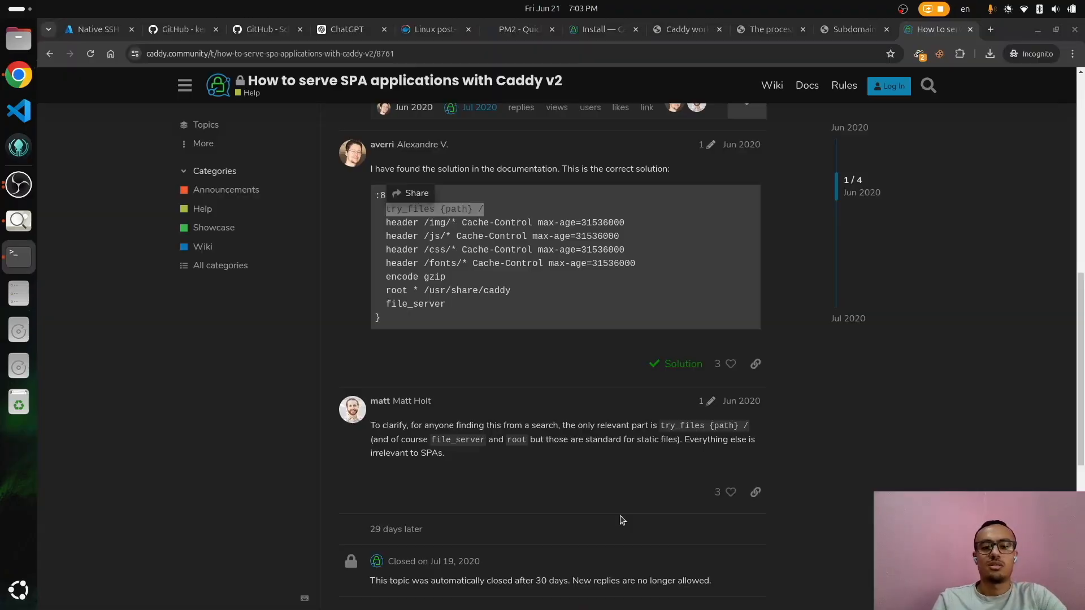
left_click(328, 31)
key("alt+Tab")
type(".")
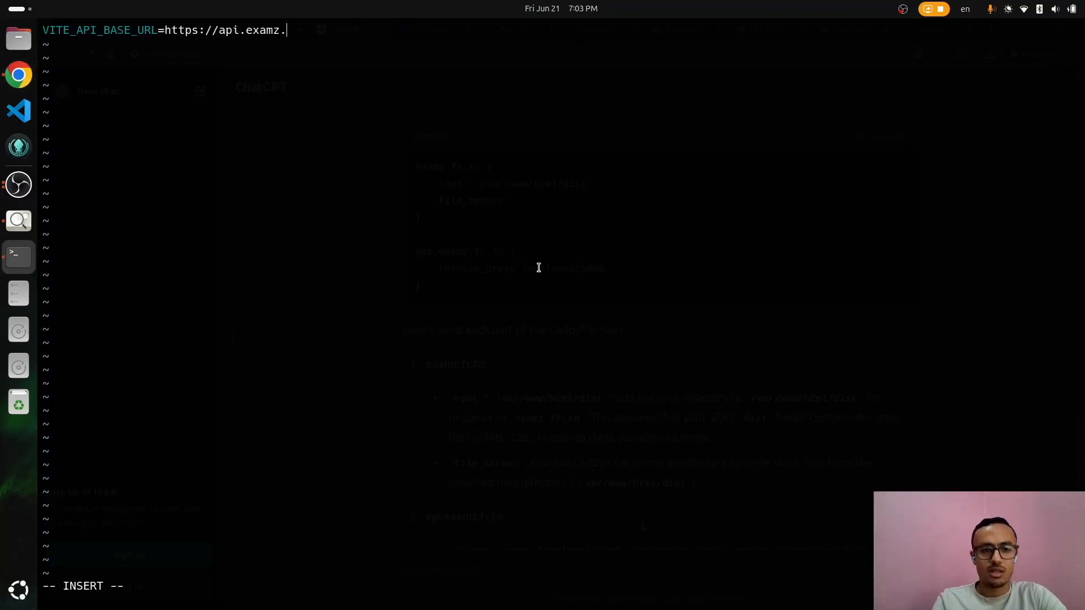
type("fr/v1")
key("Escape")
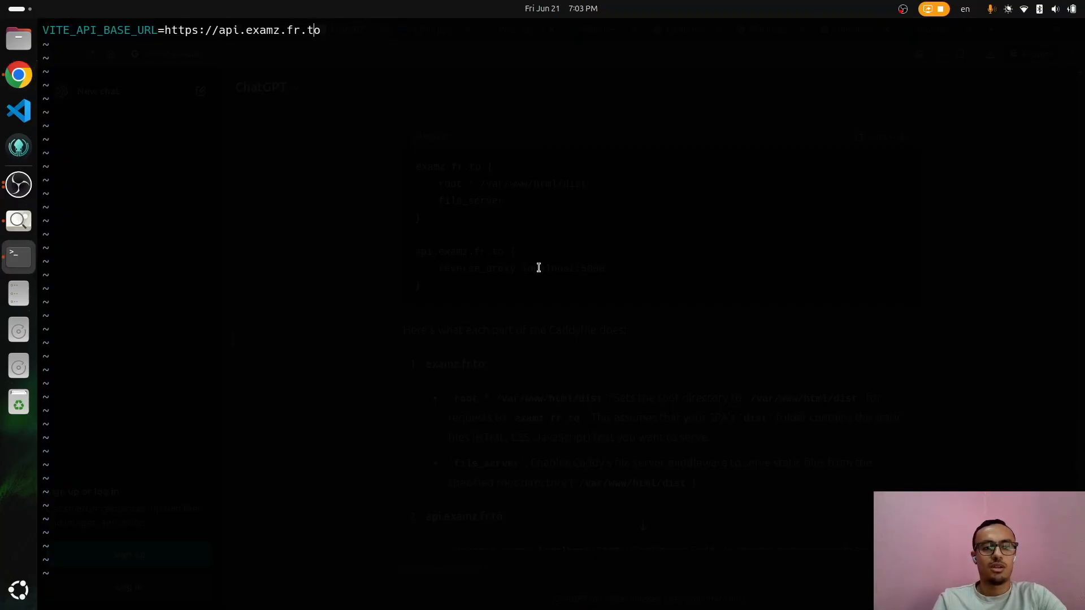
type(":wq")
key("Return")
Step: Build the frontend with npm run build, then reload Caddy and confirm it is still running
type("npm run build")
key("Return")
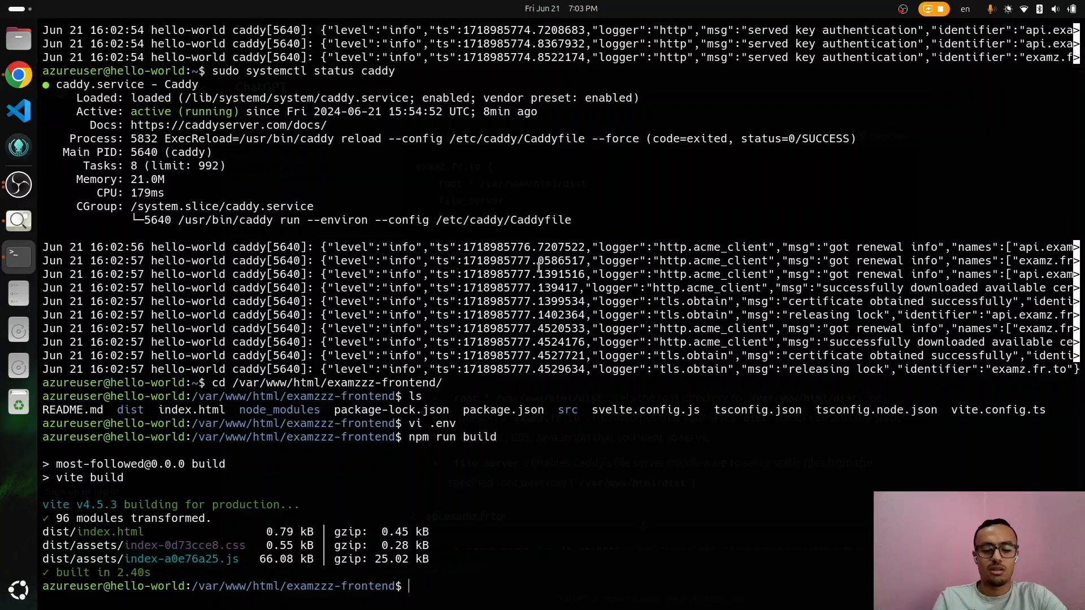
key("ctrl+r")
type("re")
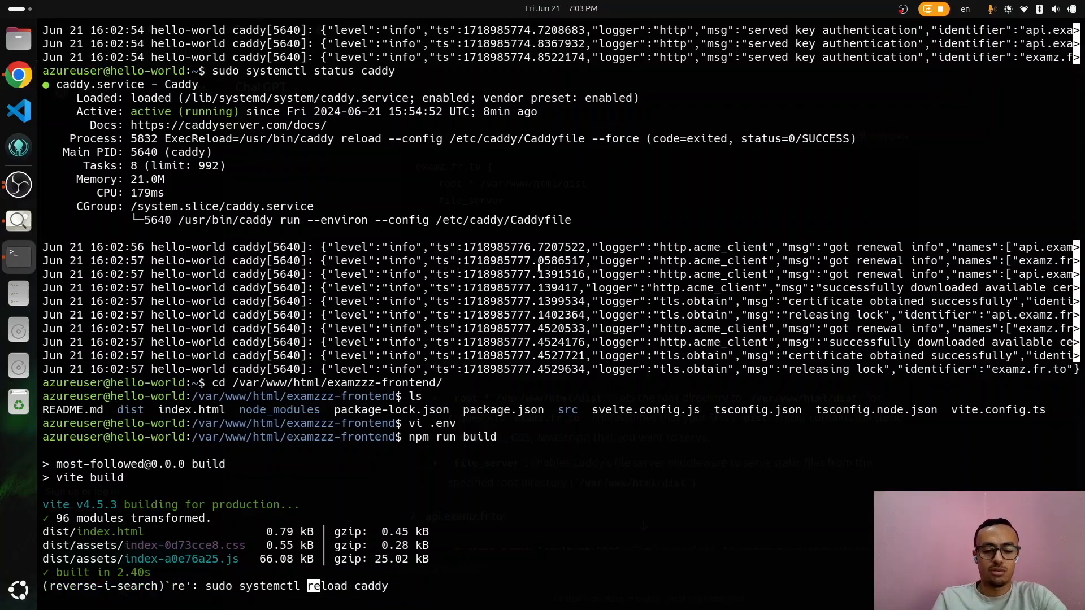
key("Return")
key("ctrl+r")
type("stat")
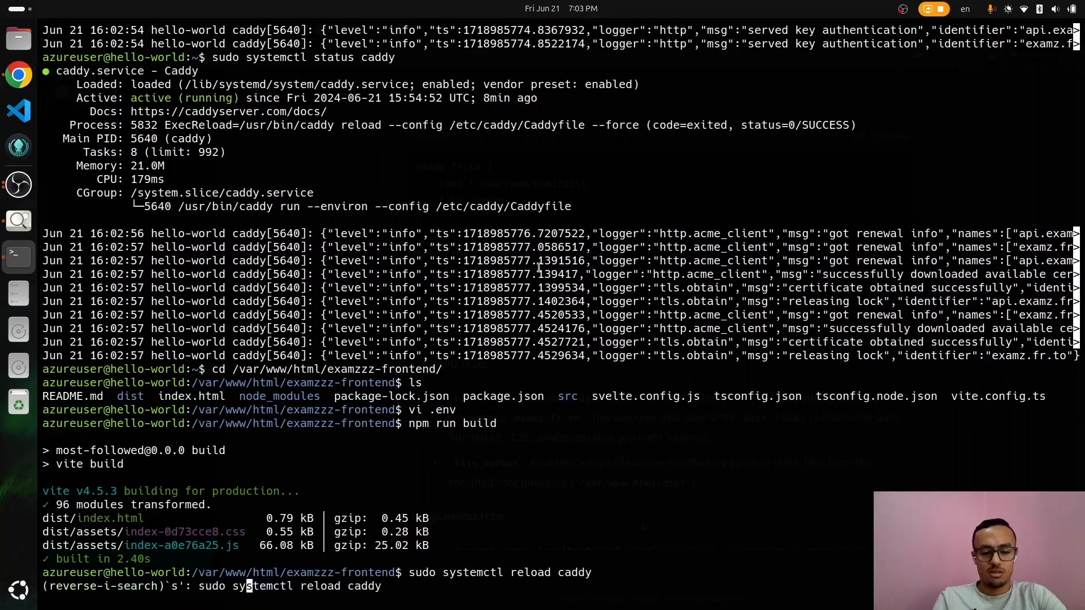
key("Return")
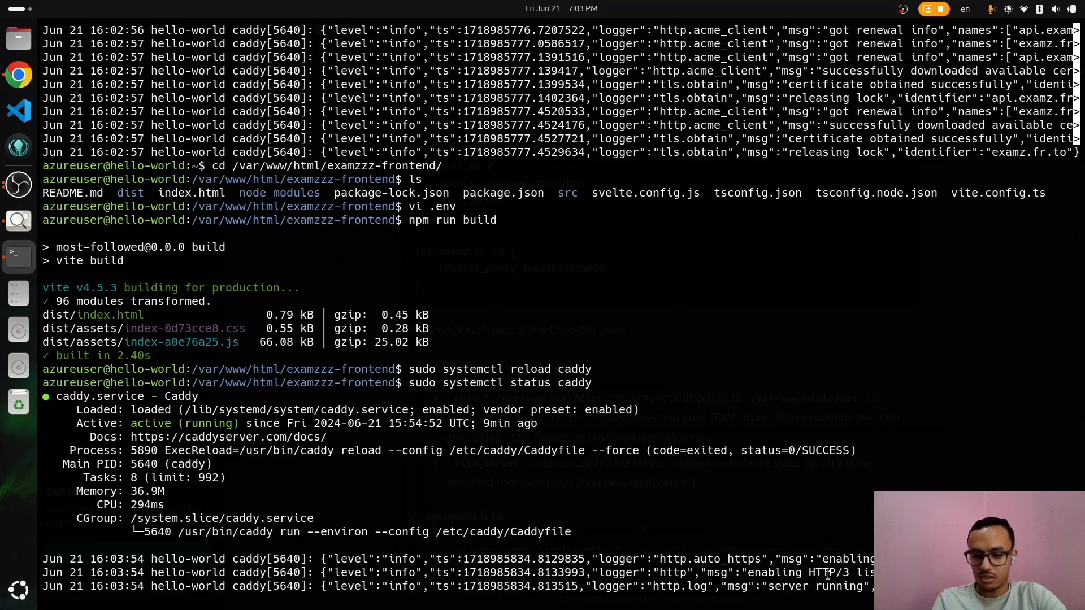
key("q")
key("alt+Tab")
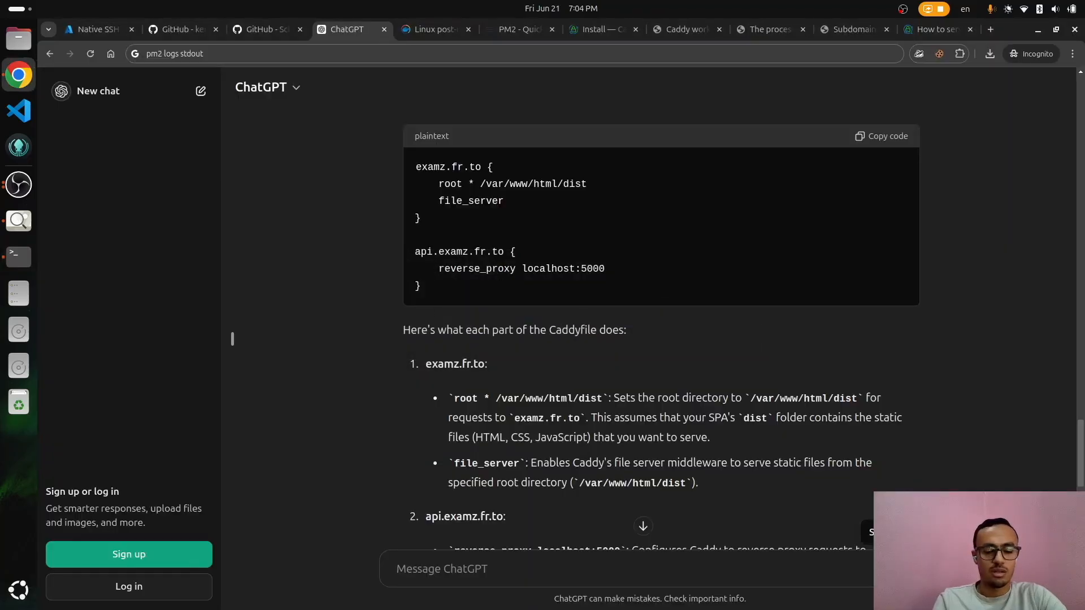
Step: Load examz.fr.to in an Incognito window and open the DevTools Network panel
key("ctrl+shift+n")
type("examz.fr.to")
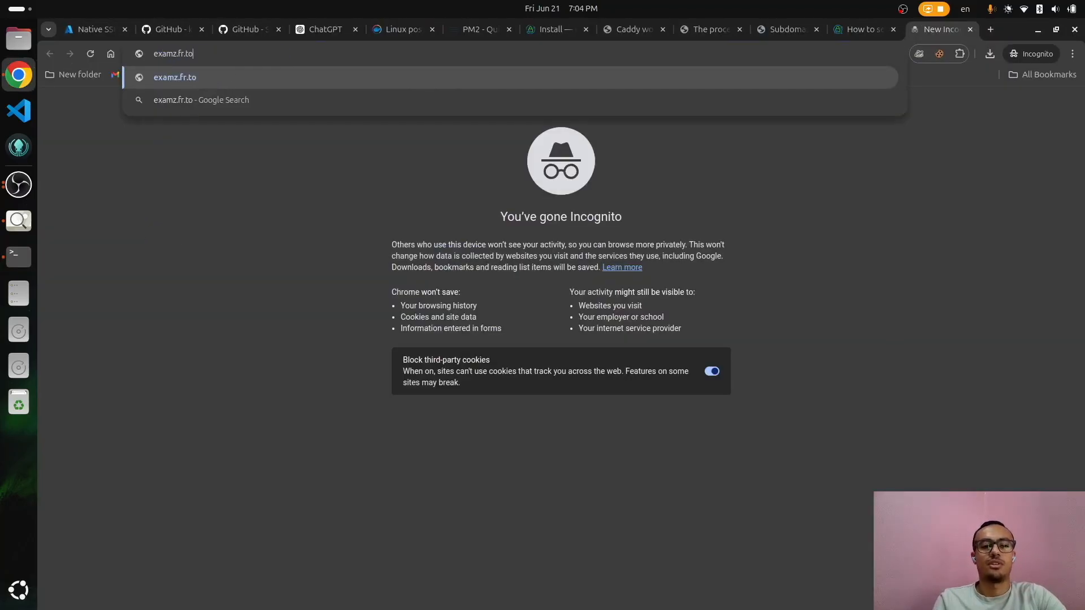
key("Return")
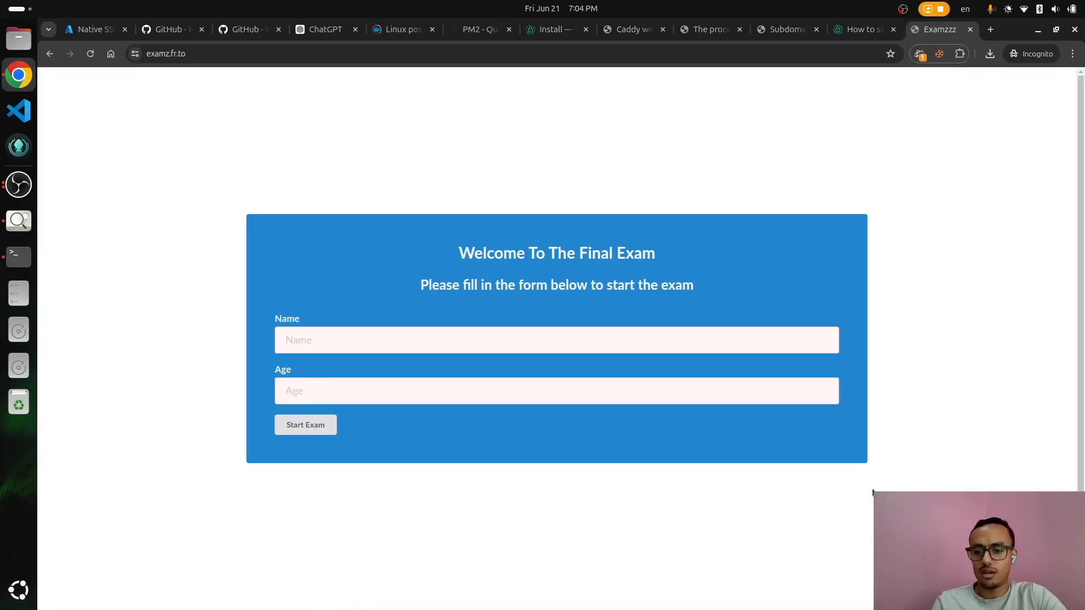
right_click(873, 493)
left_click(898, 475)
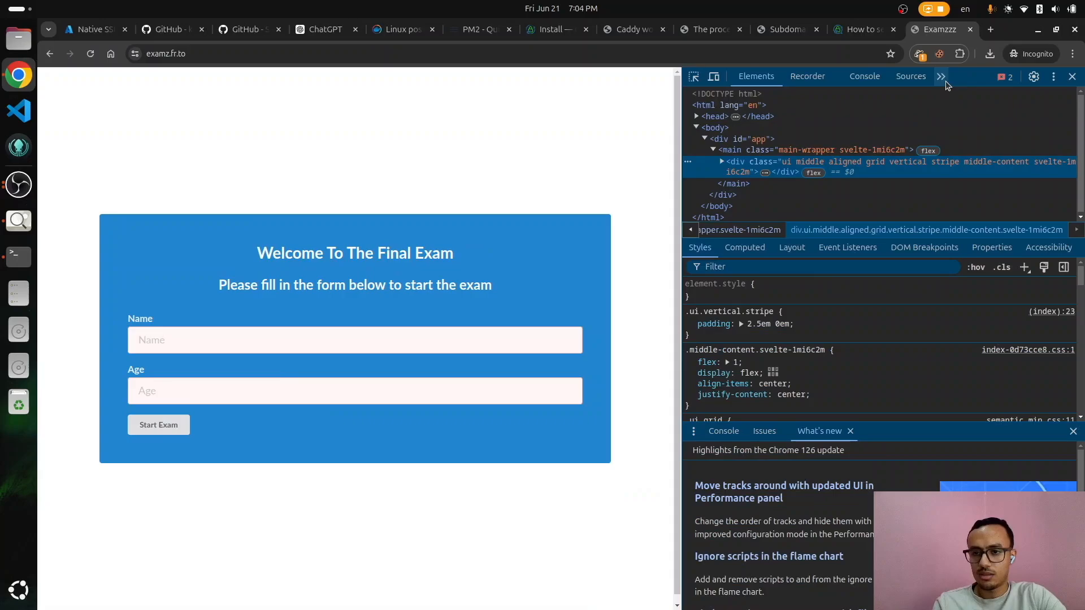
left_click(942, 76)
left_click(967, 103)
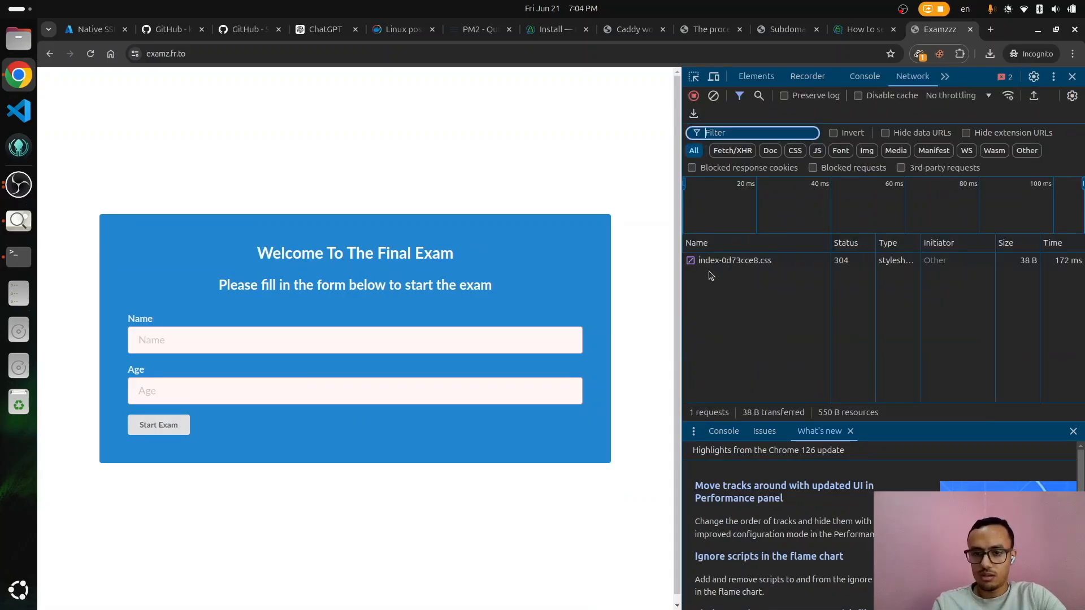
Step: Enter a name and age 12, click Start Exam, and inspect the signup request
left_click(274, 344)
type("Kerollos")
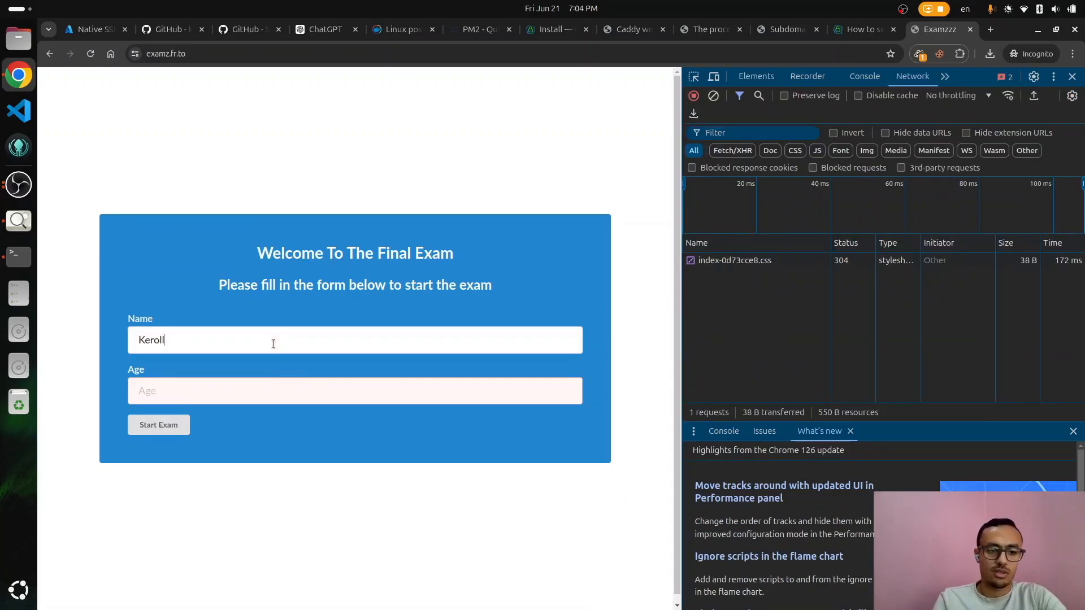
key("Tab")
type("12")
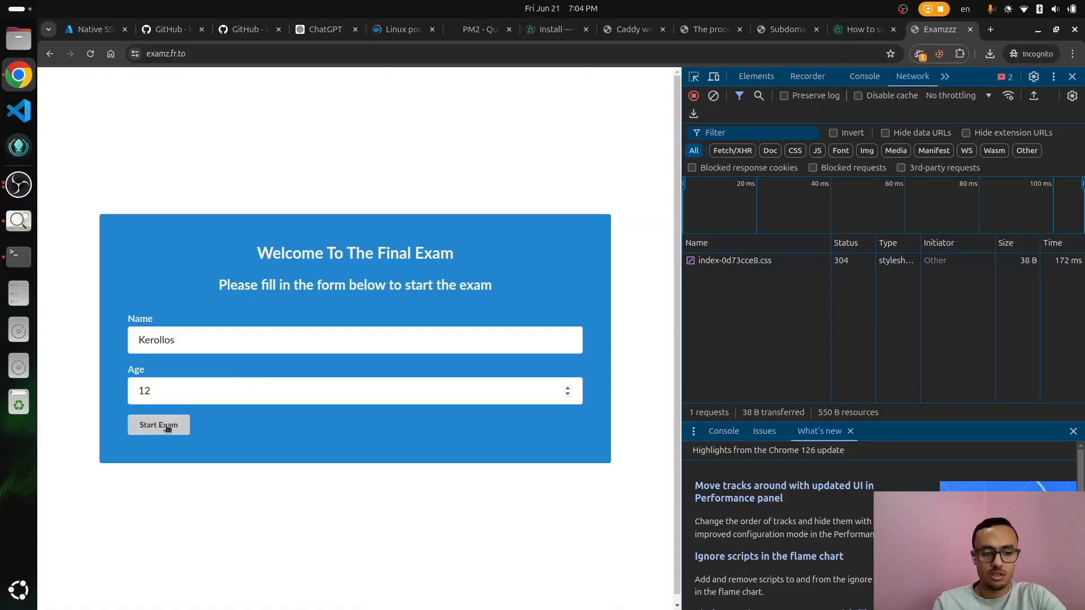
left_click(164, 425)
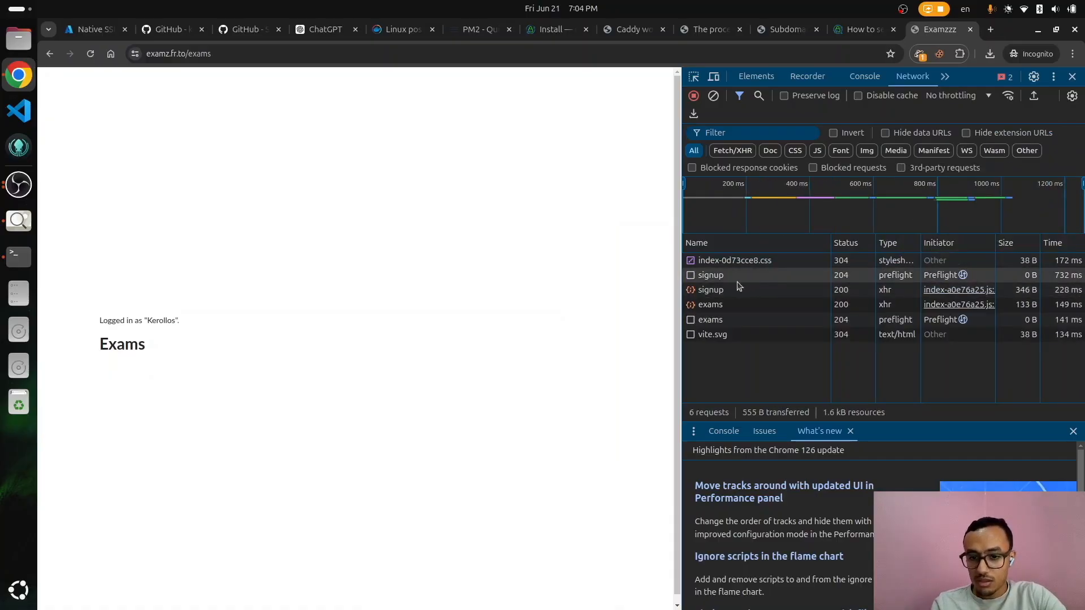
left_click(823, 276)
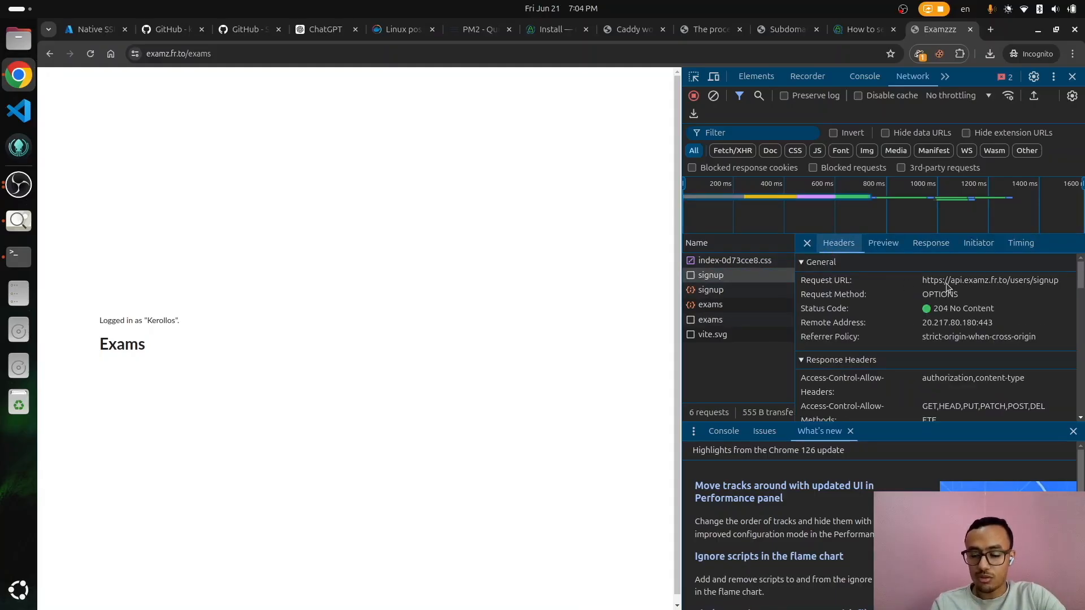
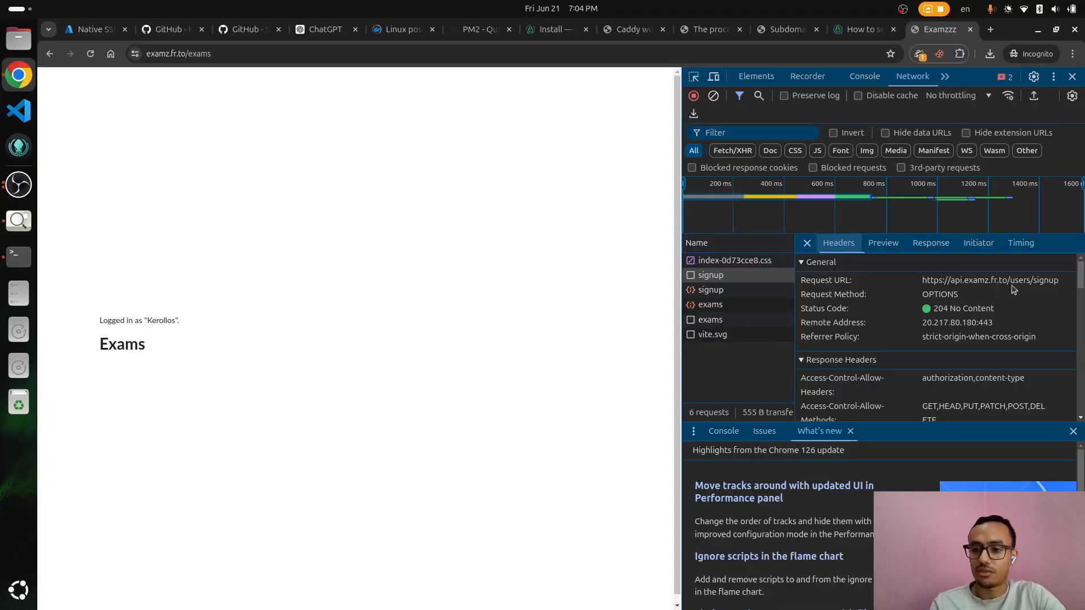
Step: Inspect the successful POST signup request and open a new incognito tab
left_click(714, 294)
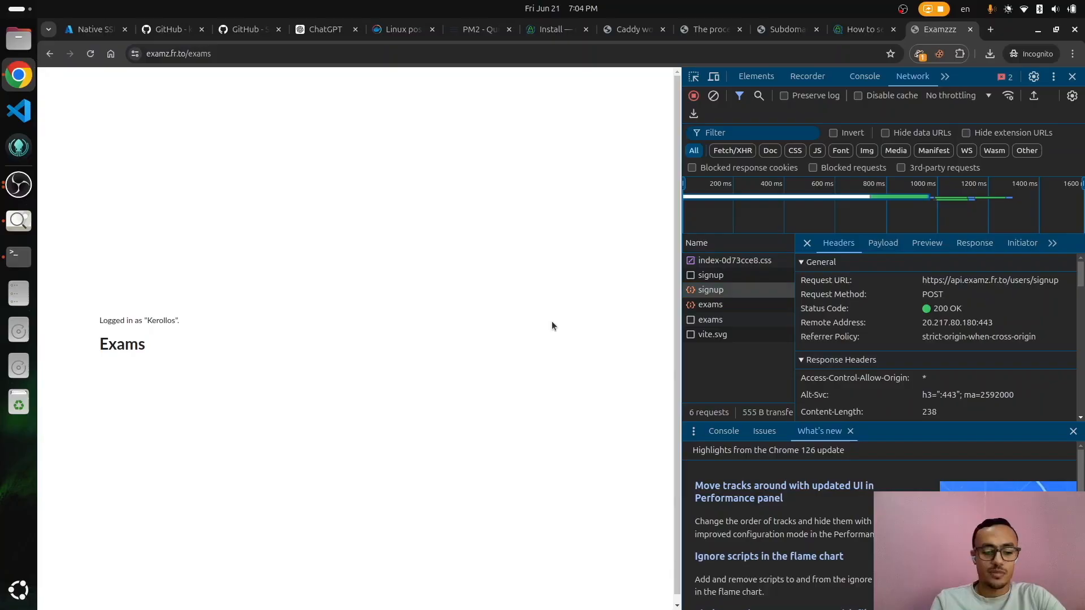
key("ctrl+t")
Step: Open excalidraw.com and draw a large rectangle for the Azure VM boundary
type("exc")
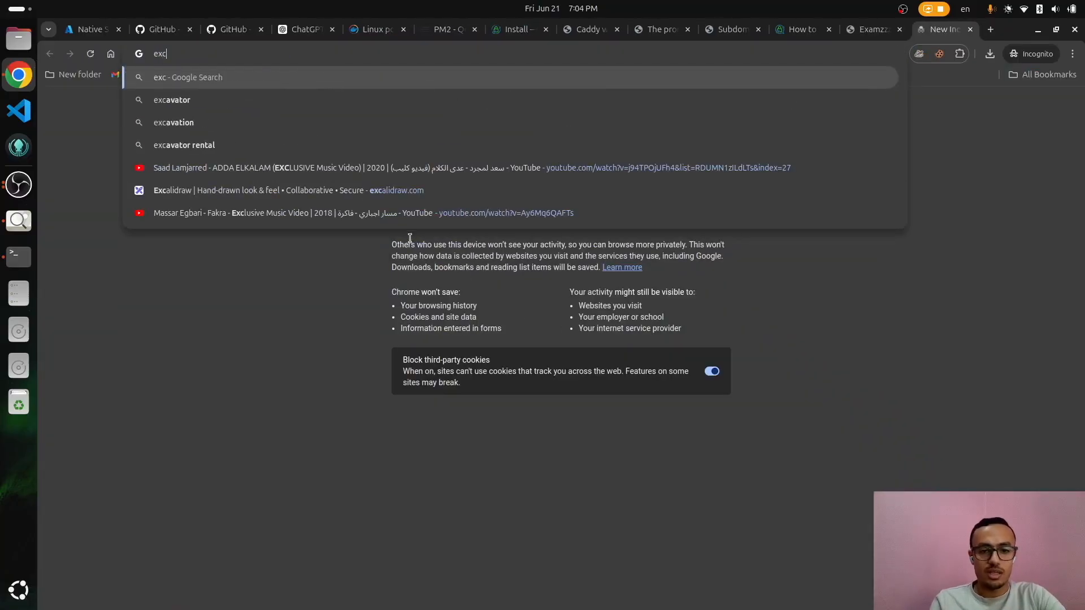
left_click(408, 192)
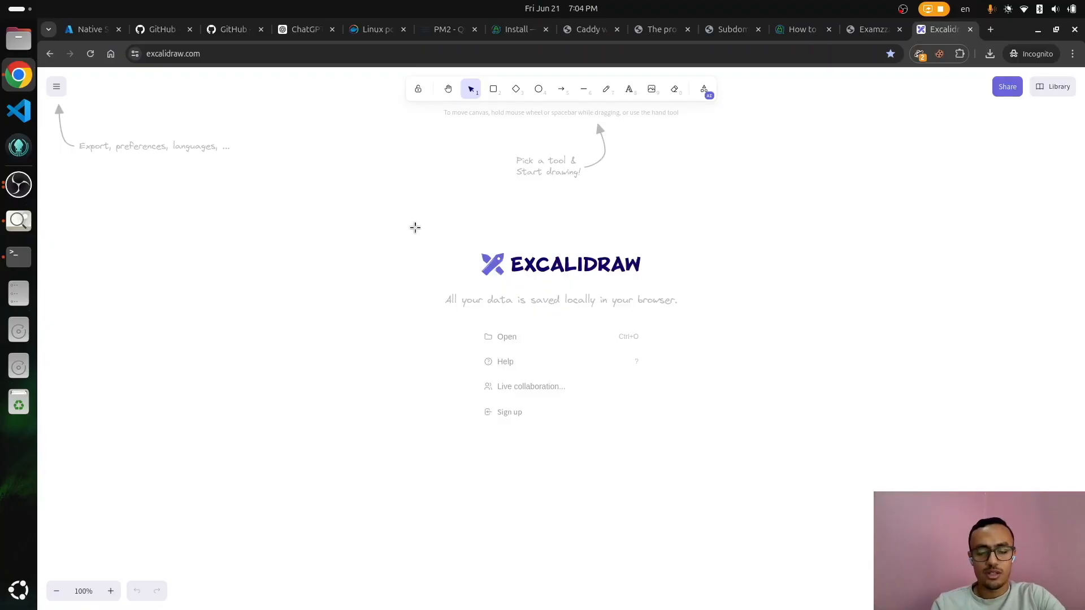
key("r")
left_click_drag(371, 175, 800, 493)
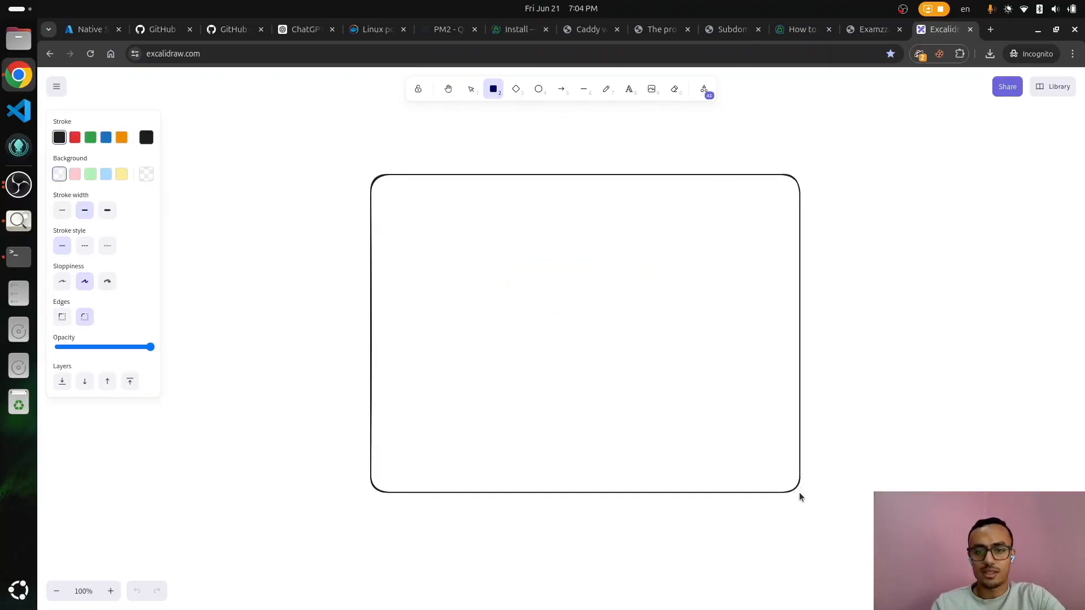
key("Escape")
Step: Add an 'Azure VM' text label in the rectangle's top-left corner
double_click(823, 327)
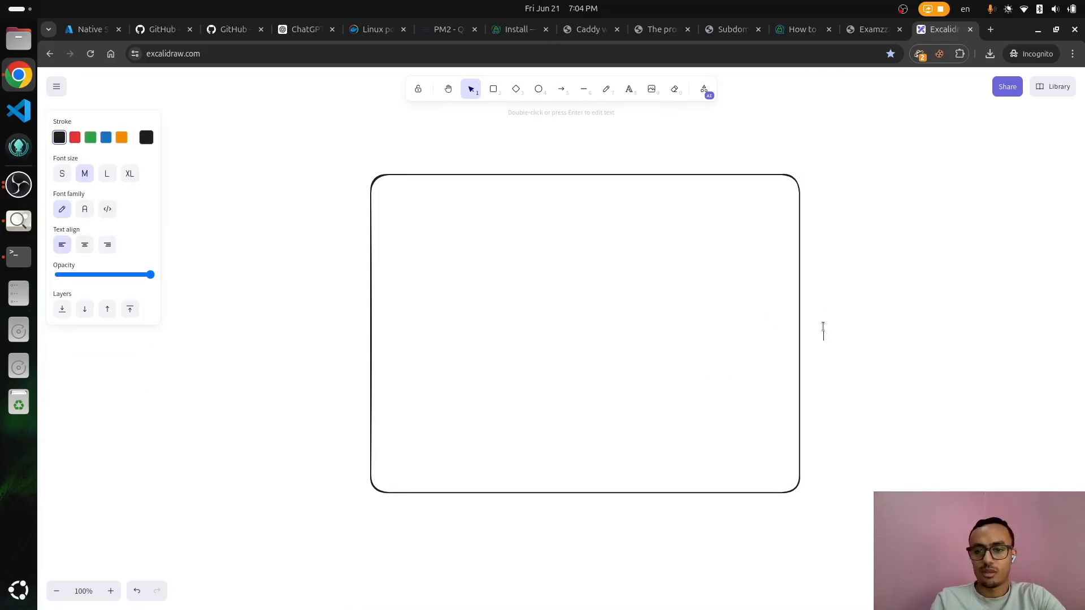
type("Azure VM")
left_click(893, 374)
left_click_drag(853, 335, 415, 204)
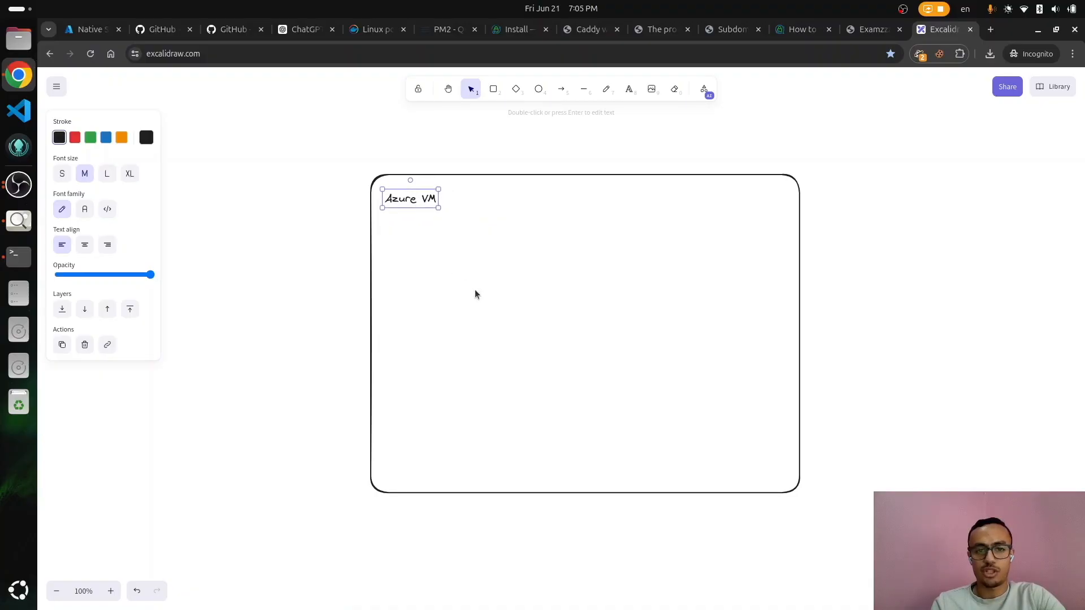
Step: Draw a box labelled 'Examzz API (PM2 - Node.js)' inside the Azure VM rectangle
key("r")
left_click_drag(475, 250, 583, 321)
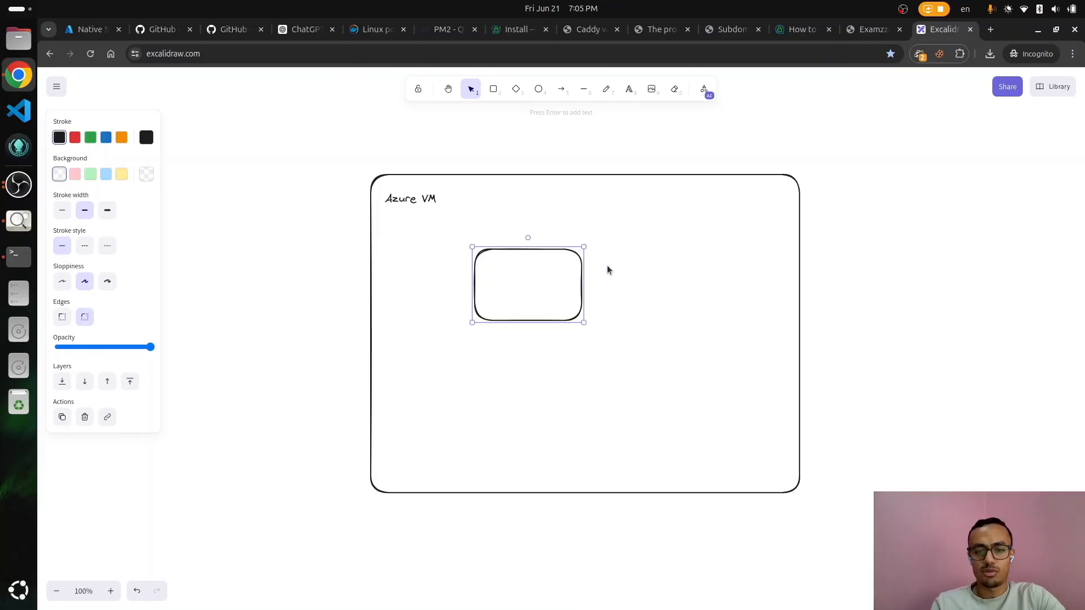
key("Return")
type("E")
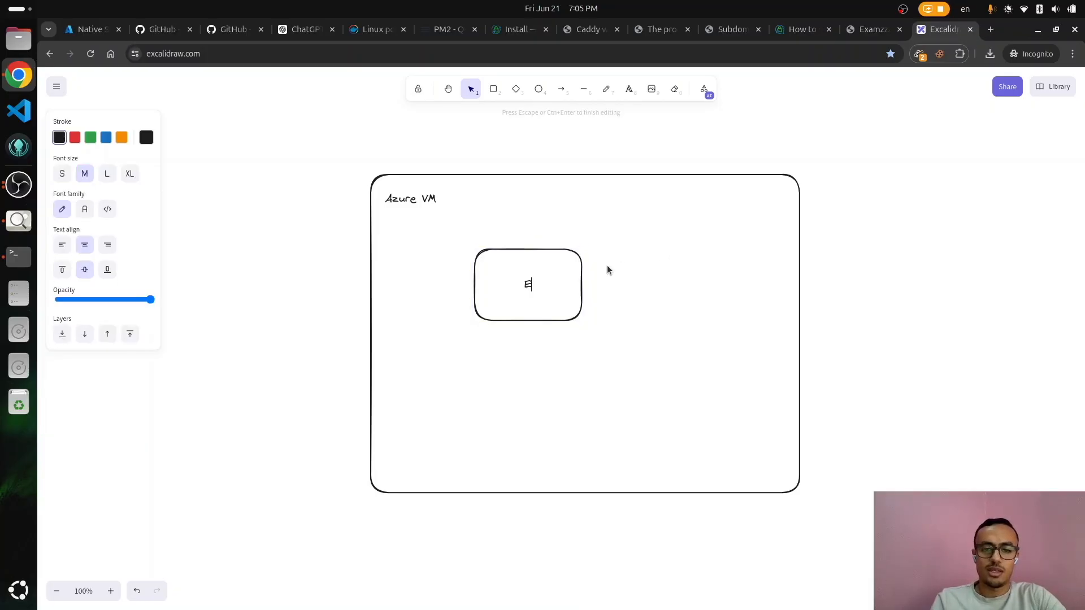
type("xamzz API")
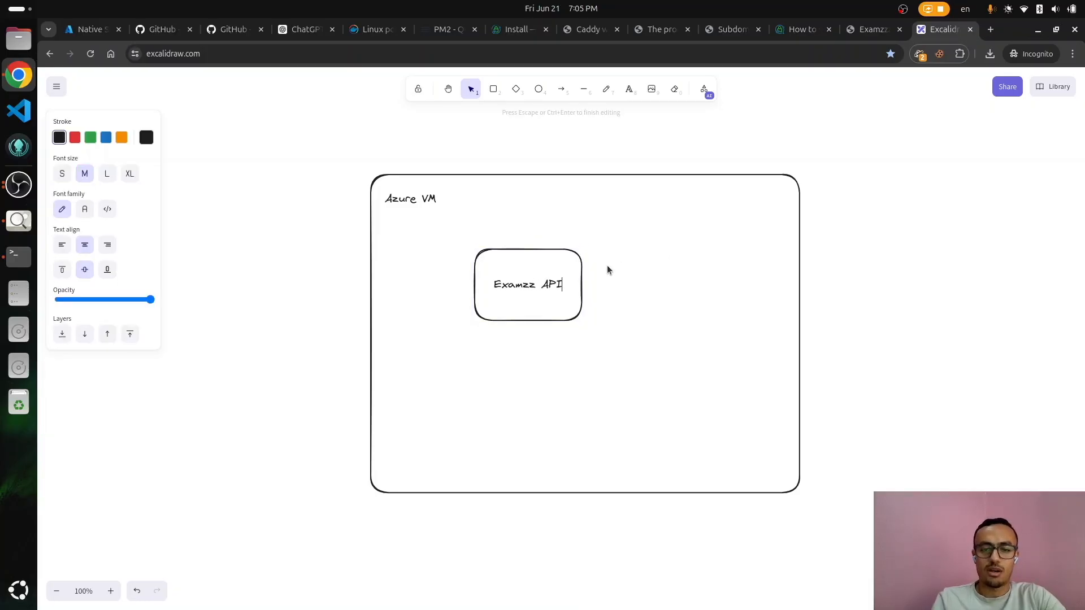
key("Return")
type("(PM2")
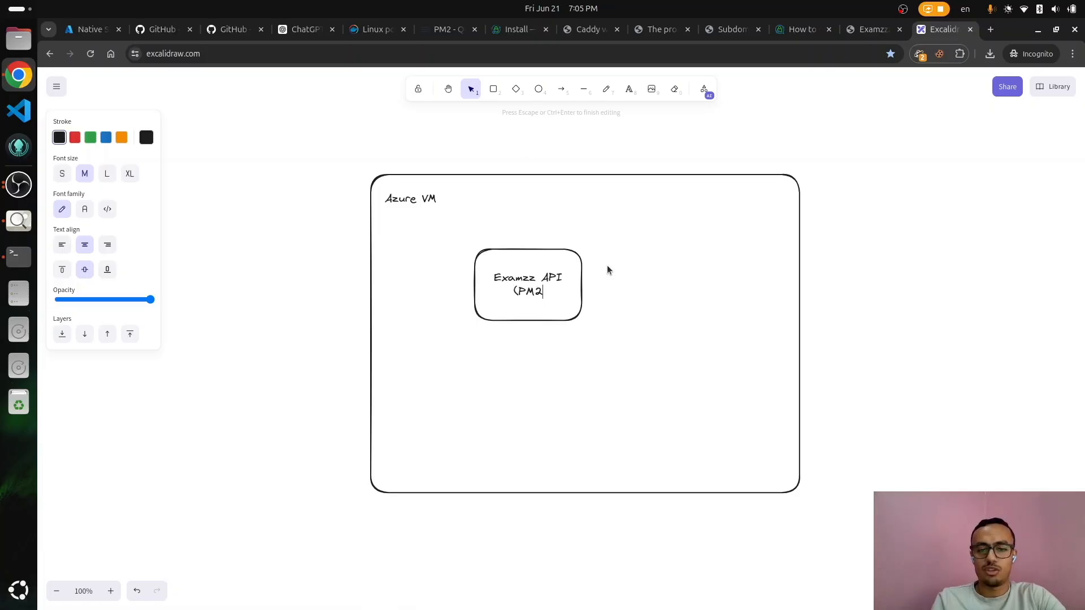
type(" - Node.js)")
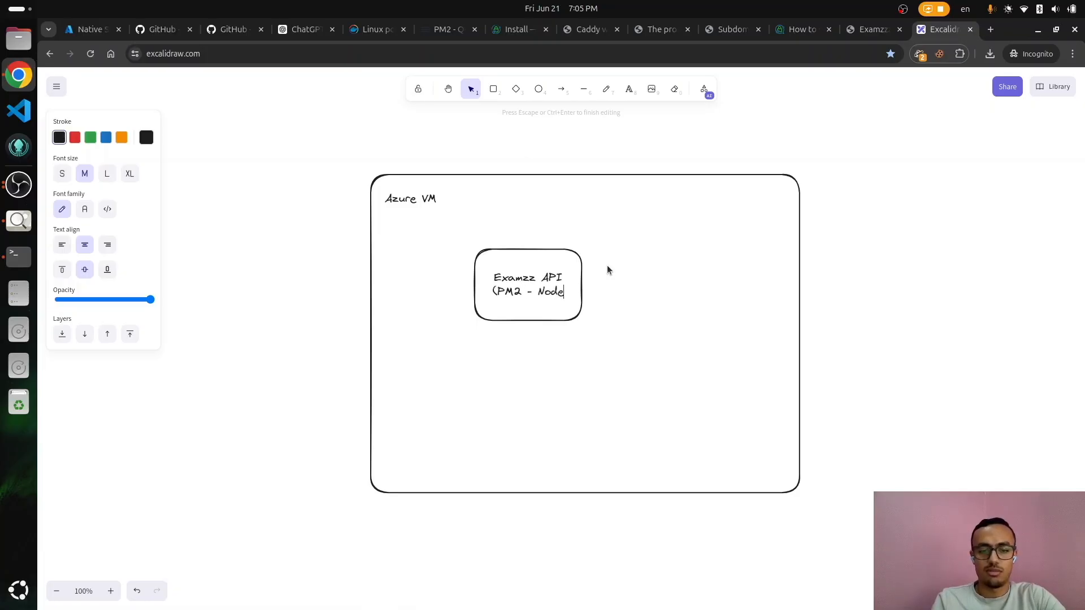
left_click(464, 273)
left_click_drag(523, 257, 713, 215)
Step: Duplicate the API box and relabel the copy 'Examzz Frontend (dist - Svelte)'
key("ctrl+c")
key("ctrl+v")
left_click_drag(683, 268, 686, 338)
double_click(685, 337)
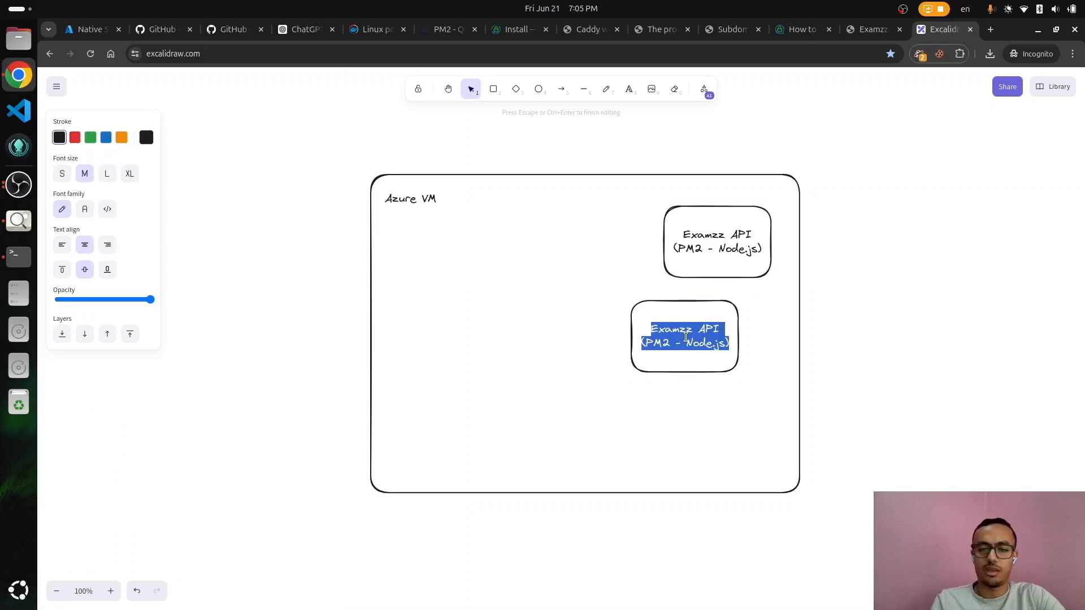
key("Left")
key("End")
key("BackSpace")
key("BackSpace")
key("BackSpace")
type("Frontend")
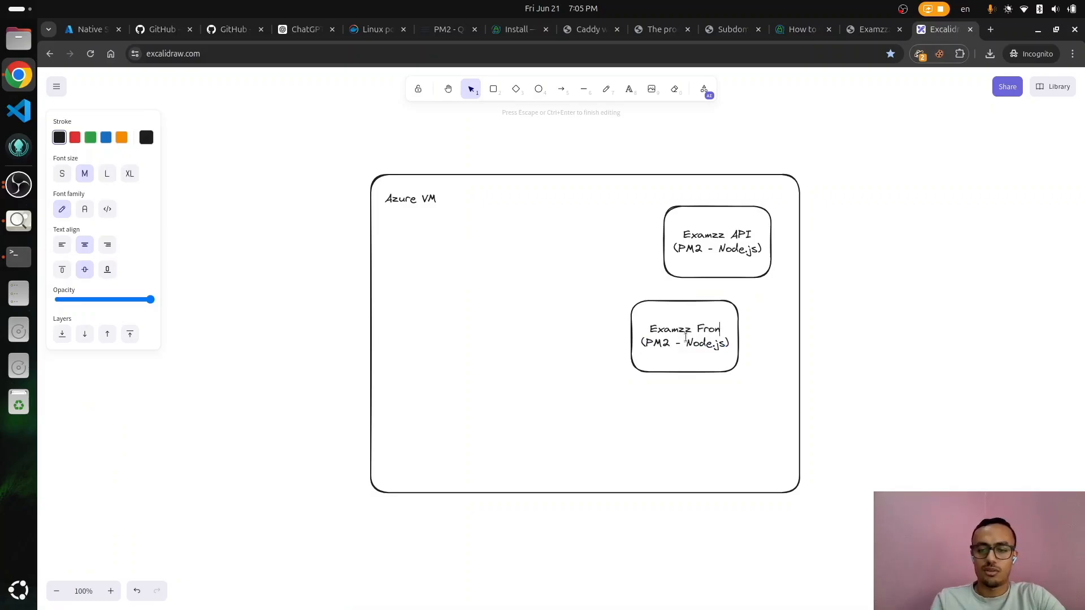
key("BackSpace")
key("BackSpace")
key("BackSpace")
key("BackSpace")
key("BackSpace")
key("BackSpace")
key("BackSpace")
key("BackSpace")
key("BackSpace")
key("BackSpace")
key("BackSpace")
key("BackSpace")
key("BackSpace")
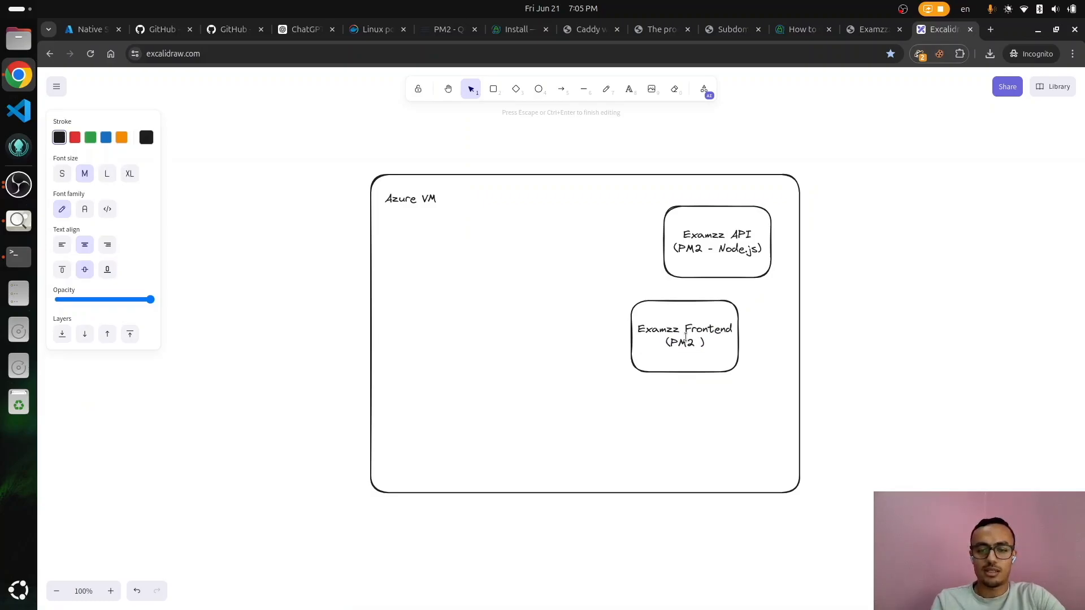
type("dist")
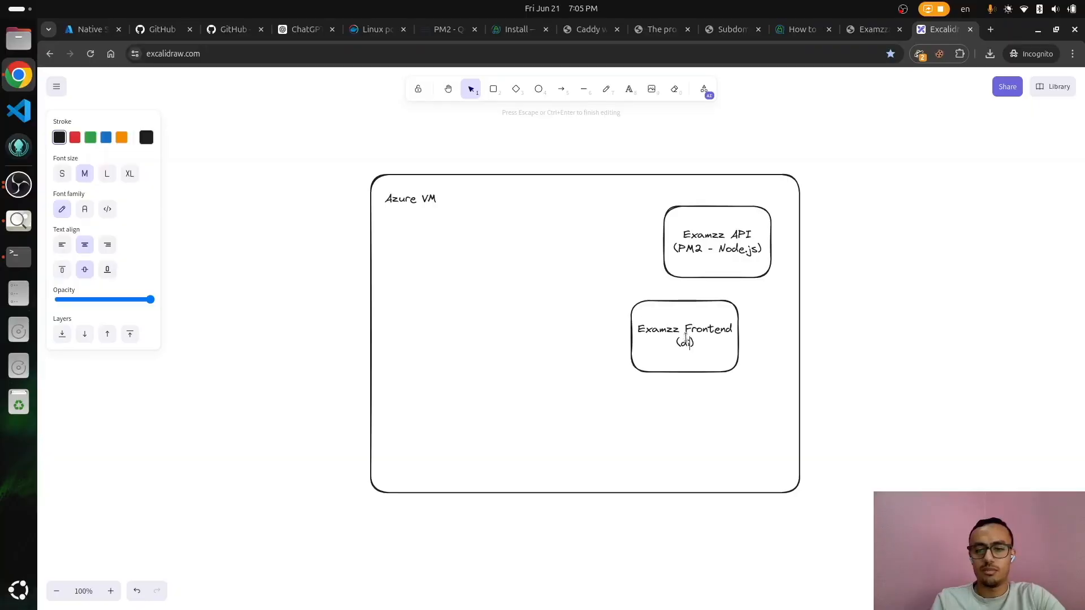
key("BackSpace")
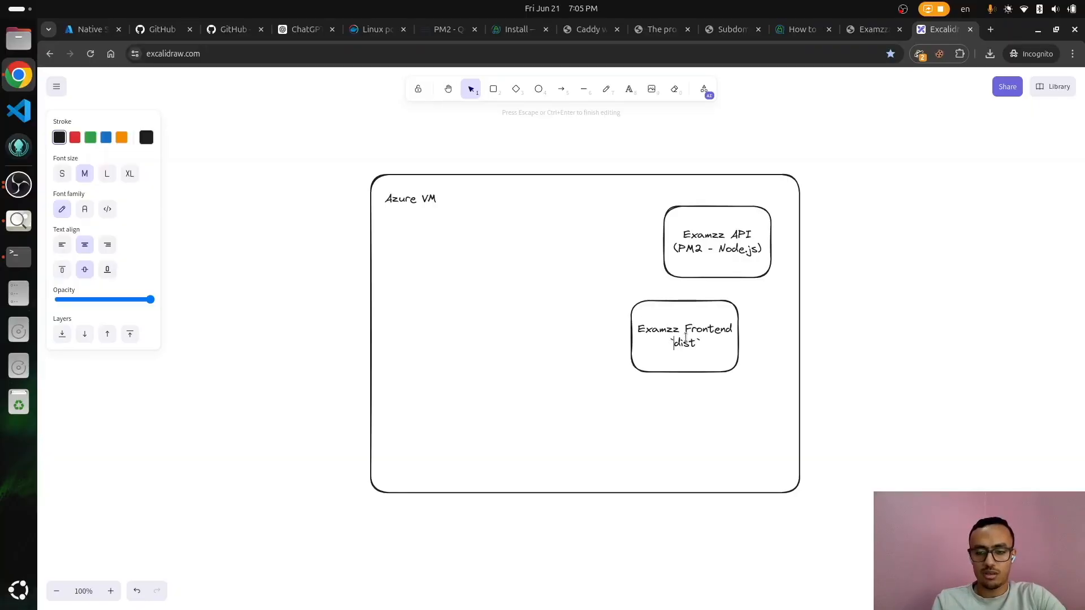
type("-")
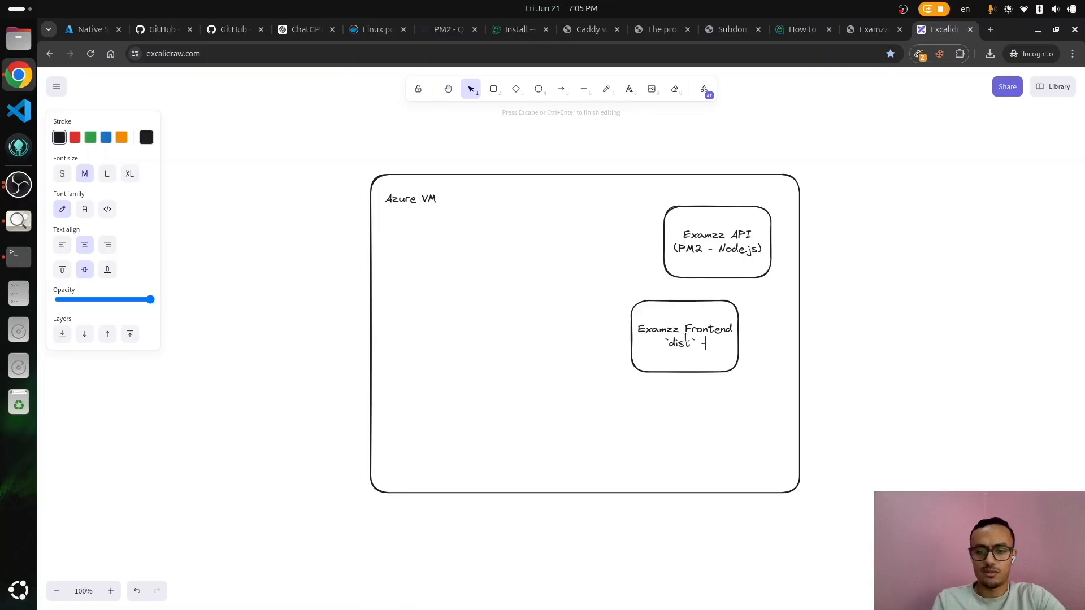
type(" Sve")
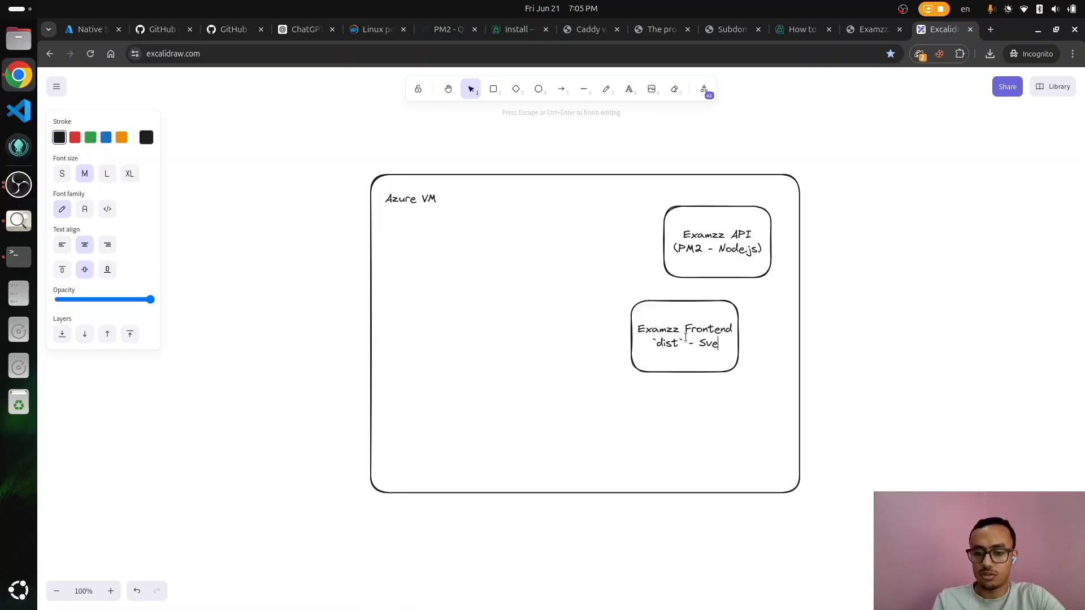
type("lte")
left_click_drag(671, 366, 678, 457)
Step: Label a third box 'Postgresql' and stack the Frontend box above the API box
double_click(682, 423)
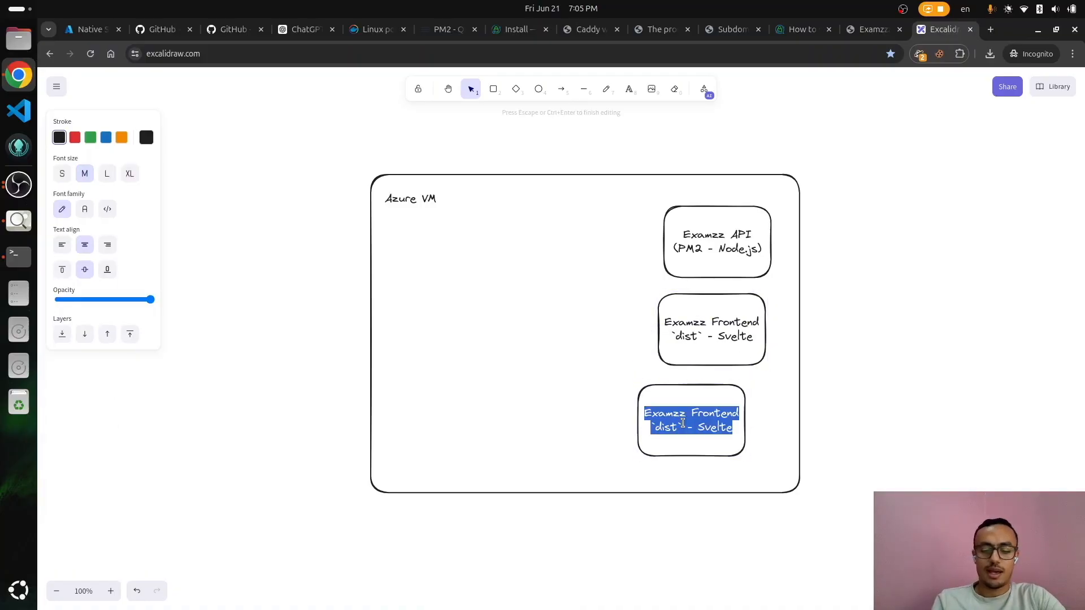
type("Postgresql")
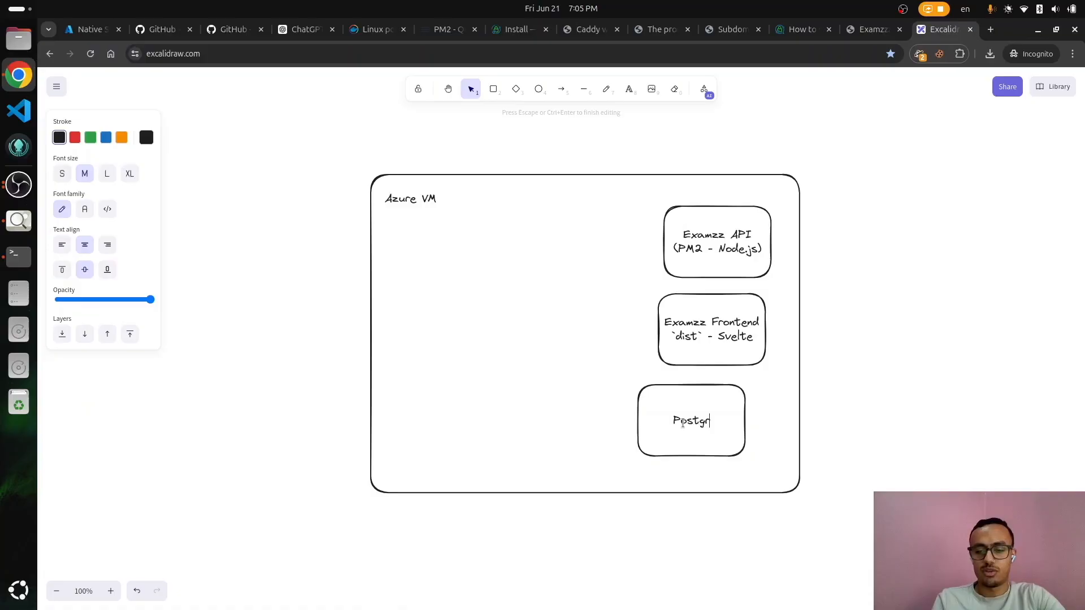
left_click_drag(750, 338, 635, 245)
left_click_drag(735, 251, 692, 339)
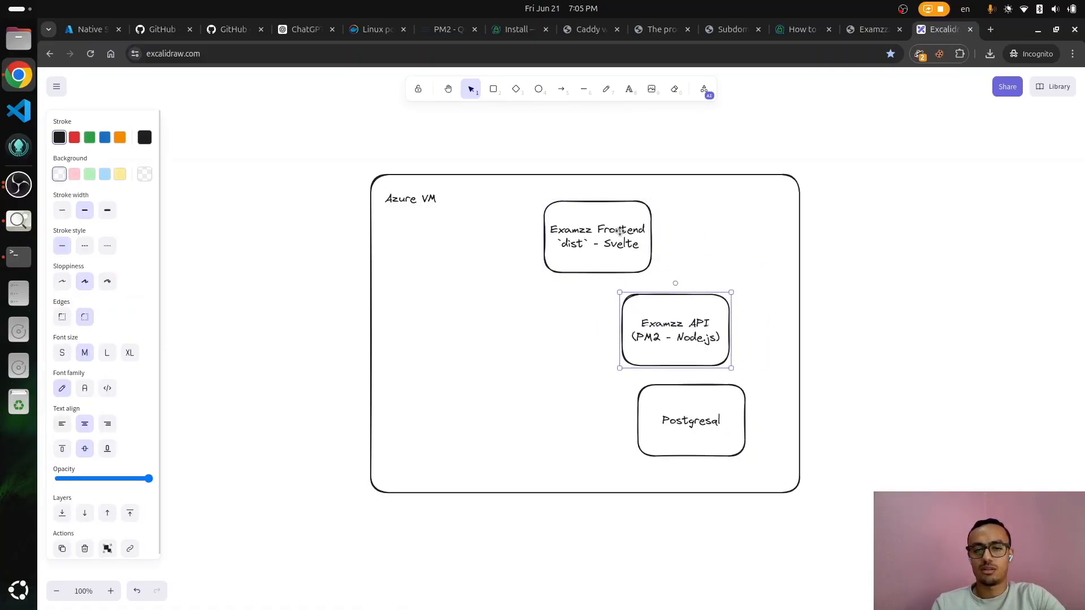
left_click_drag(620, 232, 704, 237)
left_click_drag(711, 404, 676, 398)
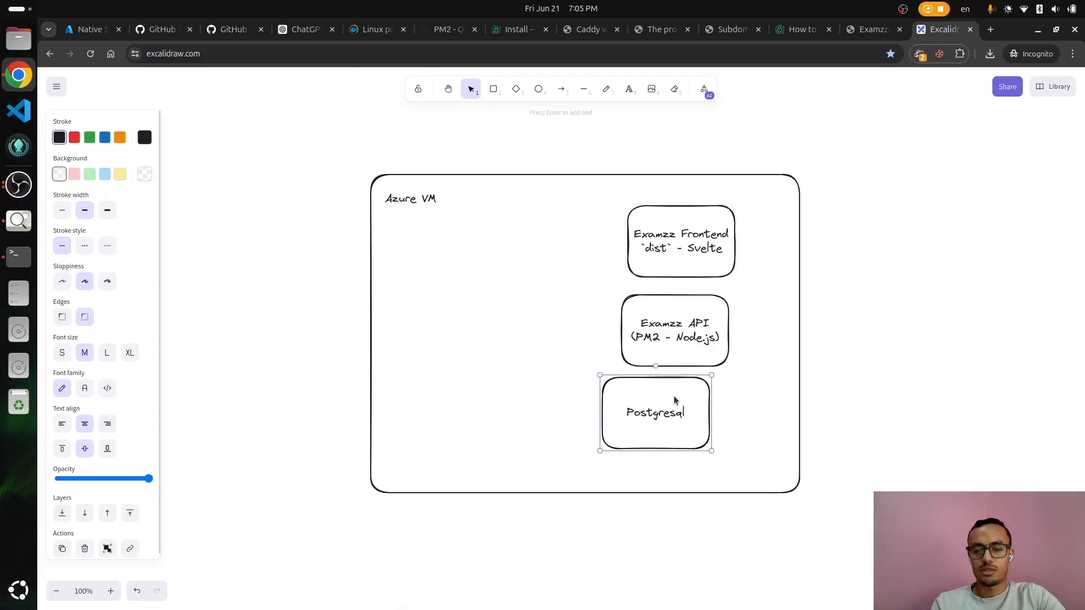
Step: Rename the database box 'PostgreSQL (Docker)' and centre it under the API box
double_click(675, 398)
key("End")
key("BackSpace")
key("BackSpace")
type("QL")
key("Return")
type("(D")
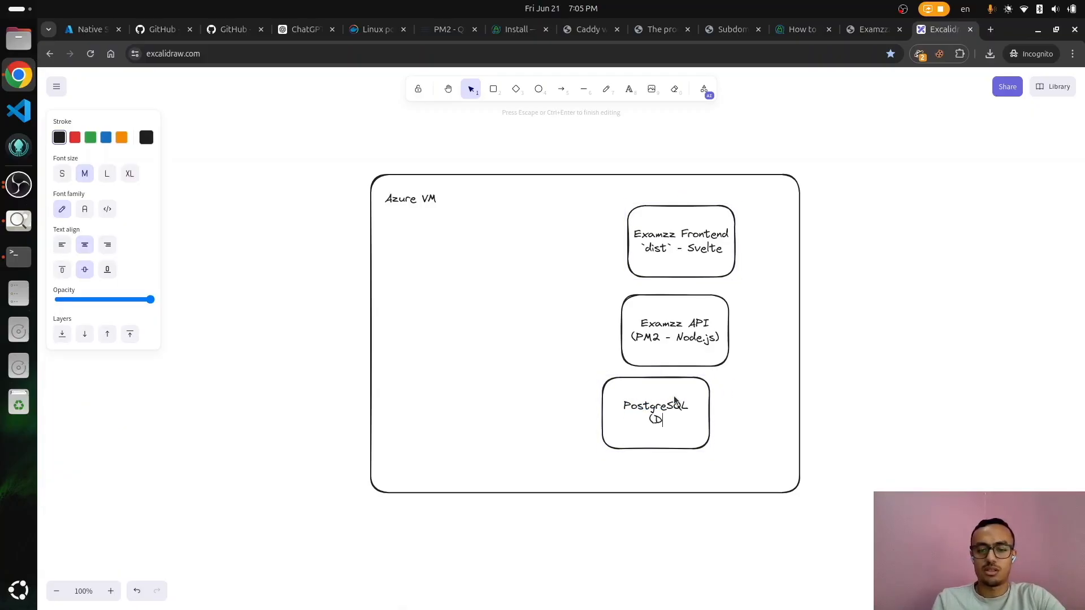
type("ocker)")
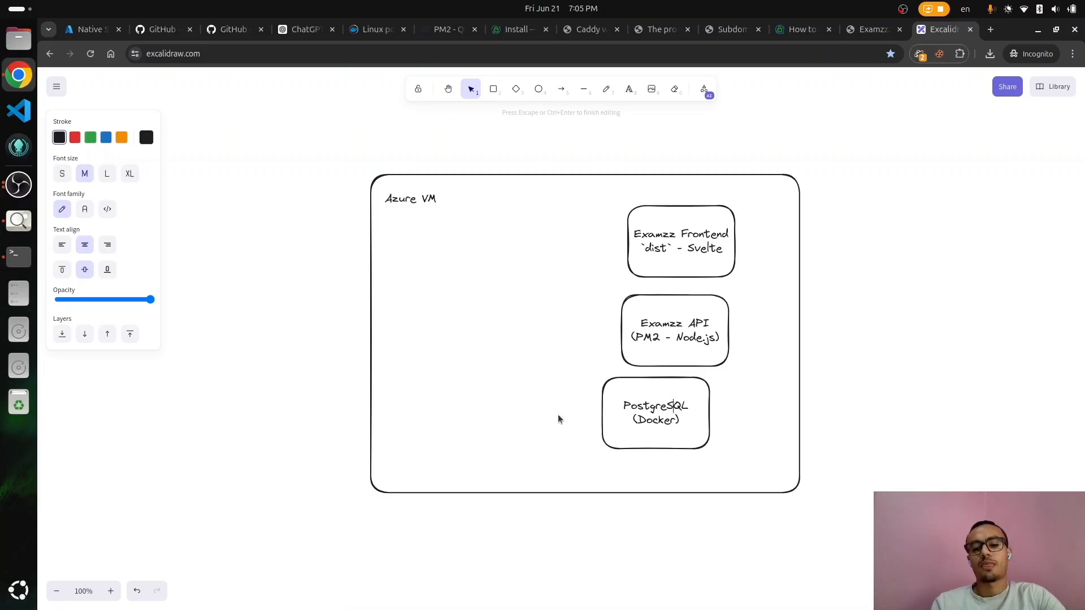
left_click(551, 418)
left_click_drag(605, 407, 464, 333)
Step: Duplicate the PostgreSQL box and relabel the copy 'Caddy WebServer'
key("ctrl+c")
key("ctrl+v")
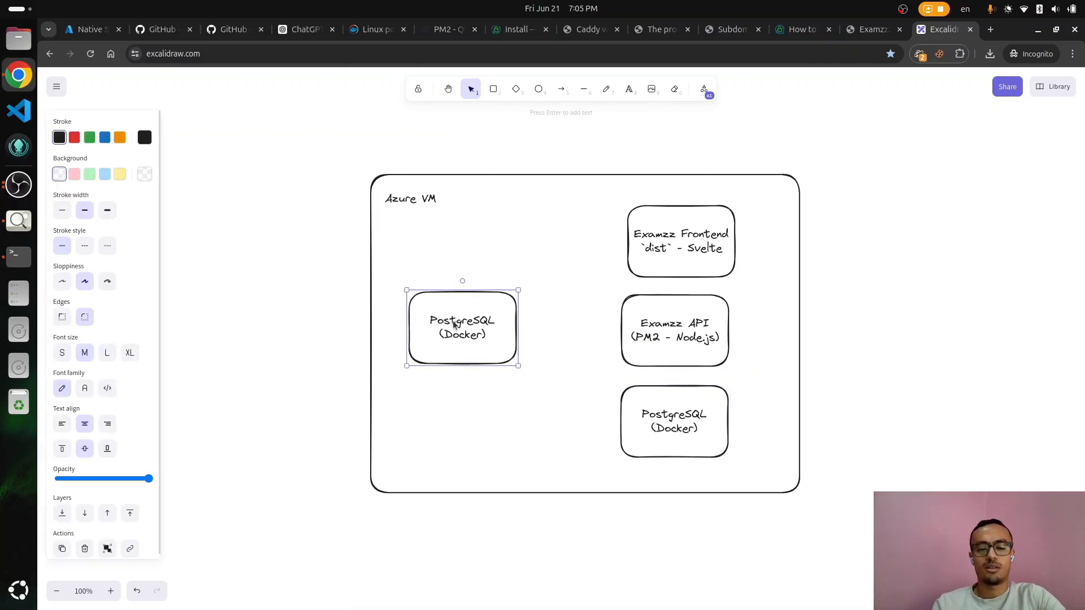
double_click(452, 321)
type("Cadd")
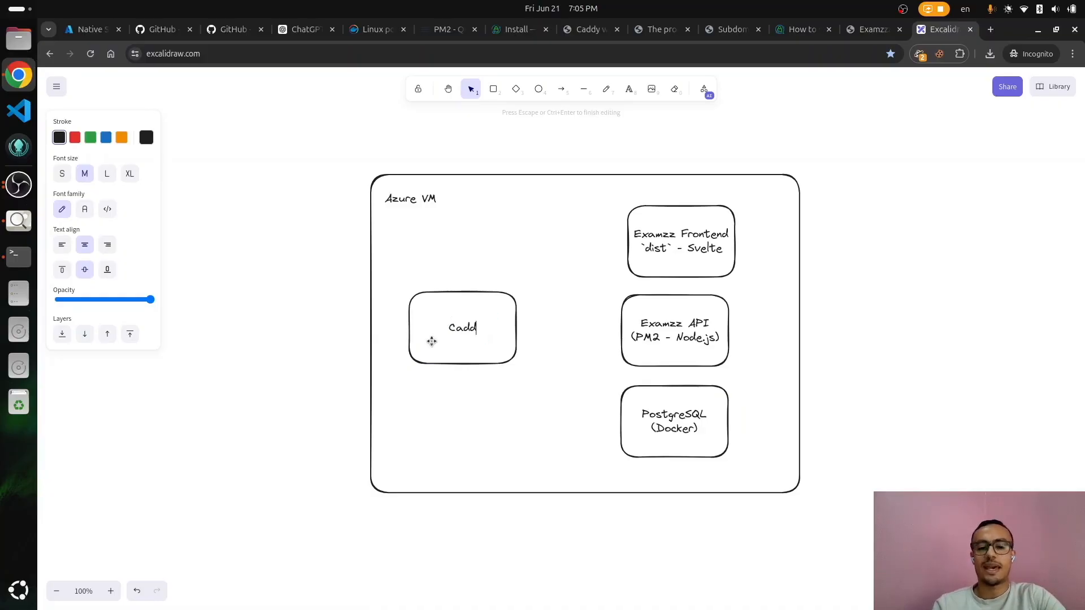
type("y")
key("Return")
type("W")
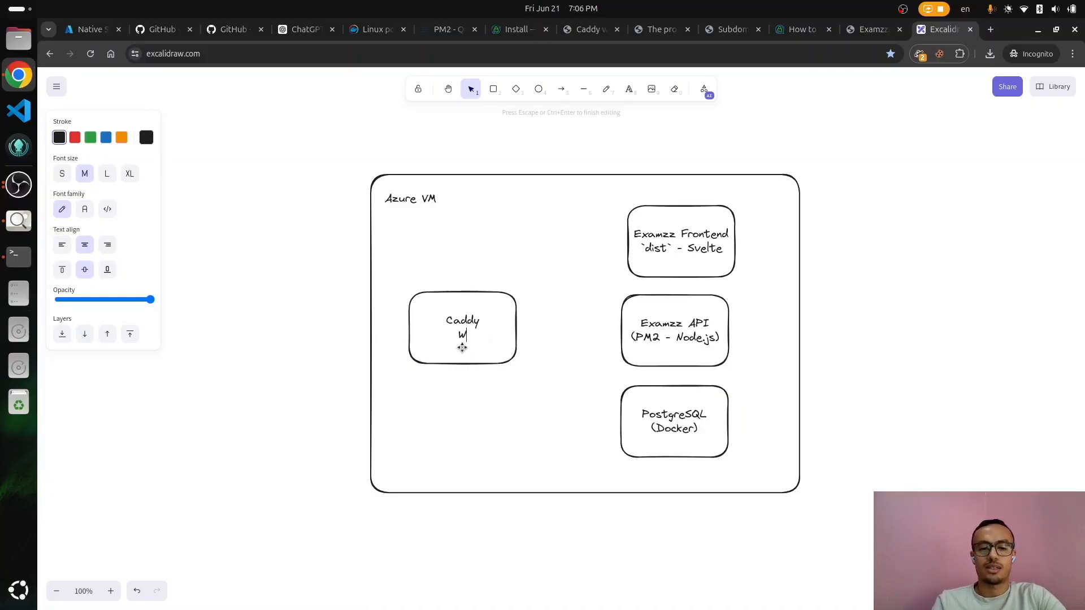
type("ebServer")
Step: Draw arrows Caddy→Frontend, Caddy→API, API→PostgreSQL and an incoming arrow into Caddy
left_click(281, 350)
key("a")
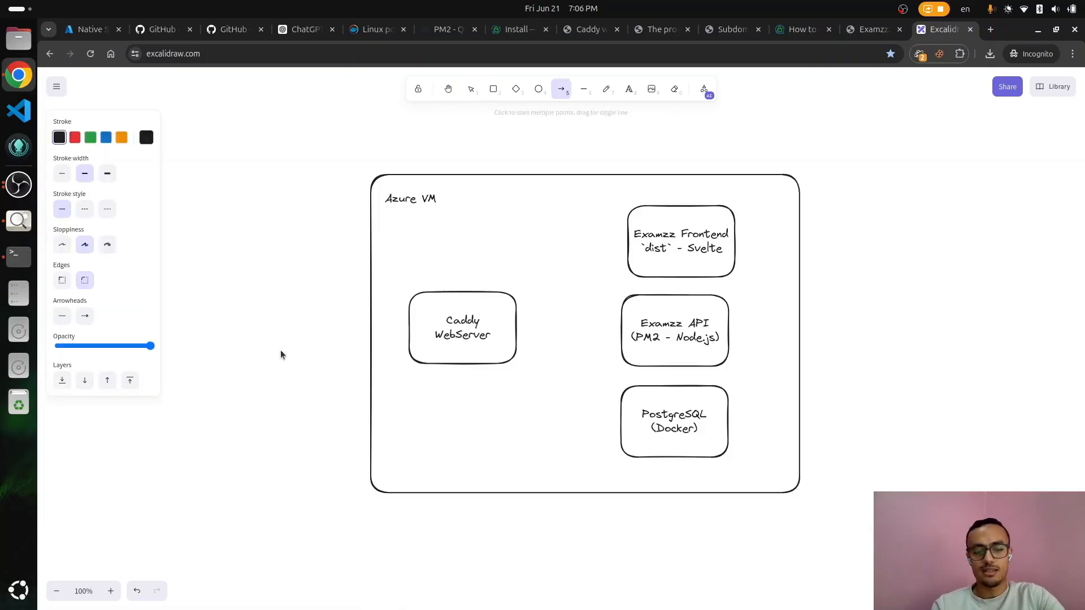
left_click_drag(524, 309, 623, 251)
left_click_drag(522, 332, 621, 334)
key("a")
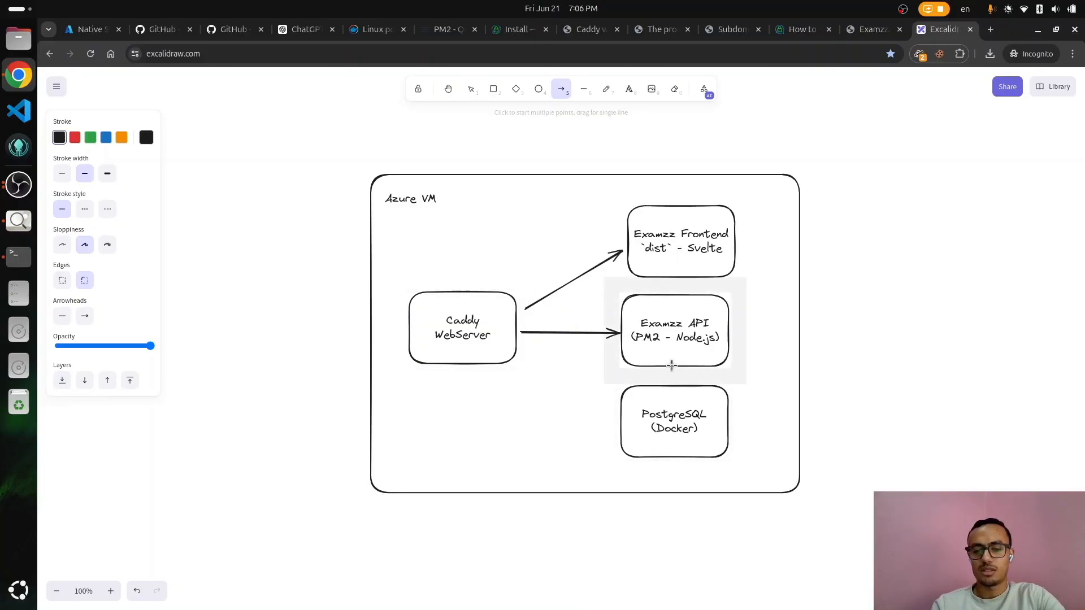
left_click_drag(671, 365, 671, 390)
key("a")
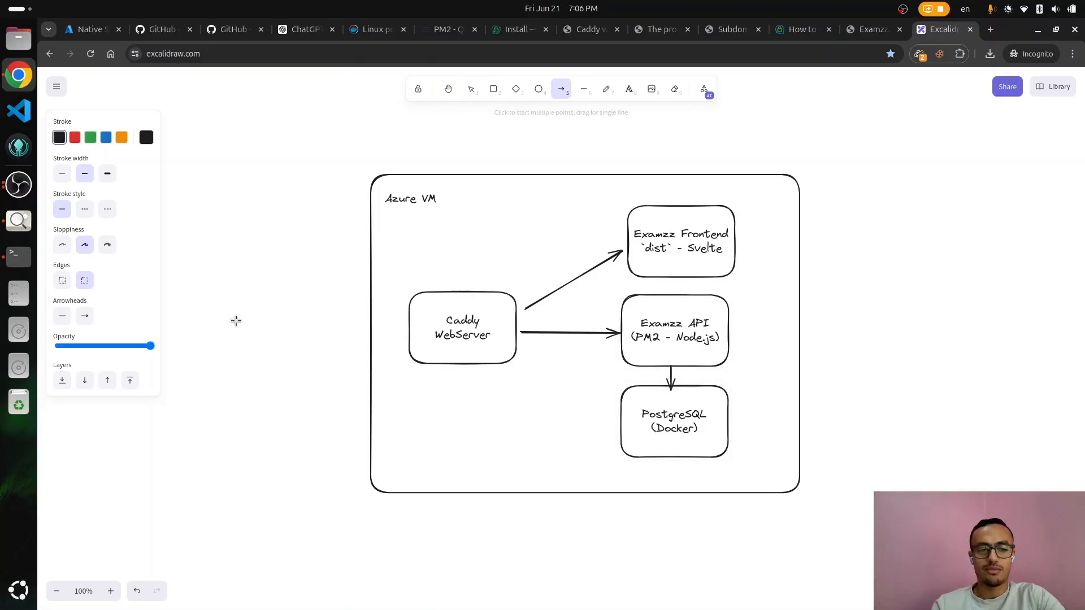
mouse_move(234, 320)
left_mouse_down()
mouse_move(408, 325)
mouse_move(463, 304)
left_mouse_up()
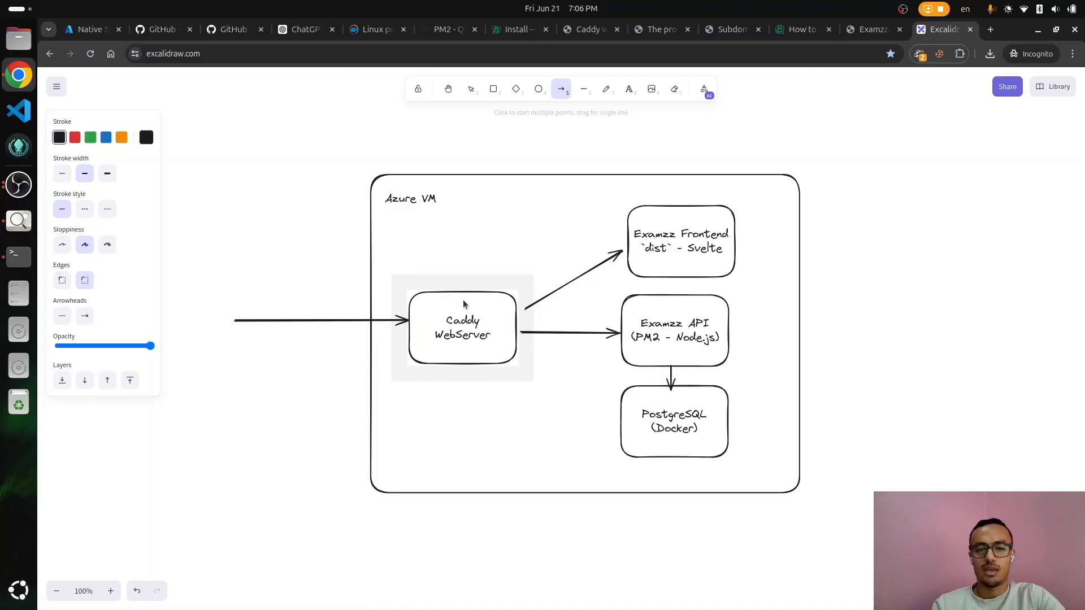
Step: Label the Caddy-to-Frontend arrow 'examz.fr.to'
key("Escape")
double_click(575, 278)
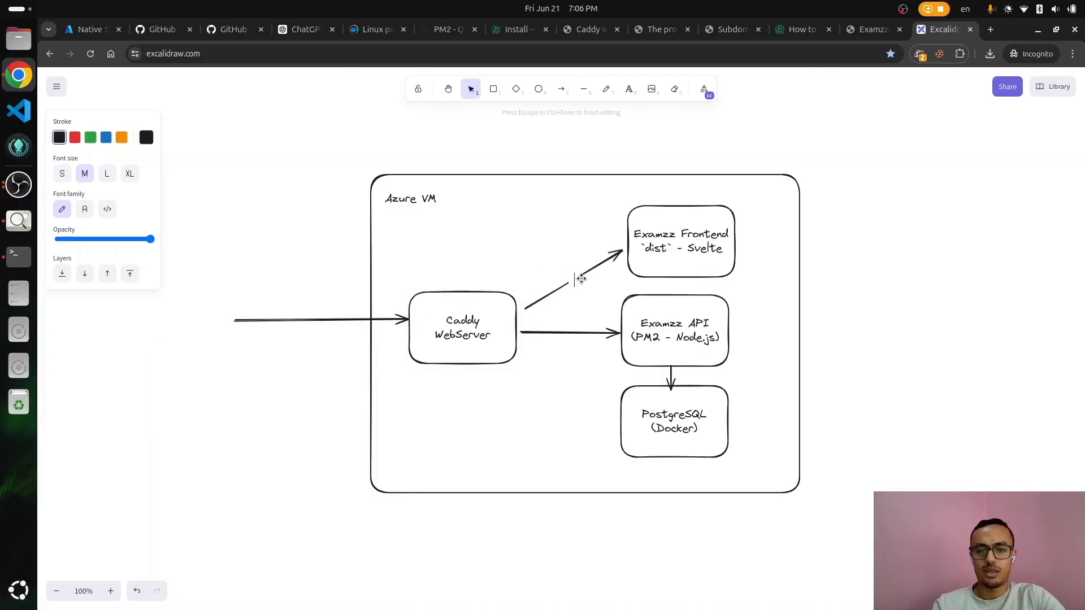
type("examz.fr.to")
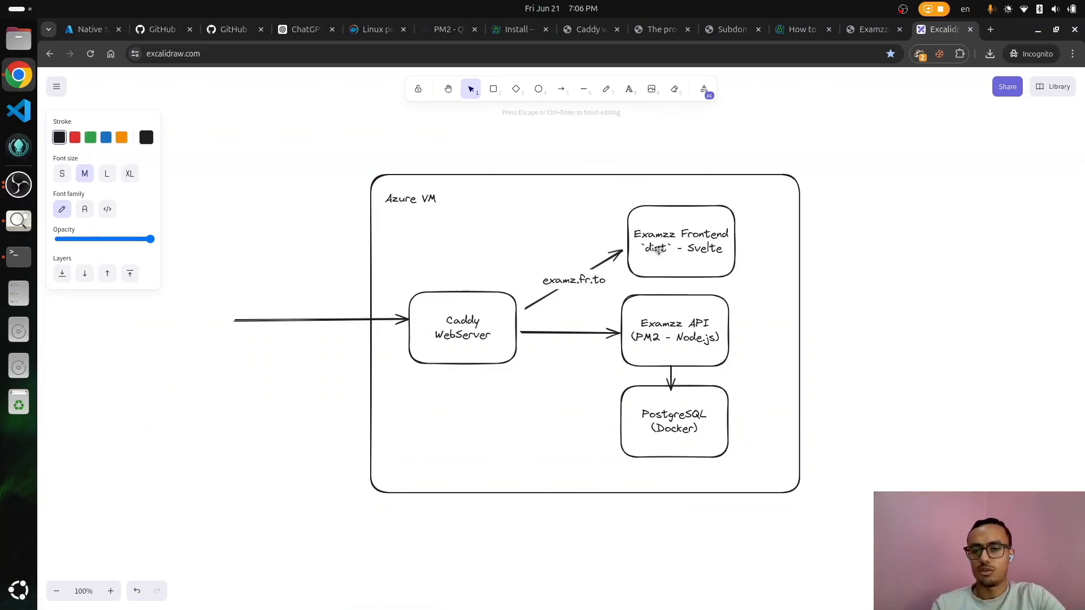
left_click(660, 253)
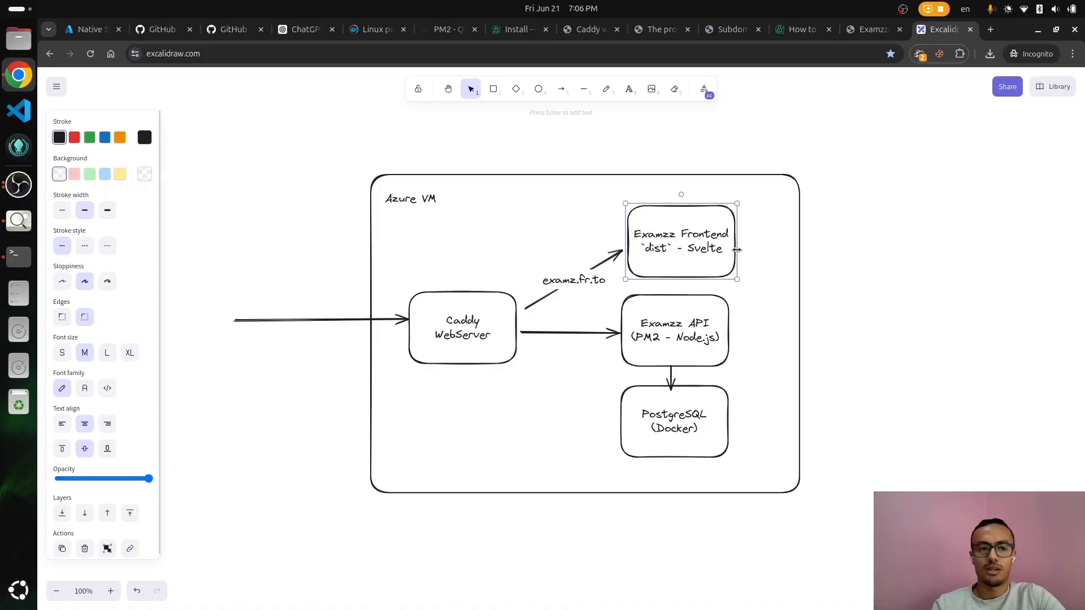
key("alt+Tab")
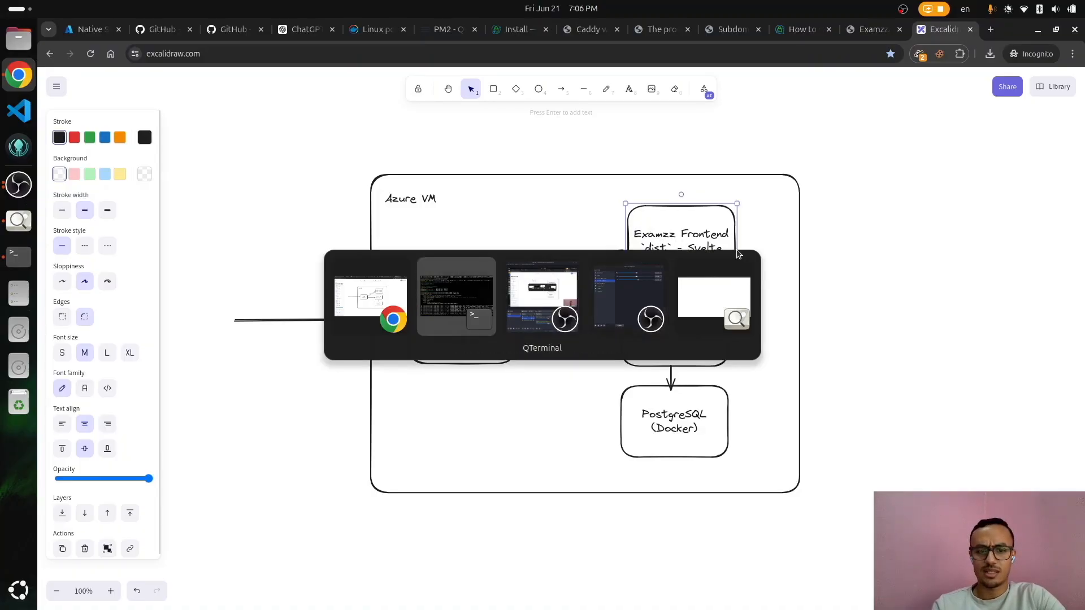
Step: Print /etc/caddy/Caddyfile using Tab completion for the path
type("cat ")
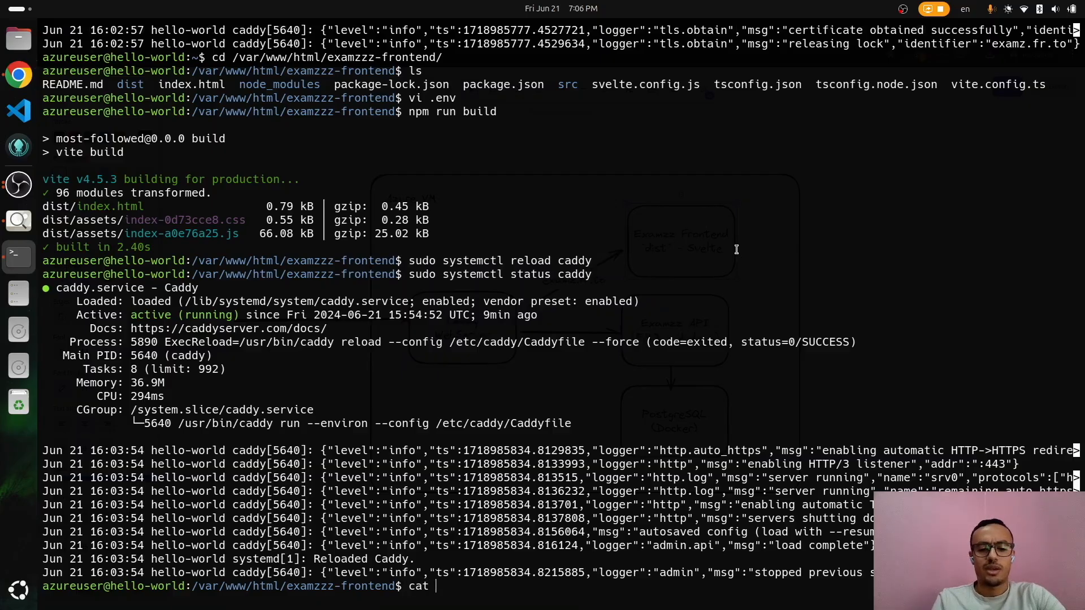
type("/etc/cad")
key("Tab")
type("ca")
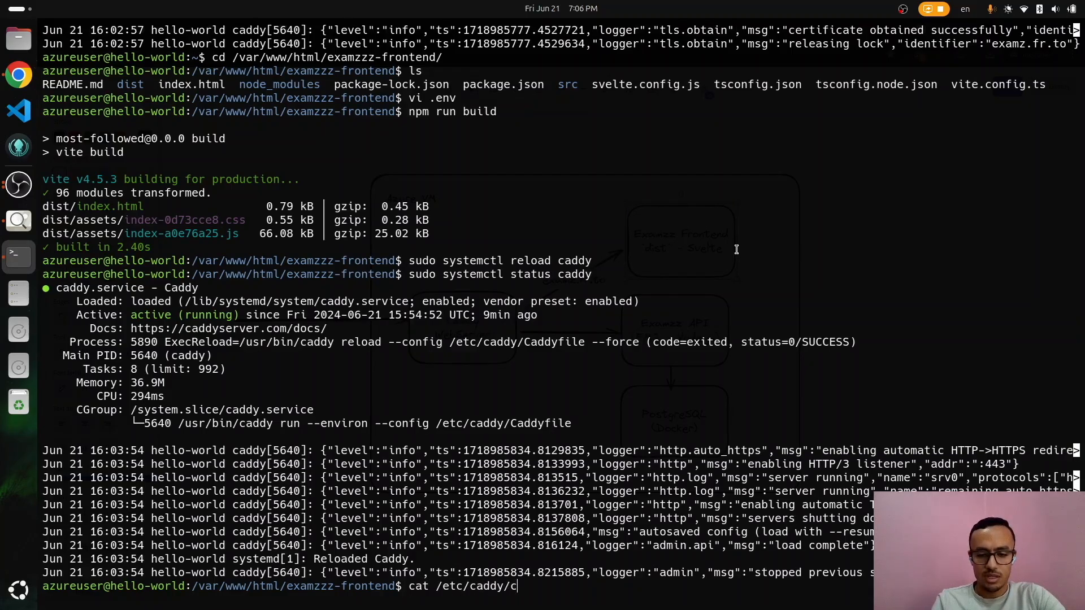
key("Tab")
key("Return")
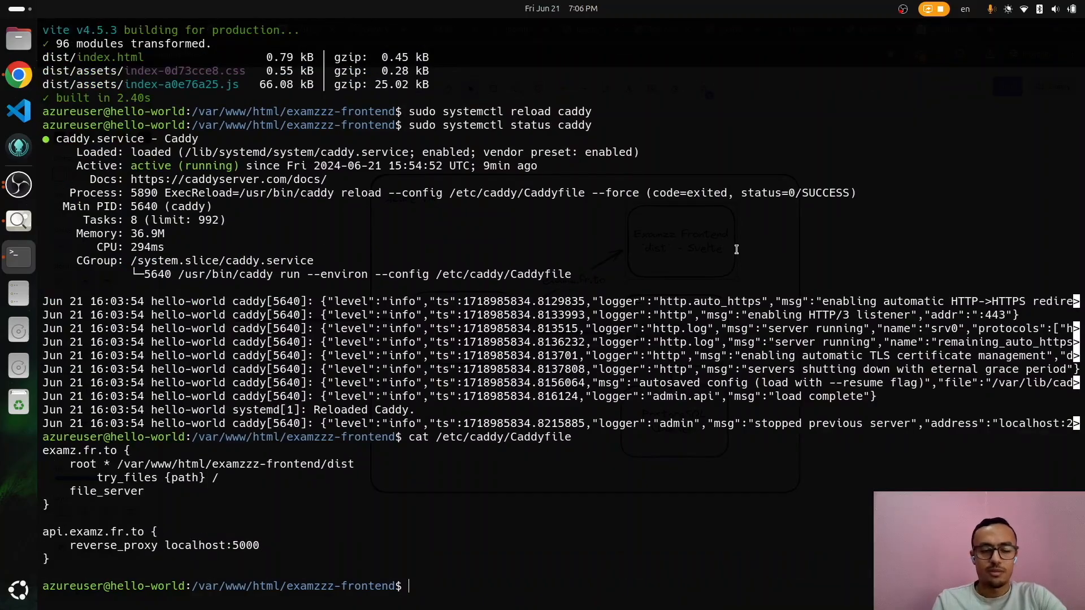
Step: Highlight the examz.fr.to site address, the root directive and the try_files line
double_click(65, 450)
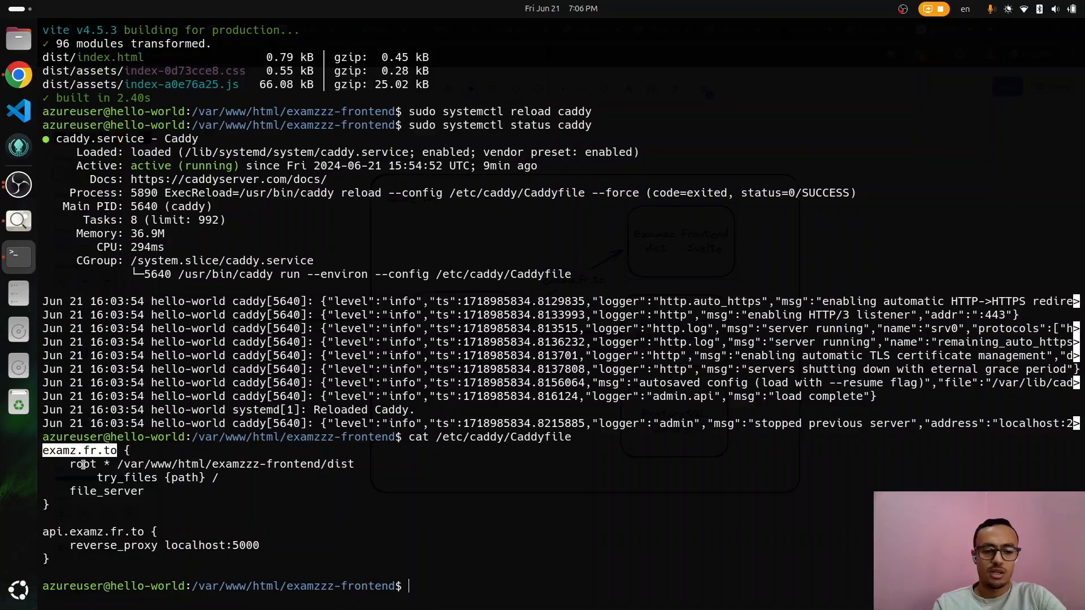
double_click(86, 465)
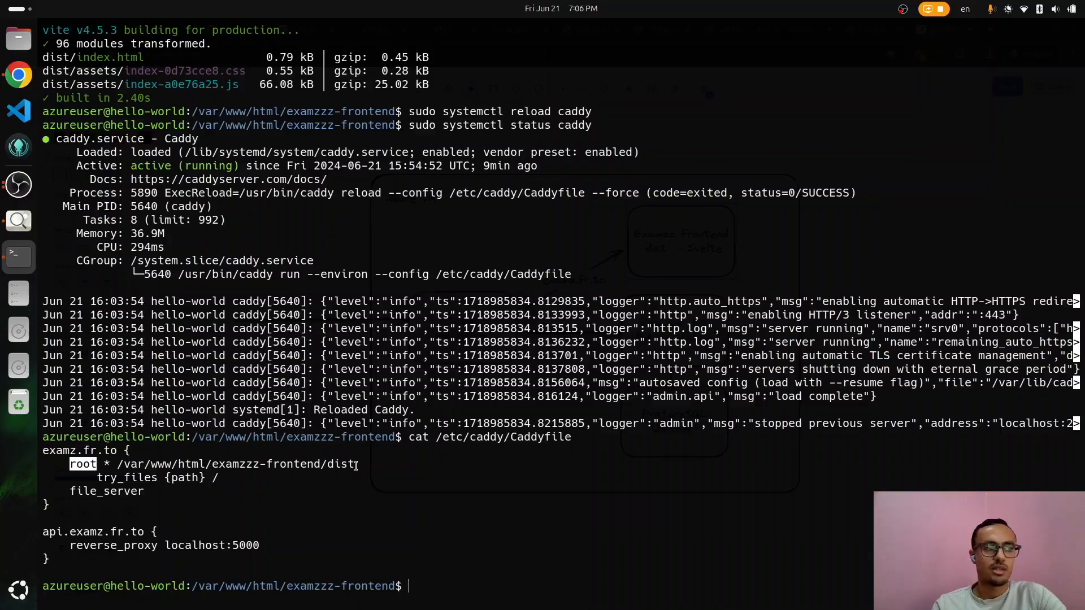
triple_click(137, 477)
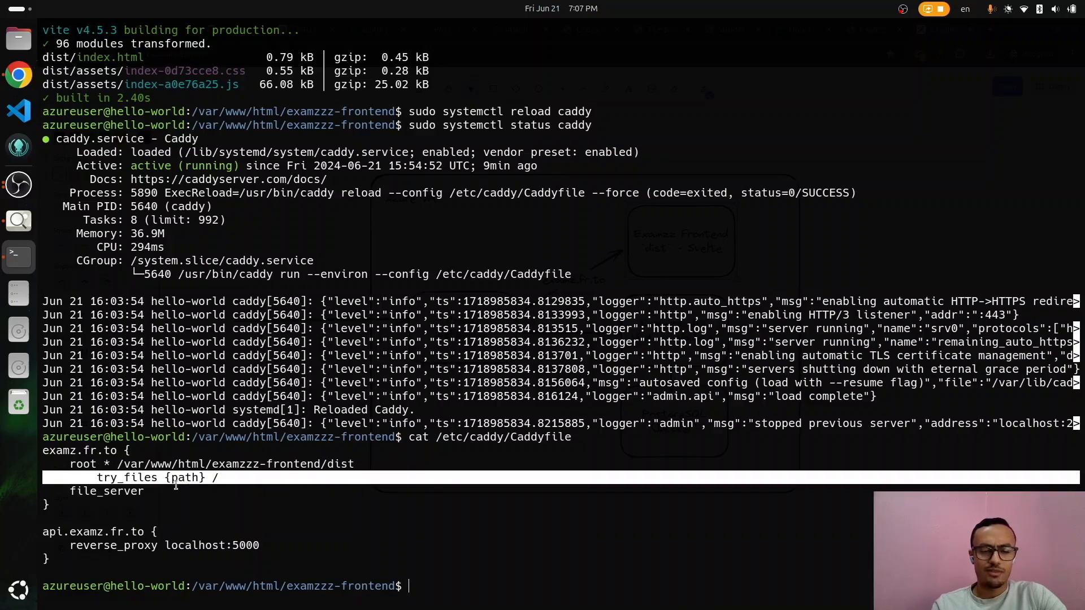
key("alt+Tab")
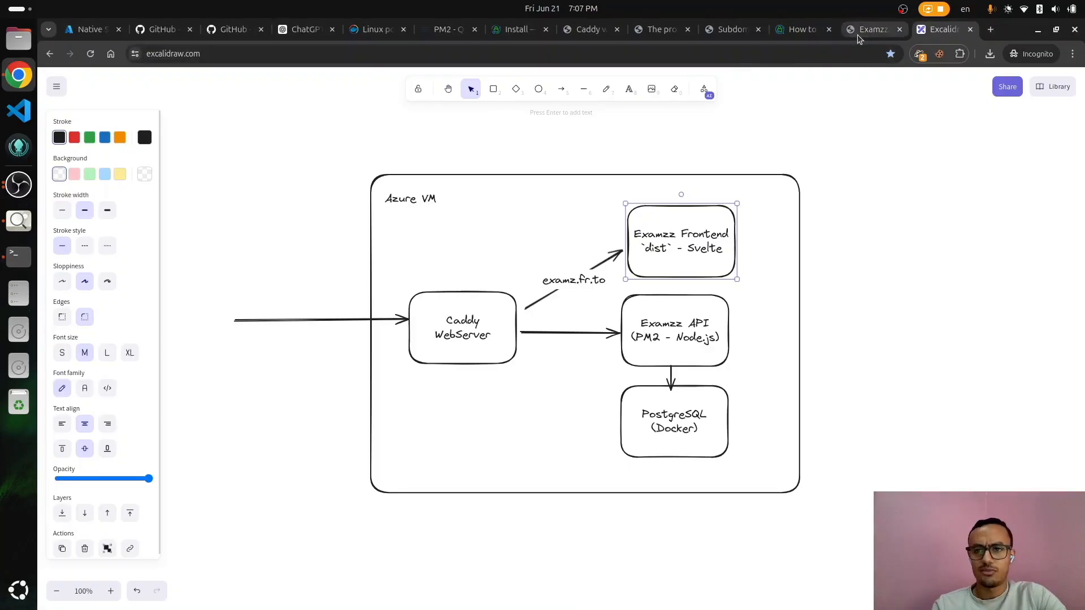
Step: Show the Examz exams page and highlight the 'exams' part of its URL
left_click(857, 35)
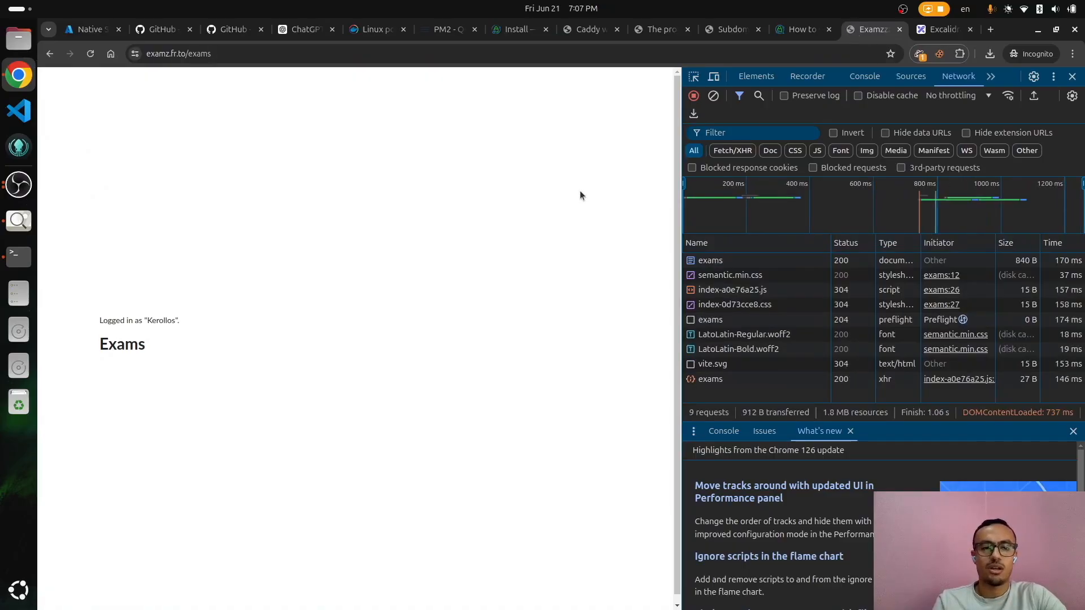
left_click(193, 53)
double_click(217, 55)
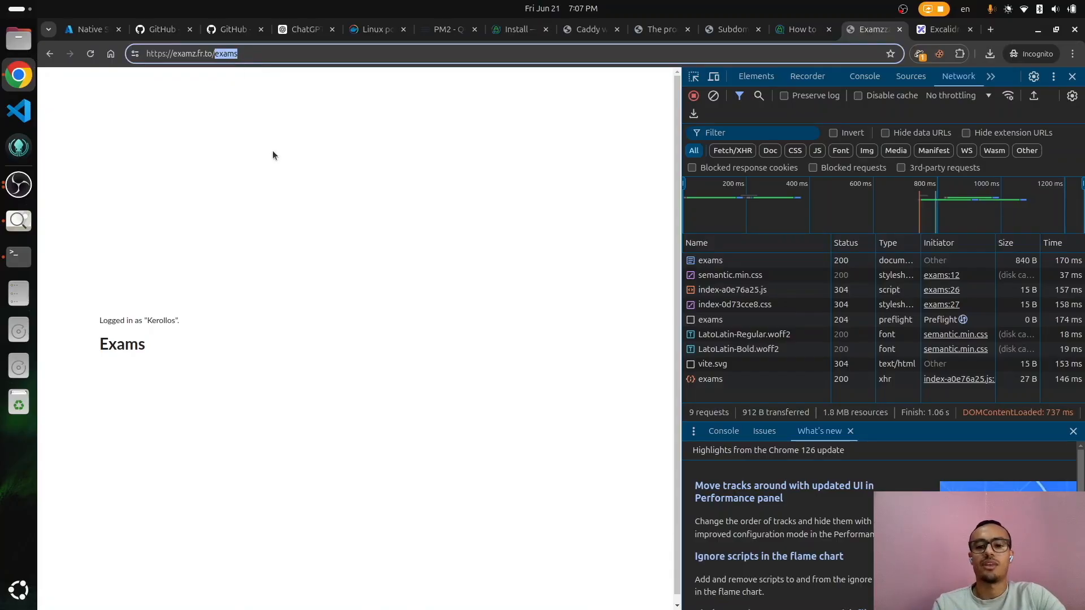
key("alt+Tab")
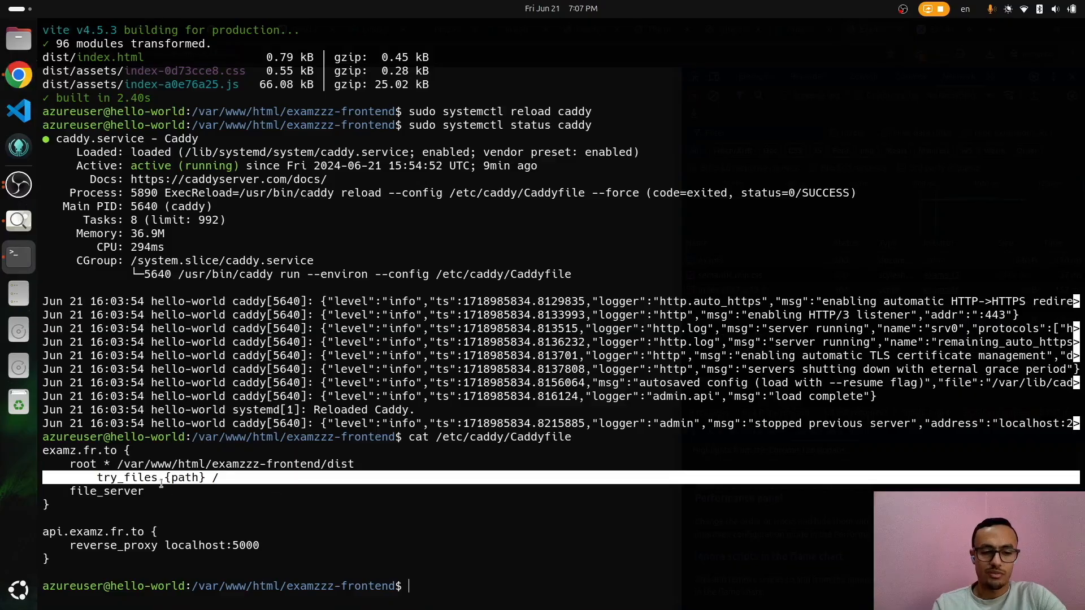
Step: Highlight the try_files {path} placeholder, file_server directive and examz.fr.to site block, then return to Excalidraw
double_click(190, 478)
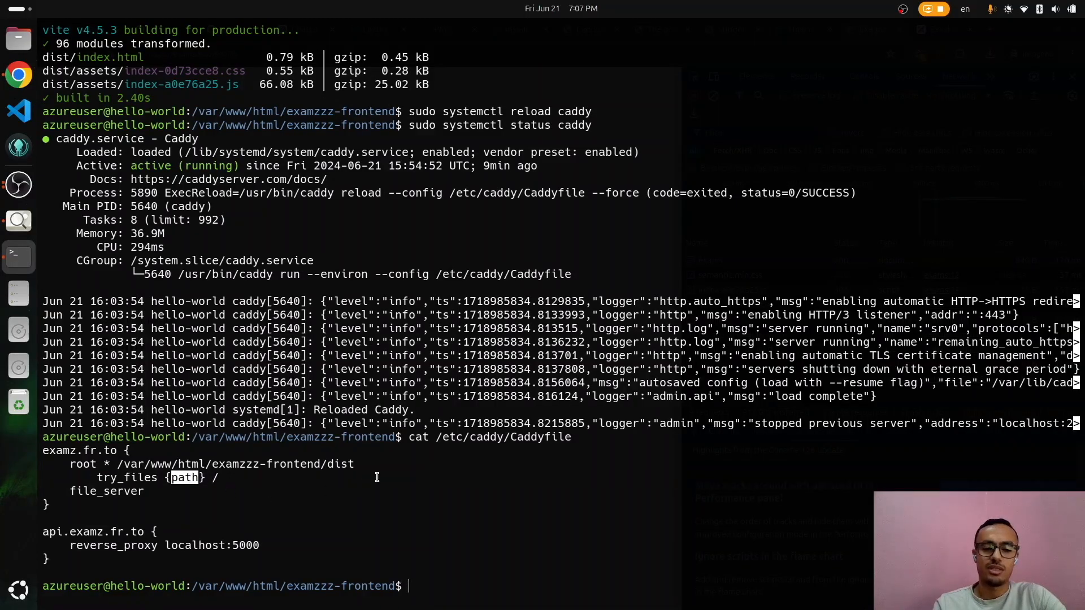
triple_click(129, 477)
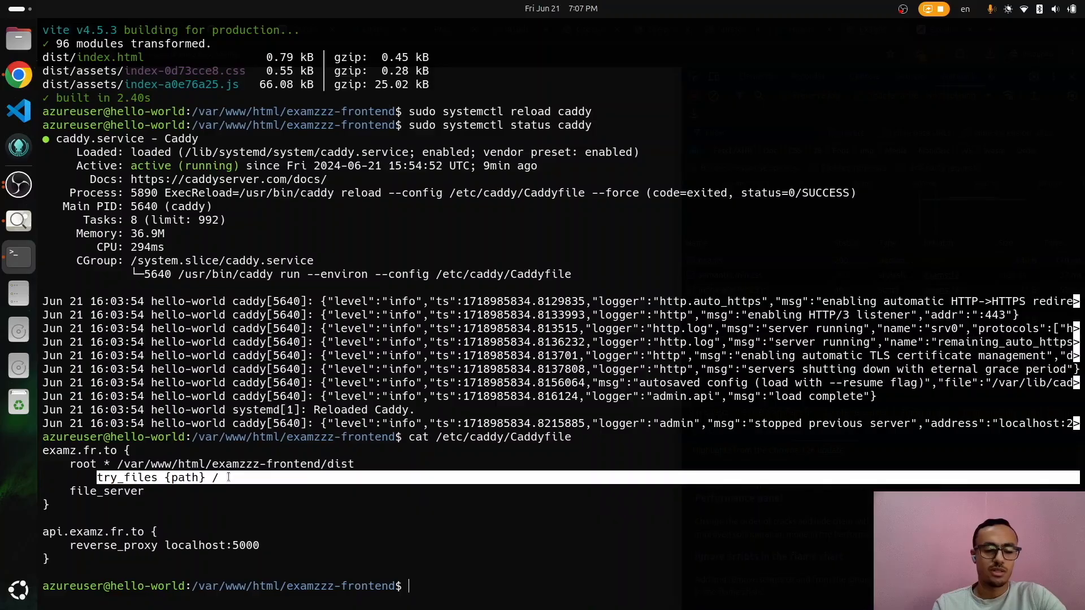
left_click(99, 493)
double_click(98, 492)
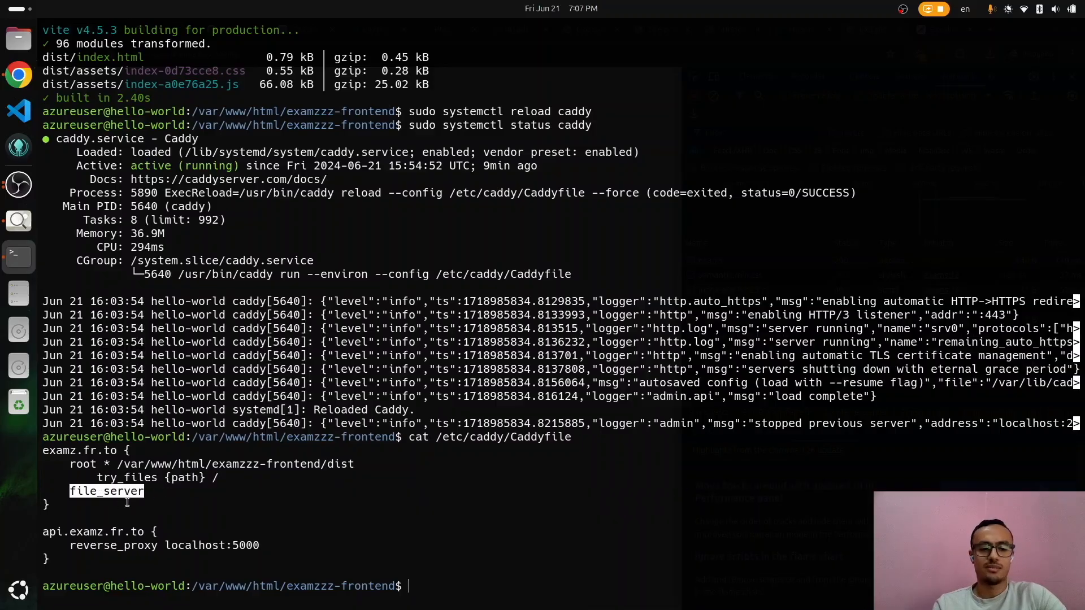
left_click_drag(74, 515, 43, 451)
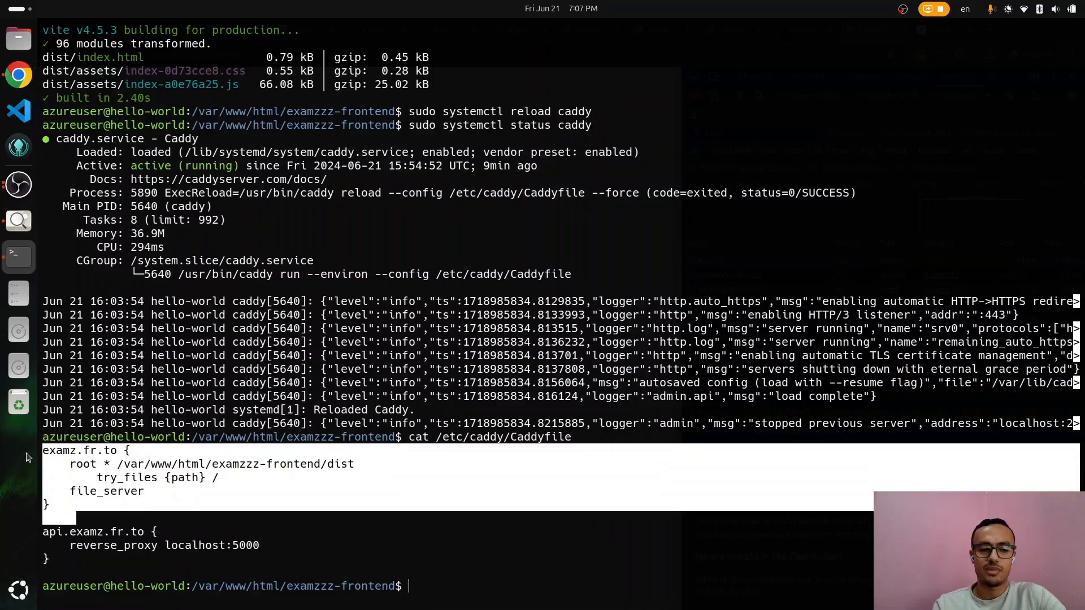
left_click(232, 539)
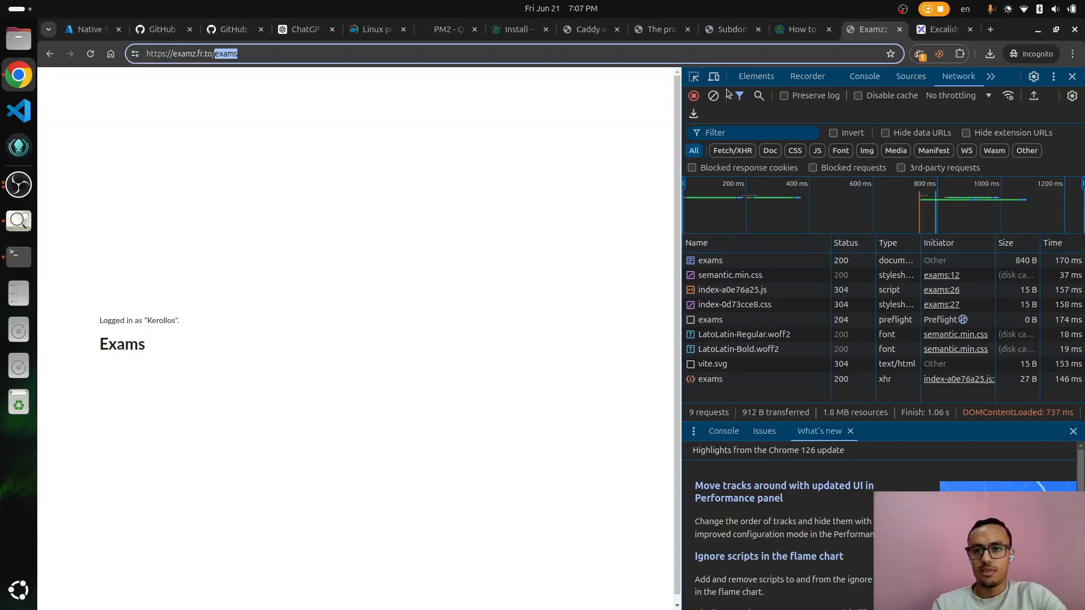
left_click(944, 33)
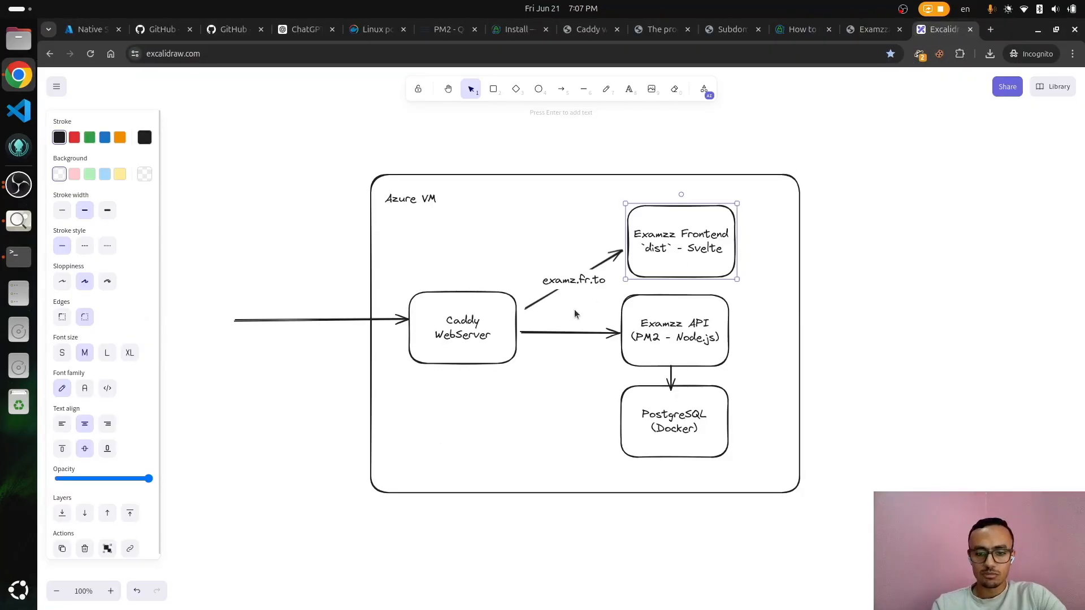
Step: Label the Caddy-to-API arrow 'api.examz.fr.to' and shift the Examzz API box right
left_click(560, 333)
double_click(559, 332)
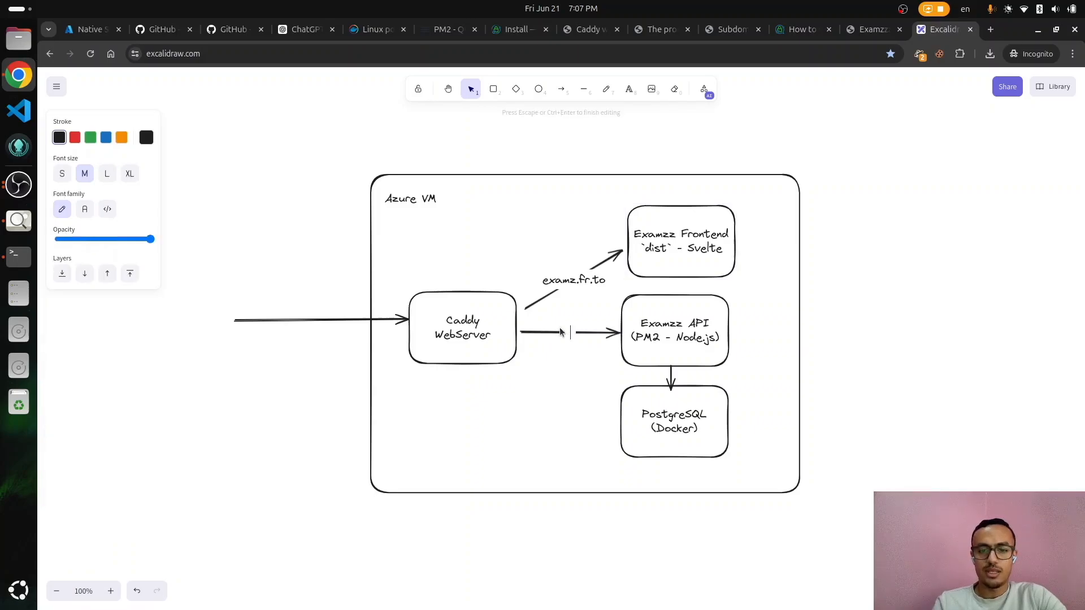
type("api.exazm")
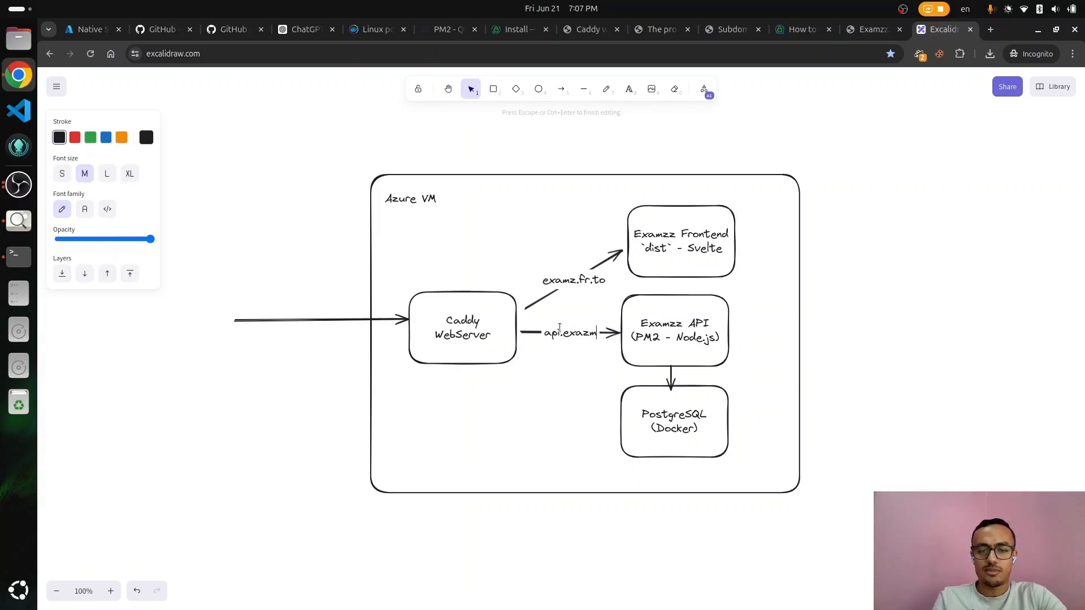
key("BackSpace")
key("BackSpace")
type("mz.fr.to")
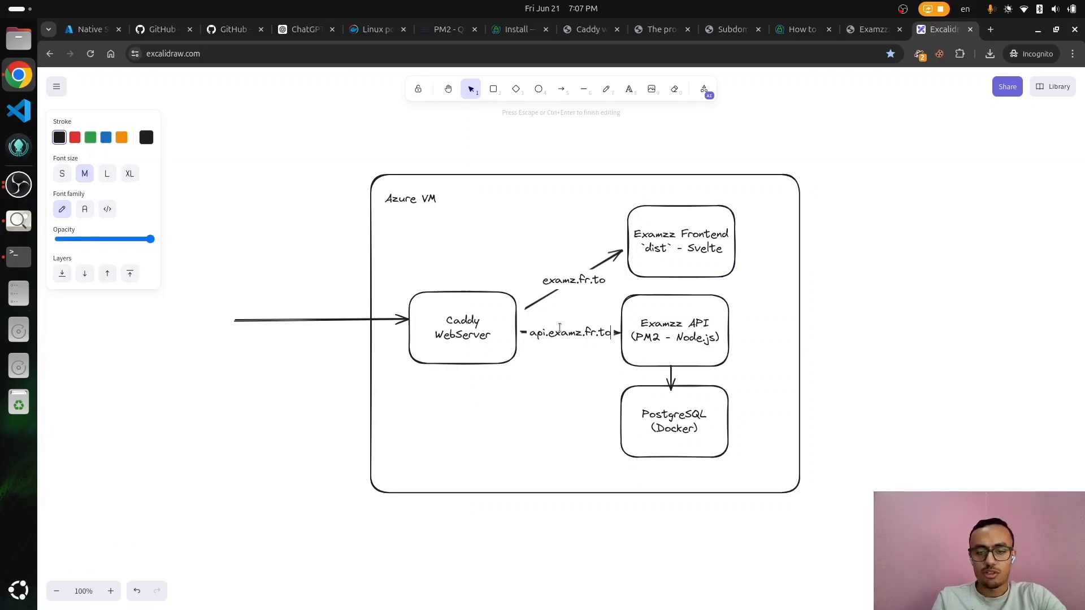
left_click(510, 362)
left_click_drag(685, 348, 709, 345)
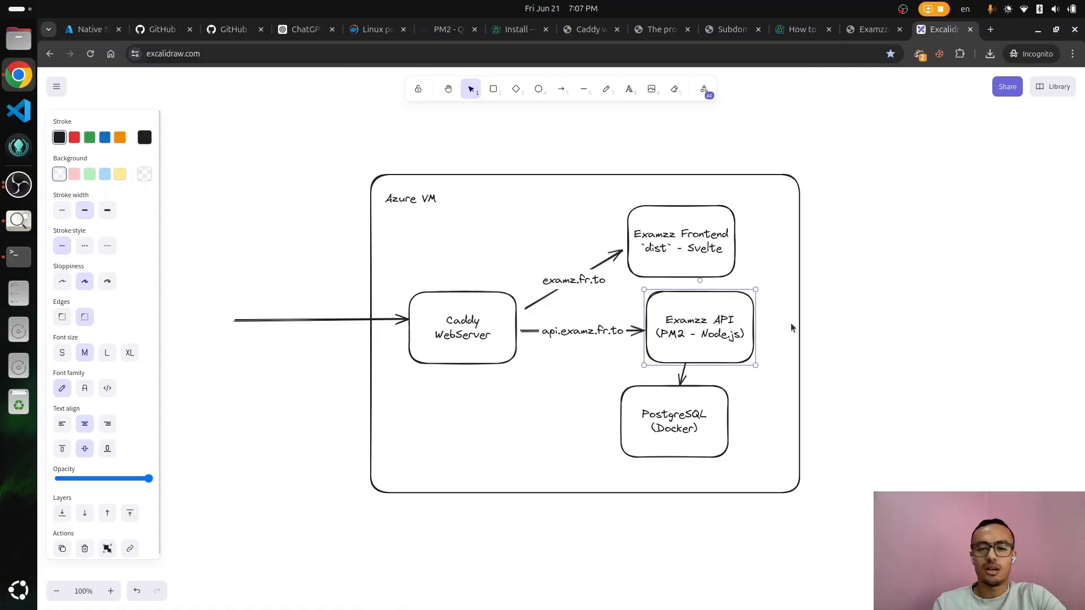
left_click(828, 332)
double_click(828, 331)
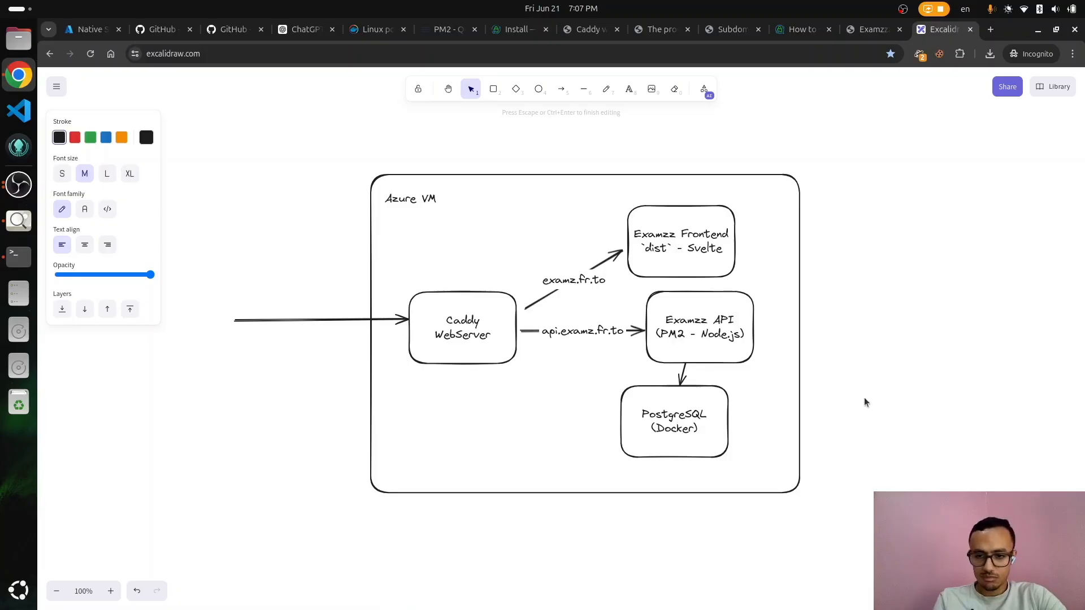
left_click(845, 397)
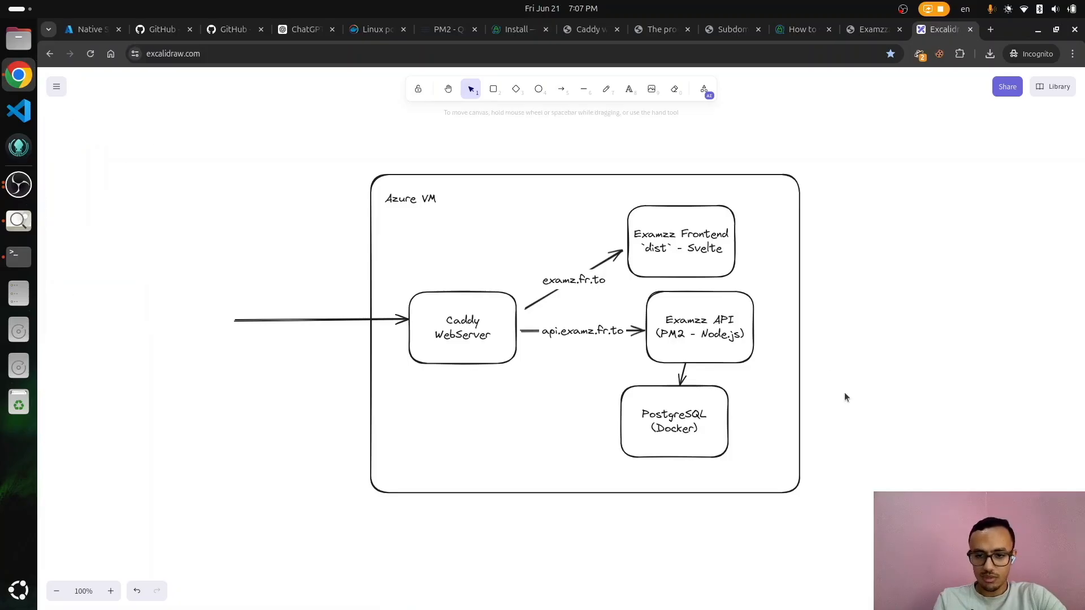
Step: Add a ':5000' port label on the Examzz API box's top-right corner
double_click(862, 340)
type(":5000")
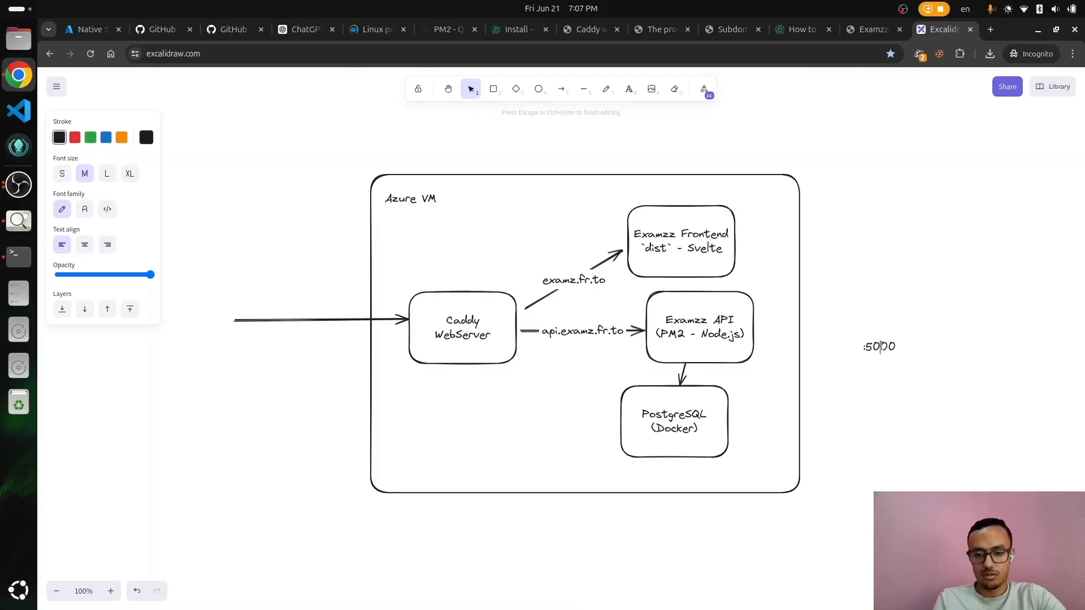
left_click(920, 378)
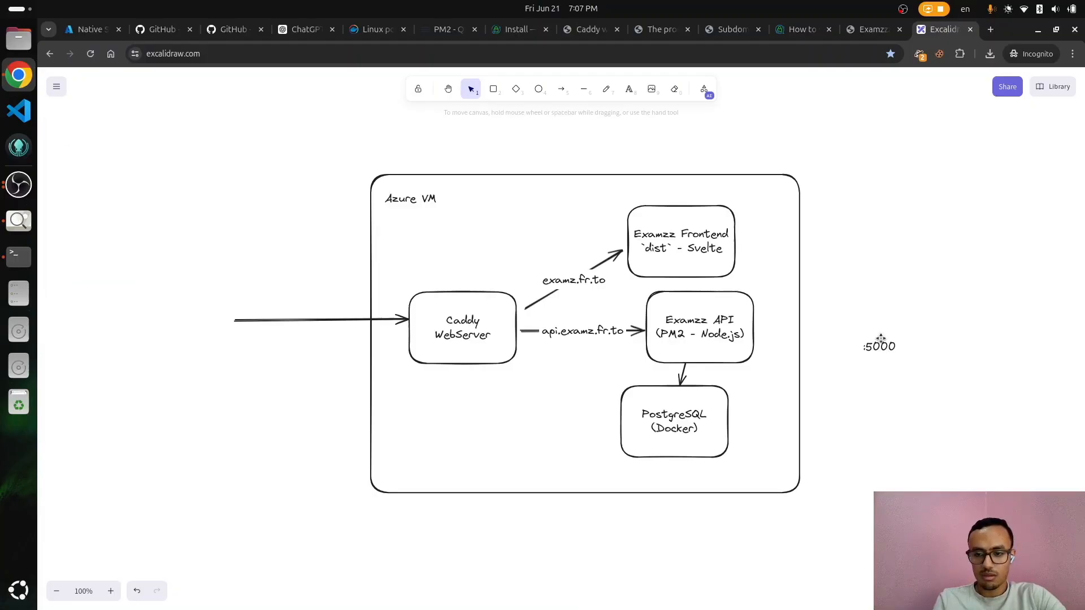
left_click_drag(885, 345, 735, 302)
left_click(934, 362)
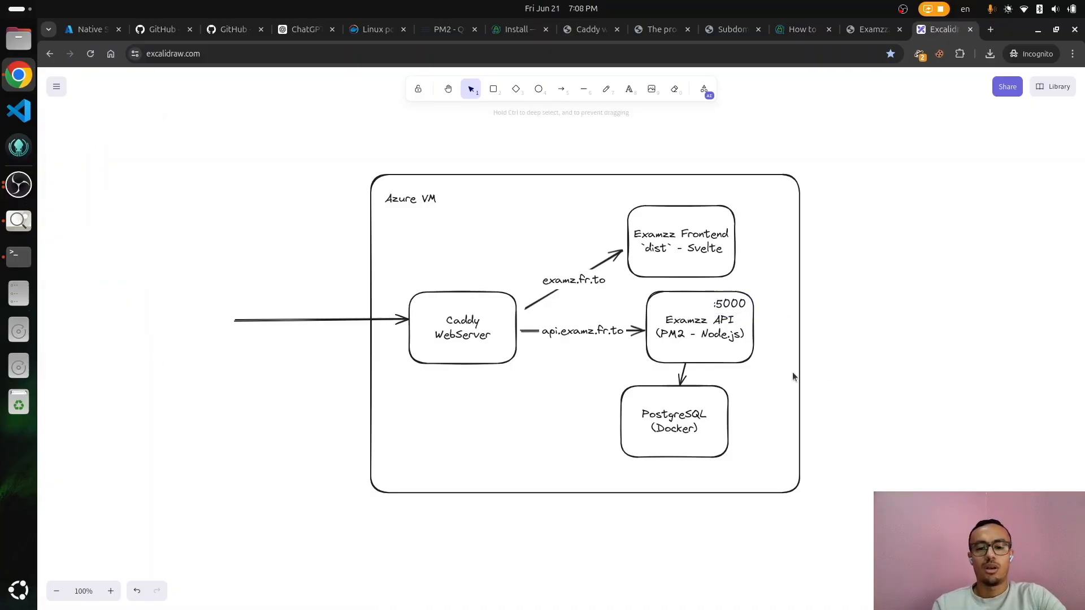
Step: Check the API port in the terminal, then select the Examzz API and PostgreSQL (Docker) boxes
key("alt+Tab")
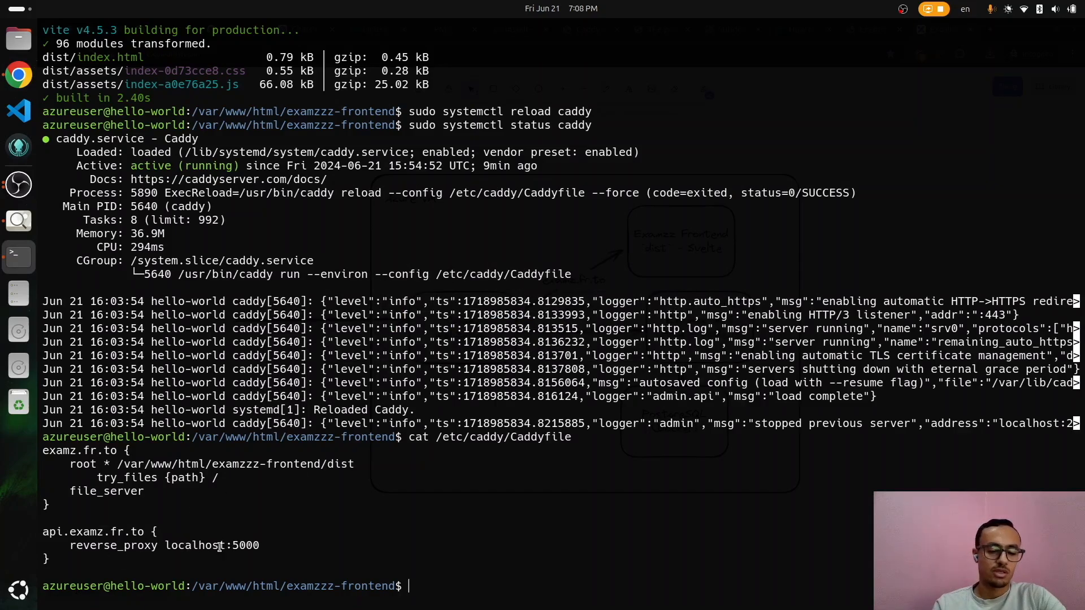
key("alt+Tab")
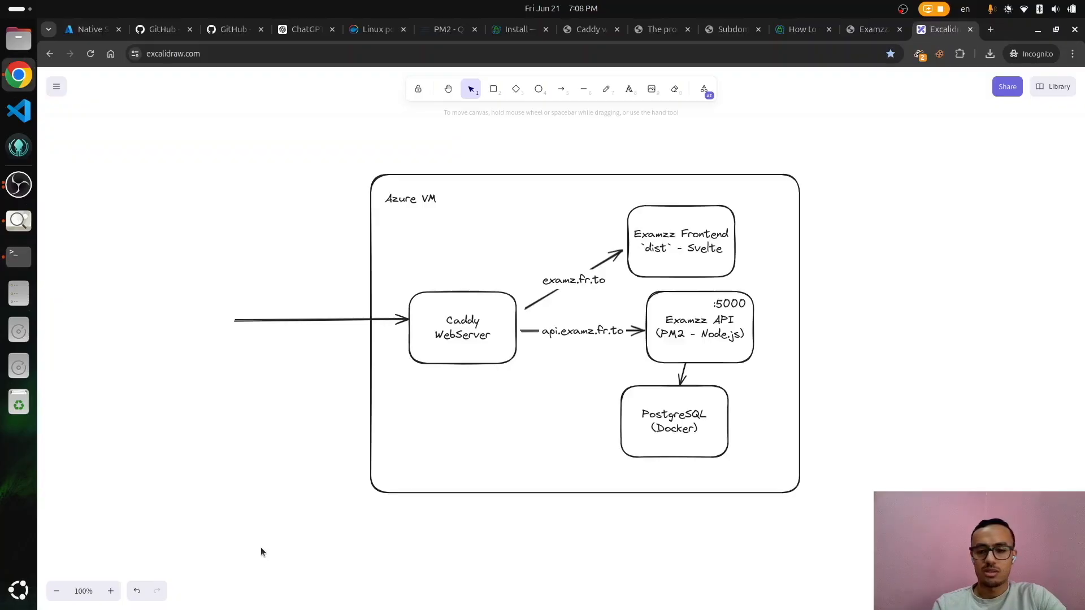
left_click(686, 361)
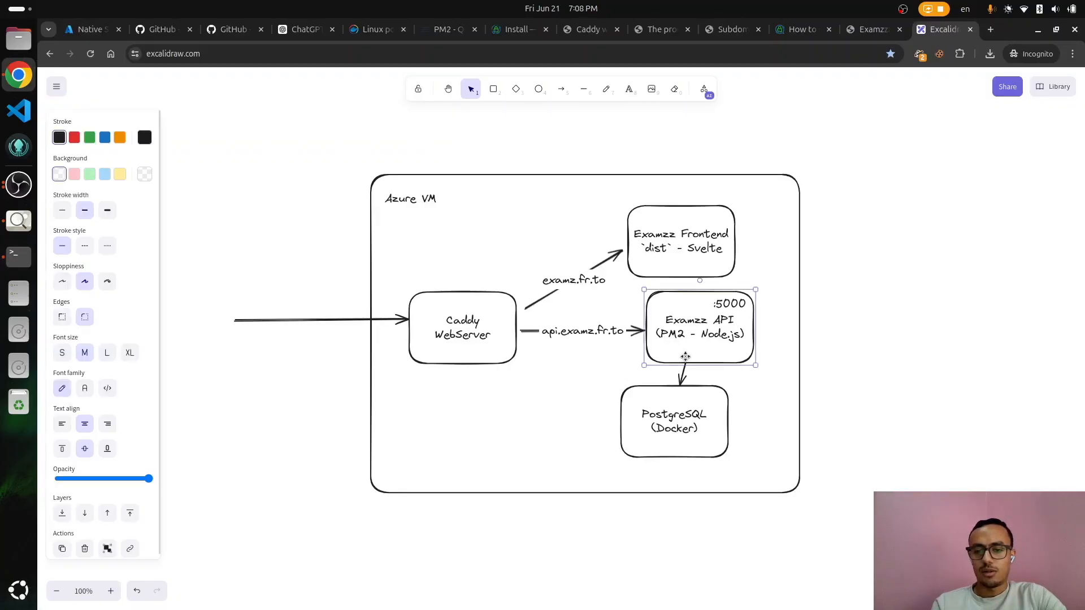
left_click(650, 419)
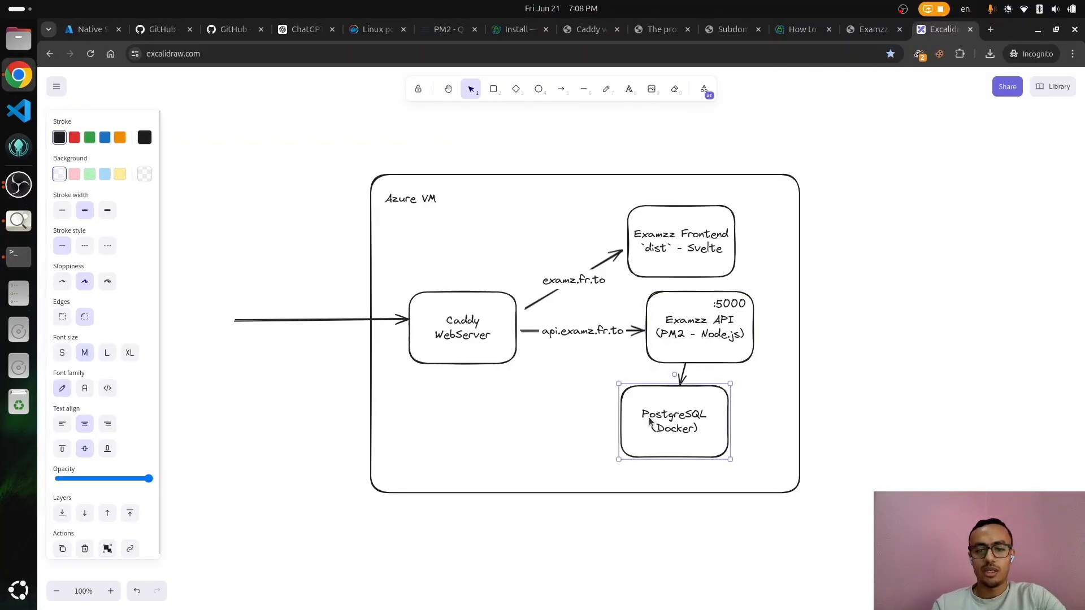